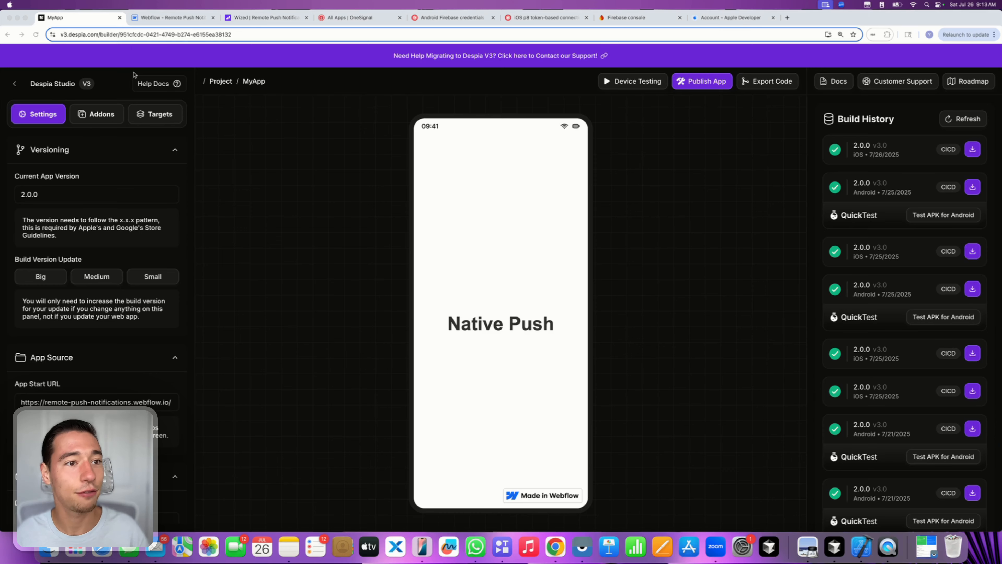
- Look over the Webflow site, the Wized Native Push project and Despia's one-click deployment options
left_click(173, 16)
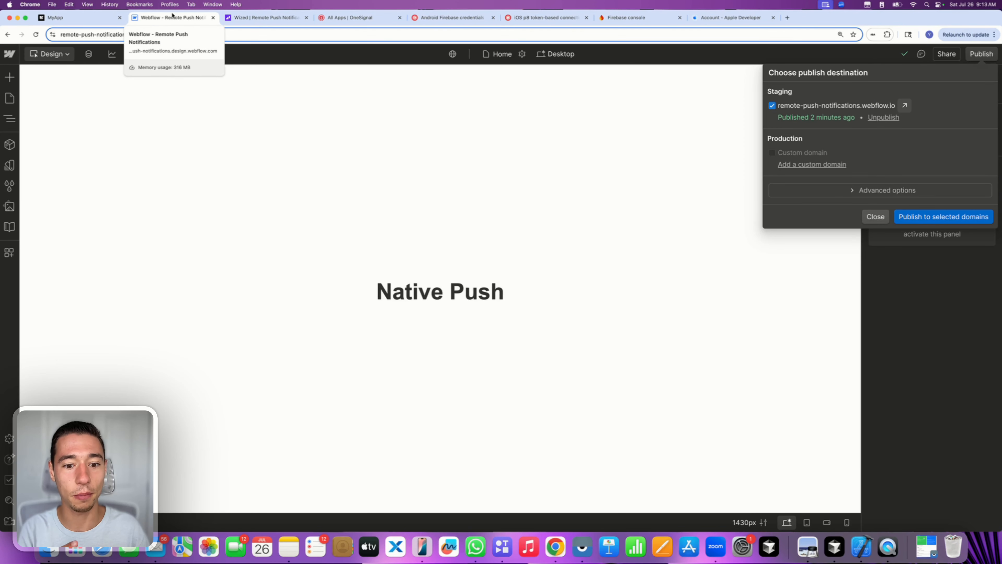
left_click(261, 17)
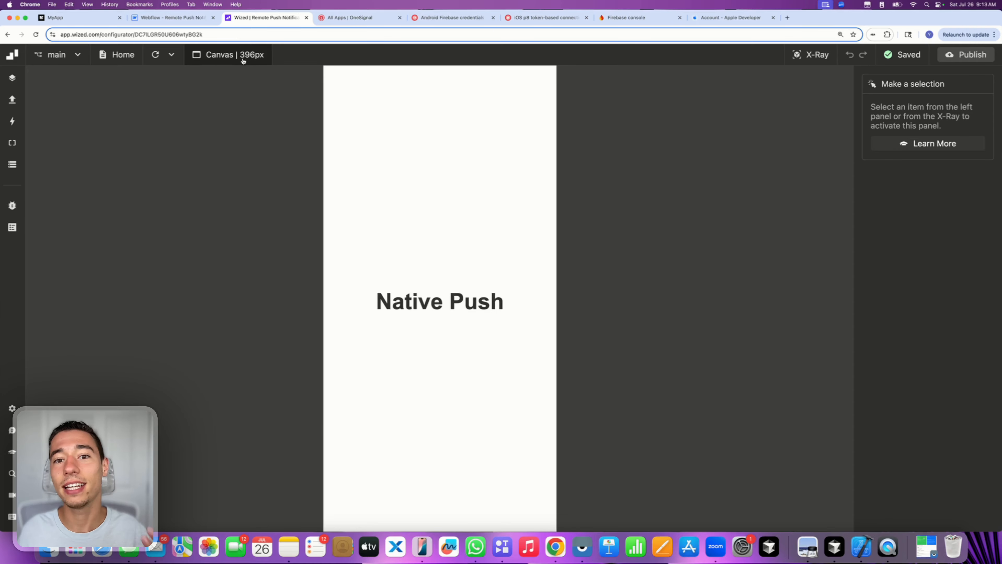
left_click(79, 18)
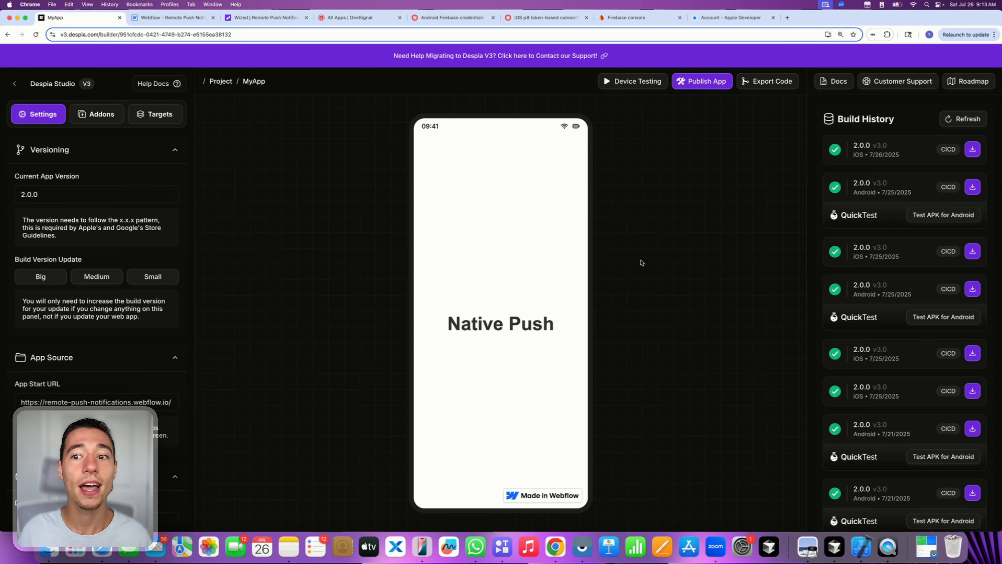
left_click(701, 79)
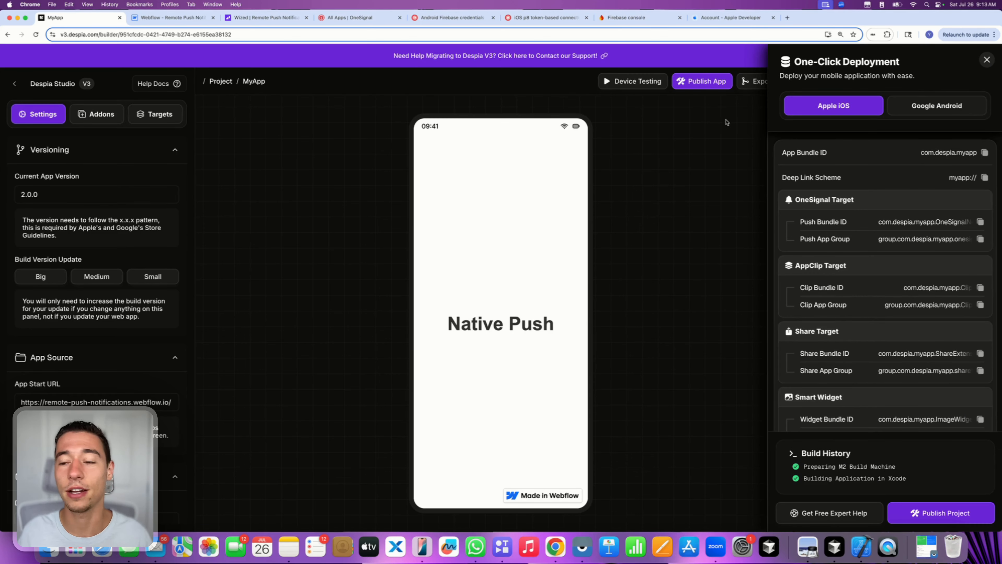
left_click(987, 60)
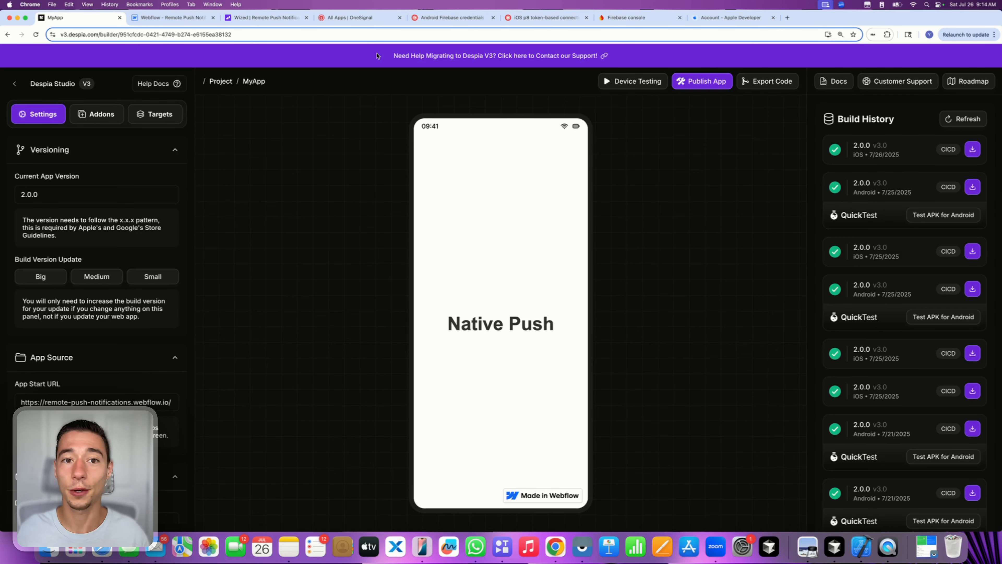
- Create OneSignal app 'My Wized Native App' in new organization 'Despia' with Apple iOS (APNs)
left_click(365, 18)
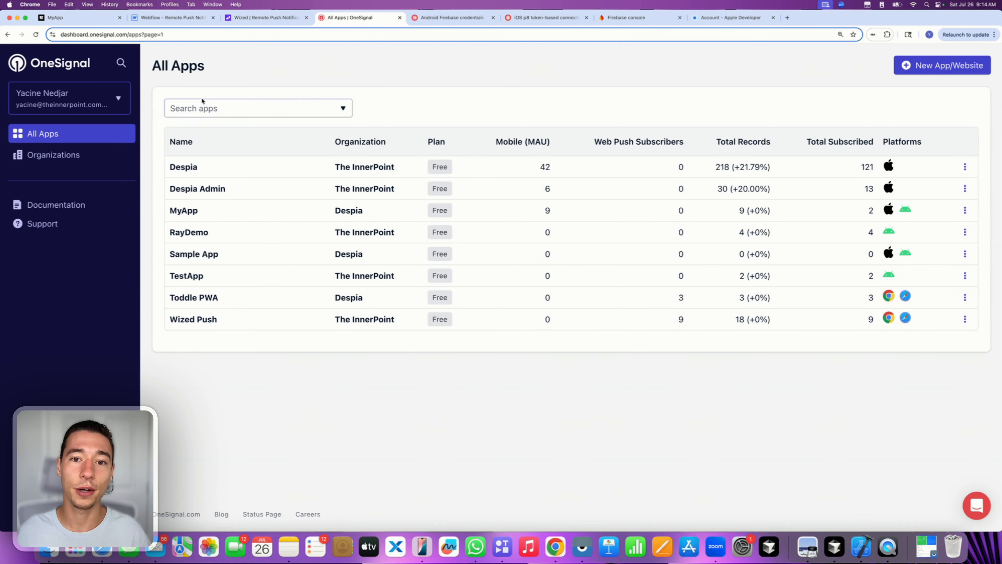
left_click(918, 67)
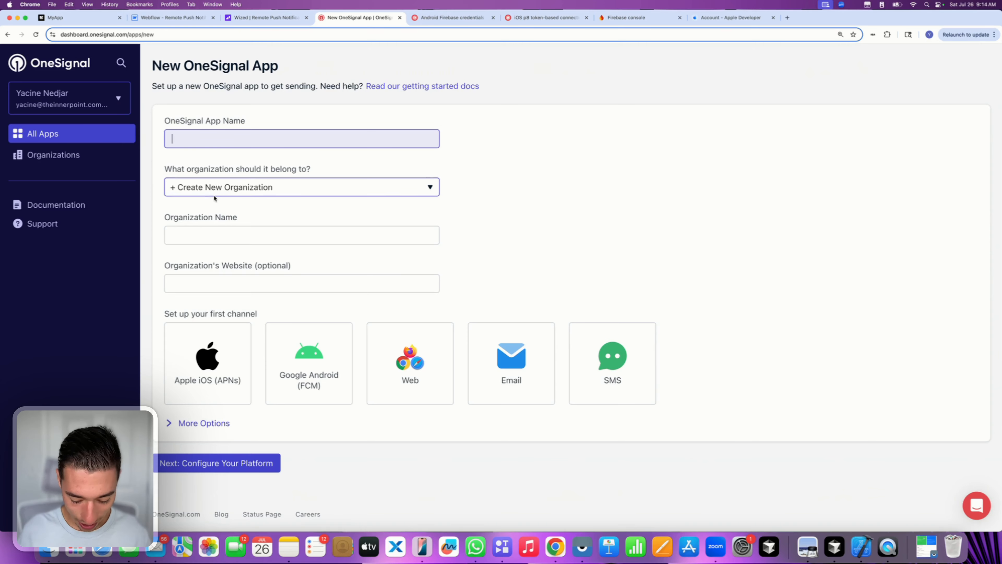
type("My Wiz")
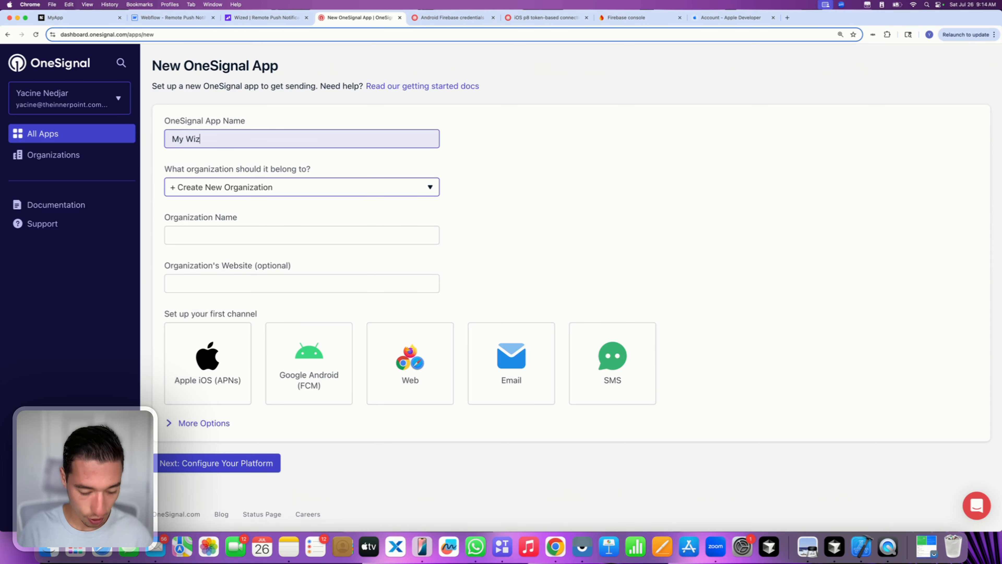
type("ed Native App")
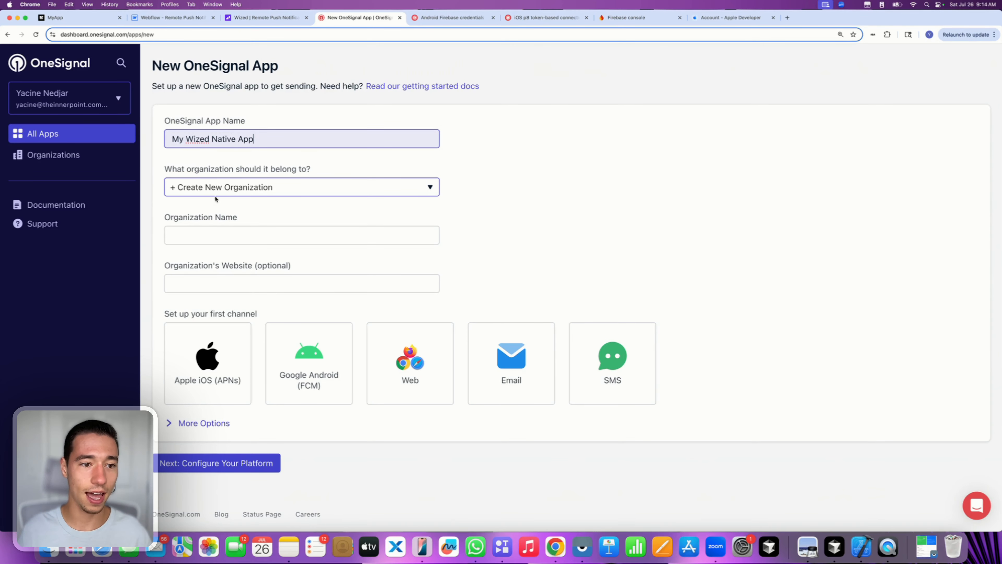
left_click(214, 233)
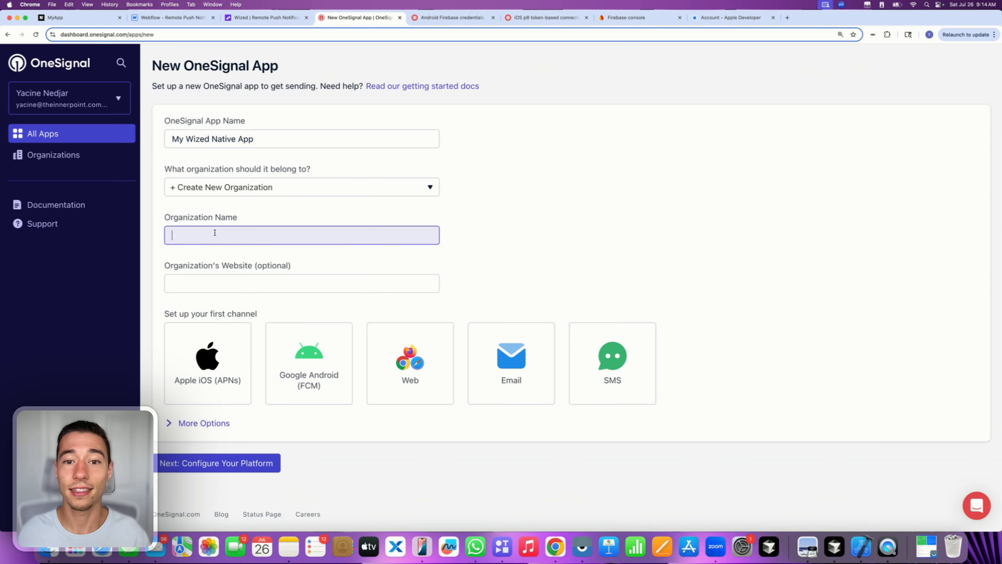
type("Despia")
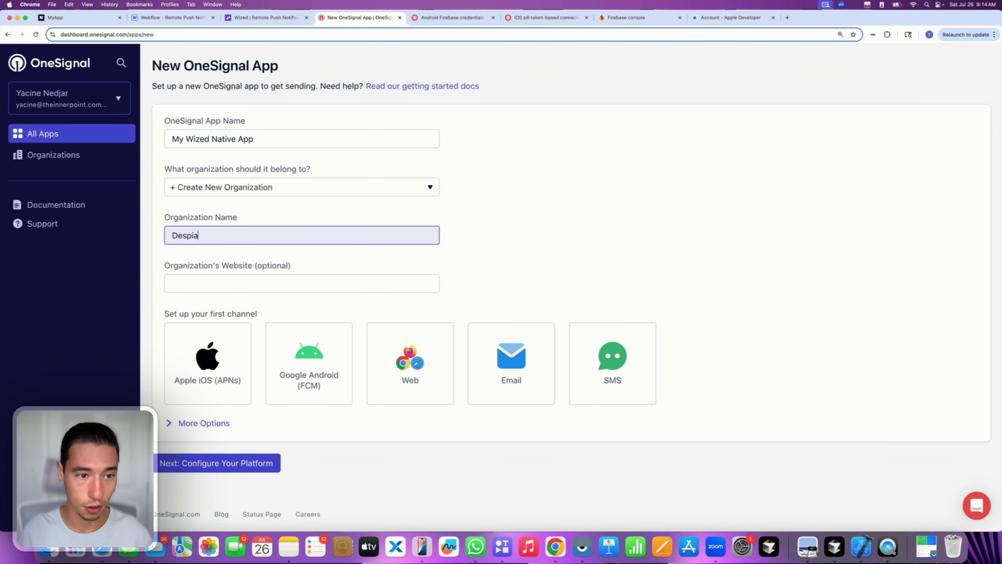
left_click(285, 215)
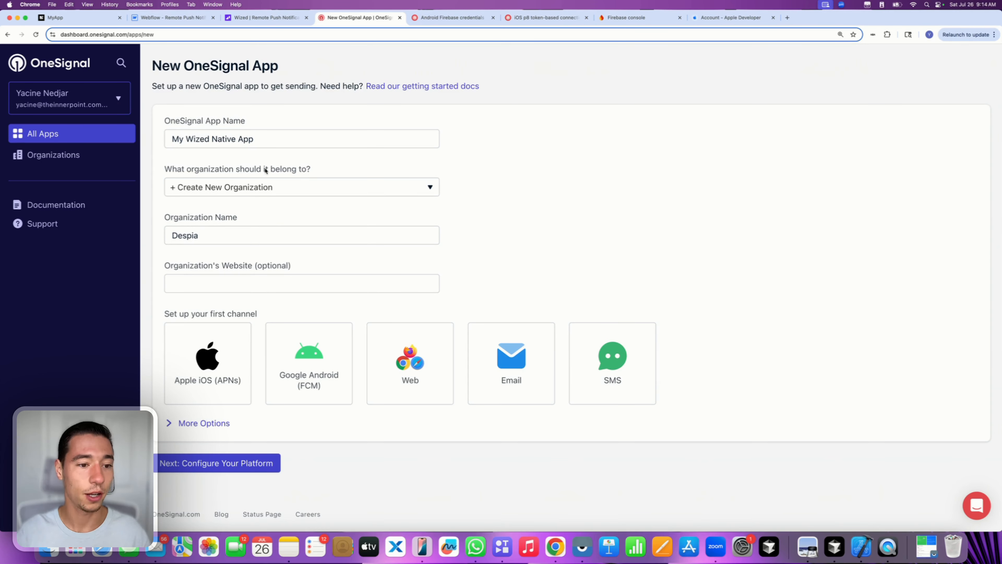
left_click(227, 364)
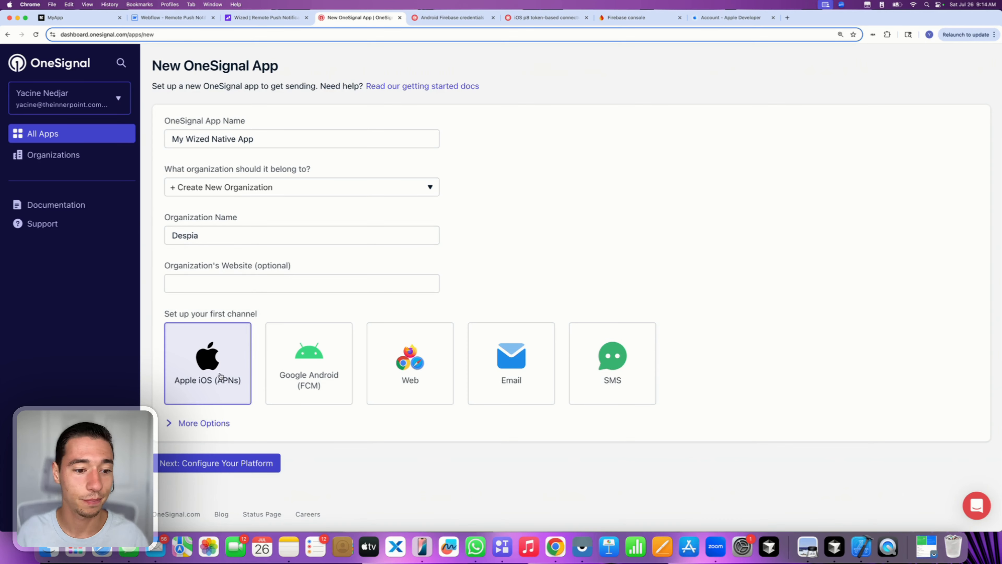
left_click(224, 464)
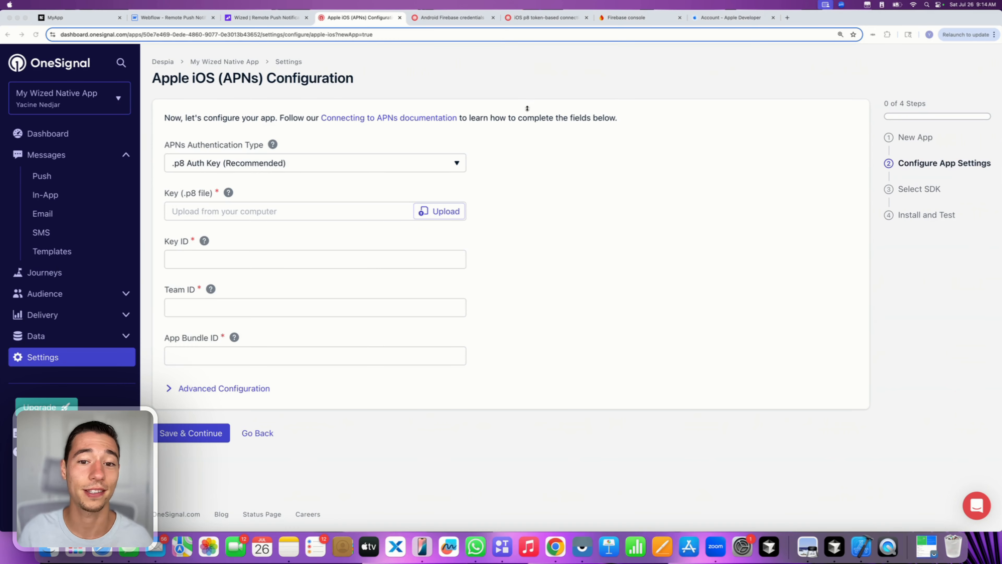
- Read the Steps section of OneSignal's iOS p8 token guide, then bring up the Apple Developer account
left_click(542, 18)
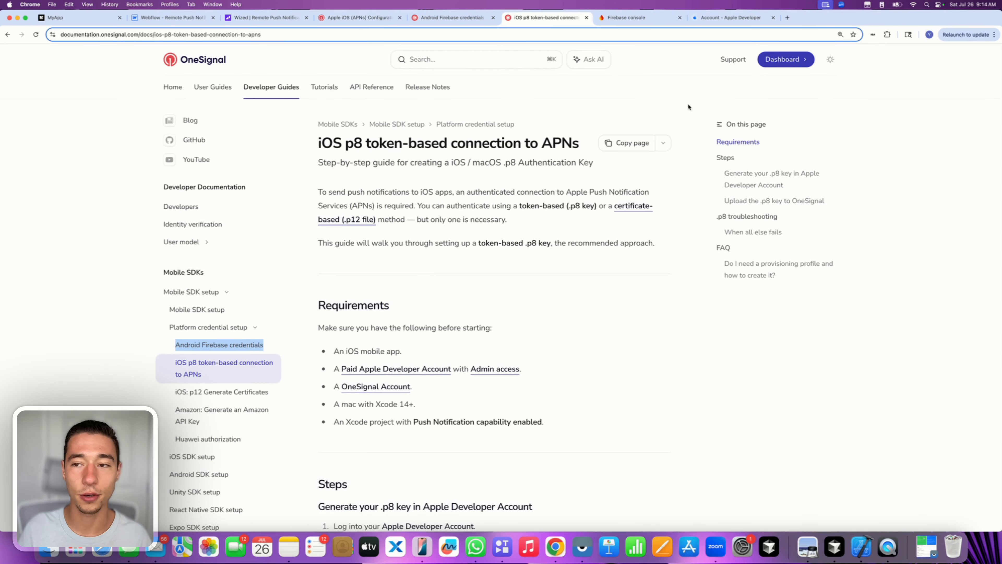
scroll(576, 276, "down", 8)
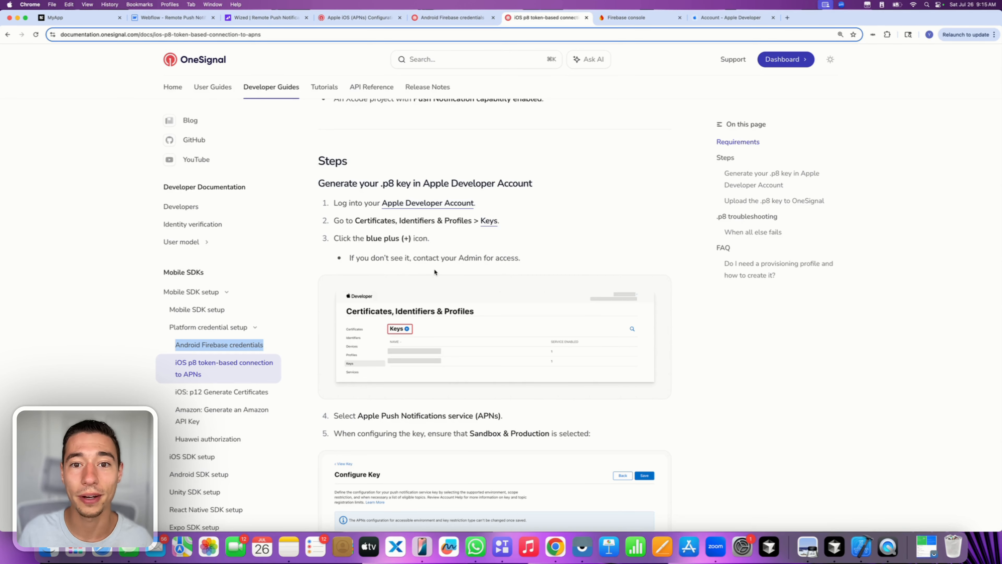
left_click(727, 18)
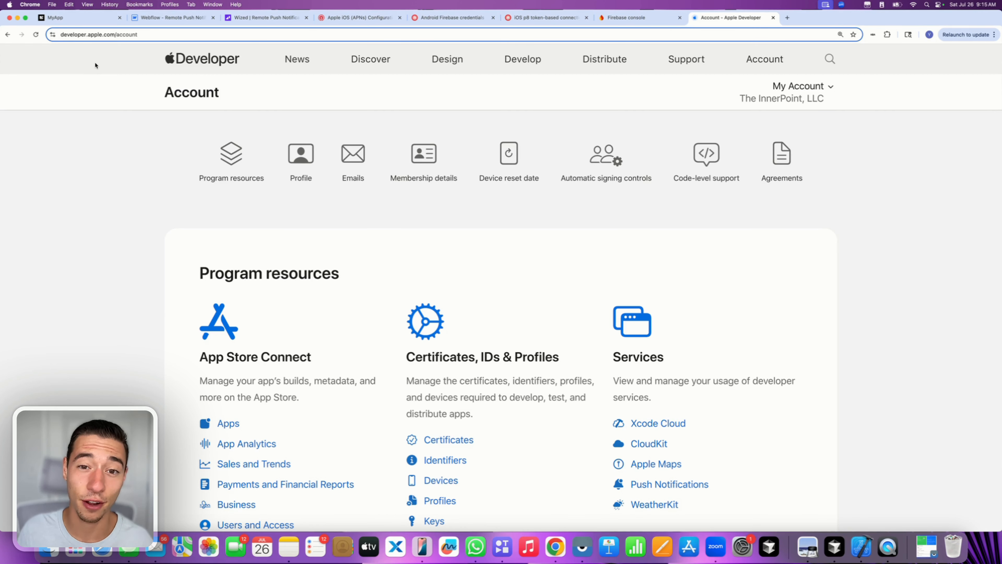
- Open Keys under Certificates, IDs & Profiles in the Apple Developer account
scroll(335, 337, "down", 4)
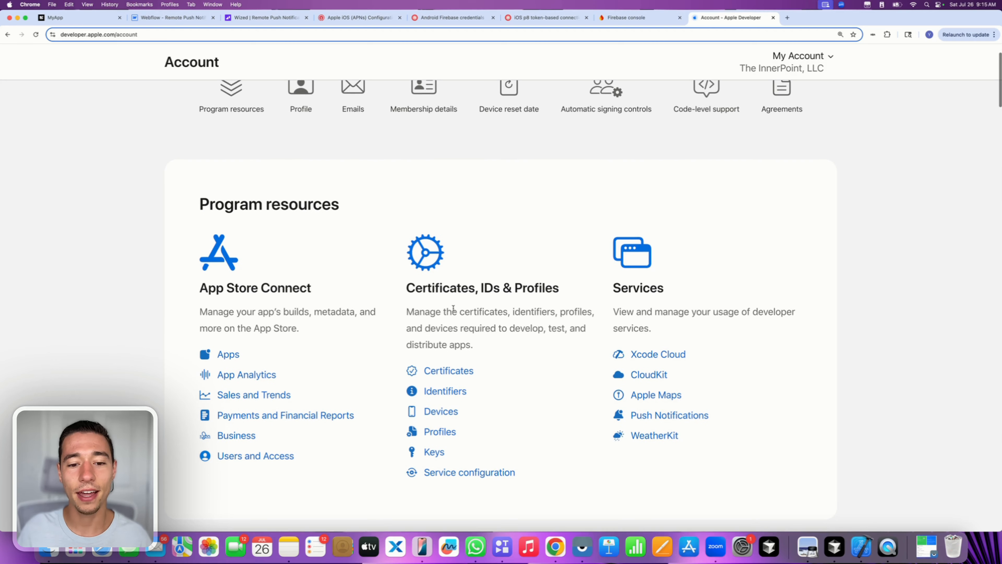
left_click_drag(405, 271, 539, 271)
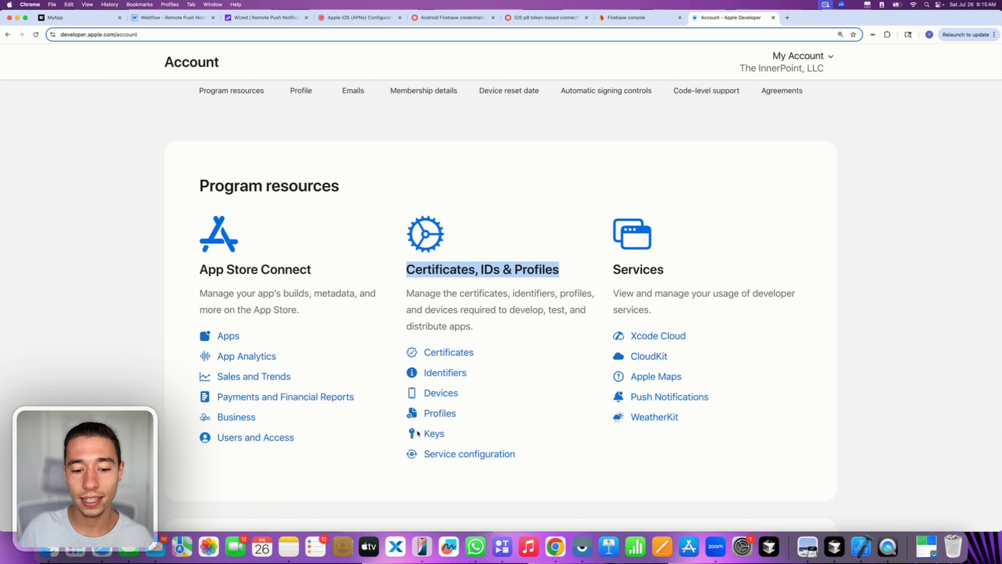
left_click(435, 434)
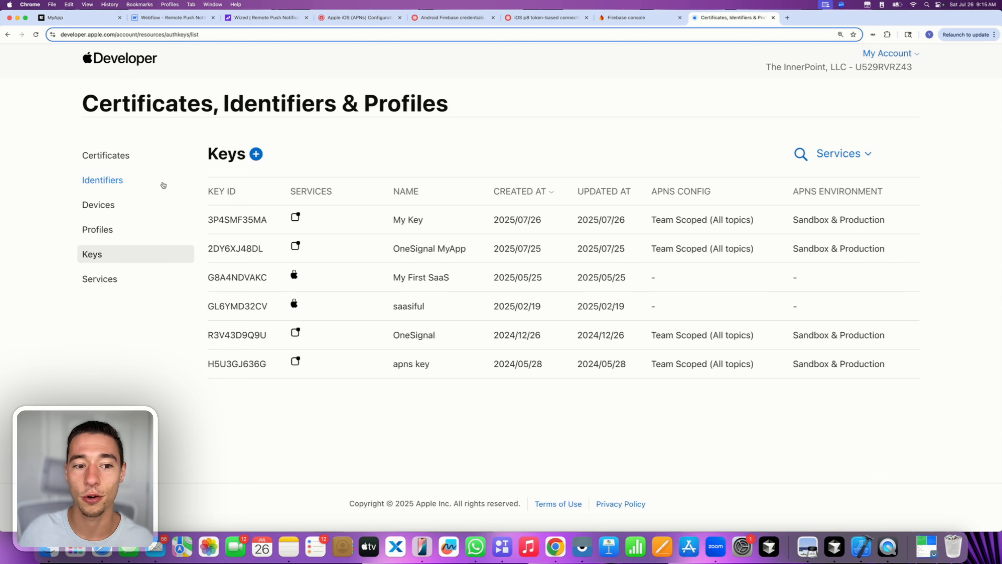
- Name a new key 'Wized Push Native' and enable APNs with the Sandbox & Production environment
left_click(256, 155)
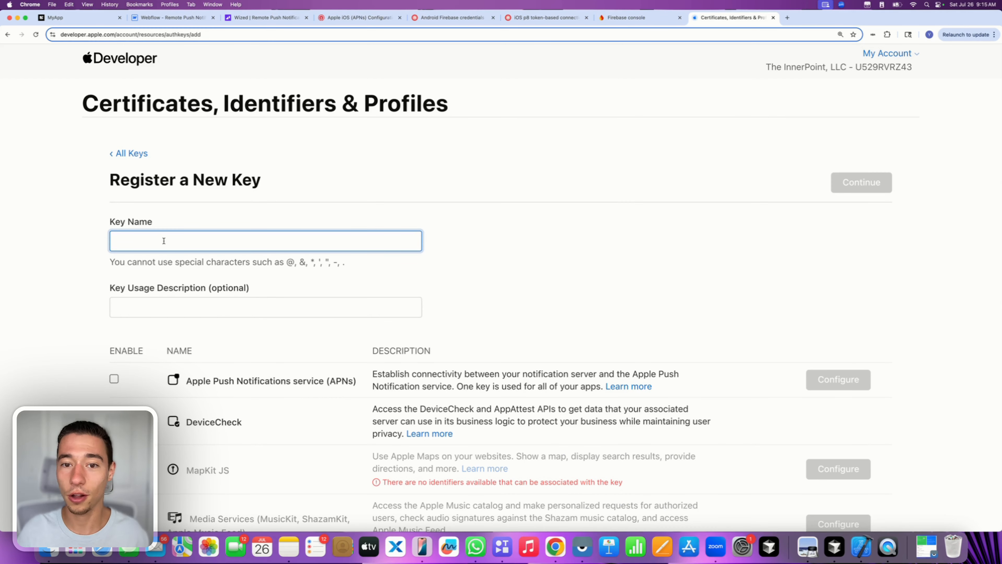
type("Wized ")
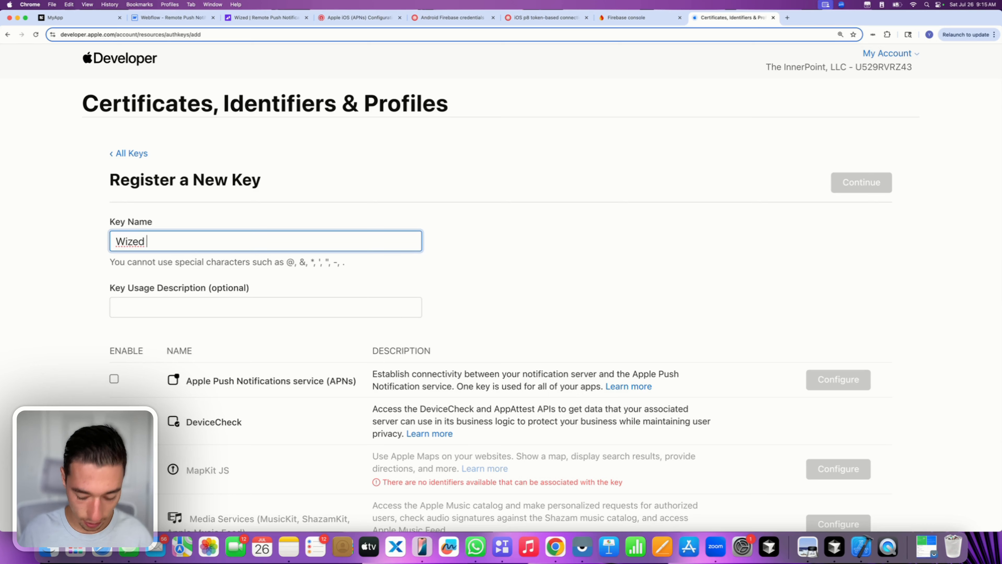
type("Push N")
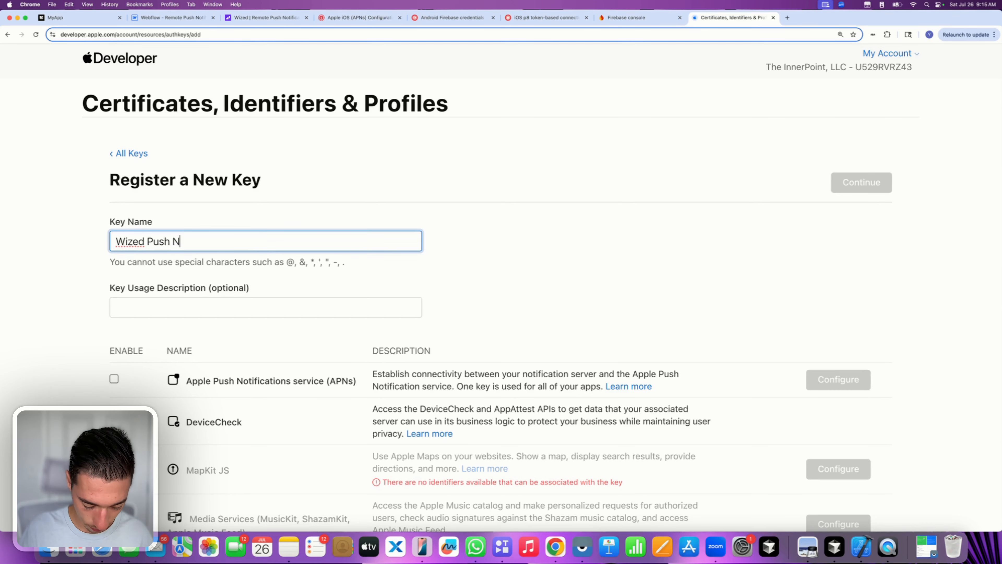
type("ative")
left_click(253, 272)
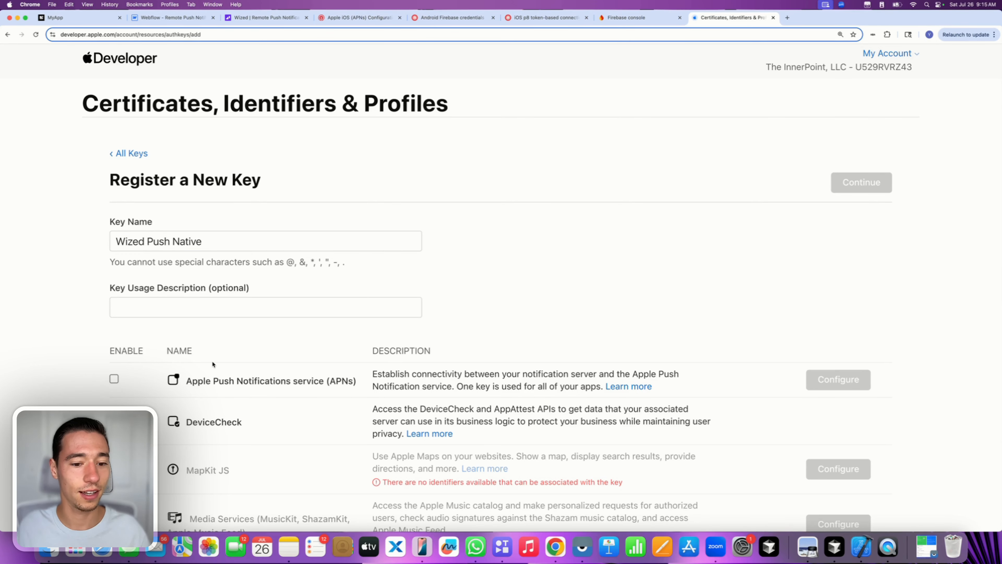
scroll(211, 360, "down", 3)
scroll(212, 361, "down", 1)
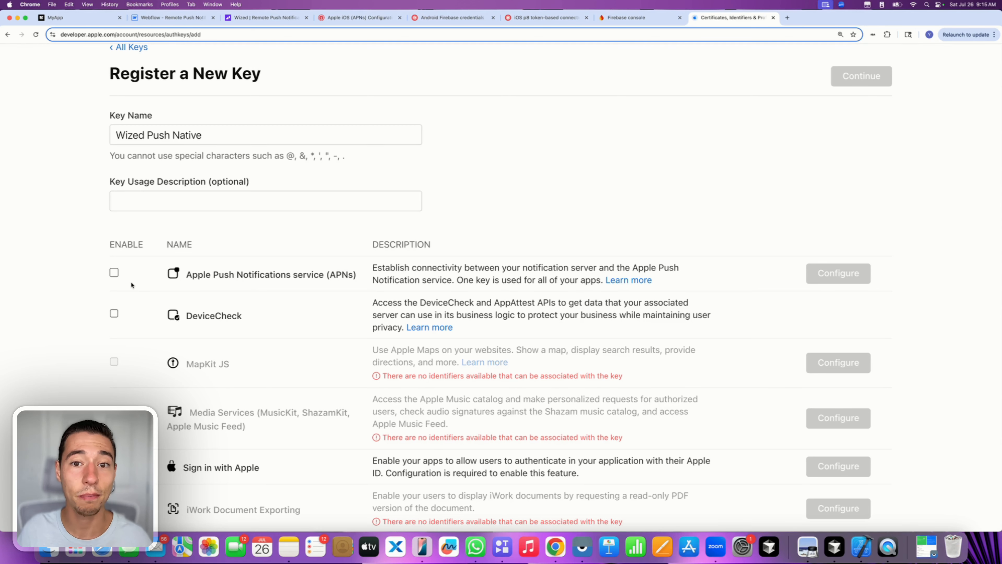
left_click(114, 273)
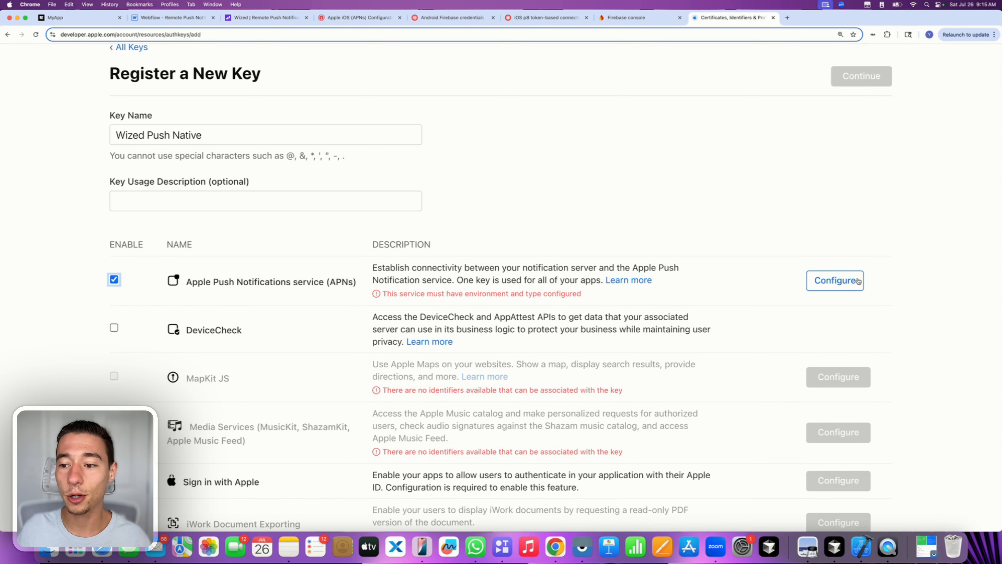
left_click(831, 278)
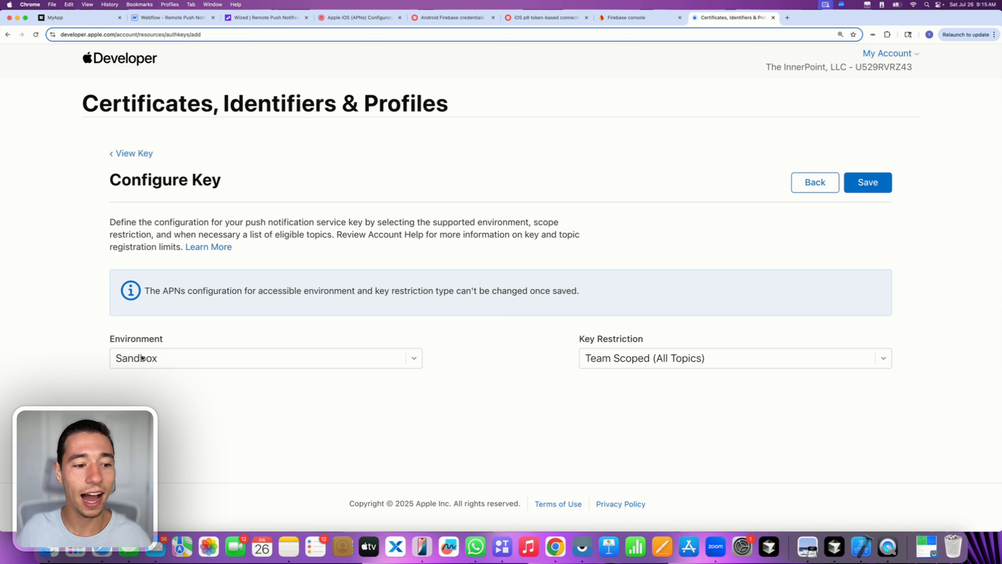
left_click_drag(115, 340, 201, 342)
left_click(173, 357)
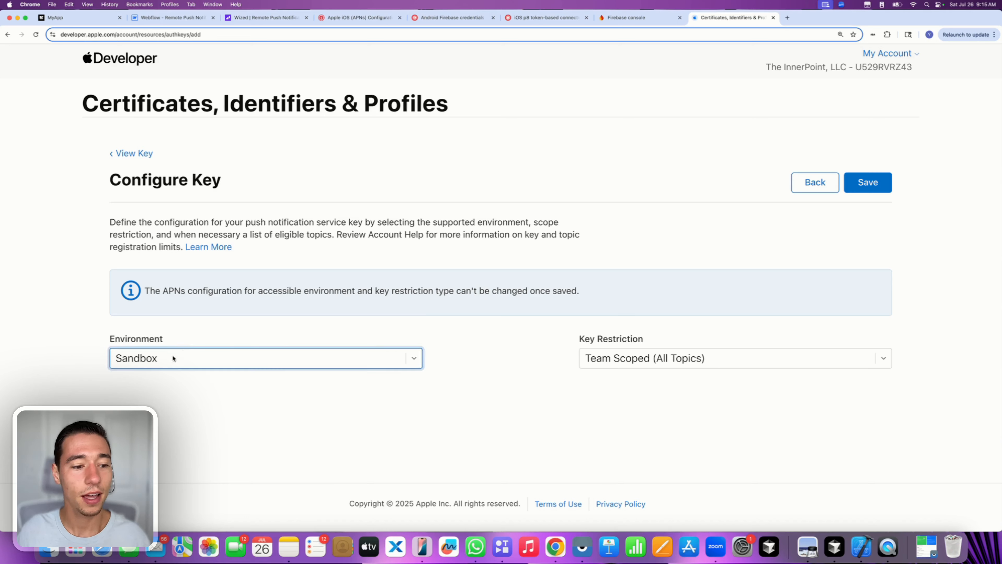
left_click(150, 370)
left_click(150, 369)
left_click(146, 390)
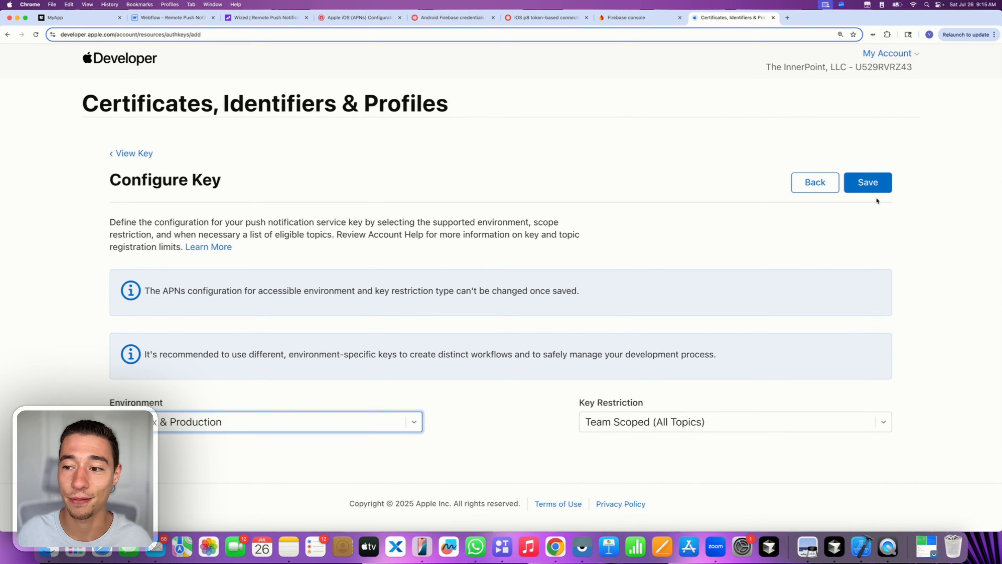
- Save and try registering the key twice, dismissing the maximum-keys error each time
left_click(869, 184)
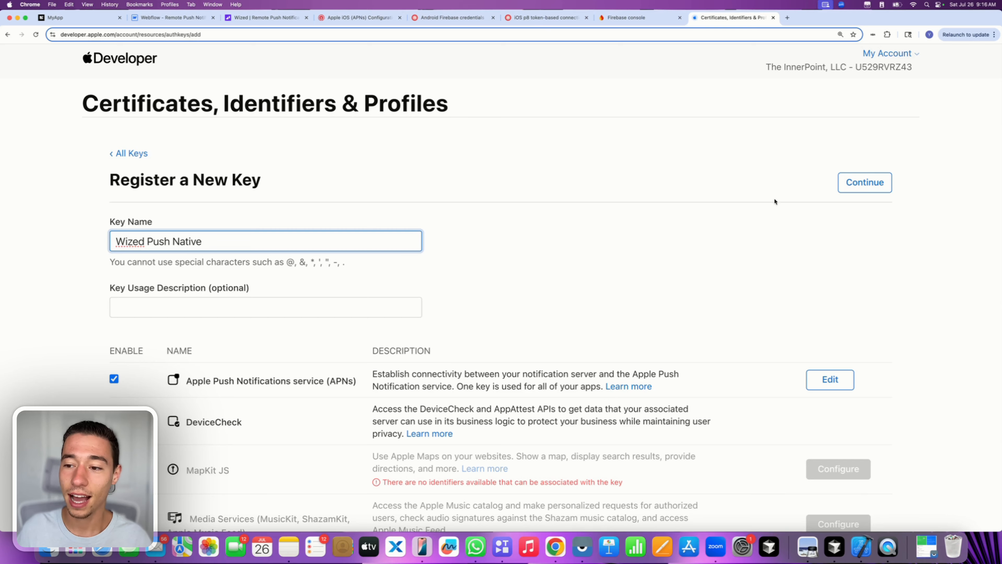
left_click(870, 182)
left_click(870, 186)
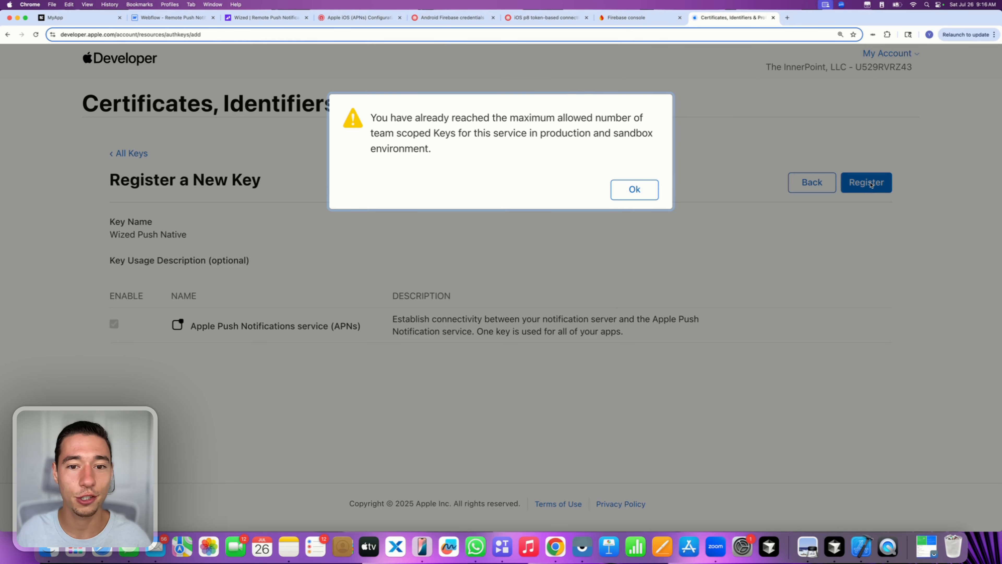
left_click(635, 189)
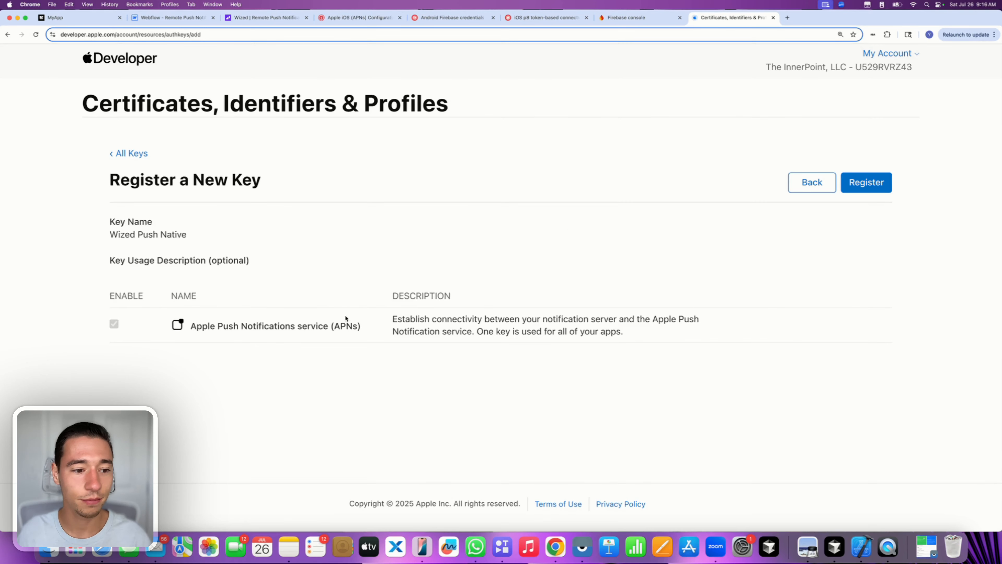
left_click(864, 185)
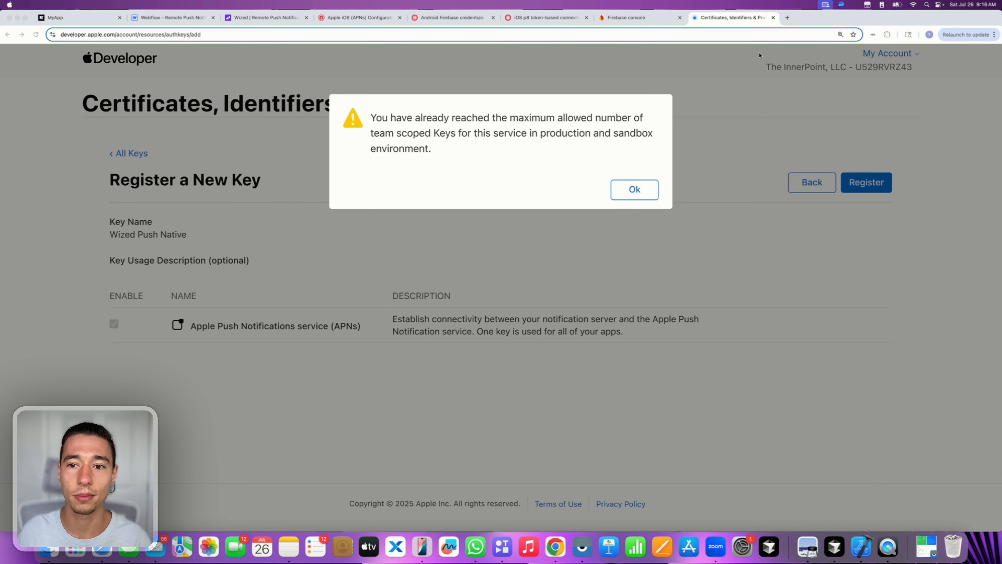
left_click(635, 188)
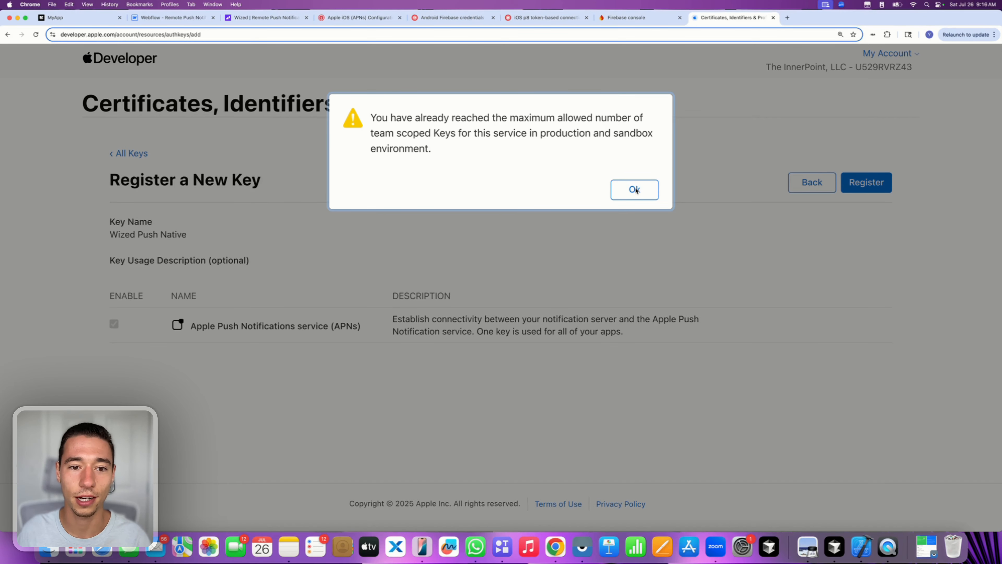
- Revoke the existing 'OneSignal MyApp' key from the Apple Developer keys list
left_click(131, 154)
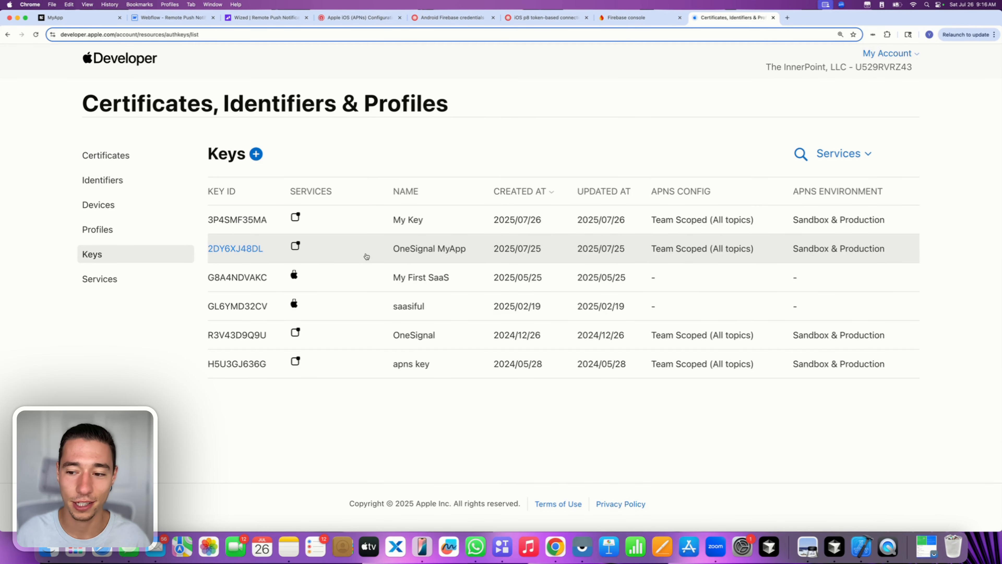
left_click(366, 254)
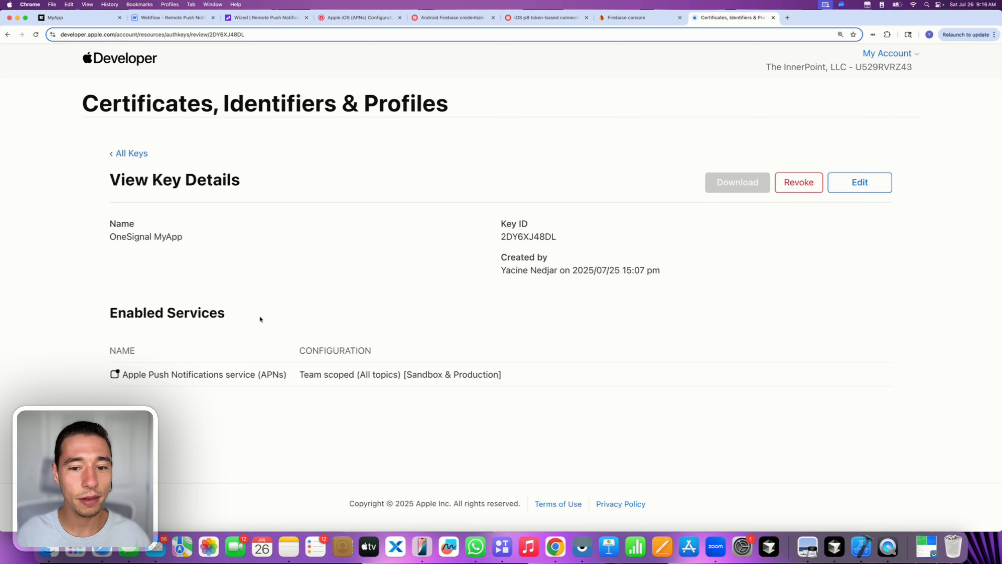
left_click(795, 185)
left_click(643, 232)
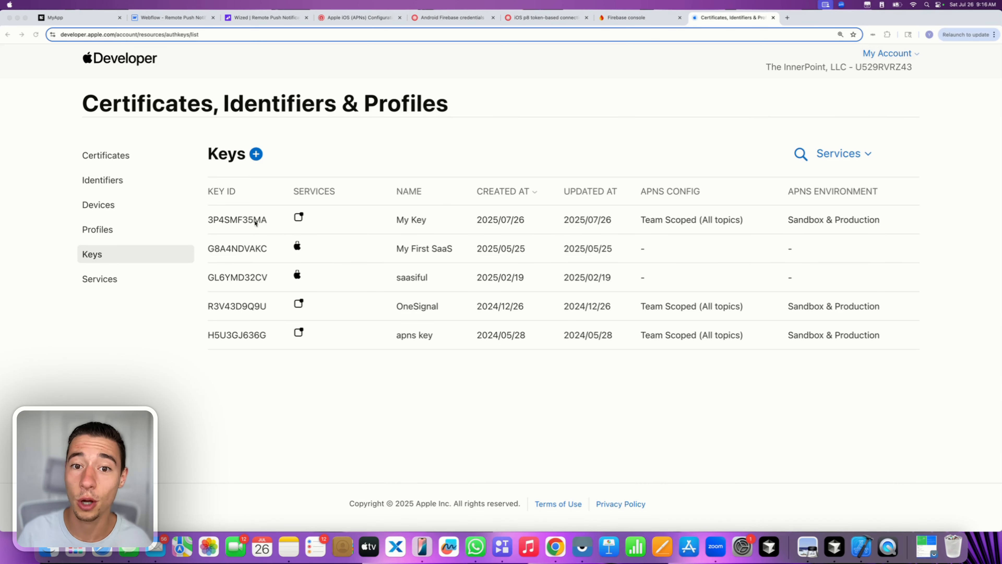
- Start a new key named 'Wized Native App' with Apple Push Notifications service enabled
left_click(257, 155)
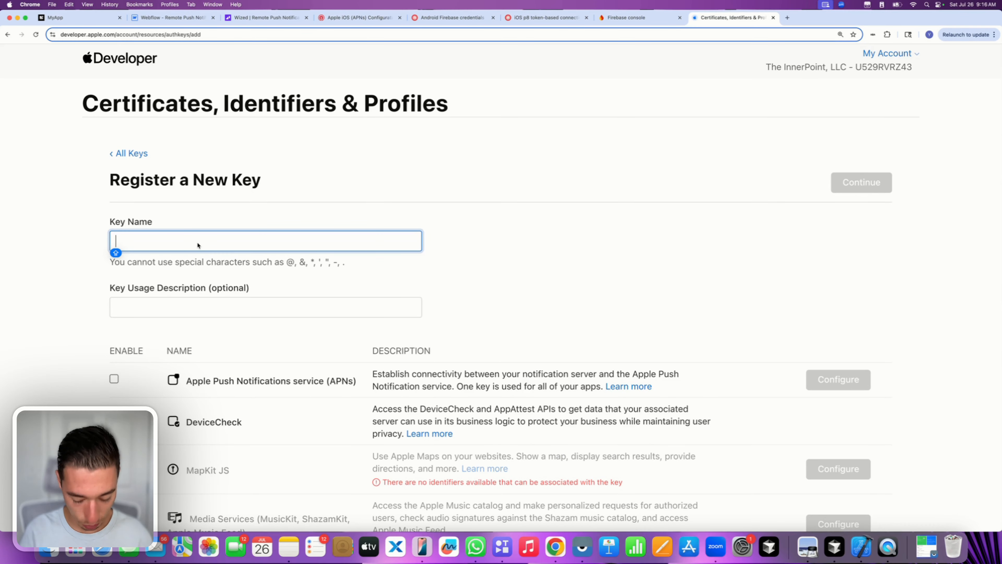
type("My Wized")
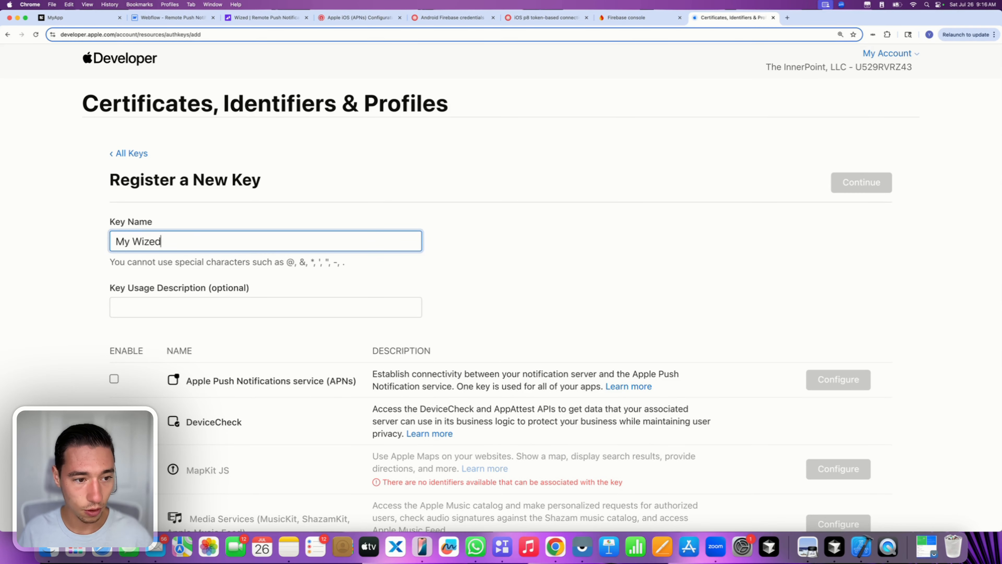
key("BackSpace")
key("BackSpace")
key("BackSpace")
key("BackSpace")
key("BackSpace")
key("BackSpace")
key("BackSpace")
key("BackSpace")
type("W")
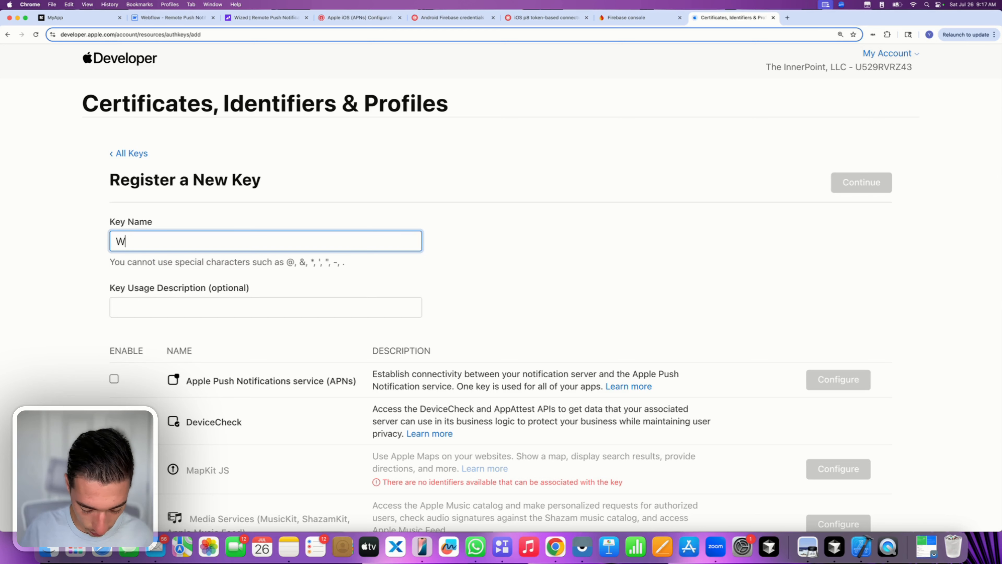
type("ized Native App")
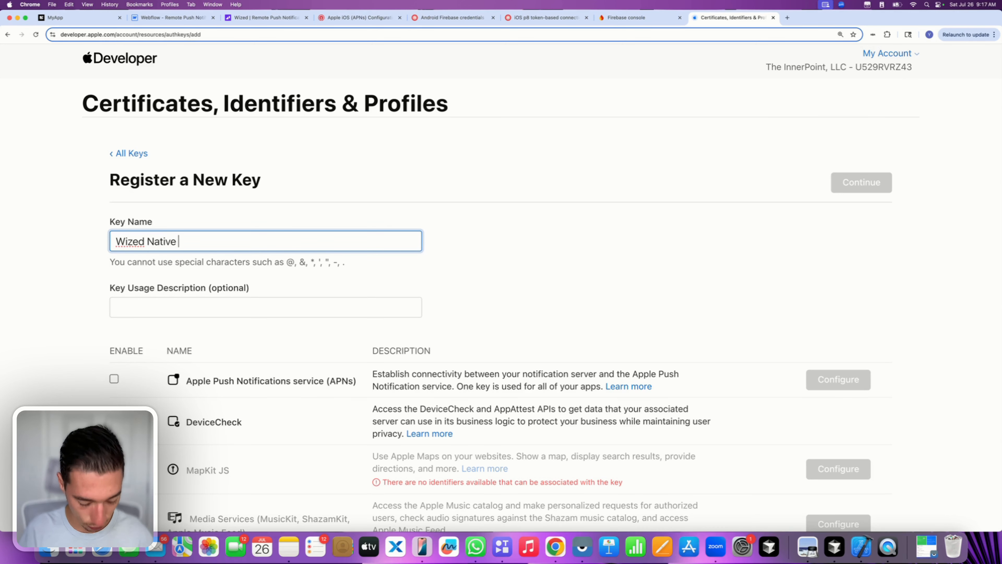
left_click(115, 378)
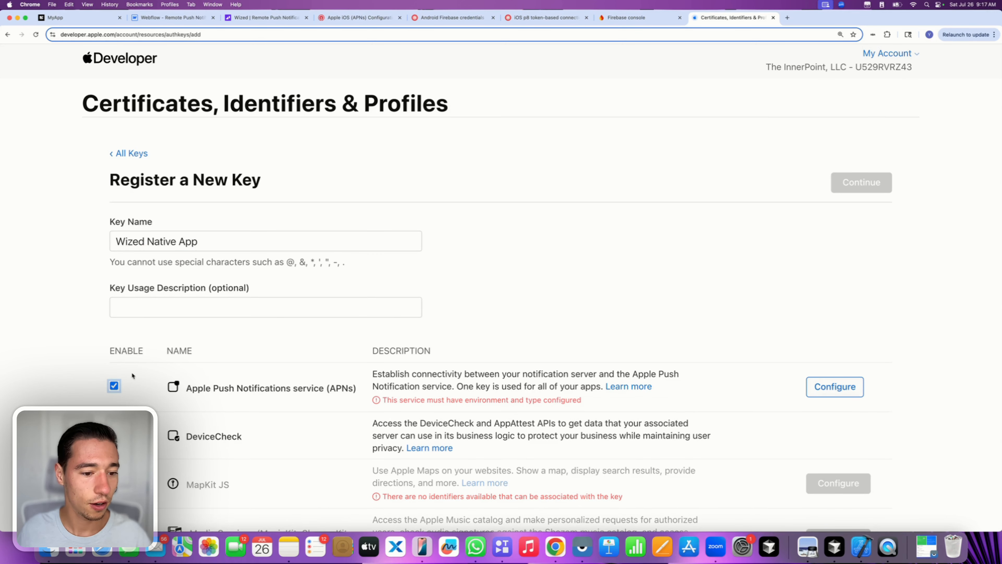
- Set the key's APNs environment to Sandbox & Production and register it
left_click(830, 389)
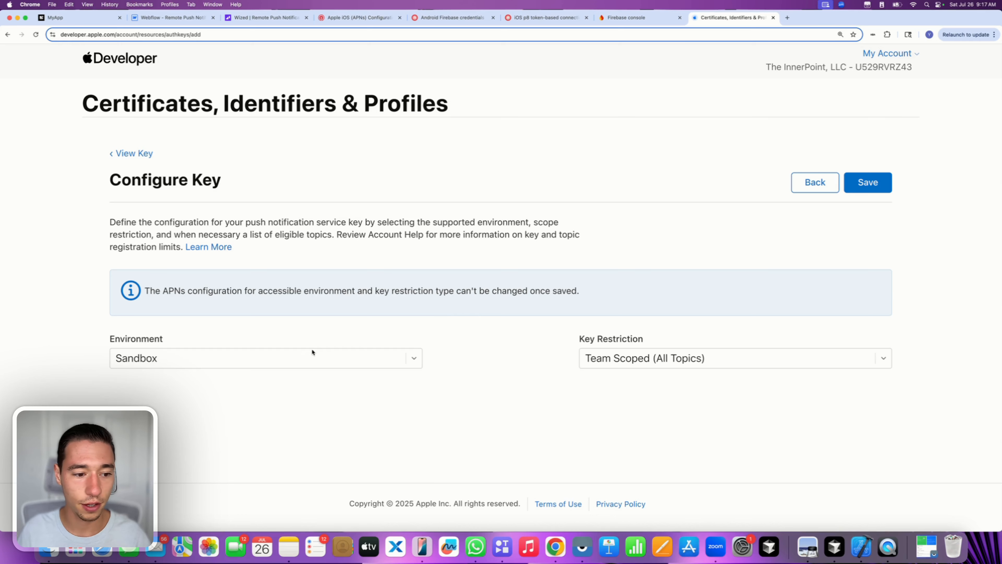
left_click(276, 361)
left_click(184, 390)
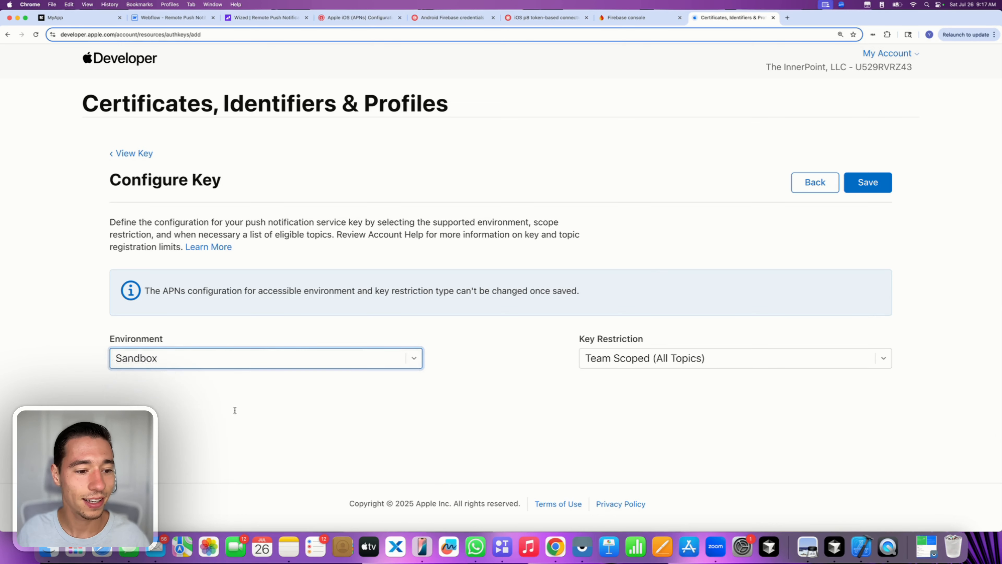
left_click(257, 422)
left_click(258, 422)
left_click(880, 188)
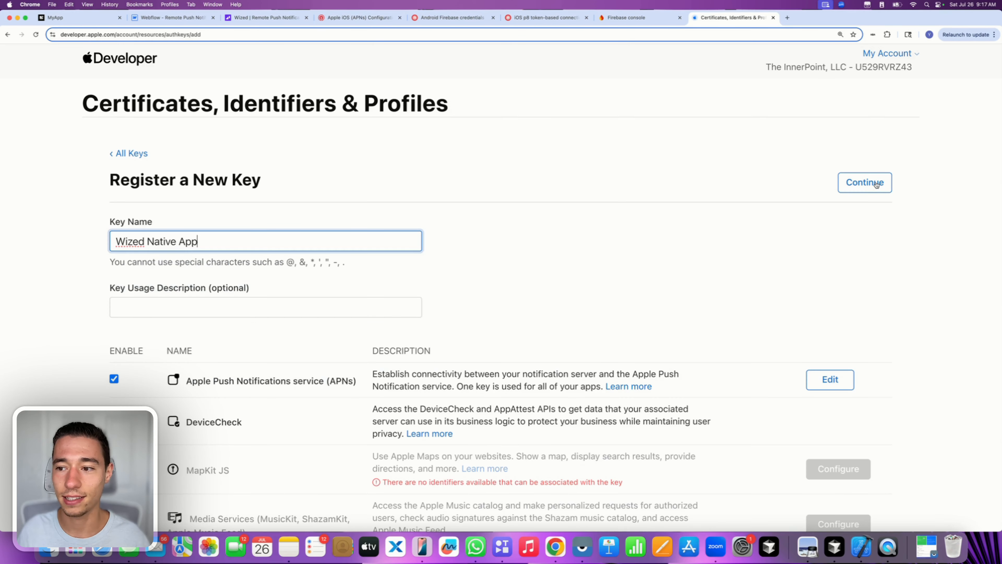
left_click(868, 184)
left_click(870, 184)
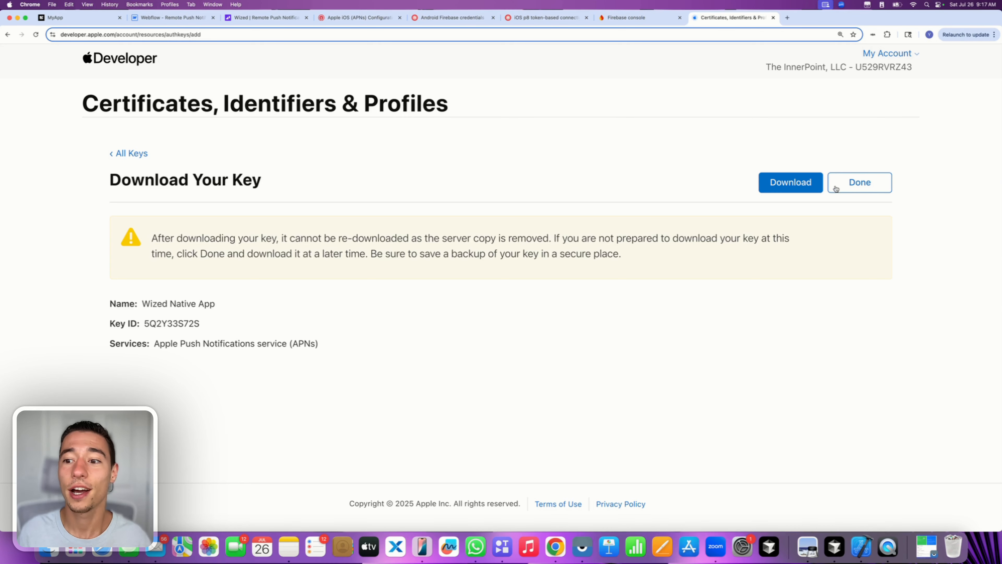
- Download the new AuthKey .p8 file and copy it from Chrome's downloads onto the desktop
left_click(794, 184)
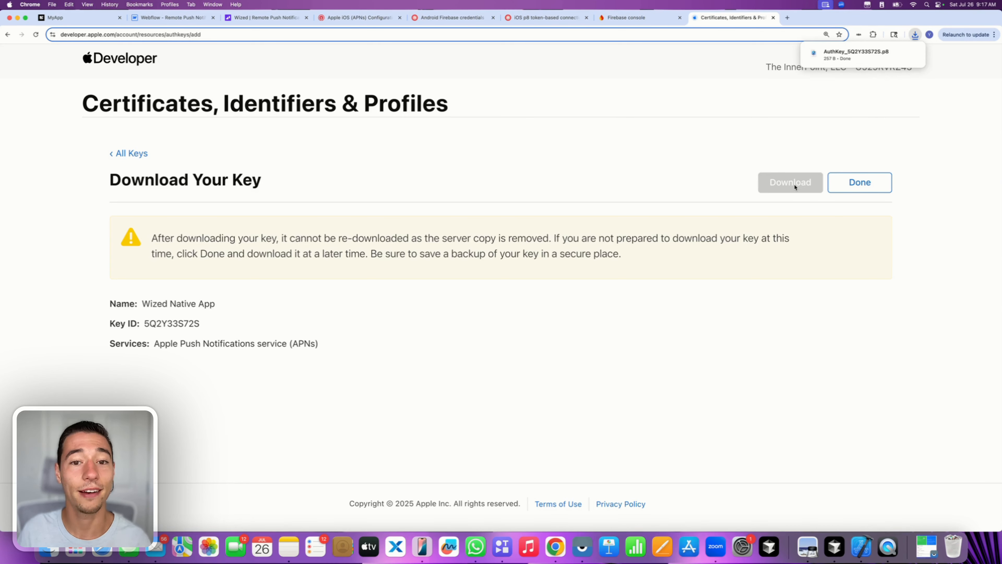
left_click_drag(1001, 176, 945, 175)
left_click(859, 35)
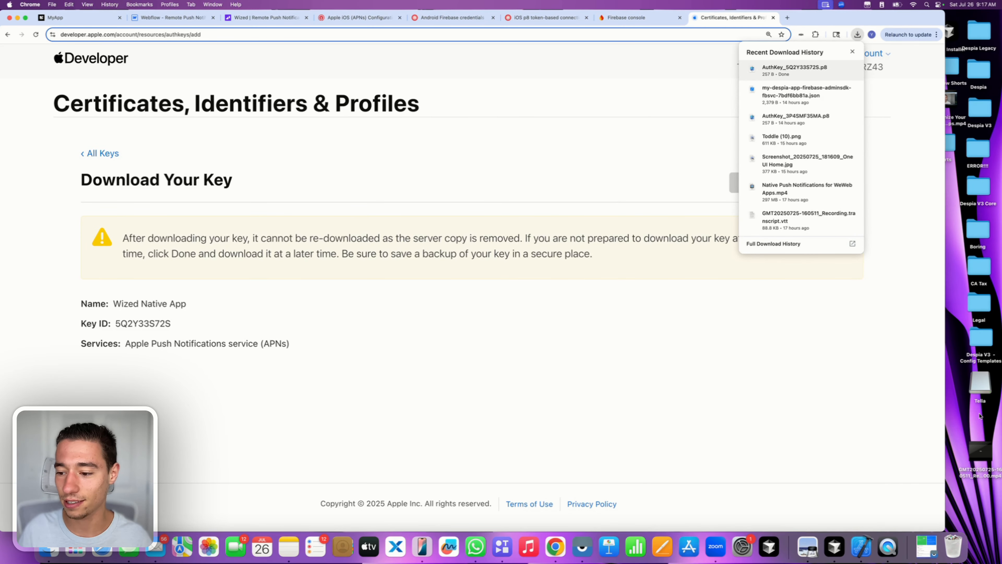
left_click_drag(980, 415, 980, 415)
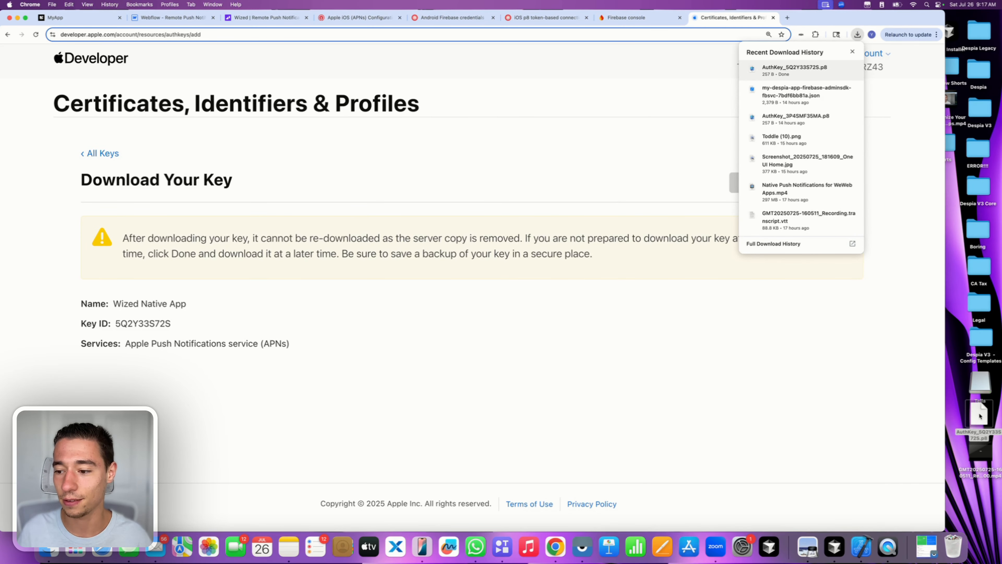
left_click(867, 391)
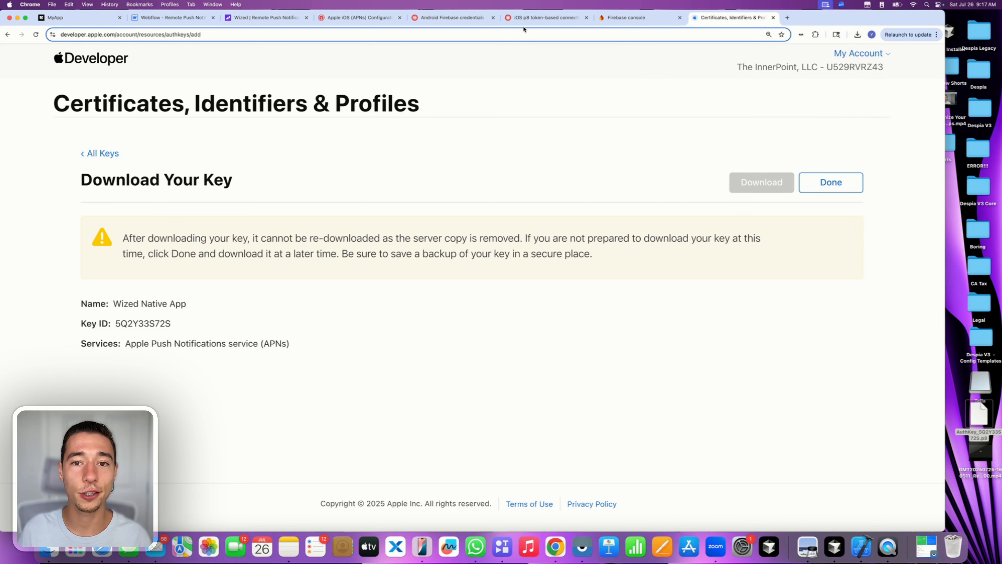
- Upload the desktop .p8 key file to OneSignal's APNs configuration form
left_click(355, 18)
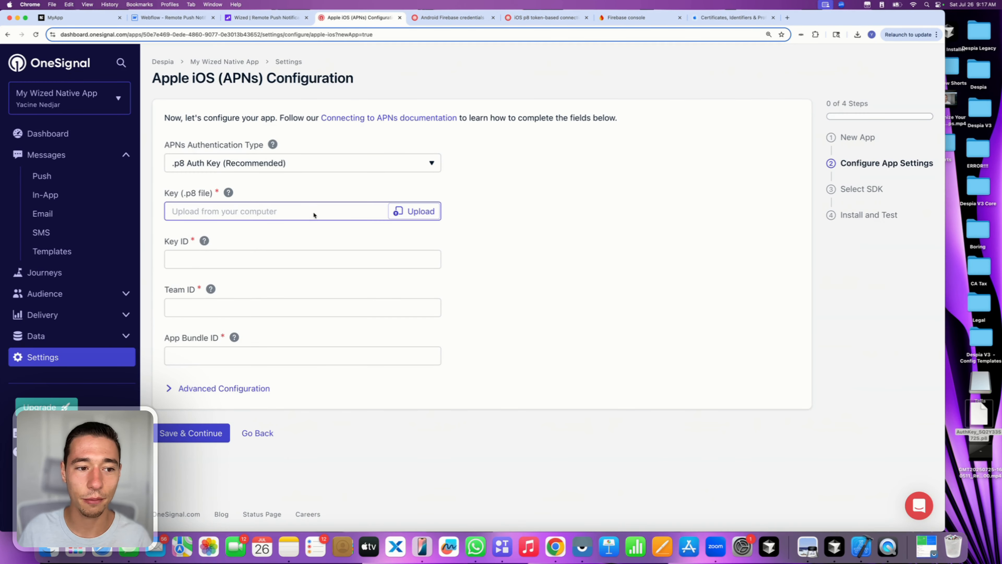
left_click(416, 213)
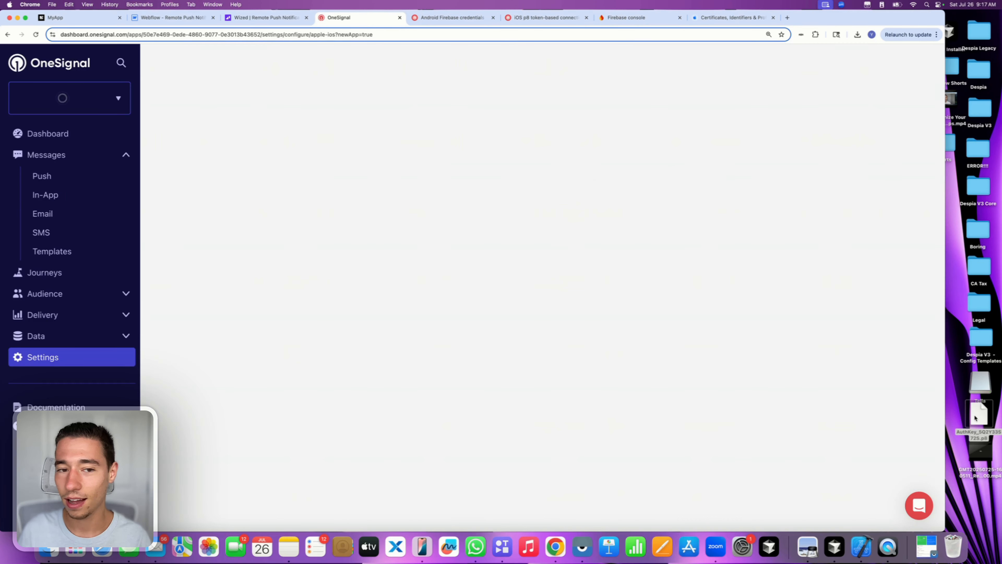
left_click(435, 220)
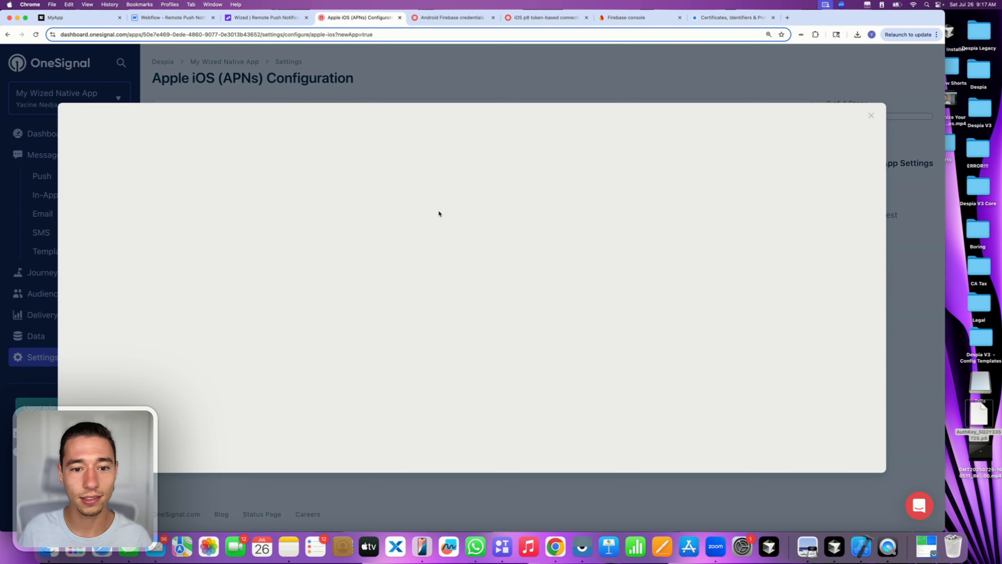
left_click_drag(979, 414, 548, 228)
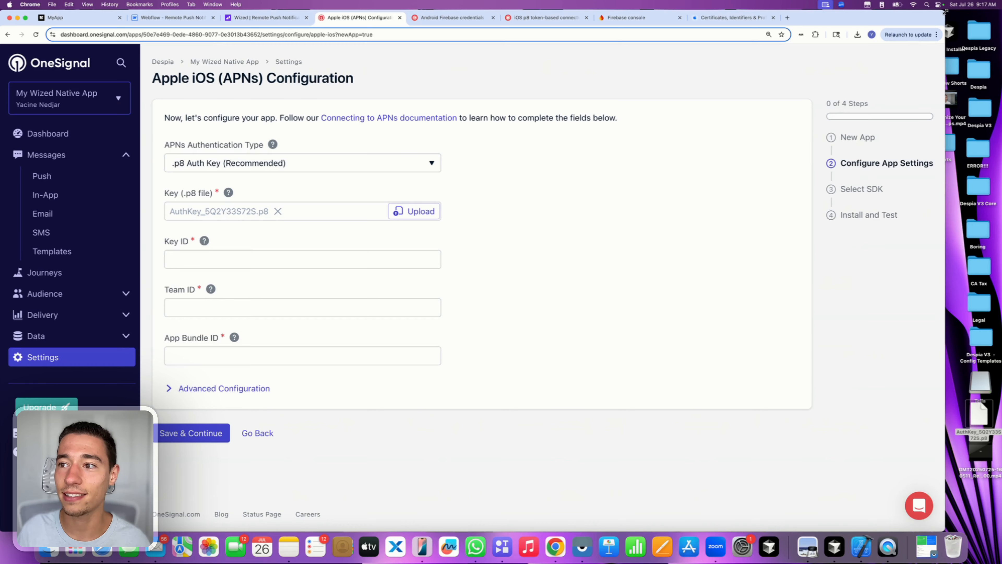
left_click_drag(945, 12, 1001, 11)
- Copy the new key's ID from Apple Developer into OneSignal's Key ID field
left_click(730, 21)
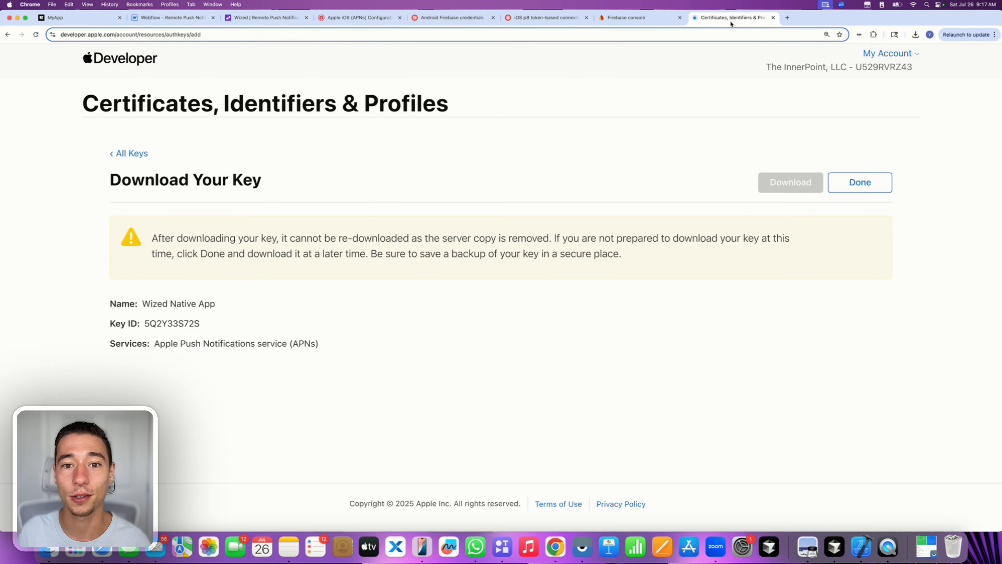
left_click_drag(145, 323, 249, 326)
key("super+c")
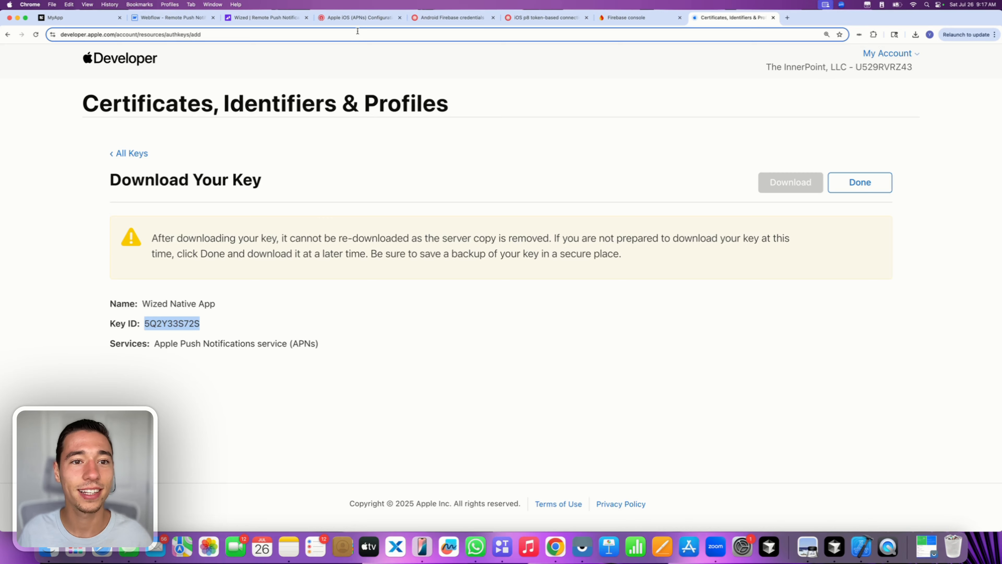
left_click(358, 17)
left_click(201, 259)
key("super+v")
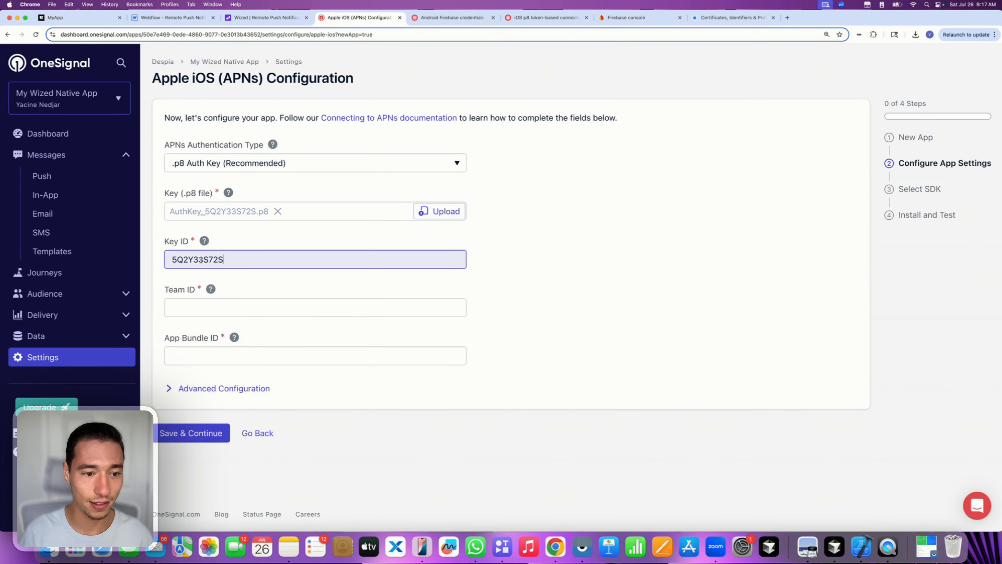
- Copy the Apple team ID and paste it into OneSignal's Team ID field
left_click(214, 307)
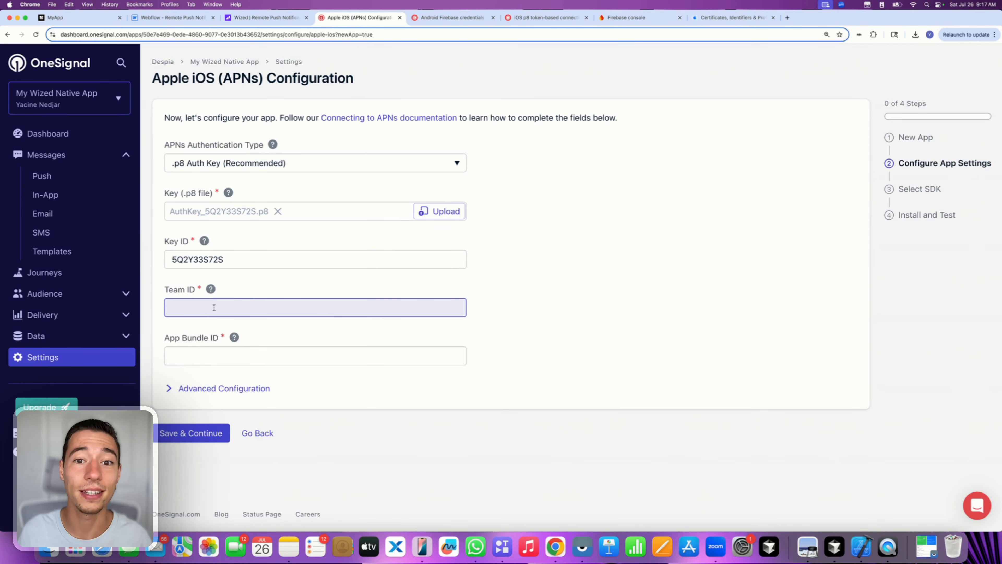
left_click(740, 20)
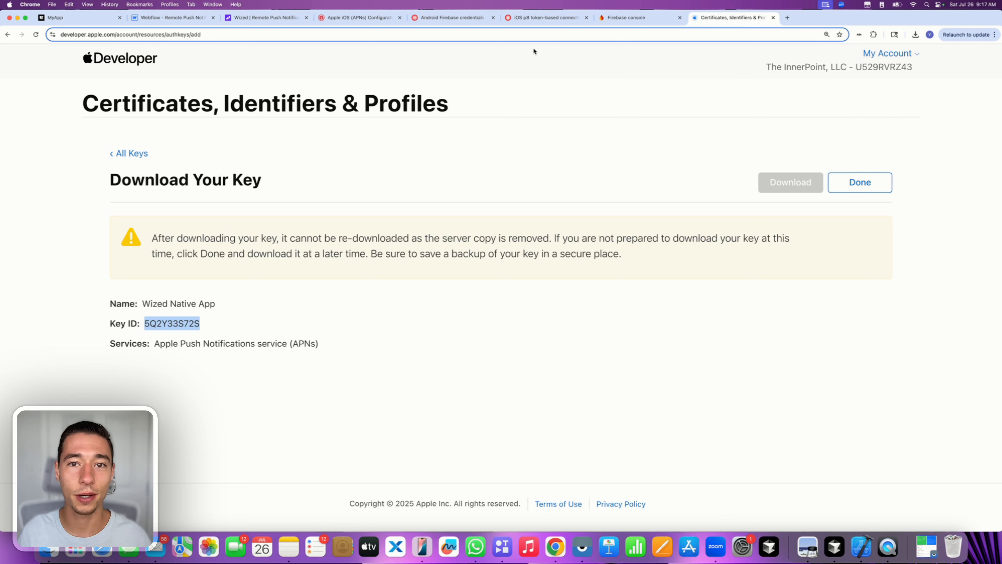
key("super+Tab")
key("super+Tab")
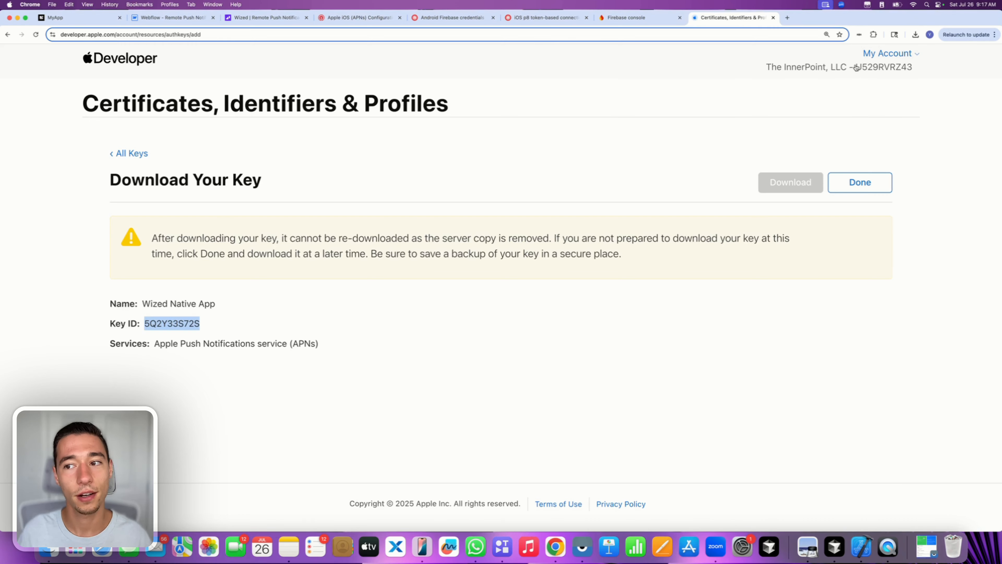
left_click_drag(854, 67, 924, 68)
key("super+c")
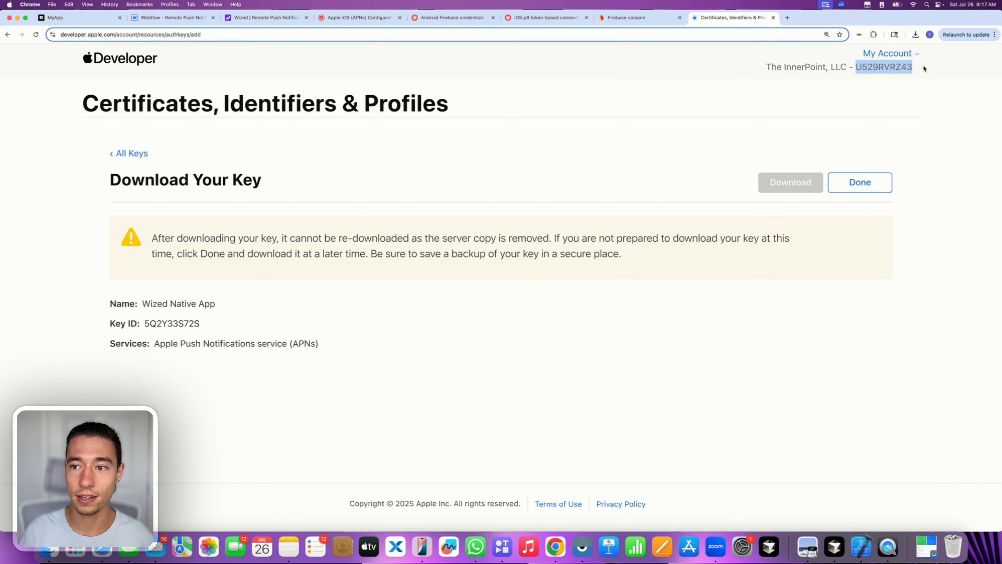
left_click(359, 18)
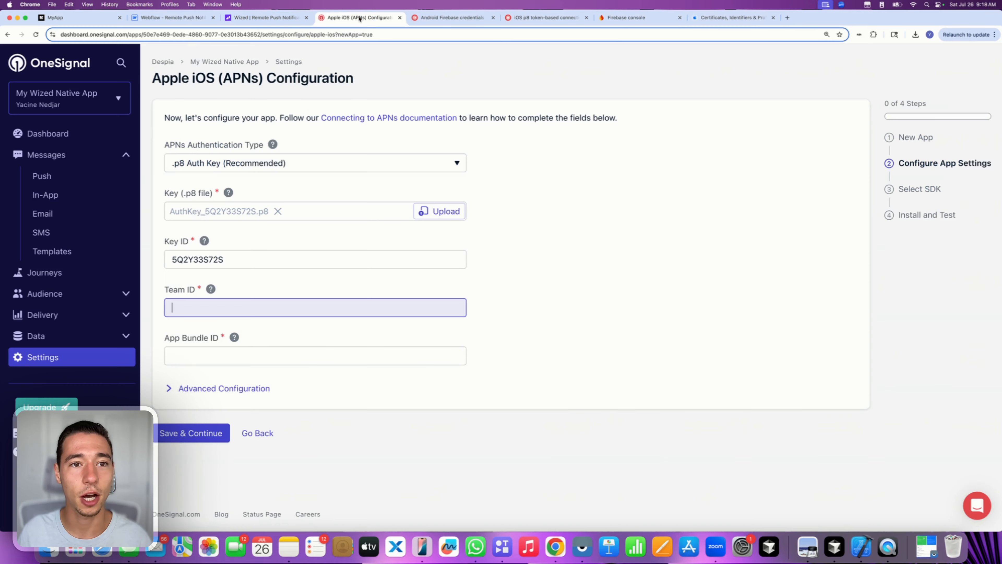
key("super+v")
- Fill OneSignal's App Bundle ID with com.despia.myapp, copied from Despia's deployment panel
left_click(197, 353)
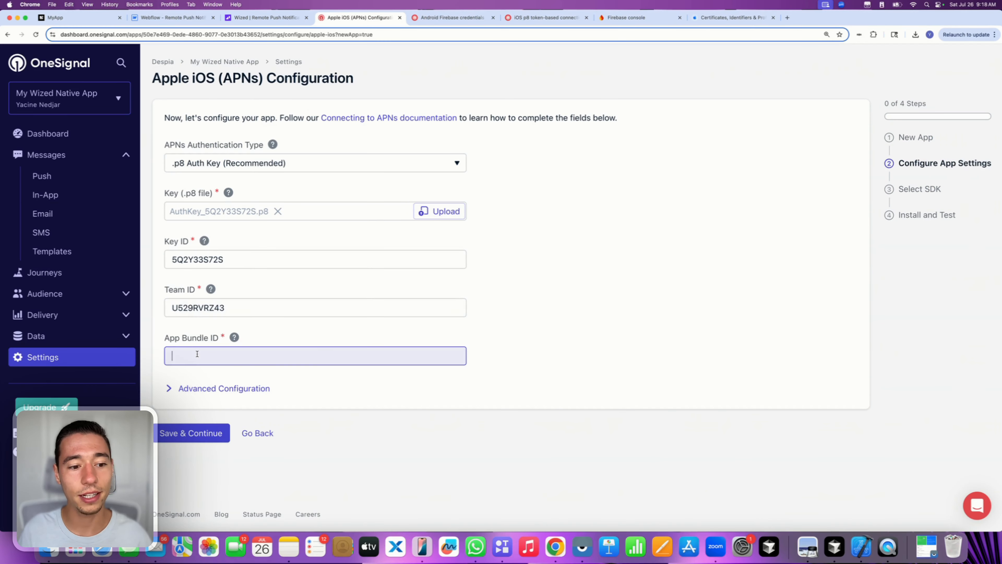
left_click(78, 19)
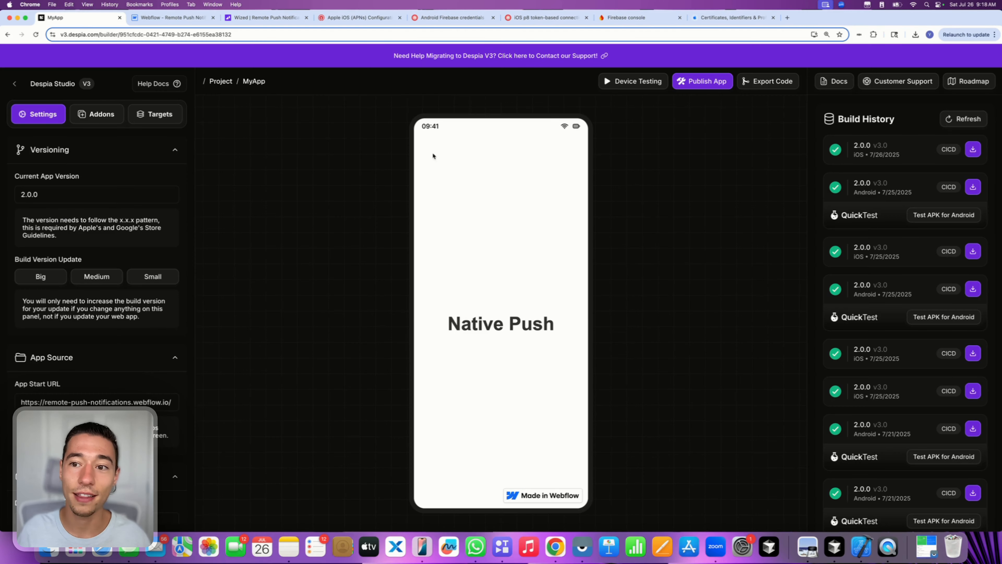
left_click(700, 82)
left_click_drag(782, 155, 833, 155)
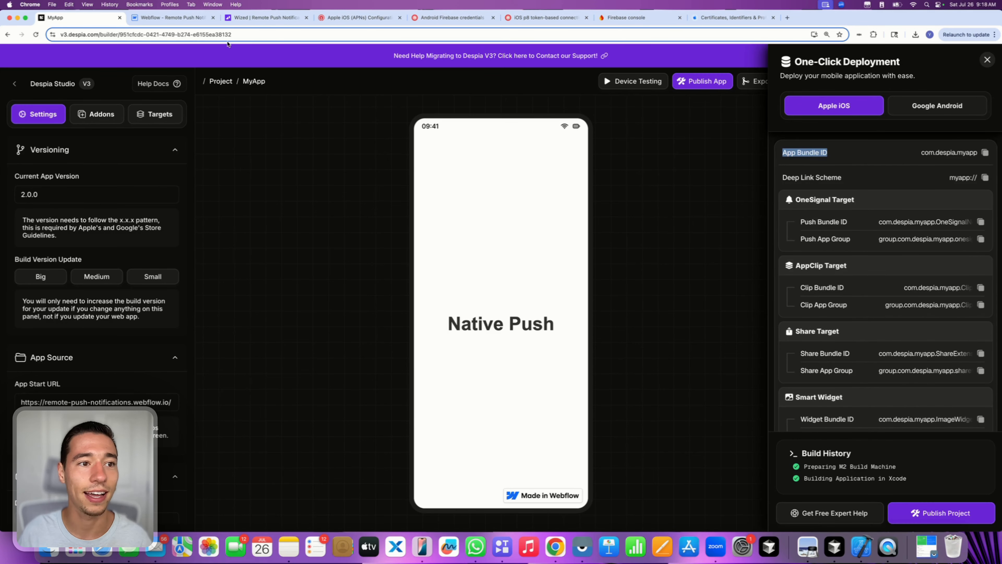
left_click(350, 18)
key("super+v")
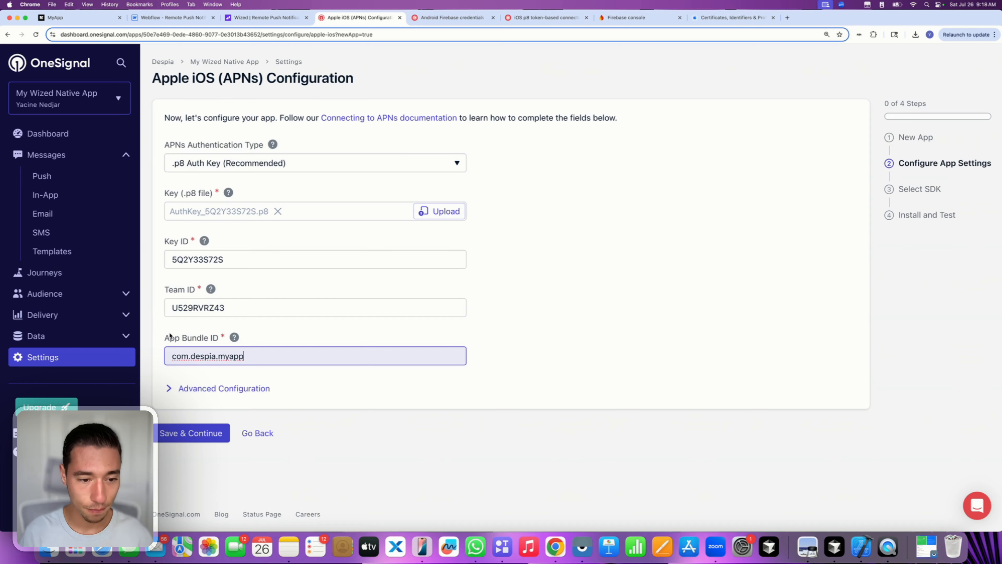
left_click(281, 322)
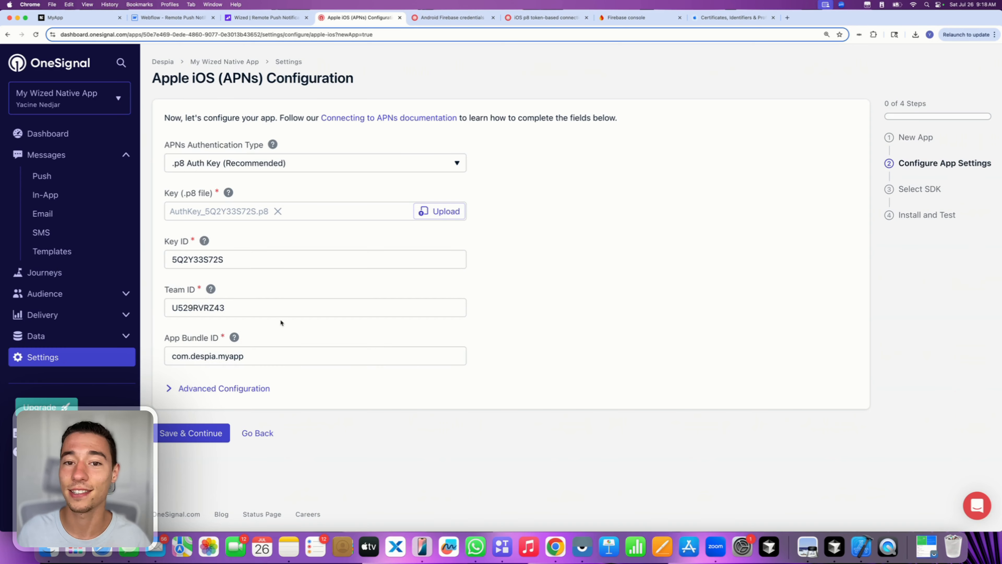
- Save the APNs settings, pick the Native iOS SDK, and copy the OneSignal App ID
left_click(176, 434)
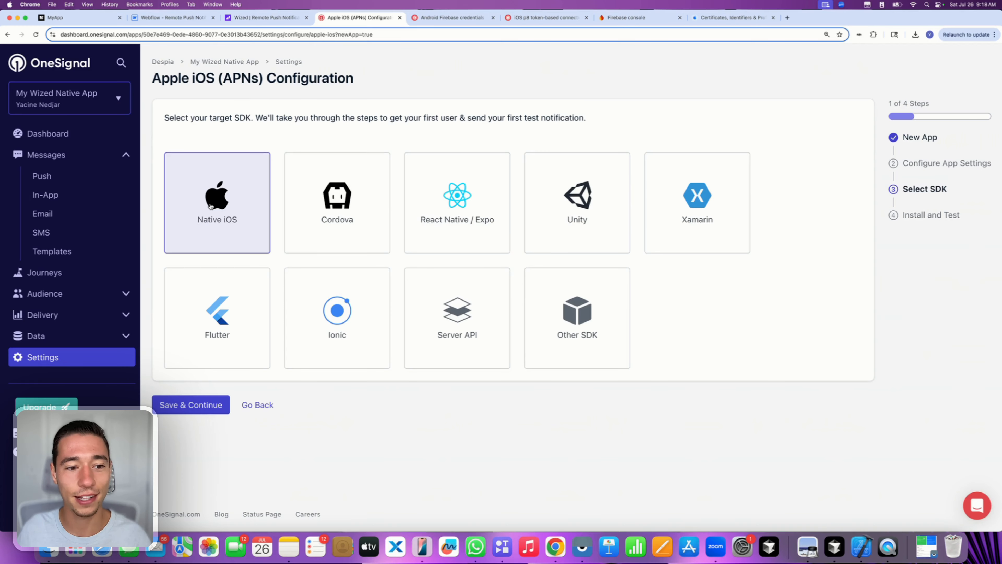
left_click(177, 403)
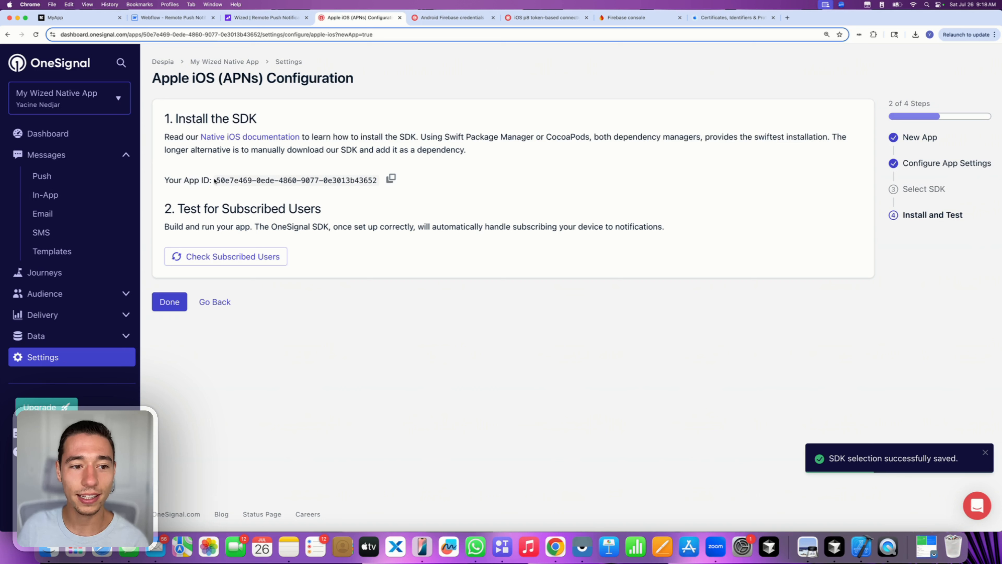
left_click_drag(216, 181, 372, 183)
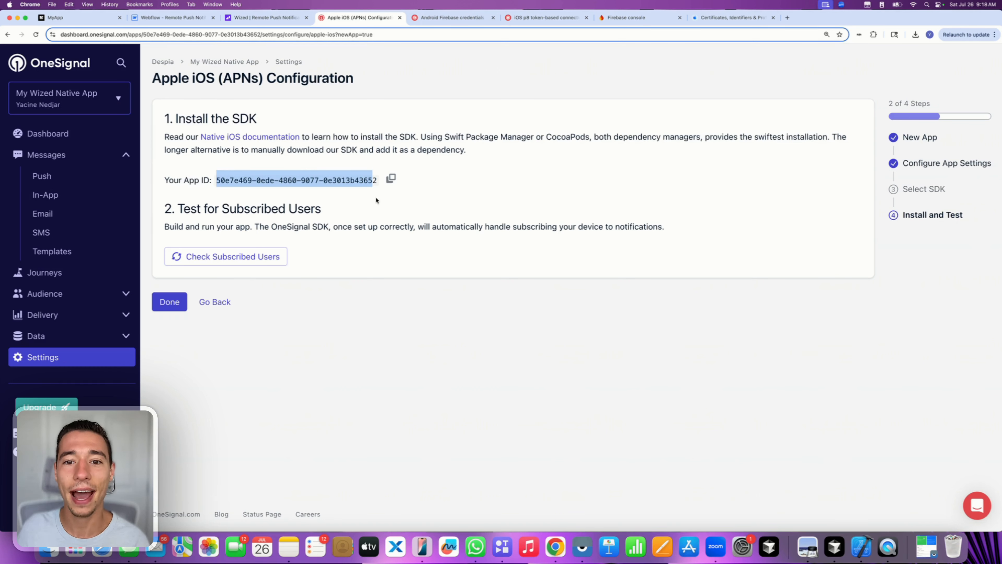
left_click(375, 199)
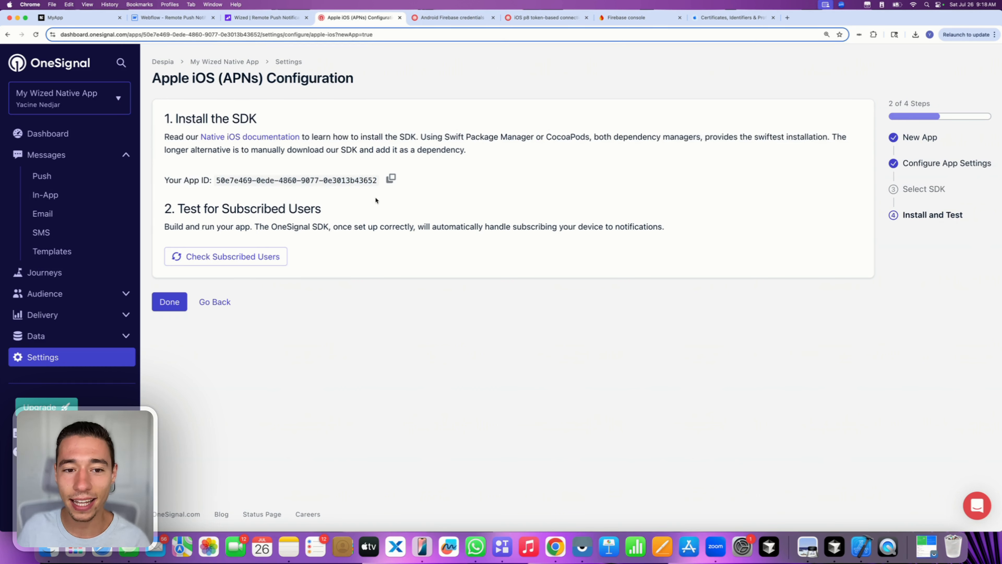
left_click(391, 179)
left_click(391, 179)
left_click(391, 178)
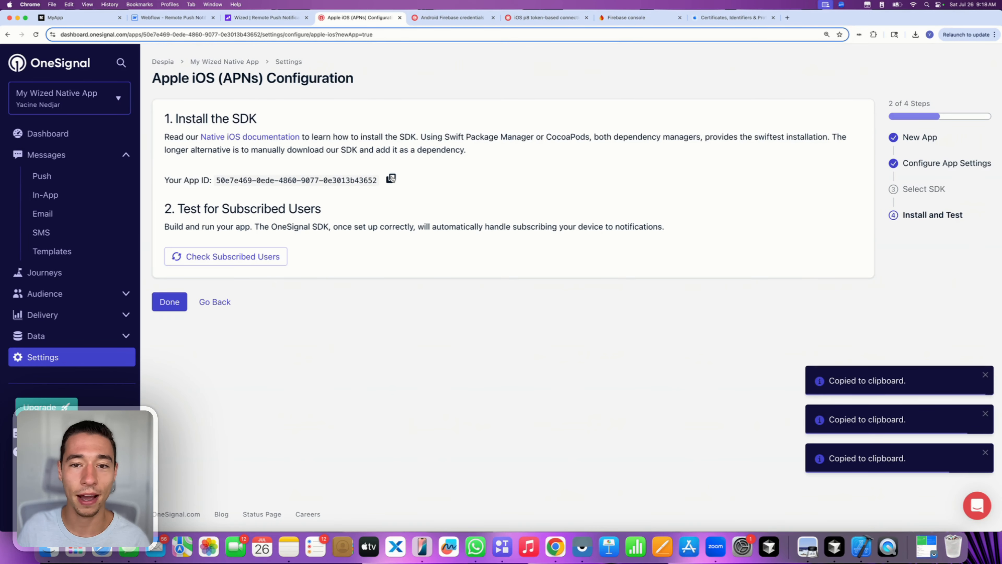
left_click(79, 17)
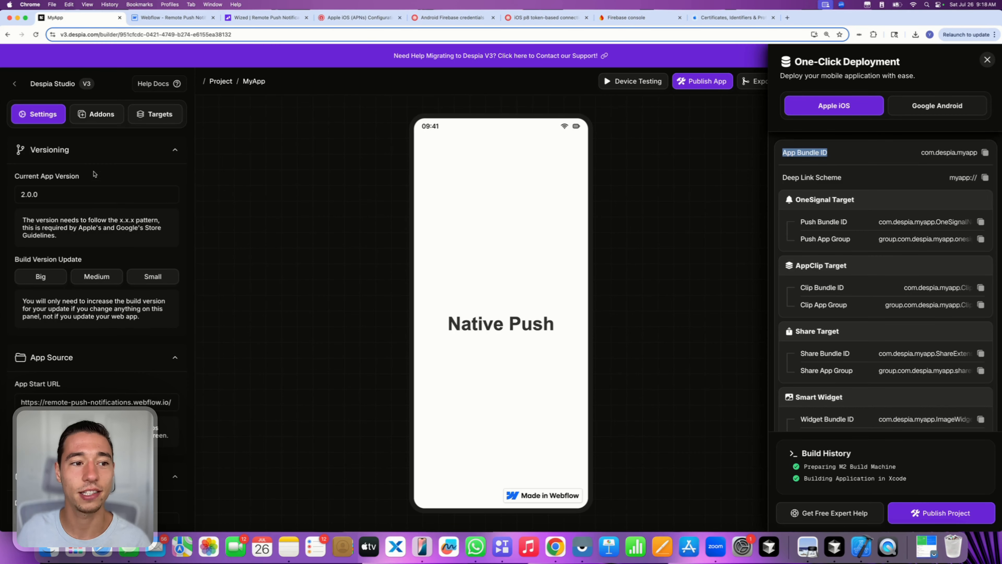
- Paste the OneSignal App ID into Despia's iOS and Android Application ID fields
scroll(81, 281, "down", 1)
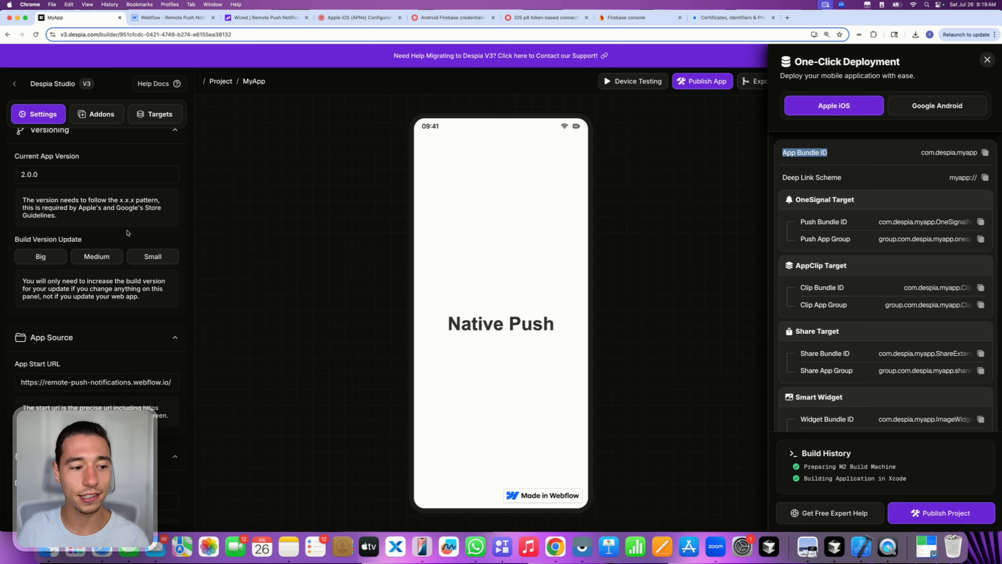
scroll(127, 241, "down", 10)
scroll(125, 247, "down", 15)
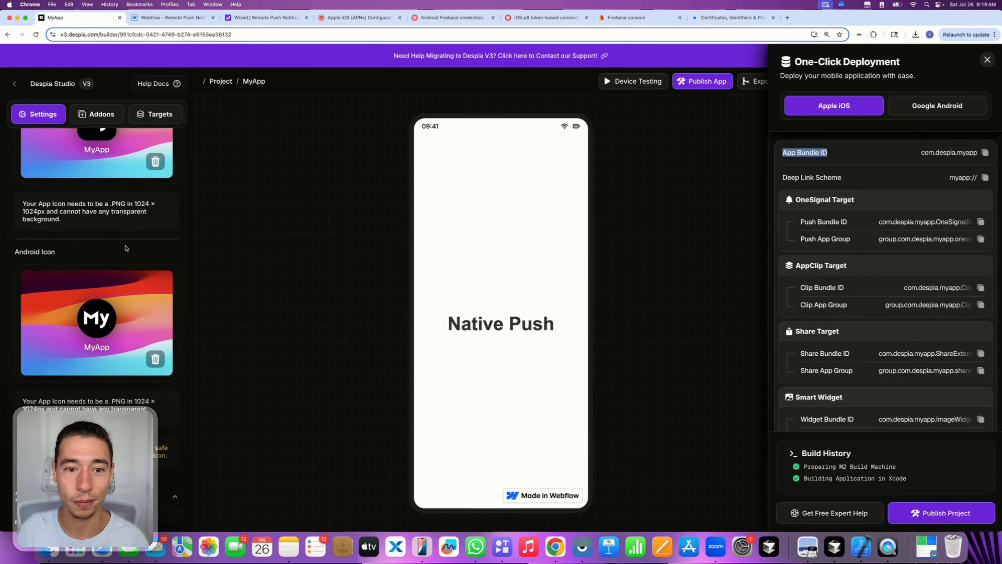
scroll(126, 248, "down", 5)
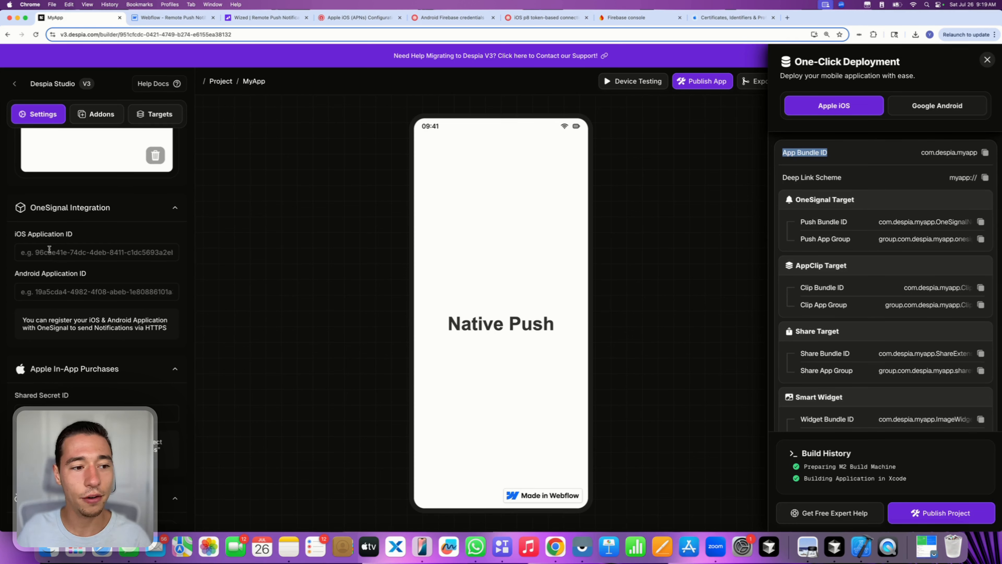
left_click(34, 249)
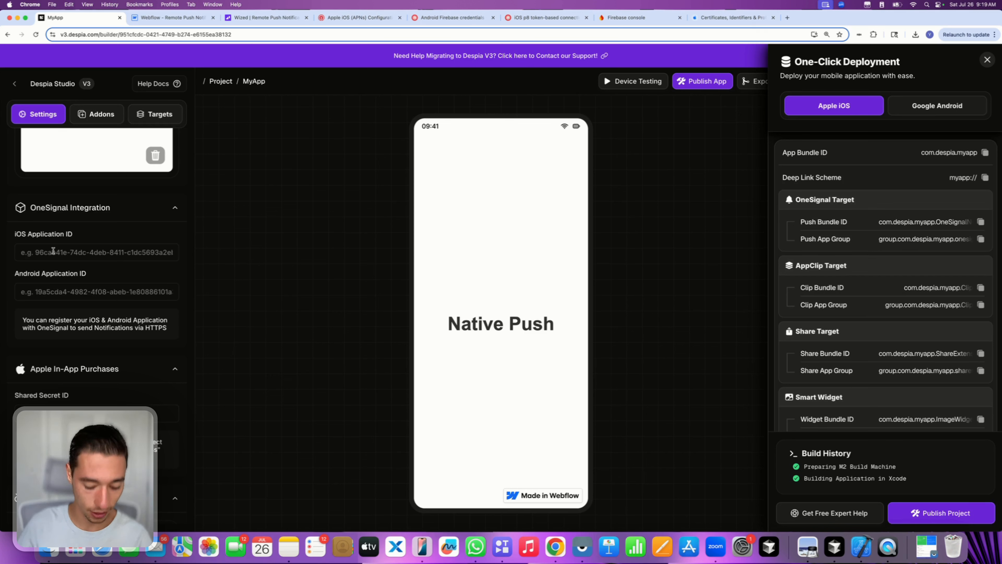
key("super+v")
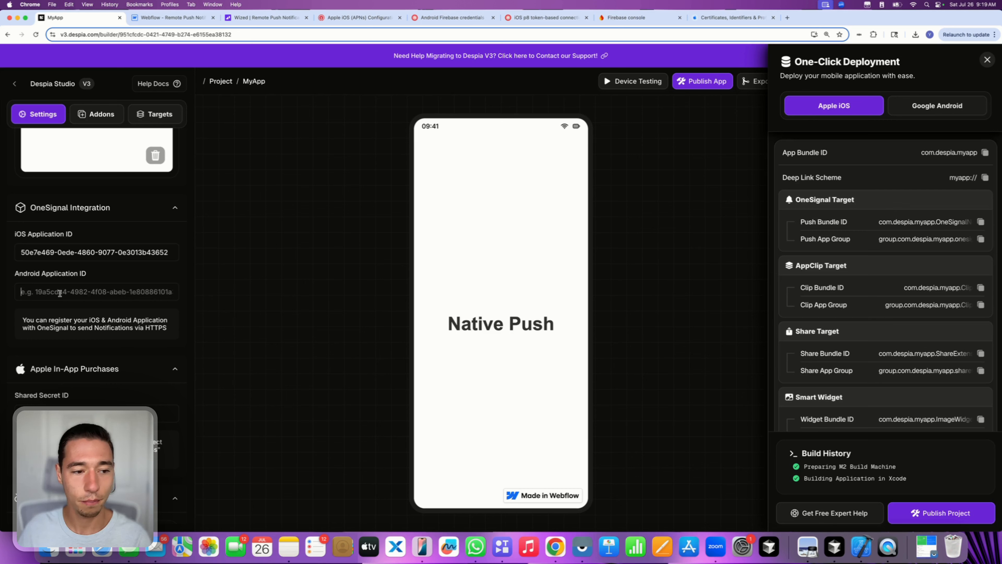
key("super+v")
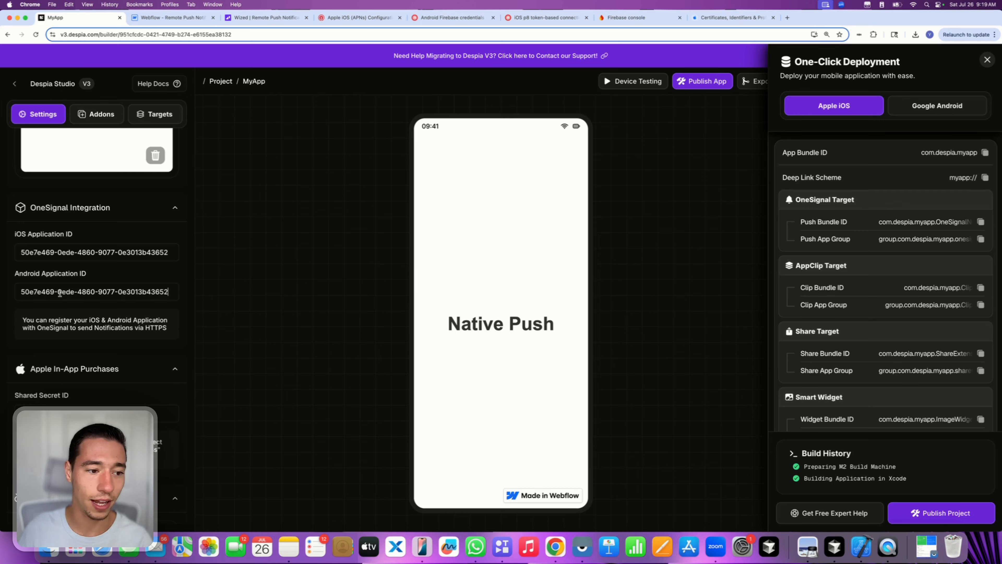
triple_click(113, 290)
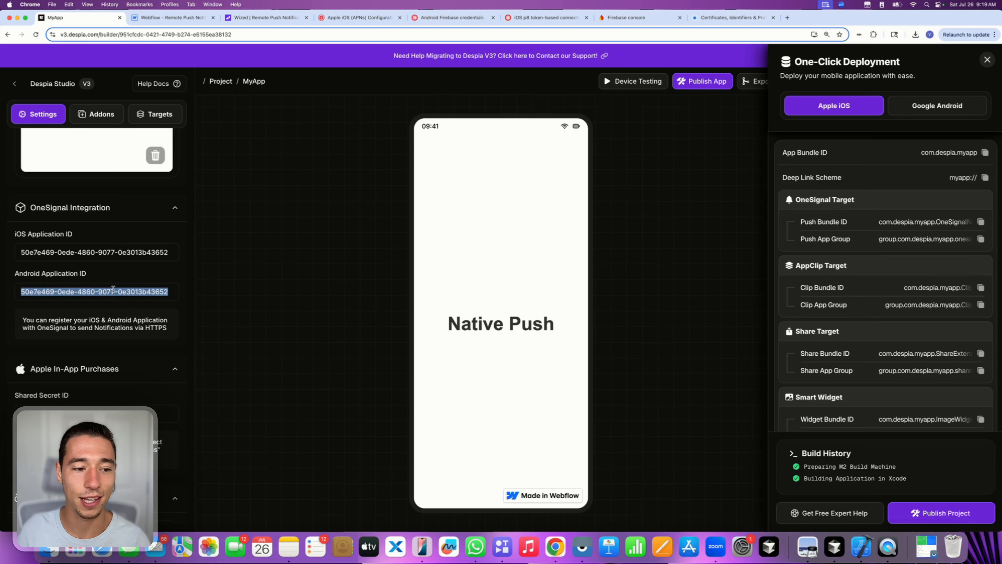
left_click(138, 273)
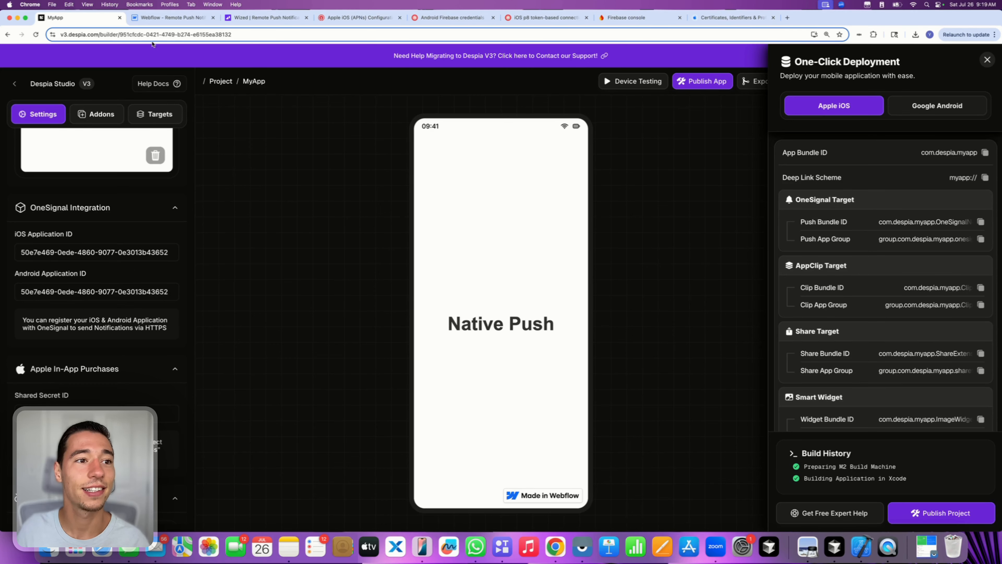
left_click(357, 17)
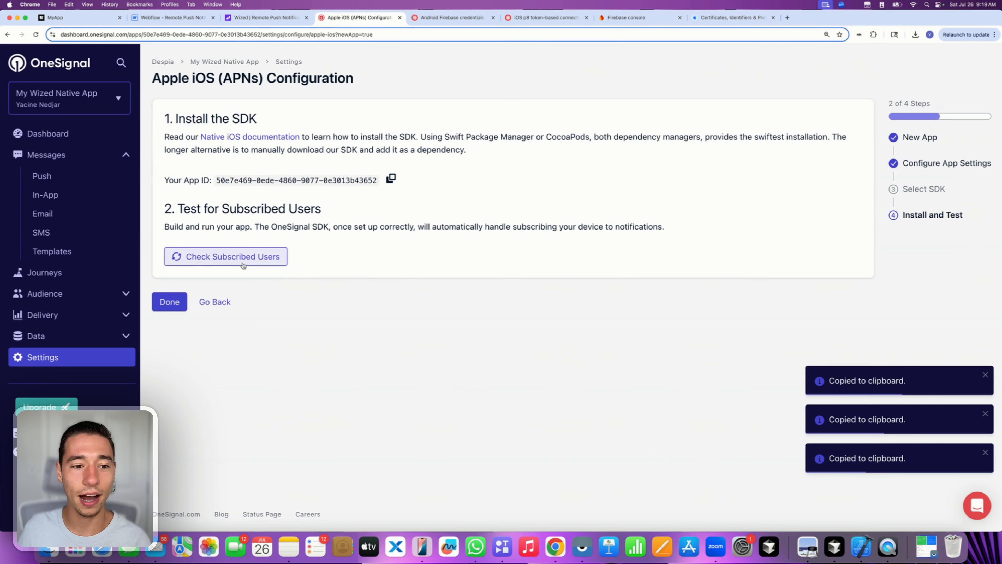
- Check OneSignal for subscribers, then return to Despia and reopen the iOS One-Click Deployment panel
left_click(234, 264)
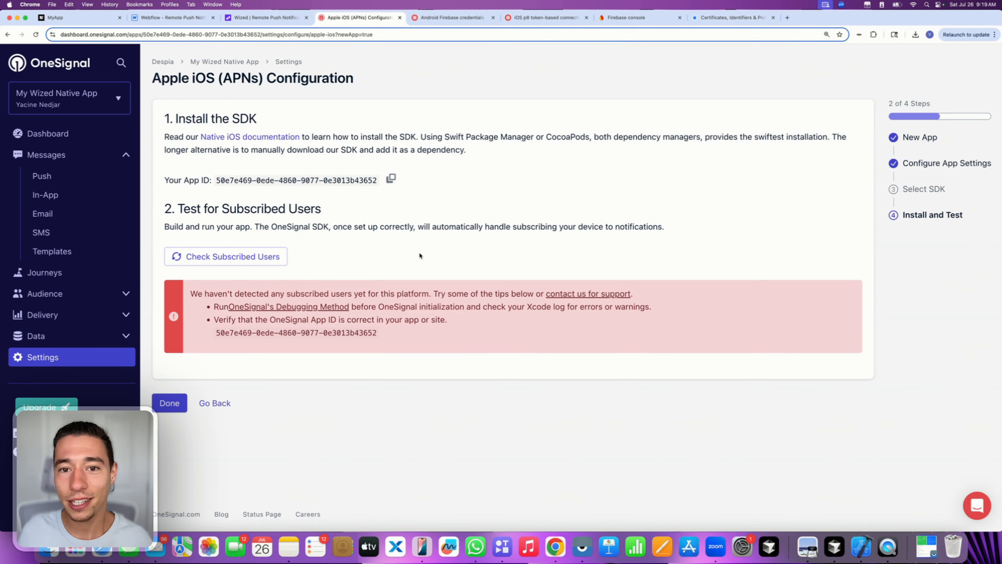
left_click(79, 17)
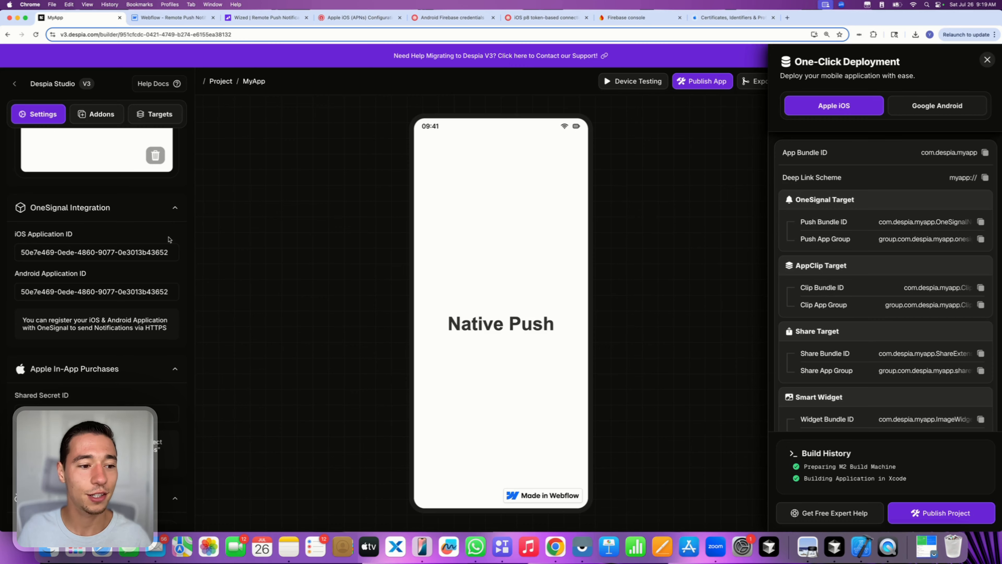
left_click(987, 60)
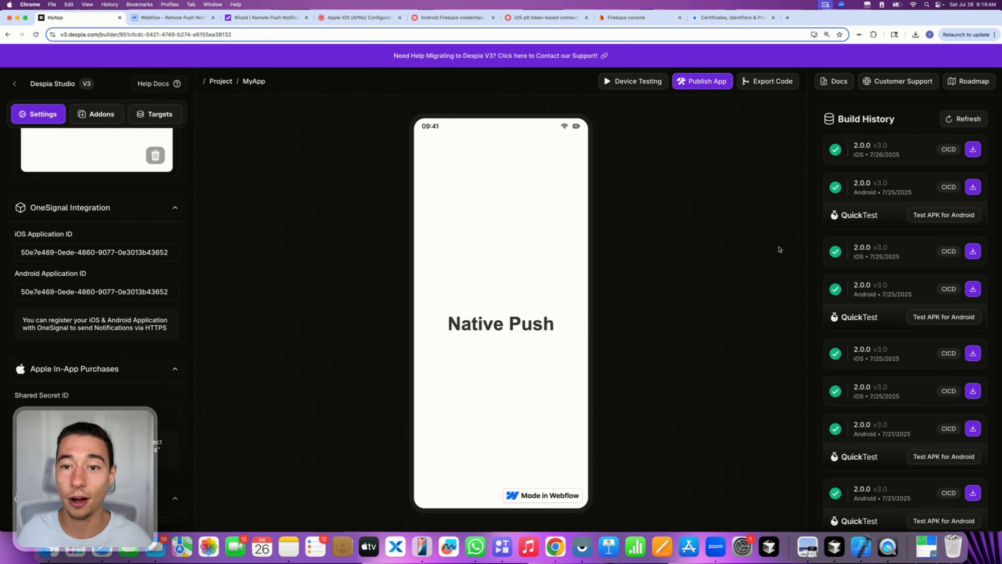
triple_click(137, 251)
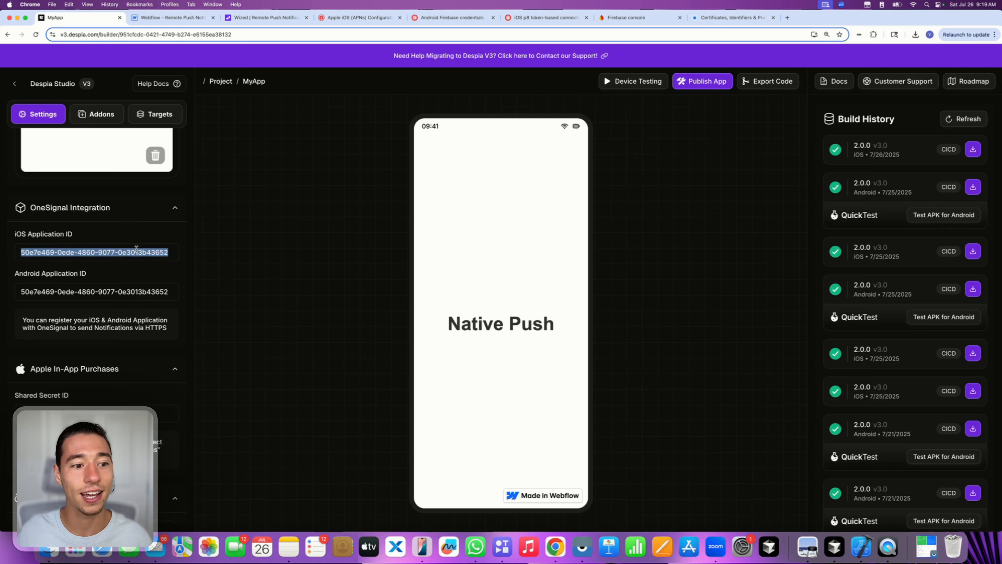
left_click(141, 236)
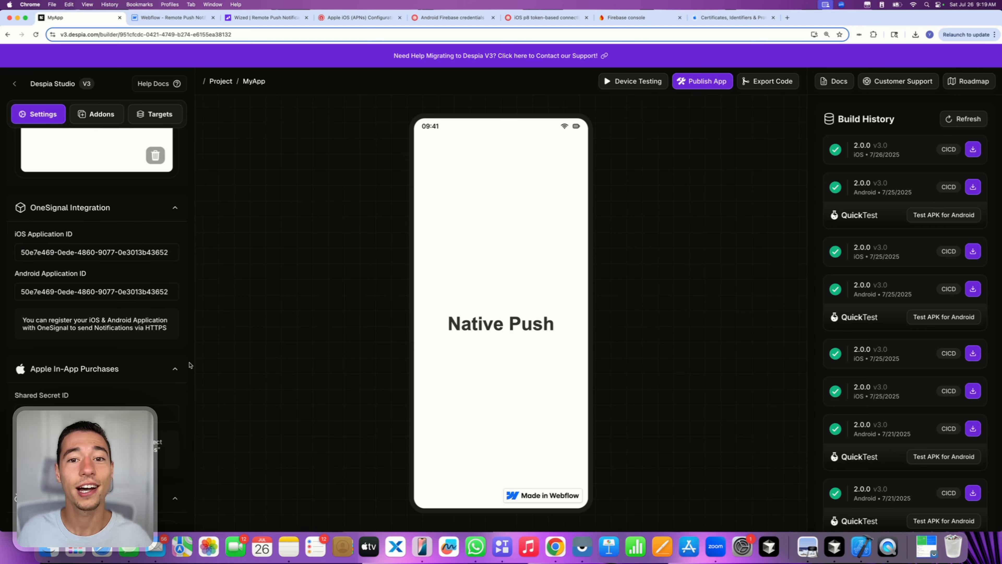
left_click(691, 82)
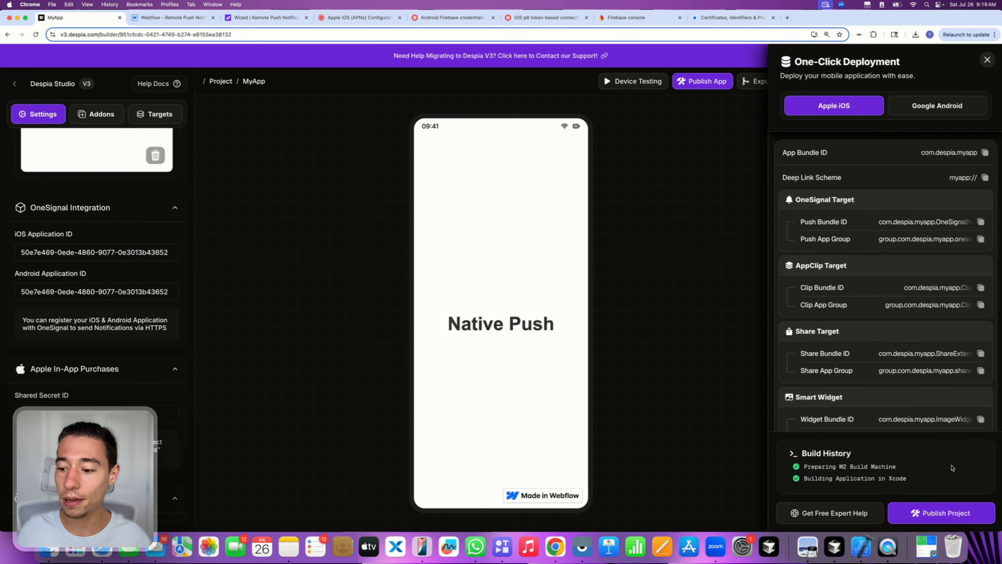
- Publish the project, producing a successful 2.0.0 iOS build dated 7/26/2025
left_click(925, 510)
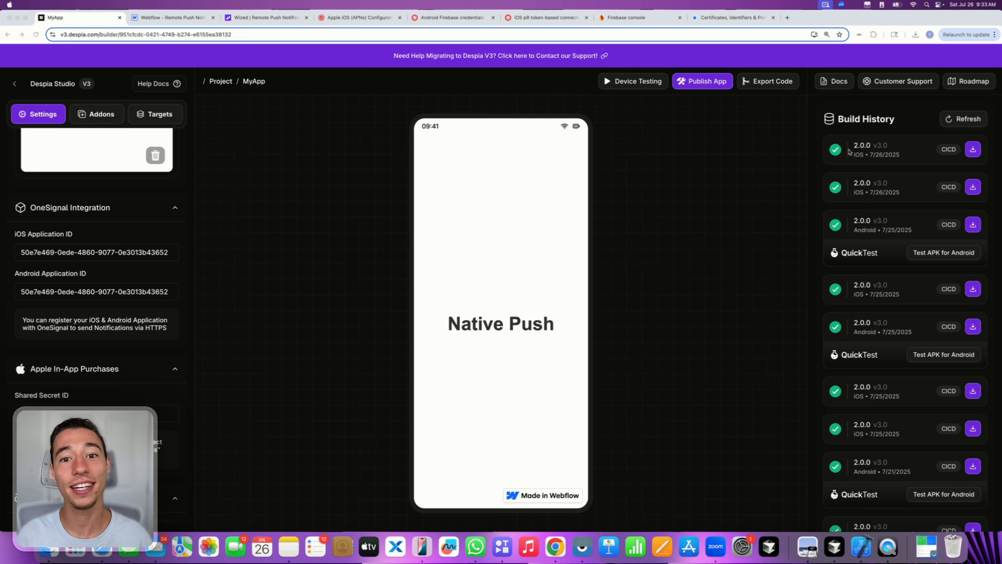
- Launch MyApp from TestFlight on the mirrored iPhone, then check OneSignal for subscribed users
left_click(423, 544)
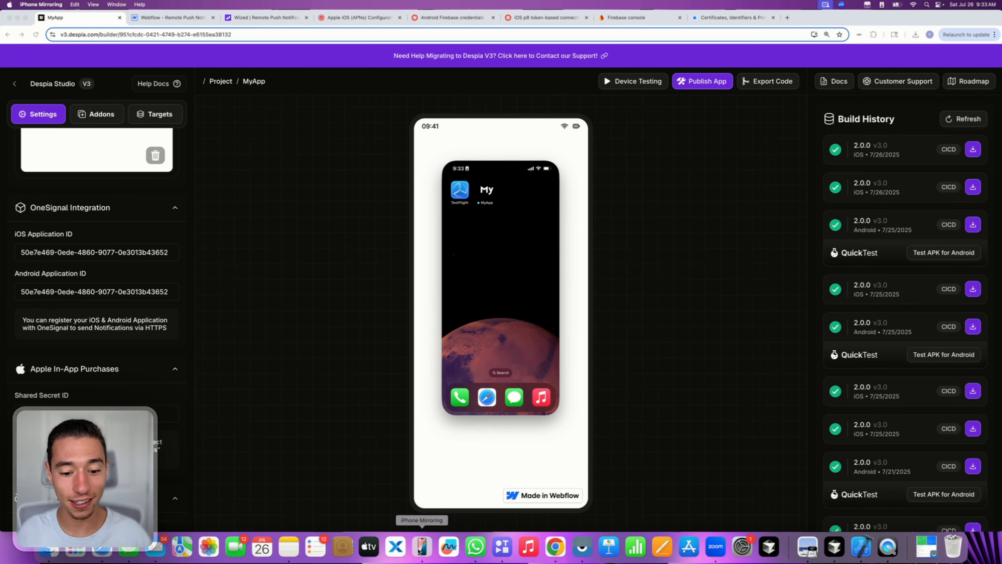
left_click(460, 190)
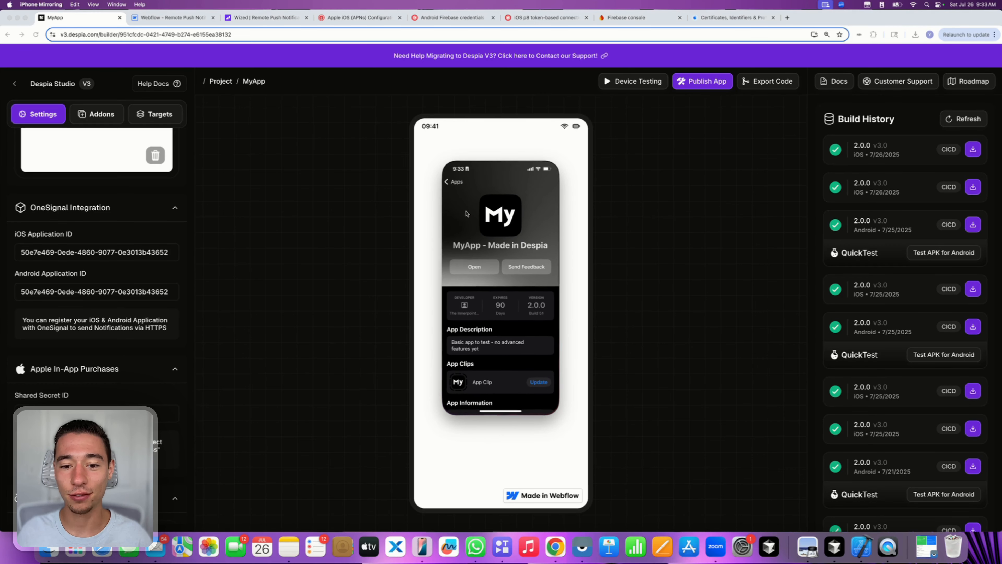
left_click(467, 267)
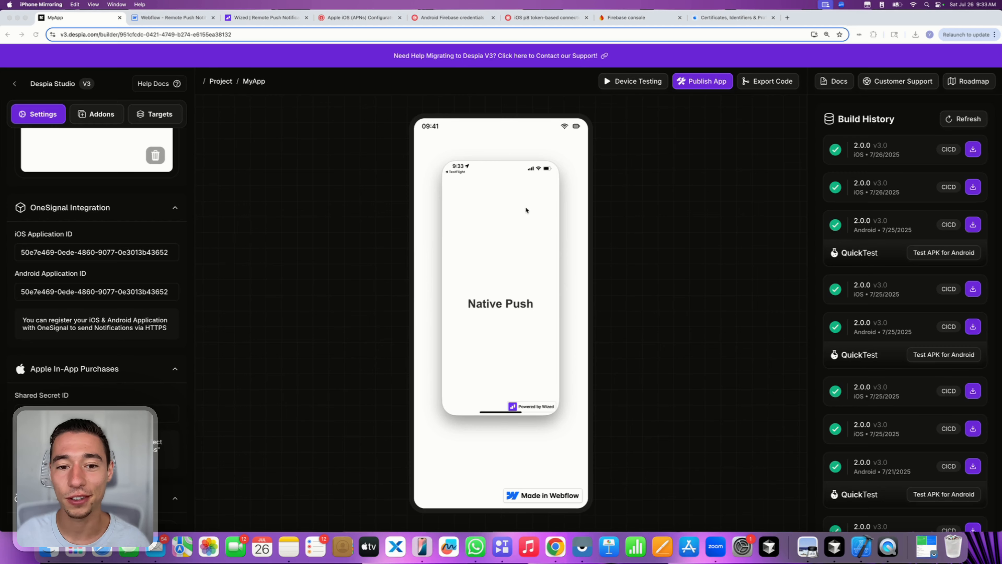
left_click(553, 153)
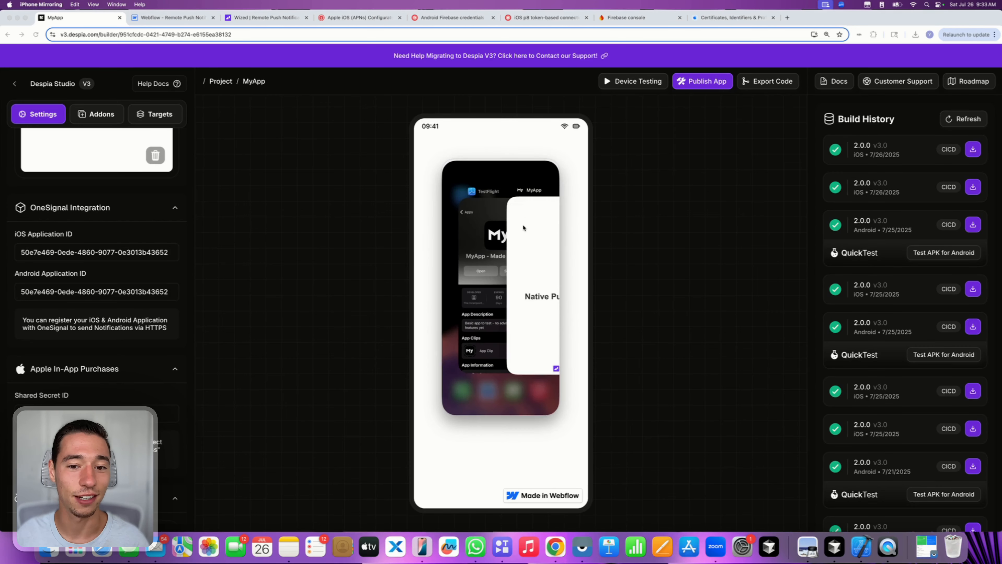
left_click(523, 239)
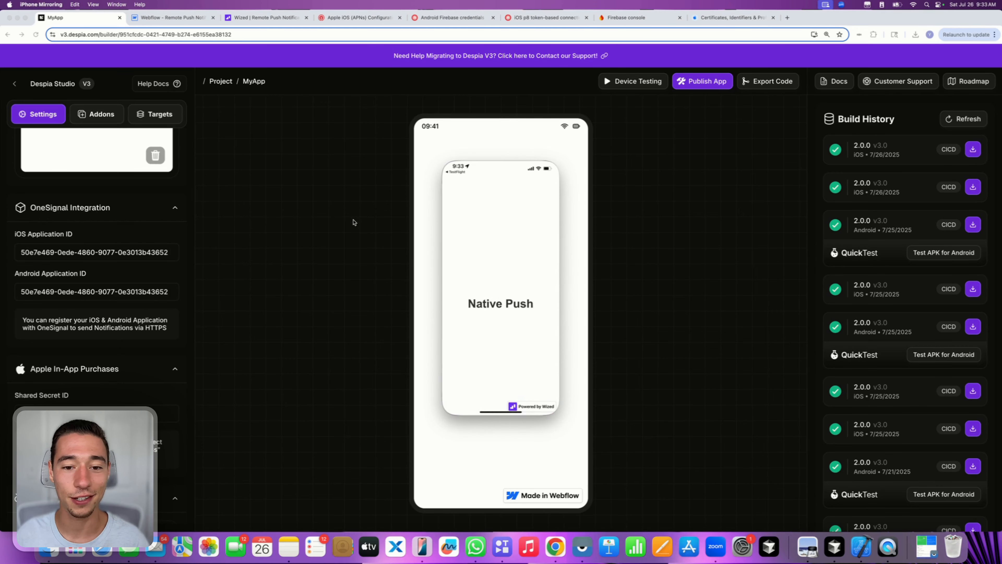
left_click(354, 18)
left_click(241, 256)
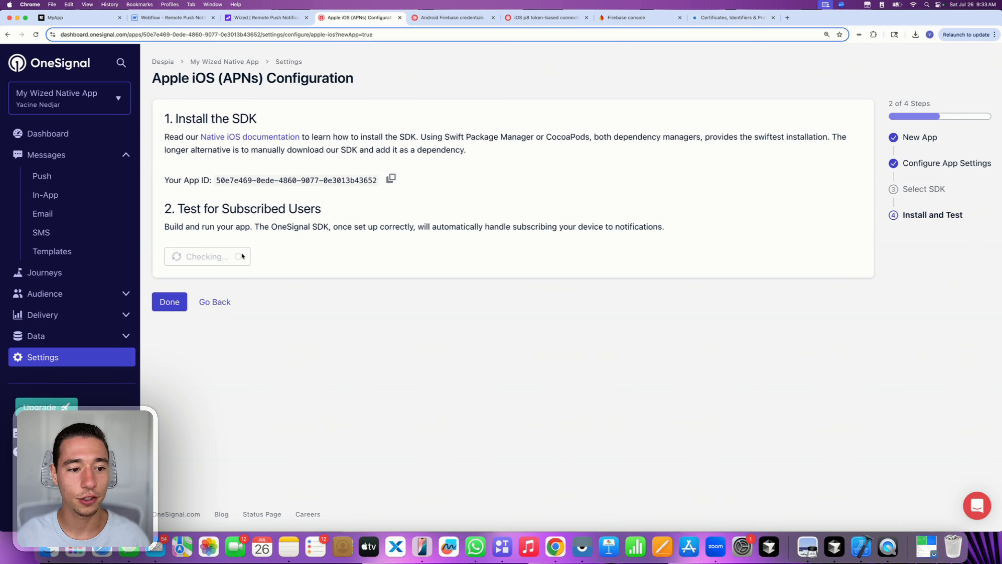
- Re-run Check Subscribed Users five times with none found, then reload the Despia MyApp builder
left_click(242, 255)
left_click(243, 256)
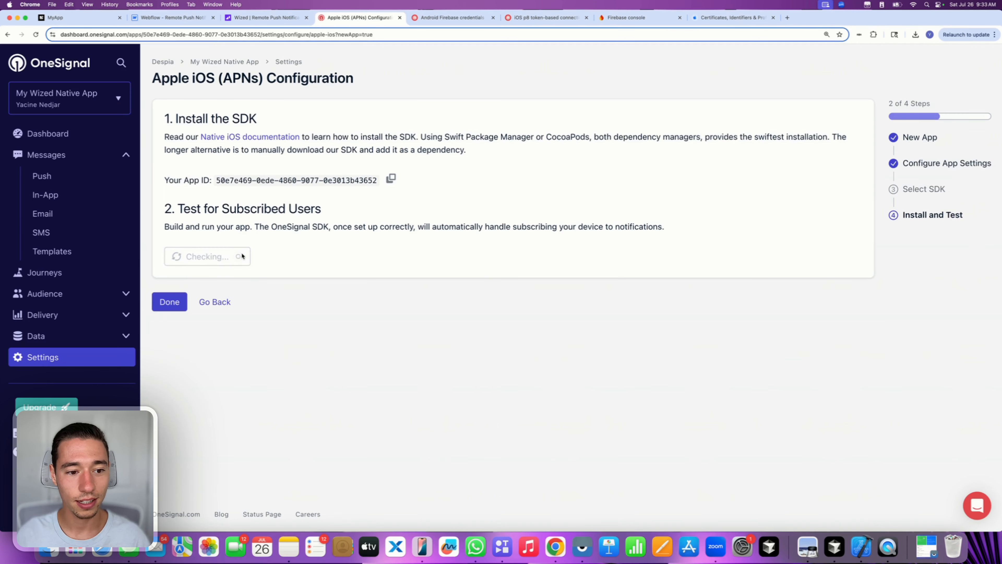
left_click(242, 256)
left_click(242, 255)
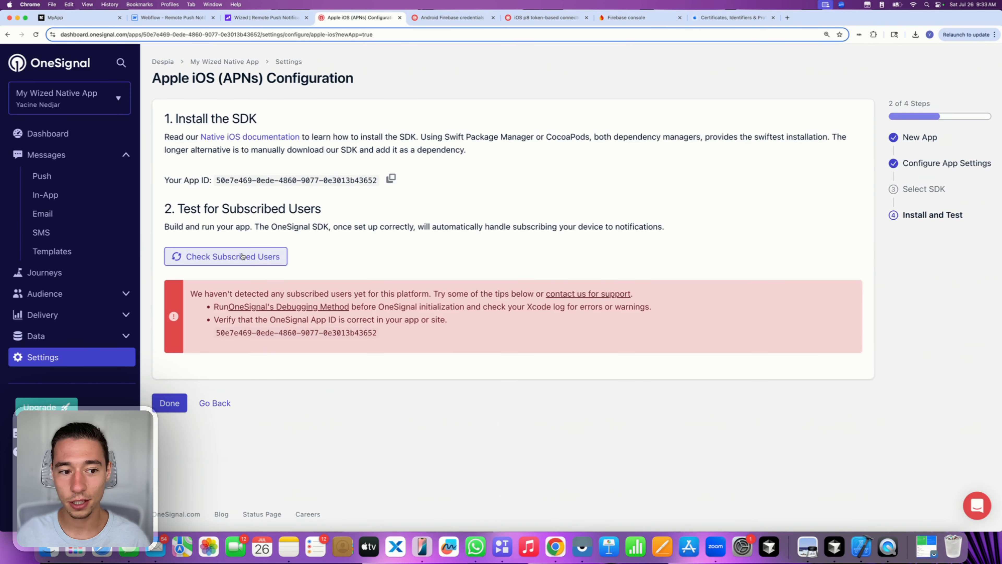
left_click(243, 256)
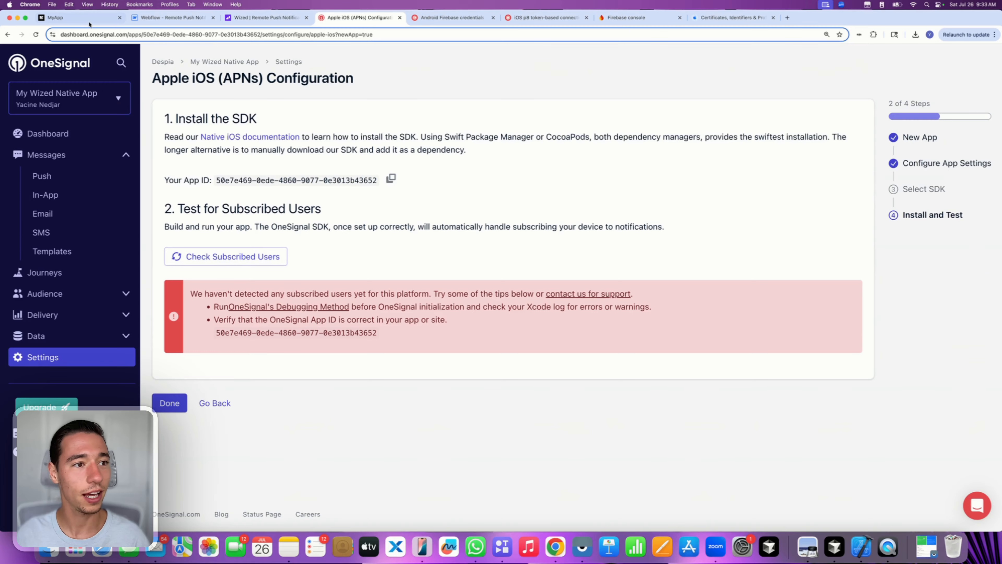
left_click(78, 17)
left_click(35, 35)
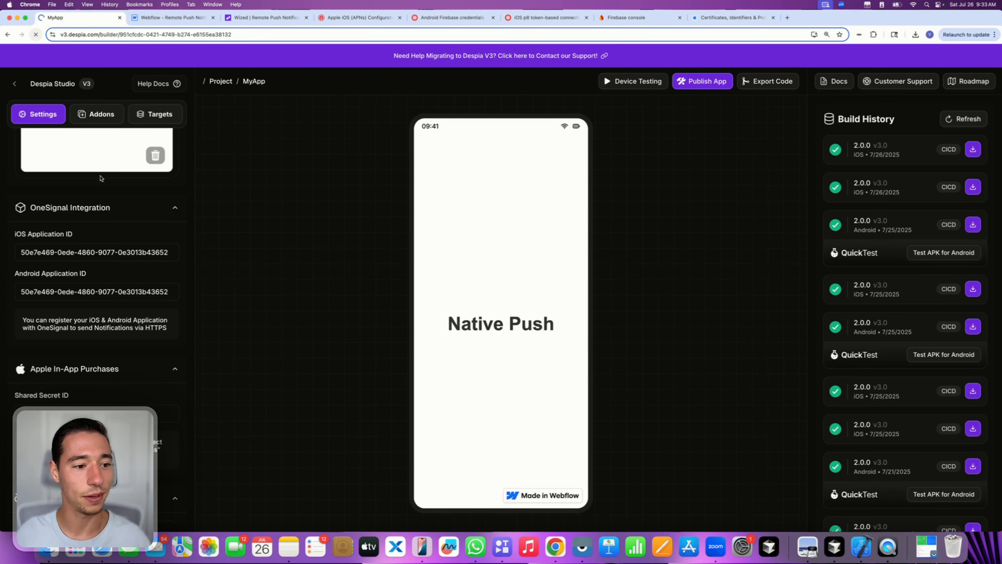
- Relaunch MyApp from its TestFlight page via the iPhone's app switcher, then return to OneSignal
scroll(154, 326, "down", 9)
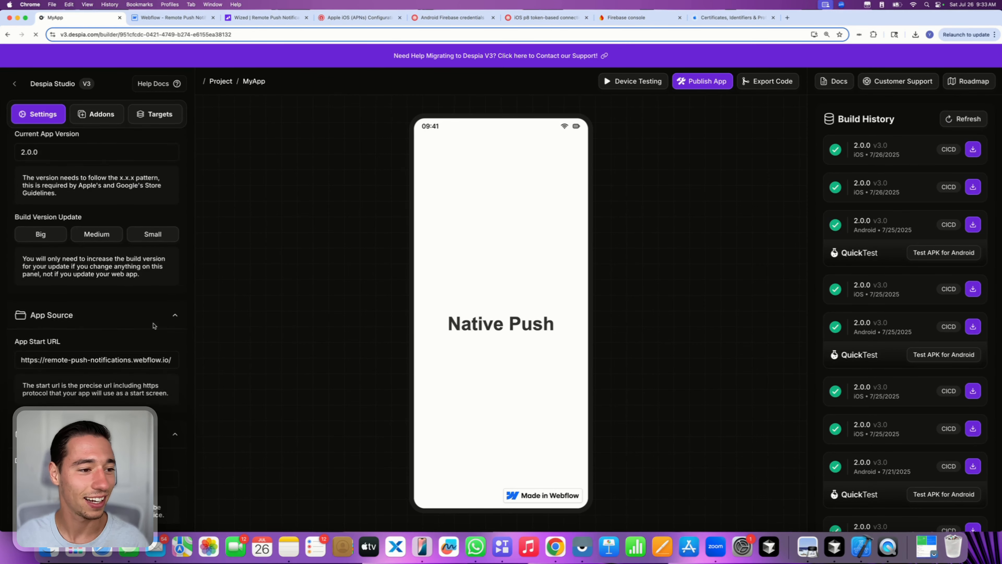
scroll(154, 326, "down", 15)
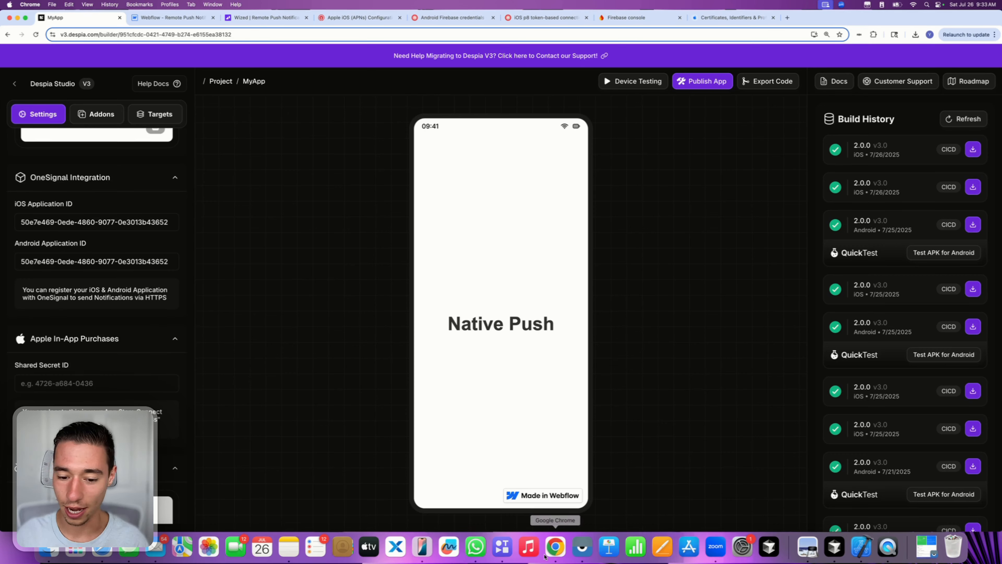
left_click(419, 538)
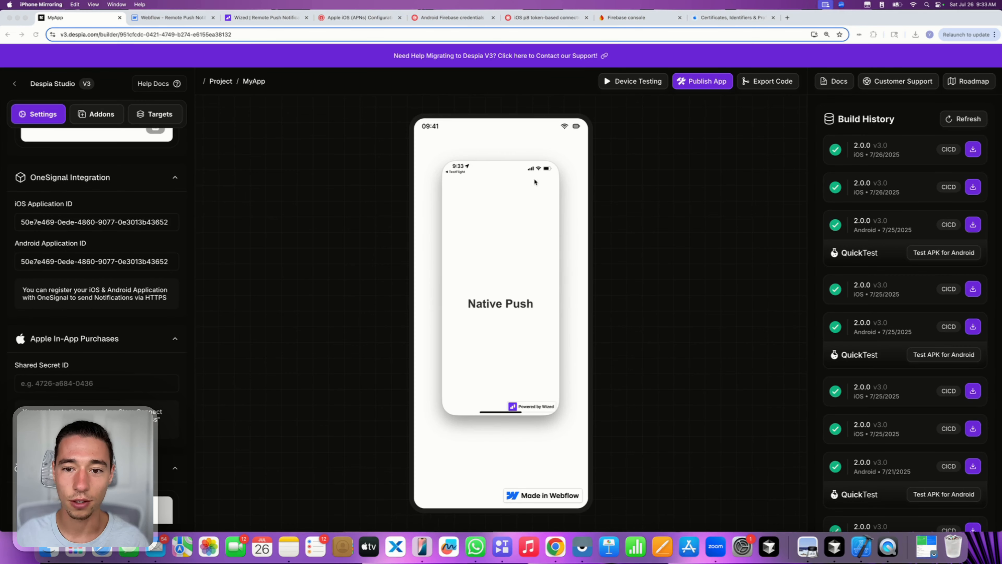
left_click(554, 158)
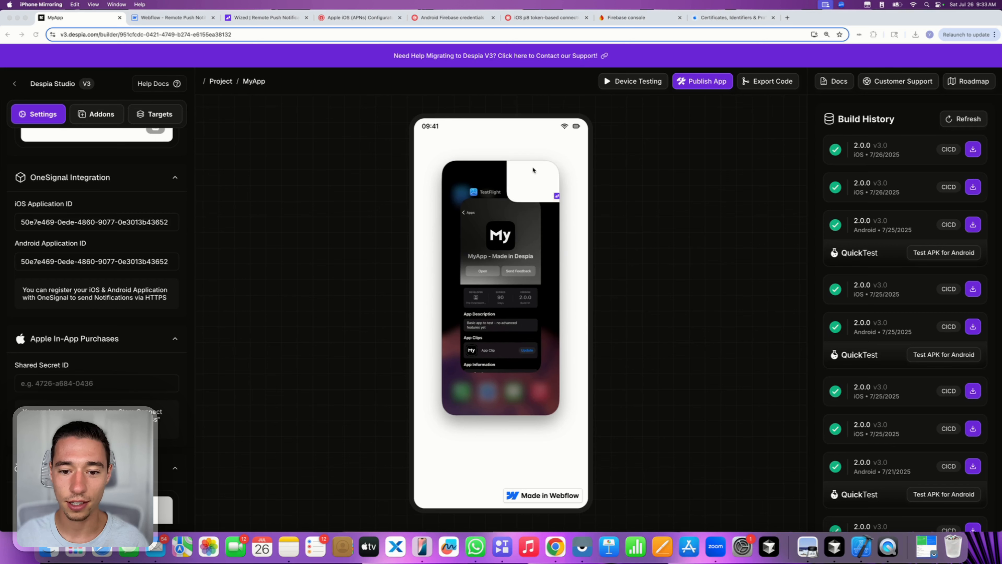
left_click(502, 287)
left_click(474, 265)
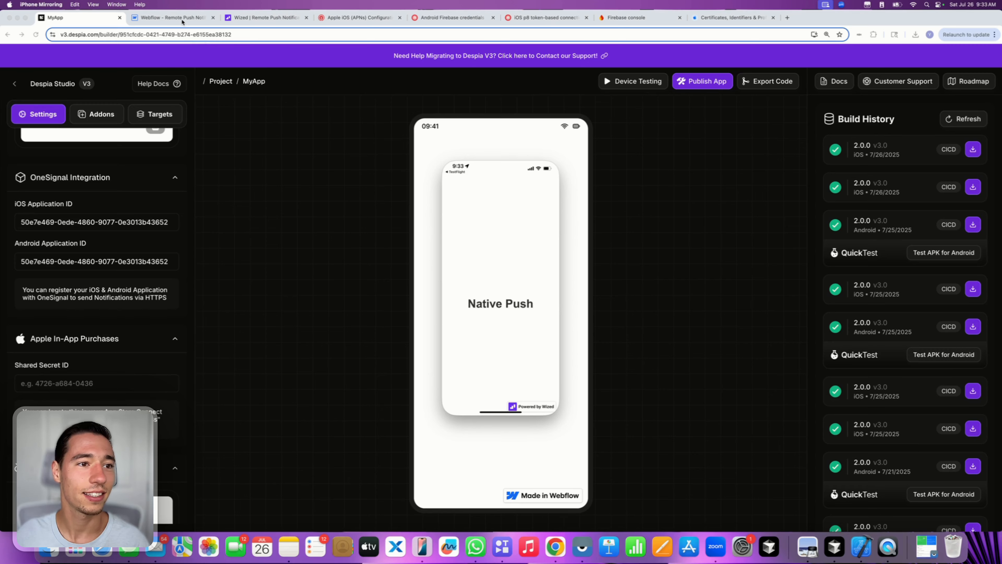
left_click(332, 21)
- Re-check subscribers, confirming an iPhone14,2 as the first subscribed user
left_click(259, 263)
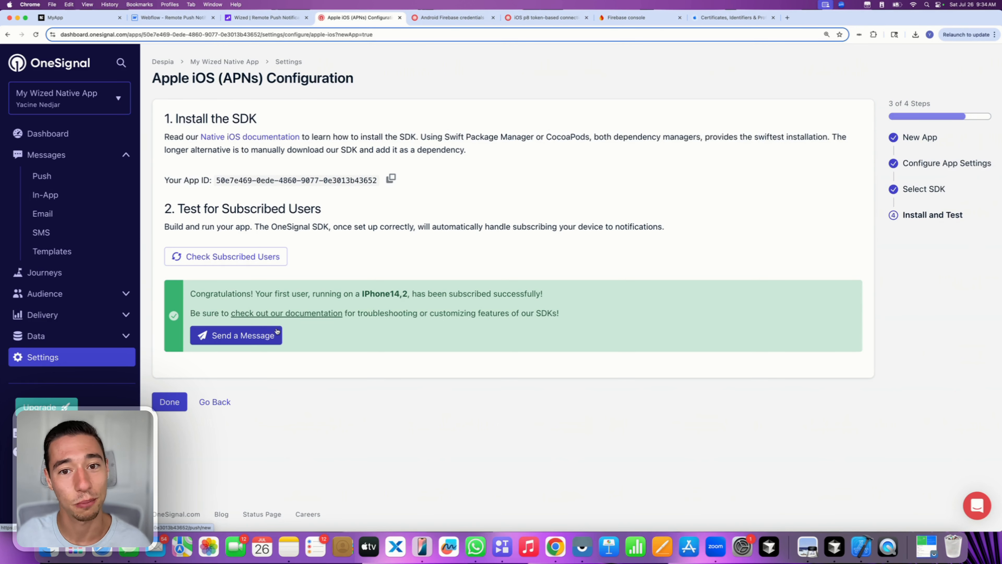
- Start a new push named 'test message' with the title 'Wized Native App'
left_click(216, 335)
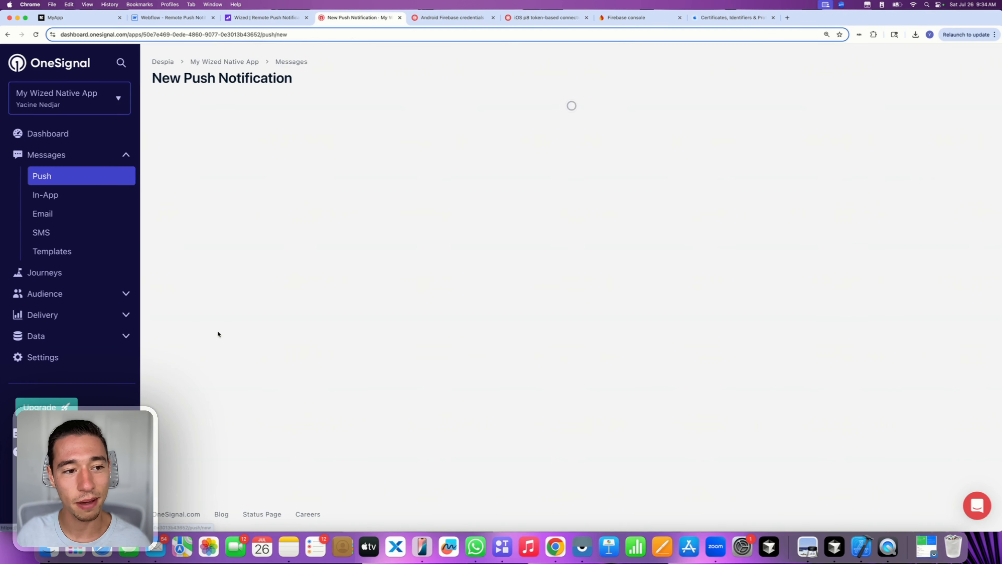
type("t")
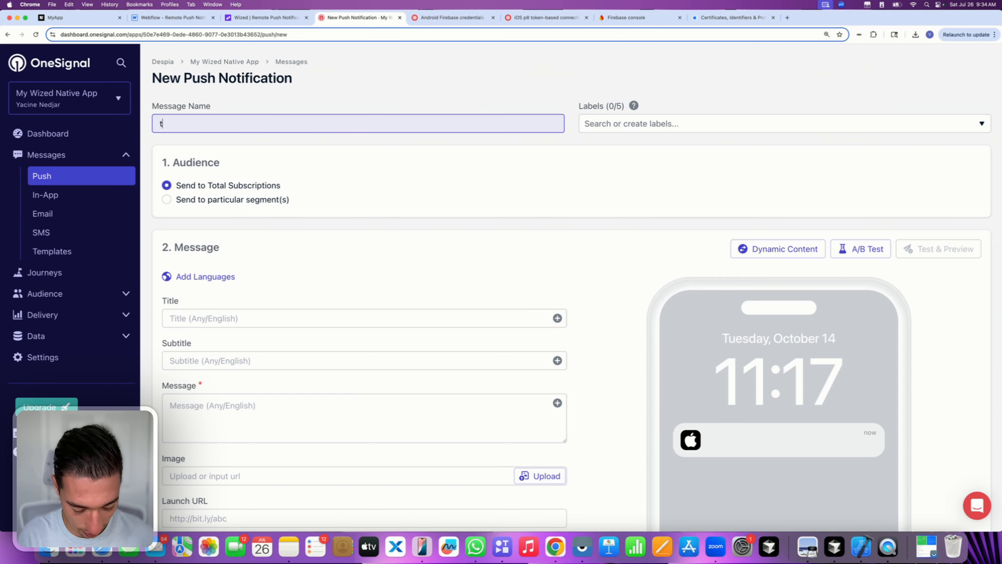
type("est message")
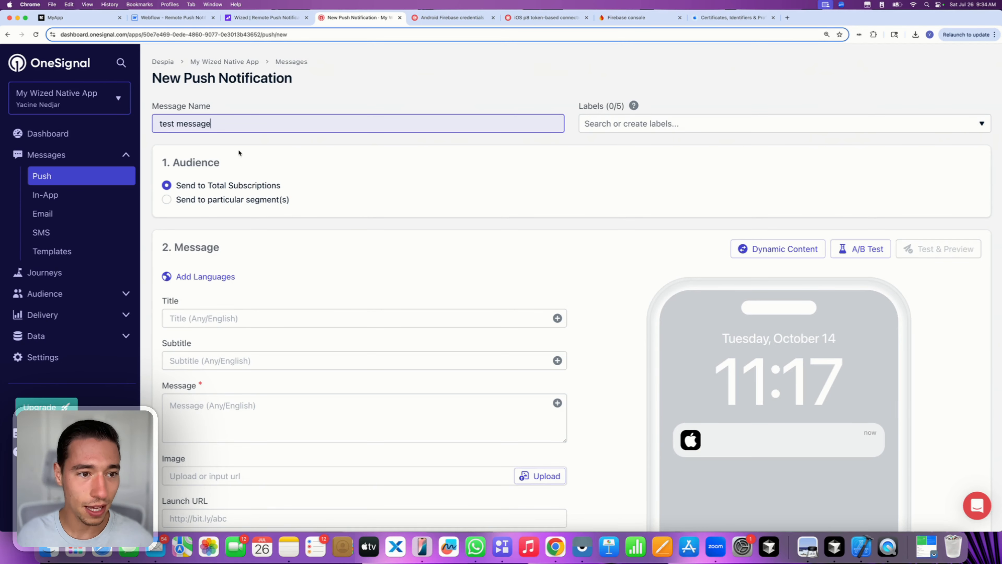
scroll(316, 259, "down", 3)
left_click(215, 226)
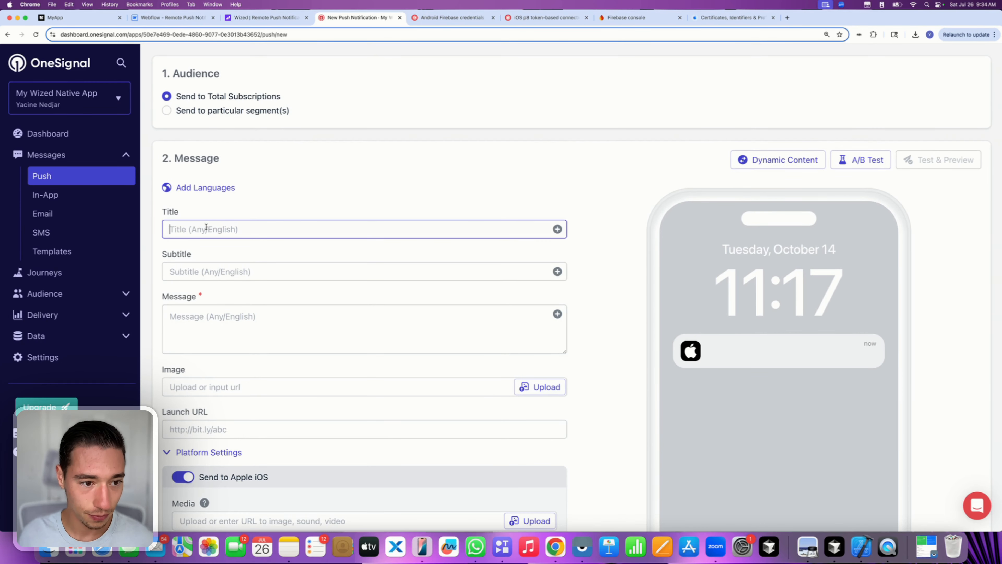
type("Wized ")
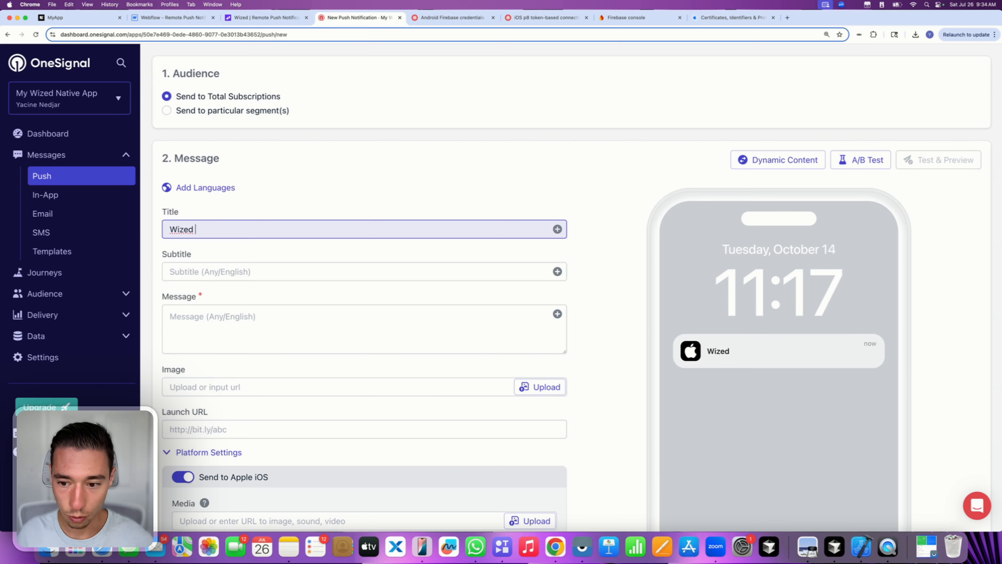
type("Native")
key("BackSpace")
key("BackSpace")
key("BackSpace")
key("BackSpace")
key("BackSpace")
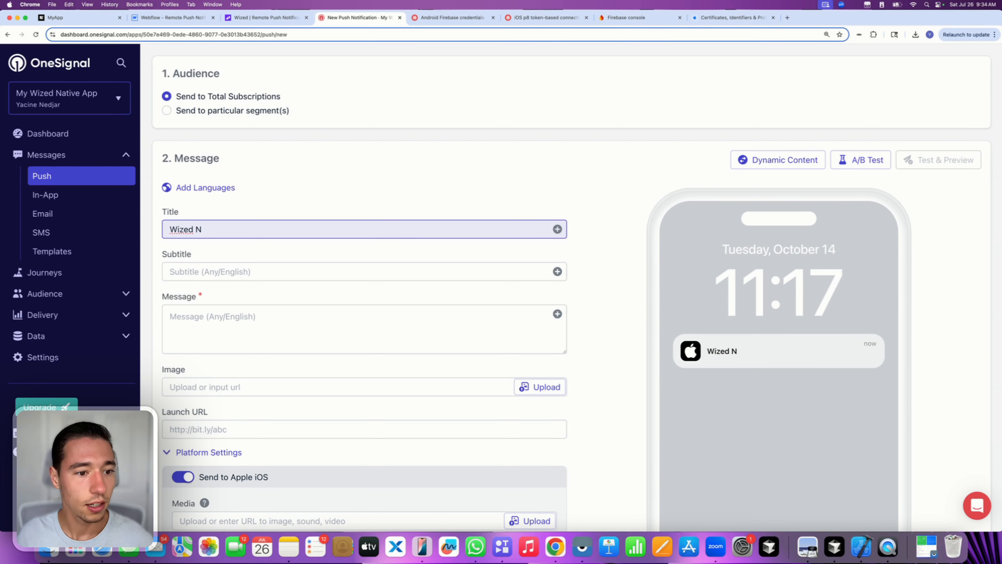
key("BackSpace")
type("Native ")
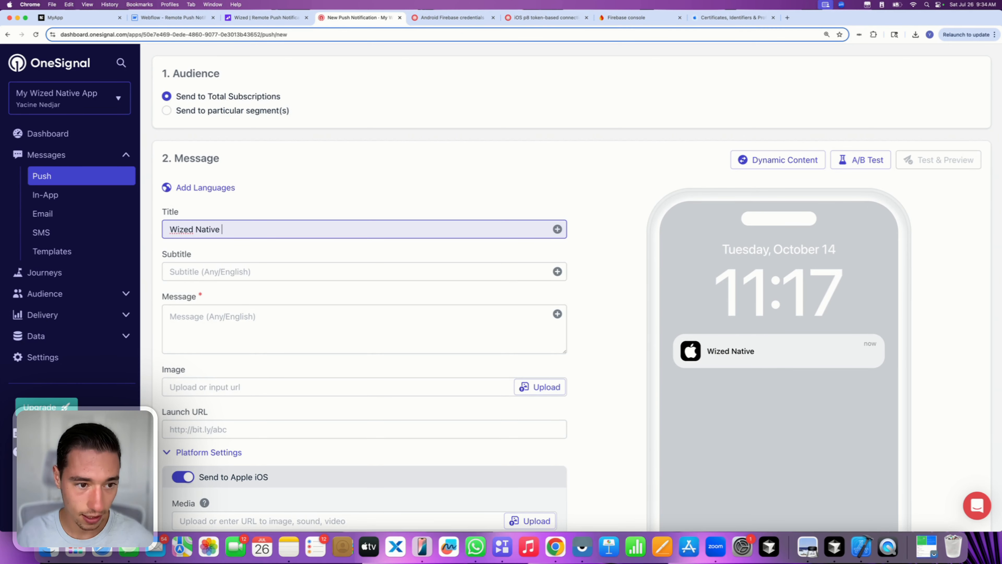
type("App")
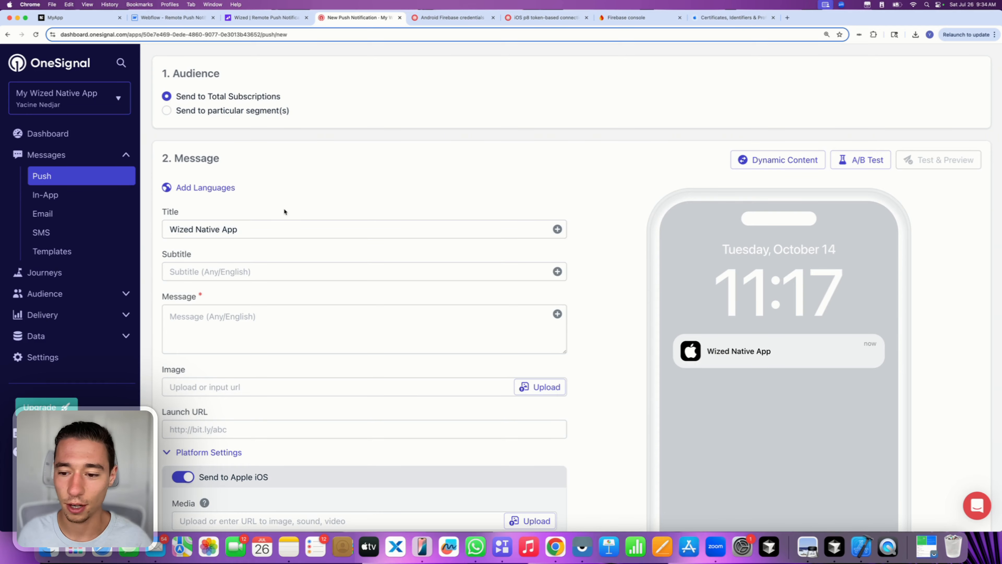
scroll(280, 203, "down", 2)
- Write the message body 'This is a real native push notification on my Wized mobile app using Despia'
left_click(253, 215)
left_click(197, 249)
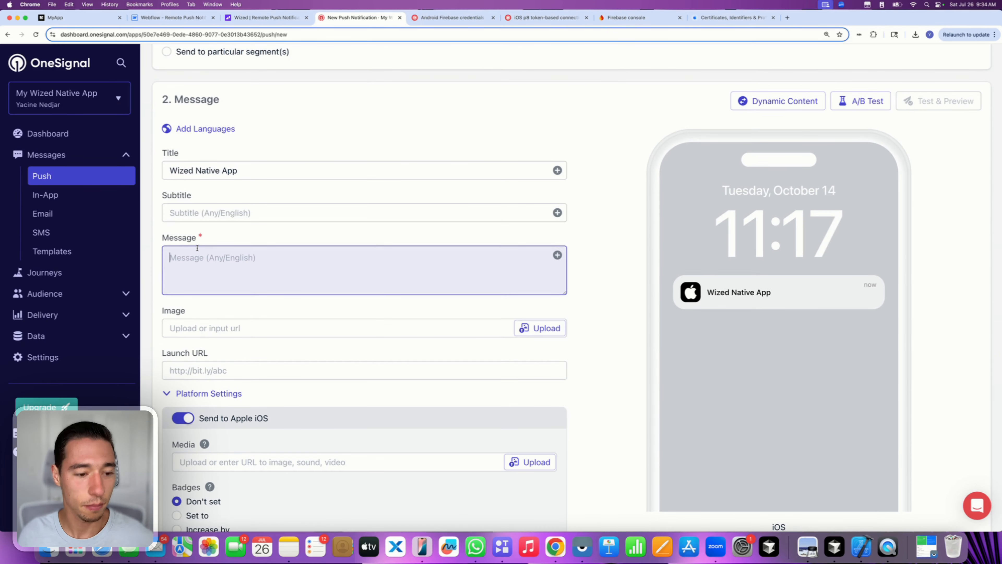
type("This ia")
key("BackSpace")
type("s a ")
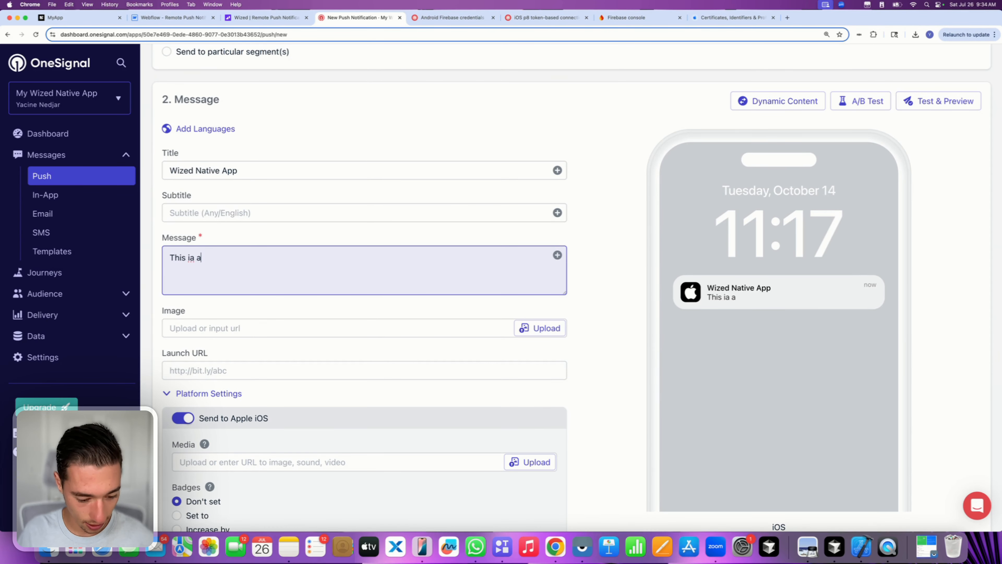
type("real native ")
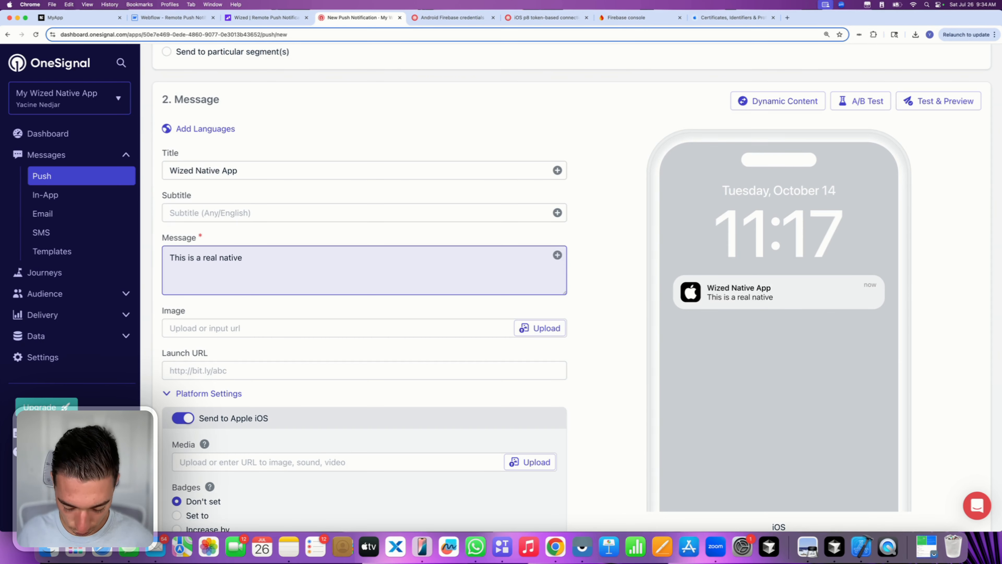
type("push appl")
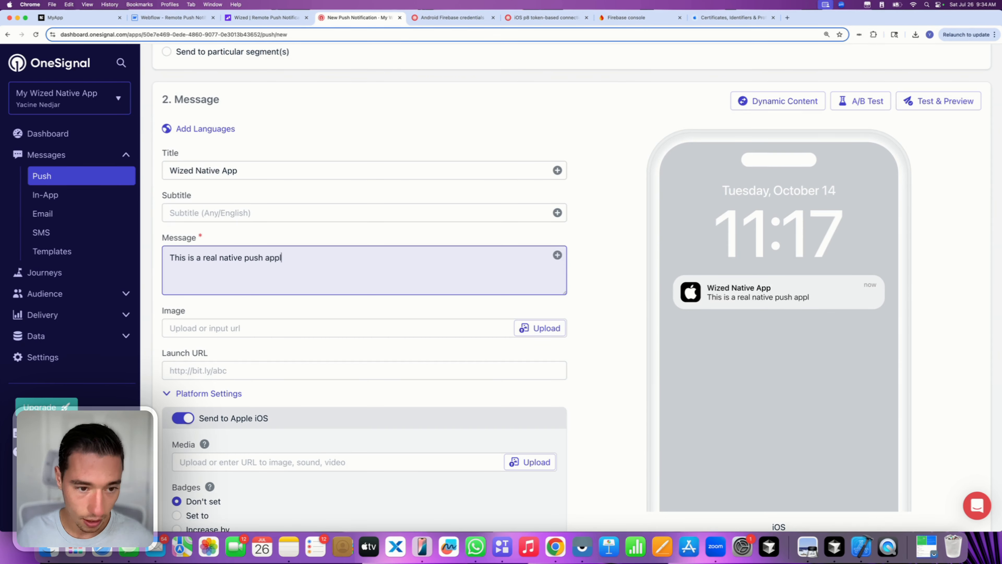
key("BackSpace")
key("BackSpace")
key("BackSpace")
key("BackSpace")
type("notif")
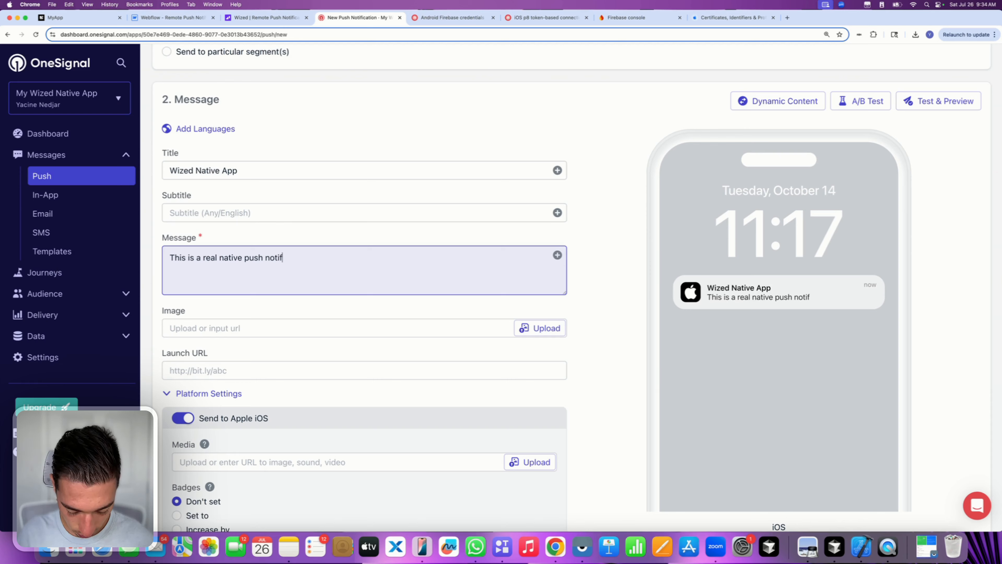
type("ication")
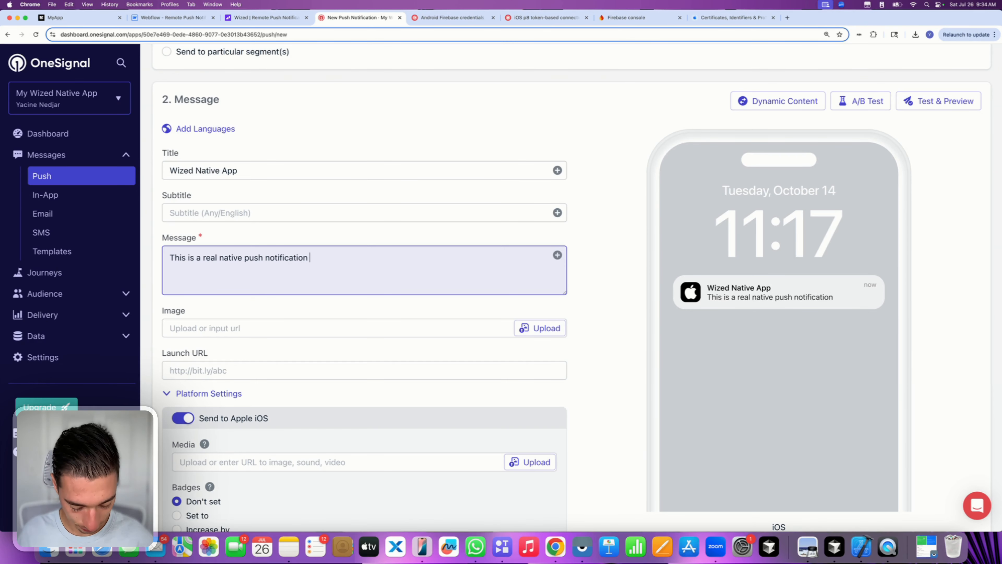
type(" on")
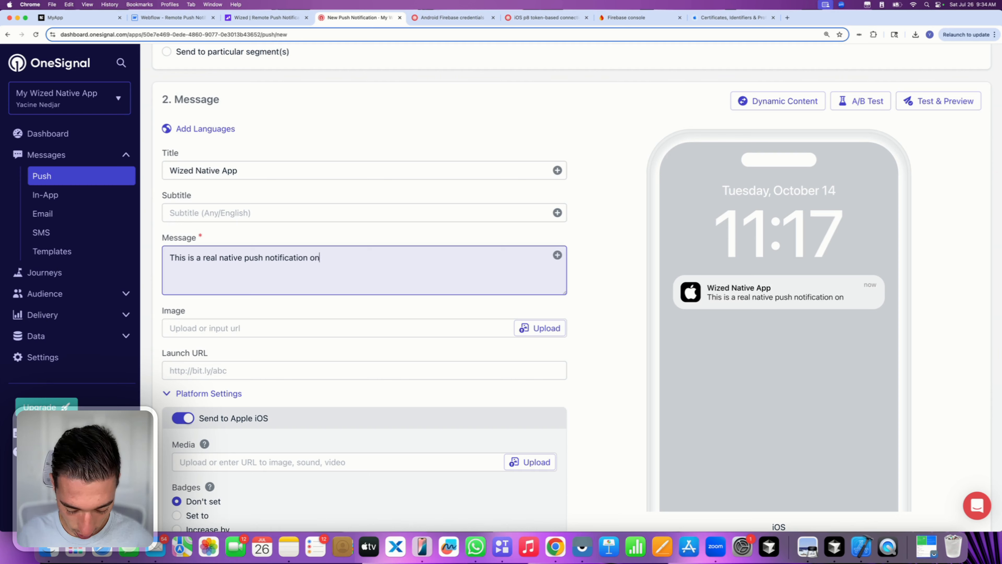
type(" my wiz")
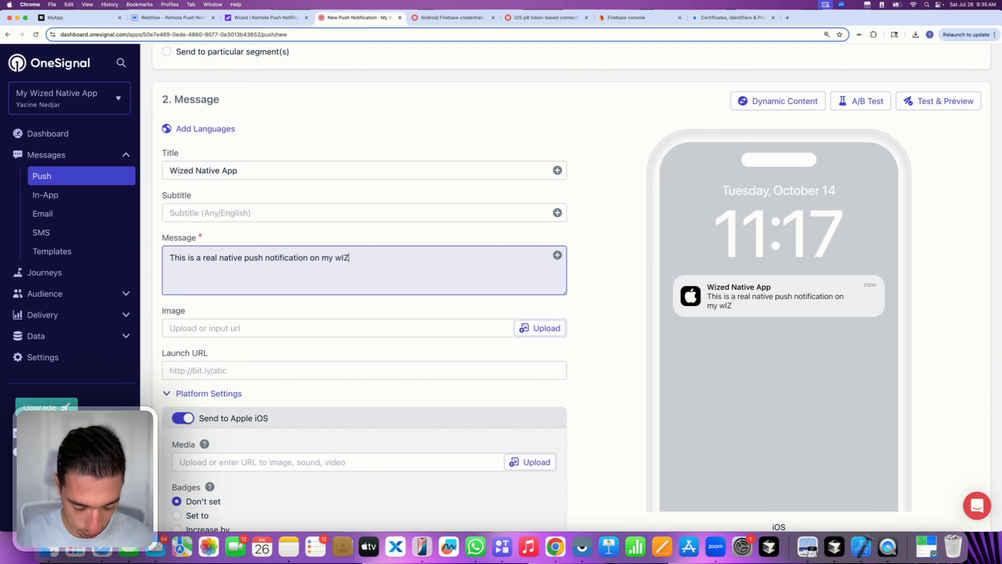
key("BackSpace")
key("BackSpace")
key("BackSpace")
type("Wiz")
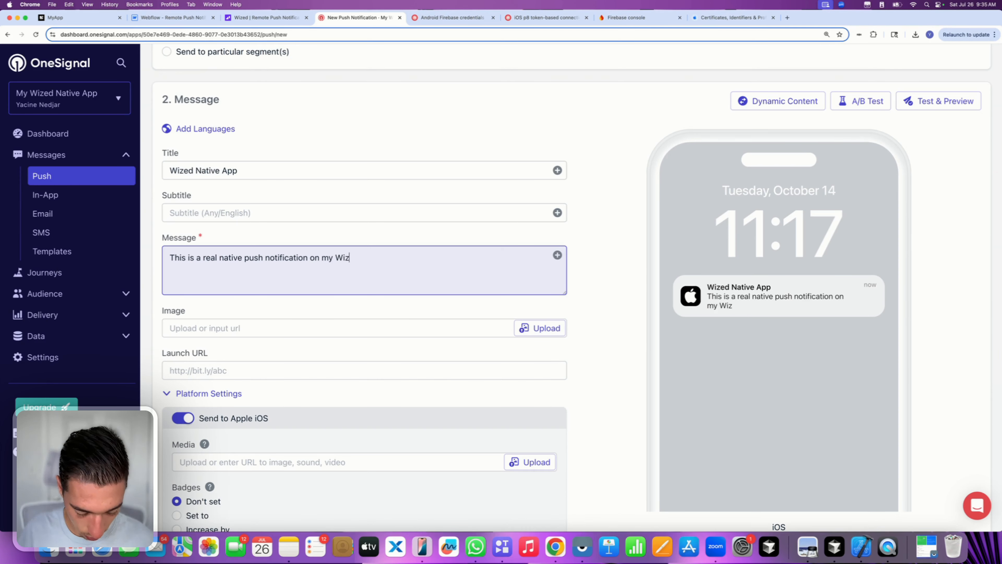
type("ed mob")
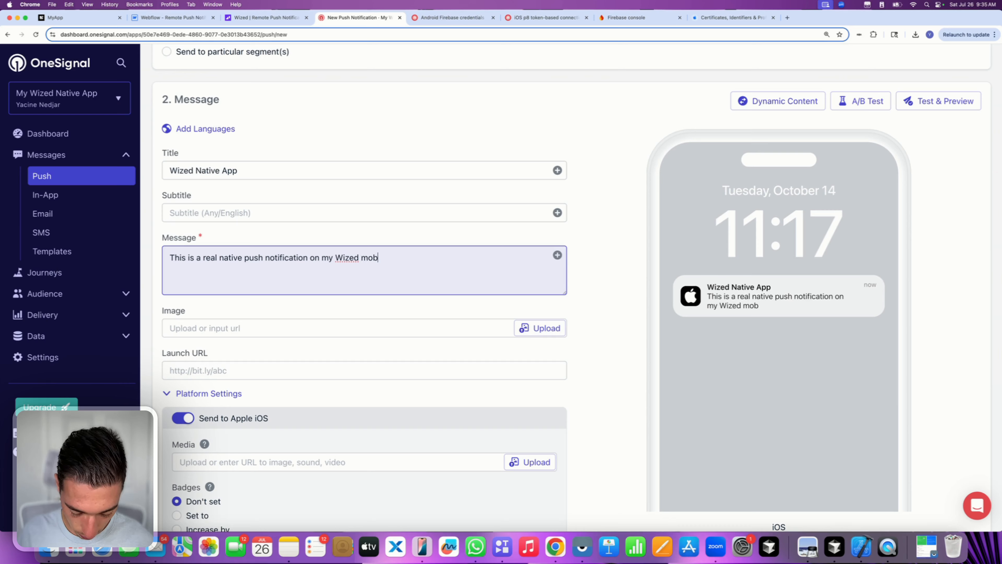
type("ile app using Despia!")
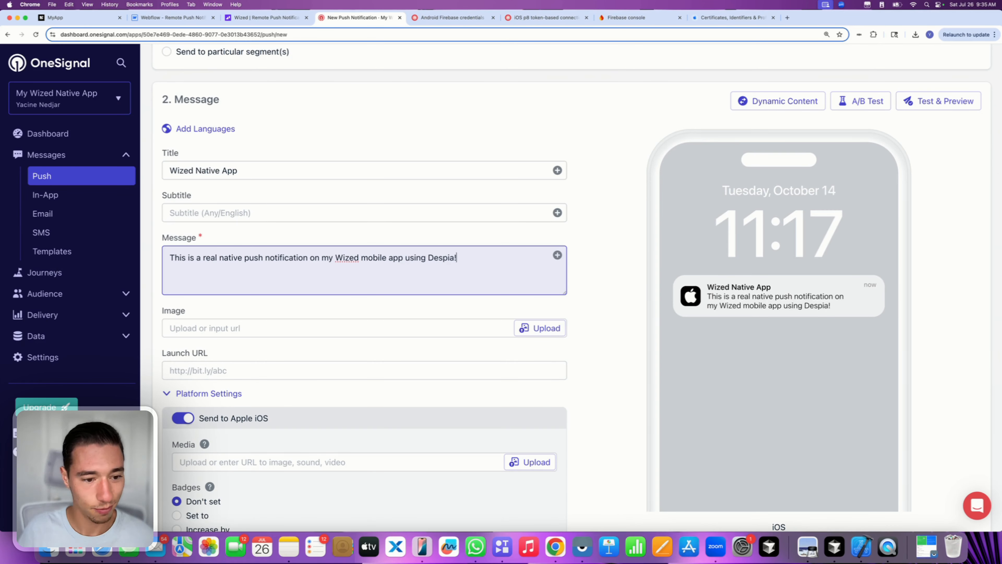
left_click(194, 308)
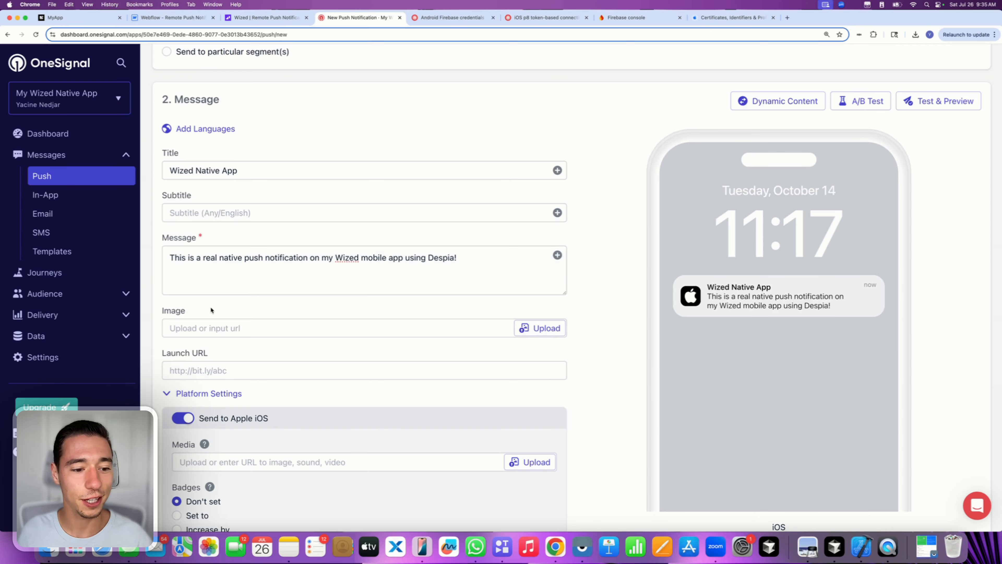
scroll(224, 360, "down", 6)
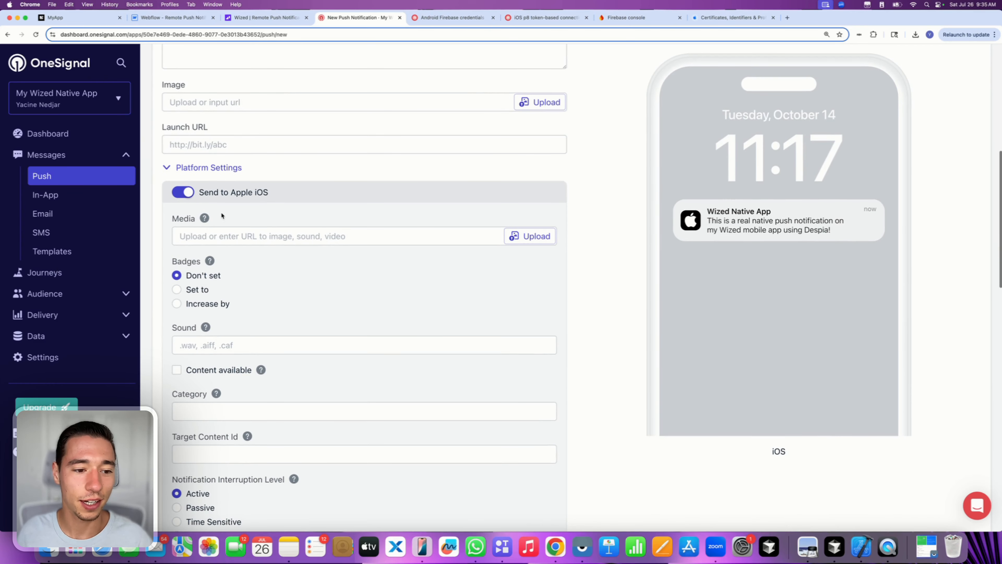
- Set the iOS badge option to 'Increase by' with a value of 999999
left_click(206, 305)
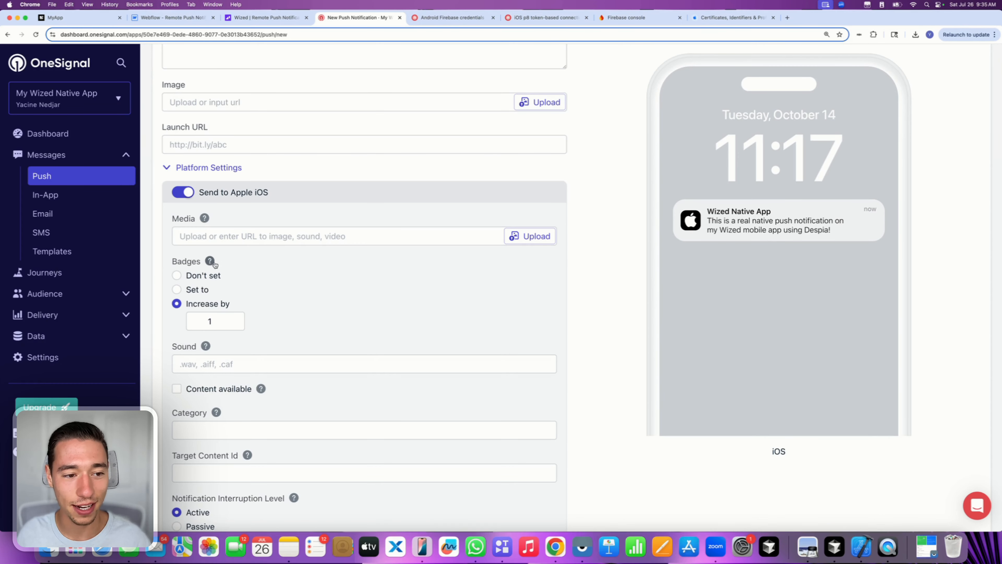
scroll(227, 321, "down", 2)
double_click(215, 272)
type("99")
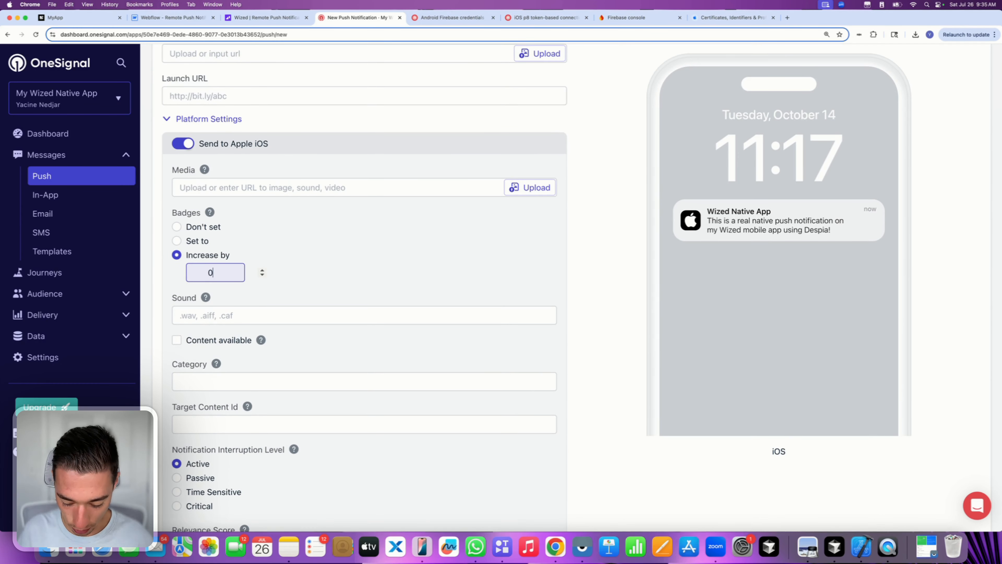
type("9999")
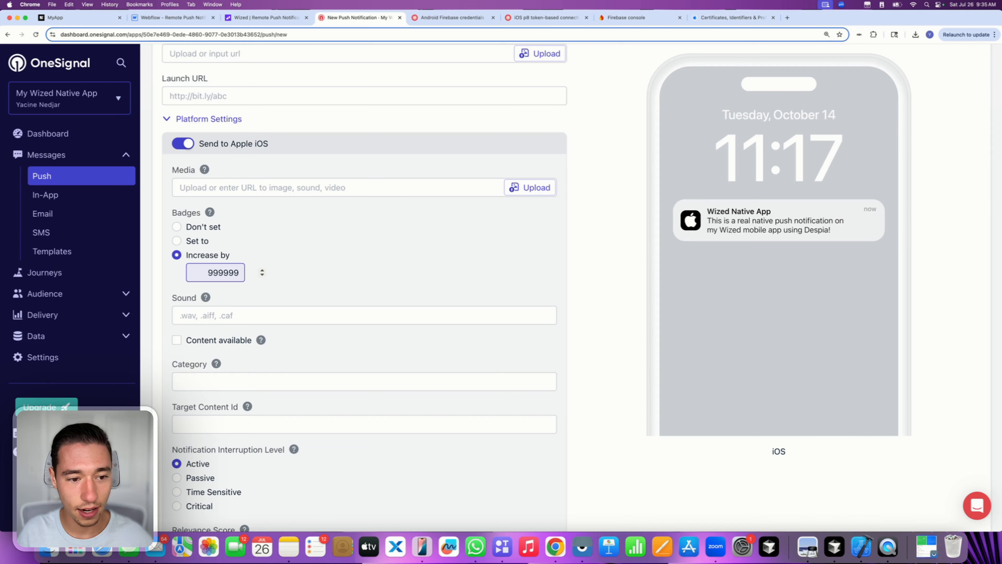
scroll(391, 276, "down", 3)
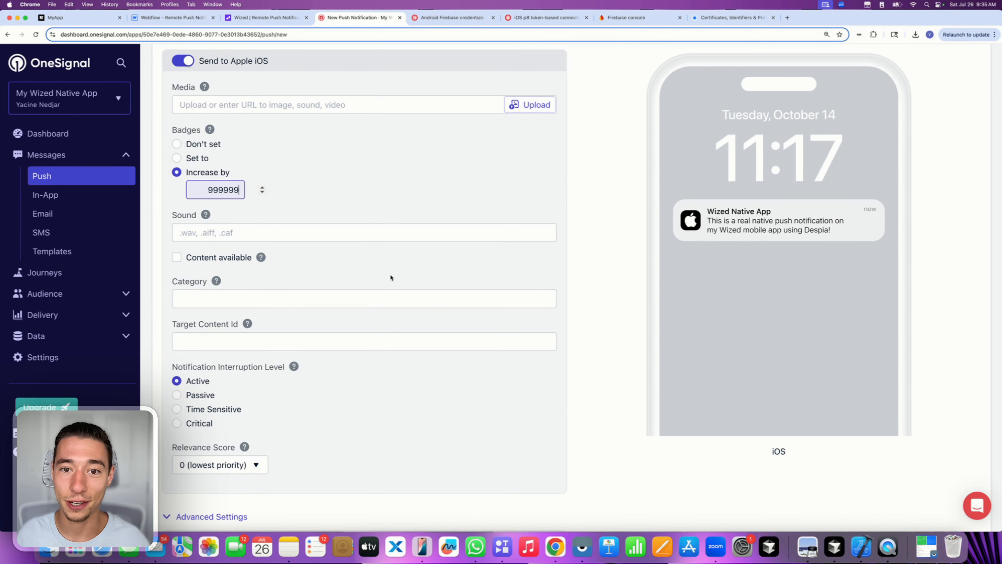
scroll(391, 277, "down", 15)
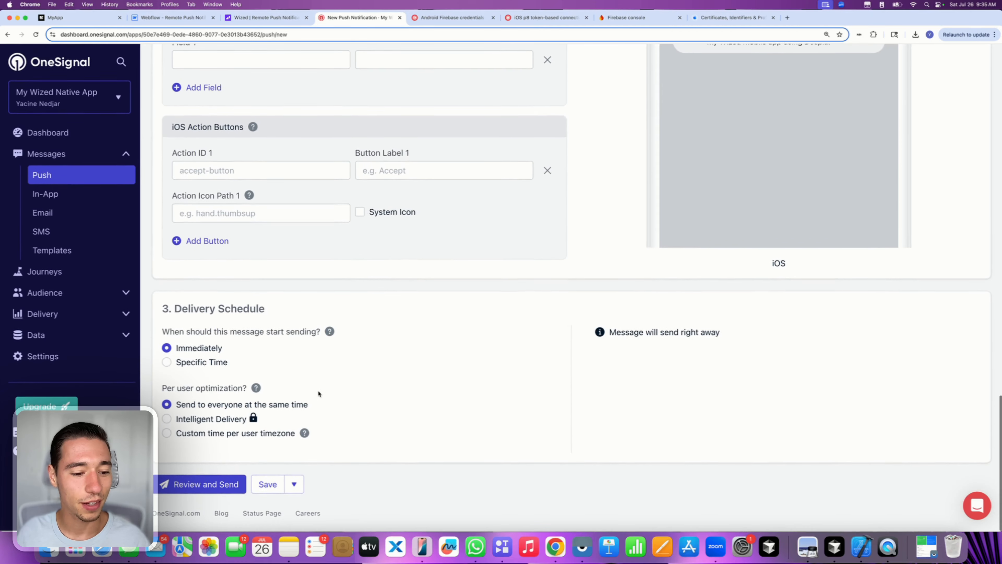
- Review the message summary and send the push to all subscriptions
left_click(199, 484)
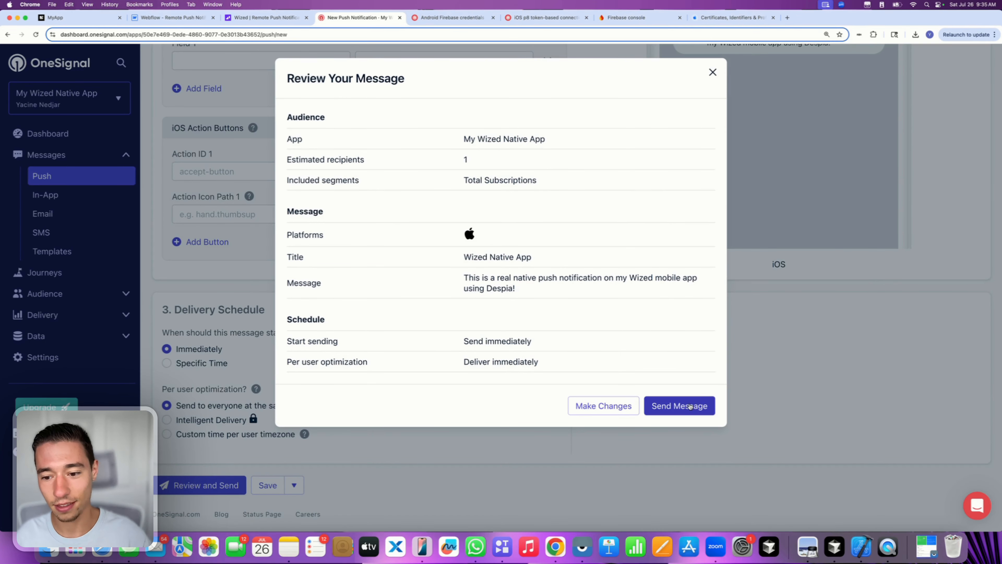
left_click(690, 406)
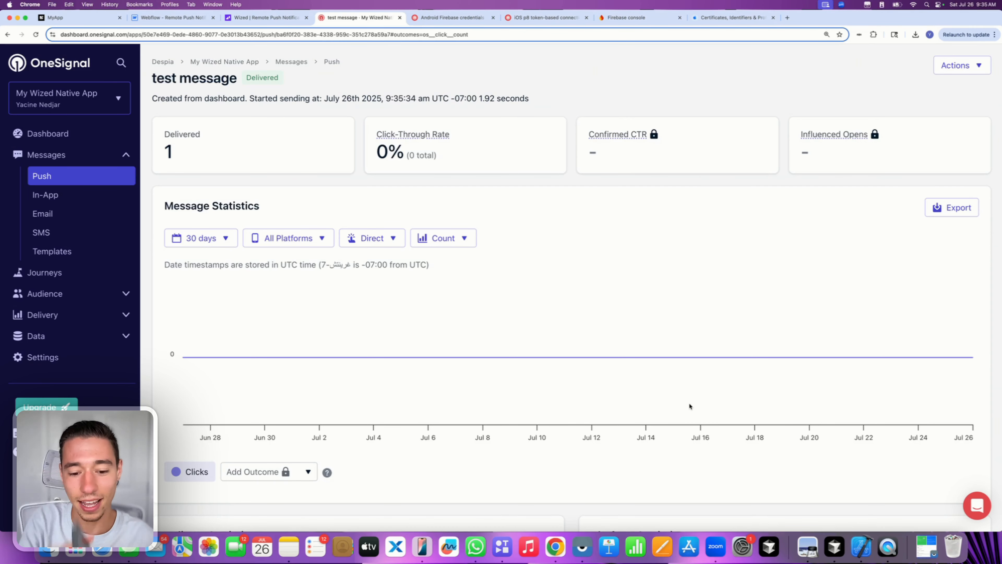
- Check the received push in MyApp on the mirrored iPhone, then switch to the Wized editor tab
left_click(422, 546)
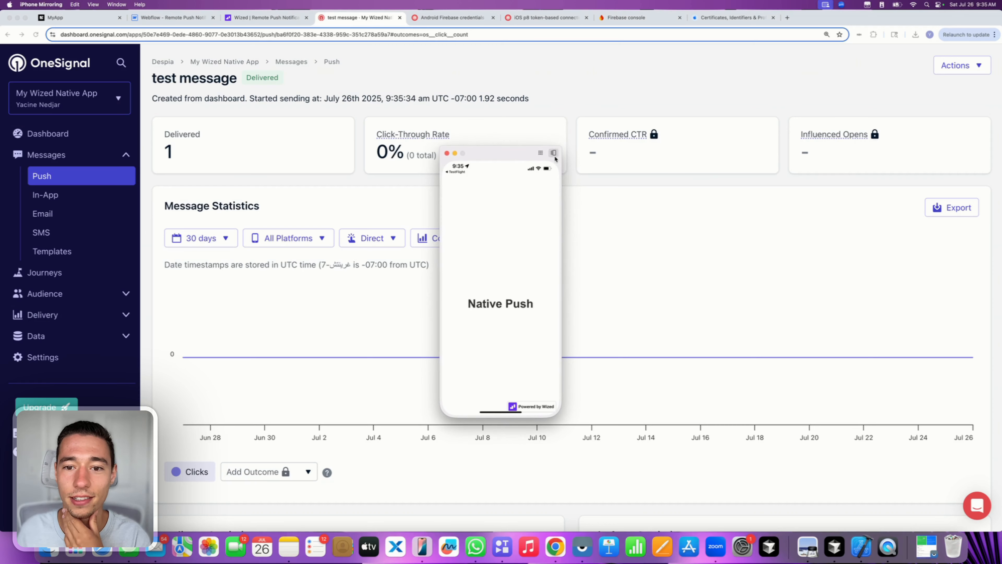
left_click(553, 153)
left_click(530, 193)
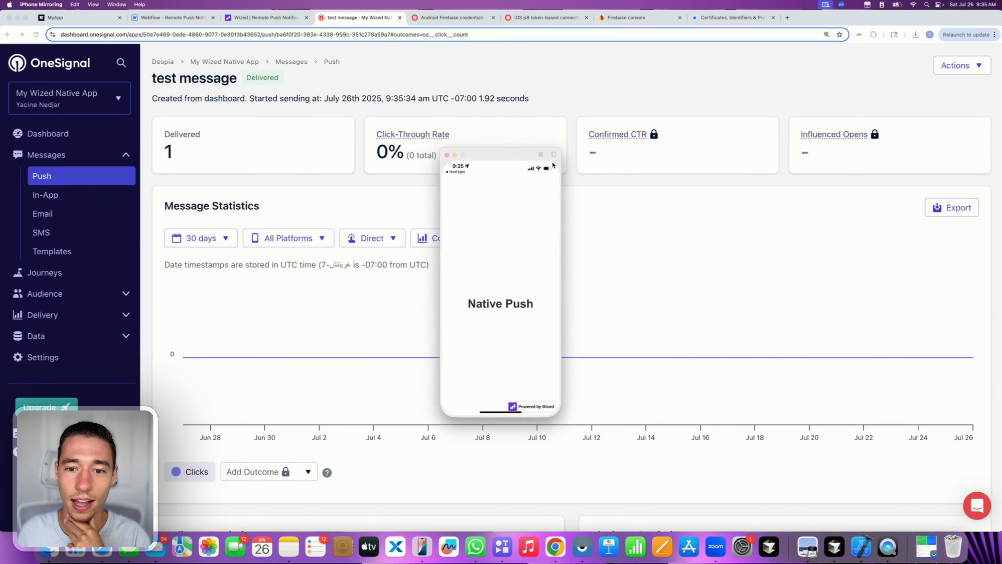
left_click(554, 153)
left_click(537, 171)
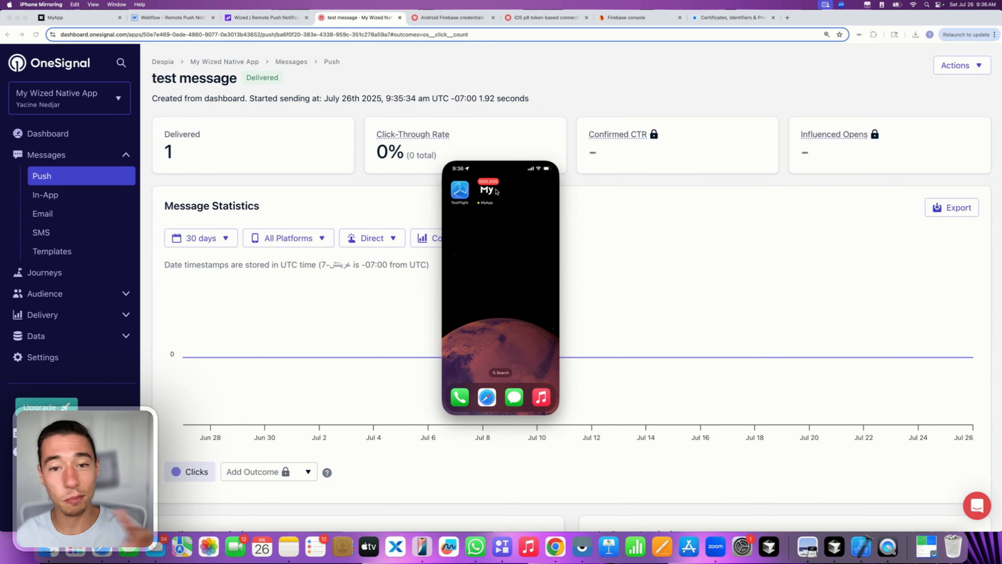
left_click(419, 201)
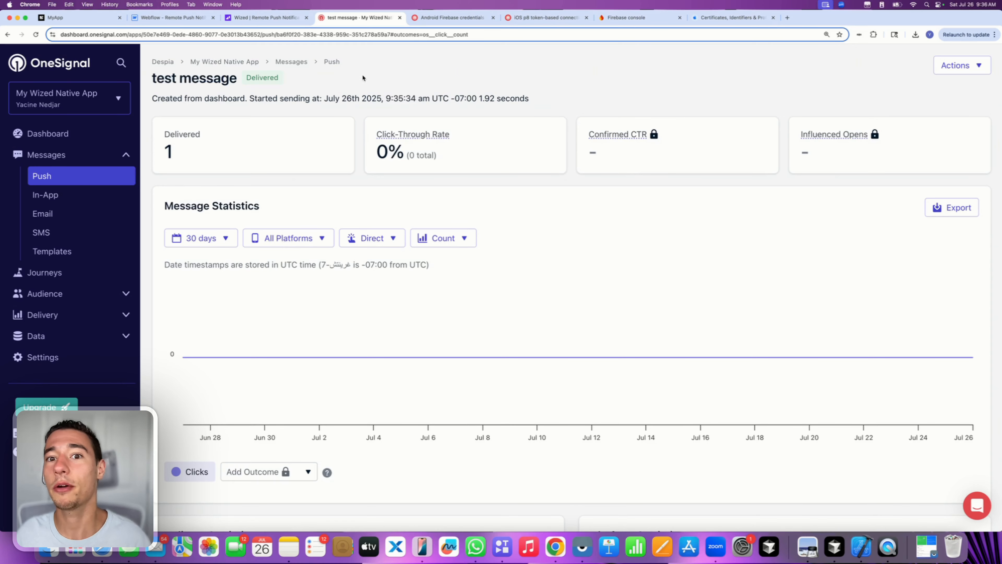
left_click(262, 17)
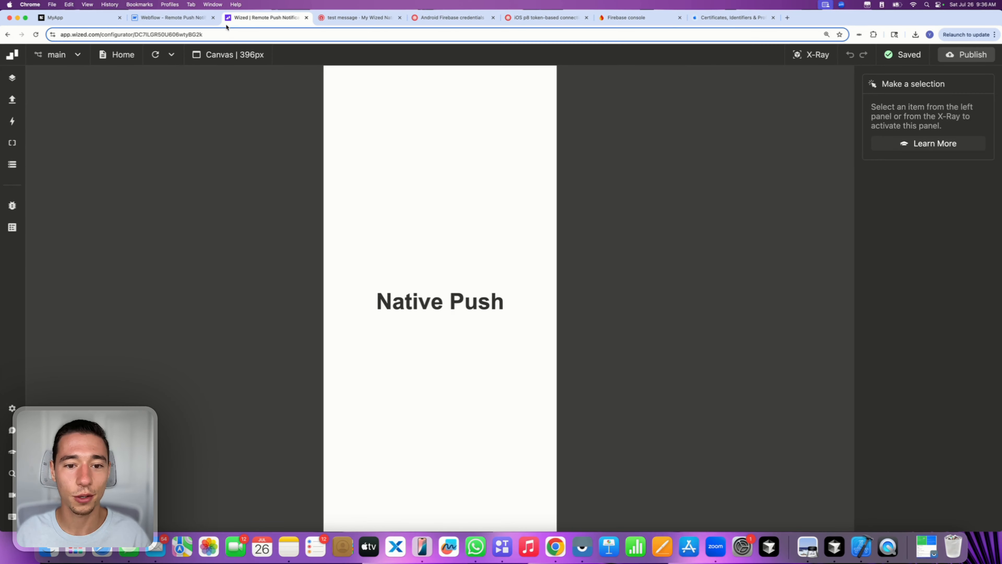
- Back in OneSignal, open Settings > Push & In-App and activate the Google Android (FCM) card
left_click(196, 18)
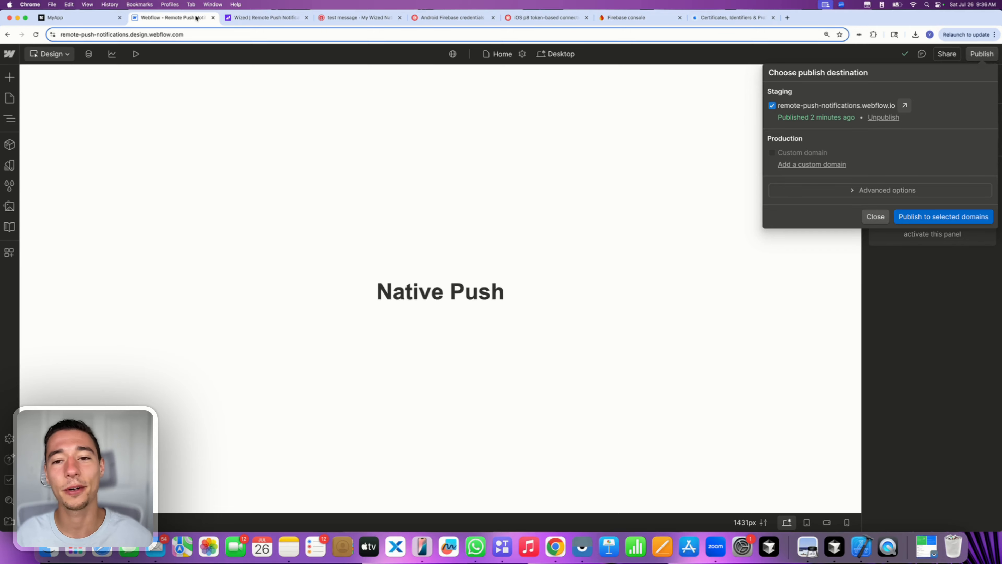
left_click(79, 18)
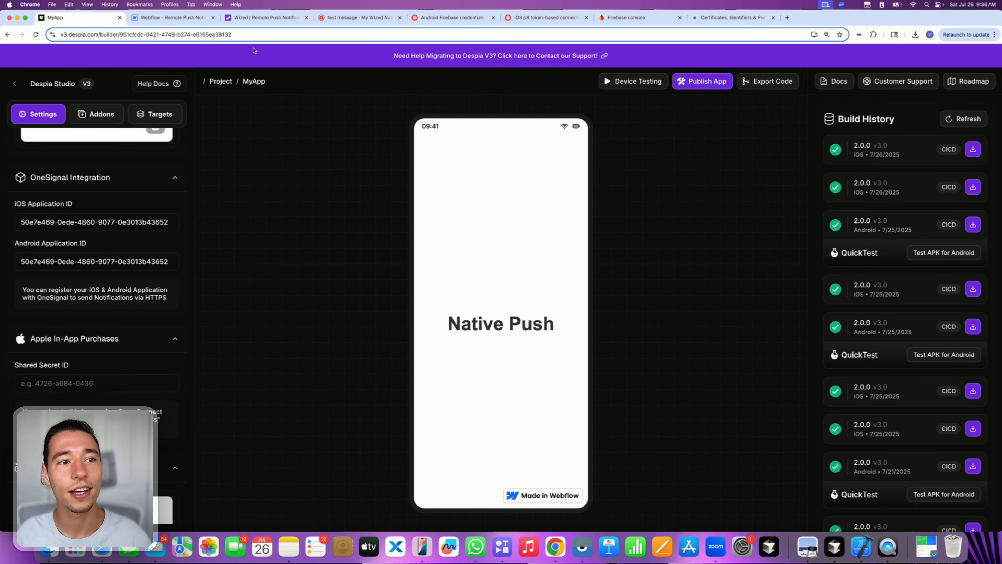
left_click(357, 17)
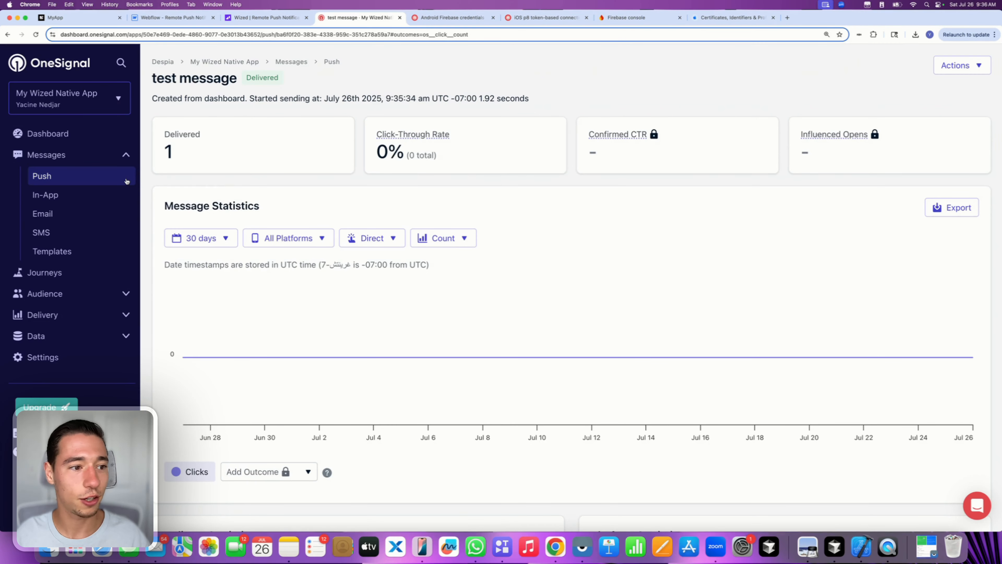
left_click(61, 364)
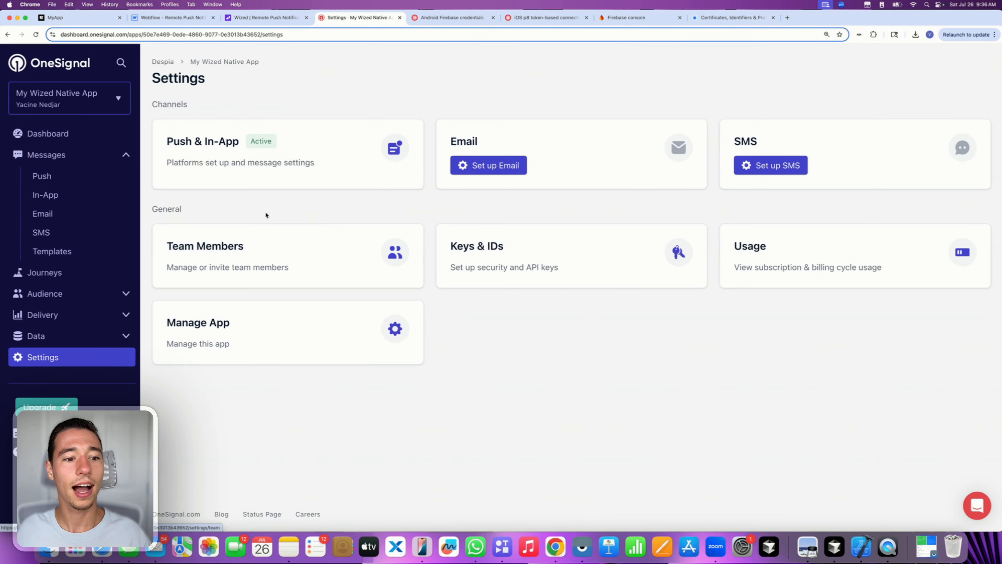
left_click(251, 173)
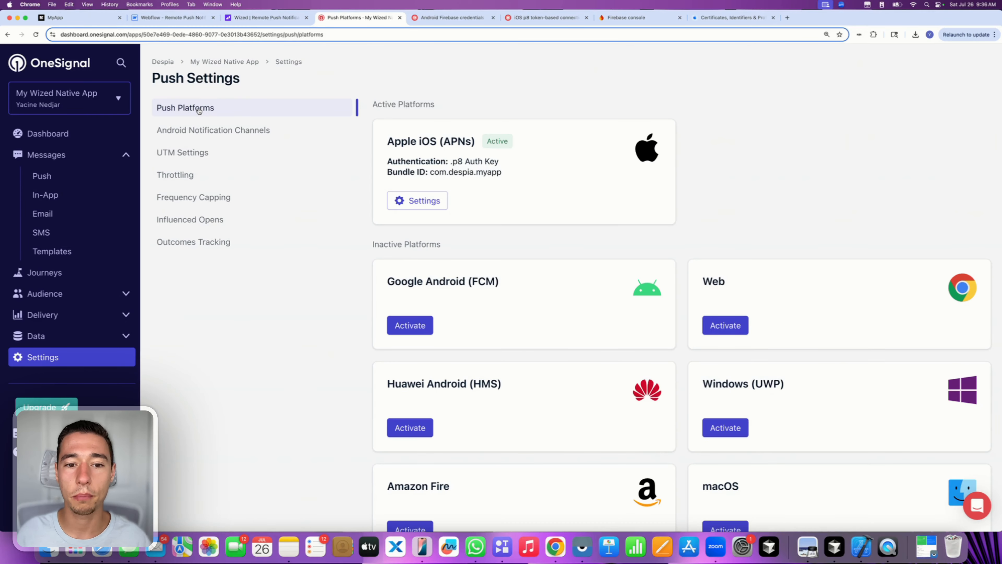
left_click(398, 331)
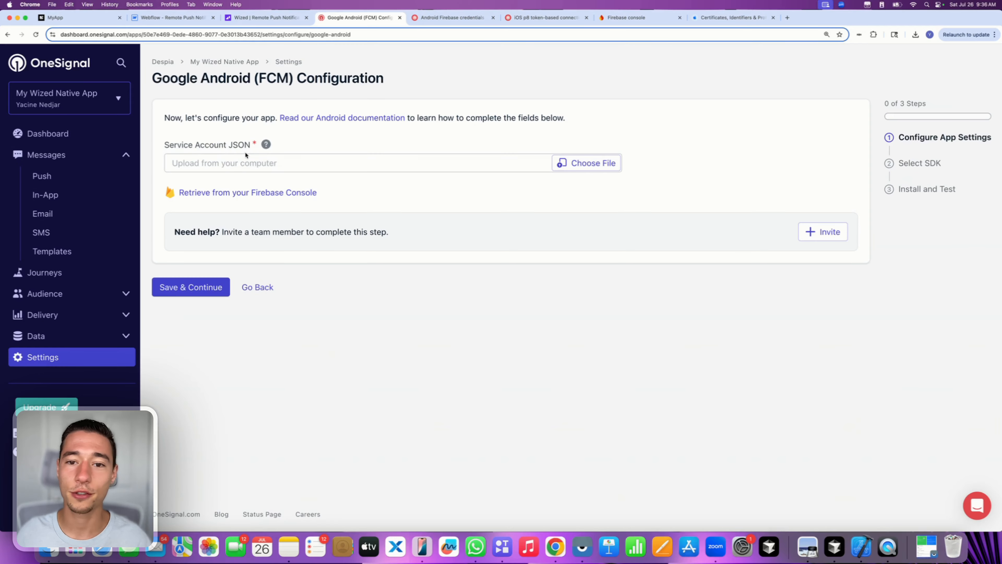
- Read through OneSignal's Android Firebase credentials guide, then bring up the Firebase console project list
left_click(469, 18)
scroll(469, 304, "down", 5)
scroll(469, 304, "down", 3)
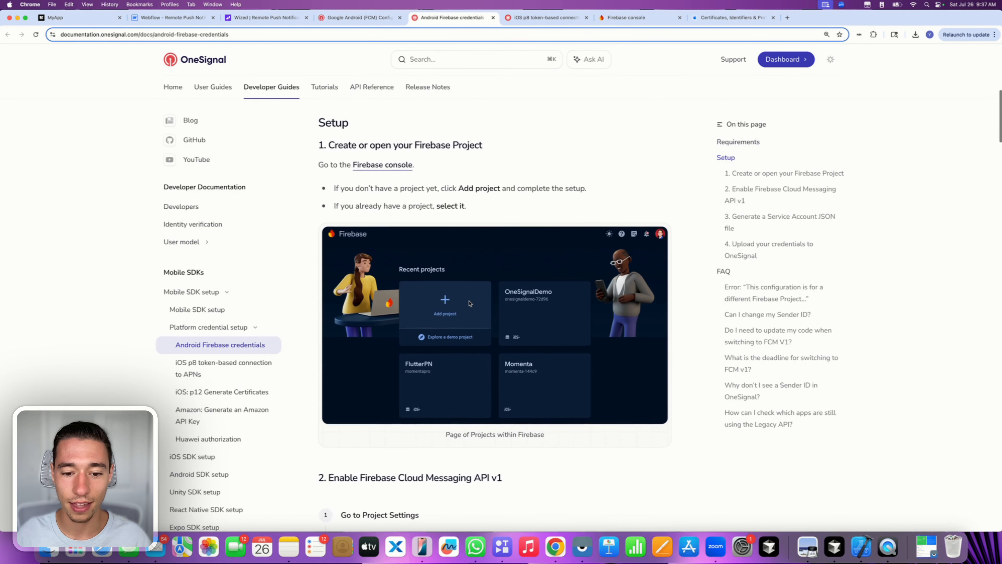
scroll(440, 239, "down", 2)
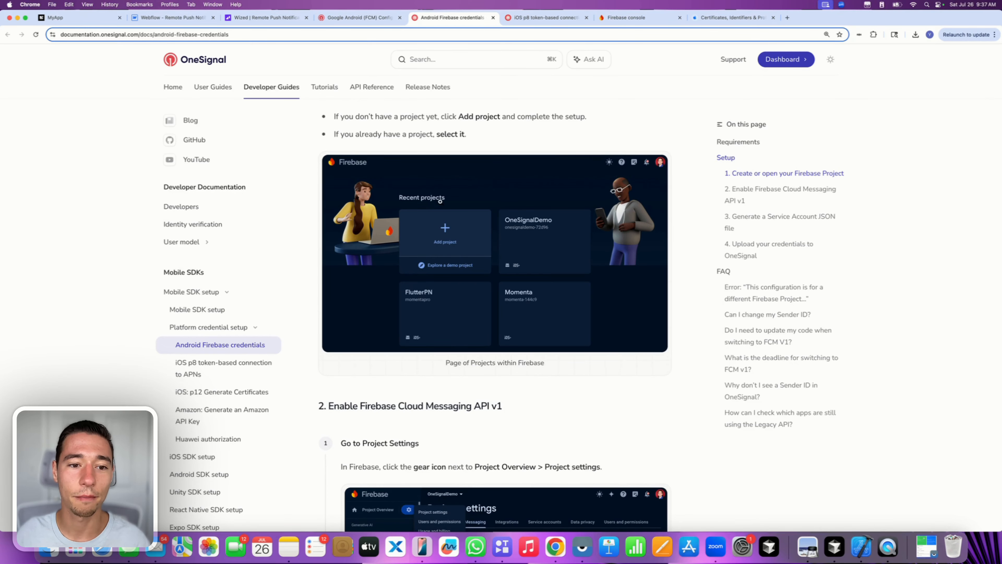
scroll(440, 201, "down", 10)
scroll(470, 223, "up", 20)
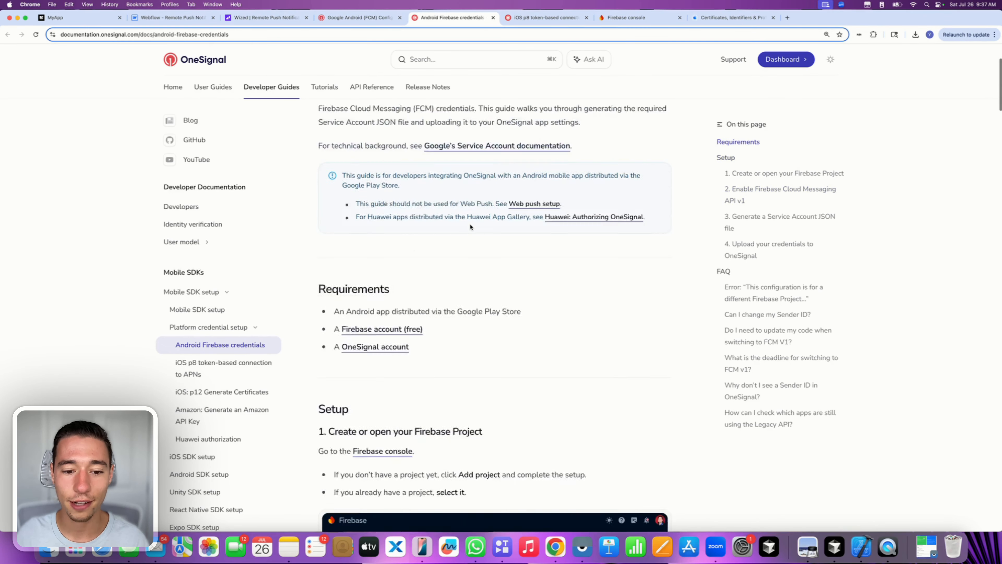
scroll(470, 224, "up", 3)
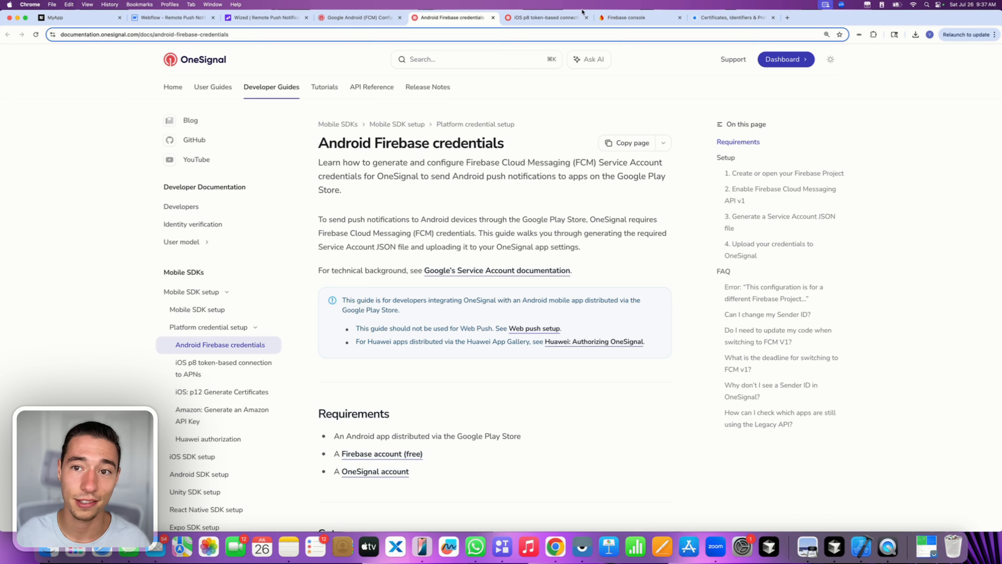
left_click(624, 21)
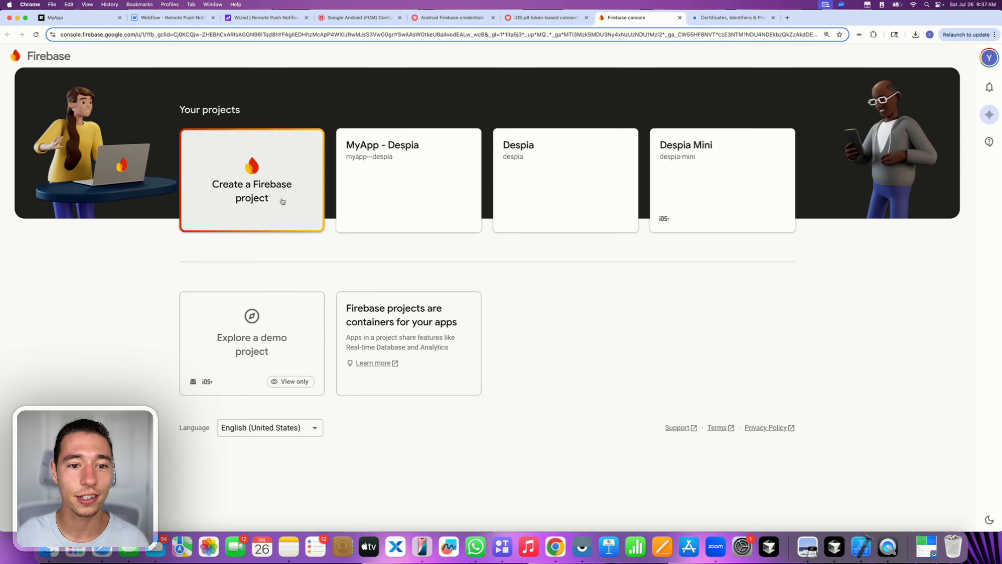
- Start a new Firebase project and name it 'My Wized App'
left_click(260, 185)
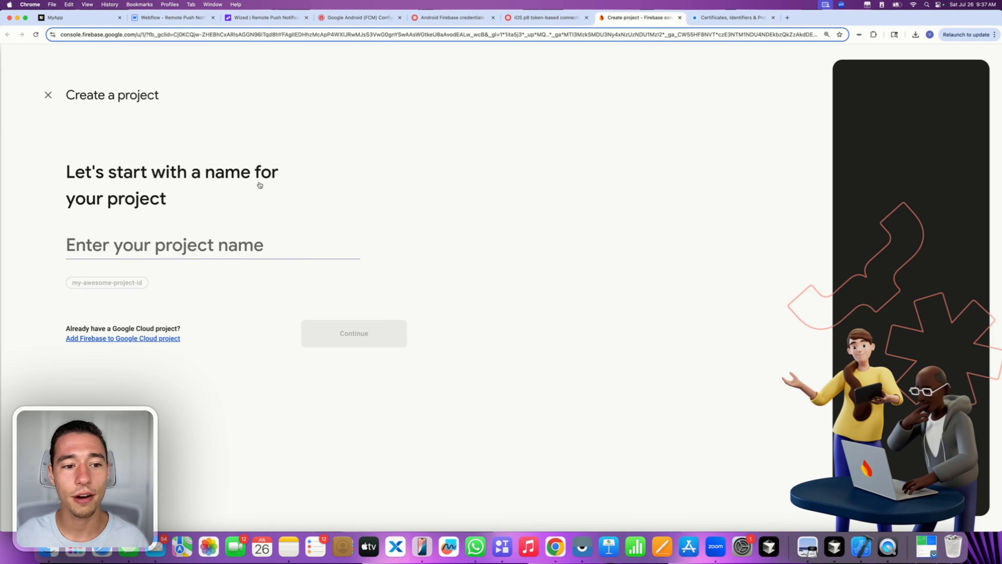
left_click(180, 244)
type("My")
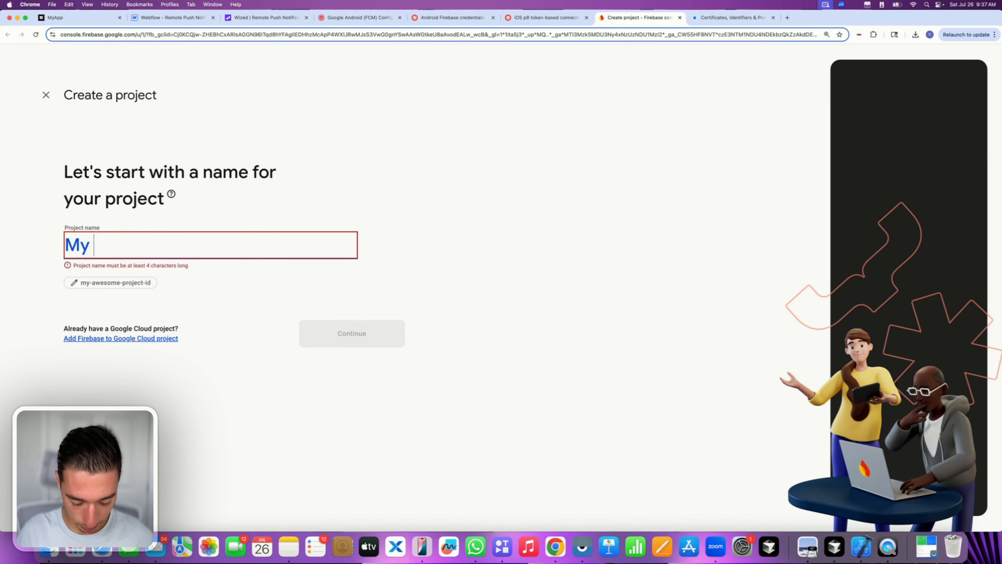
type(" Wized App")
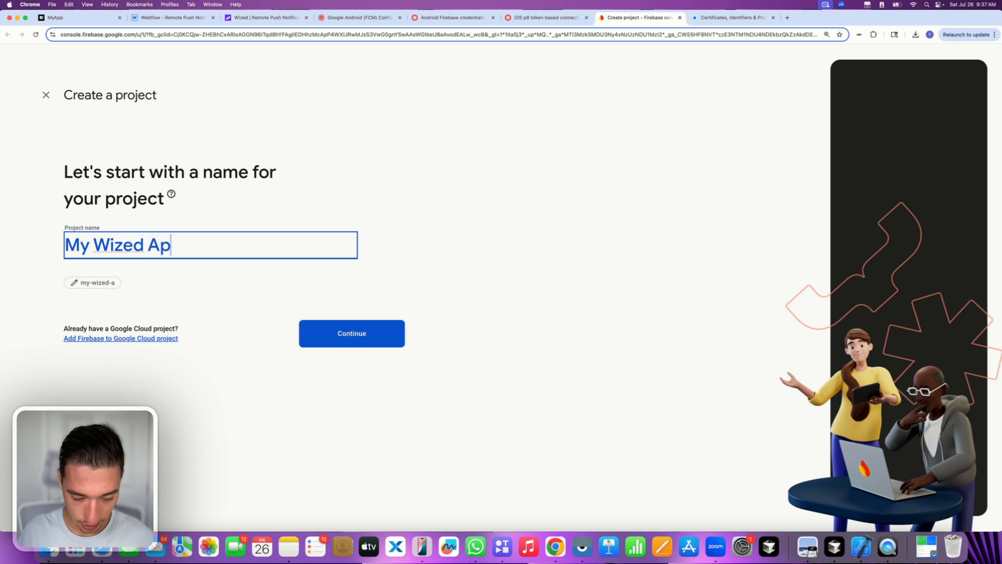
left_click(214, 295)
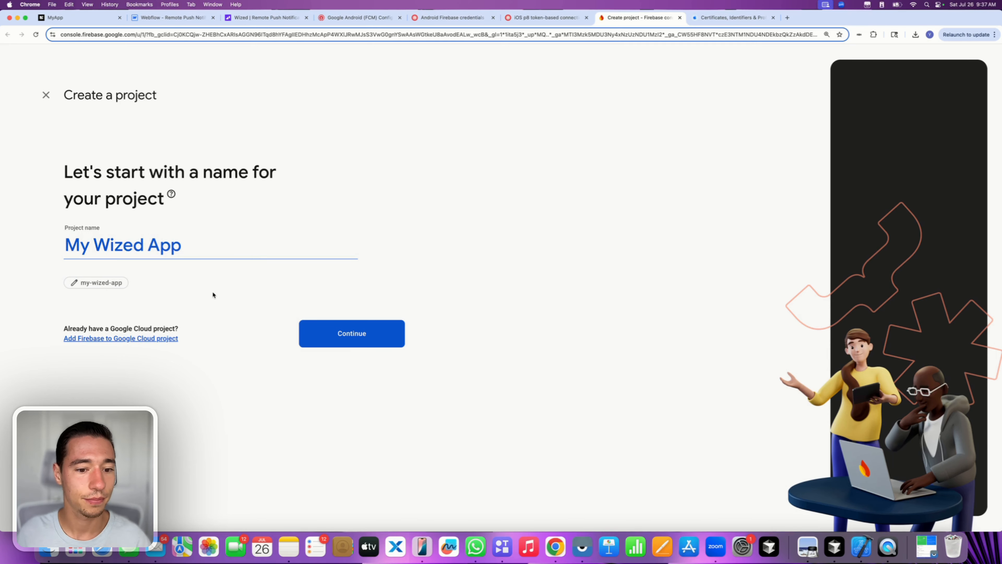
left_click(349, 339)
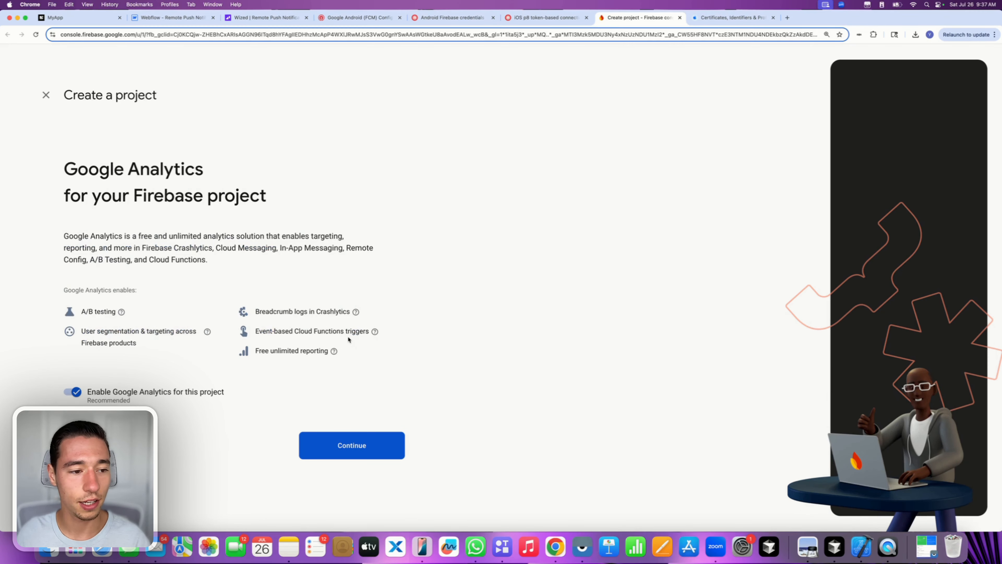
- Link Google Analytics to the Default Account for Firebase and create the project
left_click(330, 445)
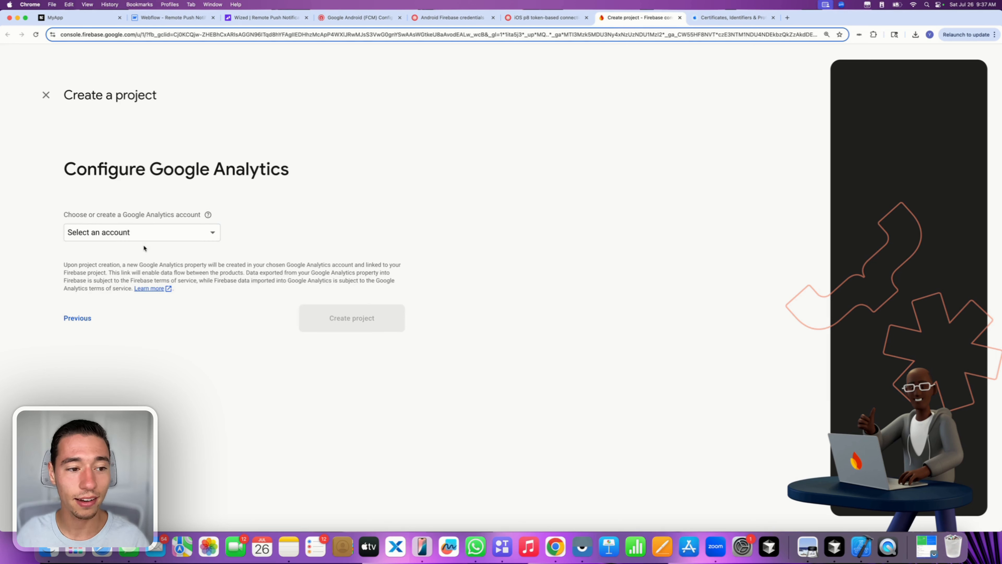
left_click(137, 233)
left_click(130, 237)
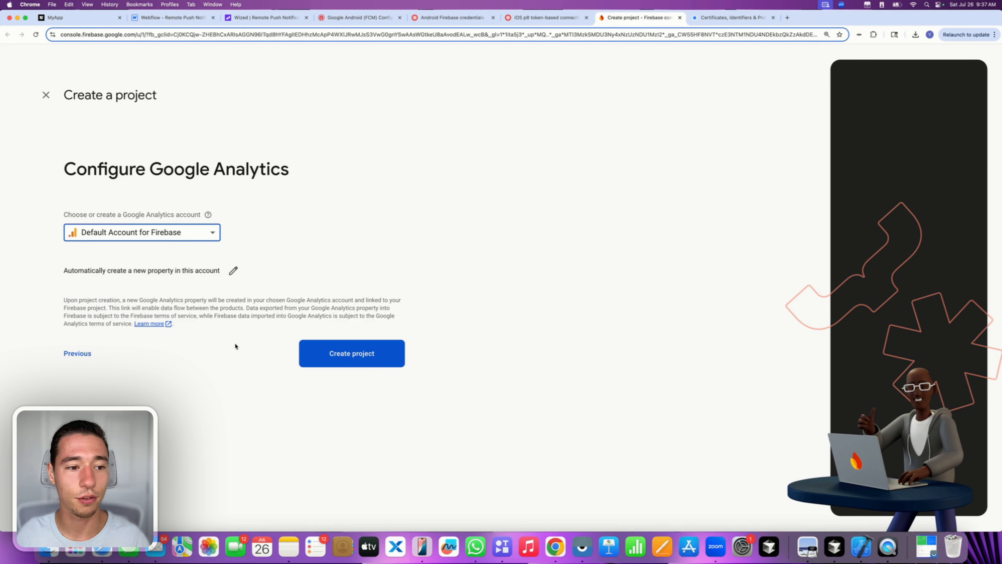
left_click(342, 354)
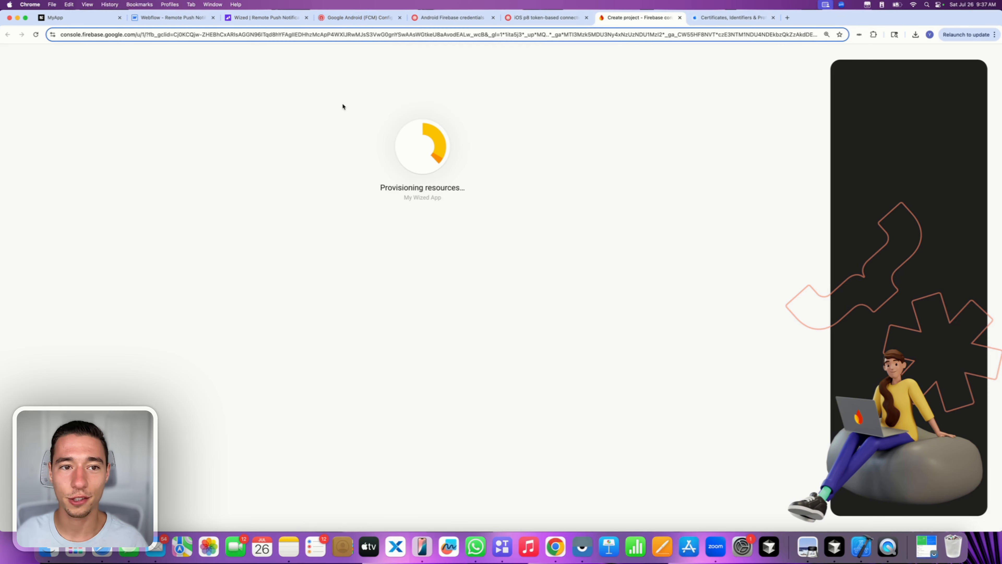
- Check OneSignal's Service Account JSON requirement, then open the finished My Wized App overview in Firebase
left_click(343, 24)
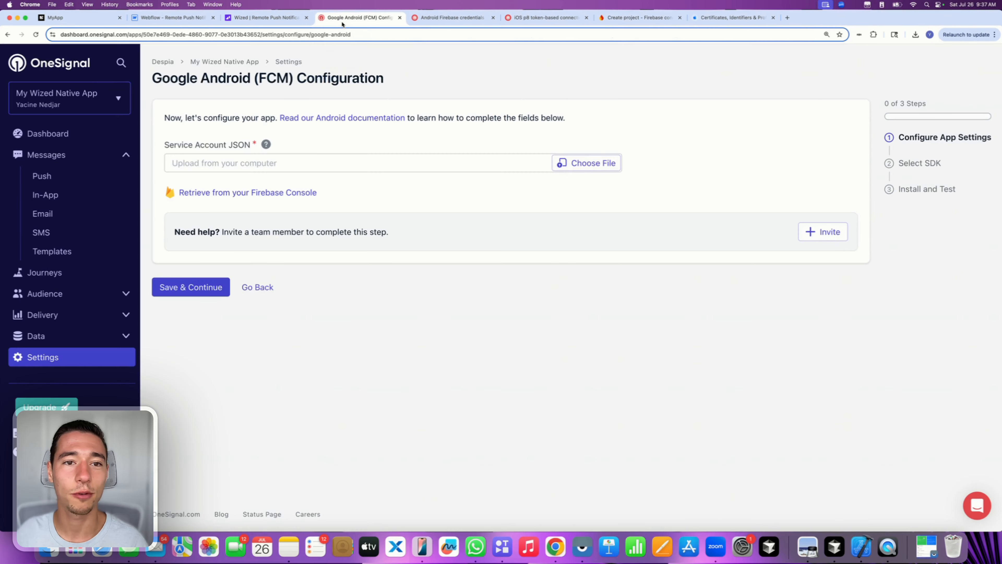
left_click_drag(165, 144, 252, 144)
left_click(306, 144)
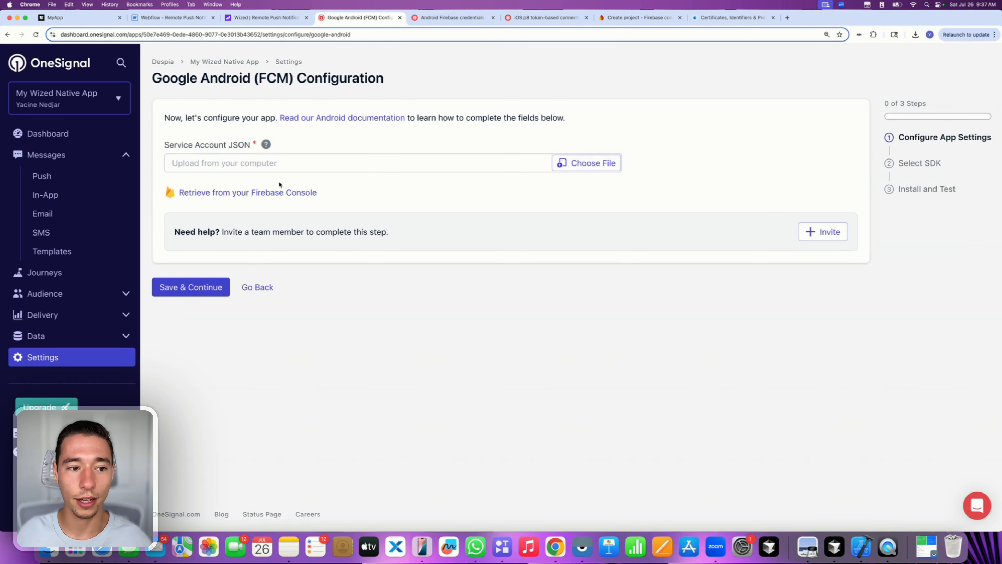
left_click(201, 193)
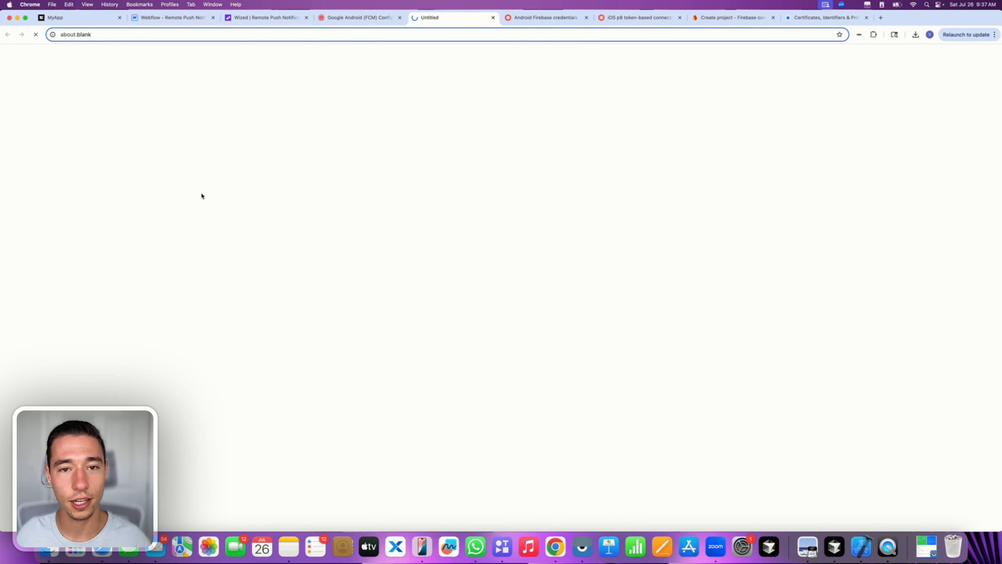
left_click(493, 18)
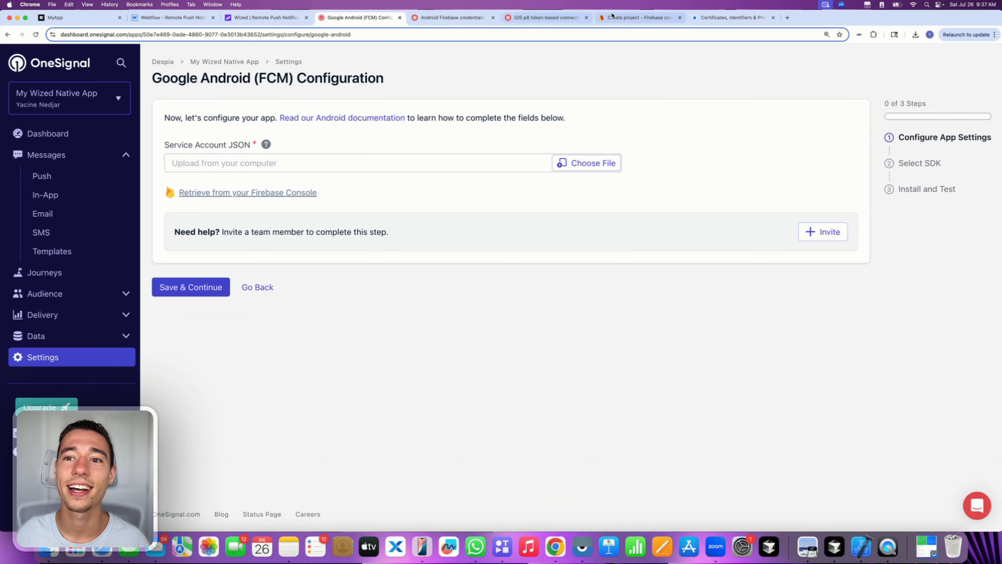
left_click(637, 17)
left_click(413, 253)
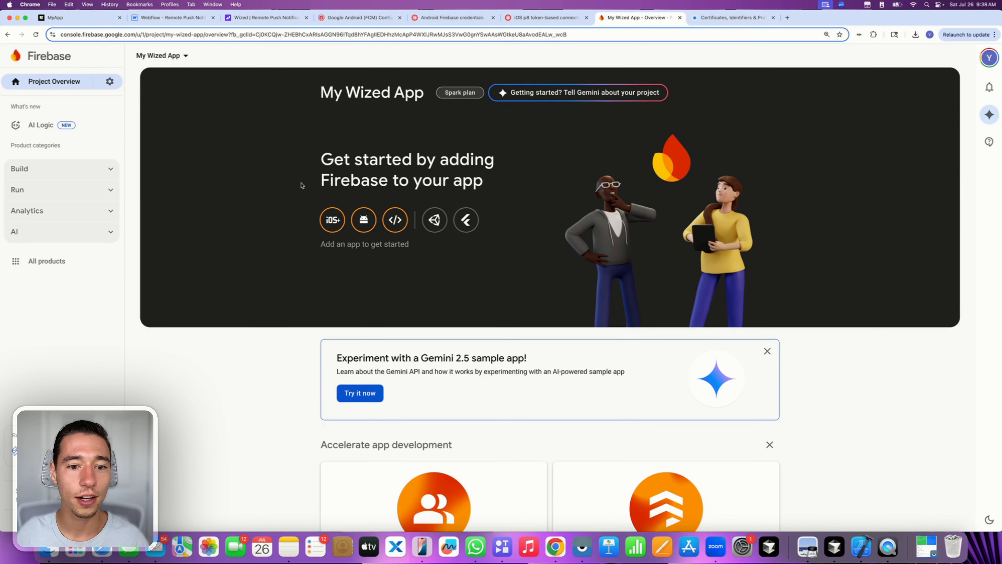
- Open My Wized App's project settings on the Cloud Messaging tab
left_click(108, 82)
left_click(155, 86)
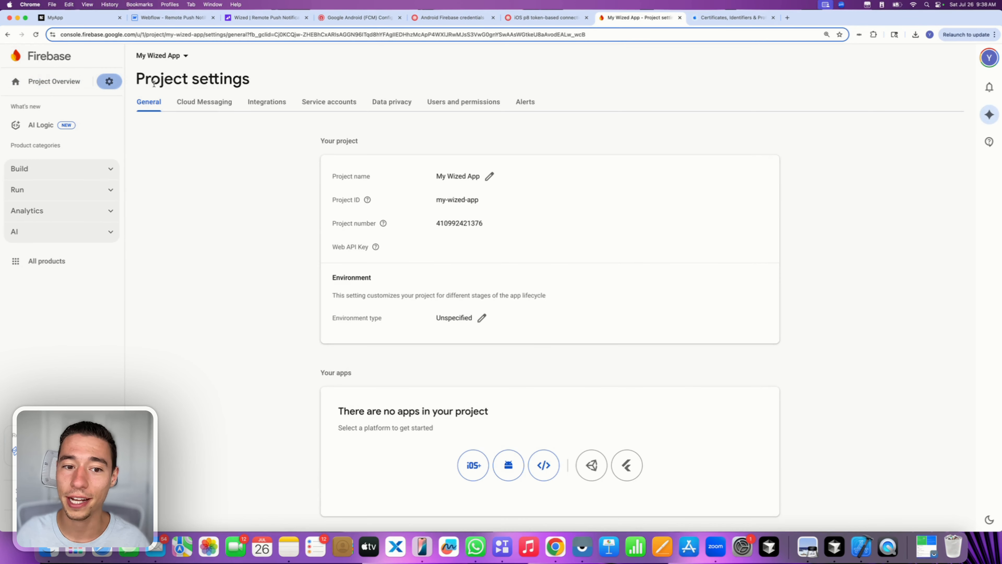
left_click(202, 101)
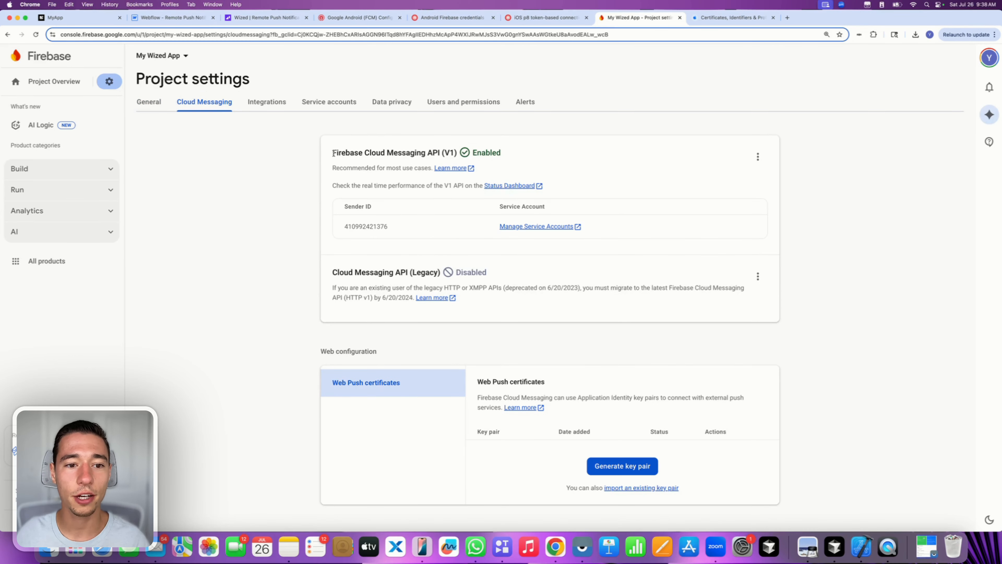
- Verify that the Firebase Cloud Messaging API (V1) shows as Enabled
left_click_drag(333, 154, 487, 158)
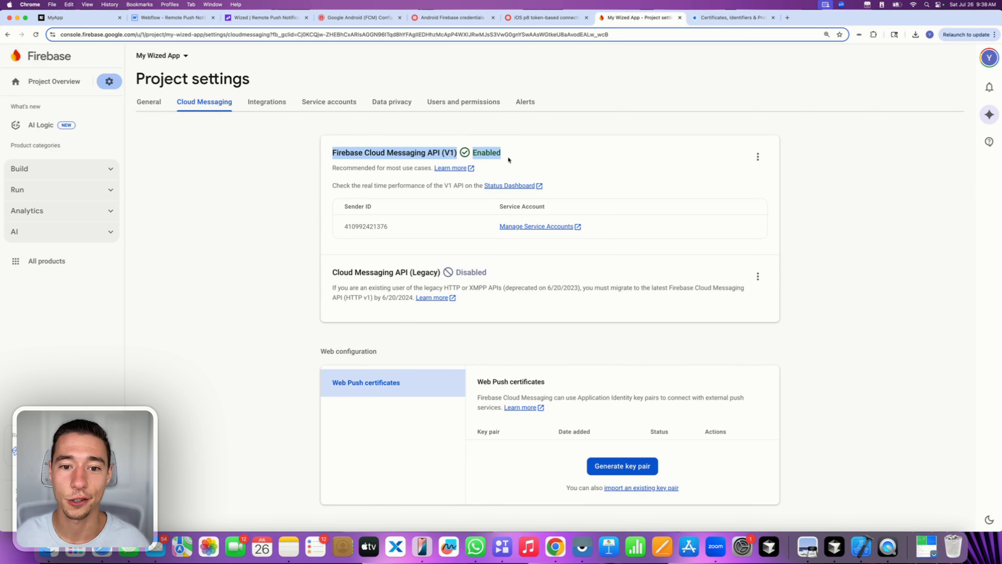
left_click(291, 176)
left_click_drag(332, 154, 766, 154)
left_click(758, 157)
left_click(708, 162)
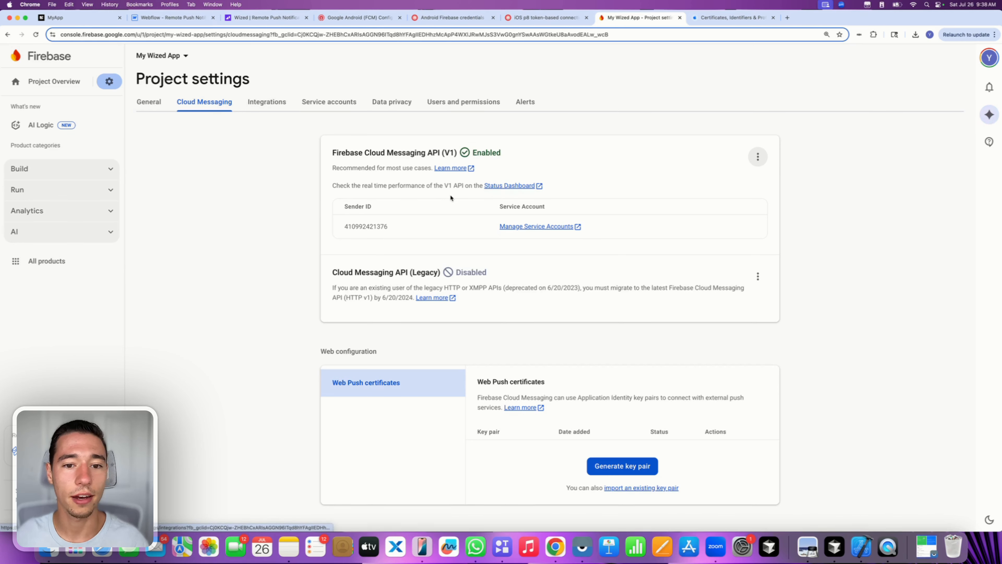
double_click(447, 154)
left_click(337, 152)
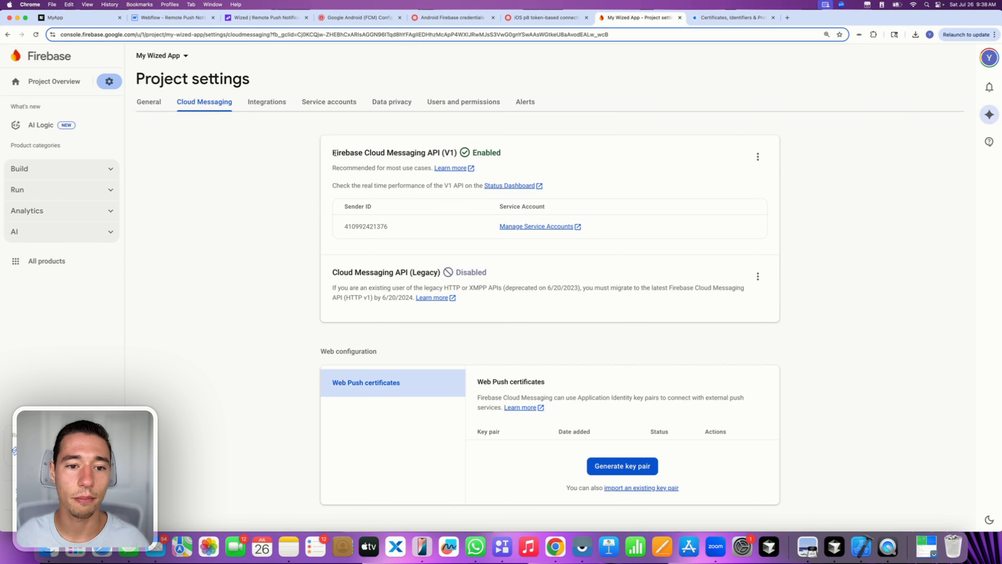
left_click_drag(334, 153, 462, 159)
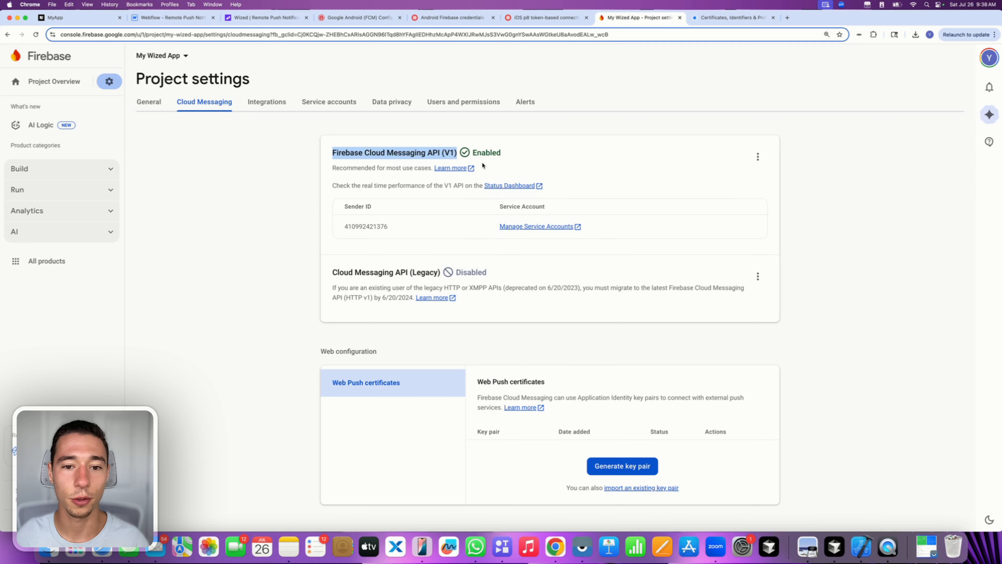
left_click(295, 134)
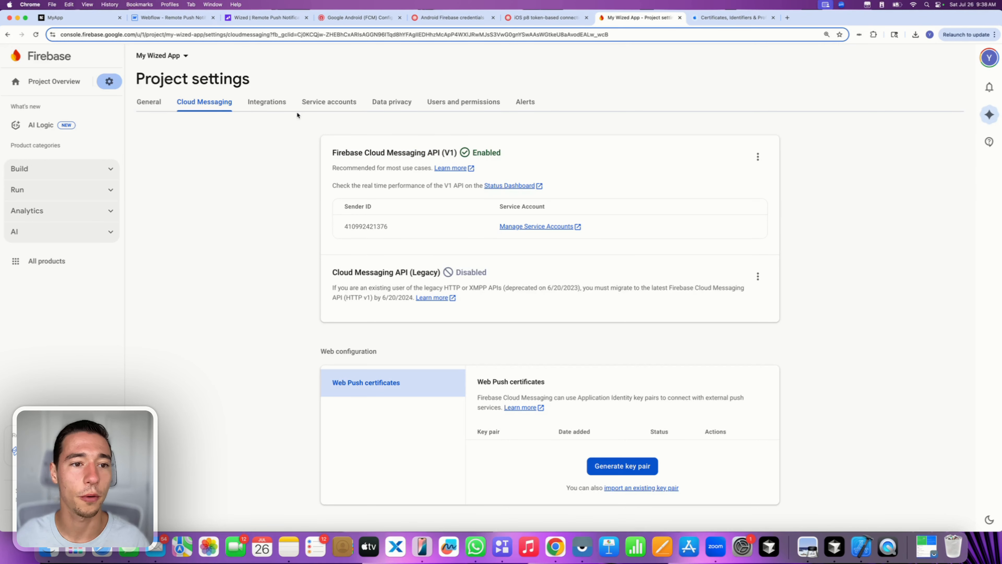
- Generate and download a new Admin SDK private key from the Service accounts settings
left_click(327, 107)
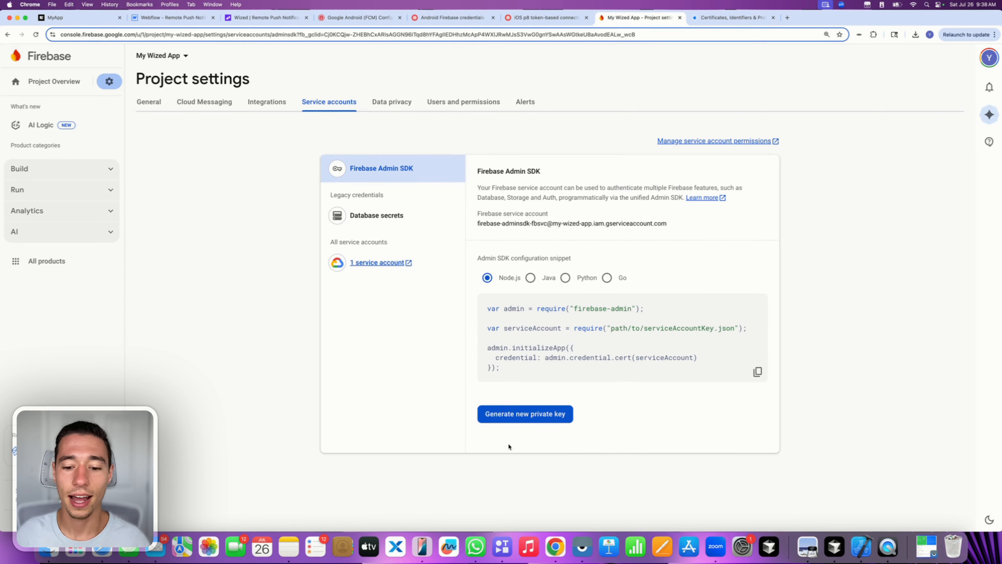
left_click(521, 418)
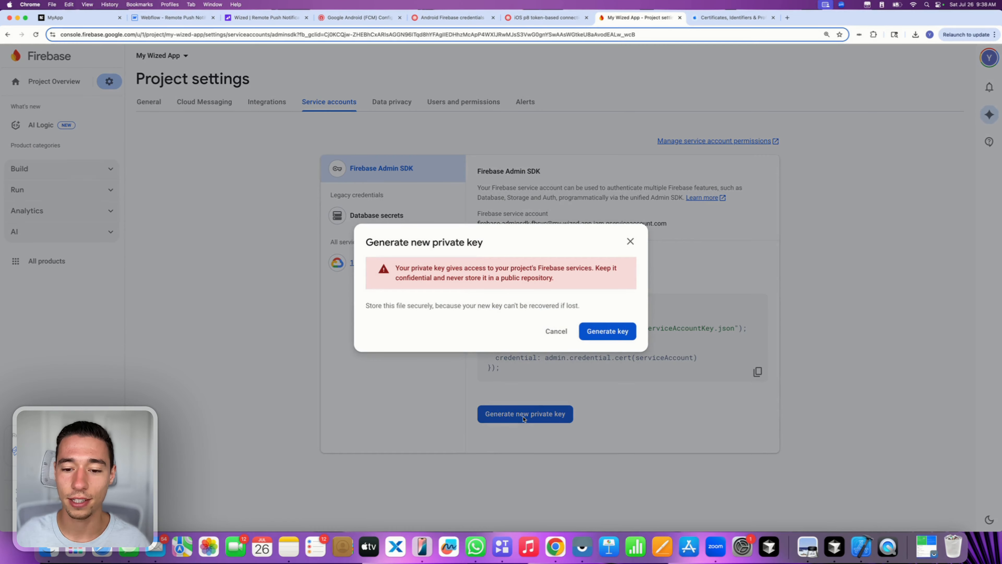
left_click(607, 334)
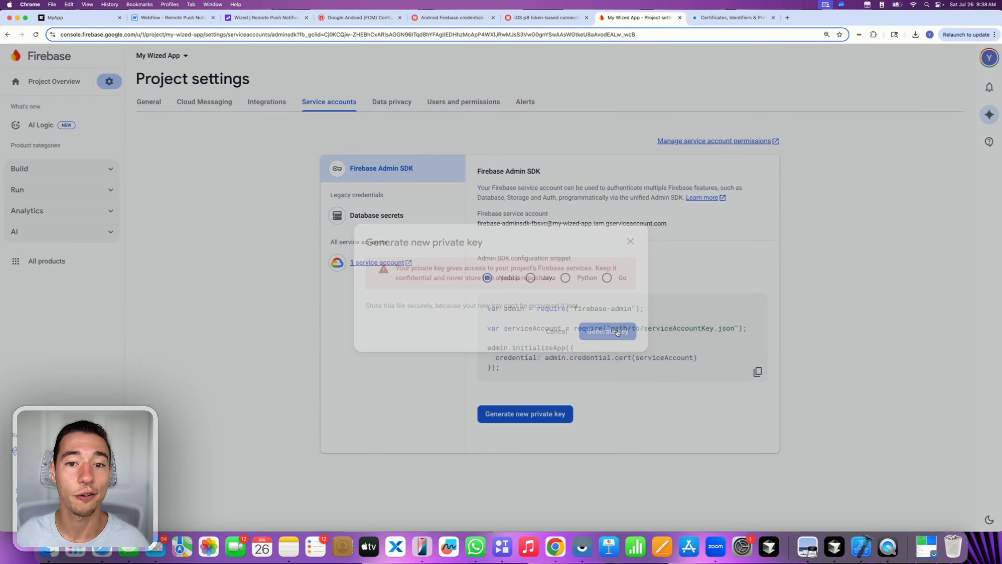
- Copy the downloaded private key JSON from the downloads list onto the desktop
left_click_drag(1001, 205, 926, 199)
left_click(839, 35)
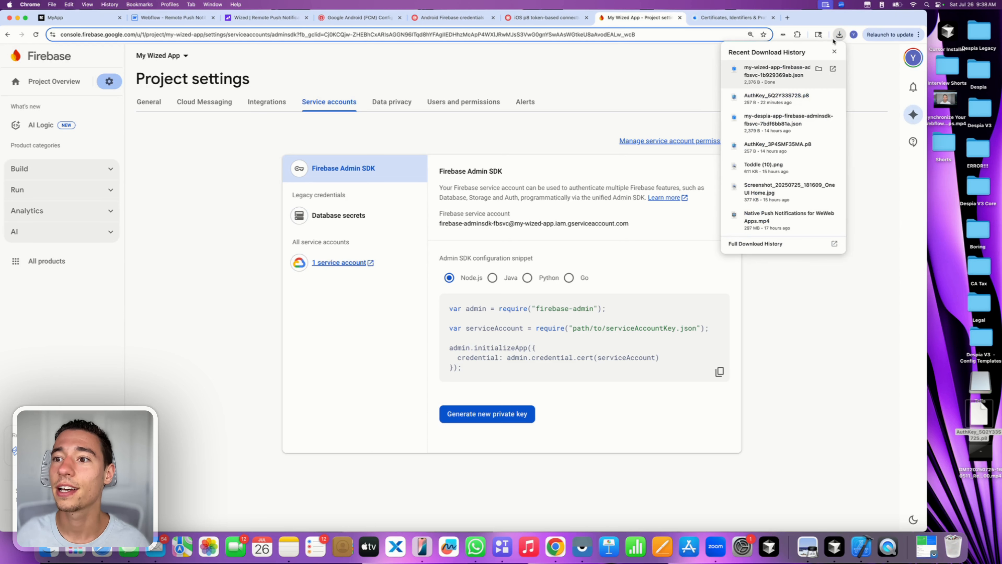
left_click_drag(937, 214, 941, 228)
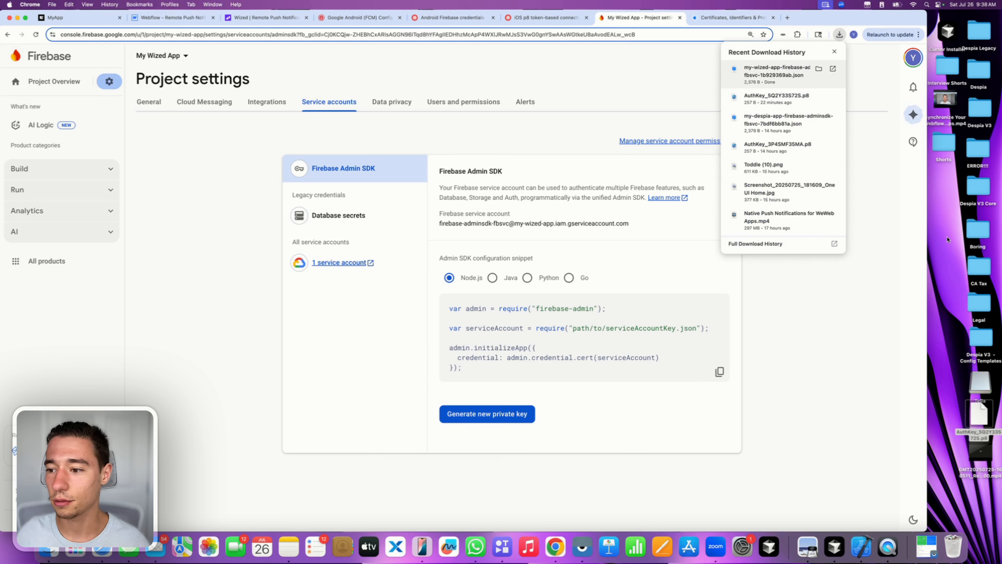
left_click(811, 302)
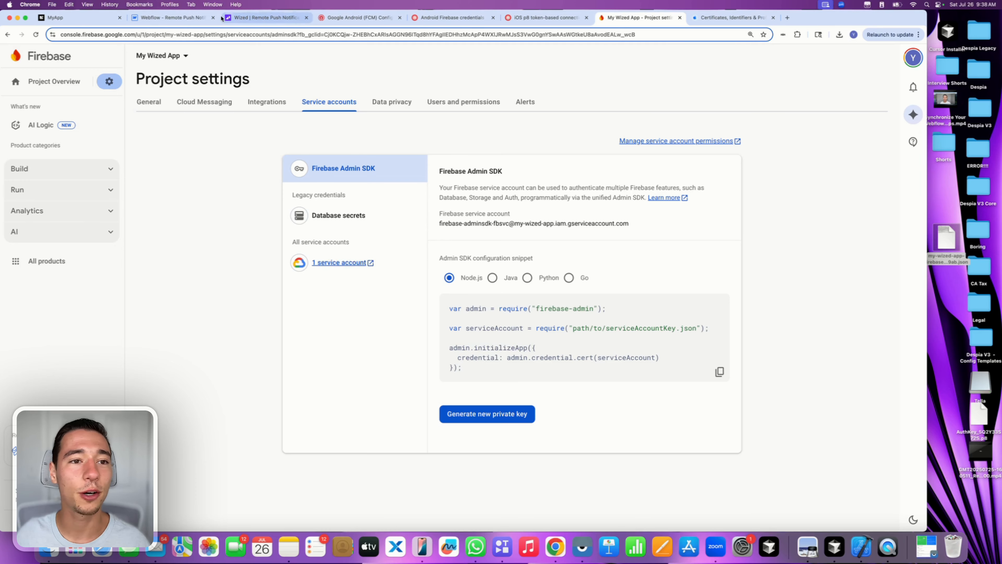
- Upload the service account JSON from the desktop as OneSignal's Android FCM credential and save
left_click(371, 20)
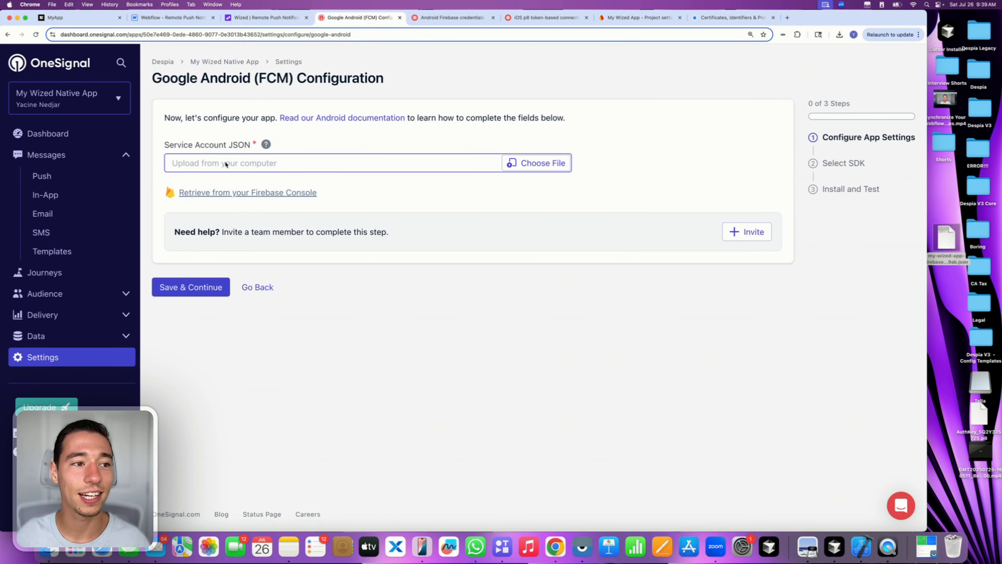
left_click(531, 163)
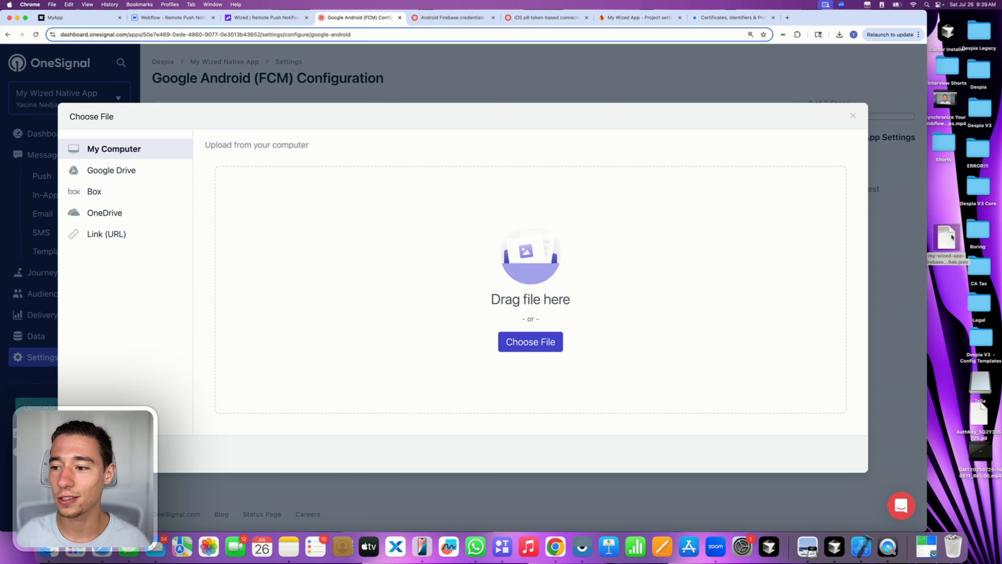
left_click_drag(952, 237, 565, 284)
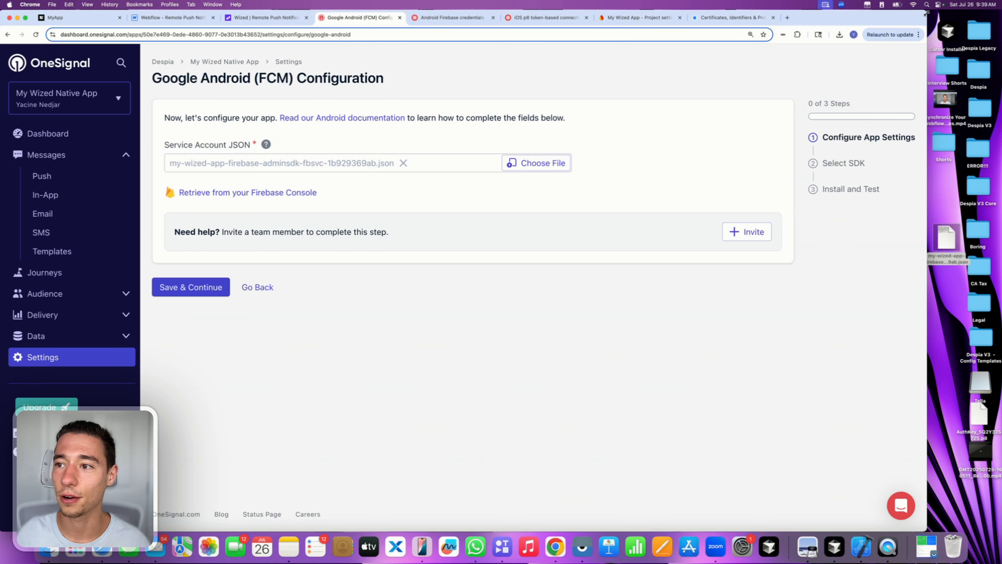
left_click_drag(924, 17, 1001, 16)
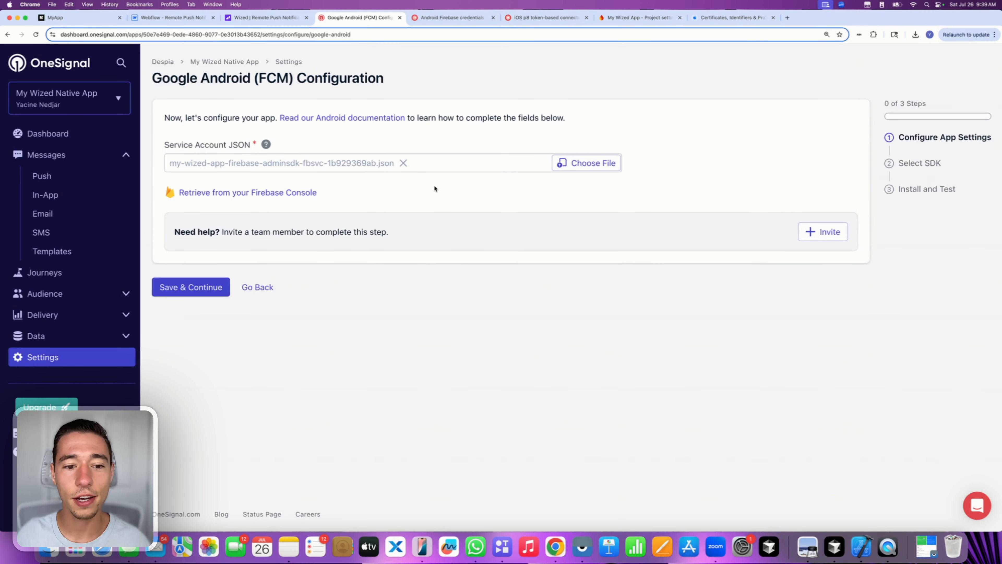
left_click(201, 288)
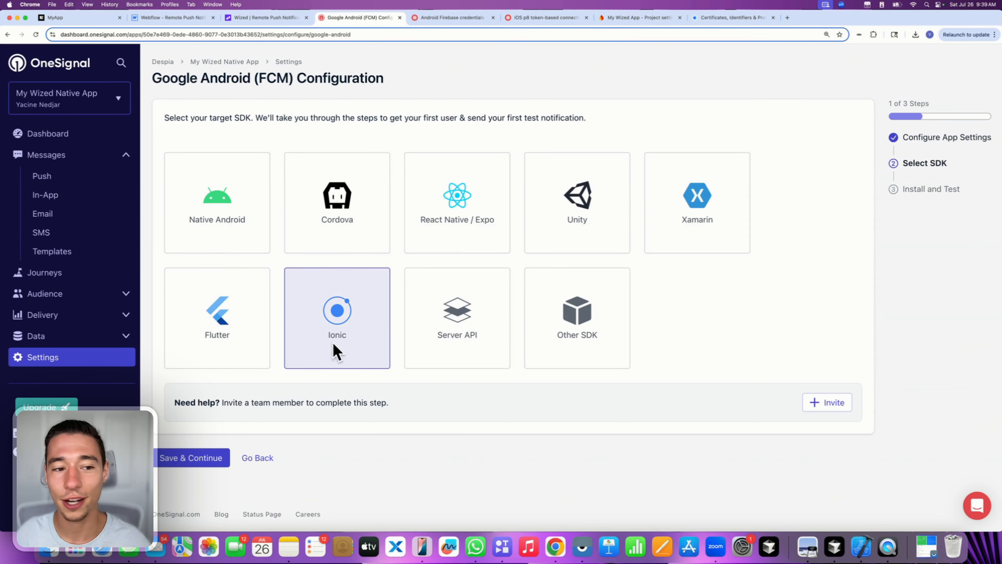
- Select Native Android as the SDK, then copy the OneSignal App ID
left_click(220, 183)
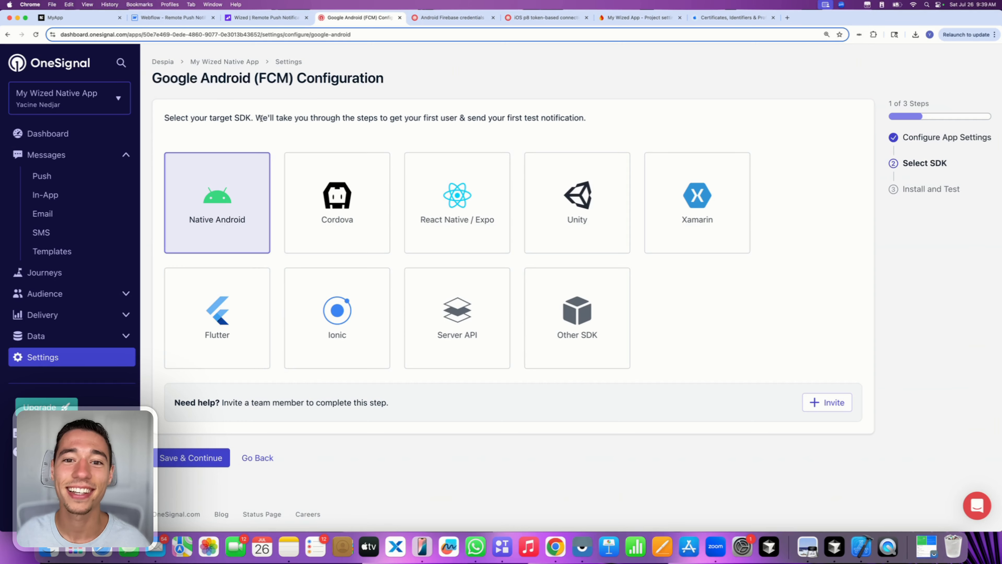
left_click(189, 455)
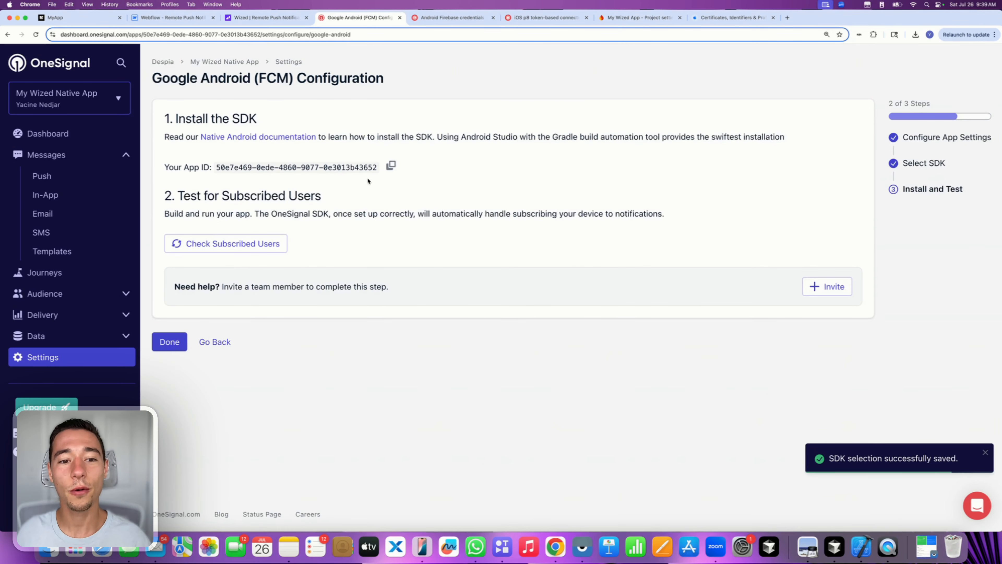
left_click_drag(211, 168, 331, 178)
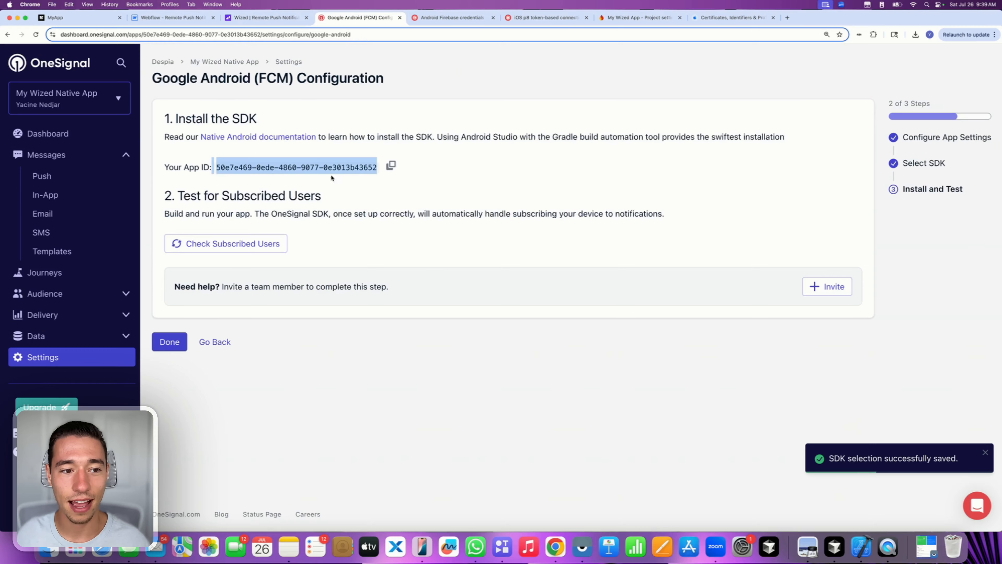
left_click(390, 165)
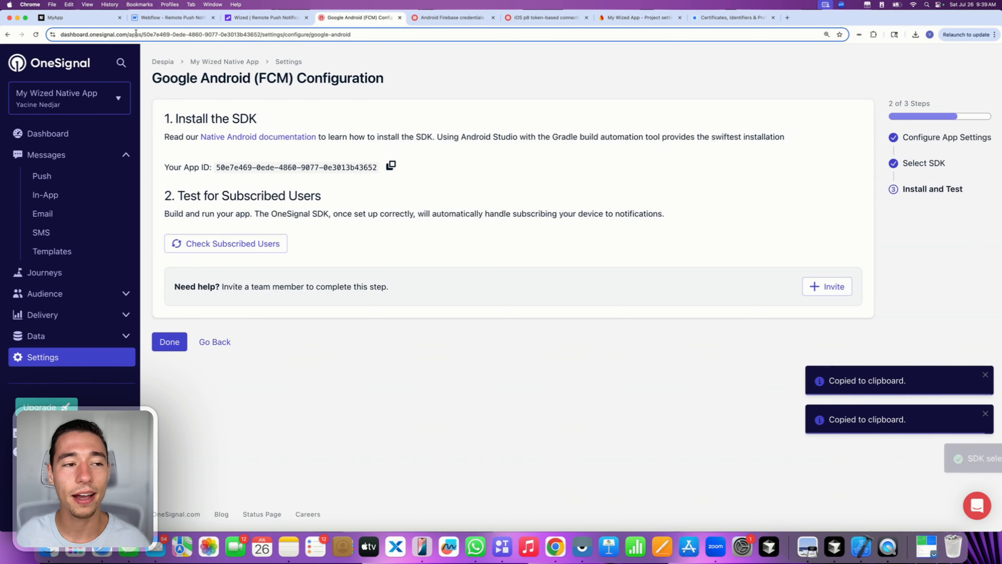
- Paste the OneSignal App ID into Despia's Android Application ID, then run OneSignal's subscribed-user check
left_click(59, 19)
double_click(87, 261)
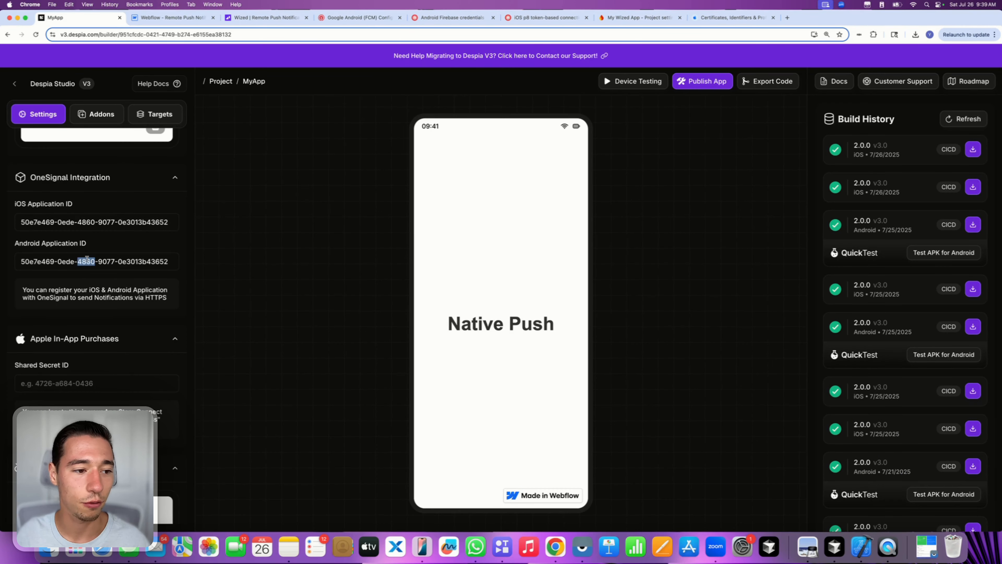
key("super+a")
key("super+v")
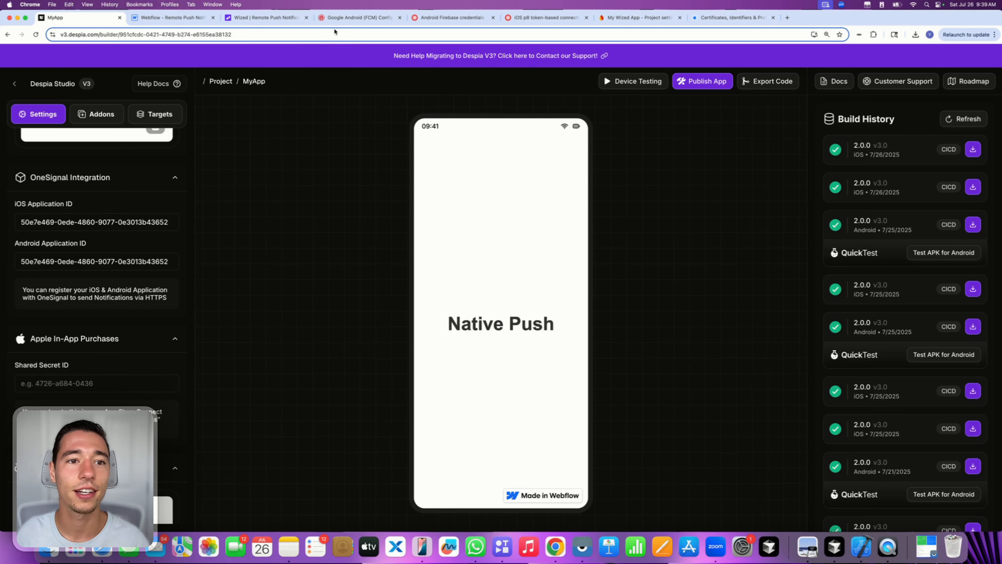
left_click(336, 17)
left_click(249, 244)
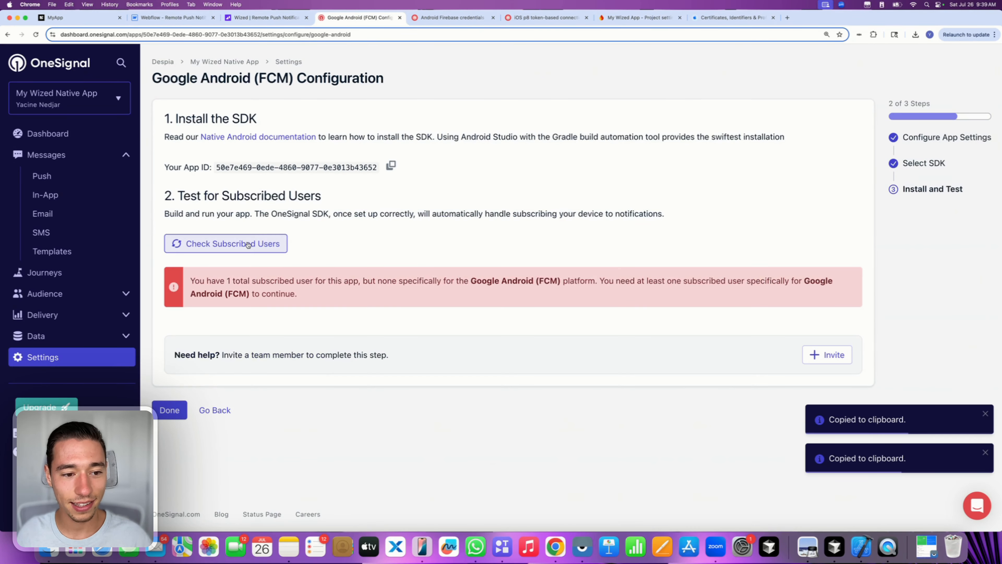
- Read the missing Android subscriber error, then open Publish App for MyApp in Despia Studio
triple_click(272, 292)
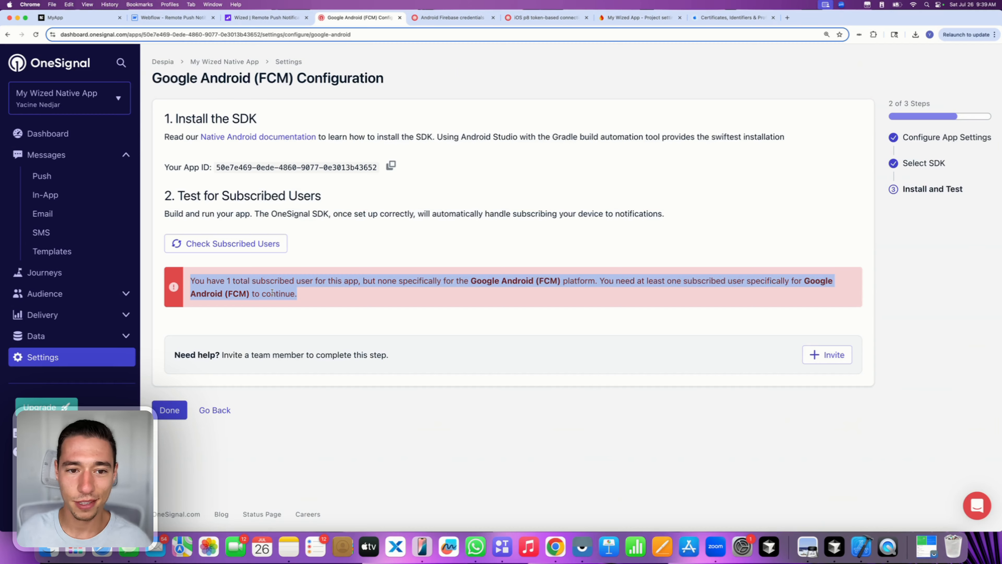
left_click(87, 20)
left_click(710, 83)
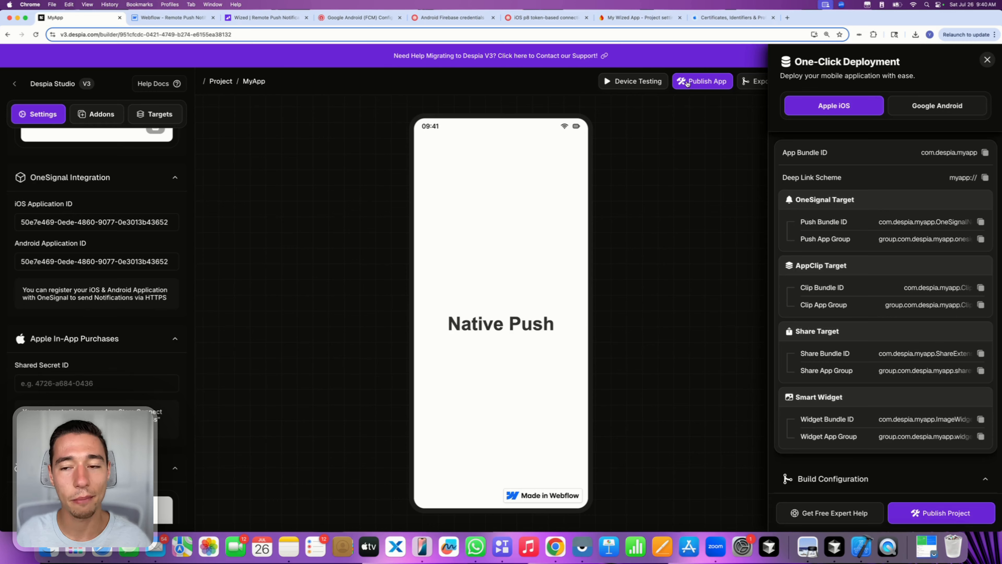
- Switch the deployment target to Google Android and publish the 2.0.0 Android build
left_click(937, 106)
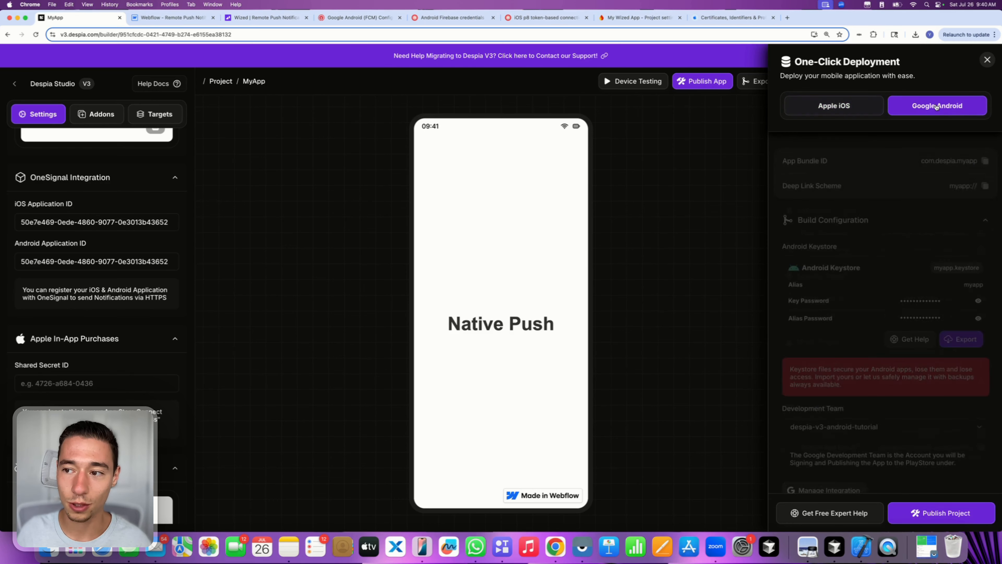
left_click(933, 514)
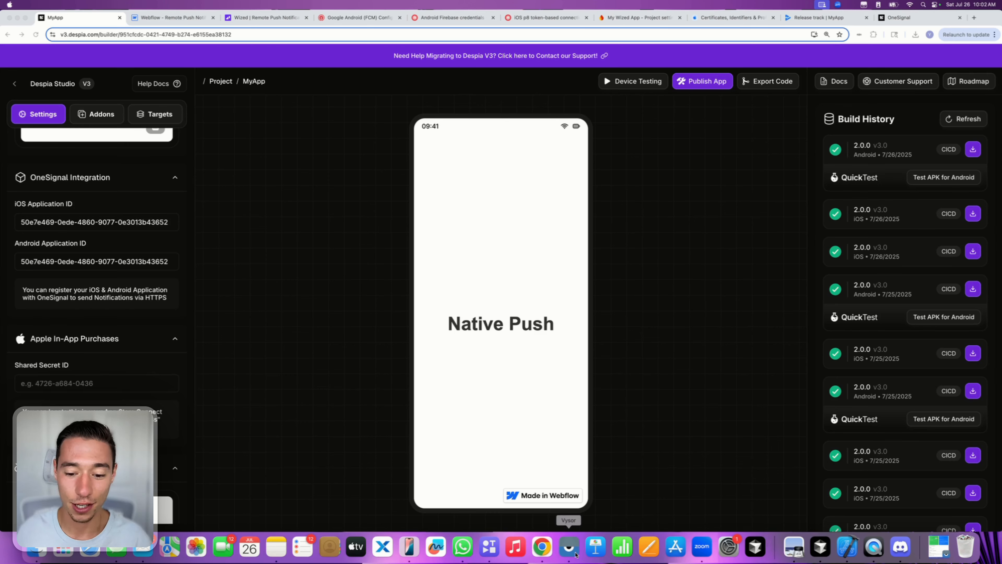
- Open the newly installed MyApp from Google Play on the mirrored phone, then relaunch it from the home screen
left_click(570, 546)
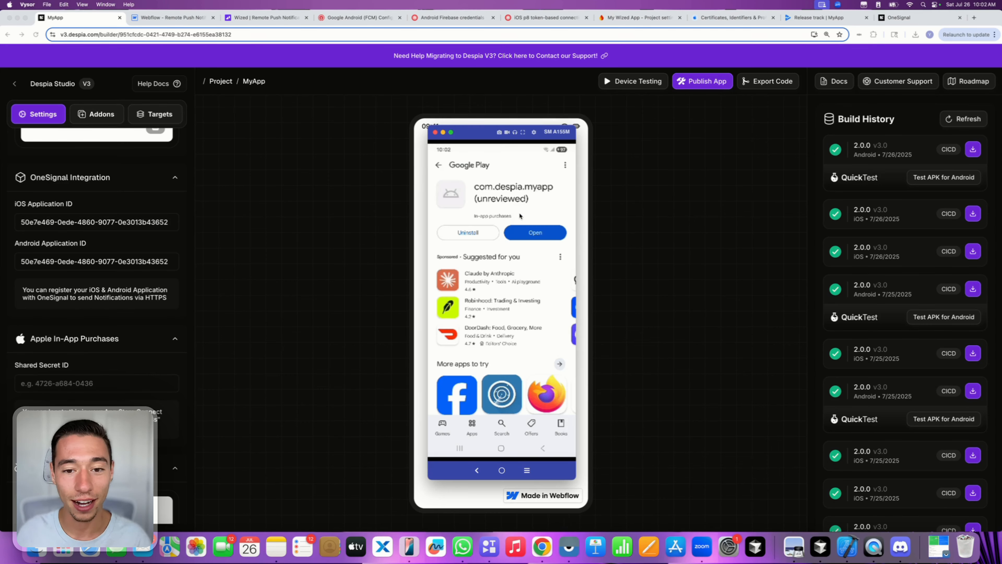
left_click(523, 232)
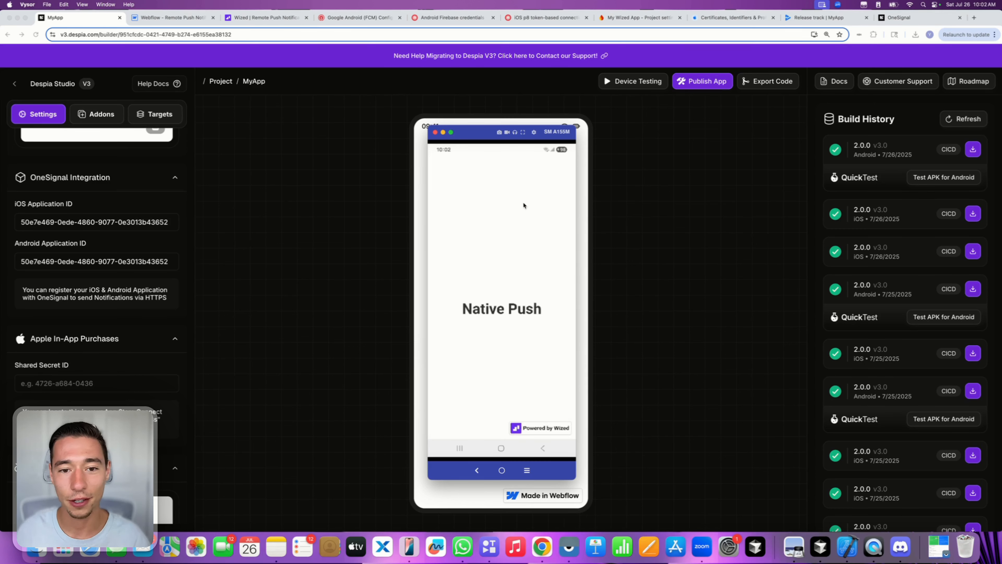
left_click(502, 448)
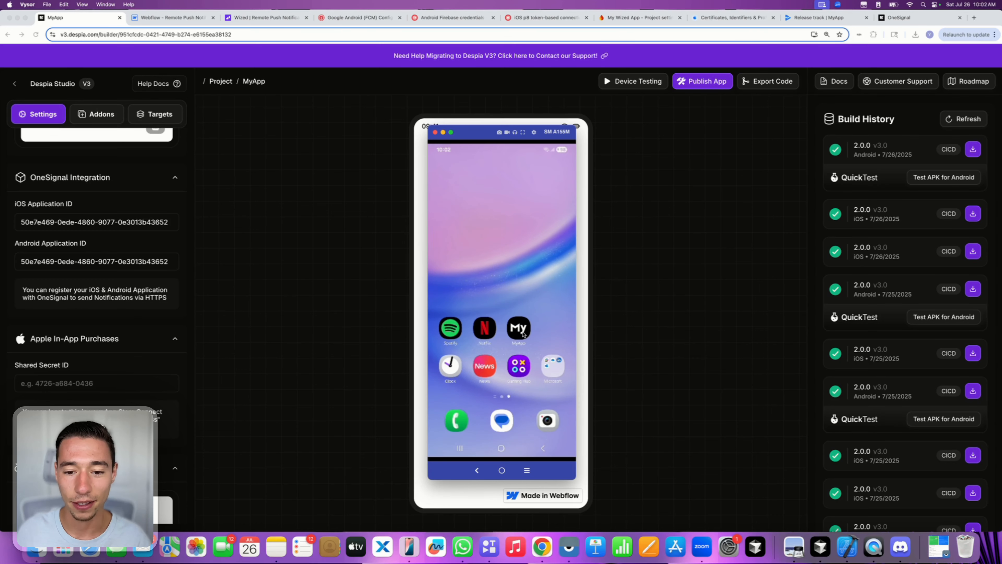
left_click(521, 334)
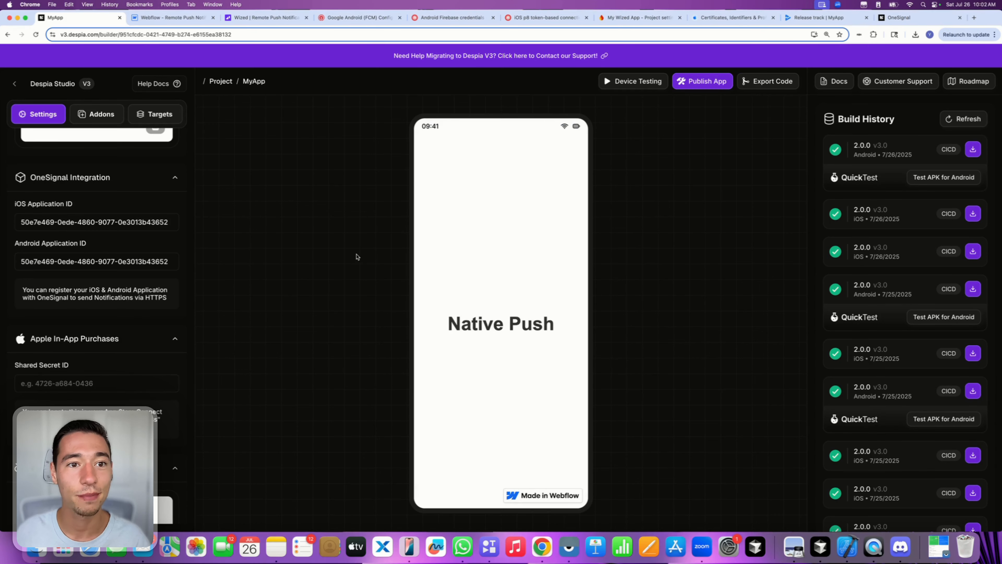
left_click(354, 17)
- Select and read the subscriber error message on the FCM Install and Test page
left_click(370, 262)
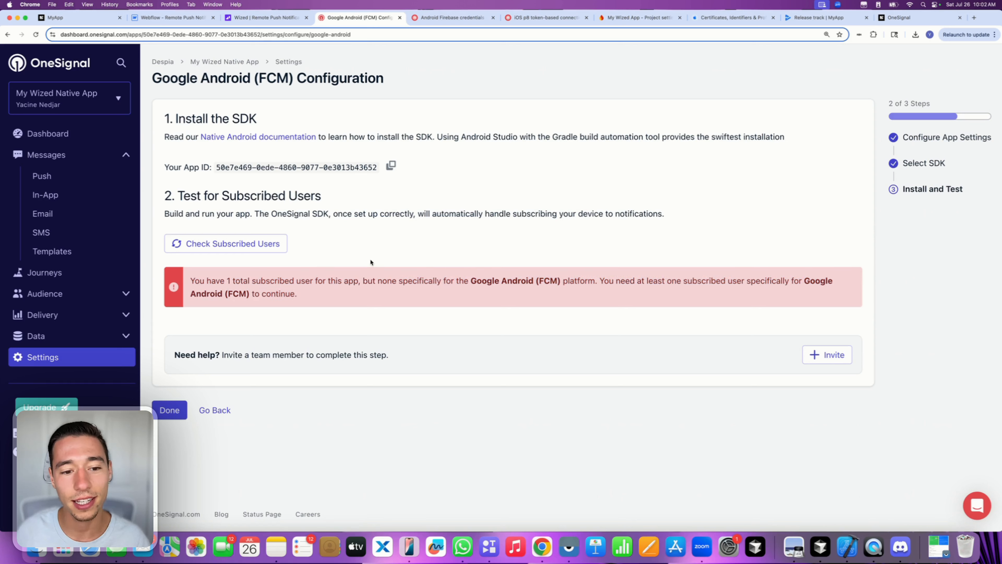
left_click_drag(191, 277, 311, 299)
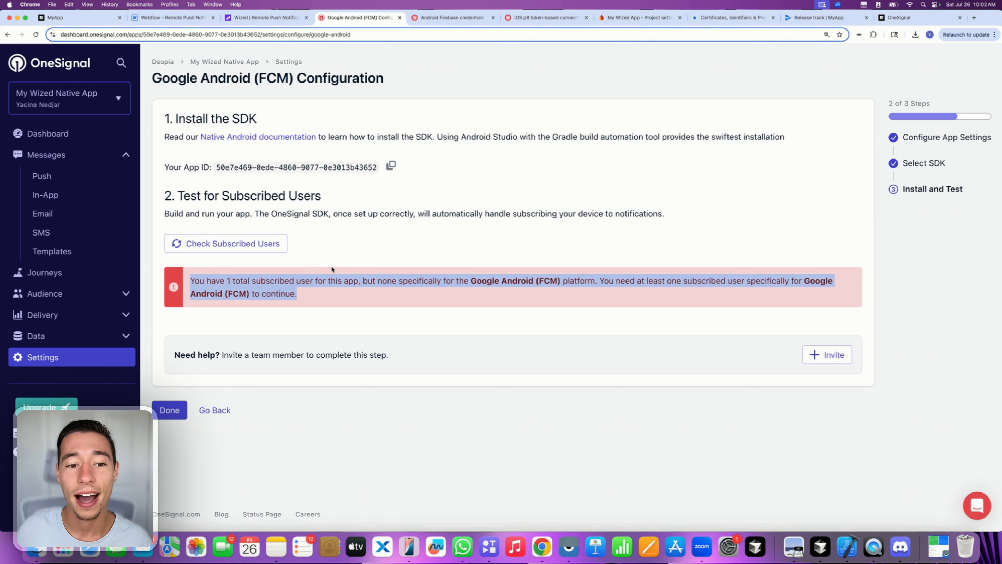
left_click(338, 263)
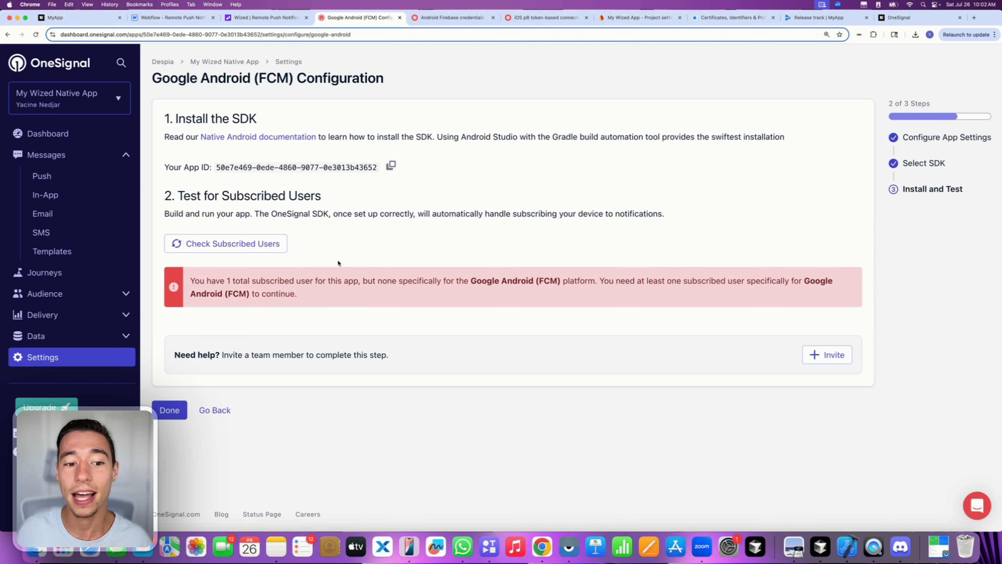
double_click(278, 295)
left_click(338, 290)
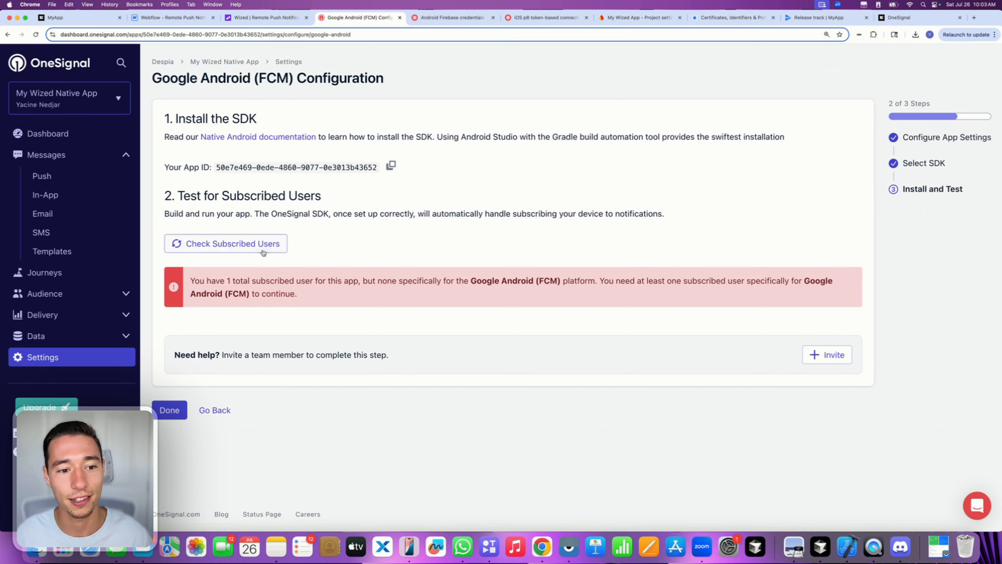
- Recheck subscribed Android users and highlight the 'no longer receiving notifications' error line
left_click(259, 241)
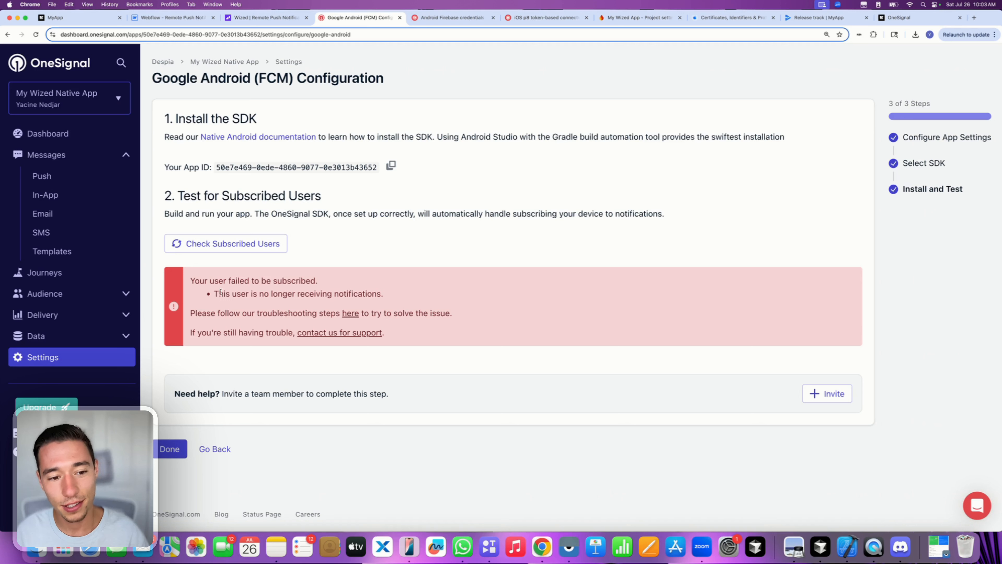
mouse_move(216, 291)
left_mouse_down()
mouse_move(434, 300)
mouse_move(203, 296)
left_mouse_up()
left_click(385, 294)
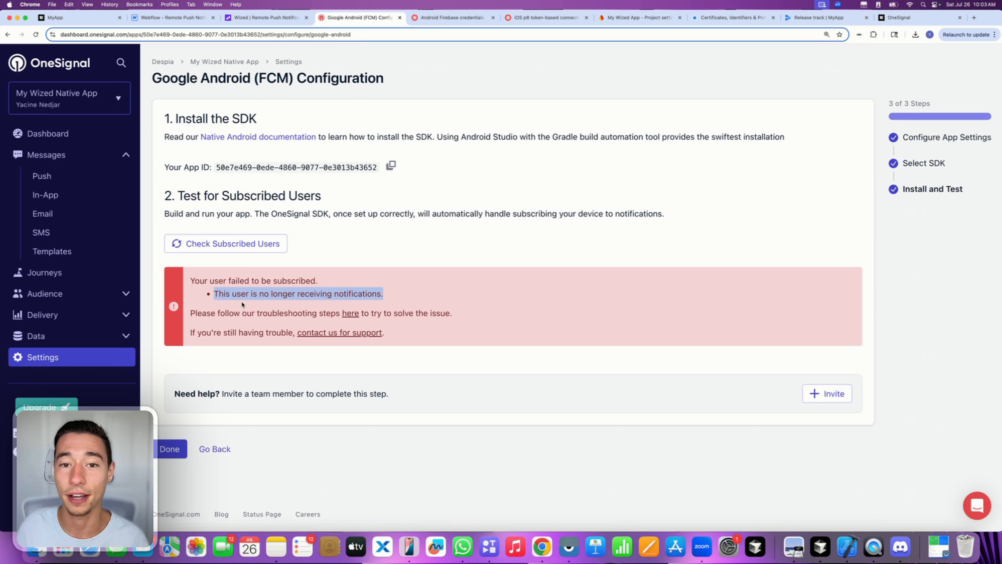
left_click(231, 294)
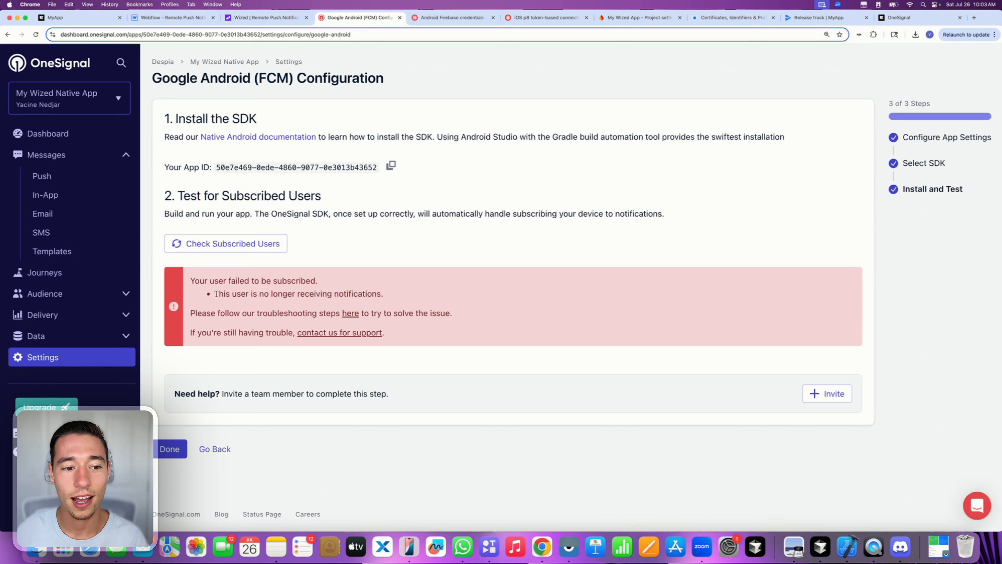
left_click_drag(215, 293, 402, 298)
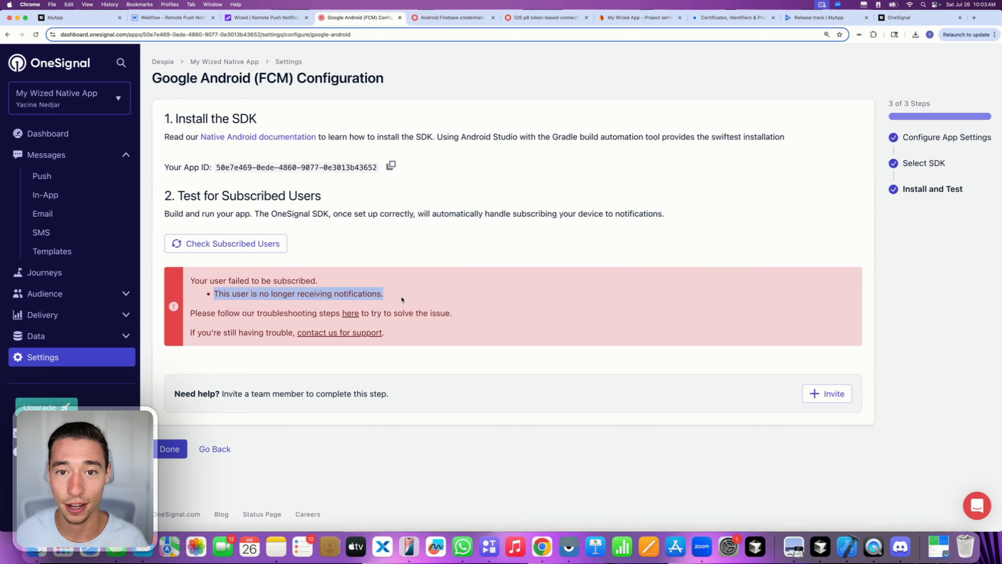
- Finish the Android FCM setup and go to the Messages > Push list
left_click(173, 449)
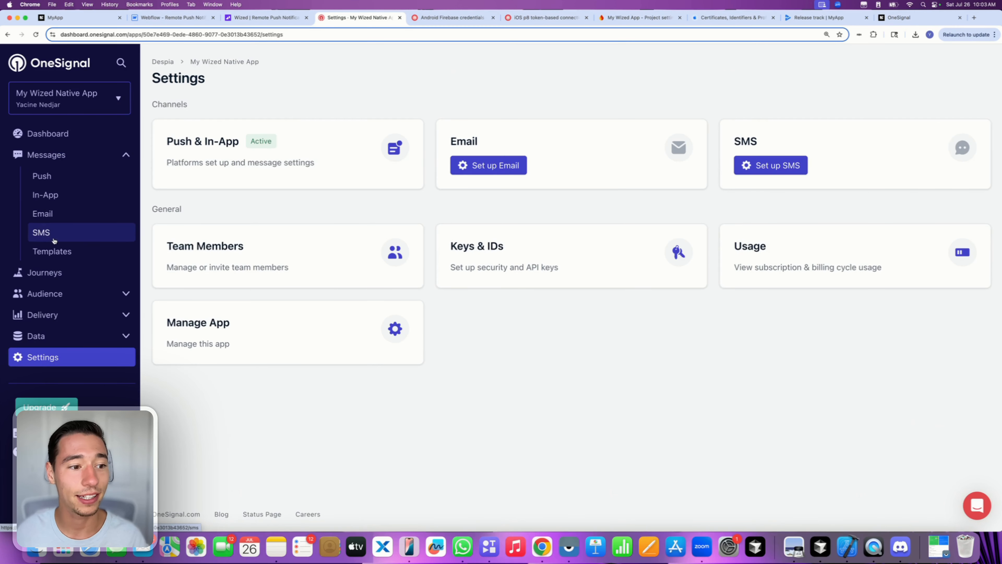
left_click(569, 546)
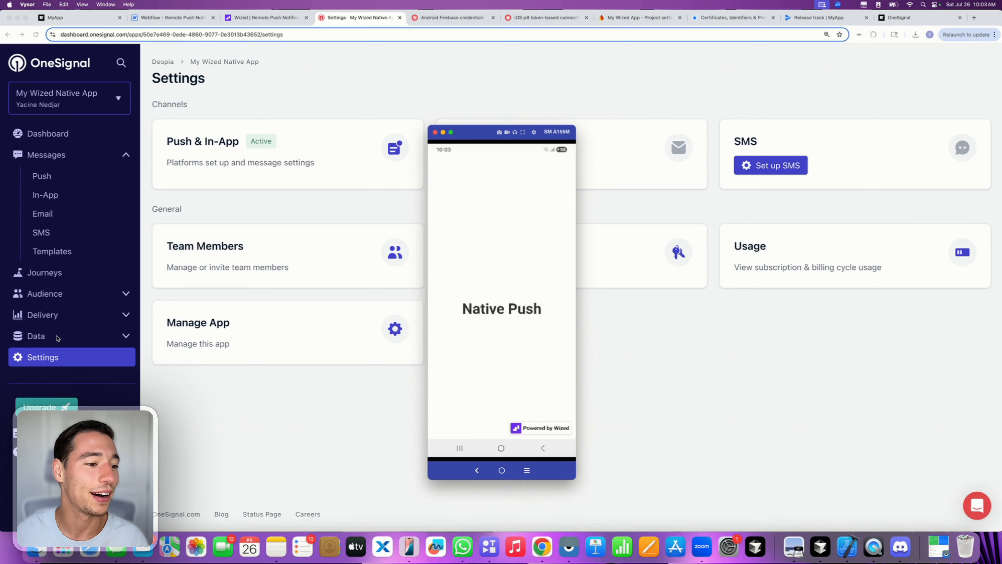
left_click(69, 176)
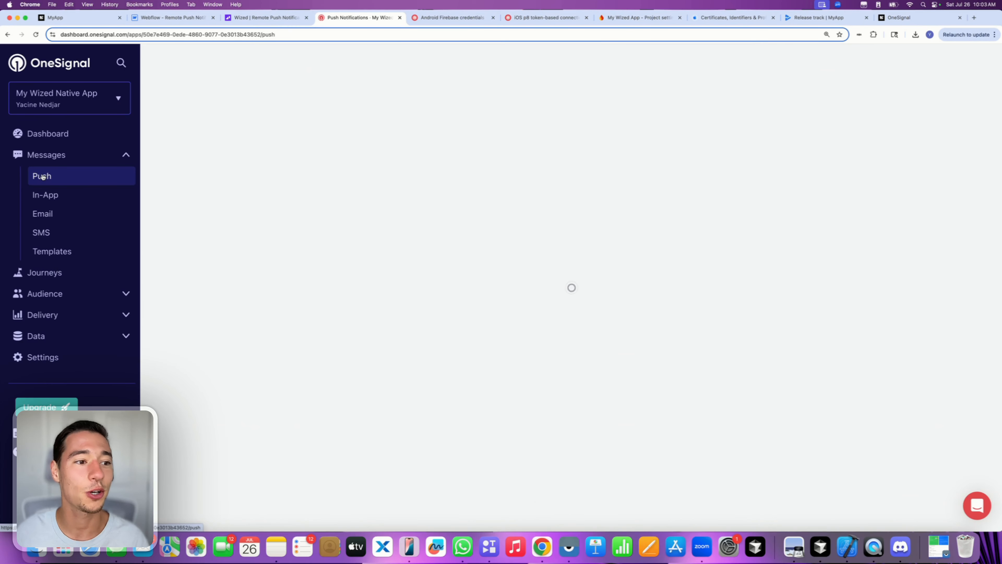
left_click(942, 65)
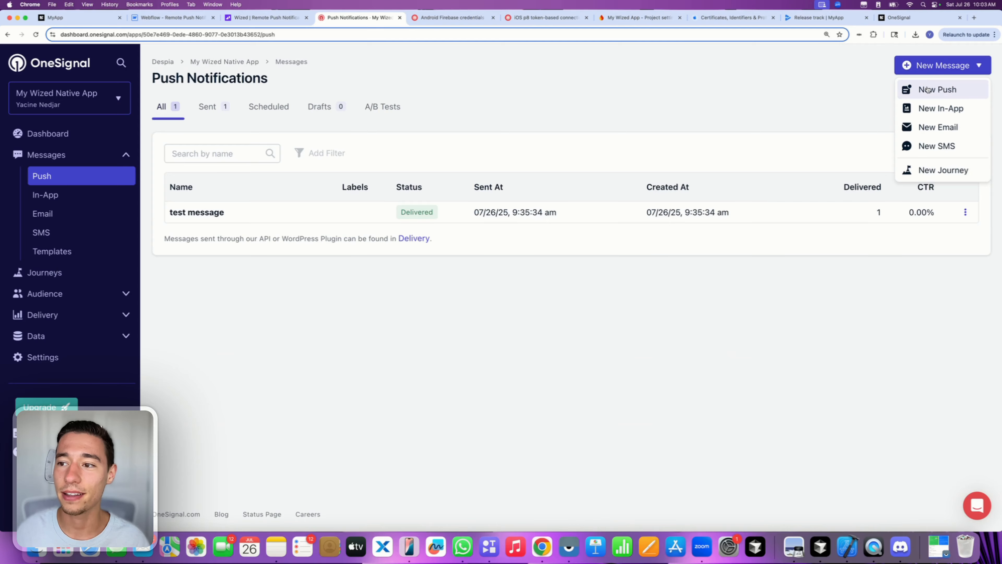
left_click(947, 87)
left_click(240, 213)
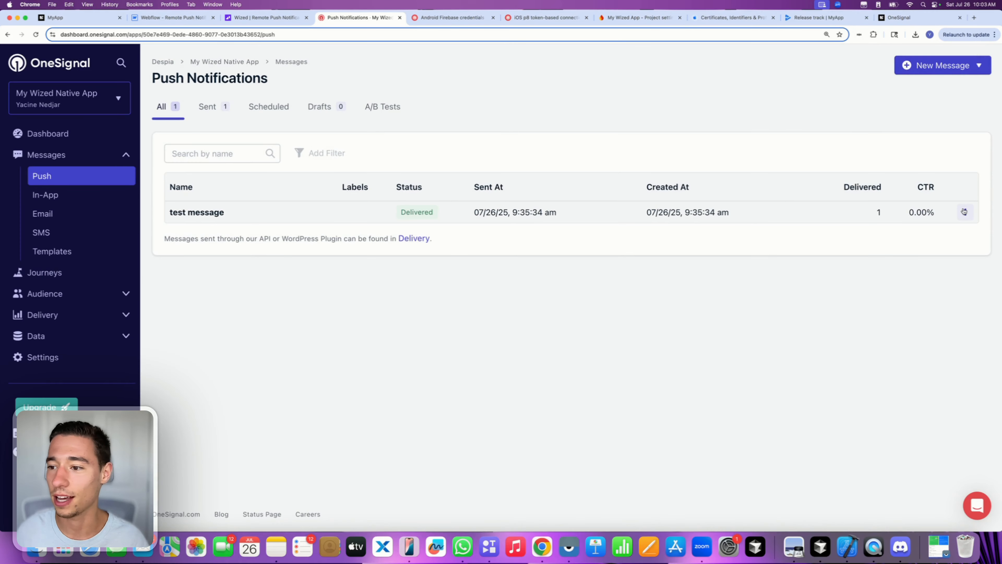
- Duplicate the earlier test message, review it, and send the Wized Native App push now
left_click(966, 212)
left_click(891, 255)
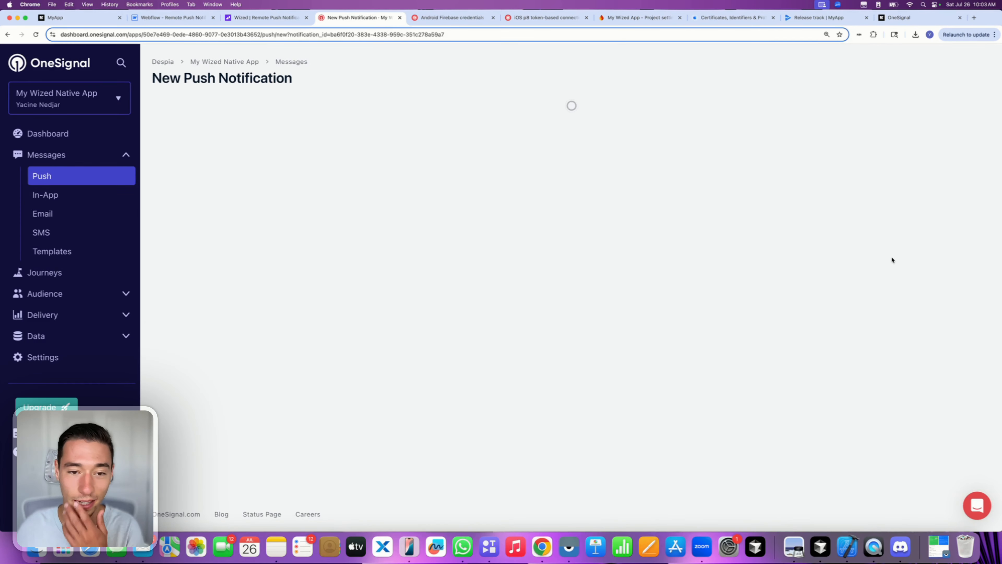
scroll(494, 331, "down", 15)
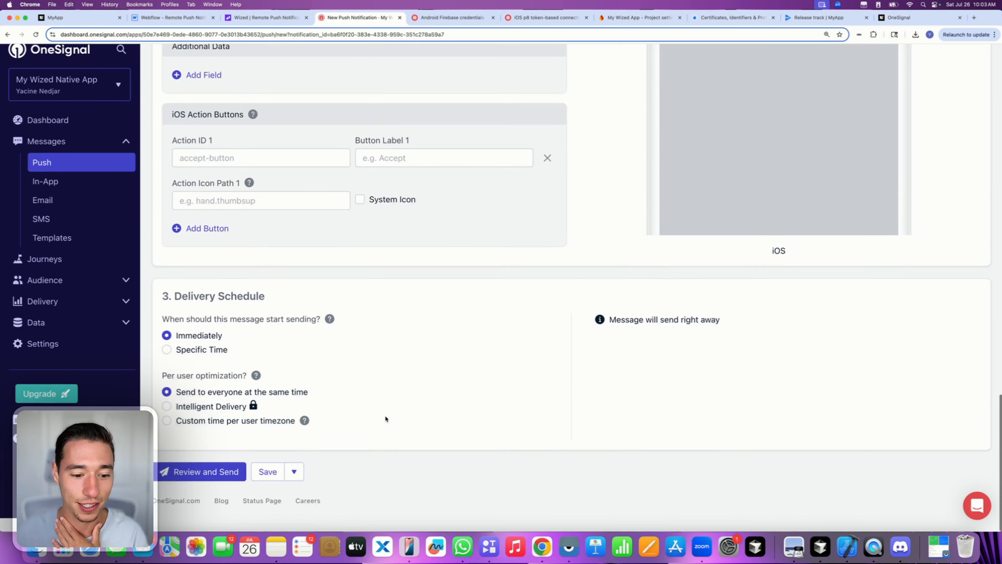
left_click(202, 482)
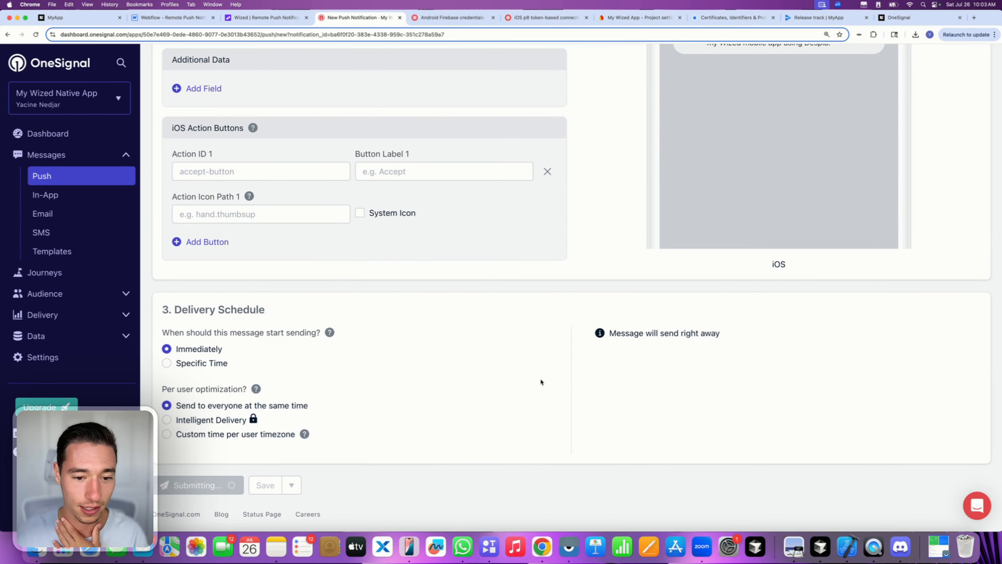
left_click(681, 405)
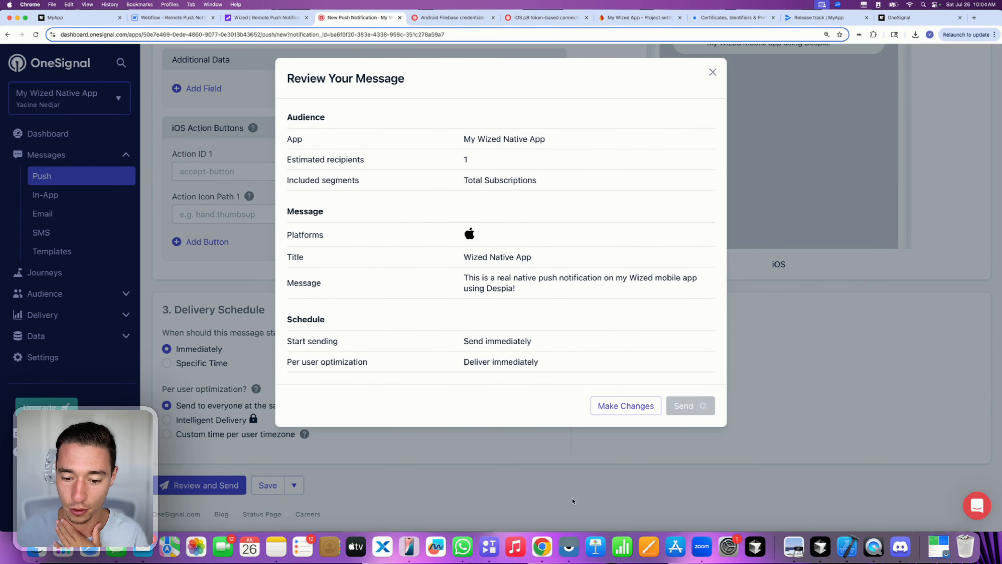
left_click(569, 546)
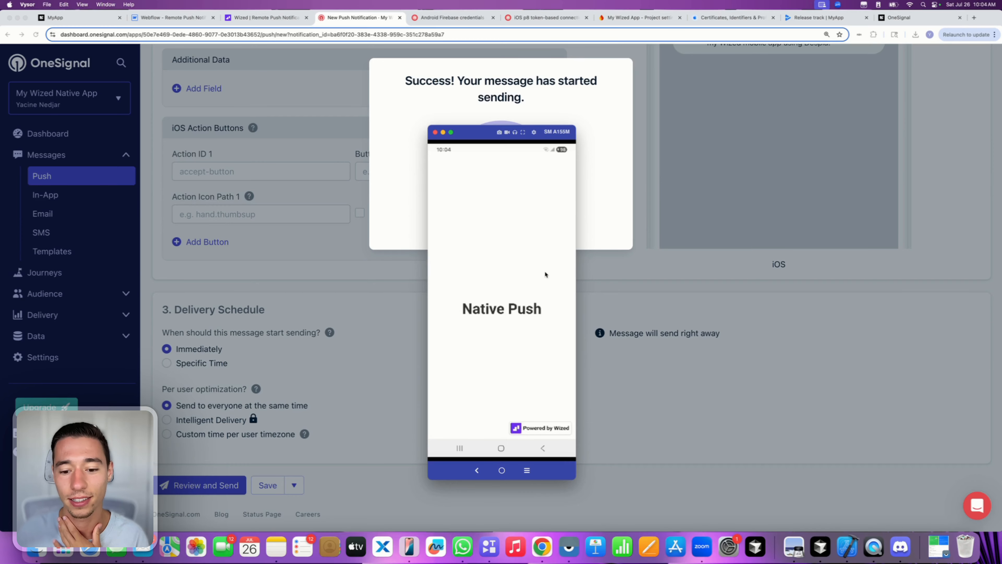
- Check the phone's notification shade for the push and open MyApp
left_click(502, 470)
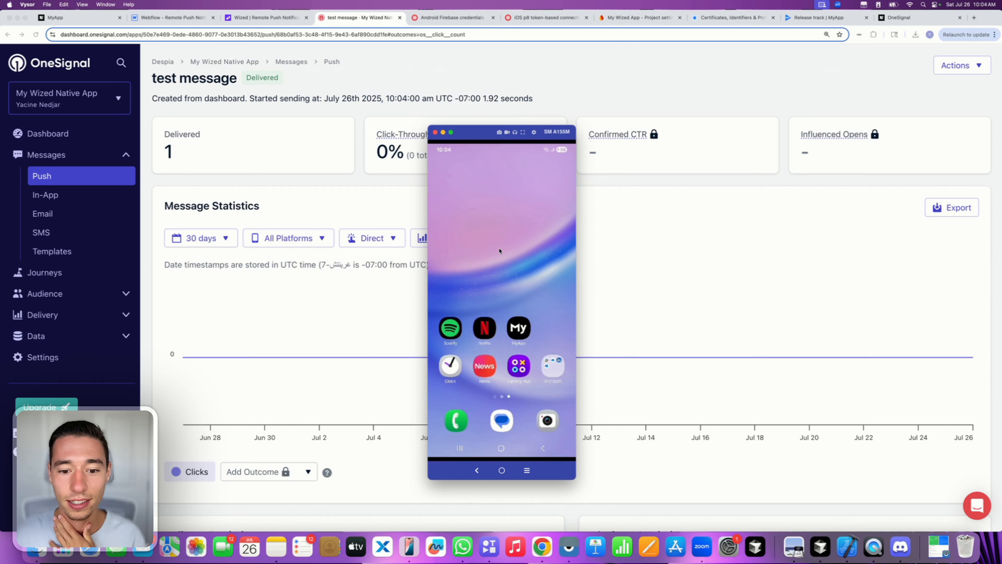
left_click_drag(433, 163, 528, 182)
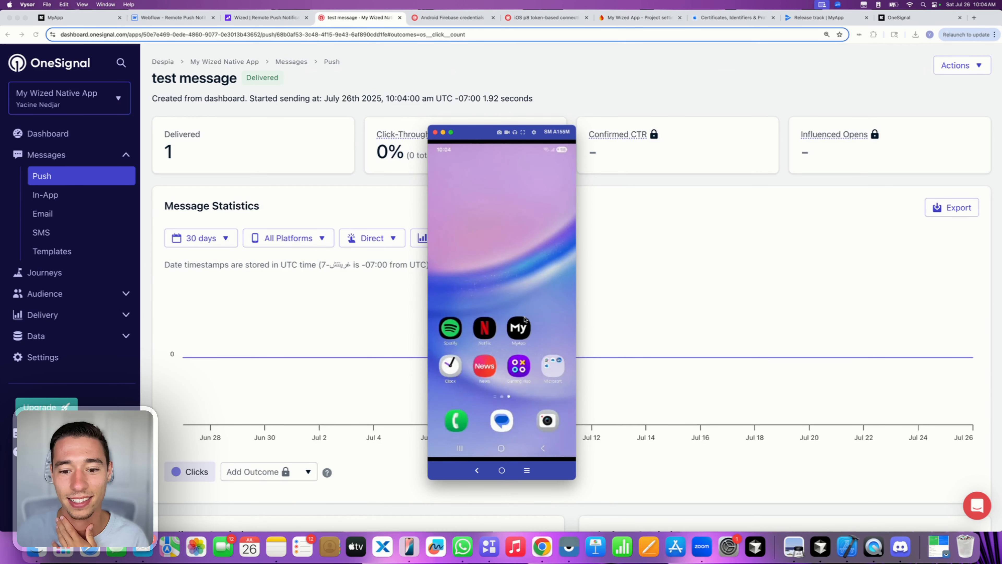
left_click(519, 328)
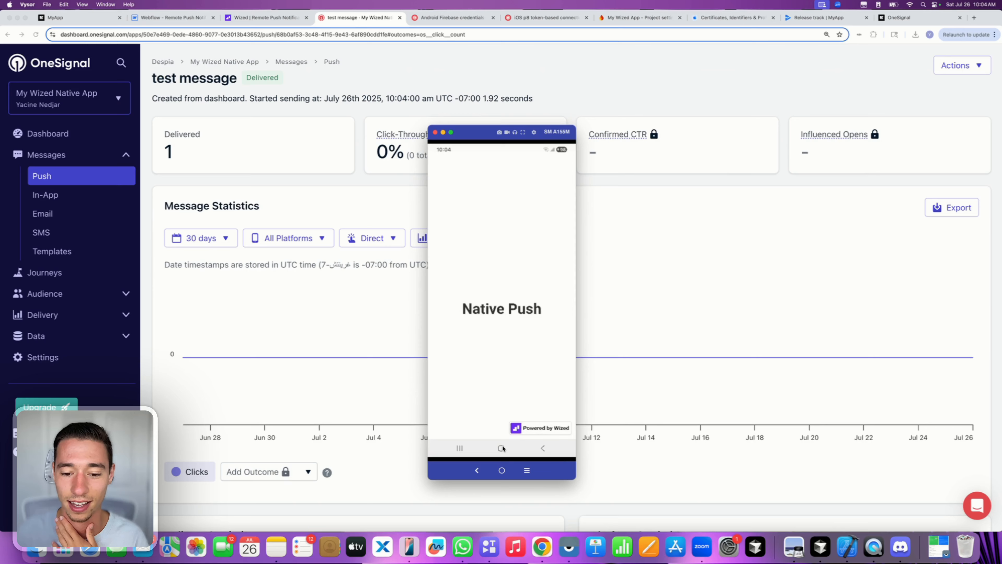
- Clear MyApp and Google Play from recent apps, then relaunch MyApp to its Native Push screen
left_click(501, 470)
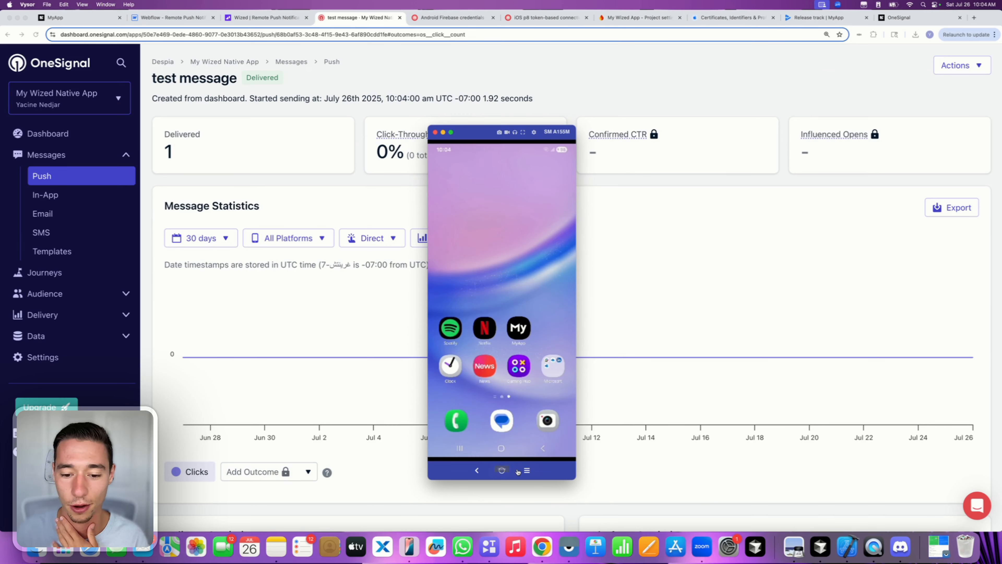
left_click(527, 470)
left_click_drag(521, 297, 521, 204)
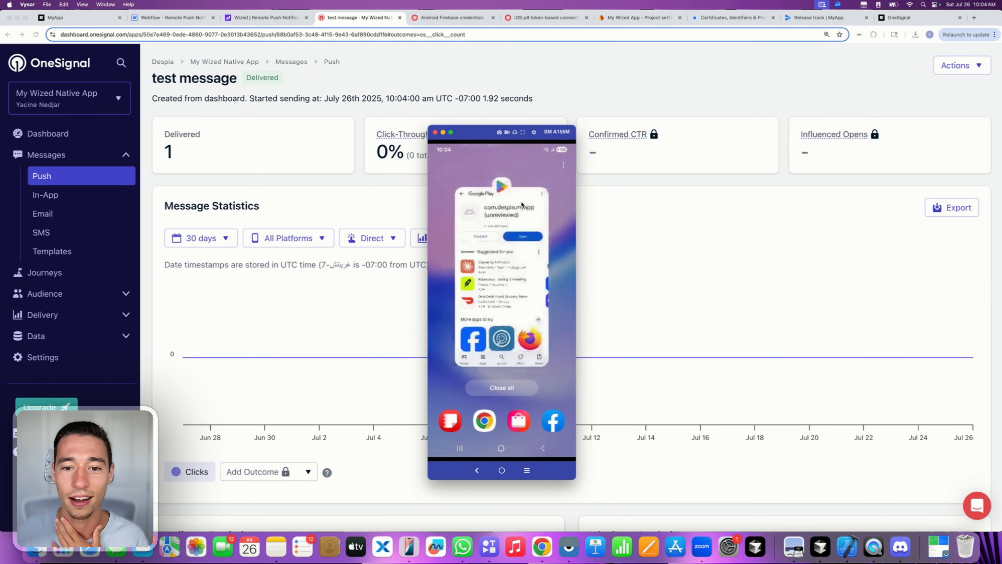
left_click_drag(523, 273, 536, 177)
left_click_drag(516, 306, 518, 140)
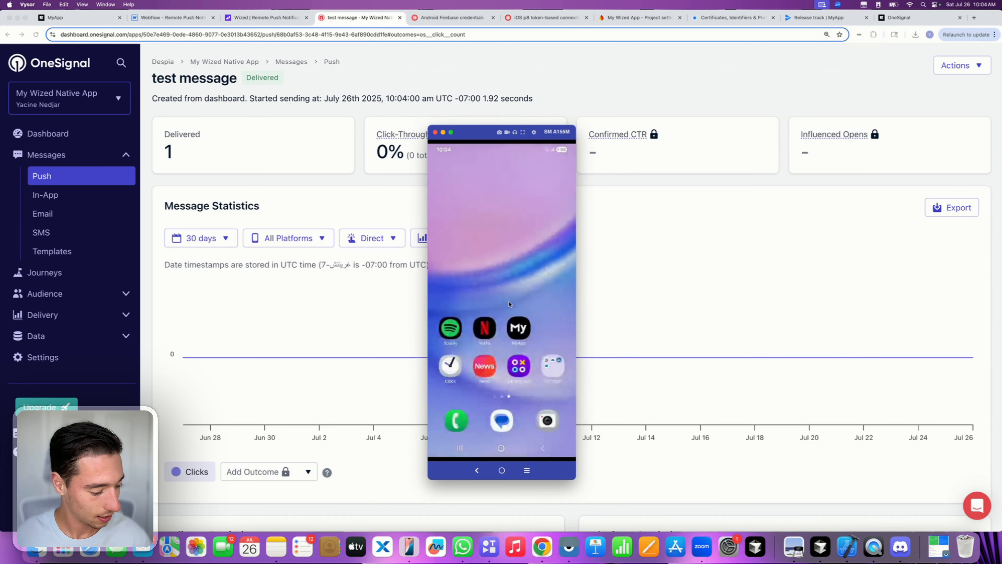
left_click(520, 327)
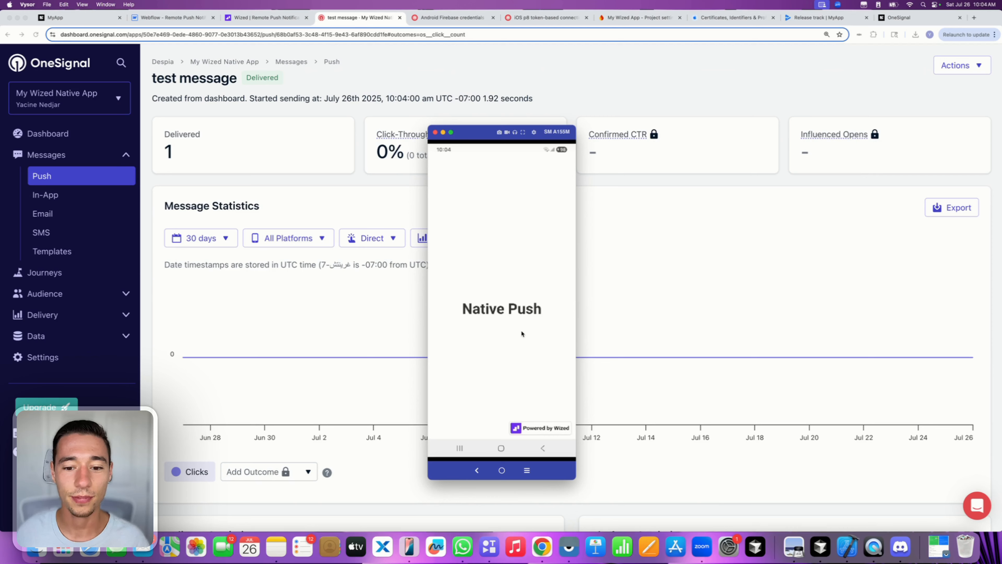
- Browse Audience > Users in OneSignal and view the second user's record
left_click(353, 212)
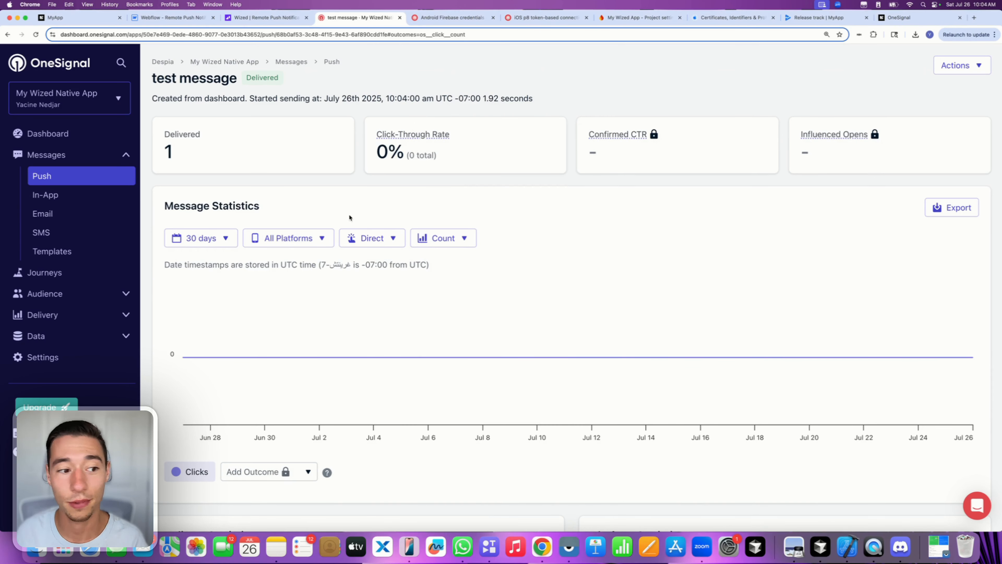
left_click(43, 292)
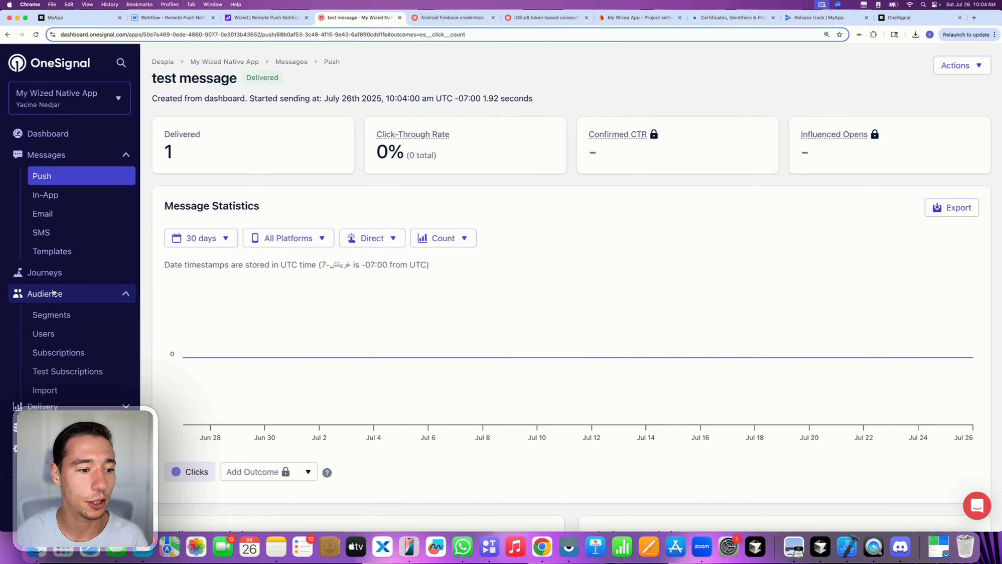
left_click(44, 335)
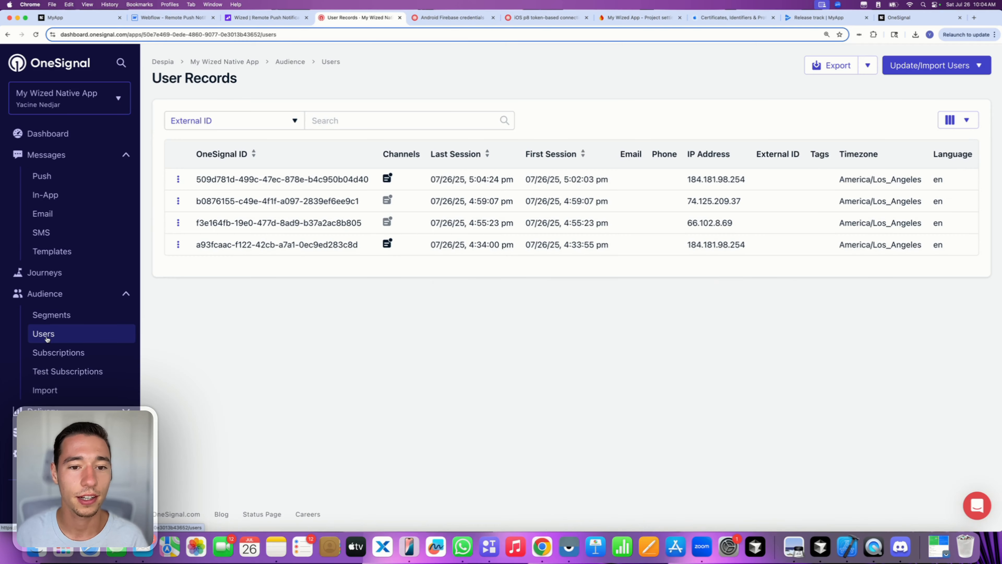
left_click(386, 201)
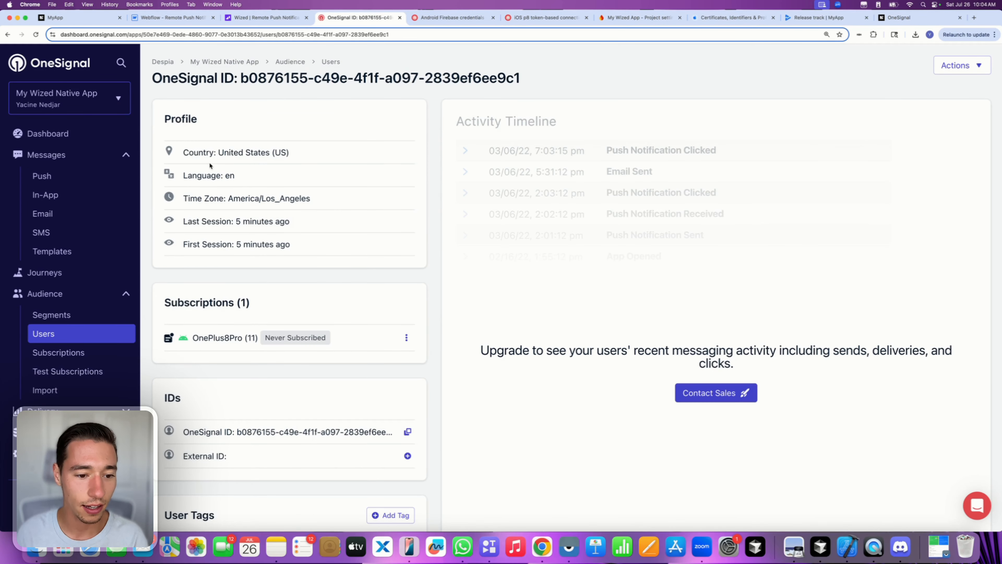
left_click(9, 35)
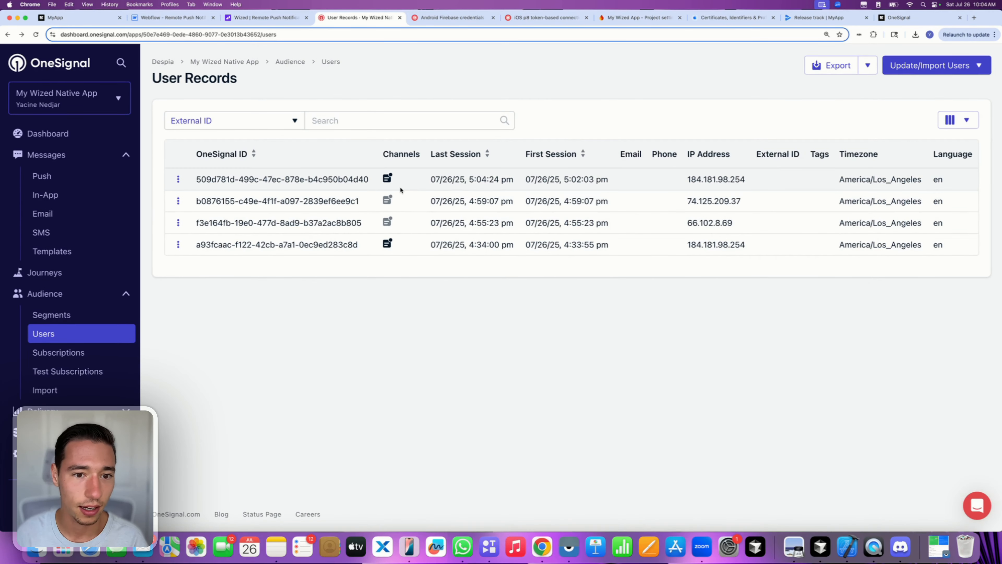
- Open Audience > Subscriptions, showing the Samsung Galaxy A15 as subscribed
mouse_move(569, 181)
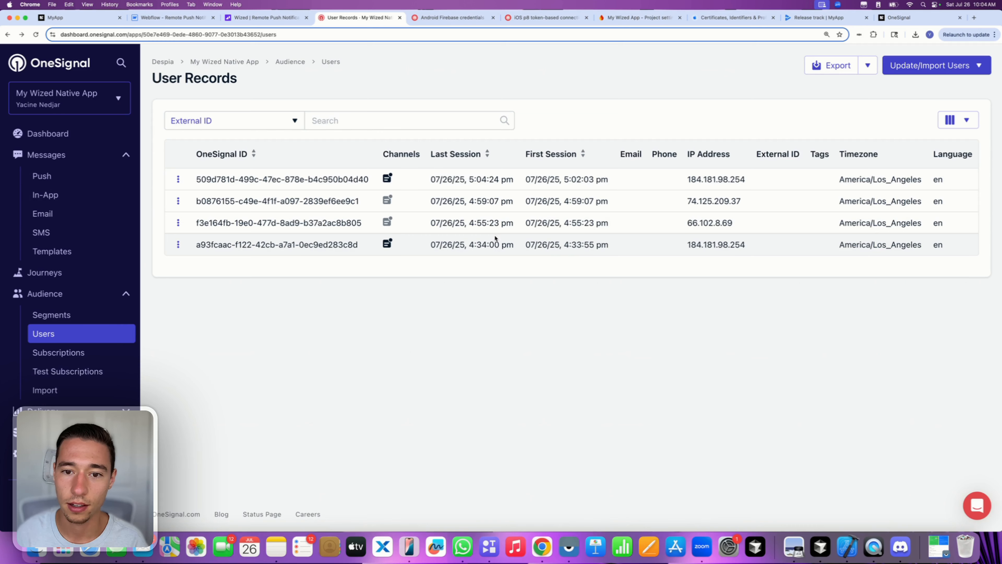
mouse_move(498, 185)
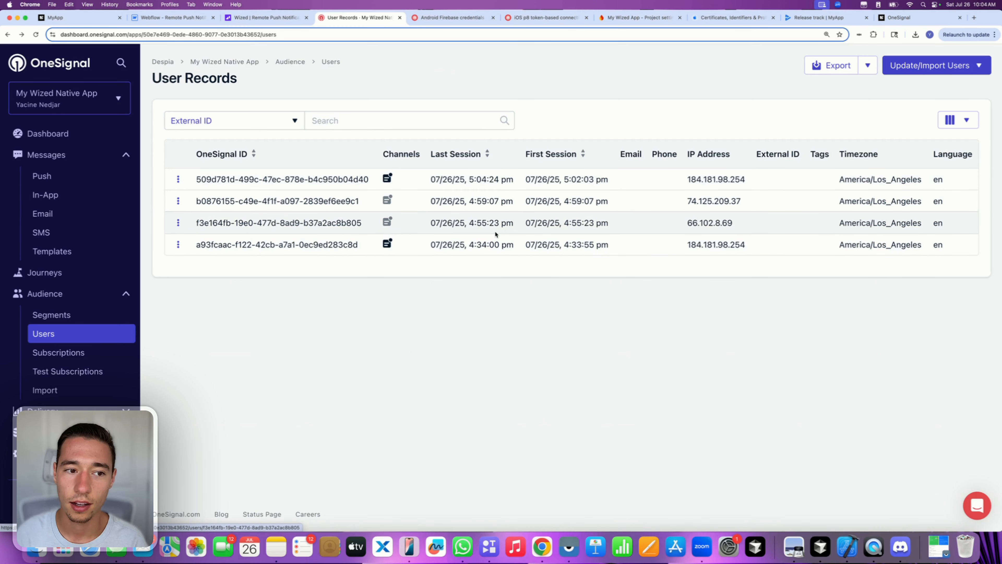
left_click(70, 353)
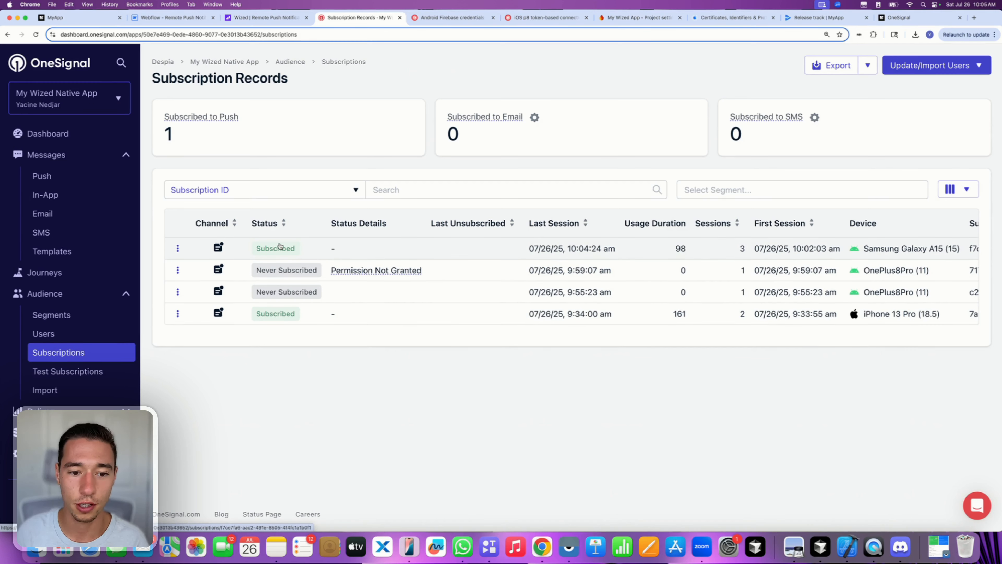
mouse_move(359, 274)
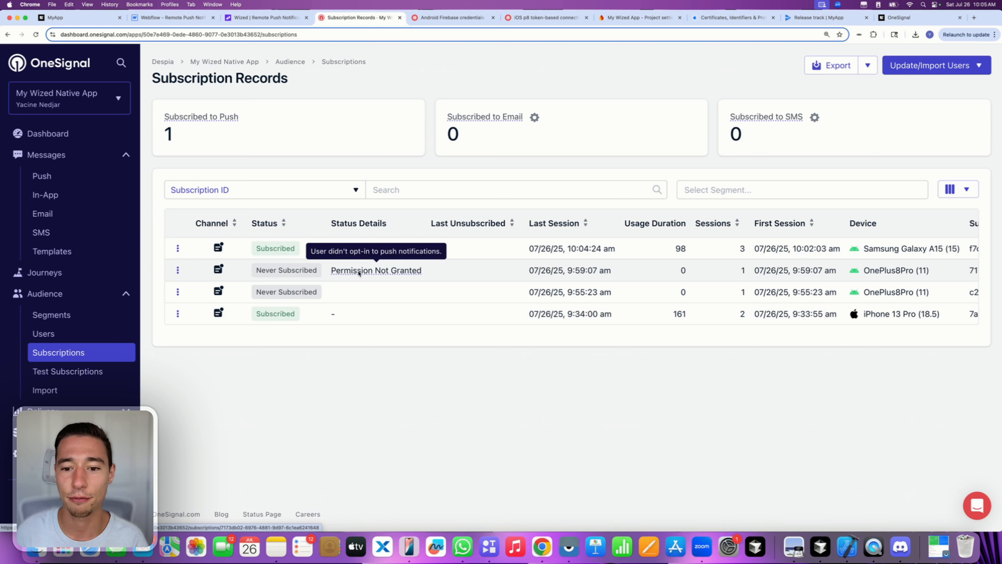
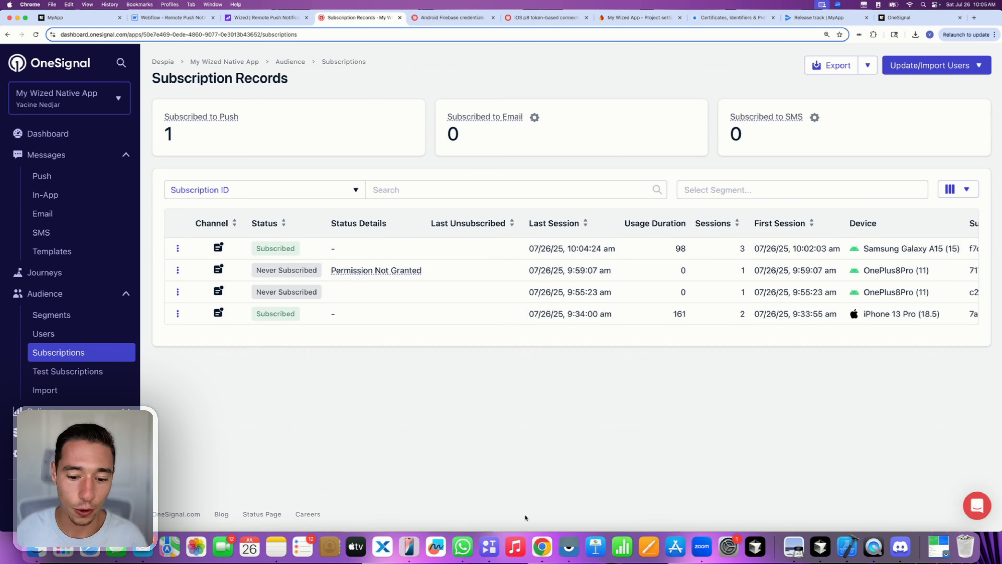
- Check the mirrored phone in Vysor, then return to OneSignal's subscription records in Chrome
left_click(569, 547)
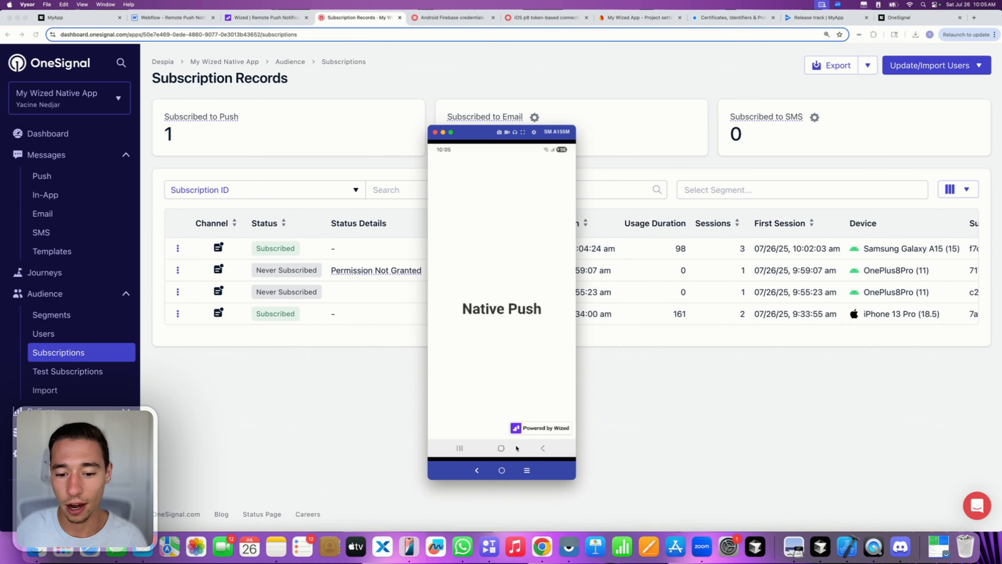
left_click(502, 449)
left_click(653, 441)
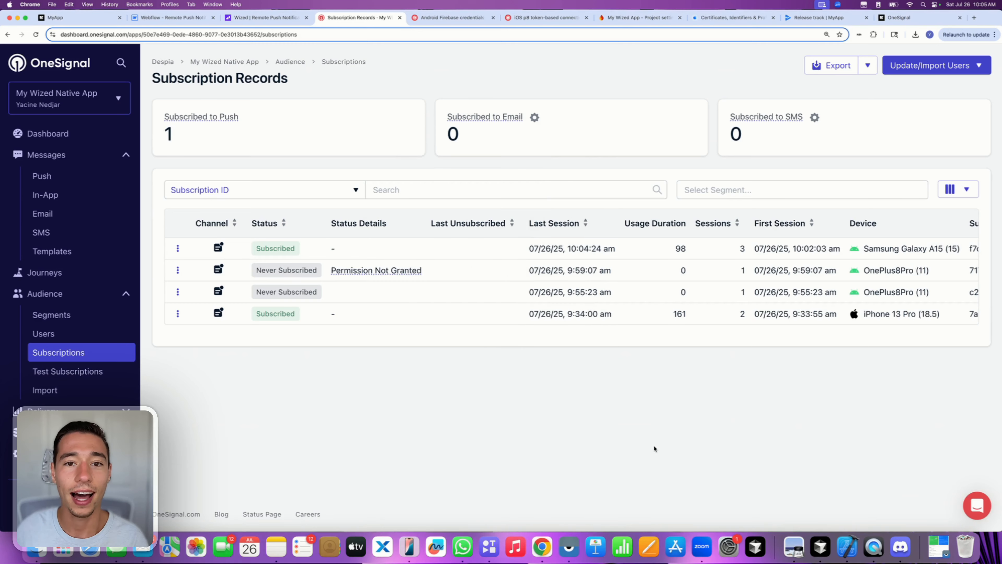
left_click(424, 18)
left_click(357, 17)
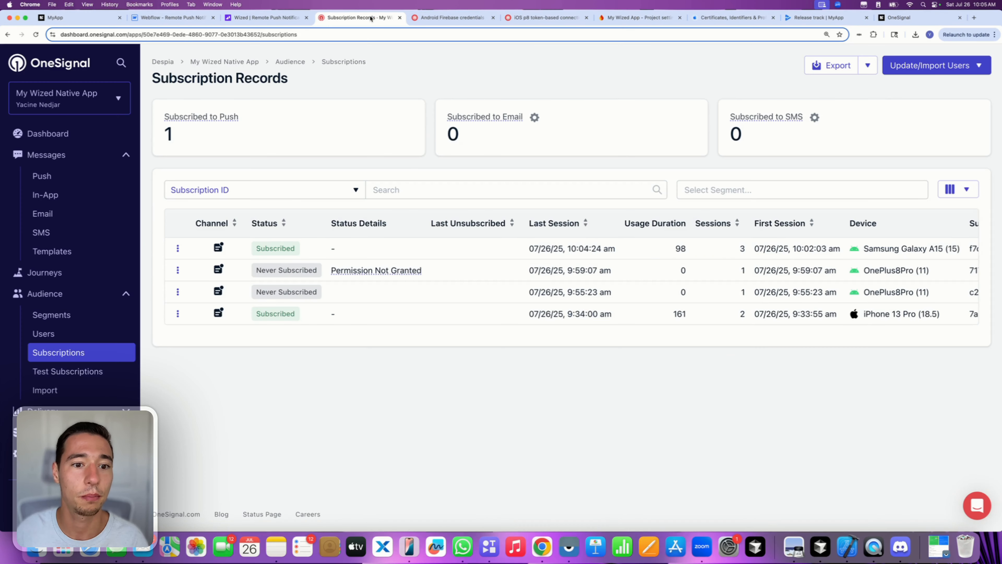
- Duplicate the 'test message' push from the Push list and send it to subscribers
left_click(42, 176)
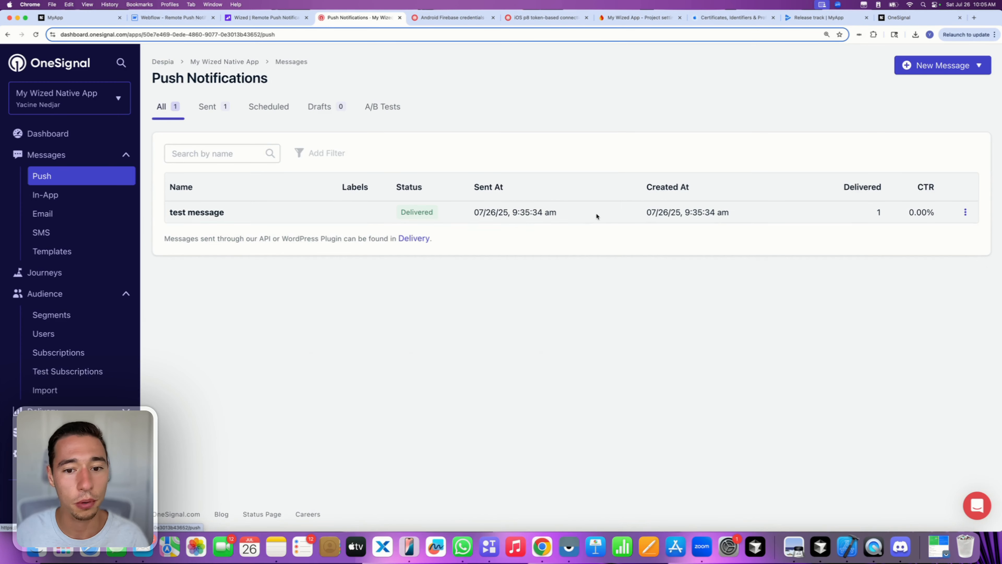
left_click(965, 213)
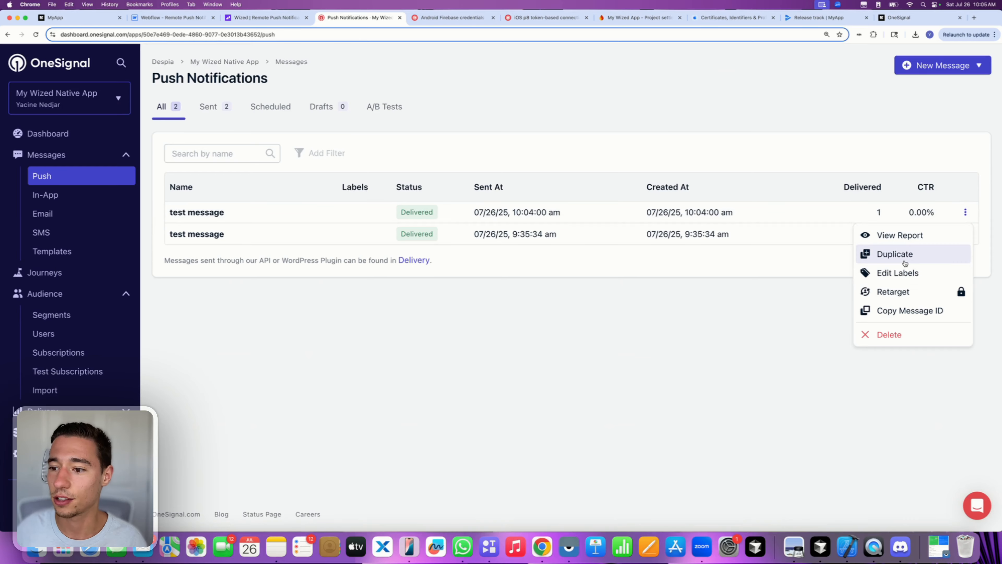
left_click(895, 254)
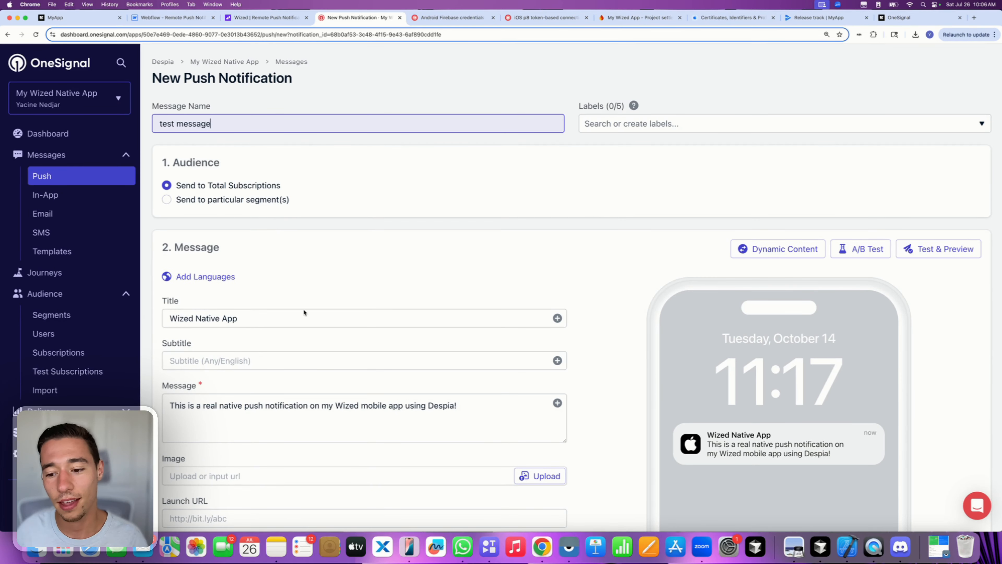
scroll(303, 308, "down", 20)
scroll(276, 393, "down", 15)
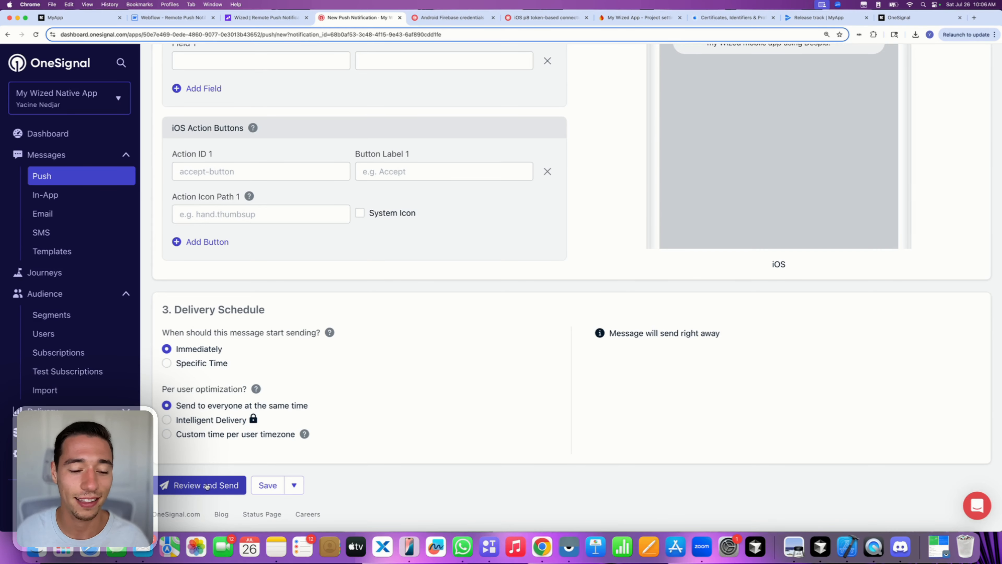
left_click(207, 486)
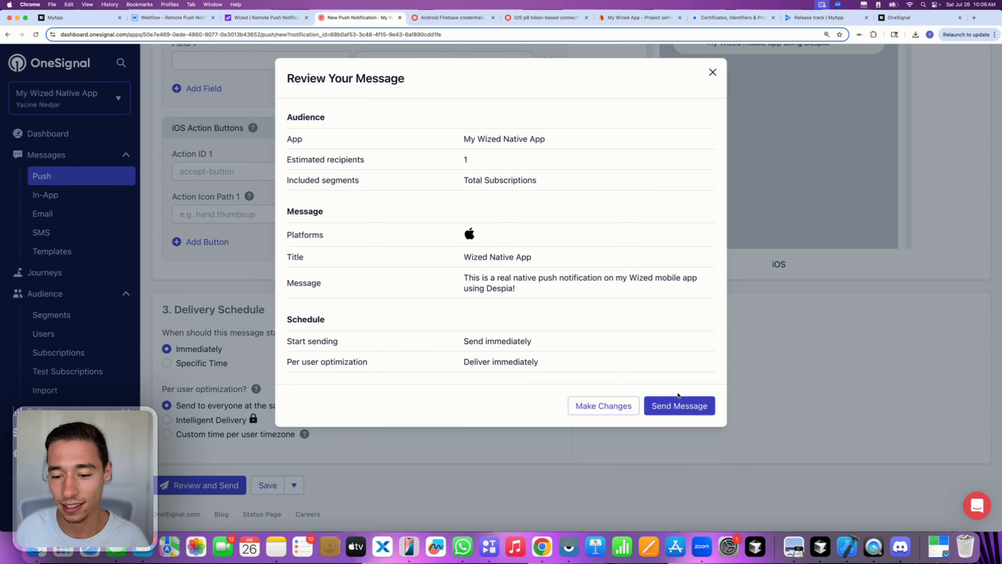
left_click(687, 404)
key("super+Tab")
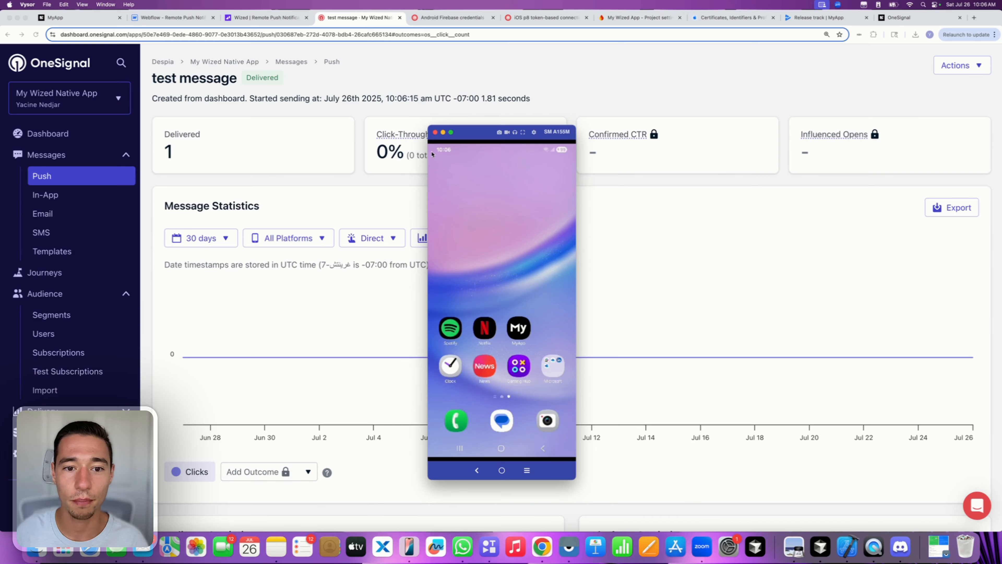
- Check the delivered push in the phone's notification shade, then return to the message report
left_click_drag(438, 258, 449, 292)
left_click_drag(459, 240, 541, 182)
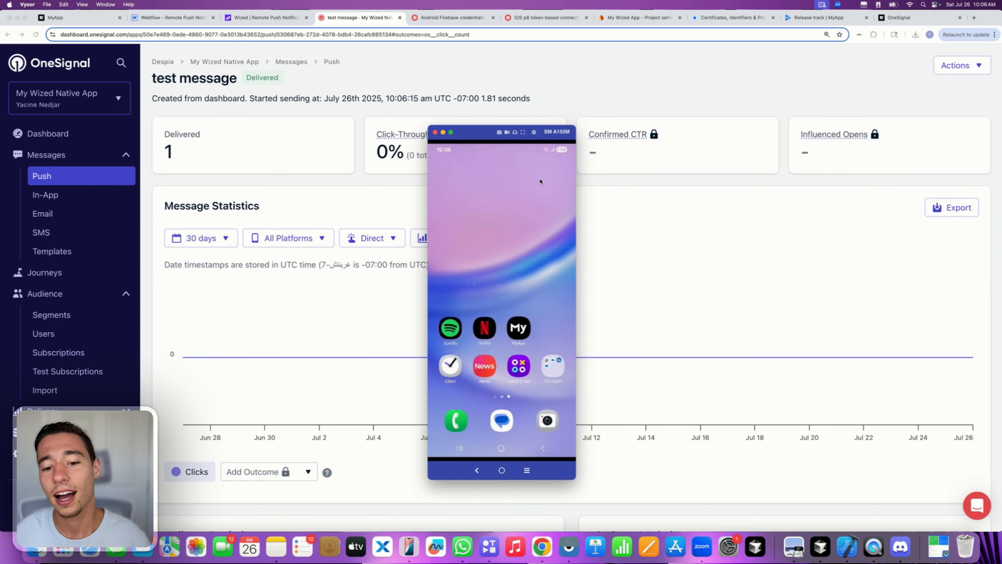
left_click(304, 203)
scroll(319, 272, "down", 10)
scroll(319, 272, "up", 10)
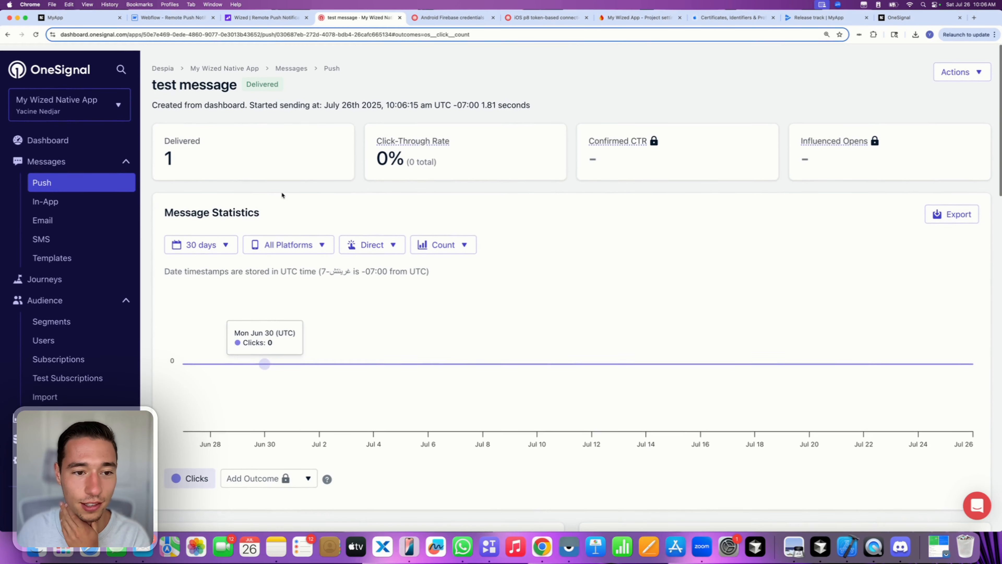
- Go back to the Push list and start a new push, then cancel it
left_click(71, 175)
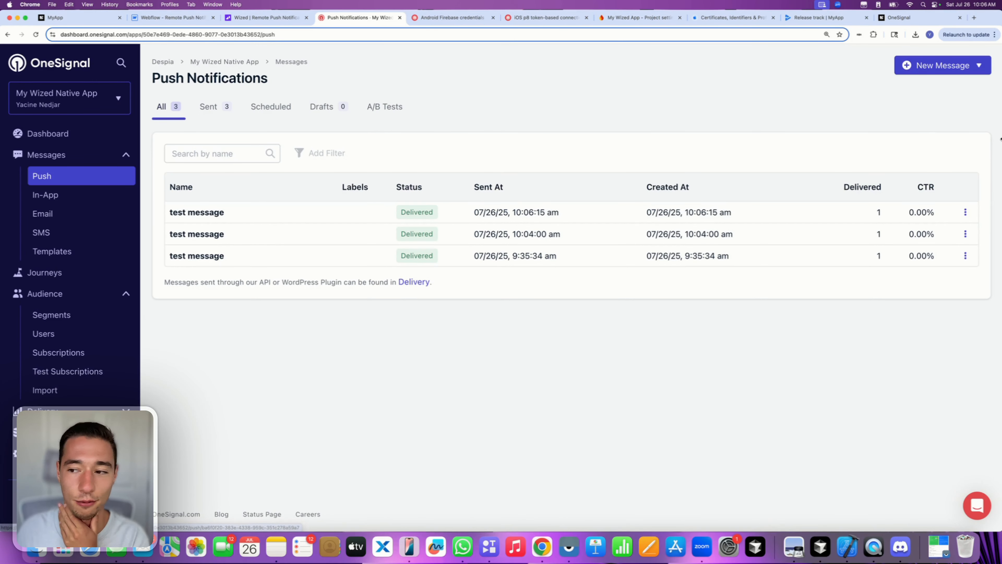
left_click(931, 69)
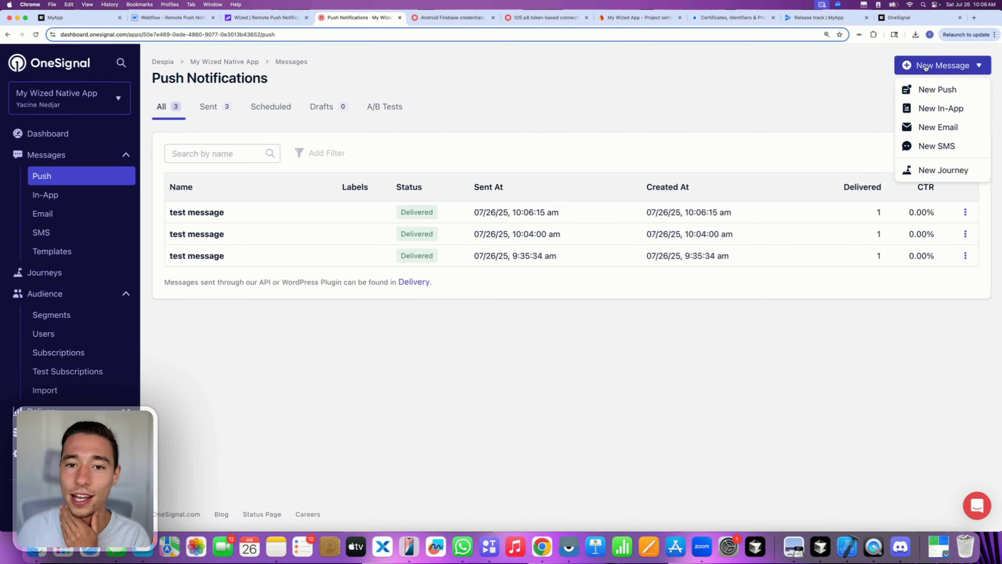
left_click(928, 95)
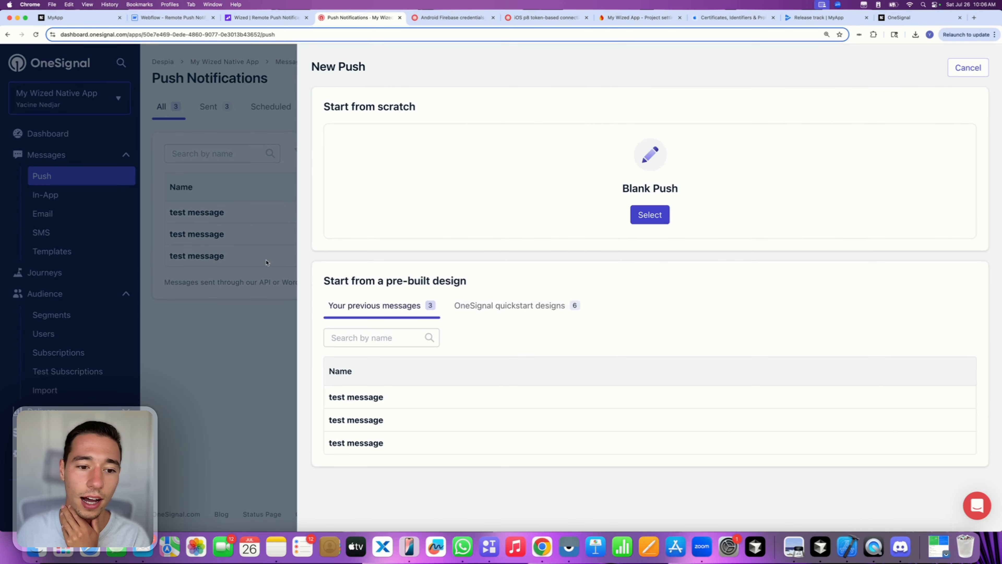
left_click(267, 262)
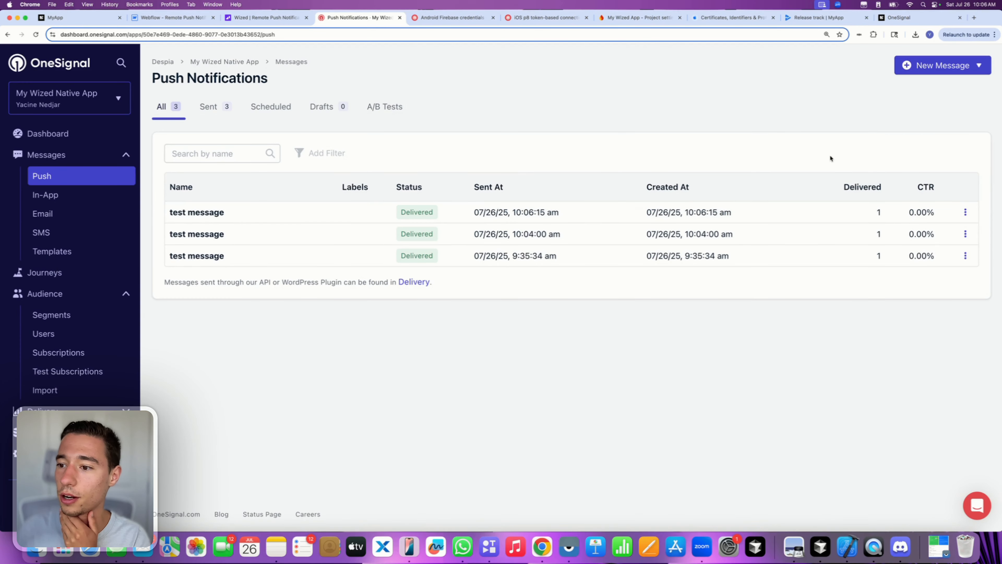
- Duplicate the latest test message, targeting the Total Subscriptions and Active Subscriptions segments
left_click(966, 212)
left_click(905, 257)
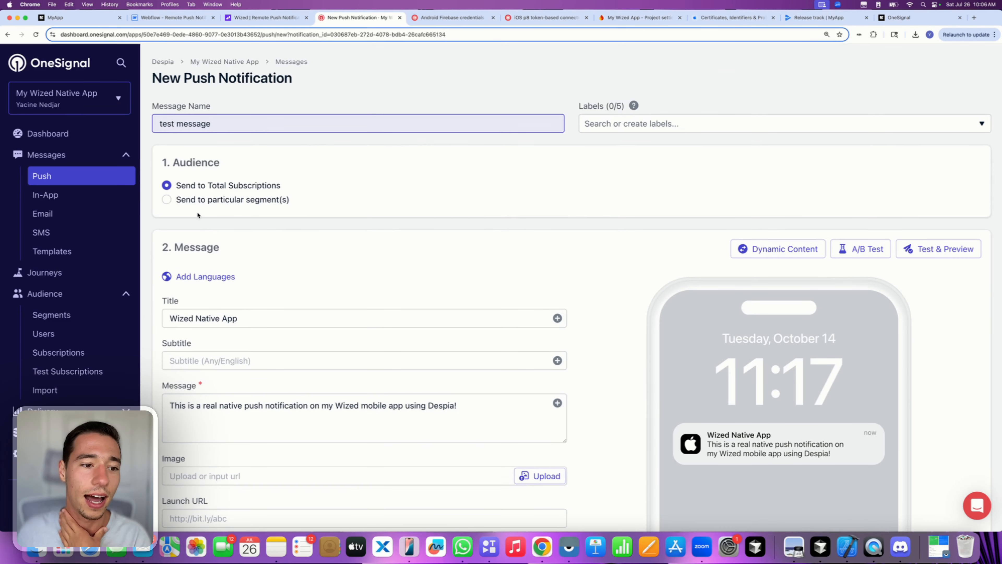
left_click(165, 201)
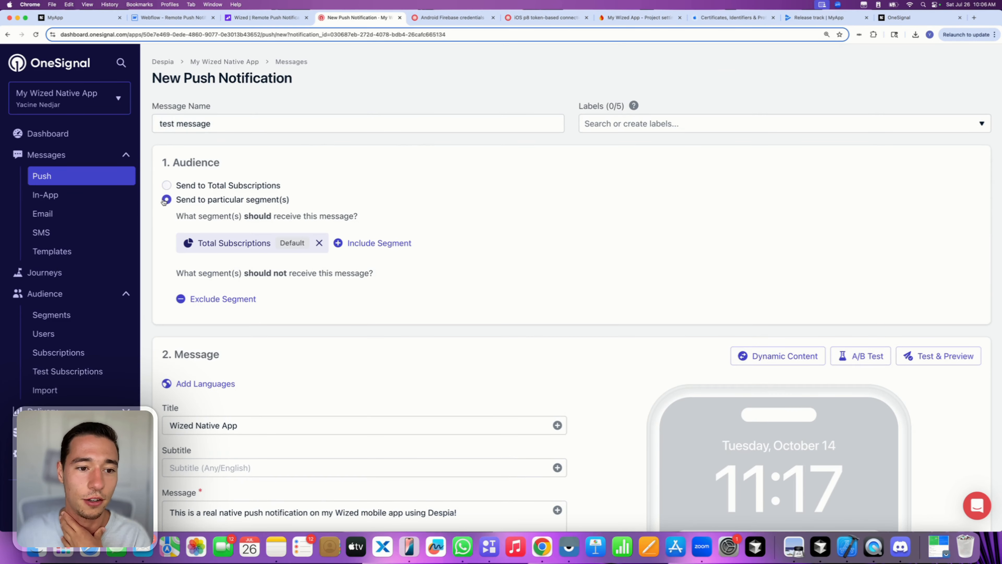
left_click(319, 243)
left_click(229, 243)
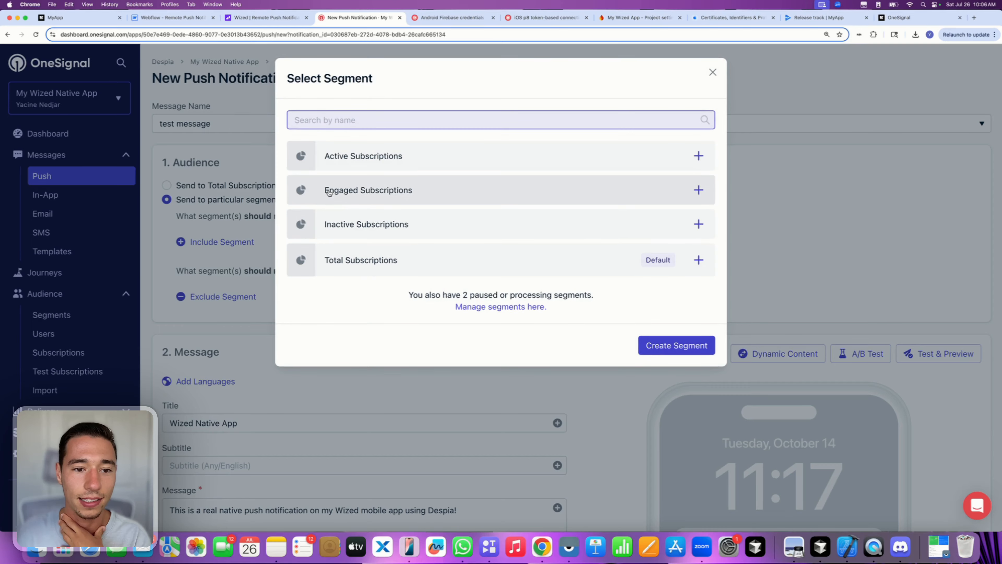
left_click(333, 261)
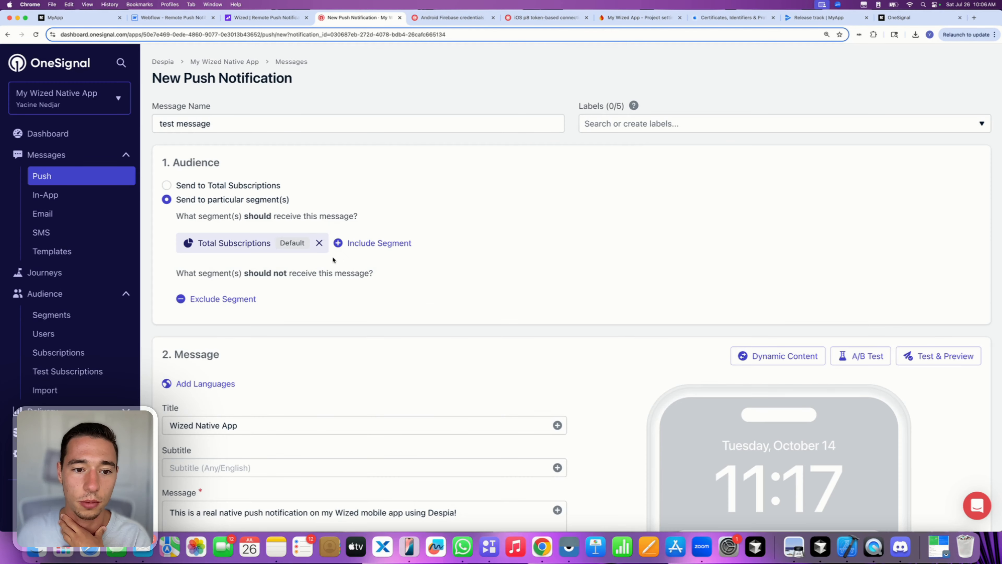
left_click(379, 242)
left_click(334, 166)
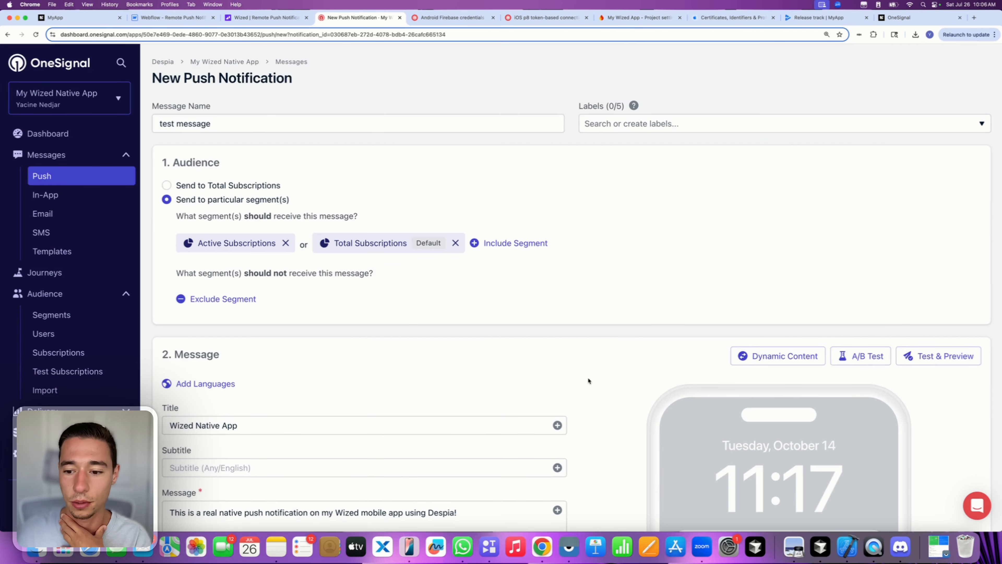
scroll(588, 381, "down", 20)
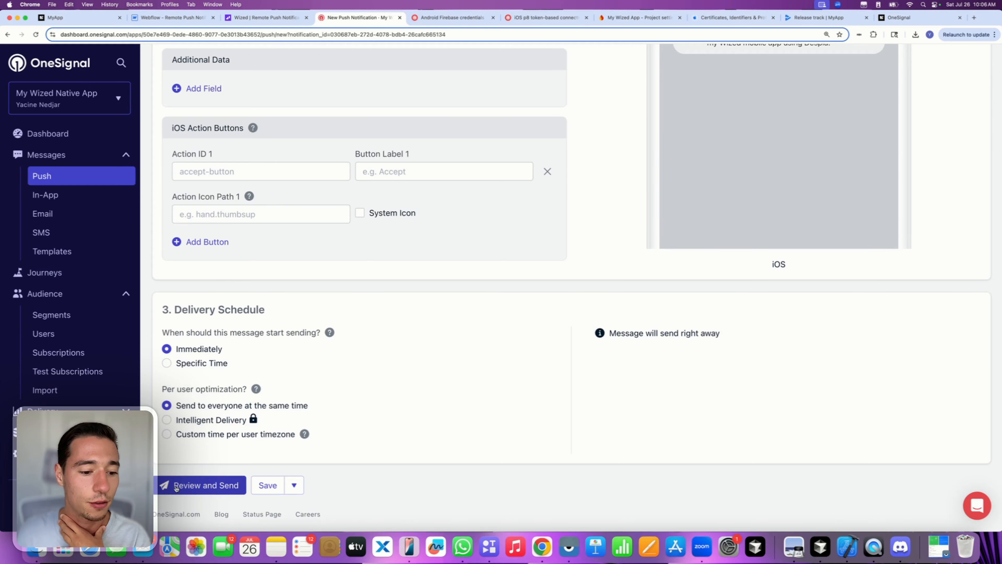
- Review the duplicated push without sending, then leave the draft for the Push list
left_click(176, 488)
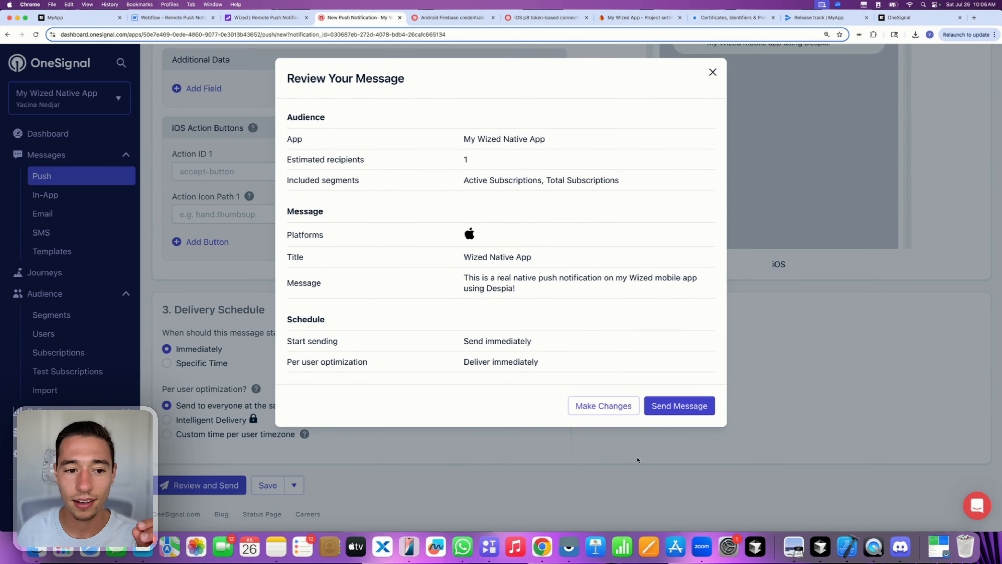
left_click(589, 406)
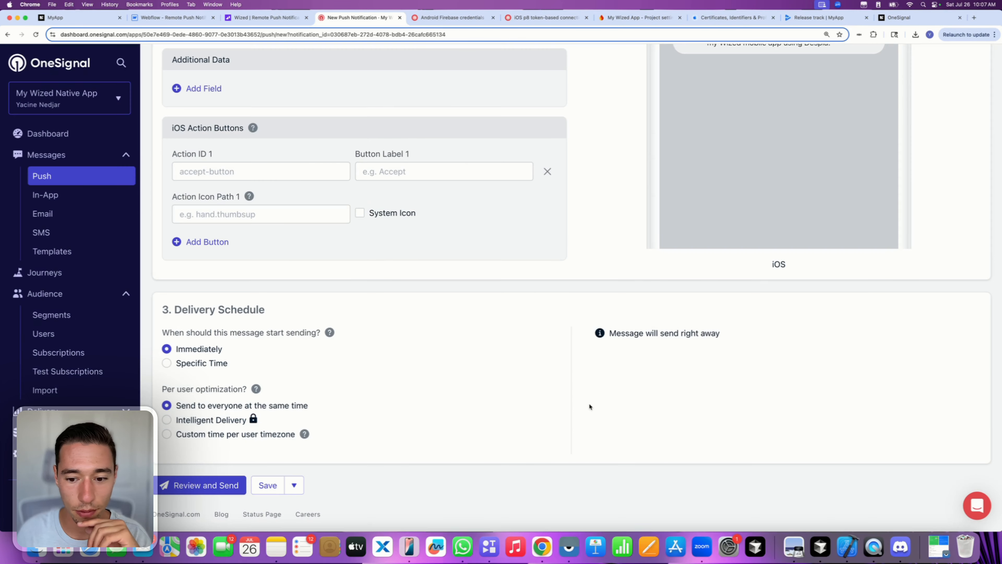
scroll(558, 363, "down", 2)
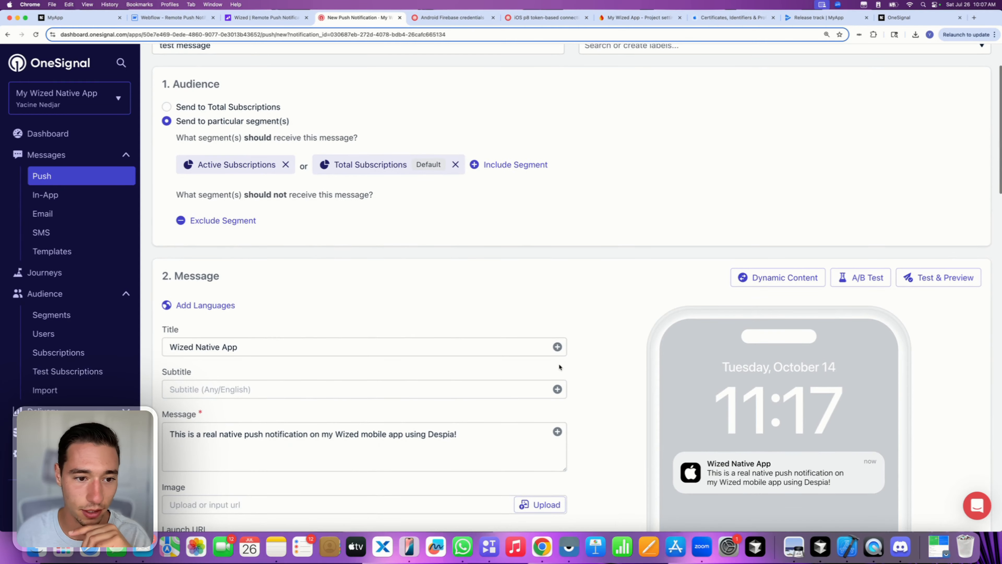
scroll(865, 249, "down", 2)
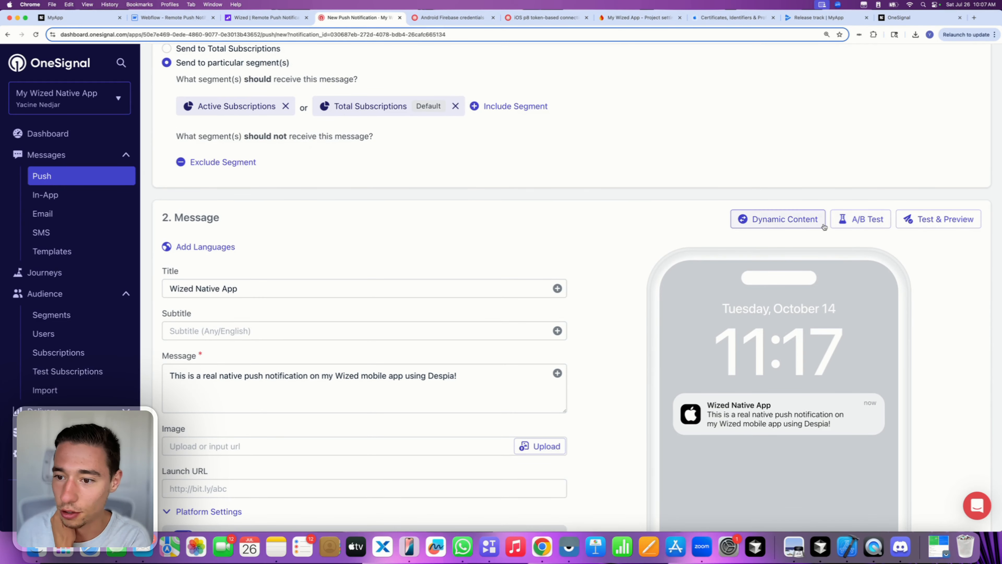
scroll(760, 376, "down", 10)
scroll(700, 359, "down", 18)
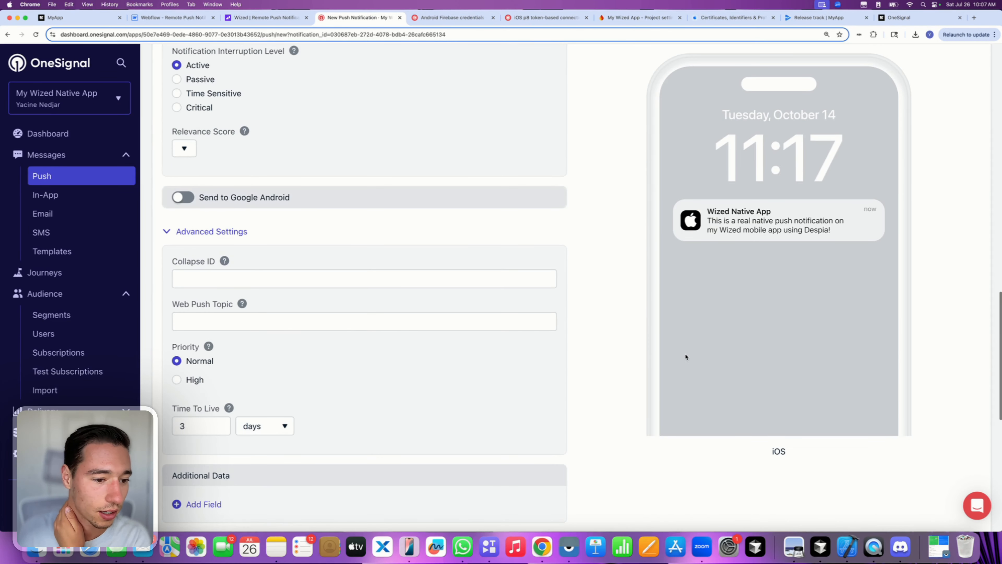
scroll(684, 357, "up", 20)
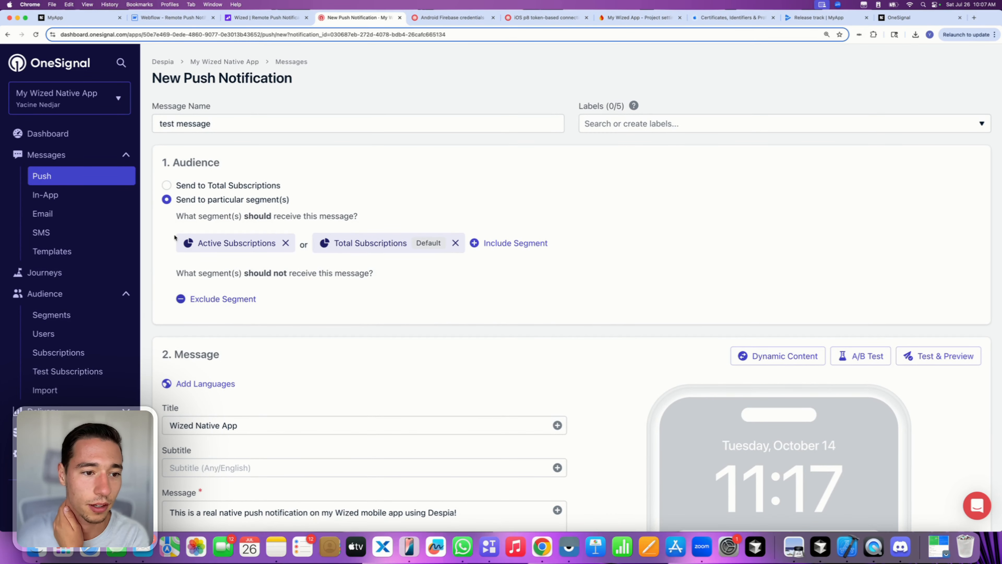
left_click(77, 179)
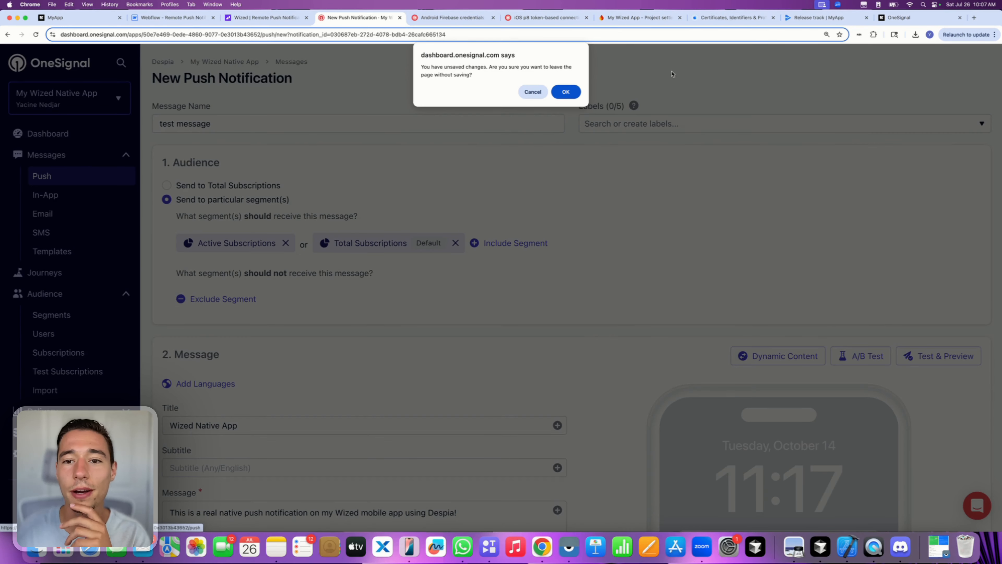
- Discard the unsaved draft and start a new blank push
left_click(566, 91)
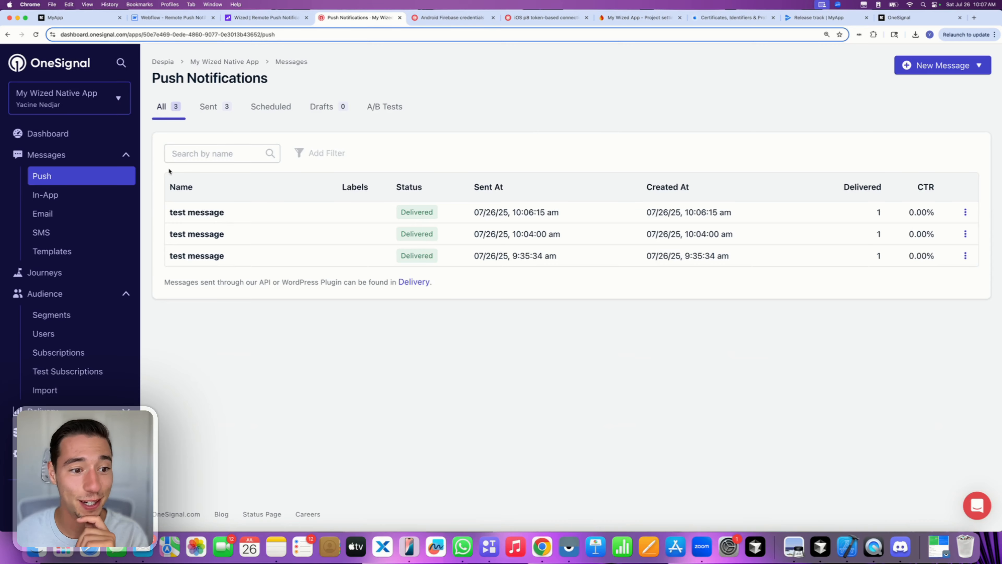
left_click(945, 65)
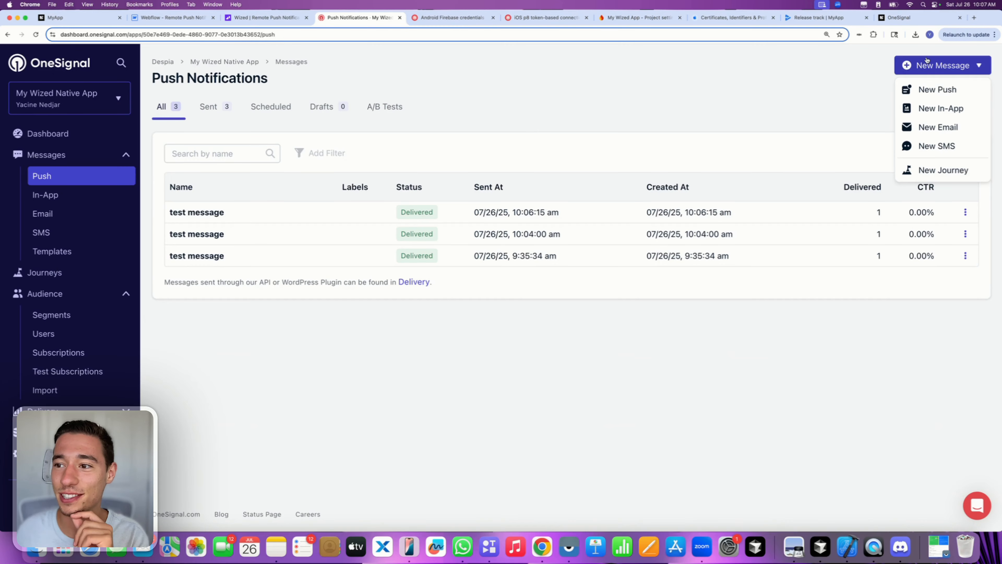
left_click(928, 89)
left_click(653, 215)
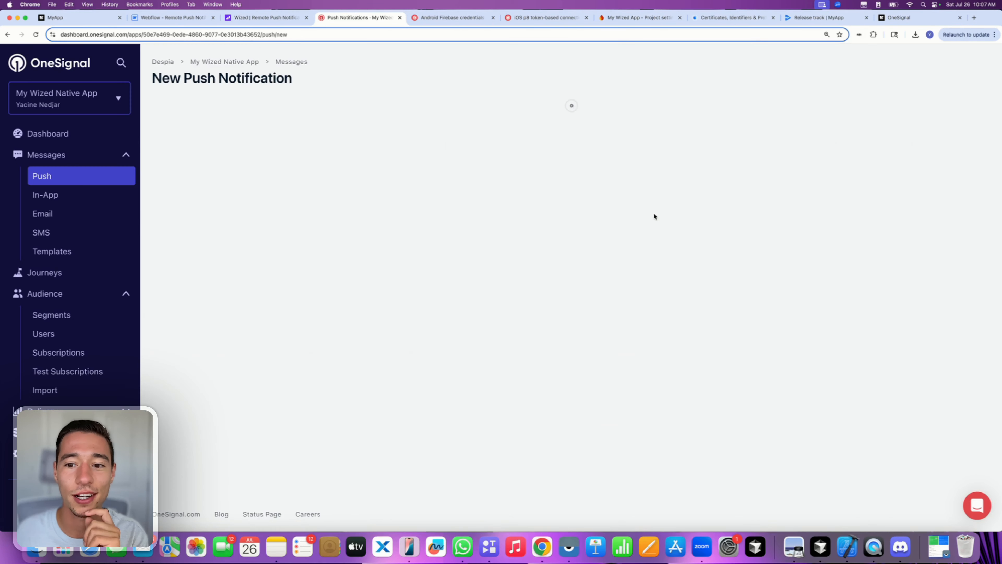
scroll(306, 266, "down", 1)
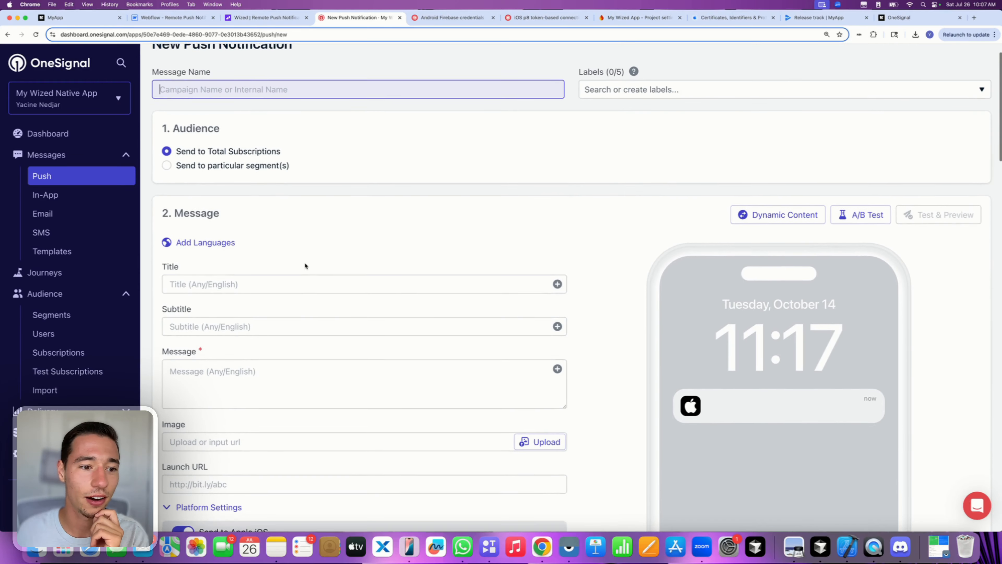
scroll(305, 266, "down", 2)
- Enter the title 'Sample Push' and the message 'This is a test push'
left_click(190, 204)
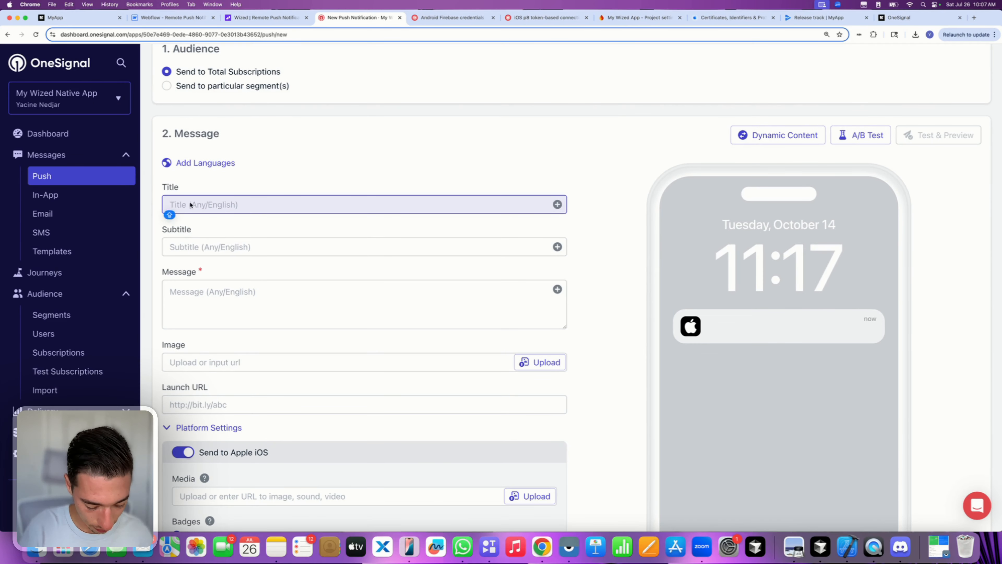
type("Sample ")
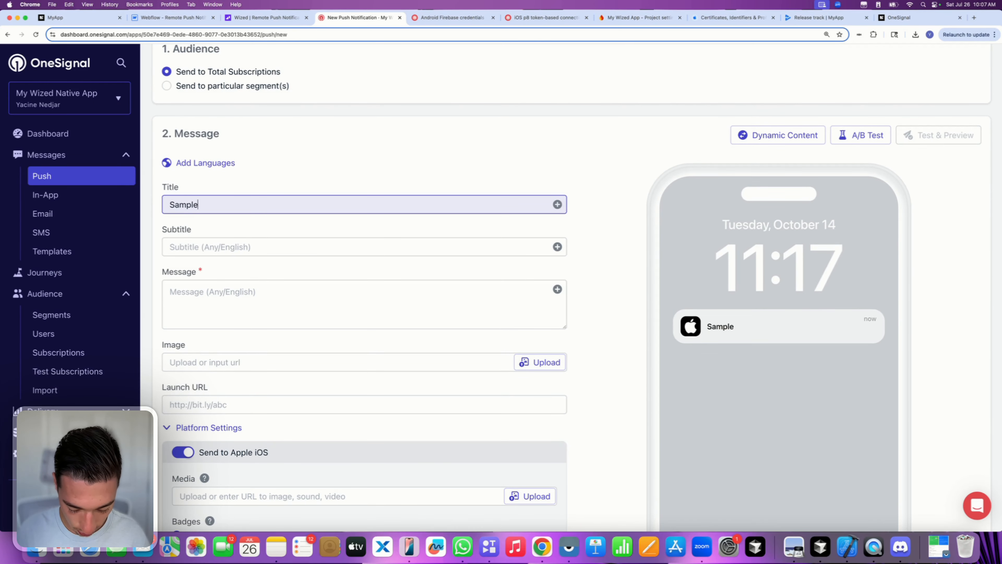
type("Push")
left_click(201, 206)
left_click(221, 245)
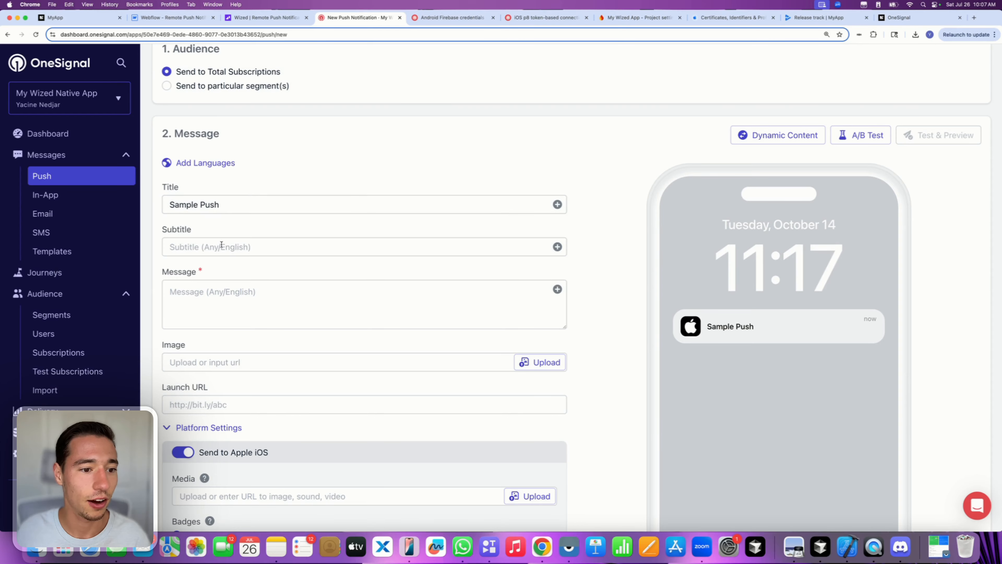
left_click(222, 300)
type("This is")
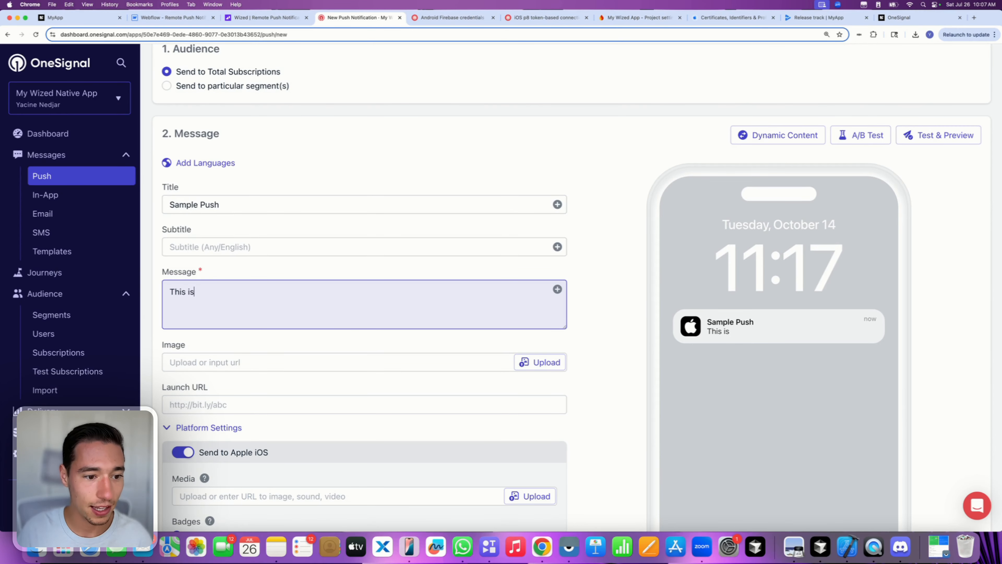
type(" a test push")
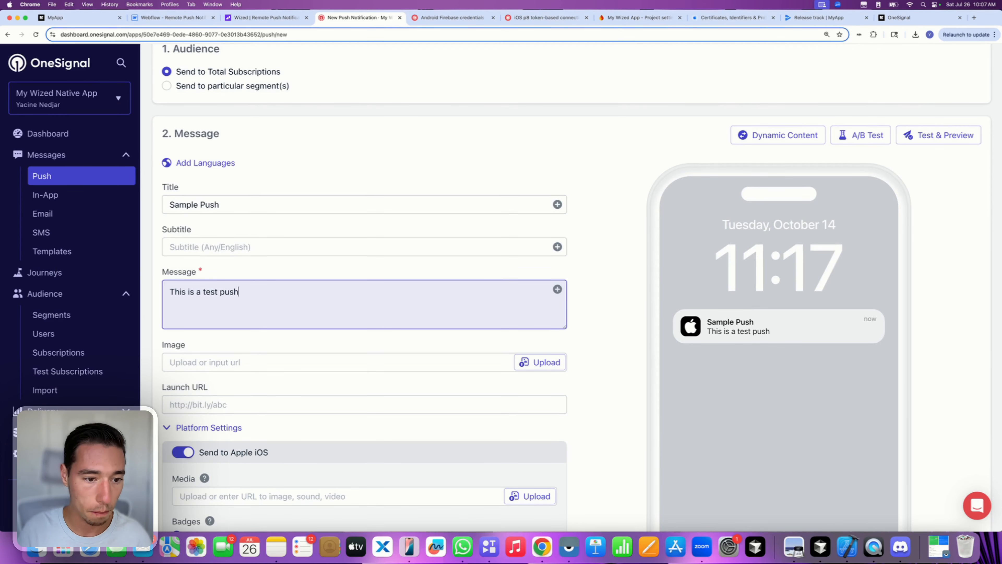
left_click(280, 266)
scroll(280, 348, "down", 1)
scroll(280, 348, "up", 5)
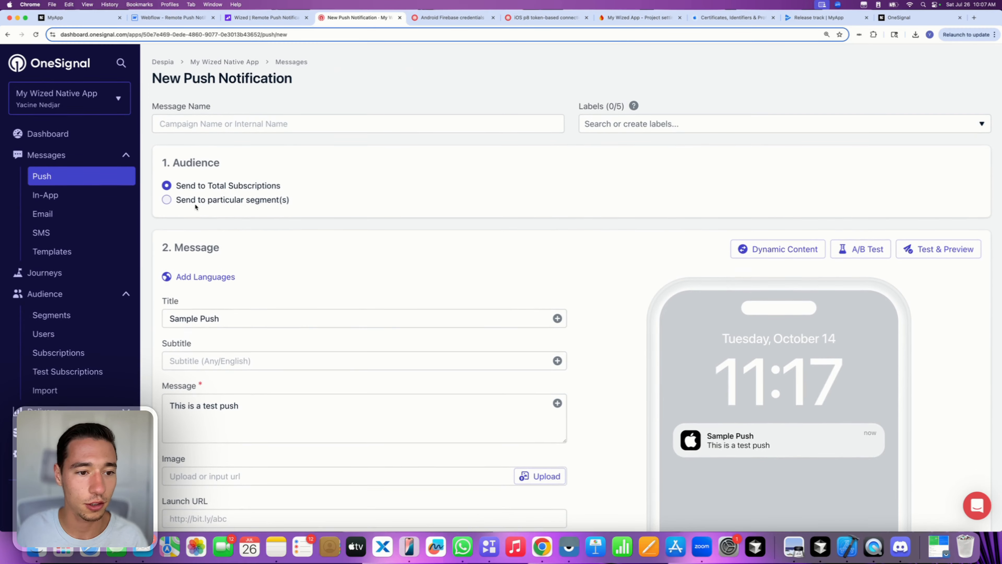
- Target particular segments: Total Subscriptions and Active Subscriptions
left_click(181, 200)
left_click(320, 244)
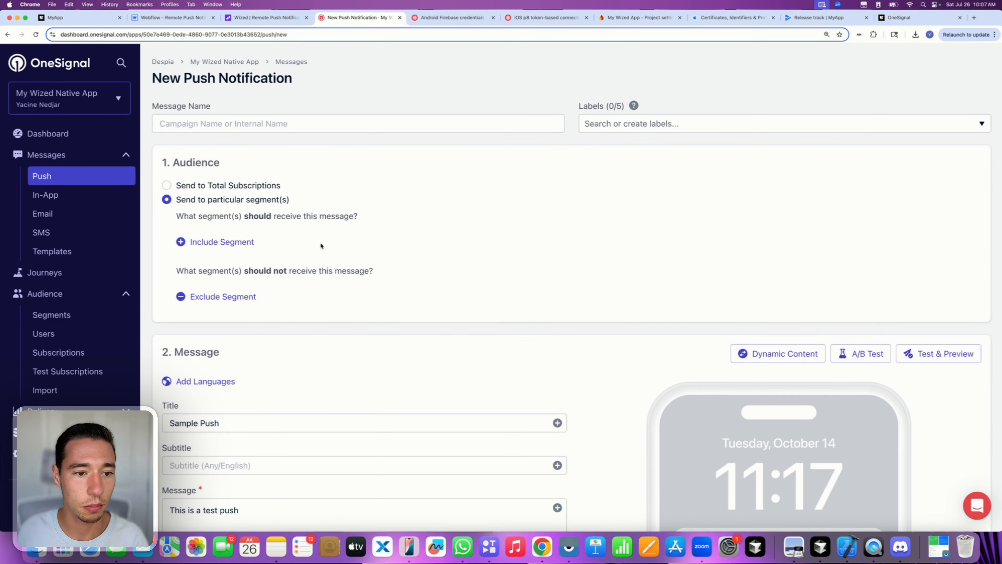
left_click(219, 242)
left_click(360, 259)
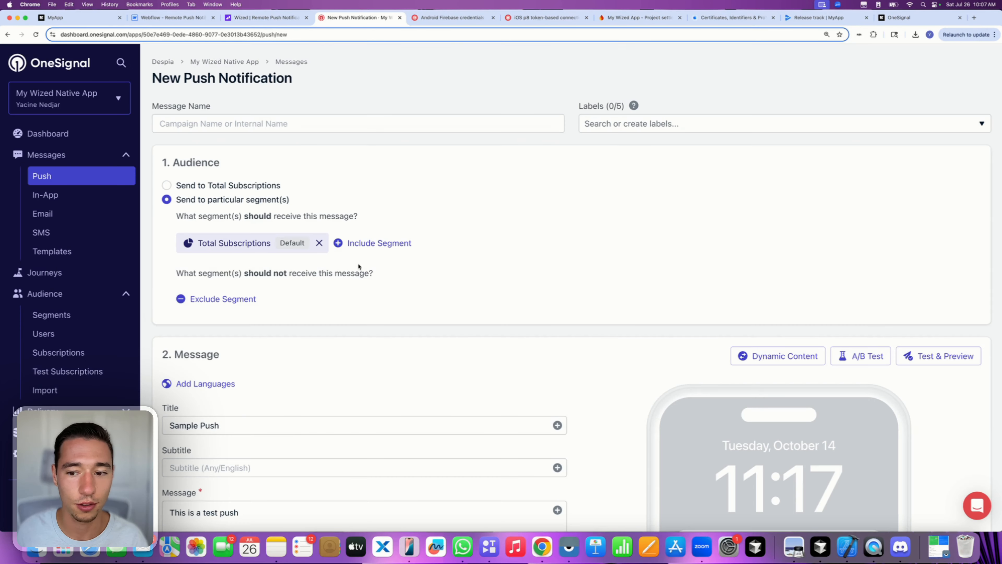
left_click(369, 243)
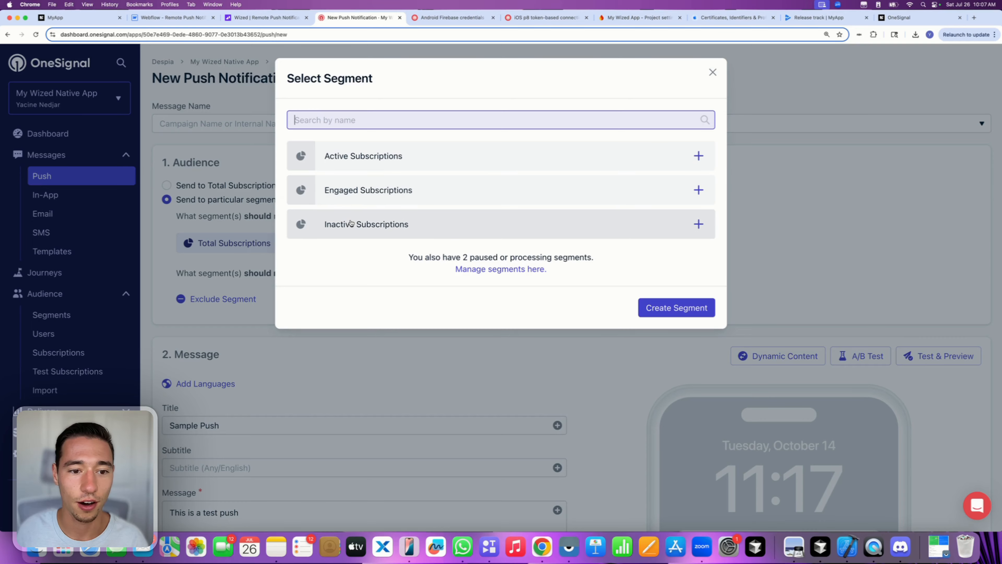
left_click(354, 166)
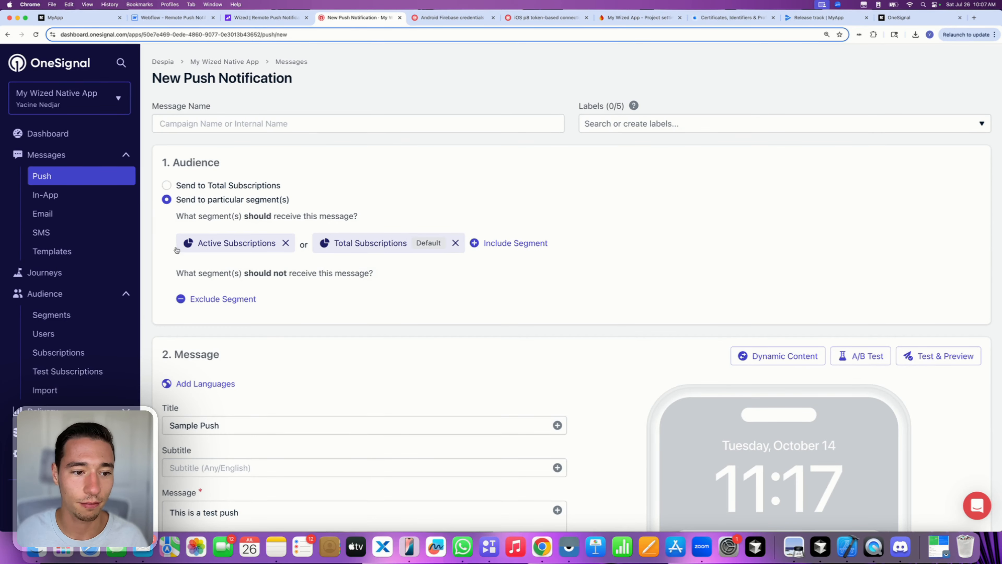
scroll(379, 330, "down", 8)
scroll(381, 332, "down", 10)
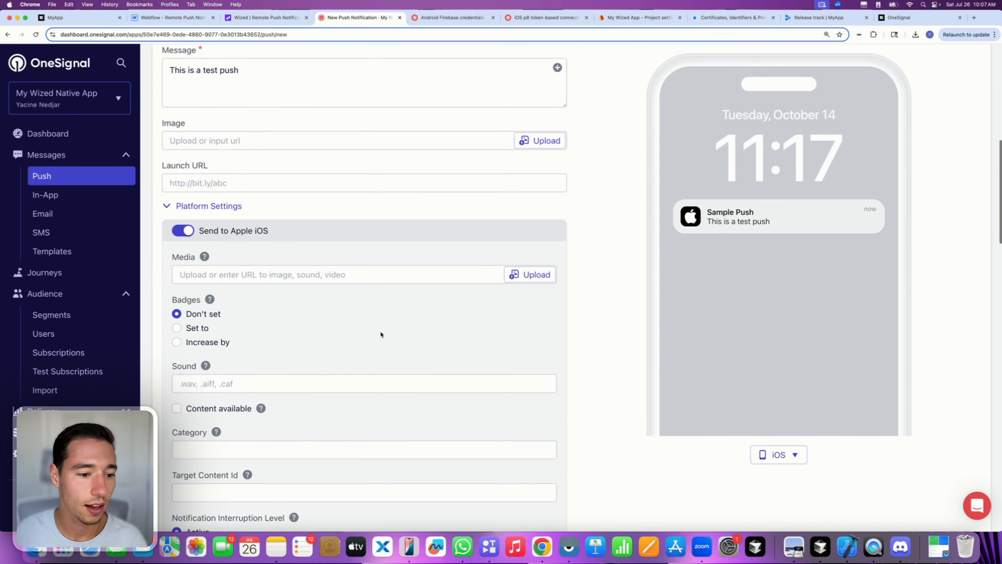
scroll(380, 334, "down", 12)
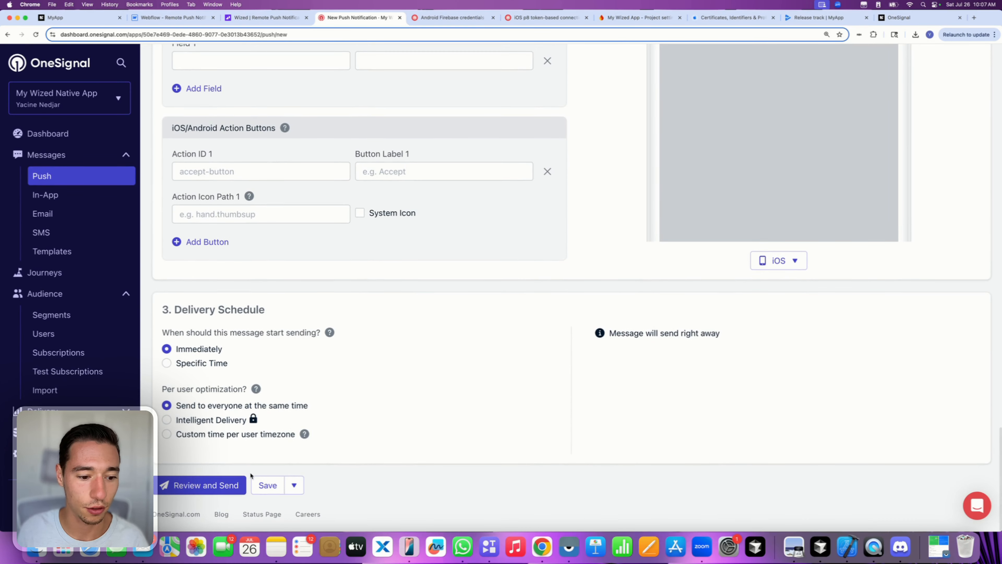
- Review the Sample Push summary and send it immediately
left_click(219, 483)
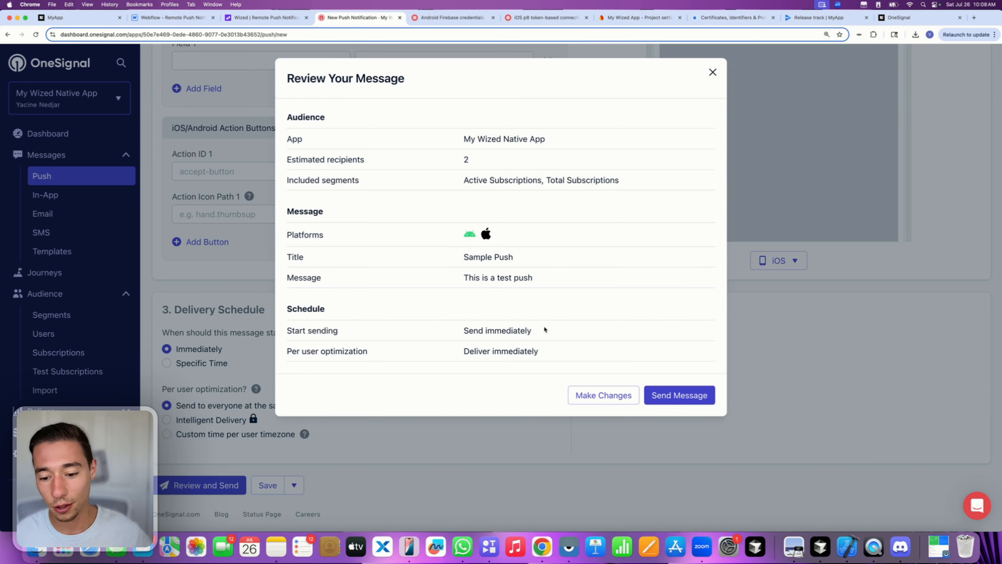
left_click(667, 397)
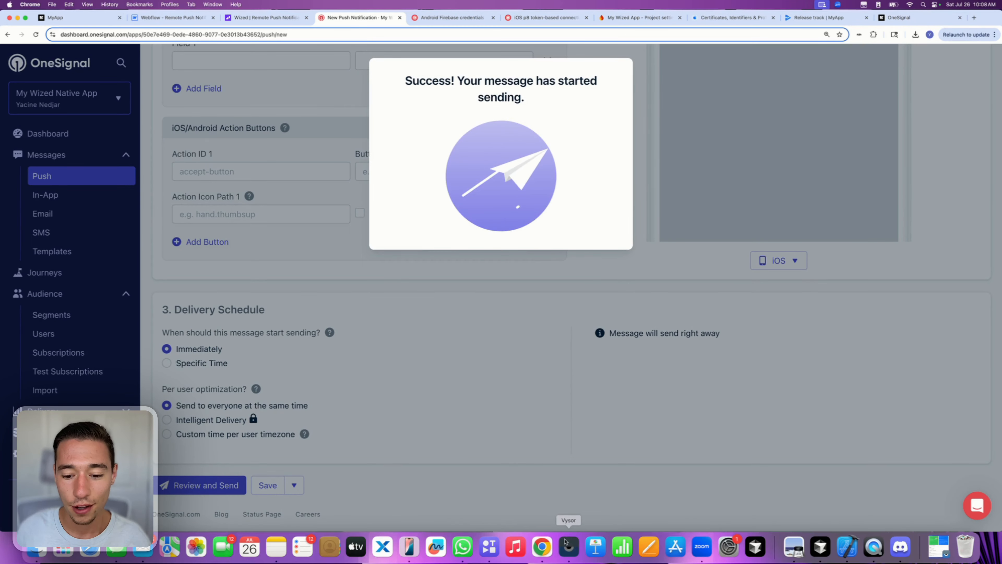
left_click(568, 546)
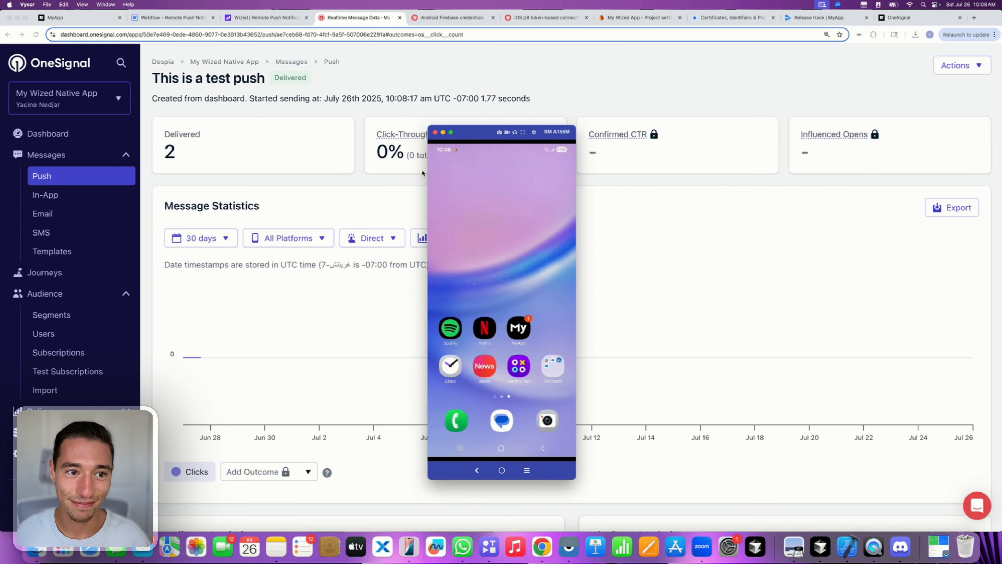
- Check the push in the phone's notification shade, then return to OneSignal's Push list
left_click_drag(435, 151, 494, 257)
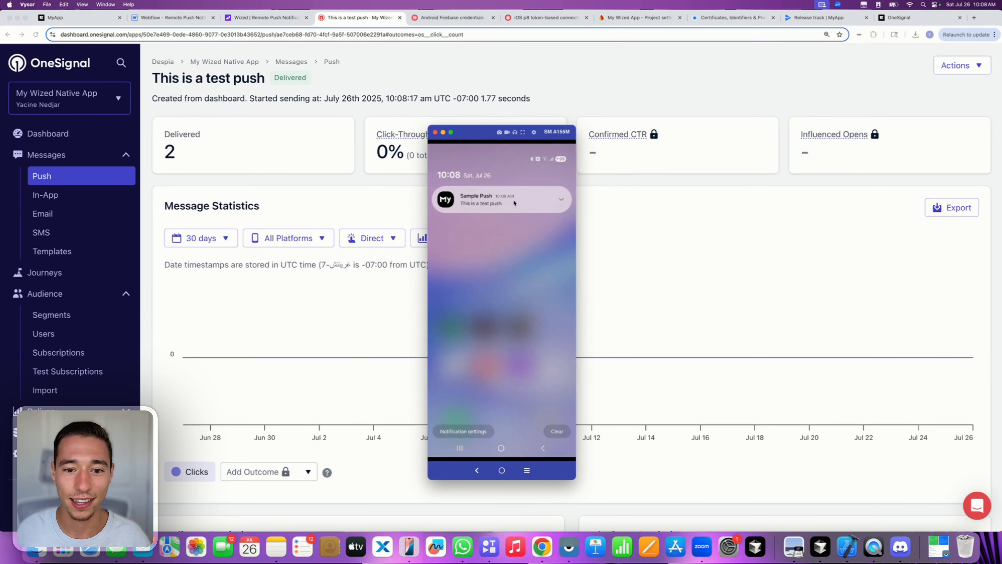
left_click(498, 263)
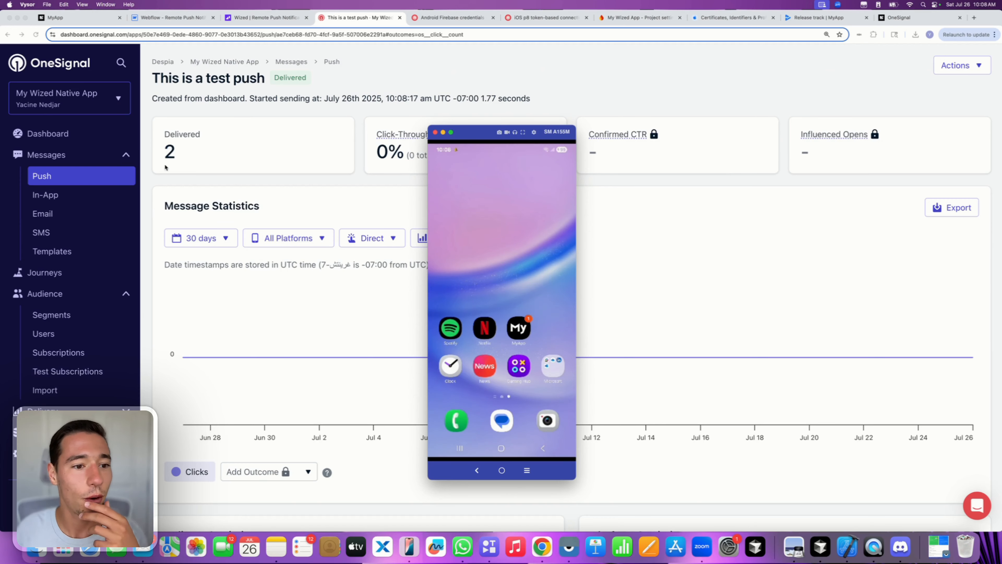
left_click(175, 172)
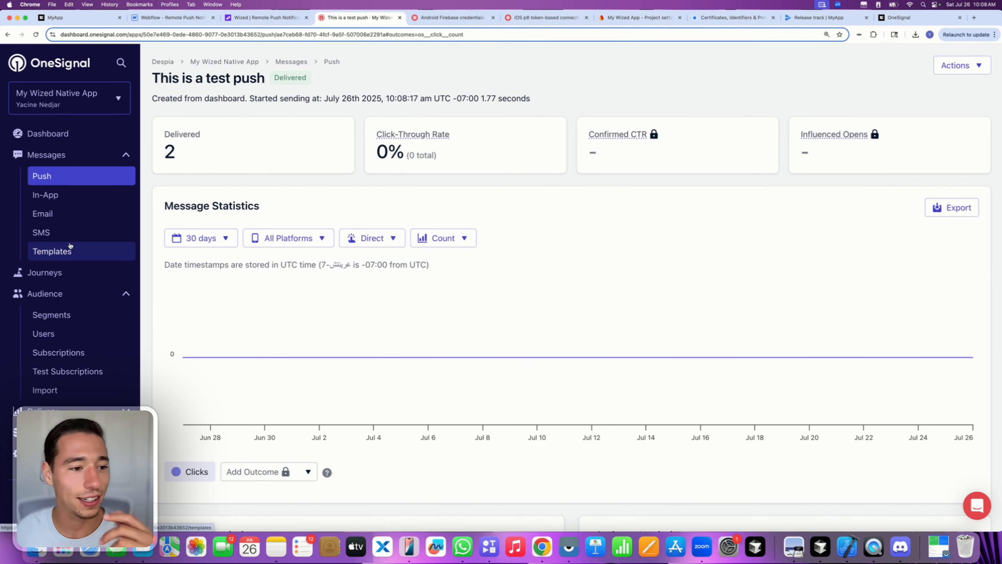
left_click(62, 178)
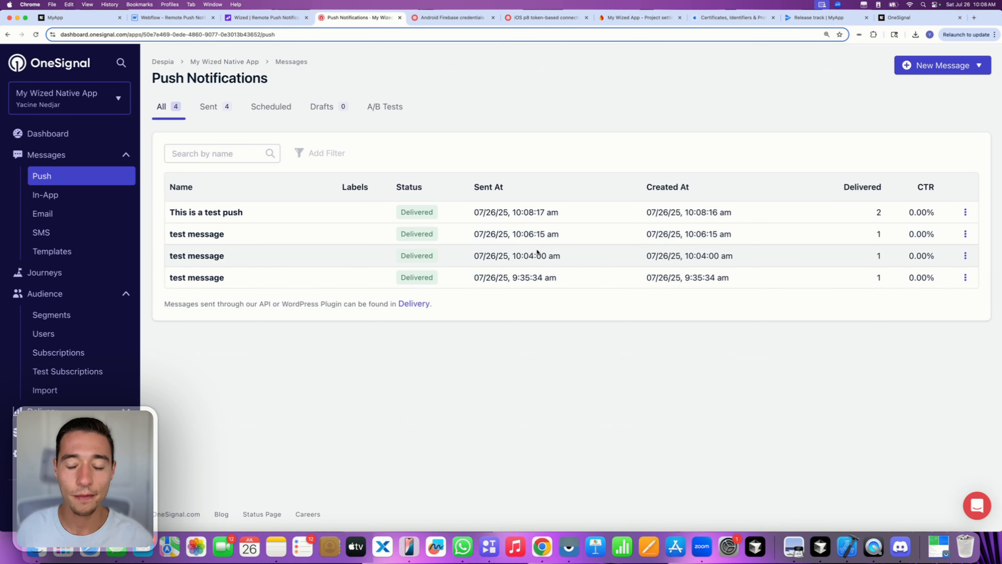
- Look over the second message's actions and the new message types without choosing any
mouse_move(556, 236)
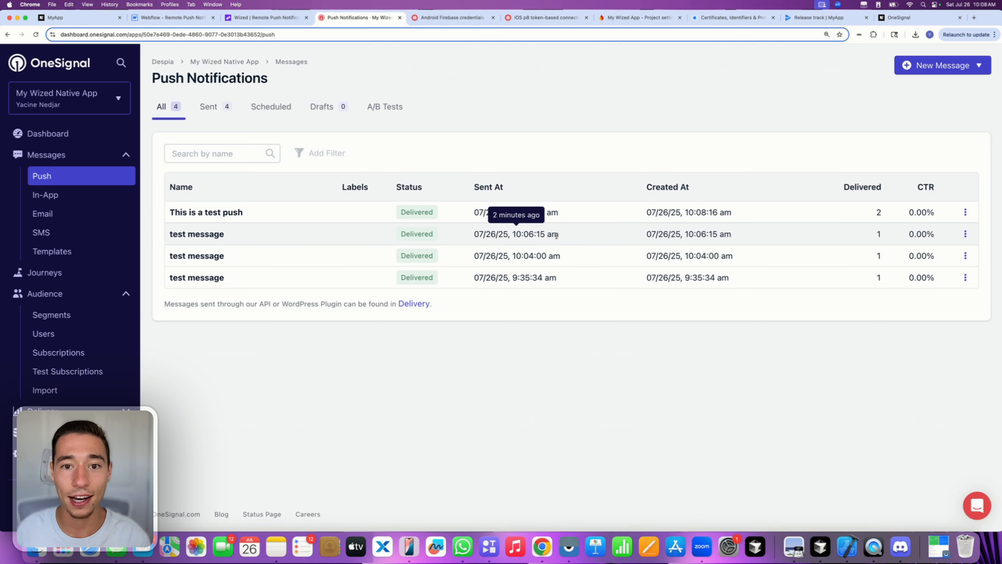
left_click(965, 233)
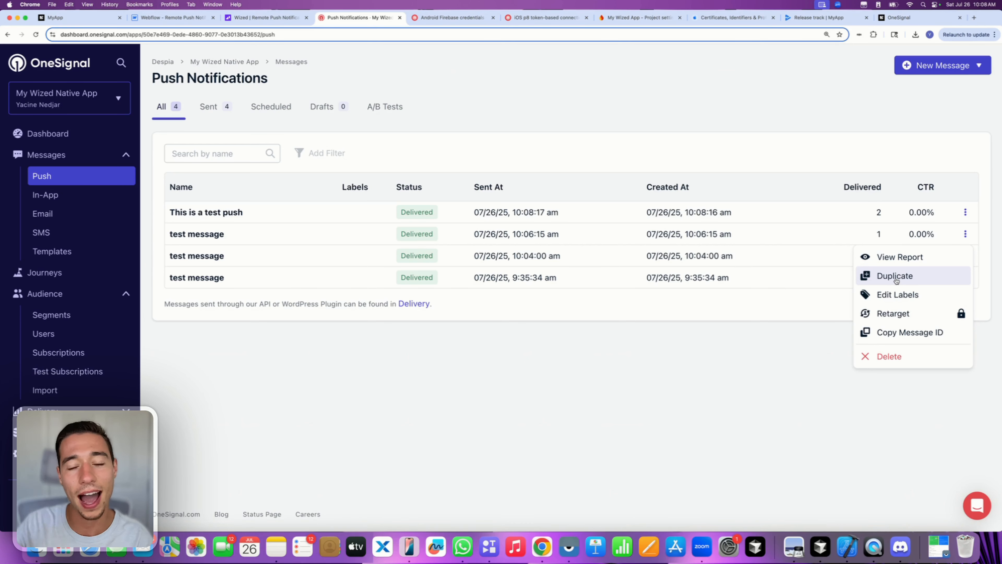
left_click(849, 152)
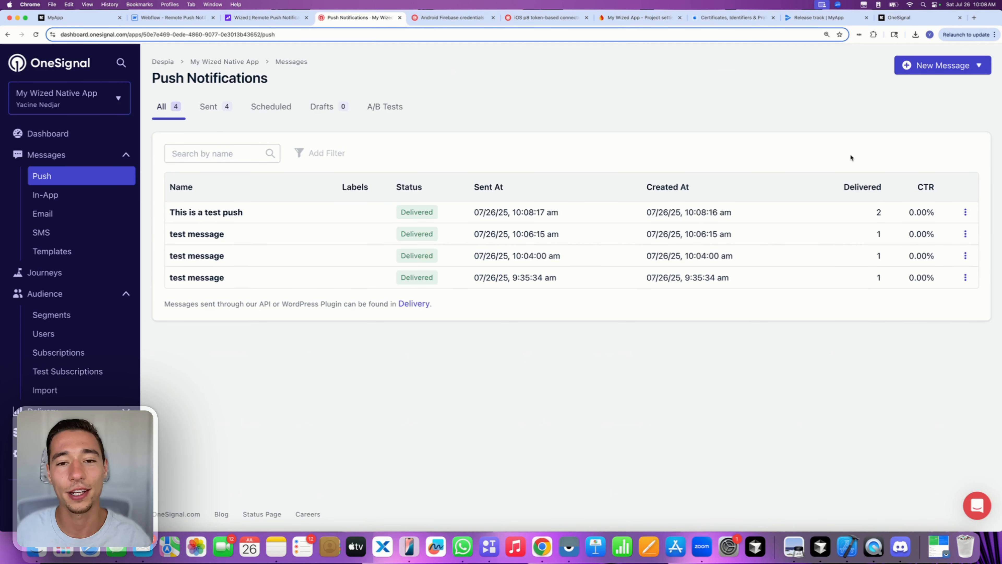
left_click(933, 74)
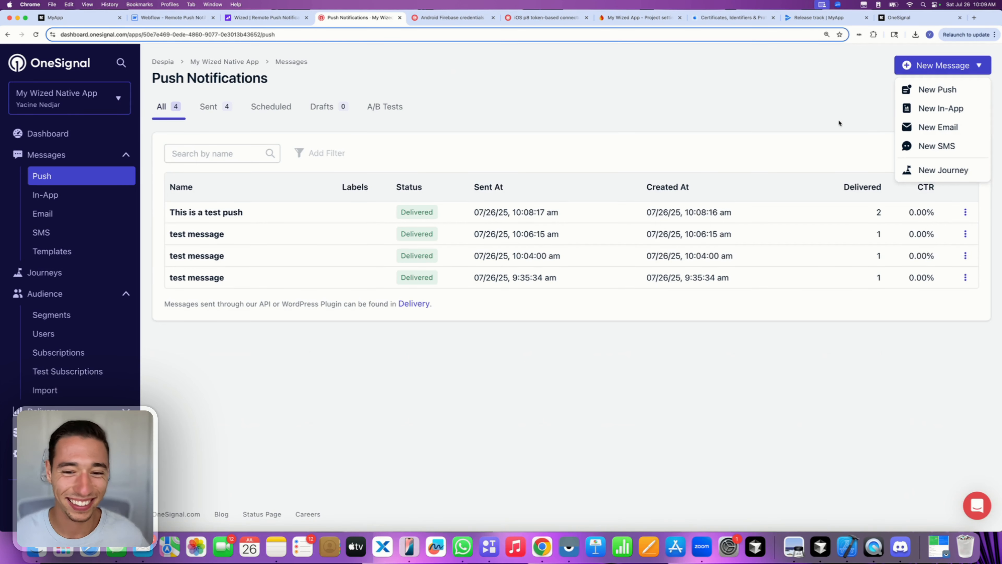
left_click(831, 126)
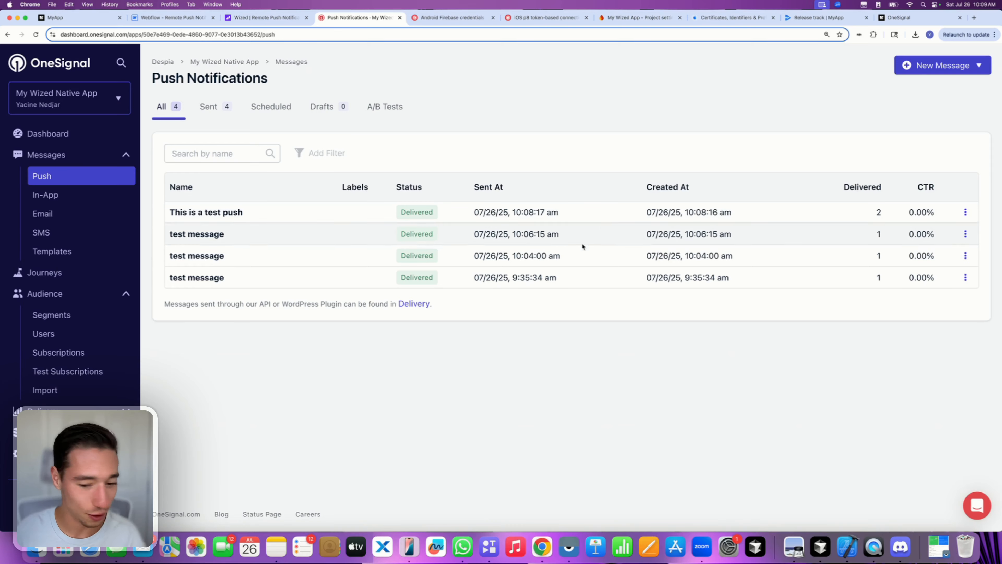
- Check the mirrored phone, then choose New Message > New Push in OneSignal
left_click(569, 547)
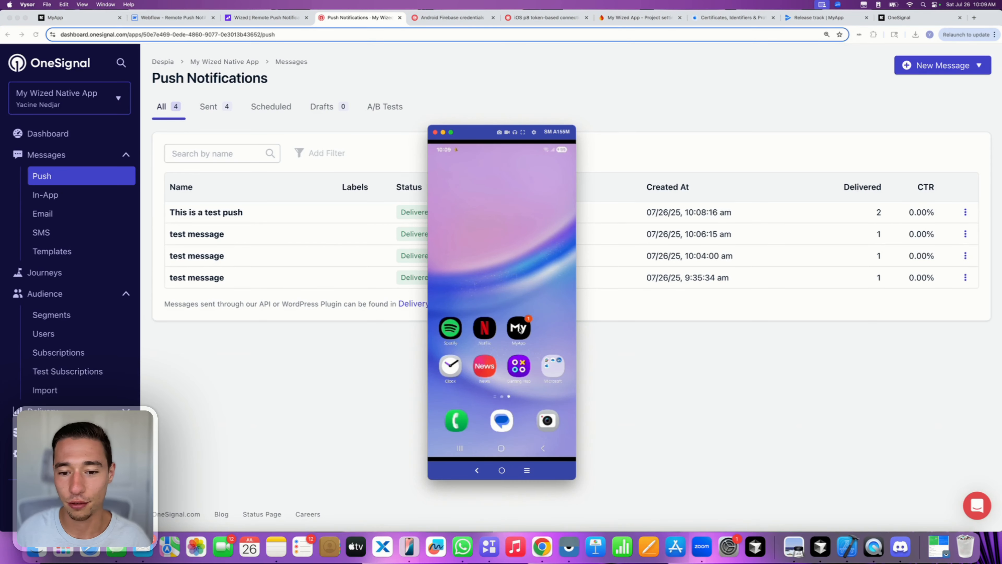
left_click(848, 96)
left_click(935, 67)
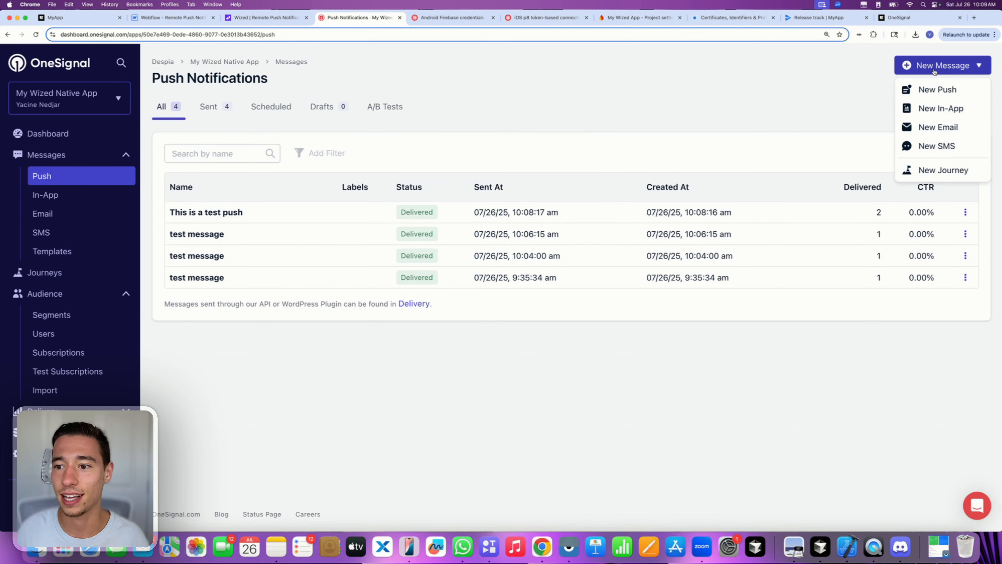
left_click(927, 97)
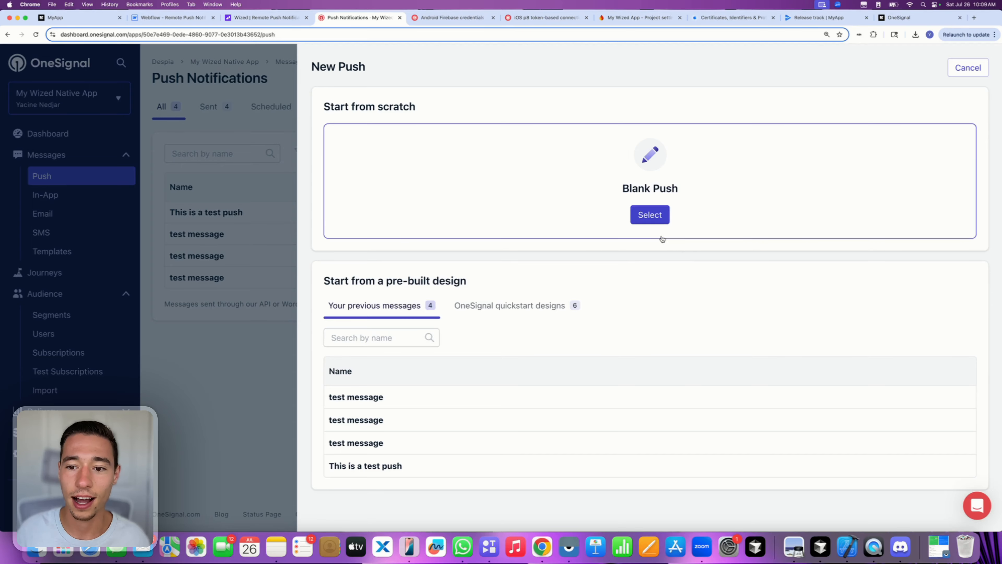
- Base the new push on the second previous 'test message' and preview its review summary
left_click(358, 420)
scroll(428, 385, "down", 15)
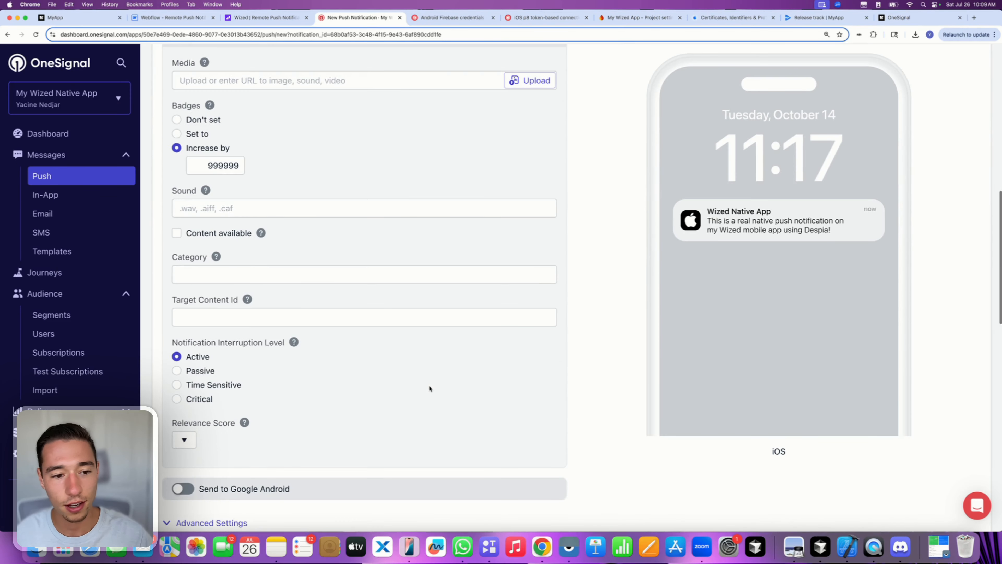
scroll(429, 389, "down", 8)
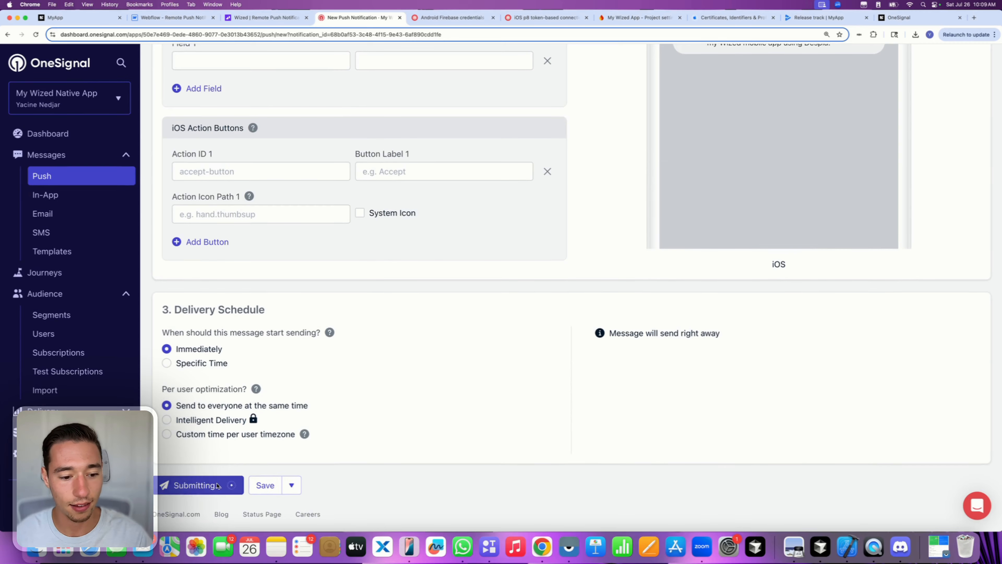
left_click(217, 484)
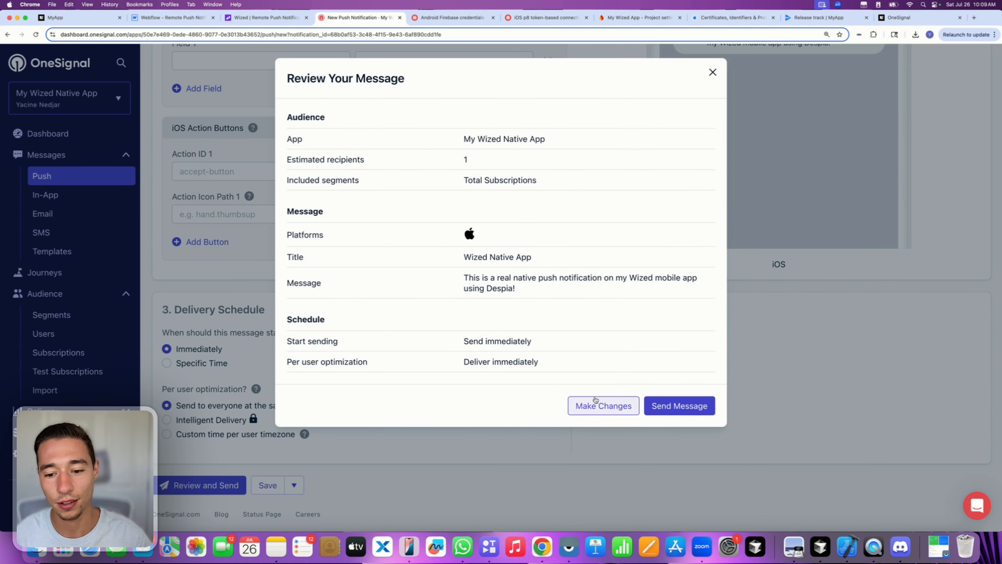
left_click(712, 71)
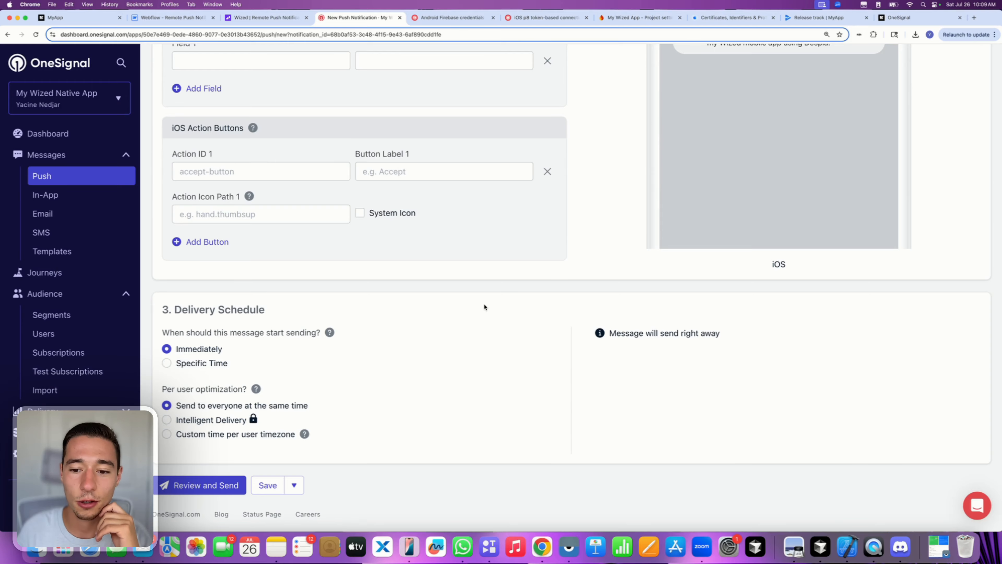
scroll(484, 304, "up", 15)
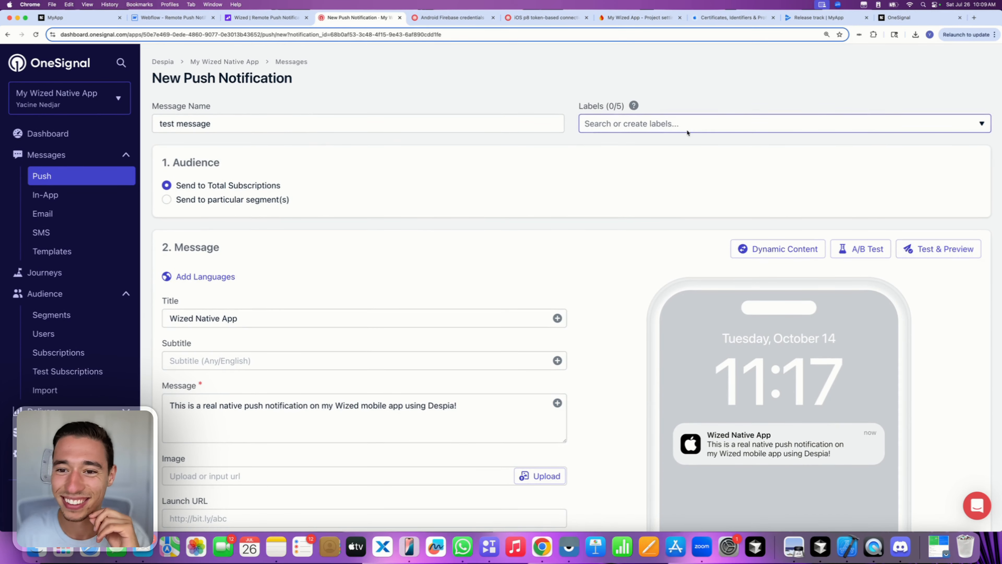
- Enable Send to Google Android in Platform Settings and open the push's review summary
left_click(255, 322)
scroll(254, 324, "down", 5)
scroll(255, 327, "down", 6)
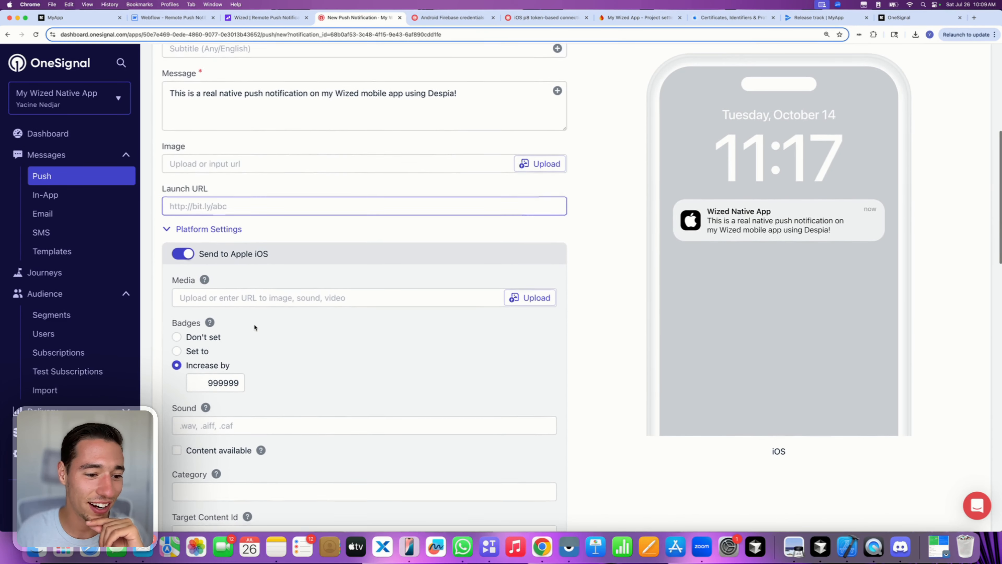
scroll(271, 260, "down", 8)
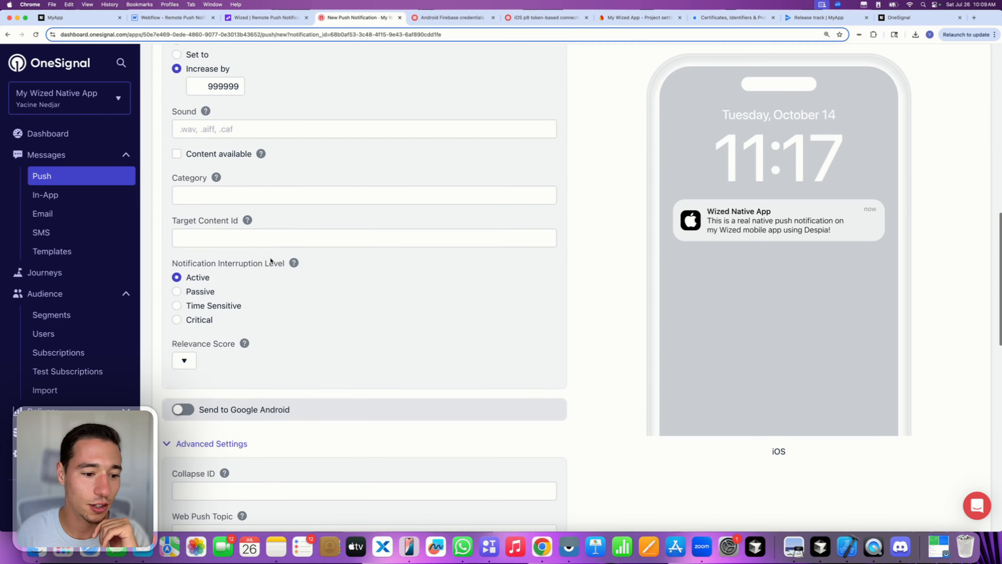
left_click(197, 283)
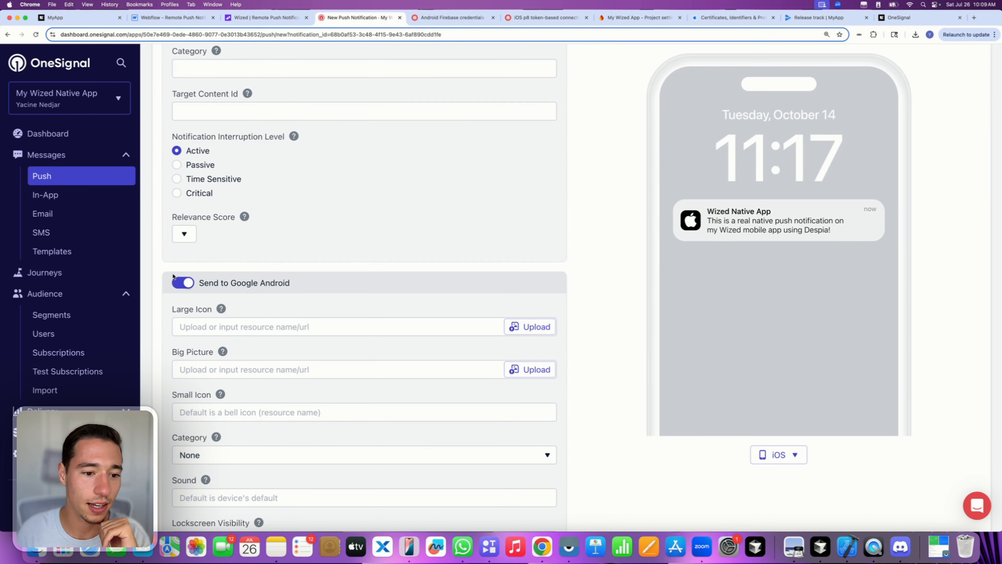
left_click(194, 285)
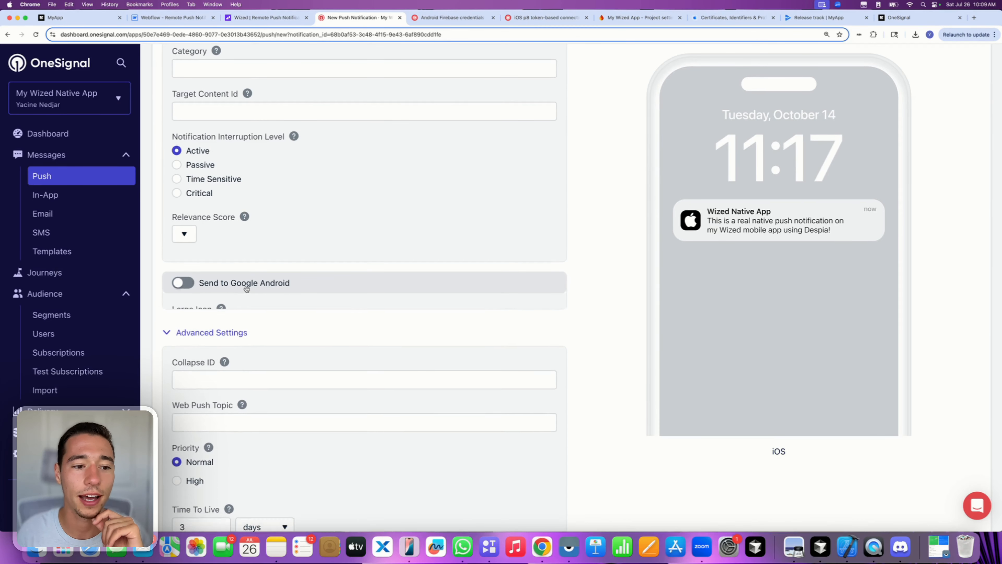
scroll(247, 291, "up", 15)
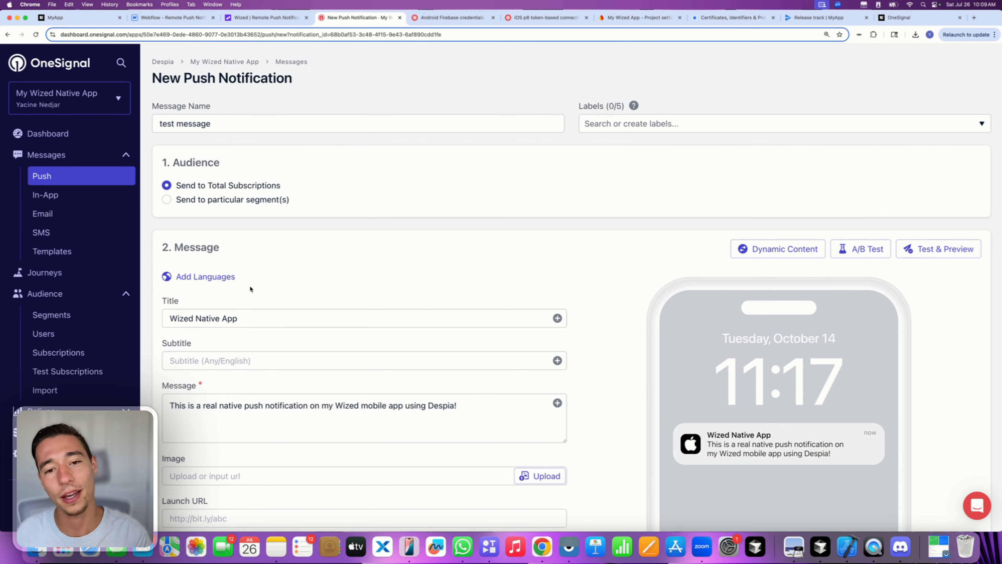
scroll(367, 283, "down", 15)
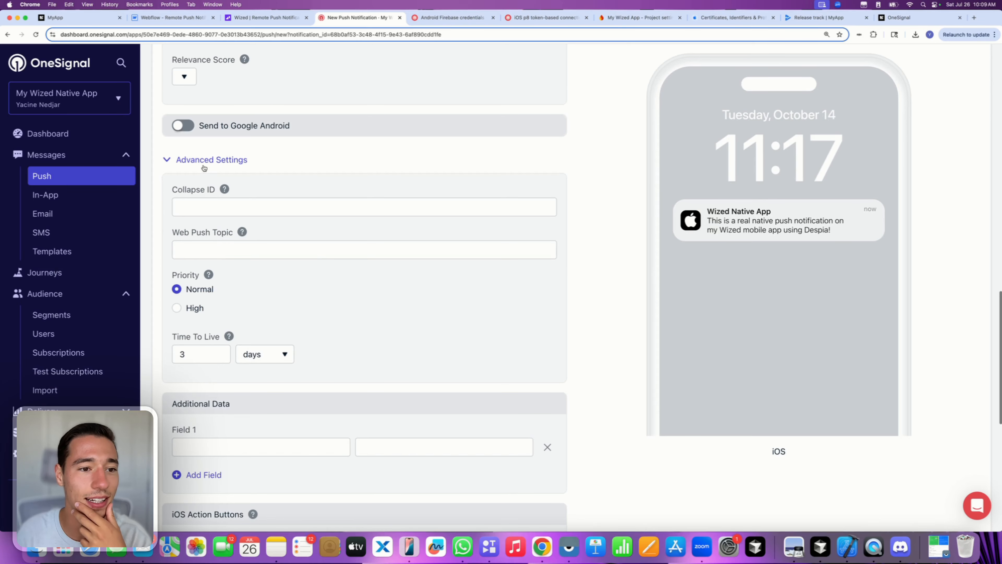
scroll(203, 166, "up", 2)
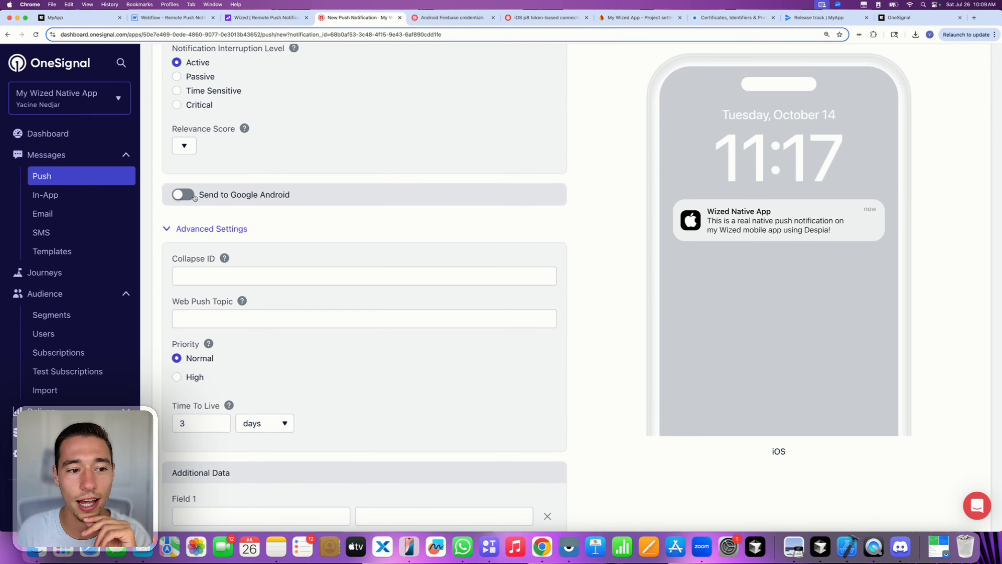
left_click(184, 192)
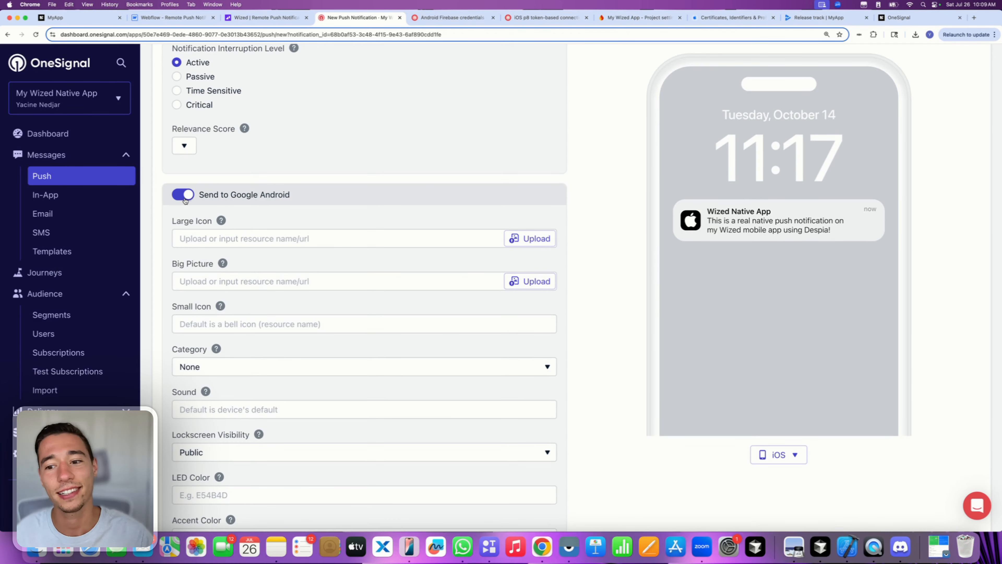
scroll(185, 201, "down", 20)
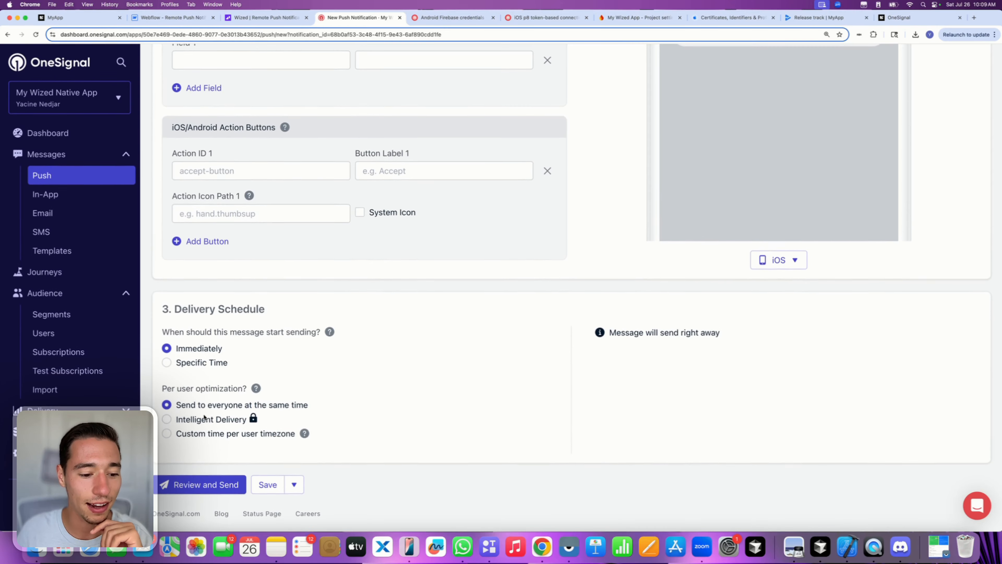
left_click(185, 484)
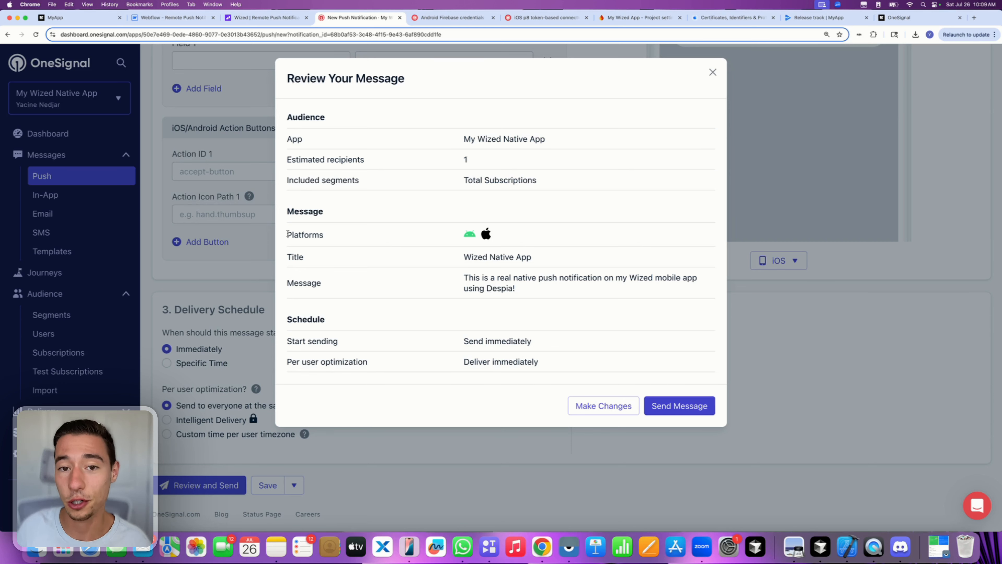
left_click_drag(288, 234, 362, 235)
left_click(363, 235)
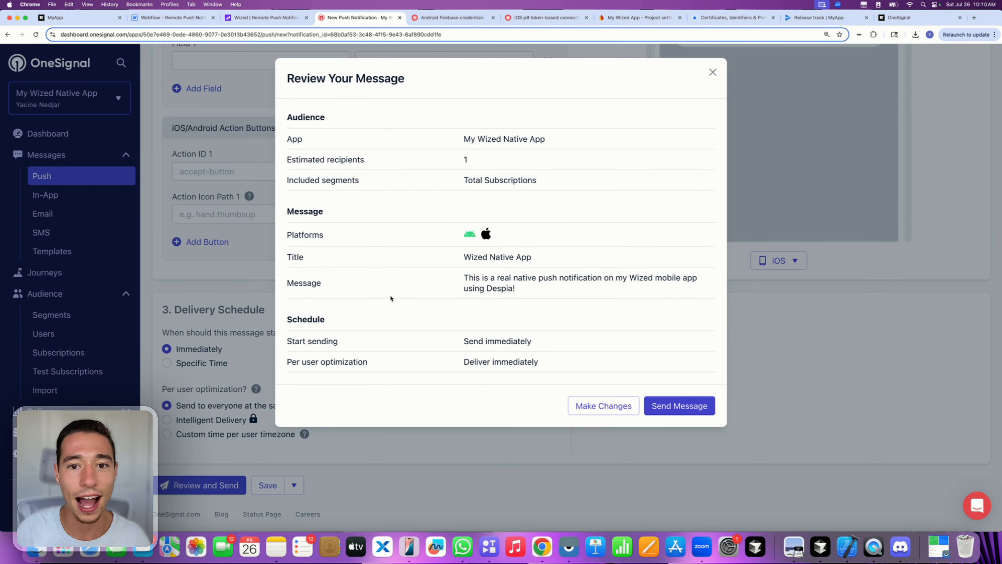
- Send the 'test message' push to 2 devices and bring up the mirrored Android phone in Vysor
left_click(680, 411)
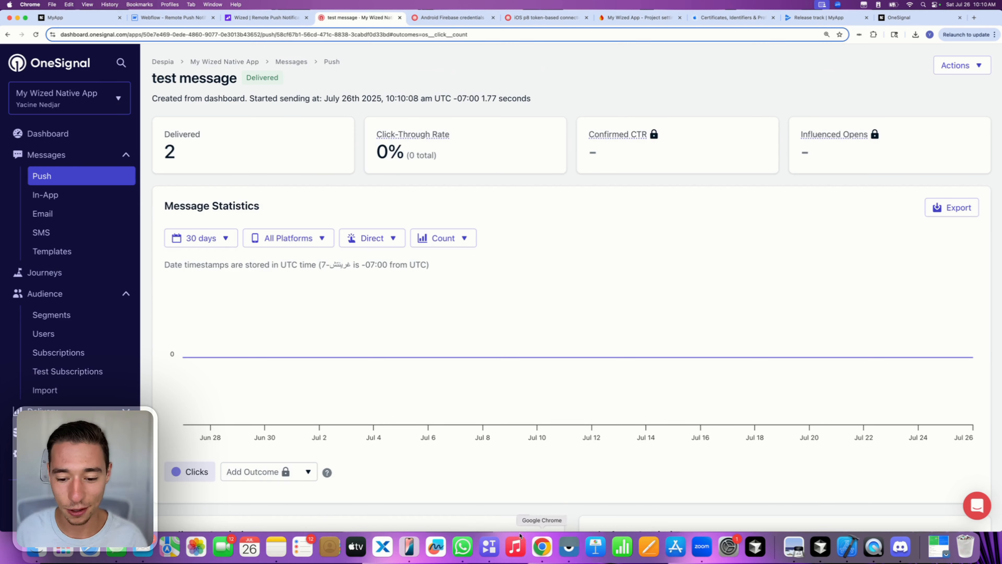
left_click(568, 545)
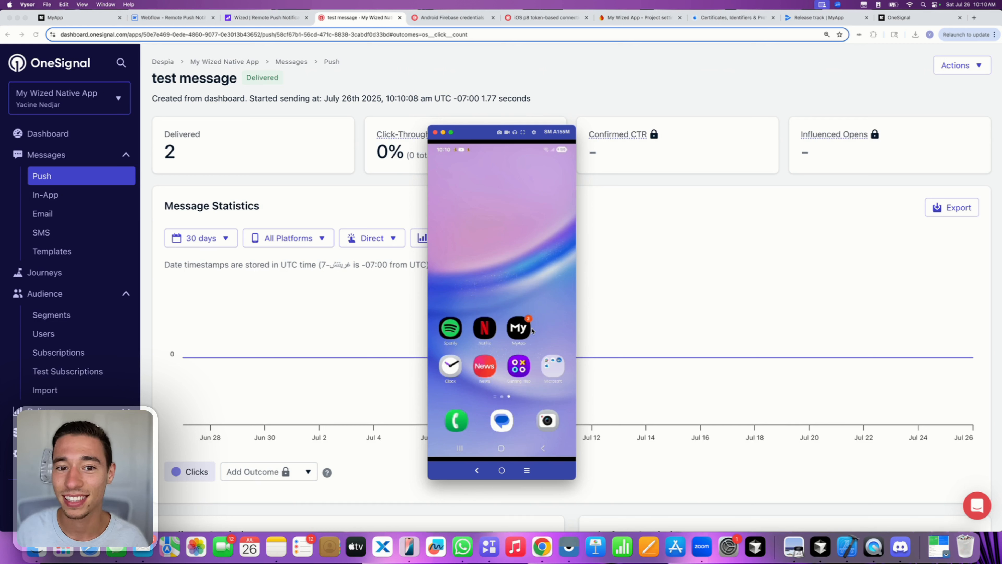
- Hide the Vysor phone mirror and go to the Despia Docs OneSignal page
left_click(624, 282)
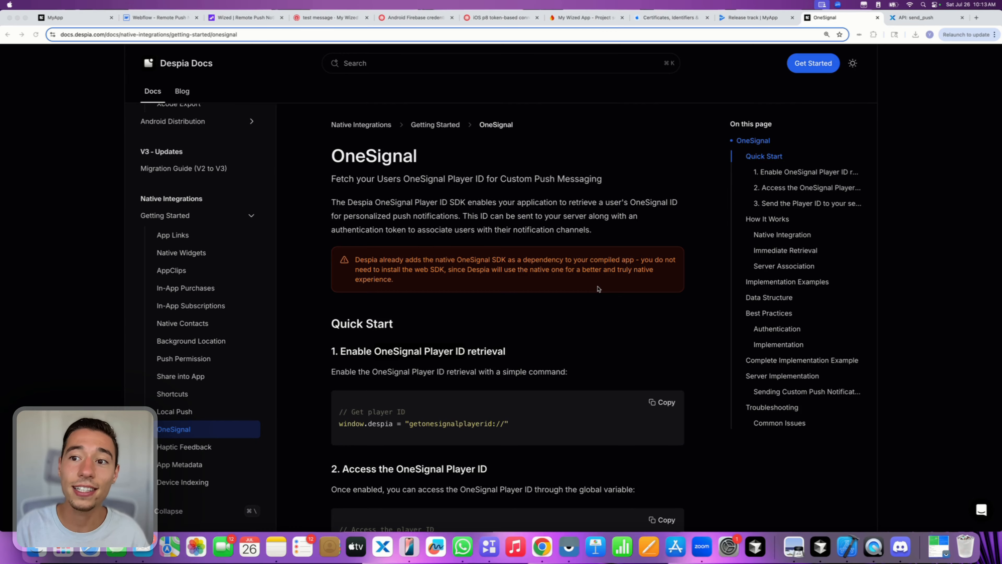
- Scroll to the Server Implementation curl example and highlight its PLAYER-ID placeholder
scroll(598, 288, "down", 20)
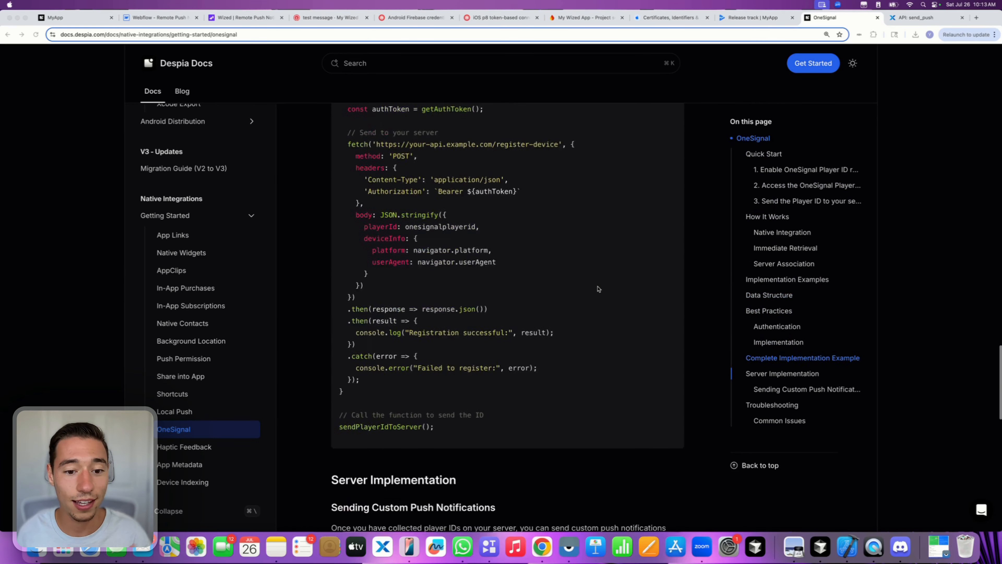
scroll(598, 288, "down", 3)
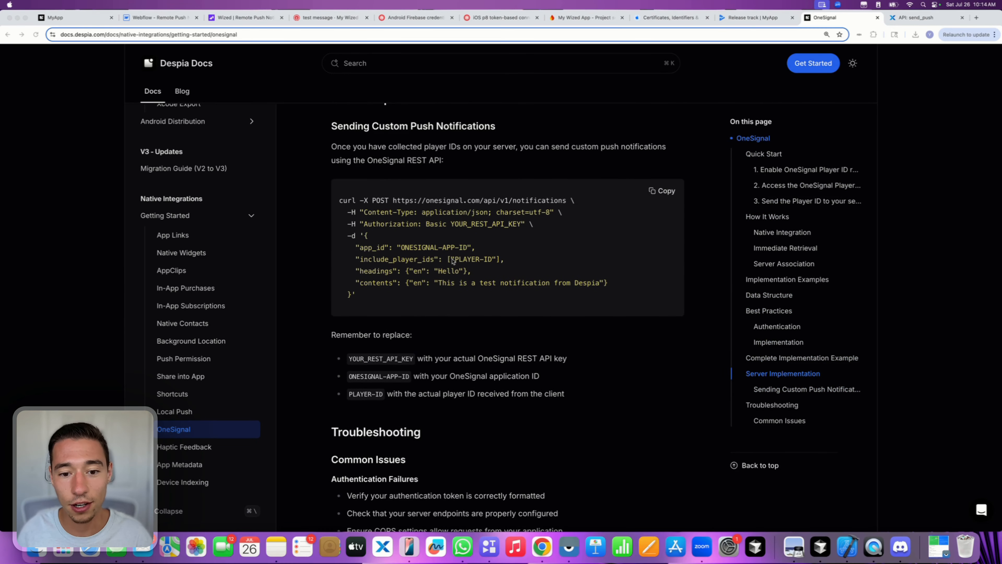
left_click_drag(454, 257, 493, 259)
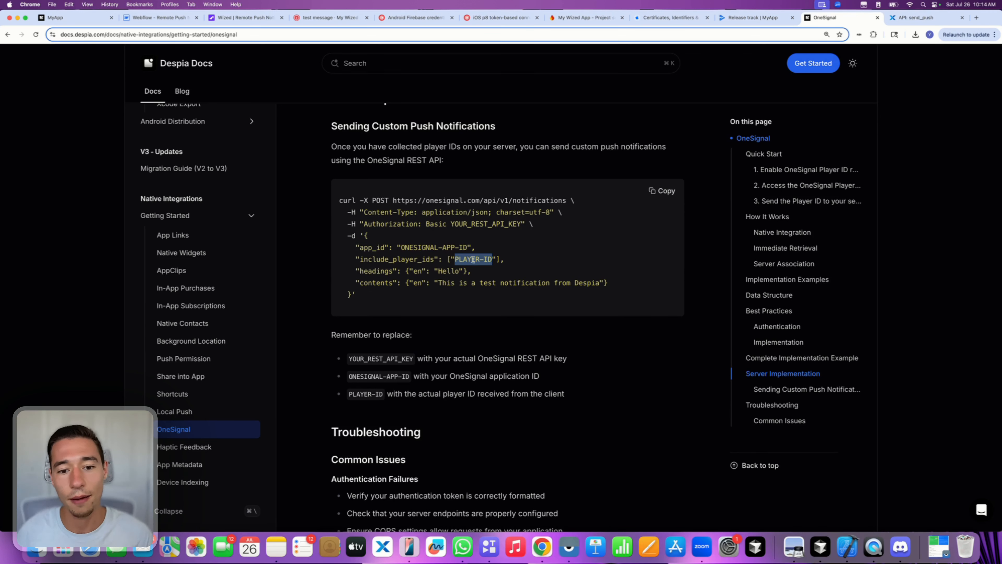
- Highlight the PLAYER-ID value, the 'en' language codes and the headings object in the curl example
mouse_move(492, 258)
left_mouse_down()
mouse_move(447, 258)
mouse_move(499, 260)
left_mouse_up()
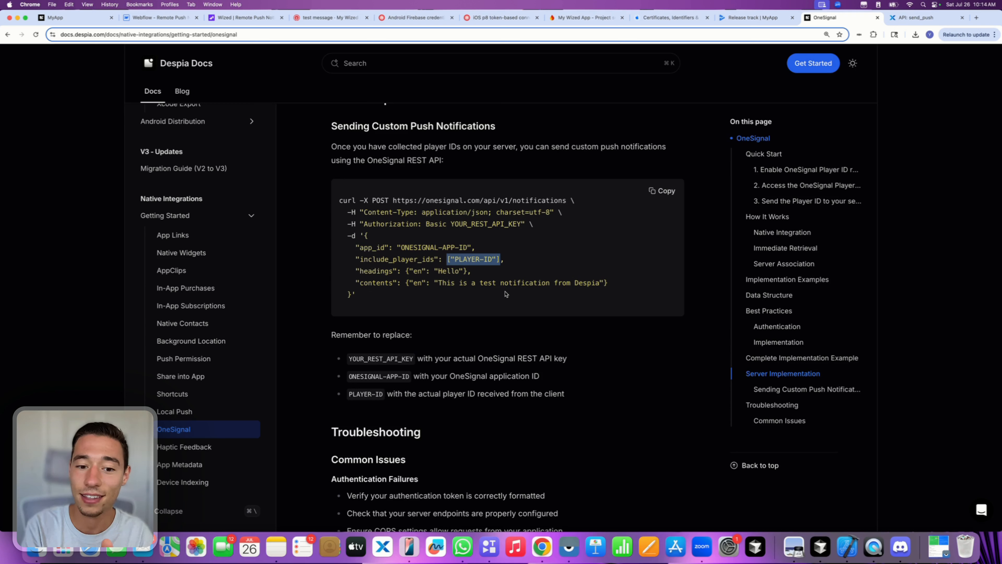
left_click(440, 284)
mouse_move(413, 270)
left_mouse_down()
mouse_move(426, 271)
mouse_move(422, 283)
left_mouse_up()
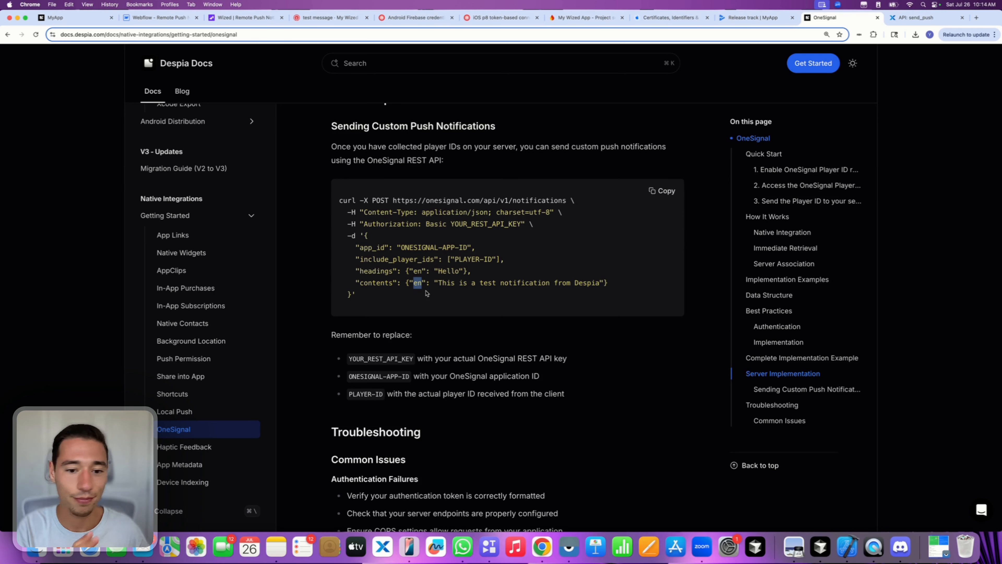
left_click_drag(417, 271, 421, 272)
left_click(419, 272)
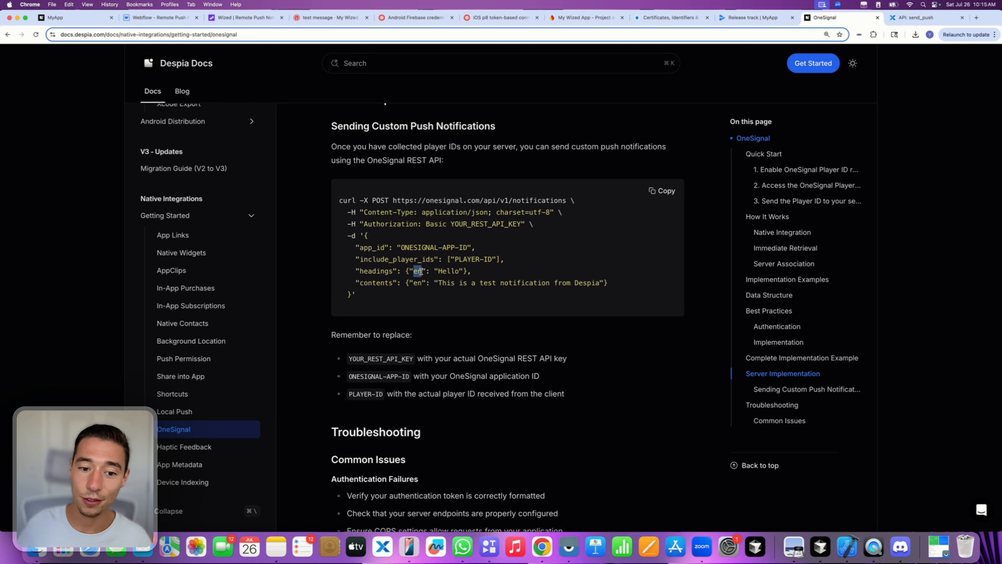
left_click_drag(407, 271, 467, 270)
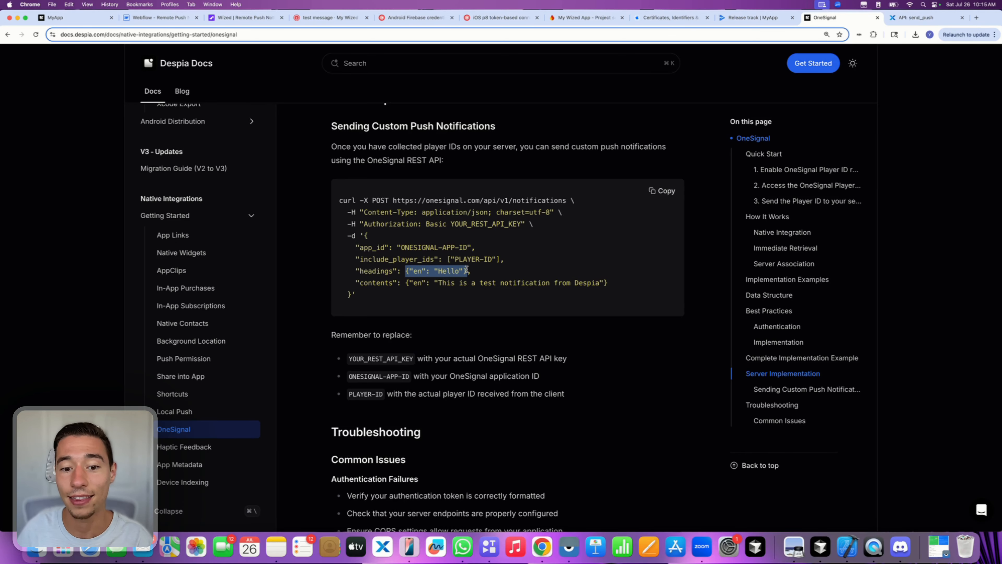
left_click(488, 278)
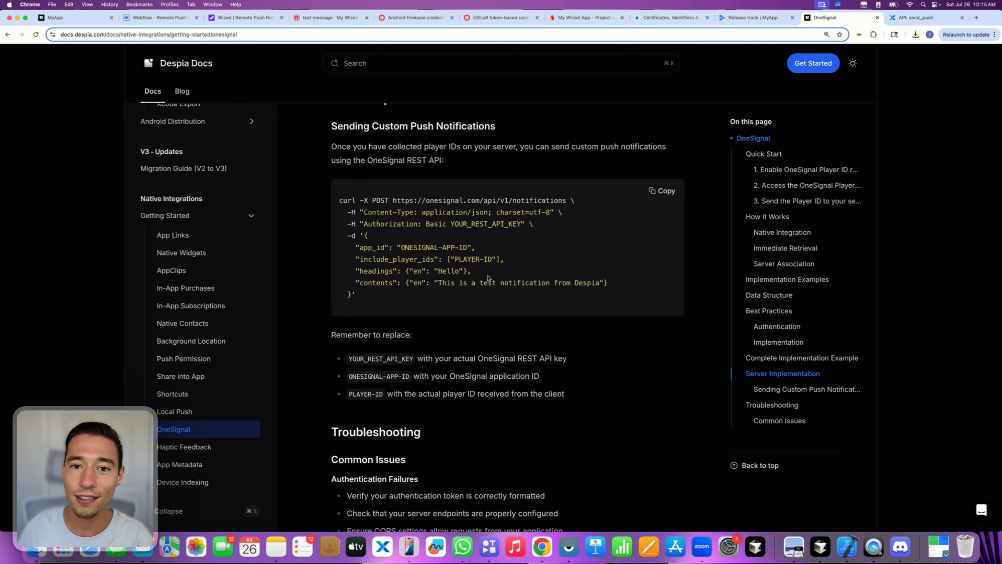
- Look back over the Quick Start section, then switch to the Webflow project
scroll(488, 279, "up", 20)
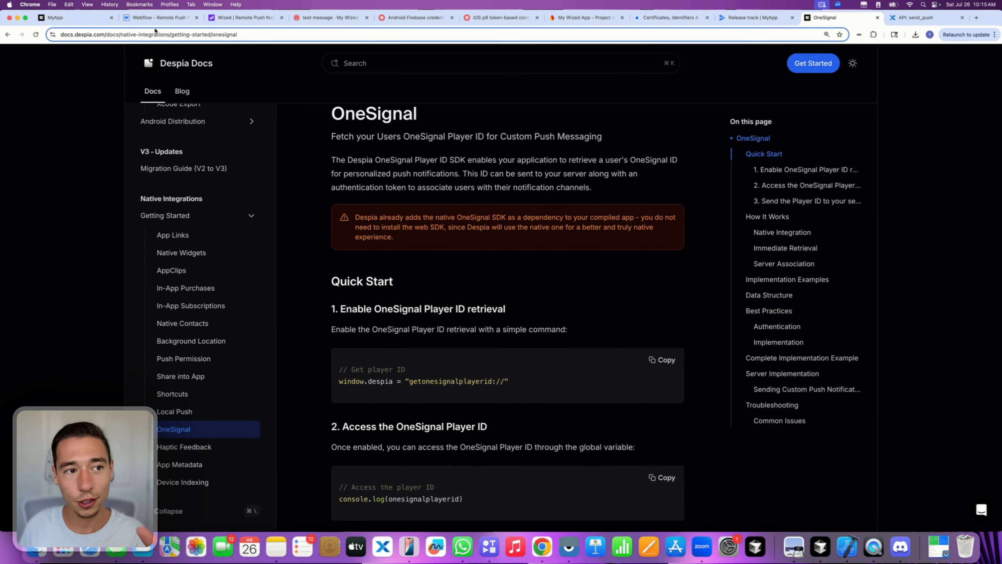
scroll(513, 391, "down", 5)
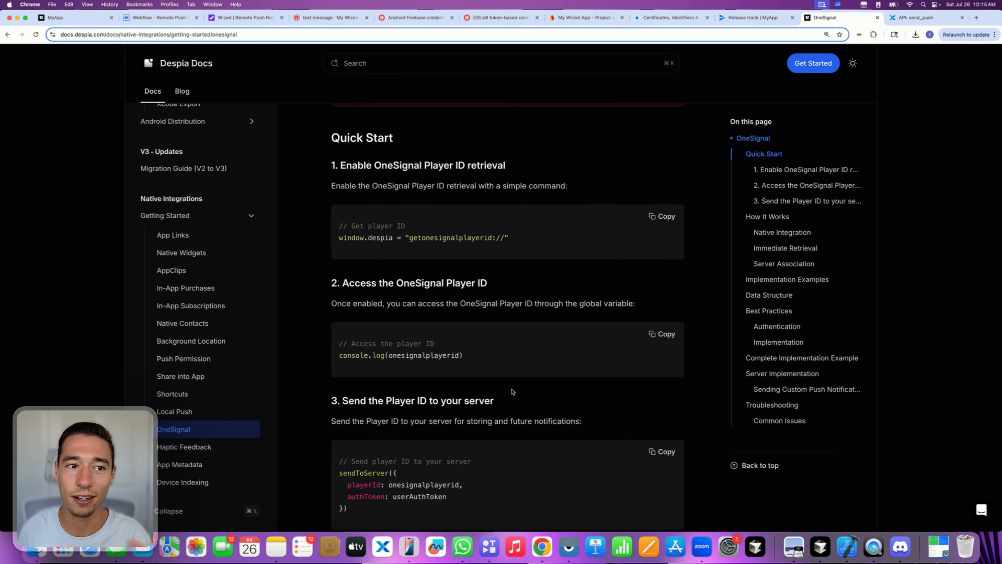
left_click(148, 22)
- Insert a Form Block beneath the Native Push heading using the 'form' element search
left_click(217, 200)
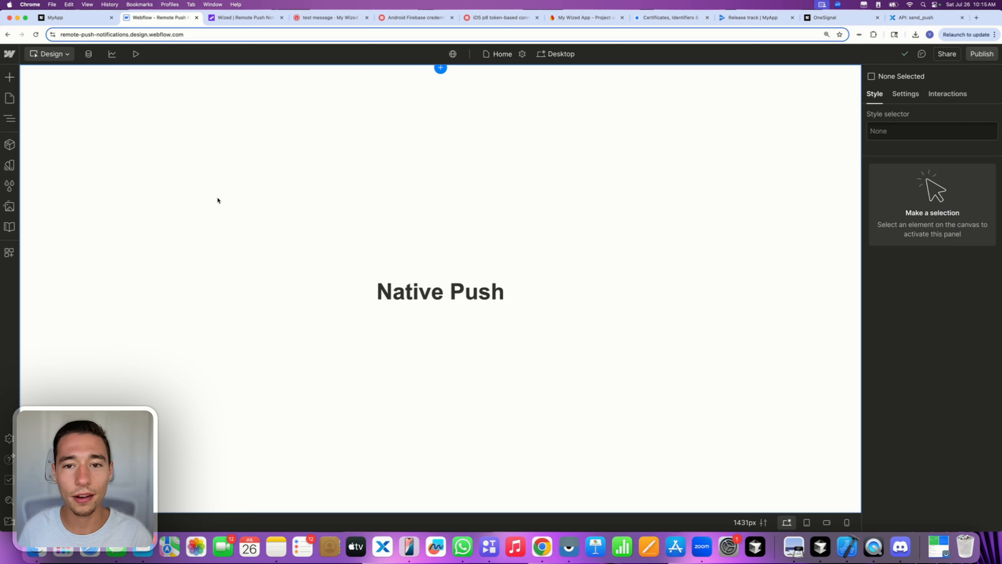
left_click(276, 220)
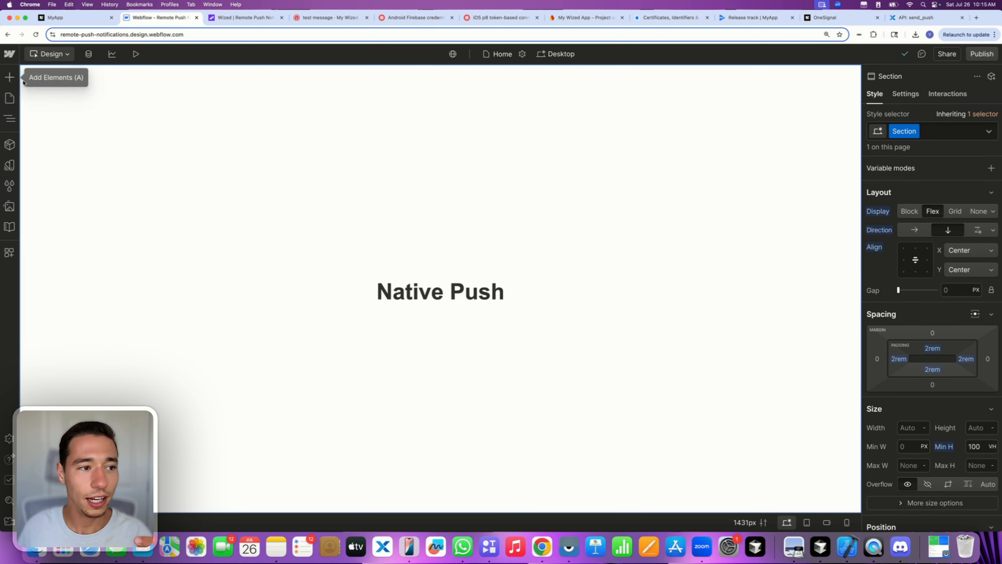
left_click(10, 78)
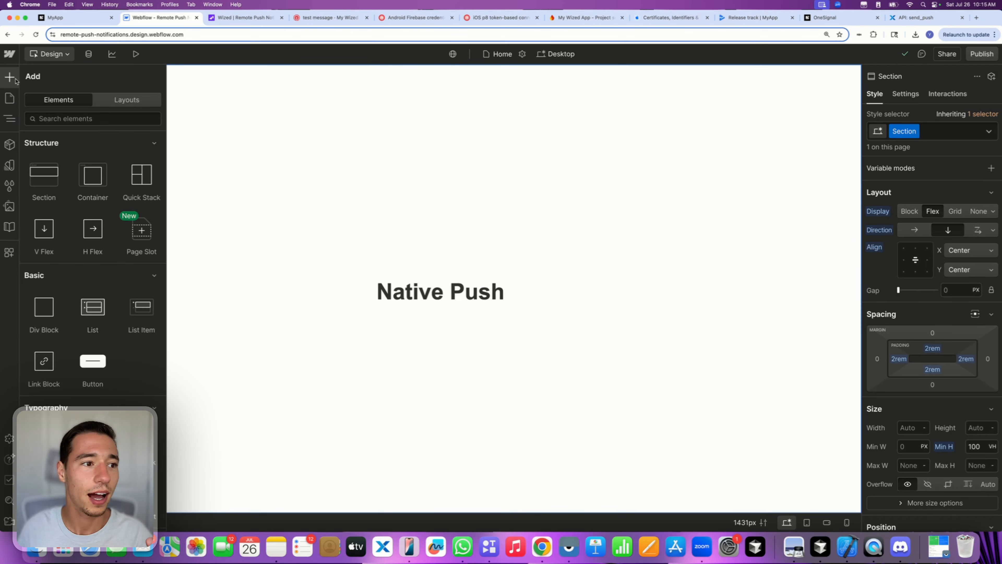
left_click(71, 119)
type("form")
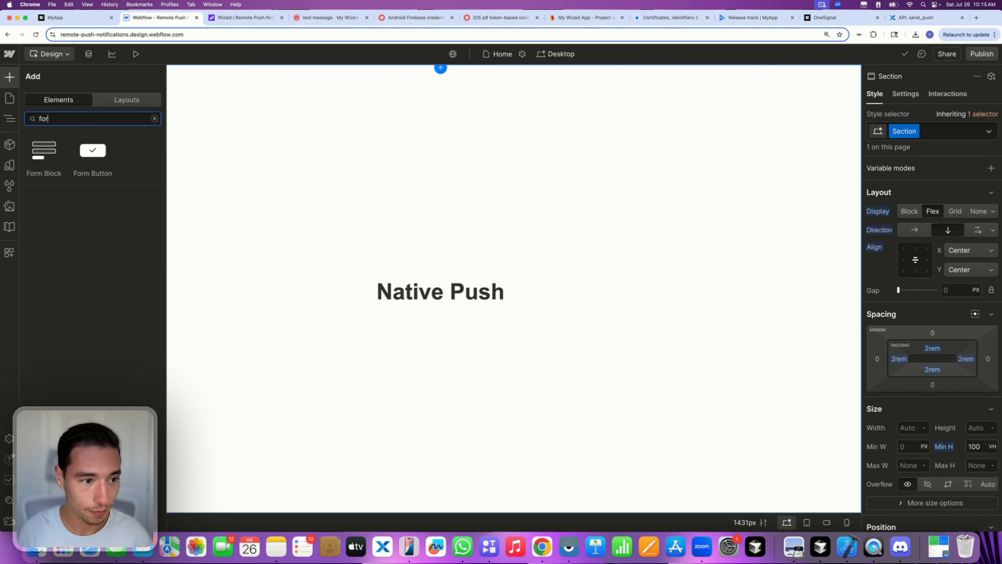
left_click(44, 154)
left_click(463, 237)
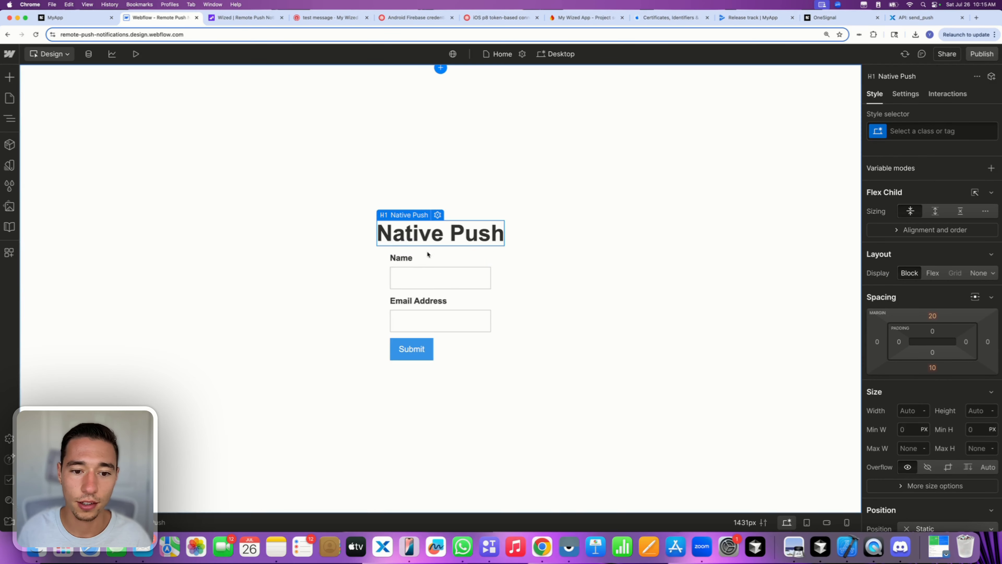
- Delete the form's Name label and Submit button, leaving one text field, and show its settings
left_click(411, 259)
key("BackSpace")
key("BackSpace")
key("BackSpace")
key("BackSpace")
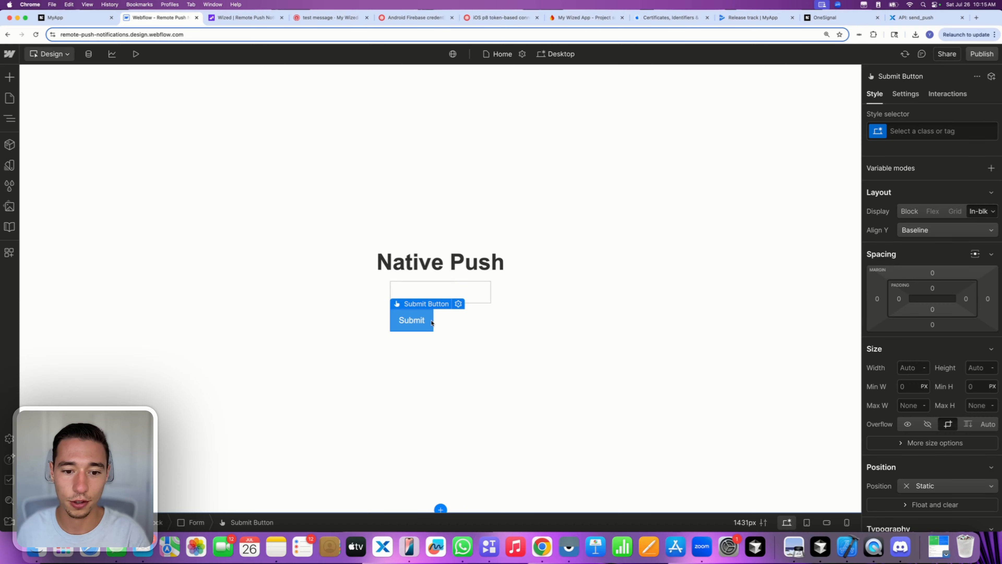
key("BackSpace")
left_click(492, 340)
left_click(464, 308)
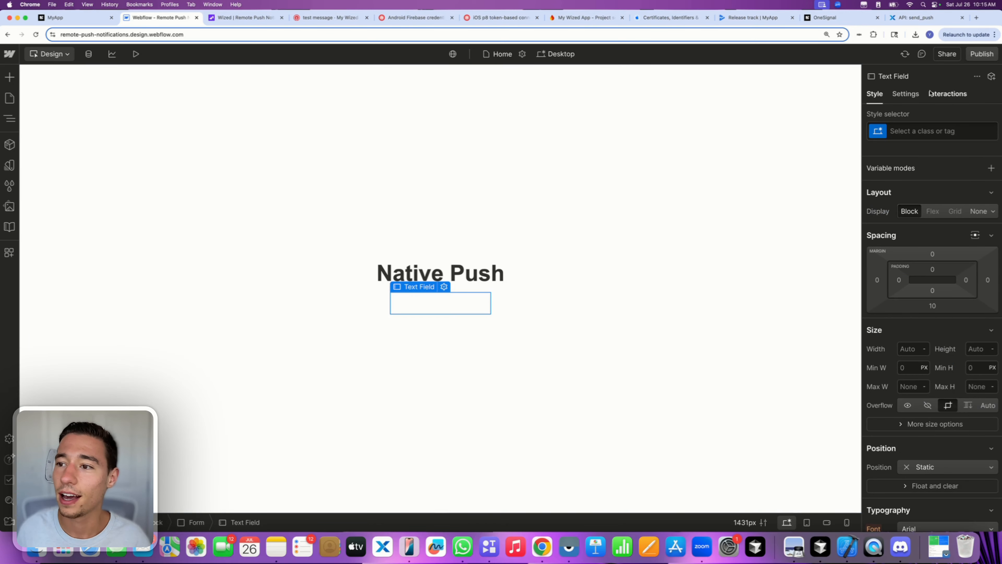
left_click(906, 94)
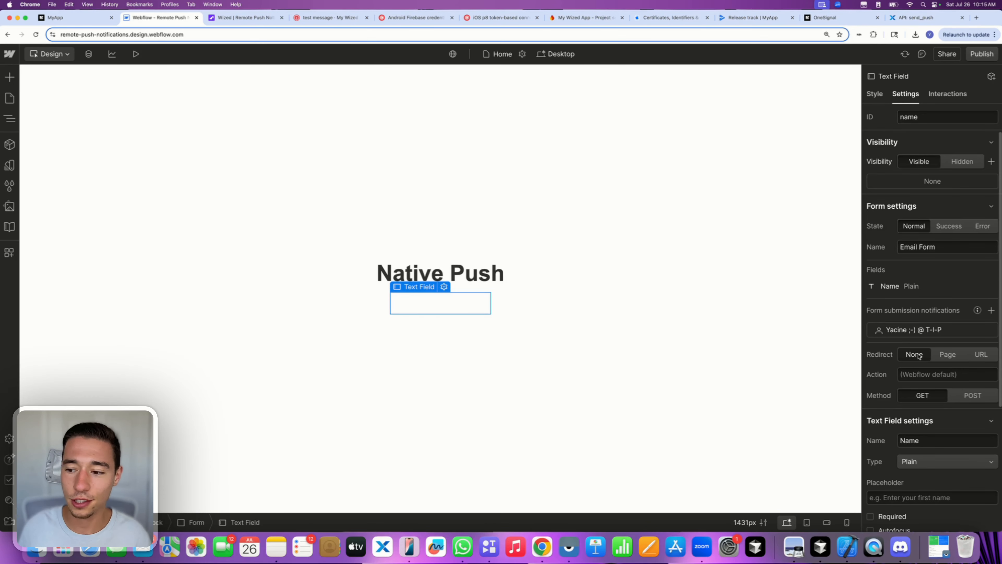
key("super+r")
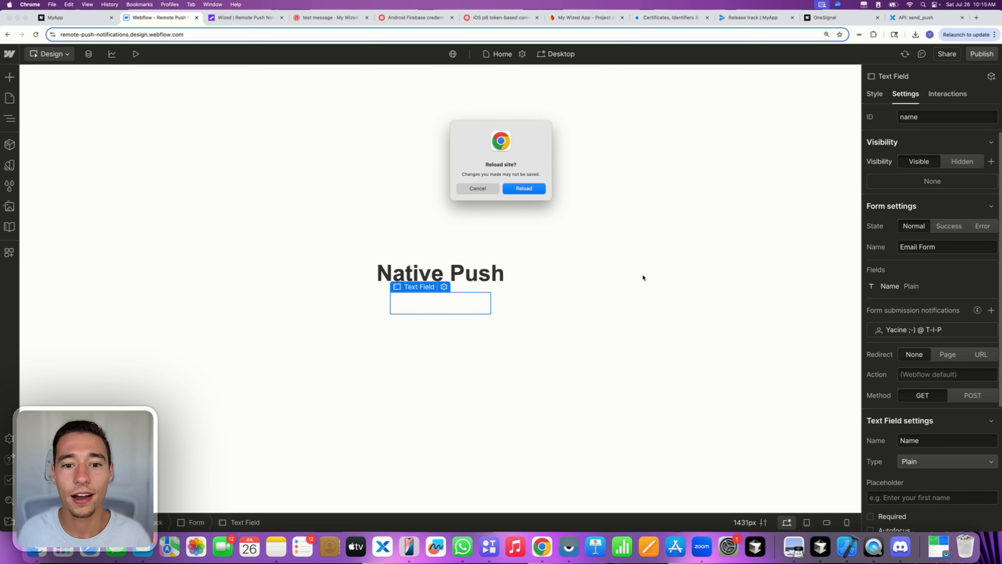
left_click(478, 189)
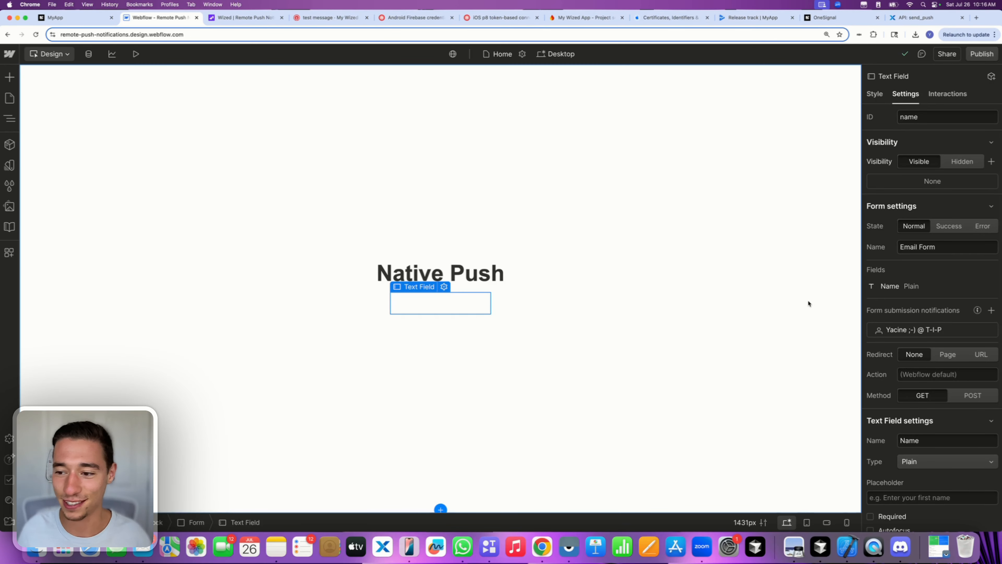
- Add the custom attribute wized = 'sample-player-id-input' to the text field
scroll(923, 284, "down", 5)
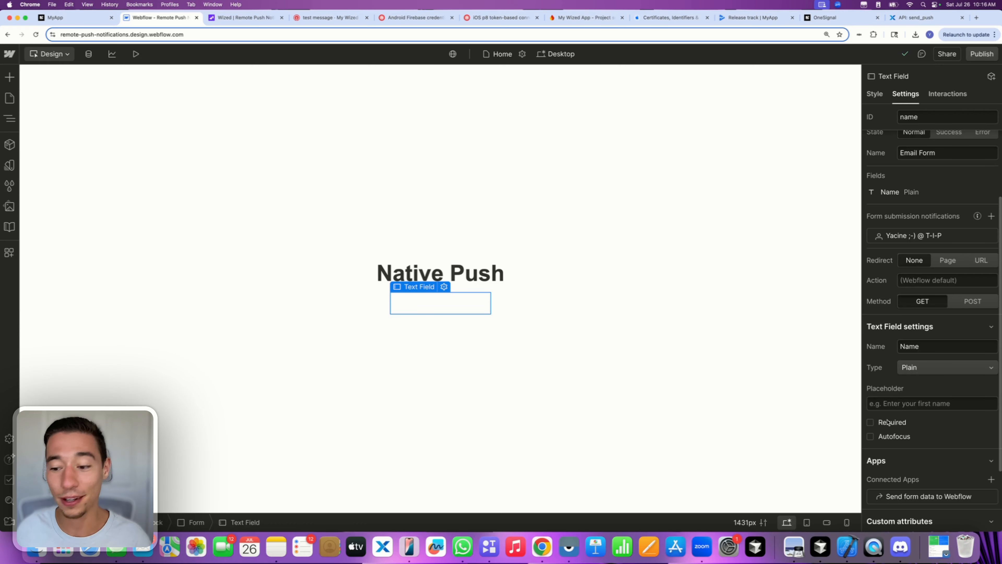
scroll(891, 399, "down", 5)
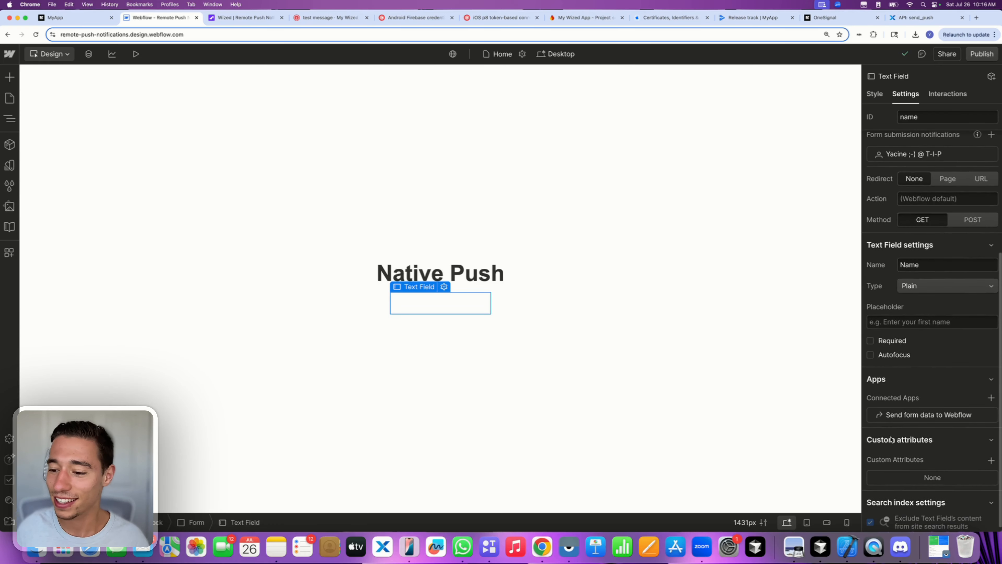
left_click(991, 457)
type("woze")
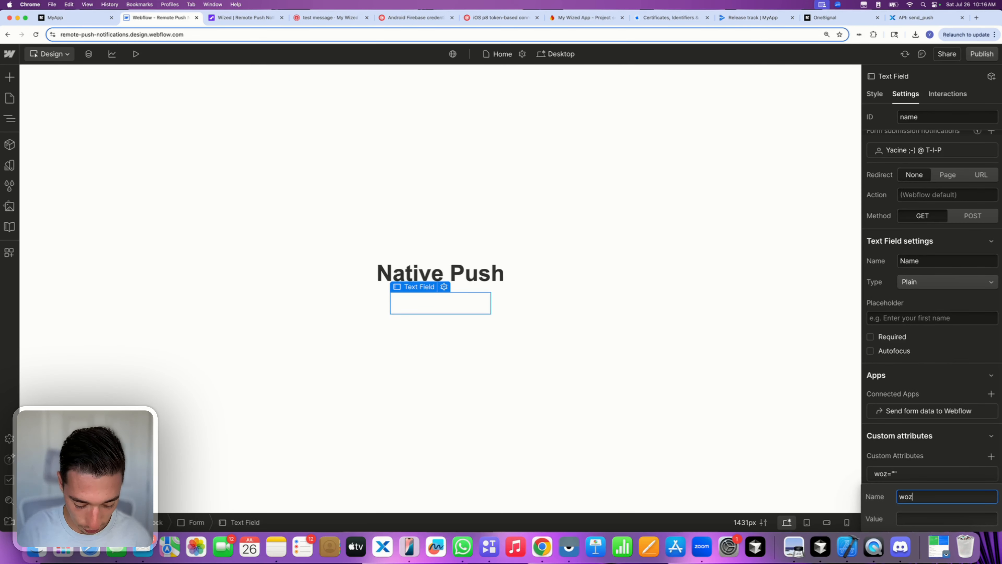
key("BackSpace")
key("BackSpace")
key("BackSpace")
type("ized")
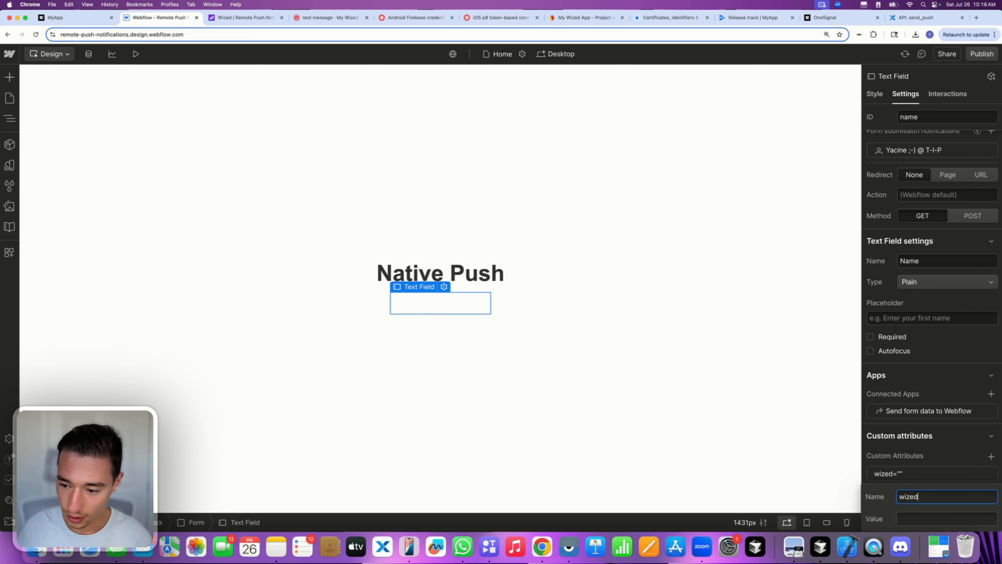
key("Tab")
type("sam")
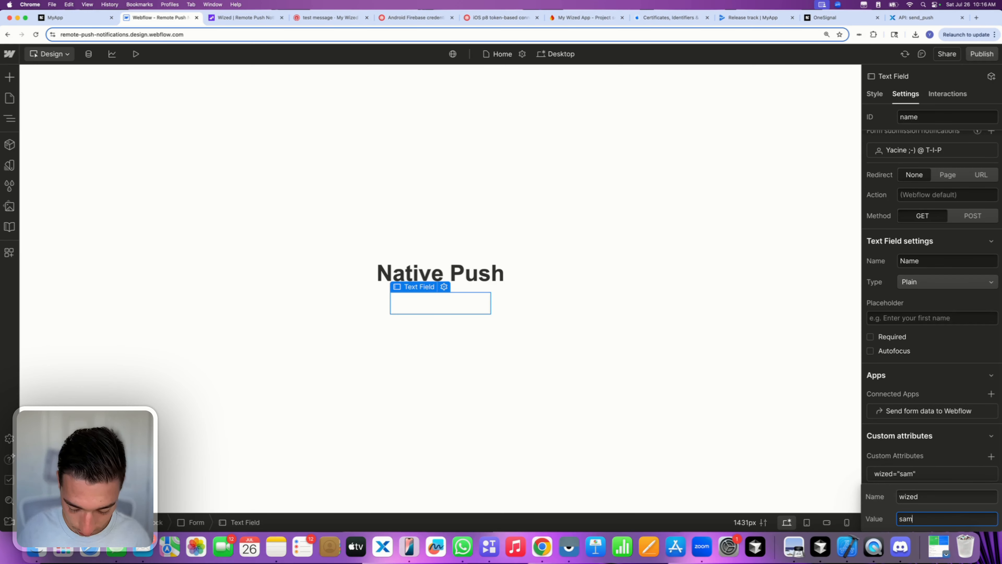
type("ple-player-id")
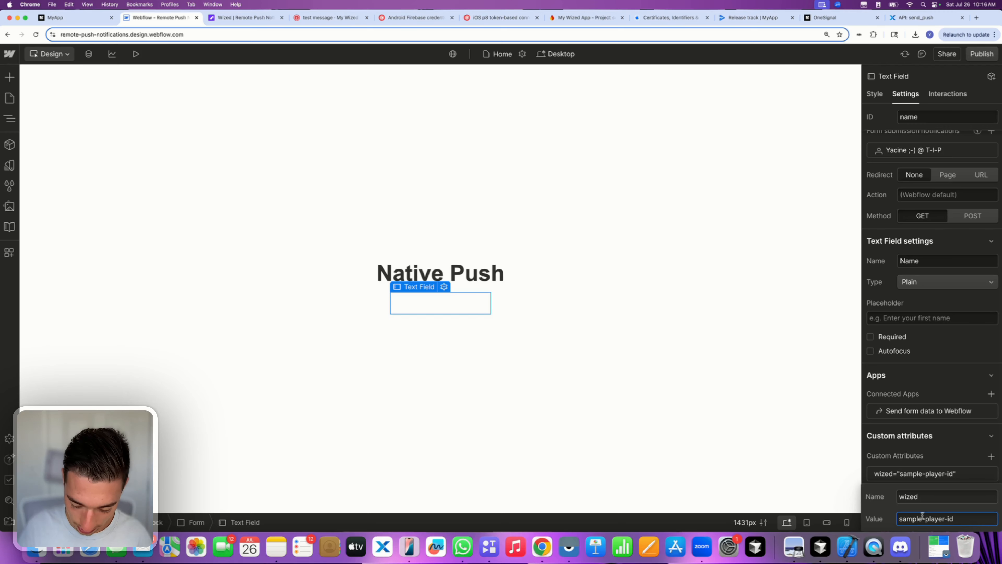
type("-inout")
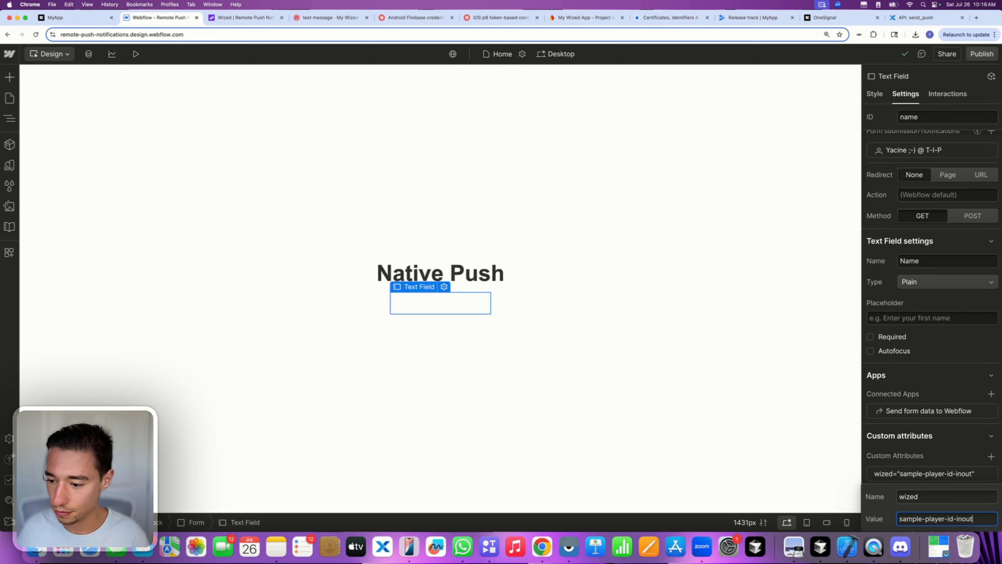
key("BackSpace")
key("BackSpace")
key("BackSpace")
type("put")
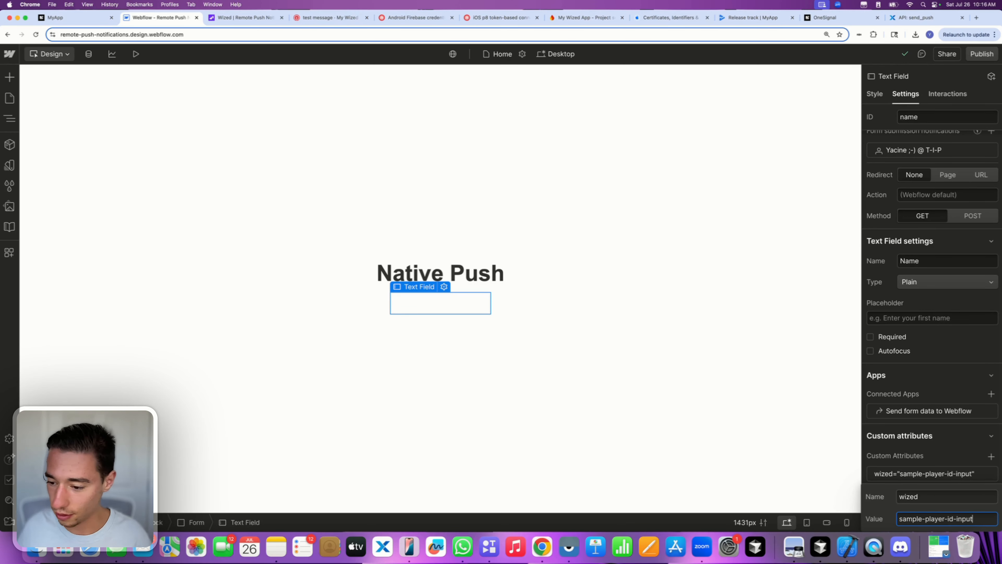
left_click(959, 456)
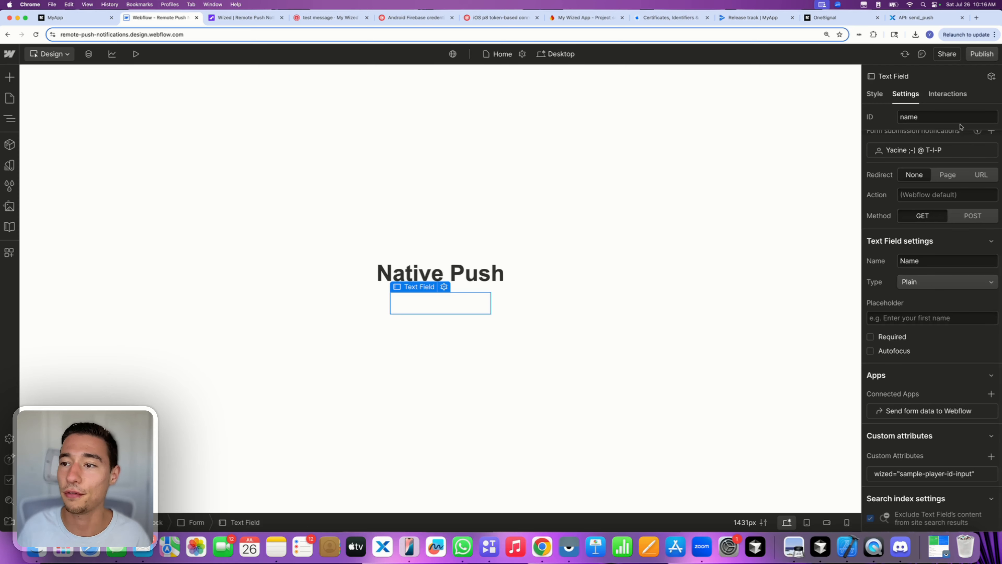
- Publish the site to its staging domain
left_click(982, 54)
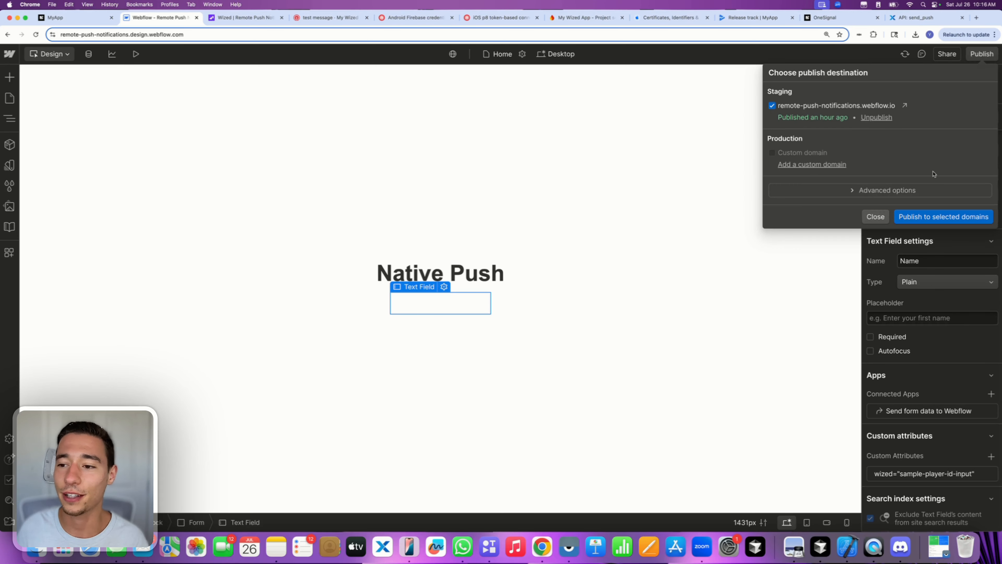
left_click(908, 218)
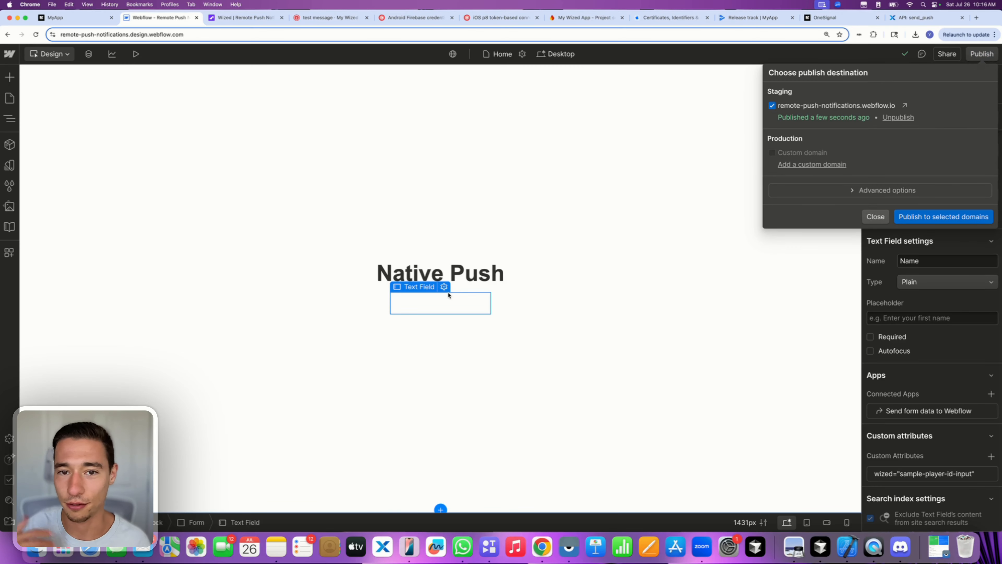
left_click(386, 246)
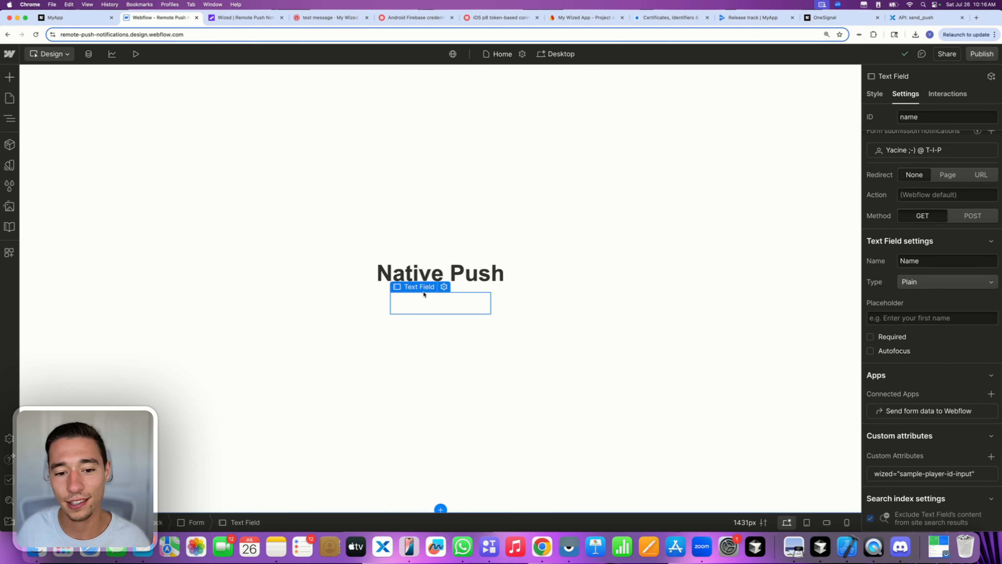
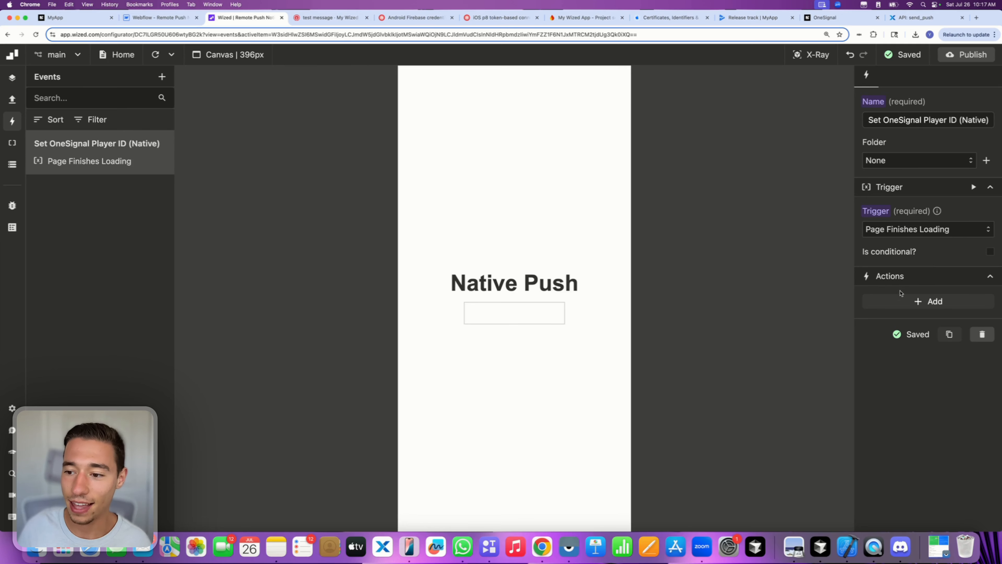
- Add a Set variable action targeting v.onesignalplayerid and start writing its Value function
left_click(908, 302)
left_click(911, 349)
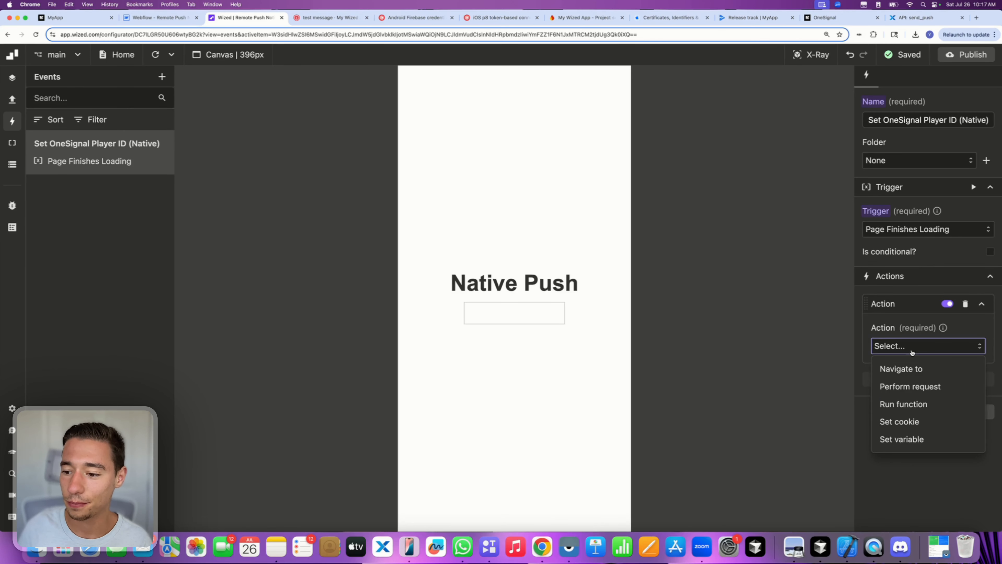
left_click(905, 439)
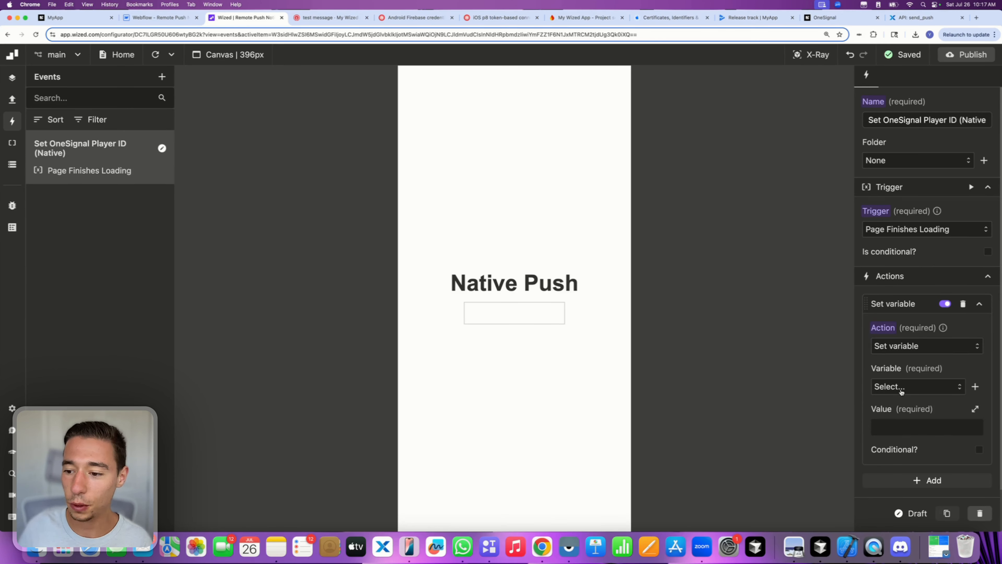
left_click(901, 391)
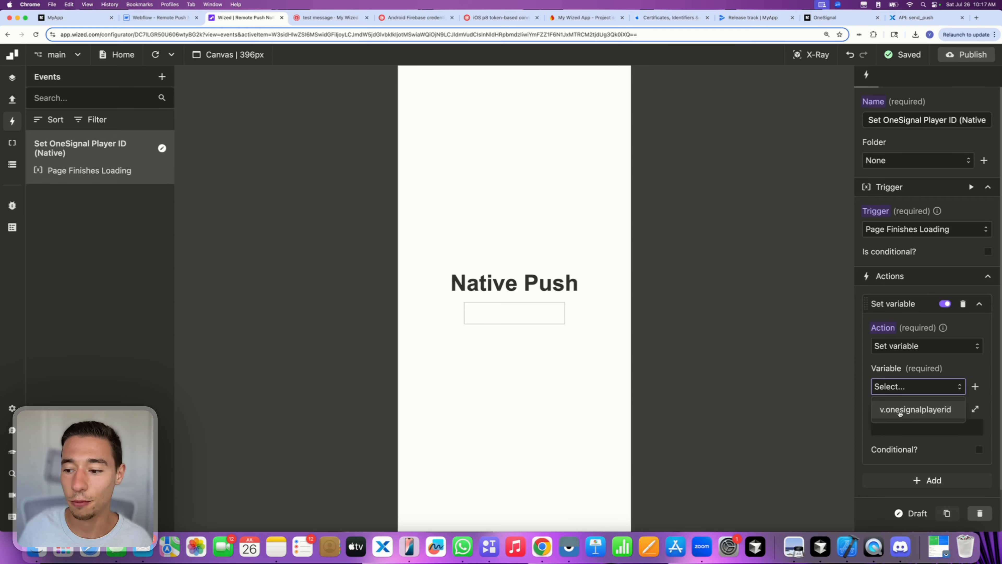
left_click(913, 410)
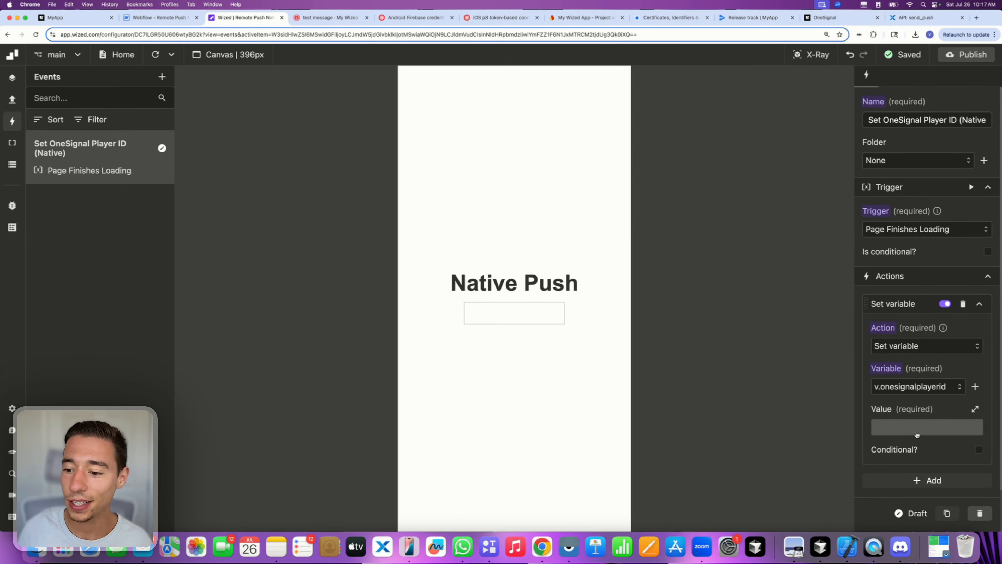
left_click(975, 408)
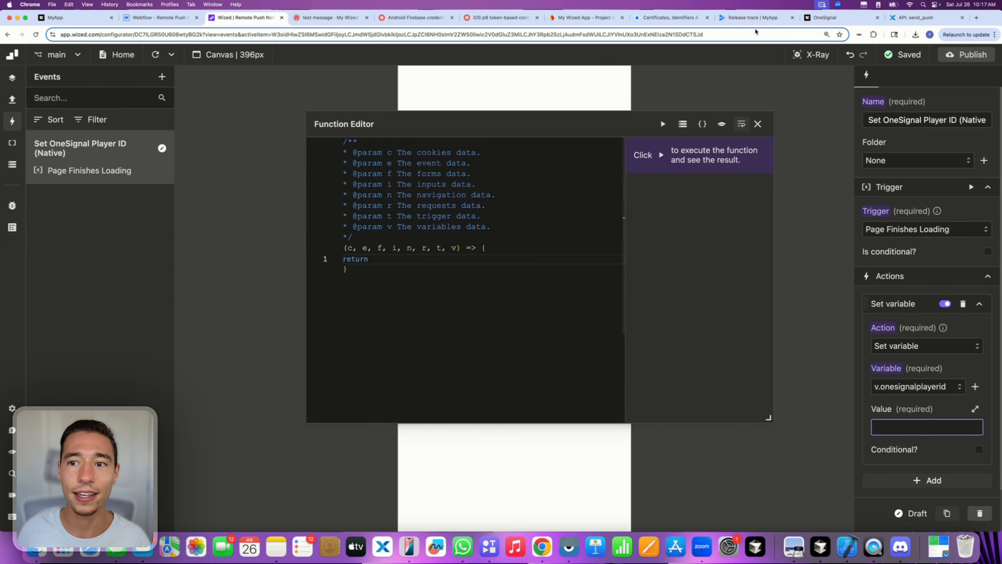
- Find the Access the OneSignal Player ID section in the Despia OneSignal docs
left_click(832, 18)
scroll(426, 352, "down", 3)
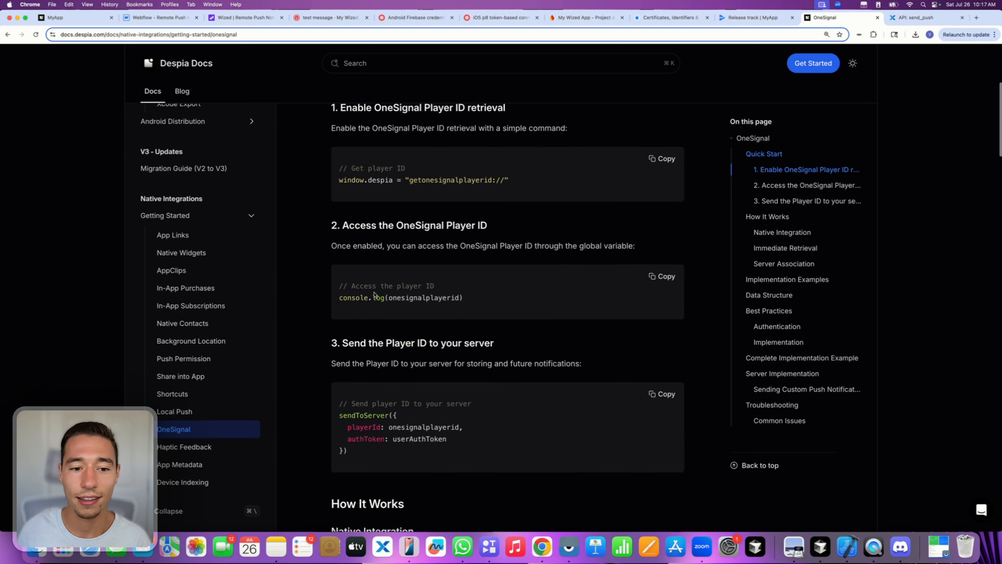
left_click_drag(347, 224, 524, 236)
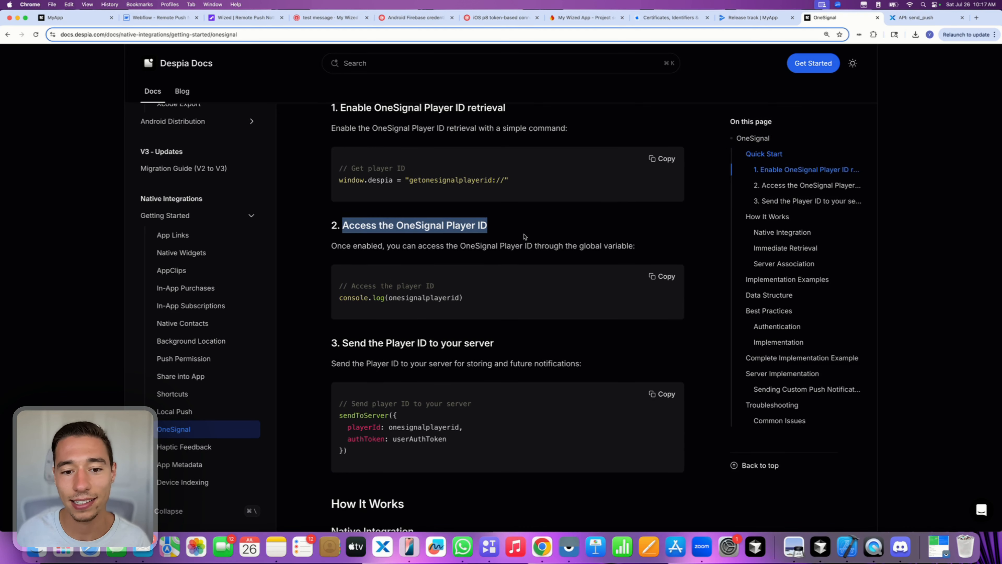
left_click(478, 234)
left_click_drag(388, 224, 574, 235)
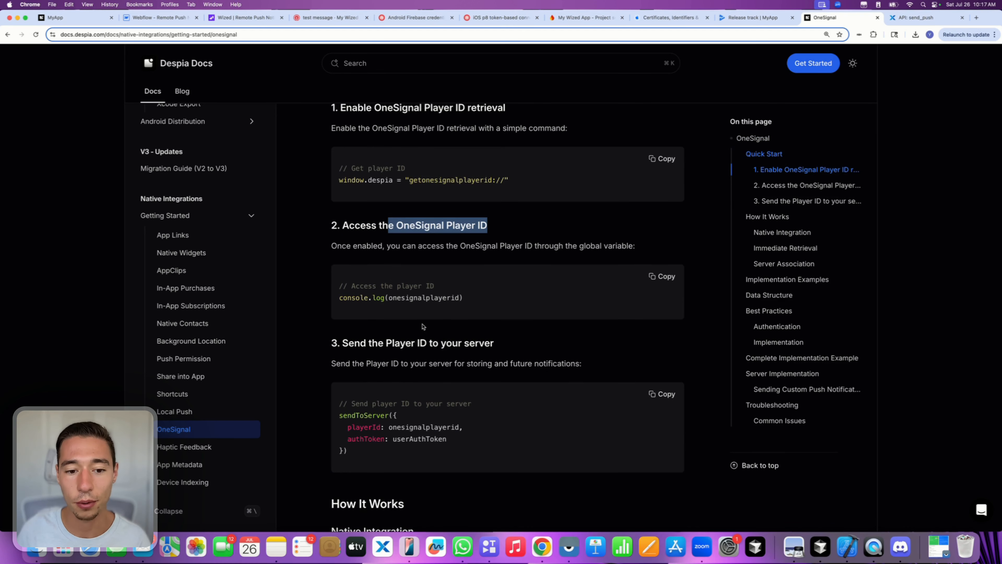
left_click(422, 326)
double_click(404, 298)
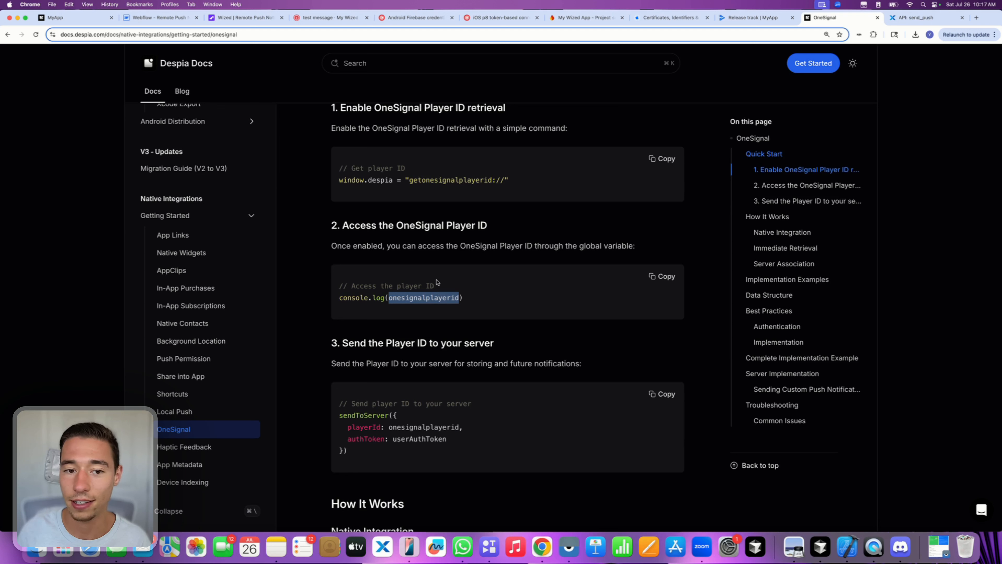
left_click(364, 181)
- Examine the window.despia 'getonesignalplayerid://' command in the first code example
double_click(354, 180)
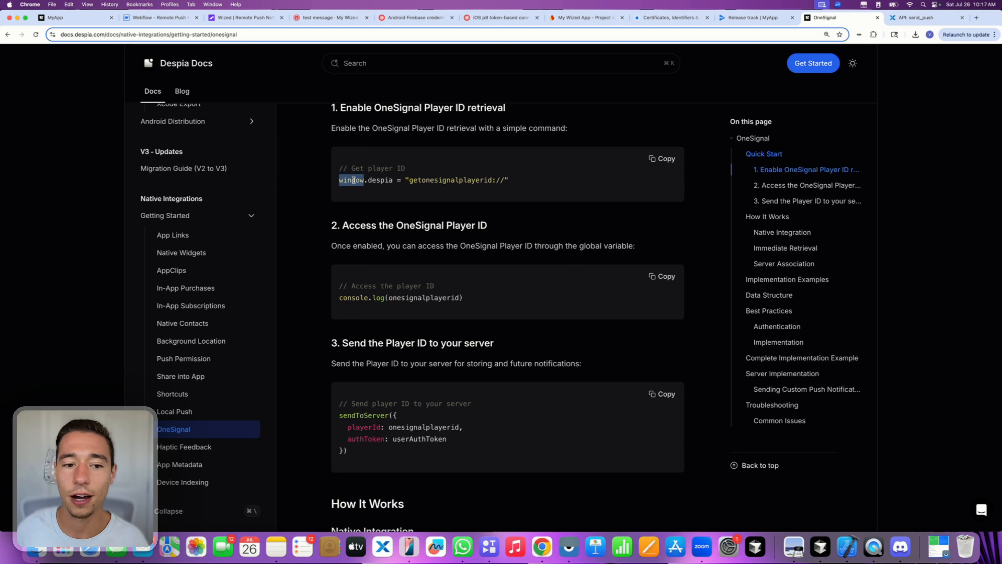
double_click(388, 180)
left_click(432, 180)
triple_click(433, 180)
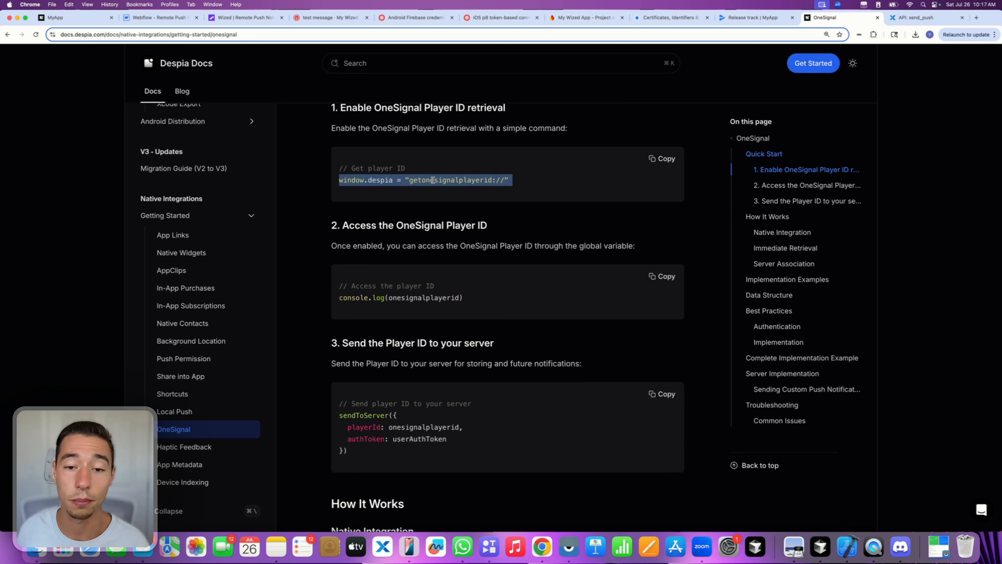
double_click(433, 180)
left_click(525, 185)
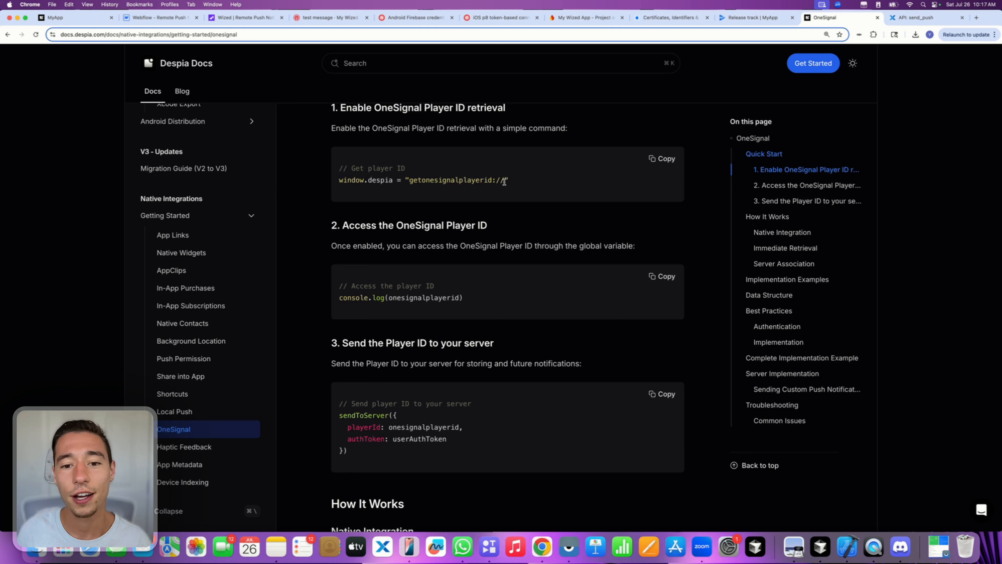
left_click_drag(504, 182, 405, 180)
triple_click(399, 179)
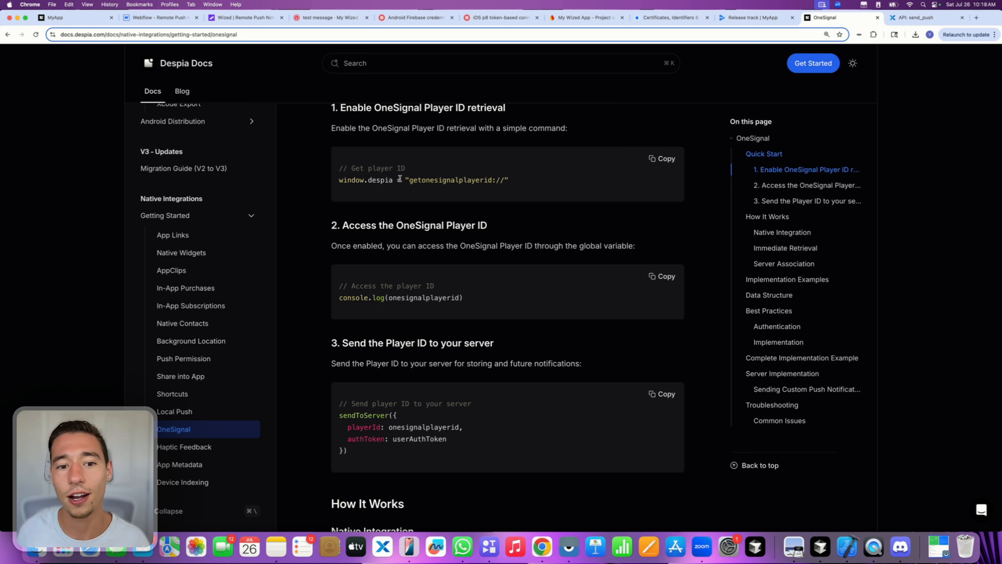
triple_click(399, 180)
left_click_drag(539, 181, 338, 180)
left_click(385, 197)
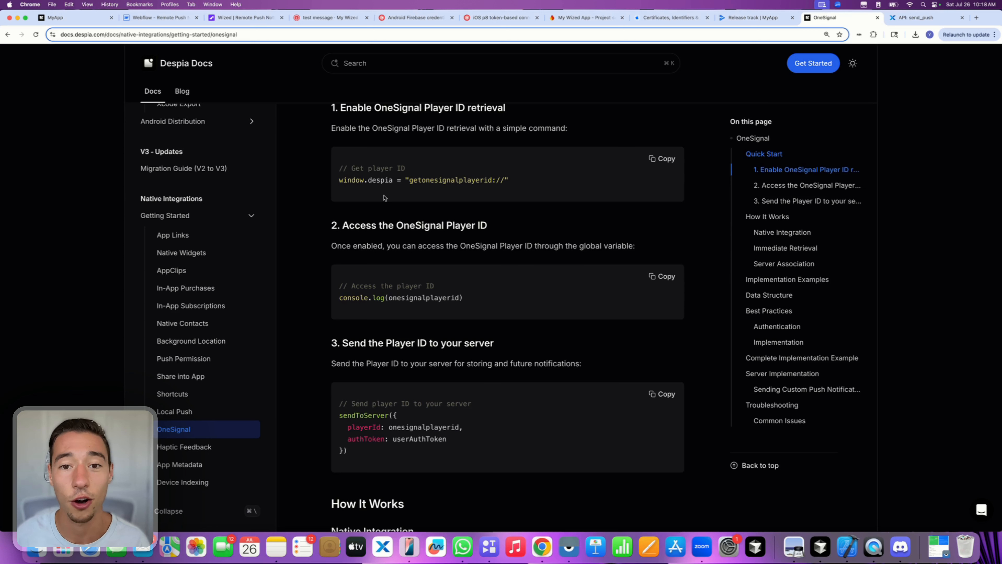
- Copy the global variable name onesignalplayerid and go back to Wized
double_click(429, 297)
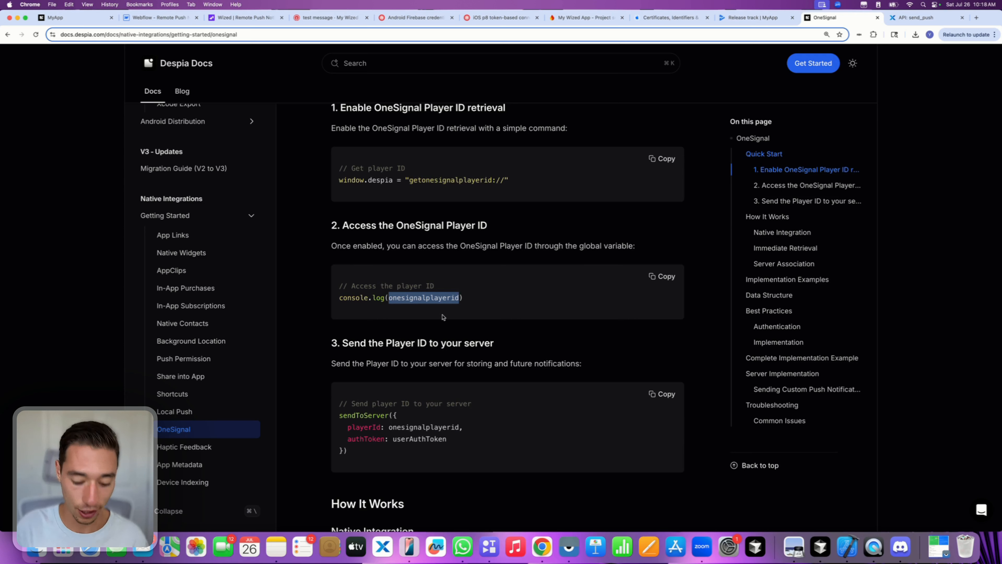
key("super+c")
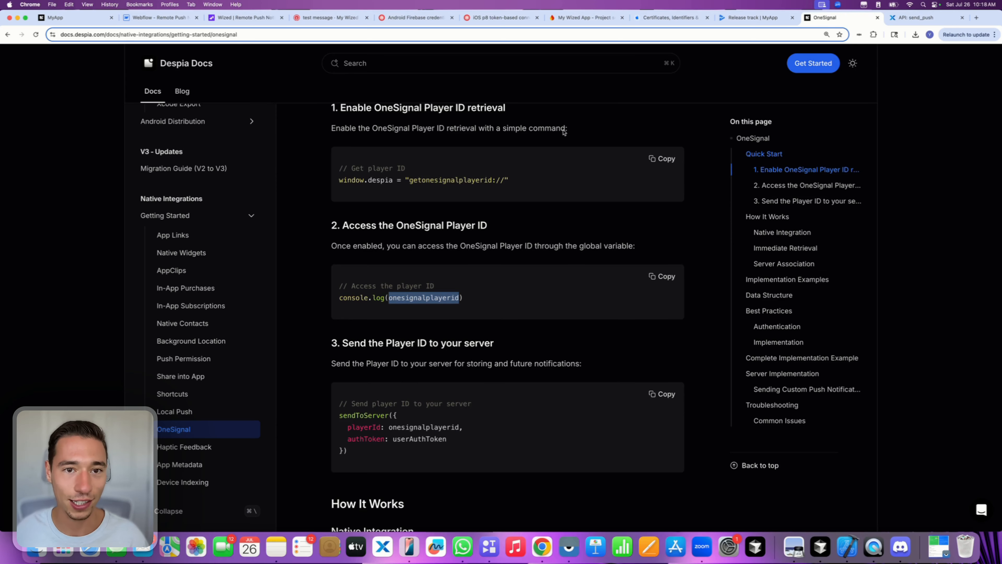
left_click(217, 18)
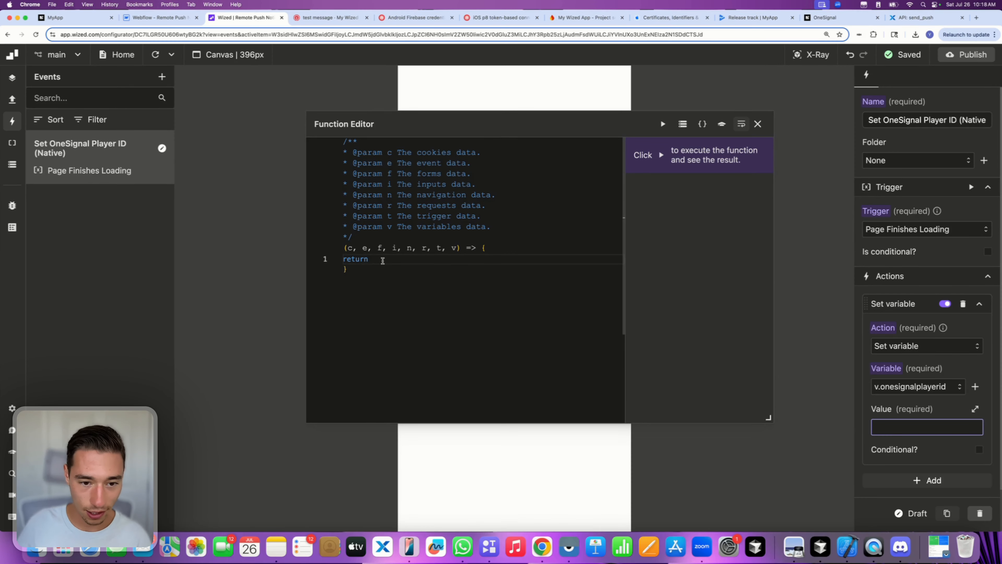
- Make the value return onesignalplayerid, then select the sample-player-id-input element with X-Ray on
key("super+v")
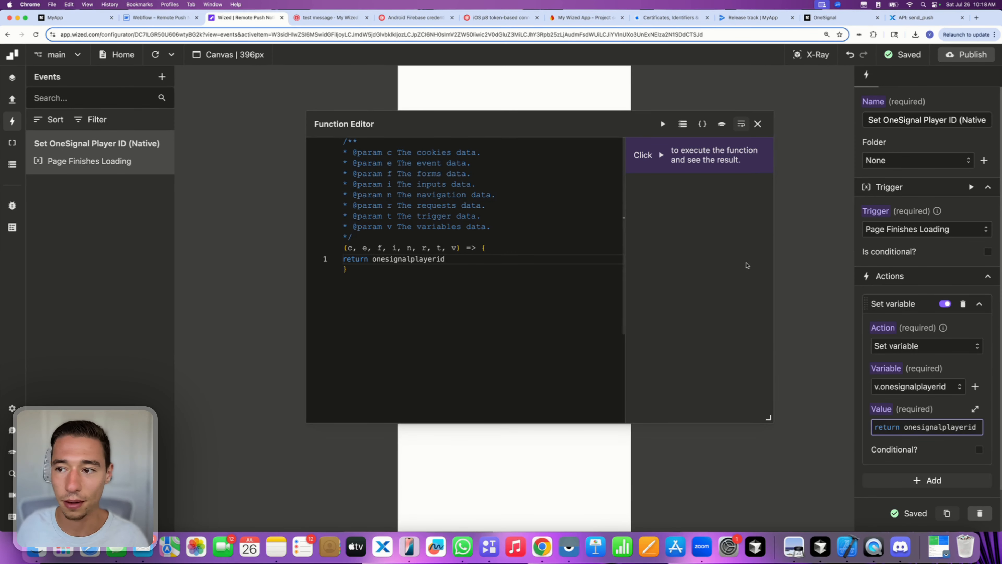
left_click(758, 124)
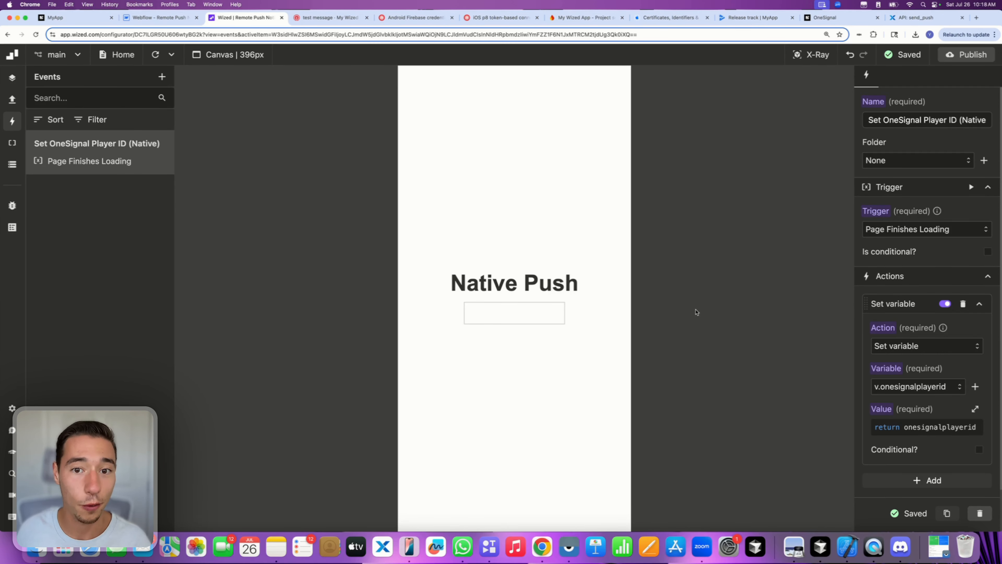
left_click(811, 54)
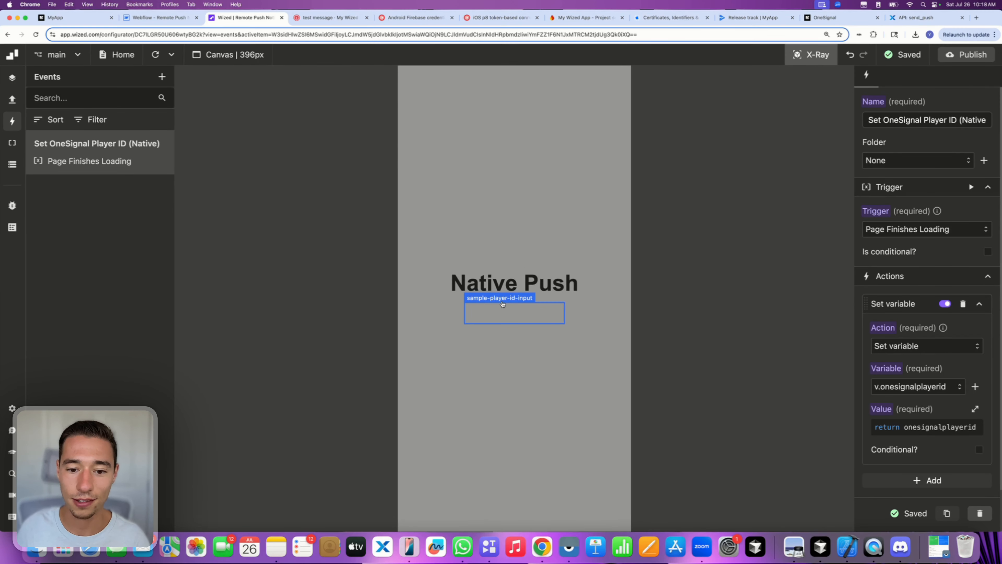
left_click(488, 299)
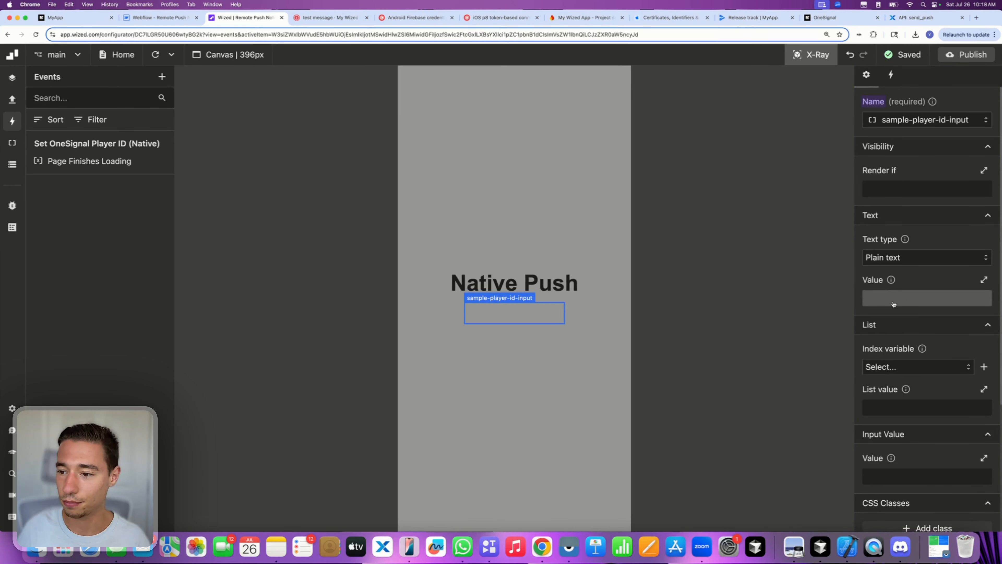
scroll(896, 296, "down", 2)
- Begin the sample-player-id-input's Input Value function, erasing a mistyped v.onesignalplayeroi reference
left_click(895, 430)
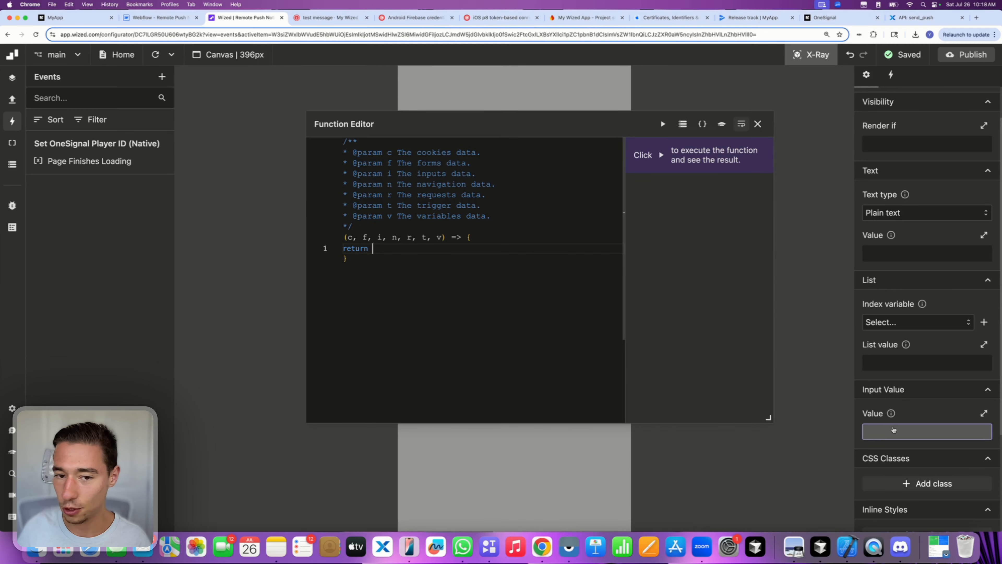
type("v.")
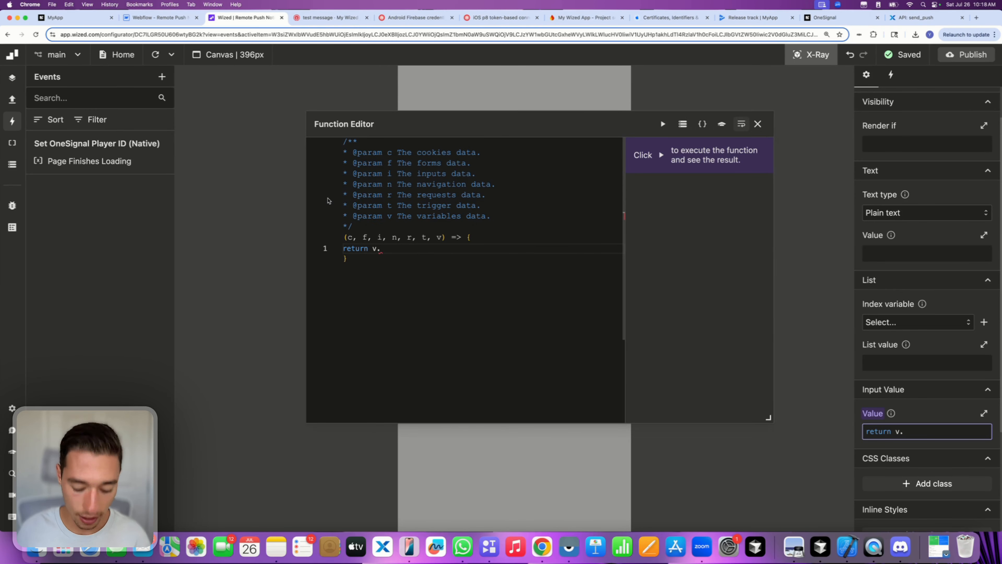
type("onesig")
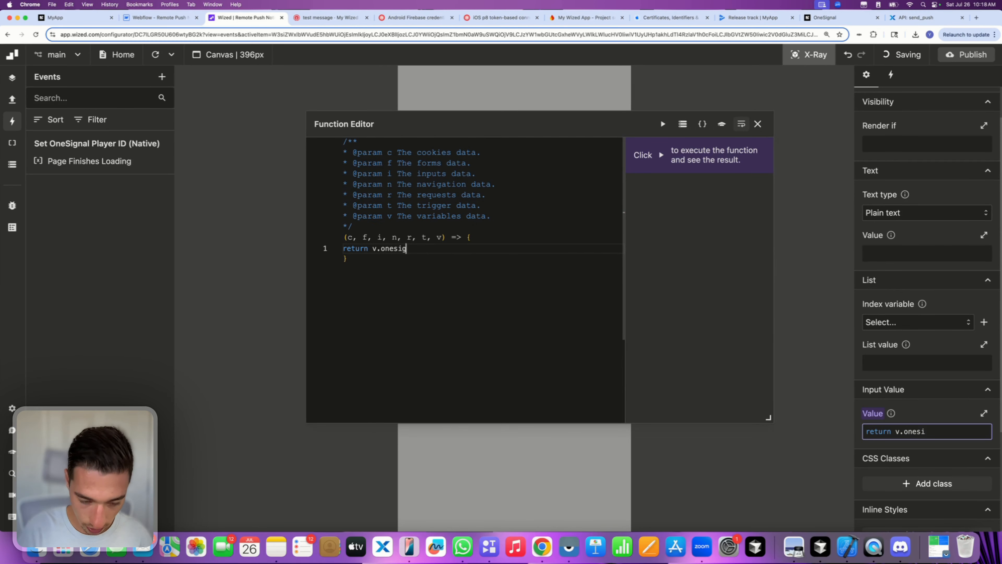
type("nalplayeroi")
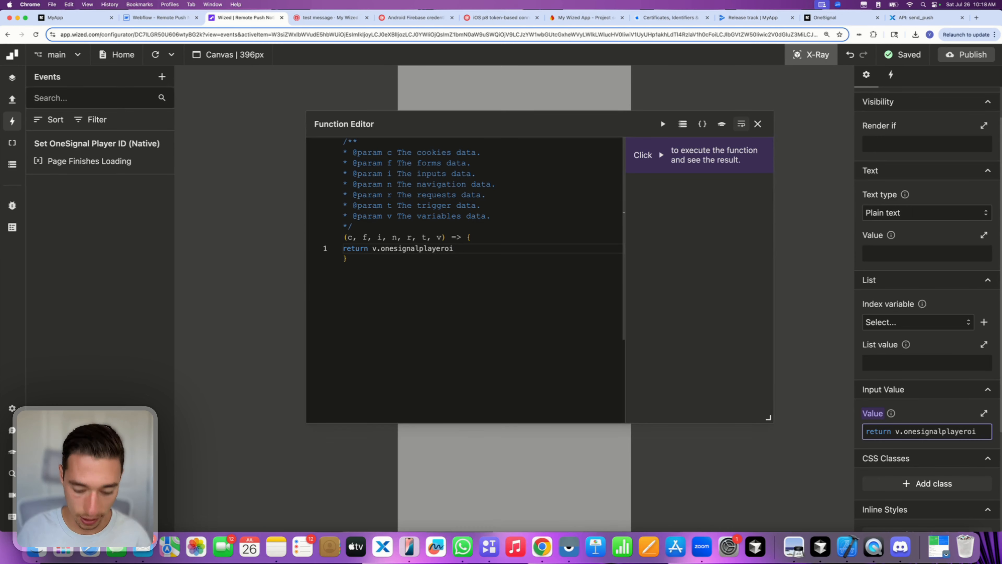
key("BackSpace")
key("BackSpace")
key("BackSpace")
key("BackSpace")
key("BackSpace")
key("BackSpace")
key("BackSpace")
key("BackSpace")
key("BackSpace")
key("BackSpace")
key("BackSpace")
key("BackSpace")
key("BackSpace")
key("BackSpace")
key("BackSpace")
key("BackSpace")
key("BackSpace")
key("BackSpace")
key("BackSpace")
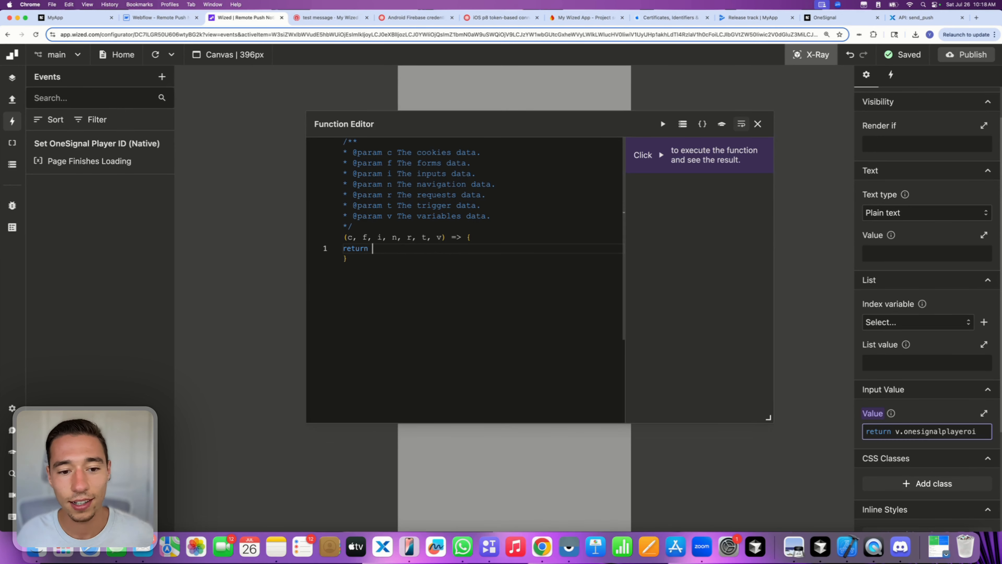
left_click(703, 125)
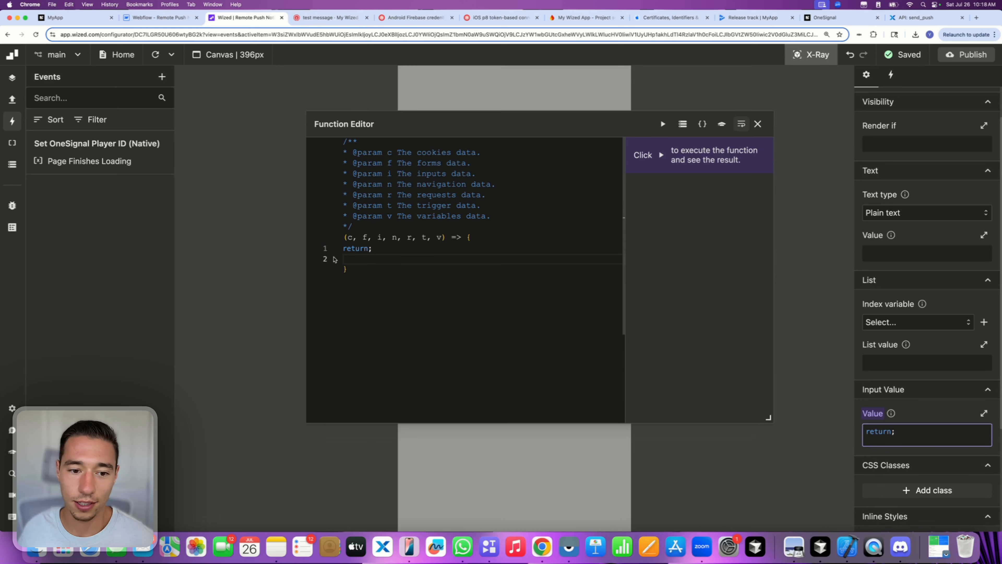
key("BackSpace")
key("BackSpace")
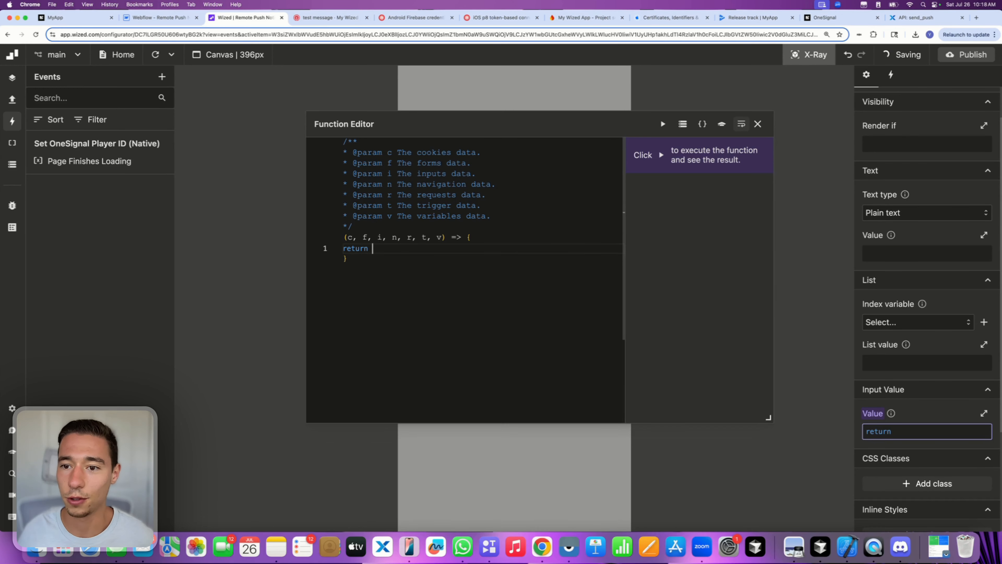
- Insert v.onesignalplayerid from the Data Store so the Input Value returns it
left_click(682, 124)
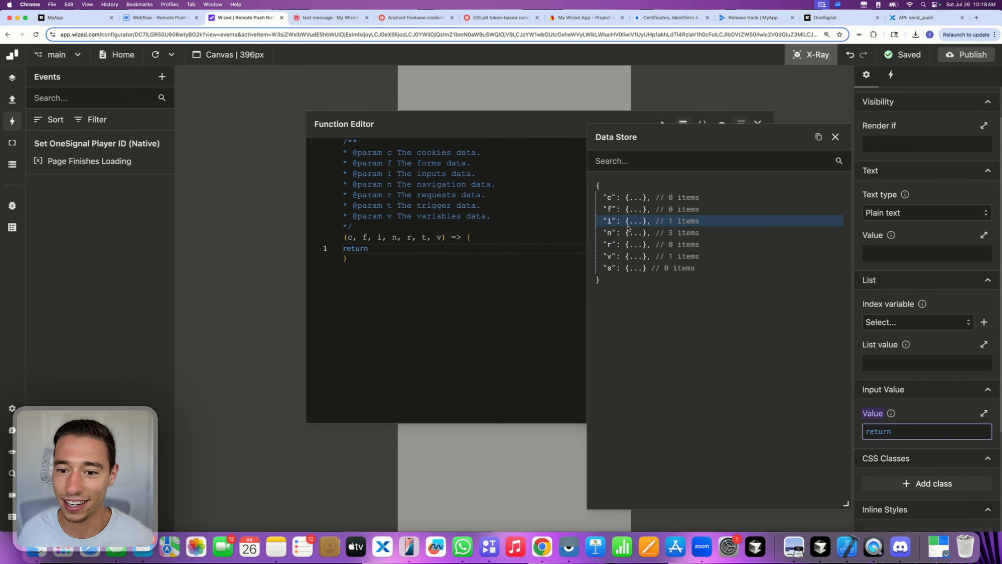
left_click(611, 257)
left_click(638, 257)
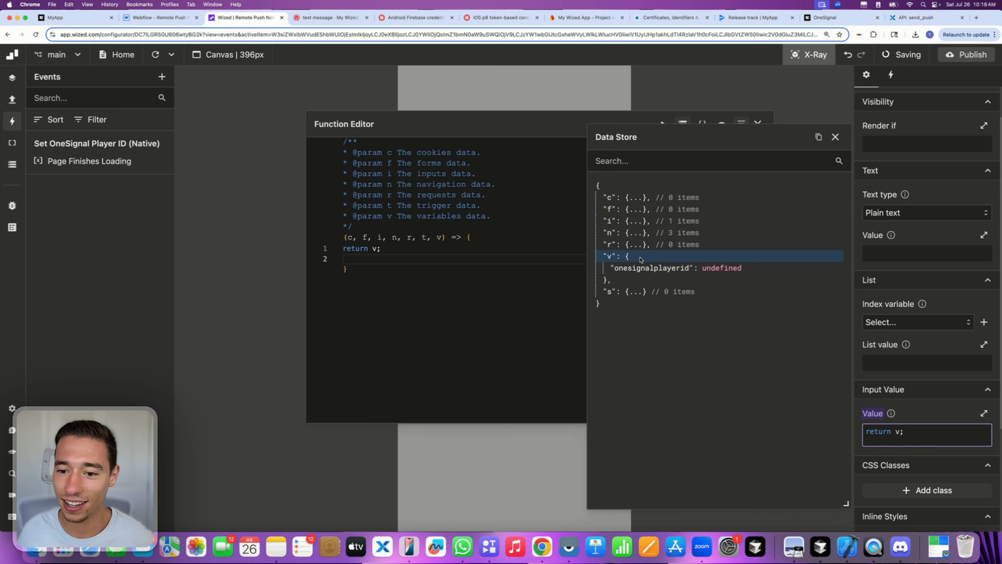
left_click(643, 268)
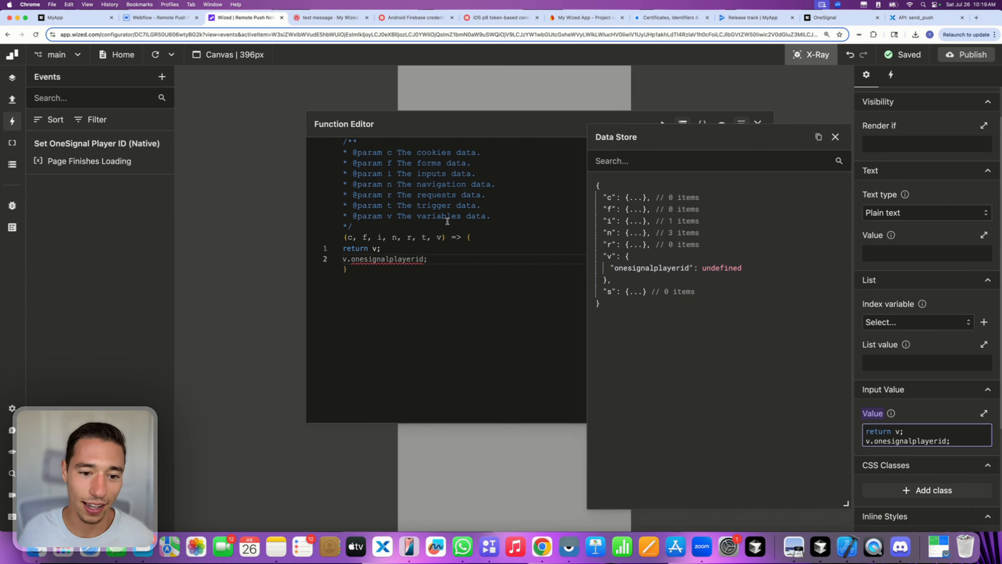
left_click(343, 261)
key("BackSpace")
key("BackSpace")
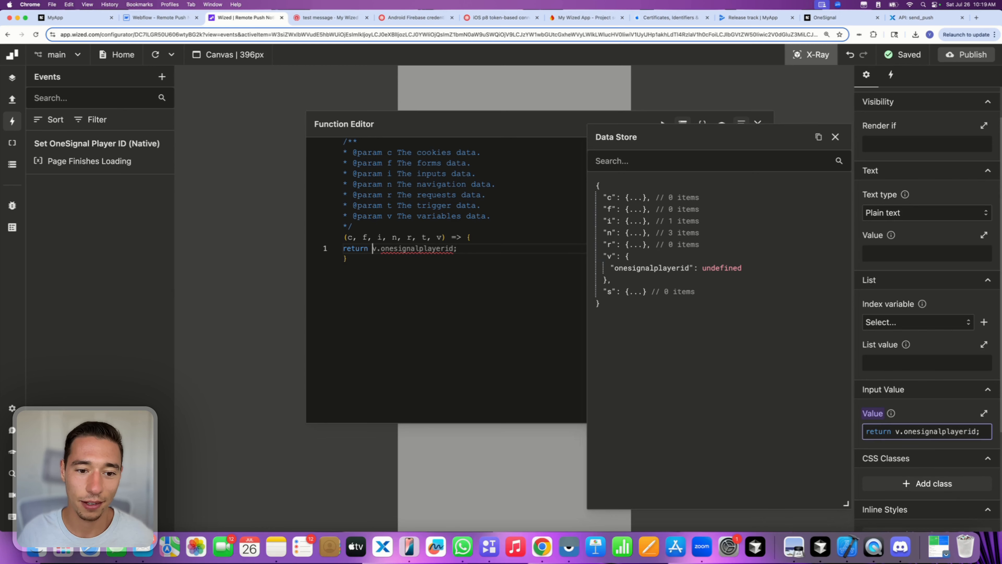
key("BackSpace")
left_click(835, 137)
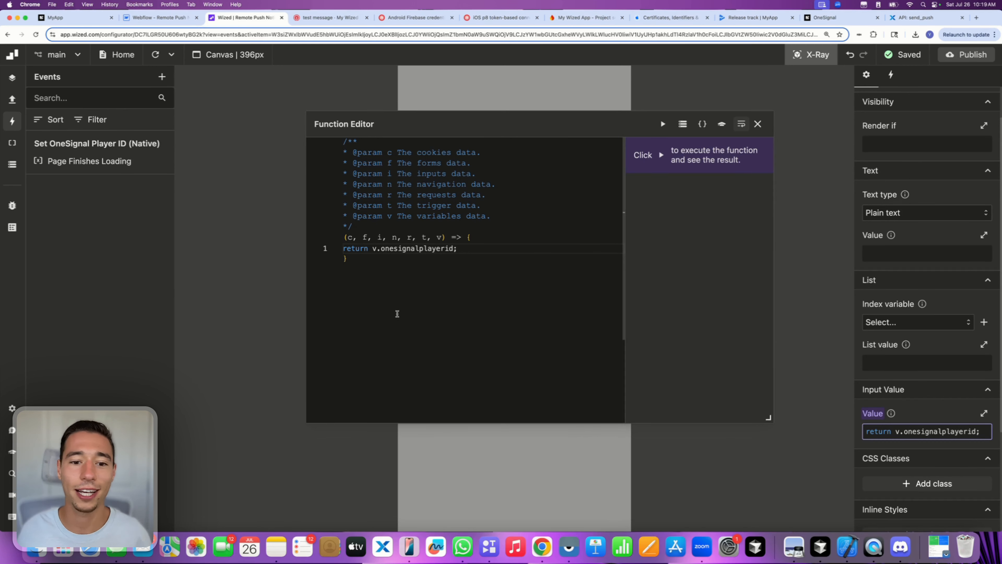
left_click_drag(371, 248, 497, 247)
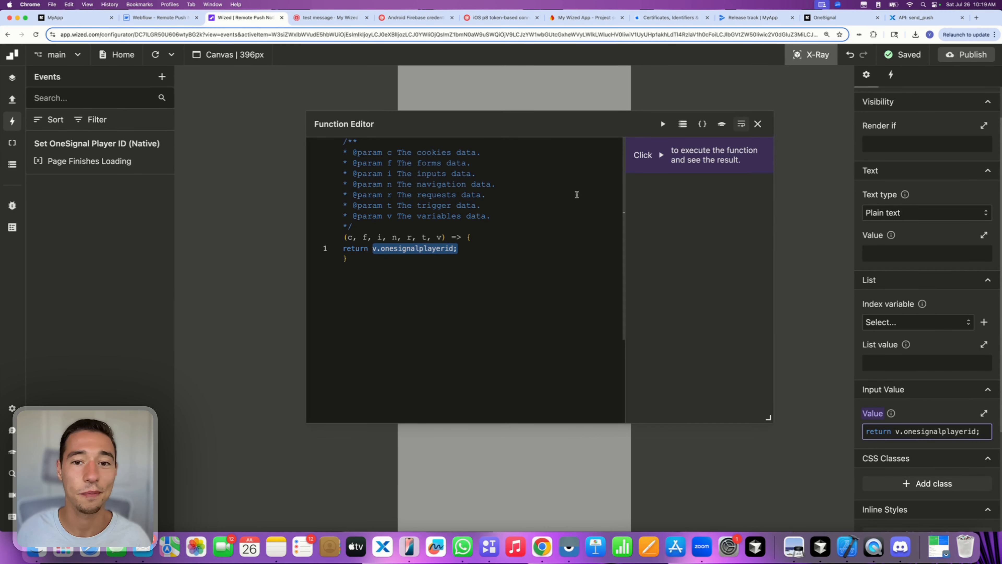
left_click(757, 123)
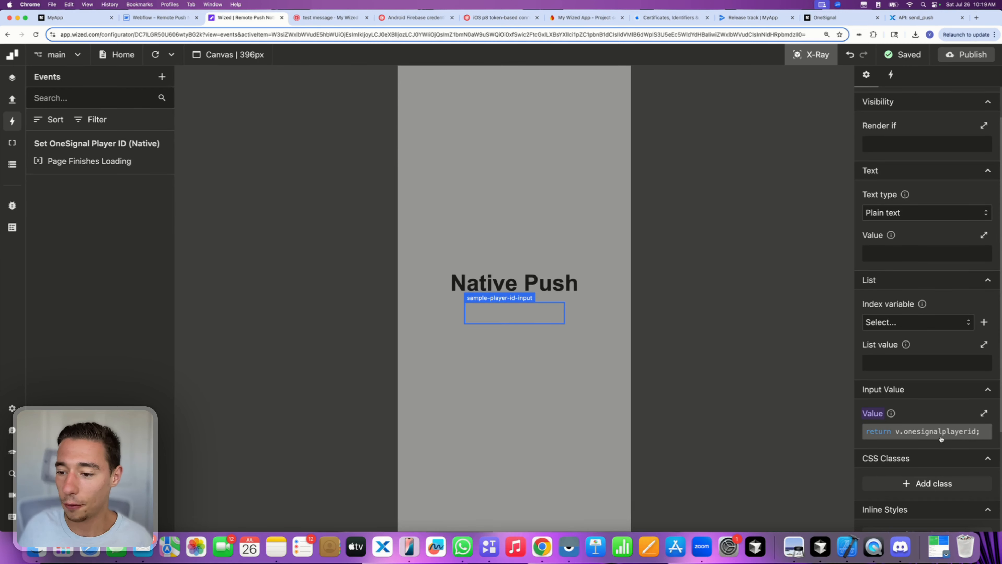
- Add a || "exampleplayerid" fallback to the Page Finishes Loading Set variable value and refresh with X-Ray off
left_click(129, 165)
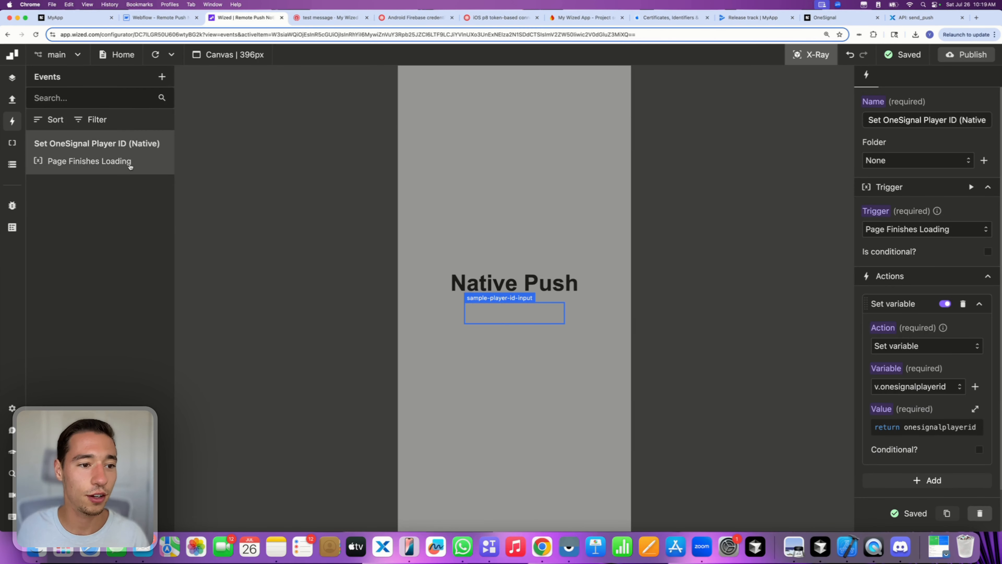
left_click(930, 433)
left_click(472, 265)
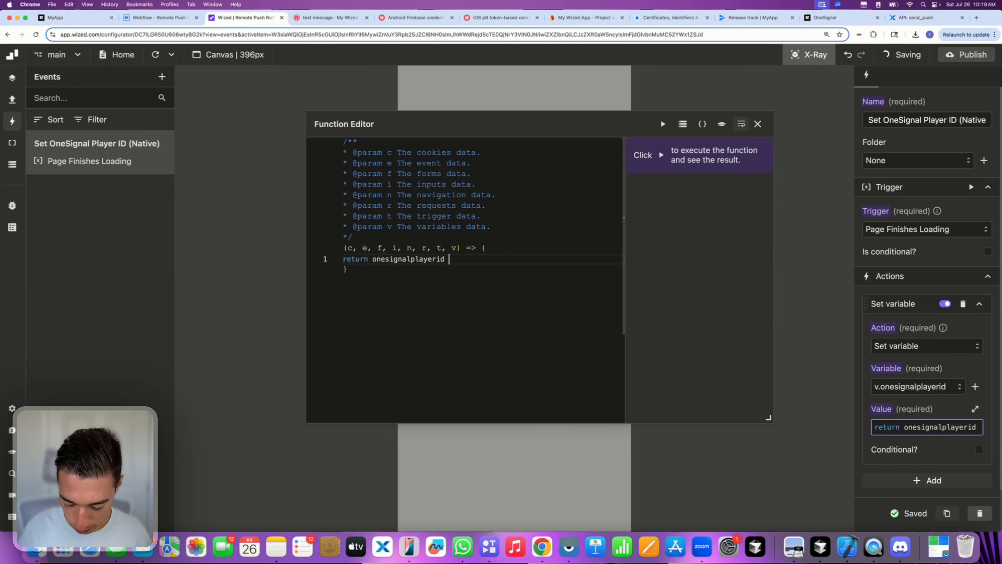
type("|| ")
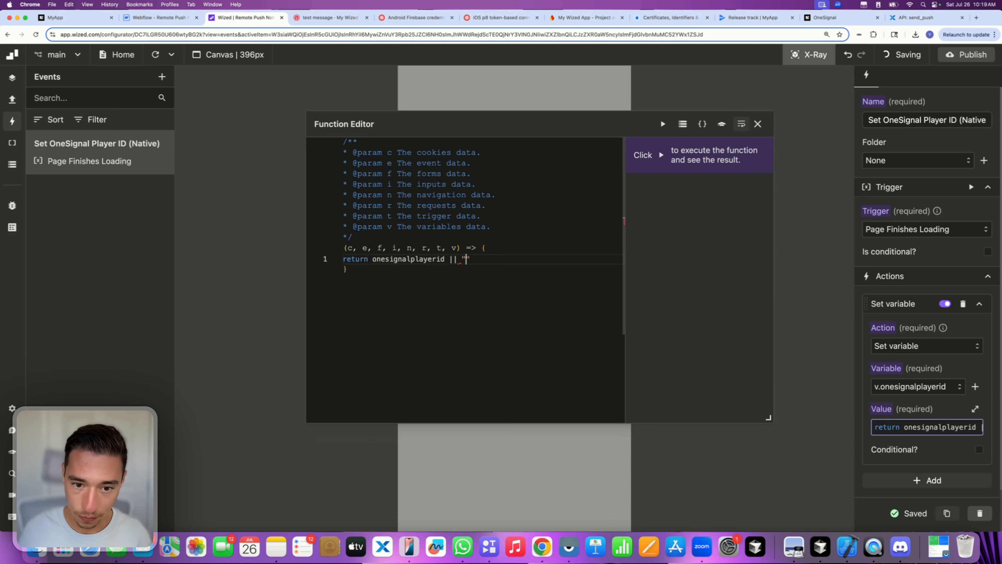
type("\"\"exampletest")
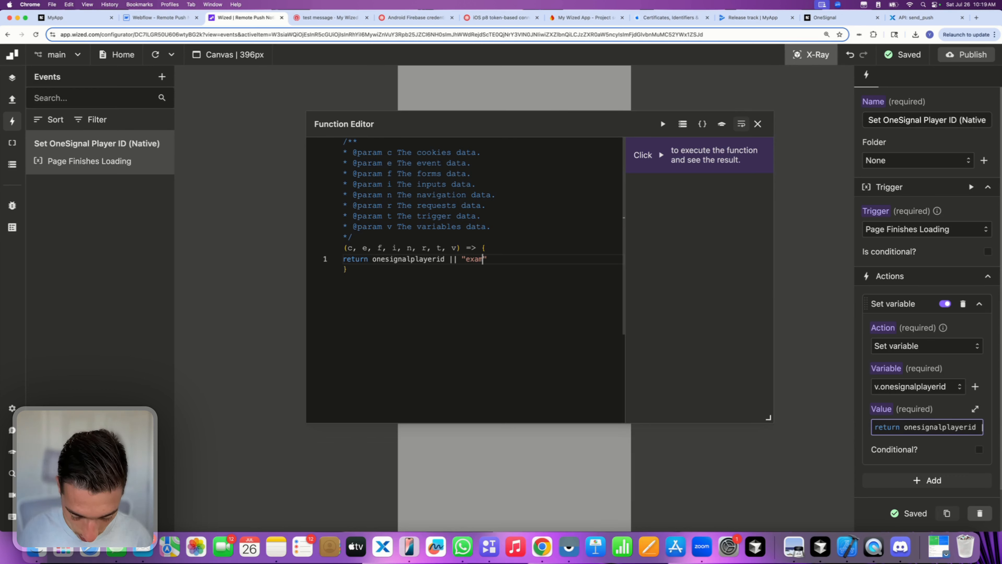
key("BackSpace")
key("BackSpace")
key("BackSpace")
key("BackSpace")
key("BackSpace")
key("BackSpace")
key("BackSpace")
key("BackSpace")
key("BackSpace")
key("BackSpace")
key("BackSpace")
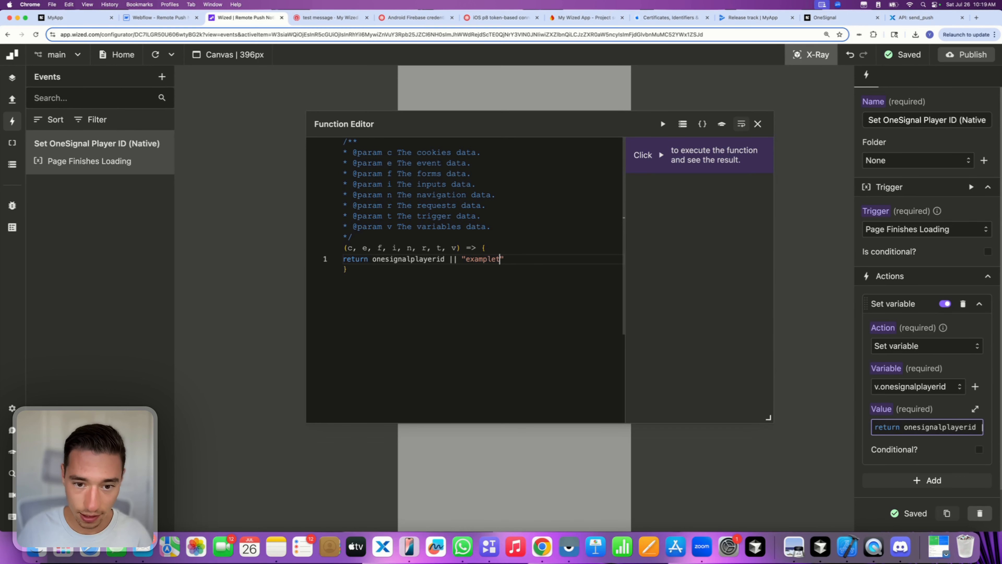
type("example")
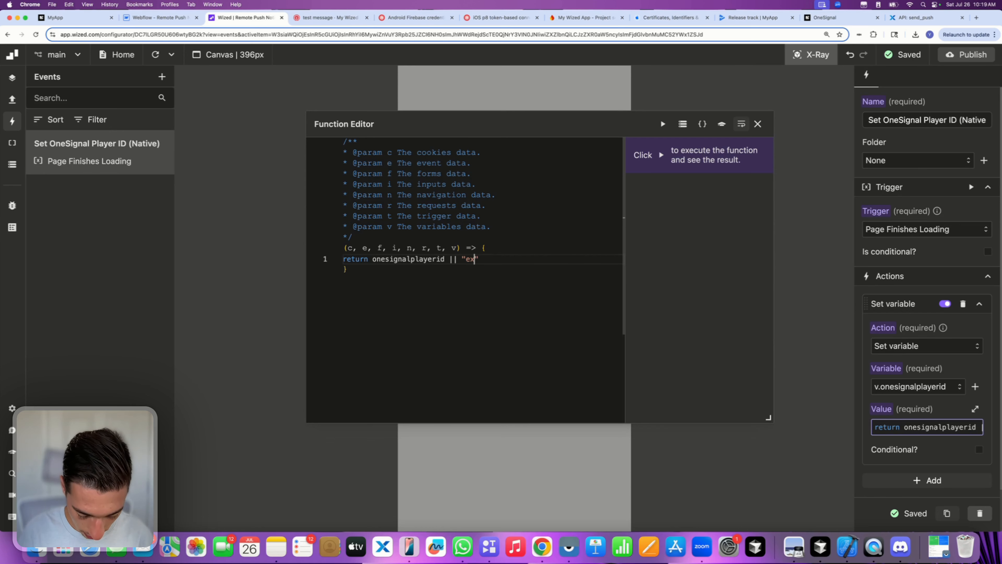
type("playerid")
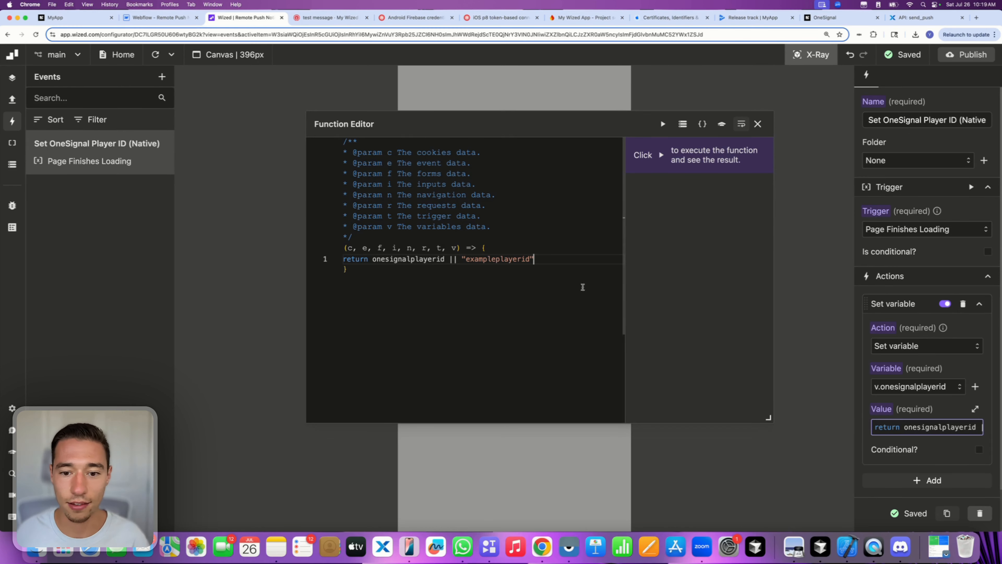
left_click(758, 123)
left_click(813, 56)
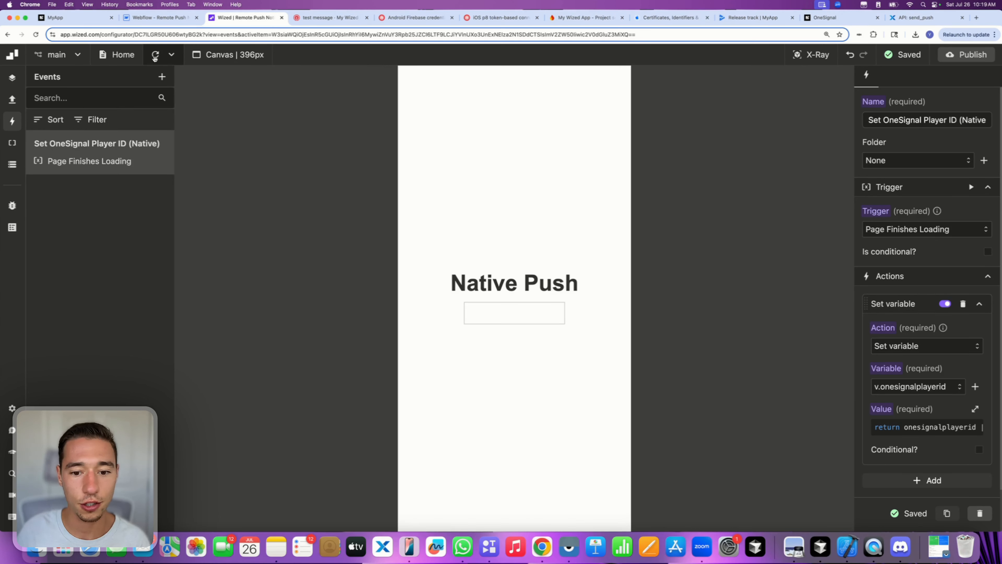
left_click(155, 56)
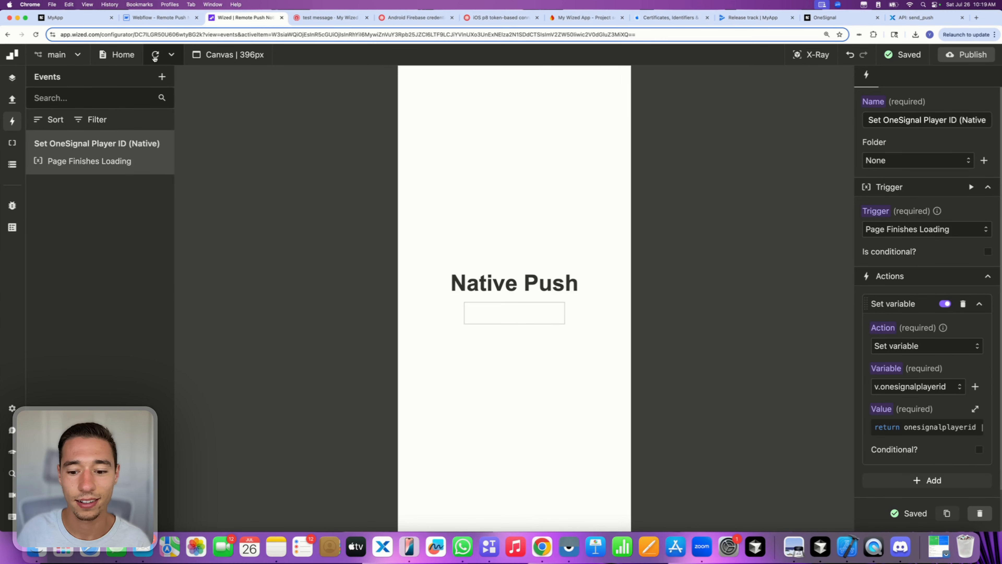
- Remove the "exampleplayerid" fallback so the value returns onesignalplayerid alone, then refresh
left_click(906, 427)
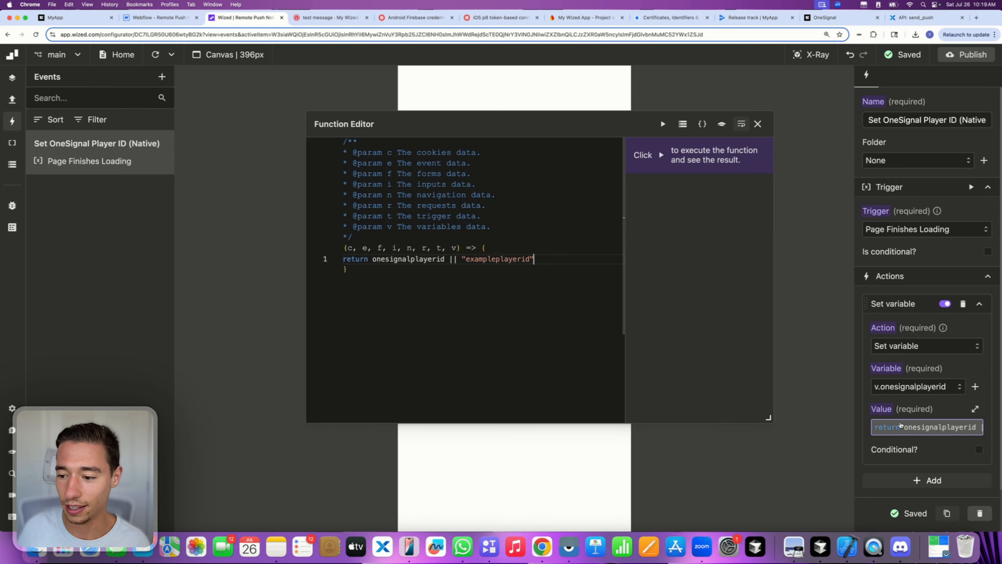
double_click(423, 262)
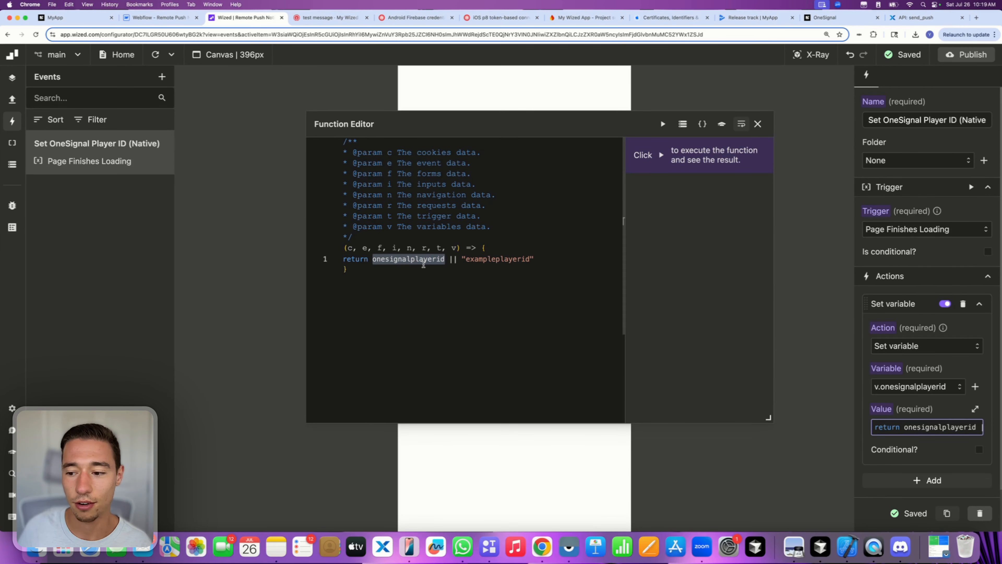
left_click(470, 270)
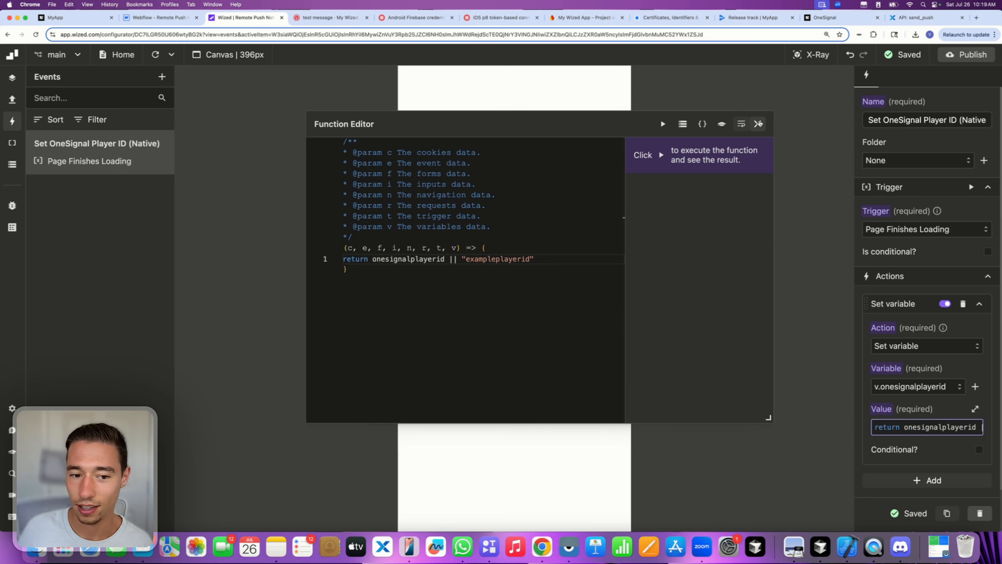
left_click_drag(445, 259, 579, 266)
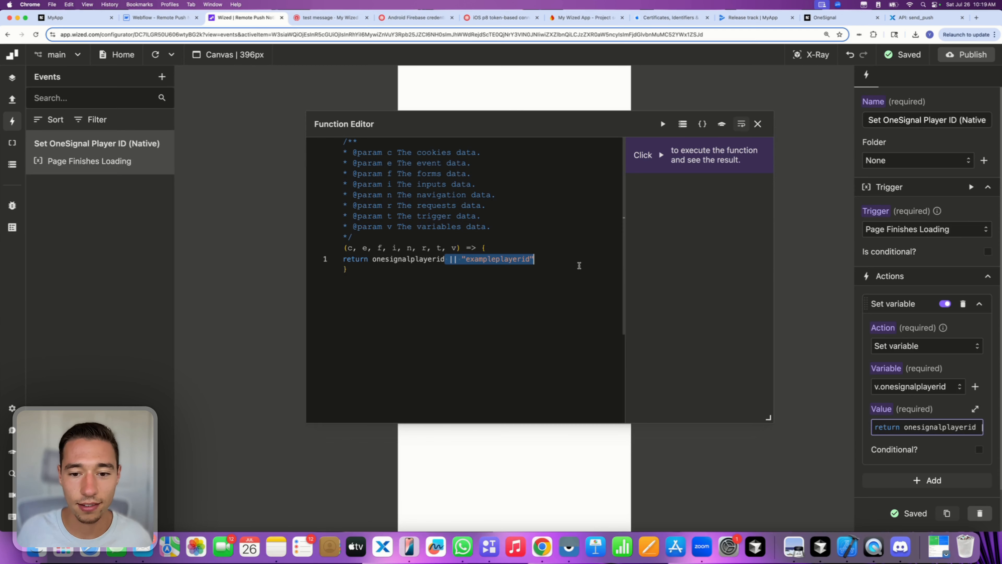
key("BackSpace")
left_click(755, 125)
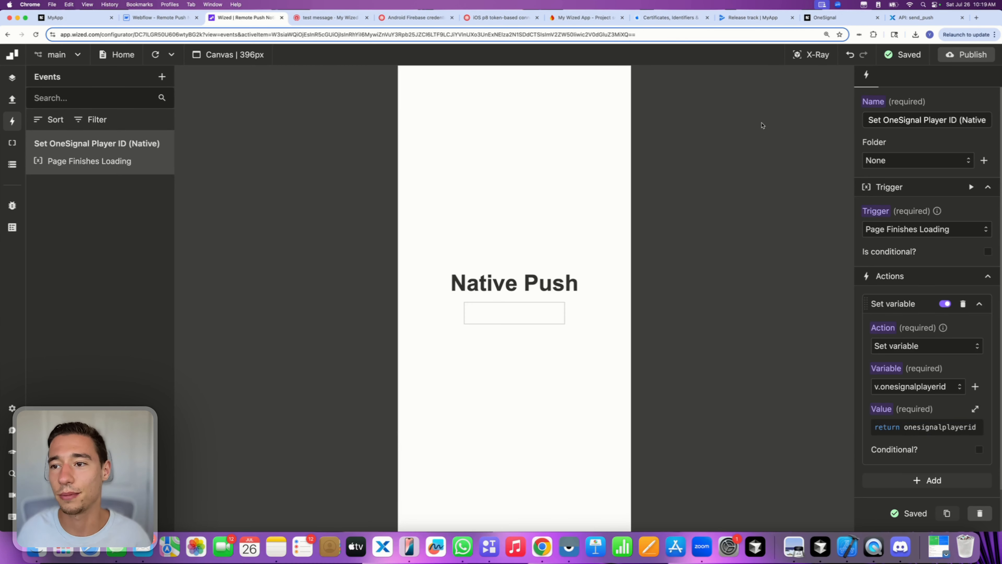
left_click(155, 54)
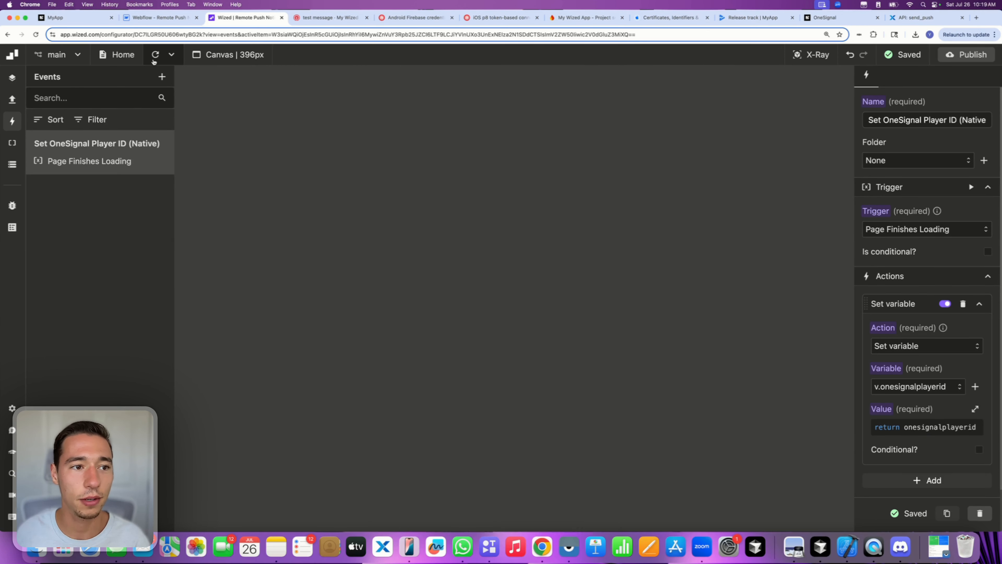
- Check the Data Store, then replace the value's return line with an if condition on onesignalplayerid
left_click(12, 163)
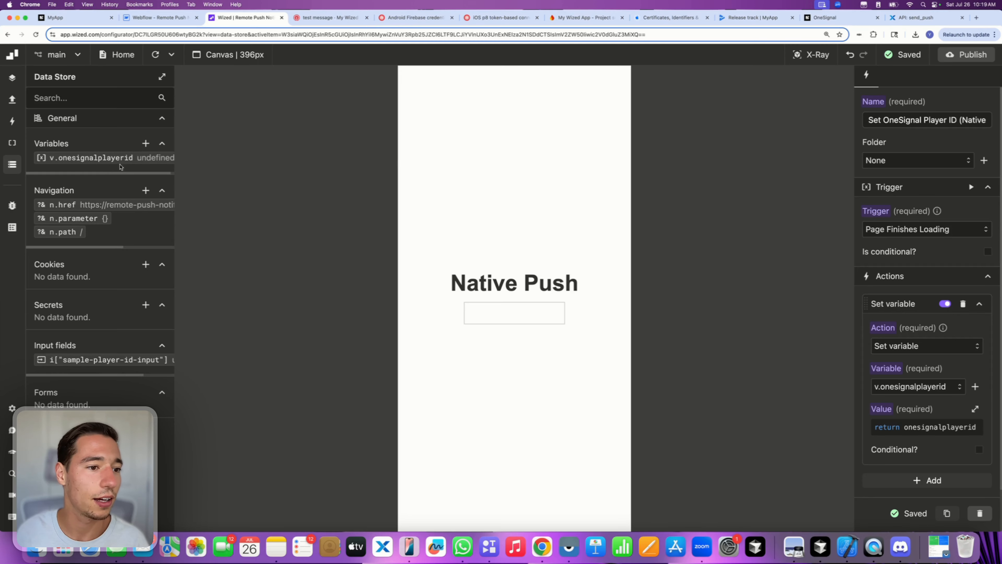
scroll(120, 162, "right", 1)
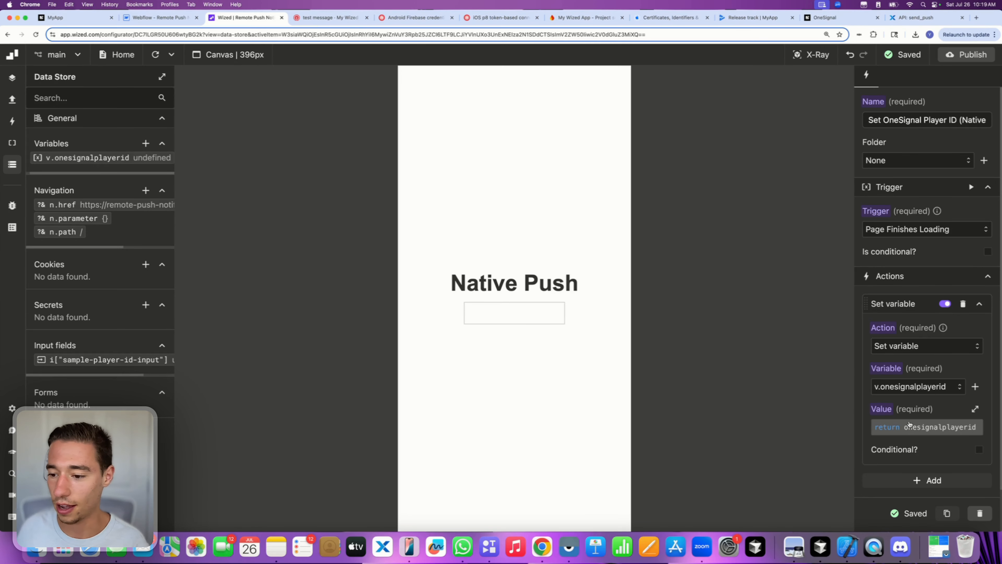
left_click(914, 427)
left_click_drag(462, 256, 325, 260)
key("super+c")
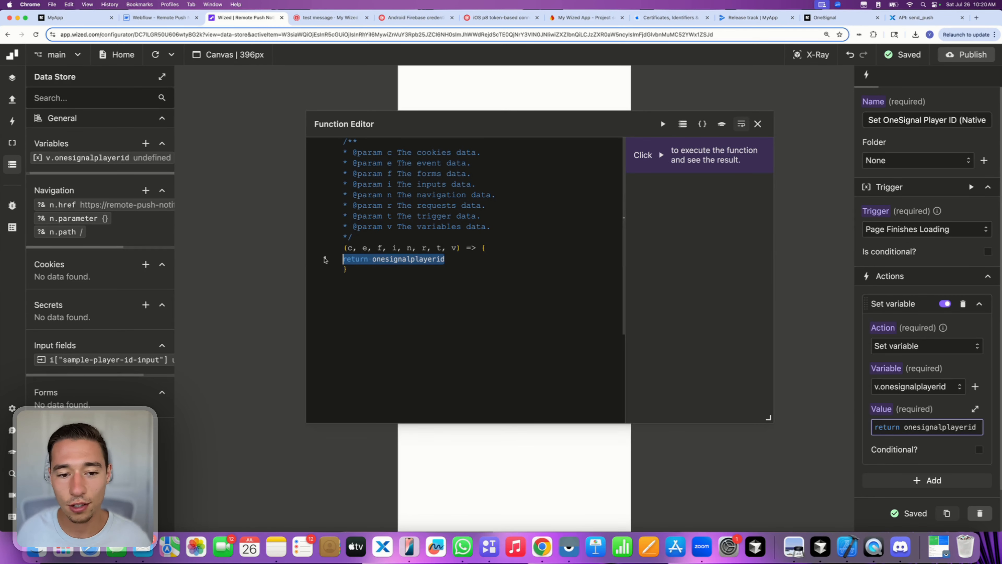
key("BackSpace")
type("return if")
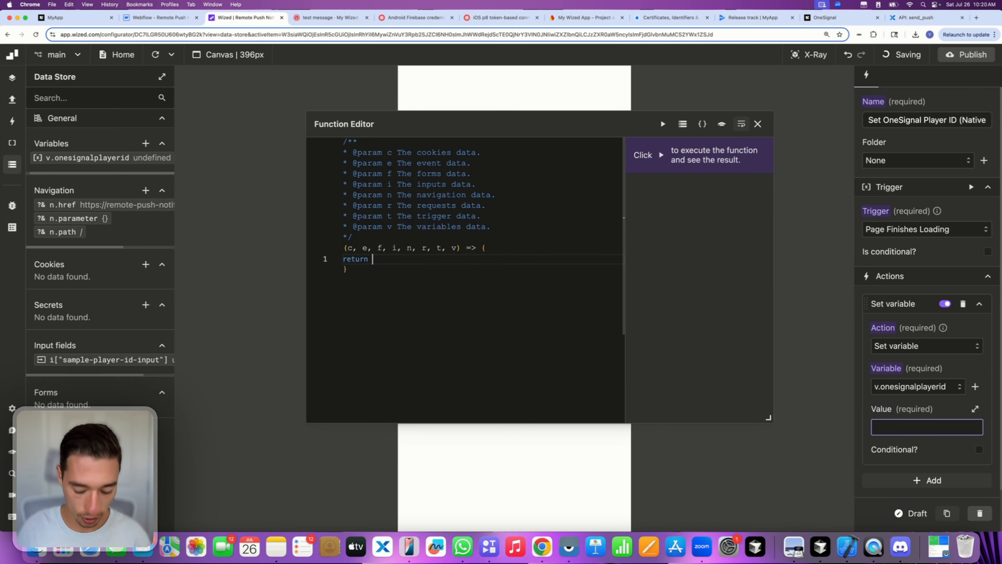
key("BackSpace")
key("BackSpace")
key("BackSpace")
key("BackSpace")
key("BackSpace")
key("BackSpace")
key("BackSpace")
key("BackSpace")
key("BackSpace")
key("BackSpace")
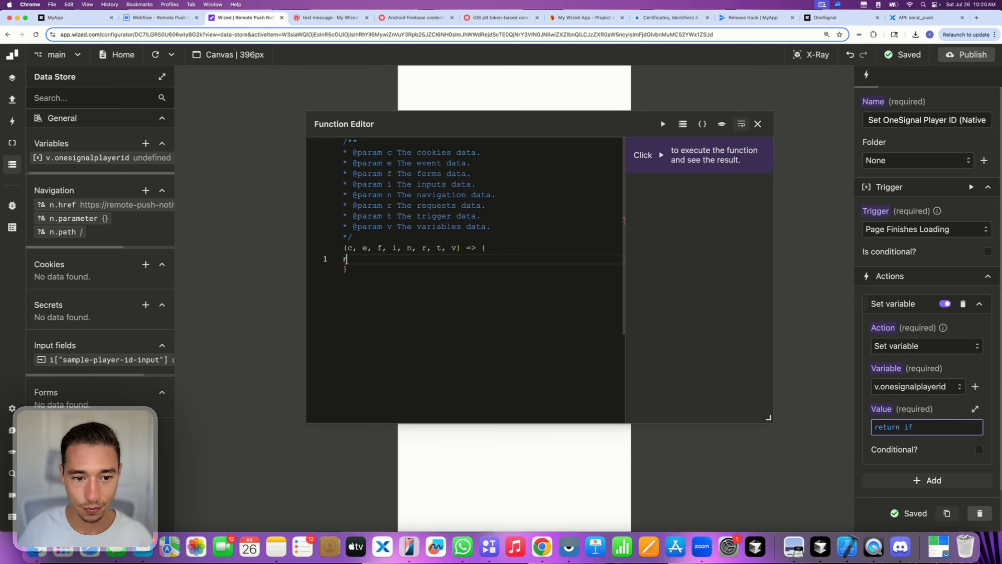
type("returnif")
key("BackSpace")
key("BackSpace")
key("BackSpace")
key("BackSpace")
key("BackSpace")
key("BackSpace")
key("BackSpace")
key("BackSpace")
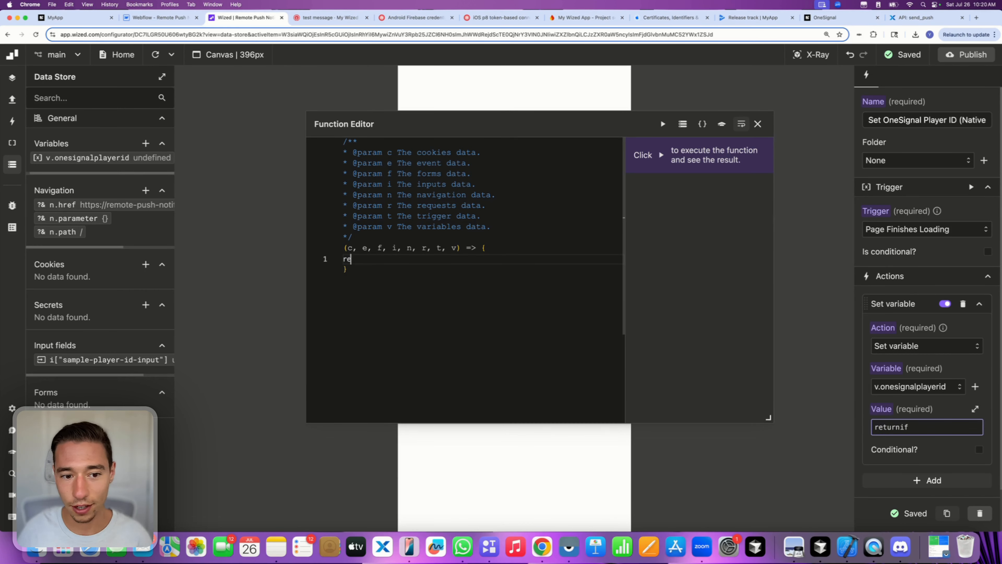
type("if")
key("BackSpace")
key("BackSpace")
key("BackSpace")
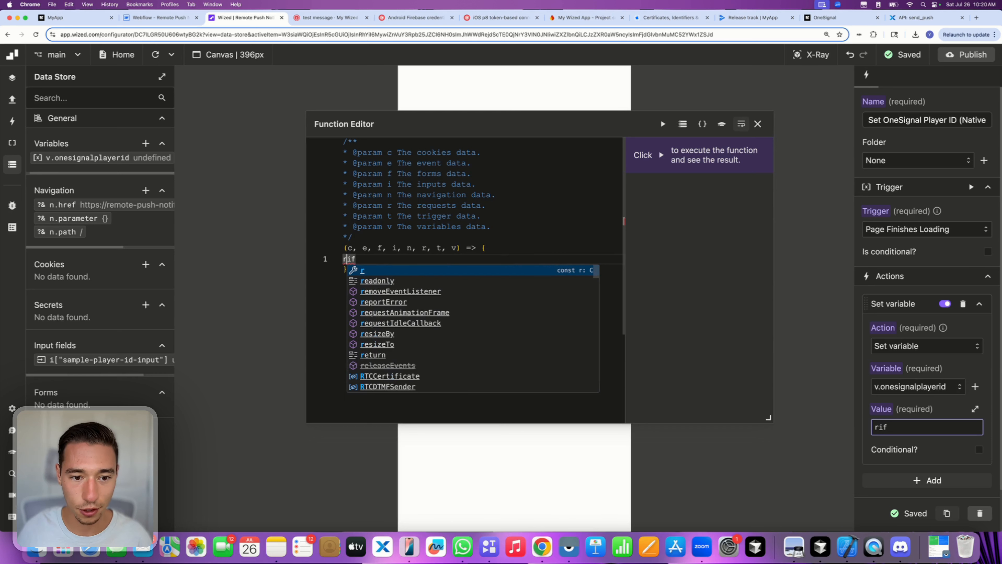
type("if ")
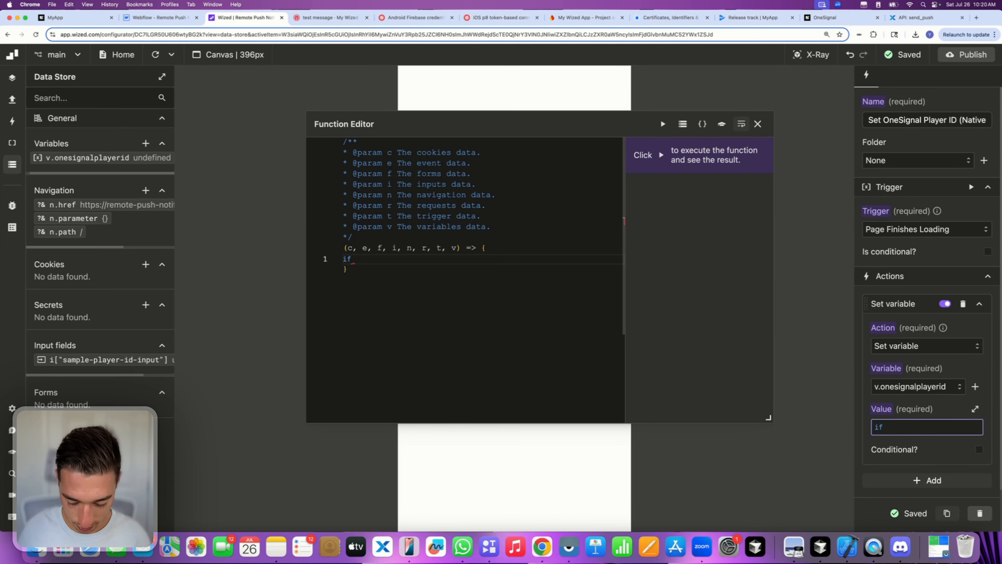
type("(")
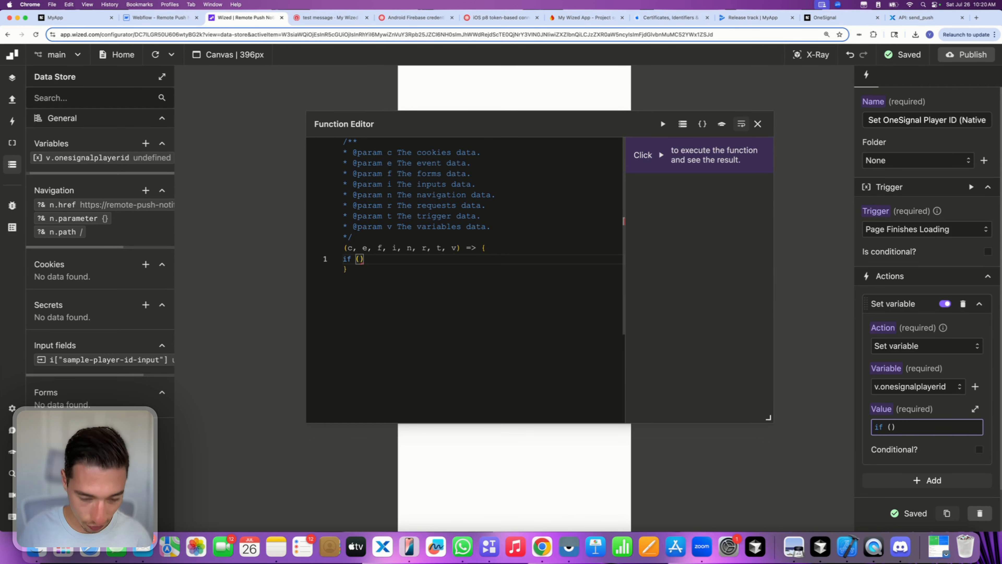
key("super+v")
- Return "exampleid" when onesignalplayerid === undefined, otherwise return onesignalplayerid
left_click(390, 259)
key("BackSpace")
key("BackSpace")
key("BackSpace")
key("BackSpace")
key("BackSpace")
key("BackSpace")
key("BackSpace")
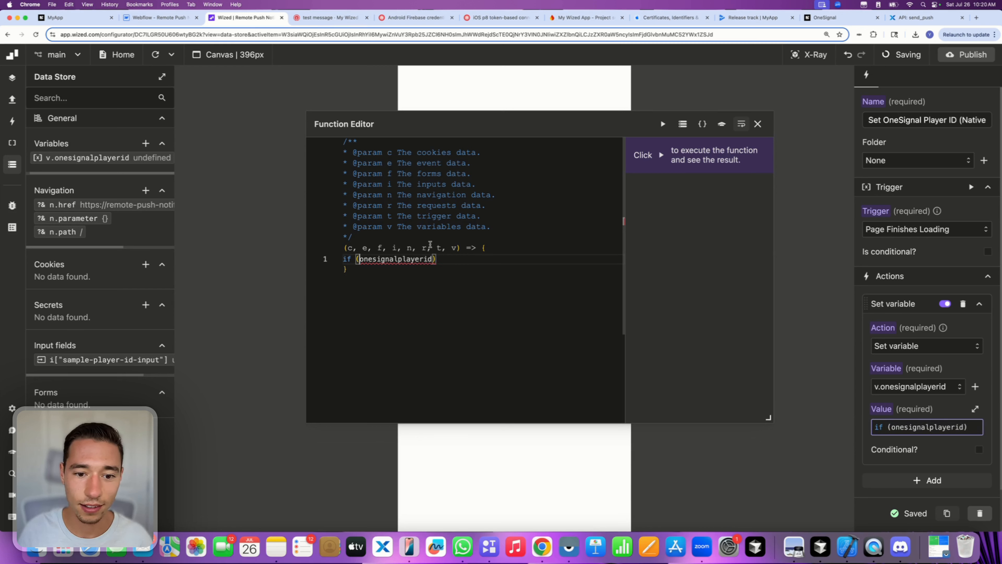
left_click(434, 259)
type("=== ")
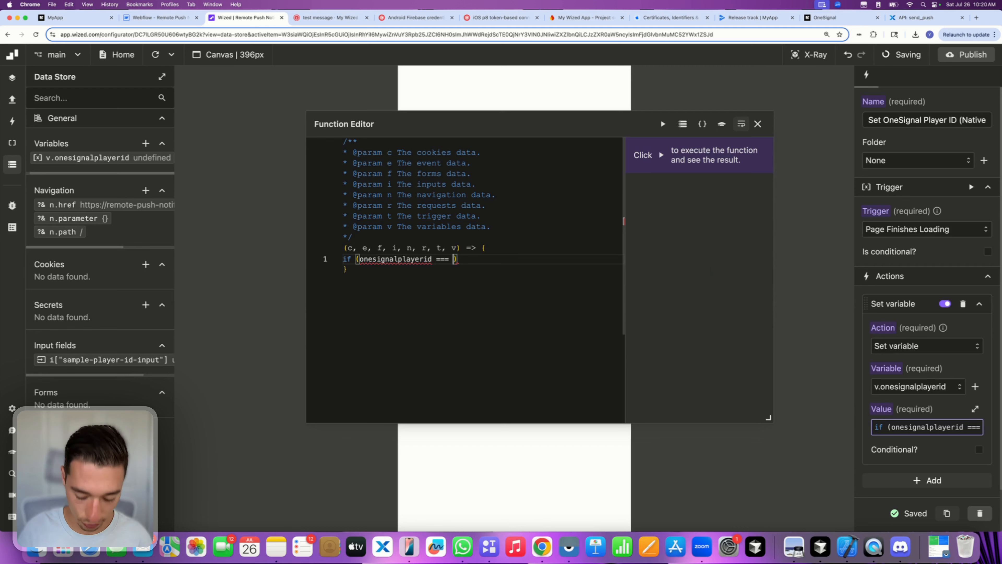
type("undef")
key("Tab")
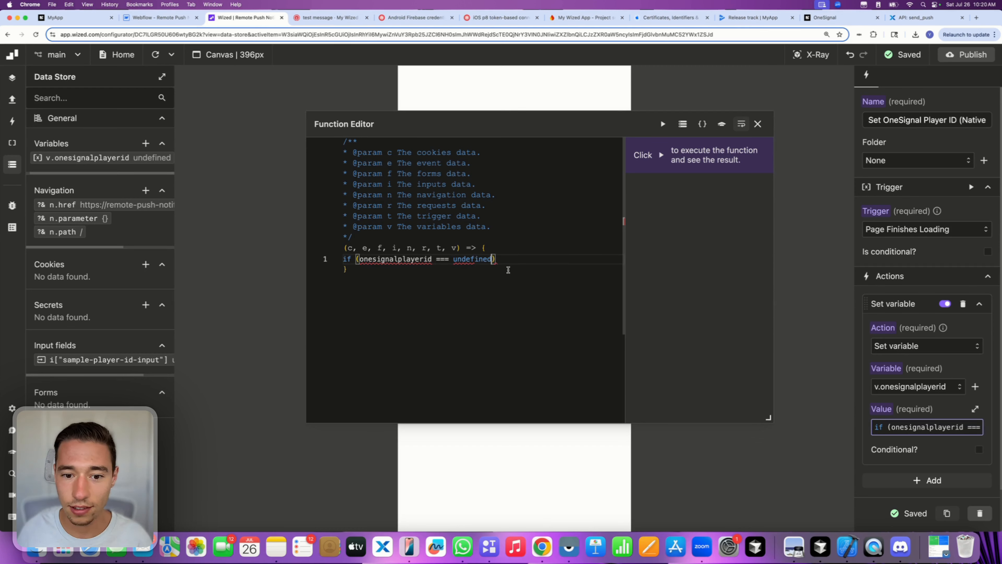
key("End")
type("{")
key("Return")
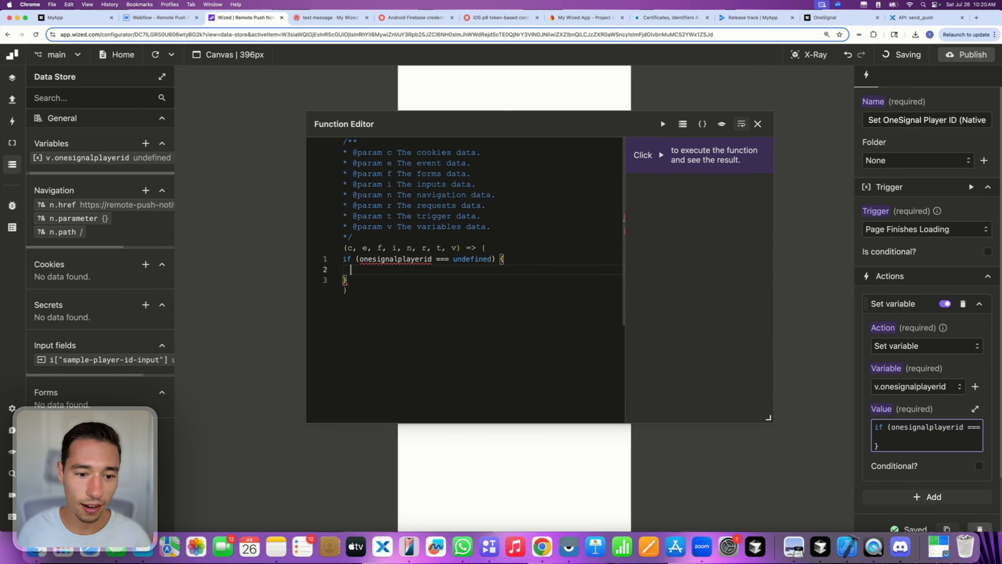
type("return ")
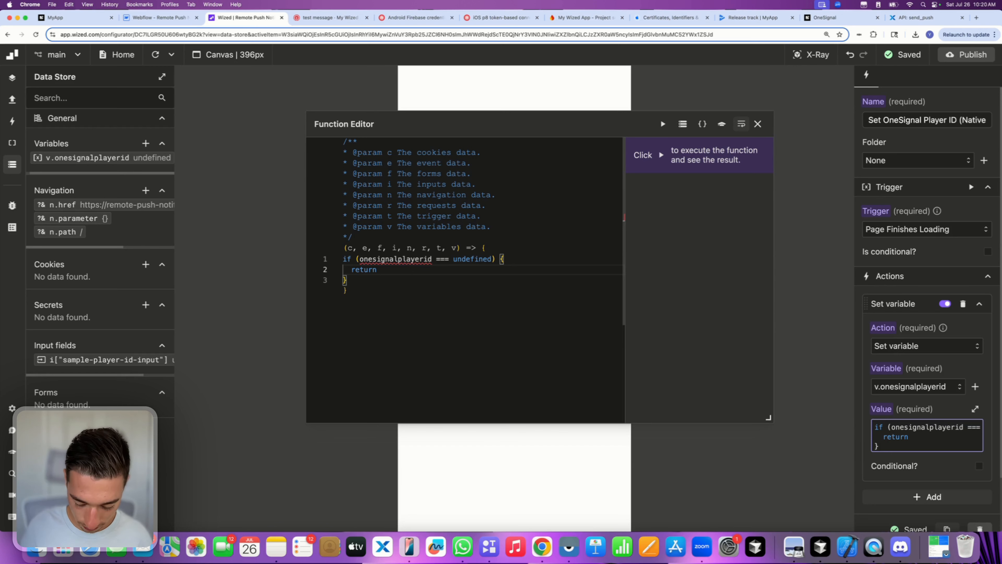
type("\"exampleid\" }")
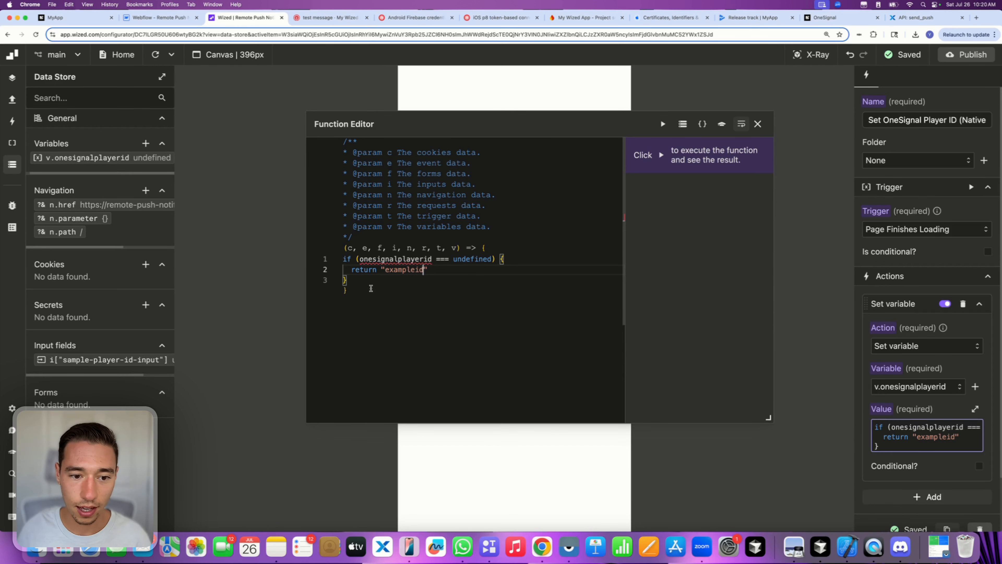
type(" else ")
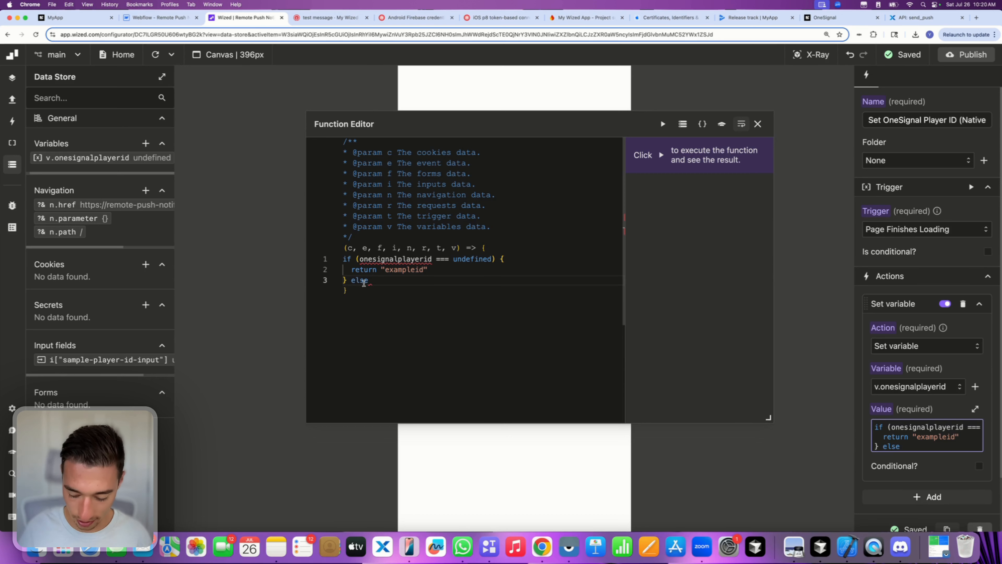
type("{")
key("Return")
type("return onesignalplayerid")
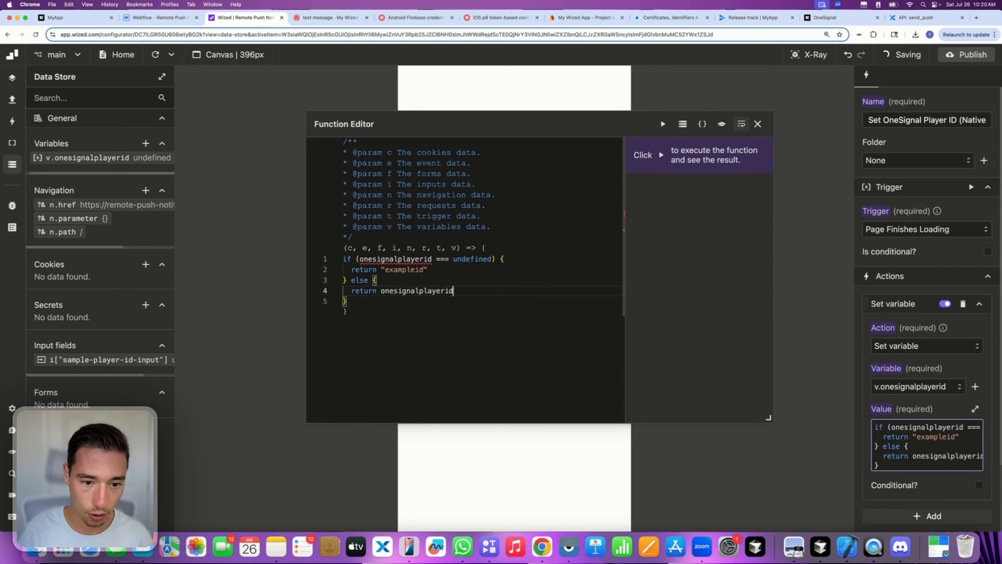
left_click(757, 124)
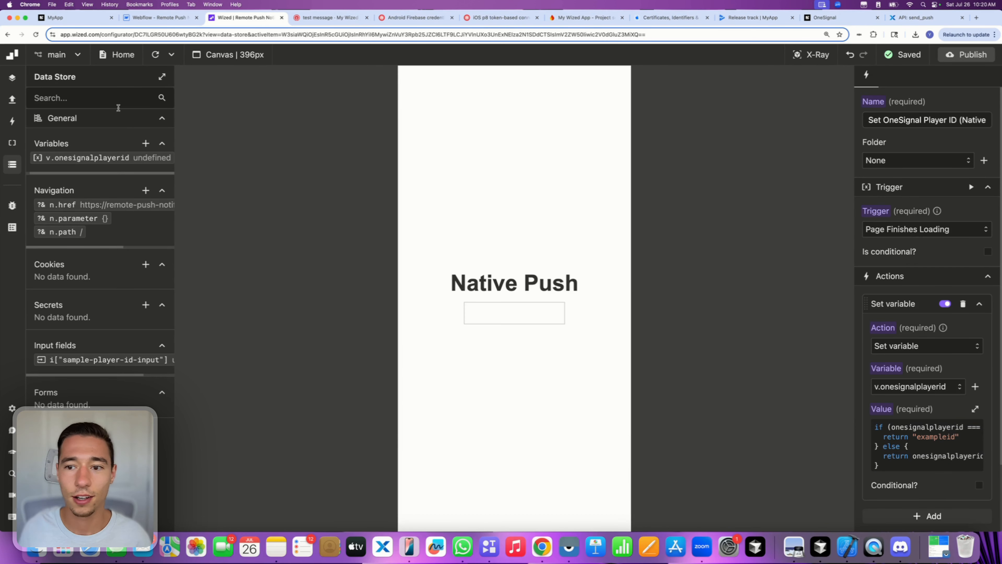
- Change the if condition to onesignalplayerid.length > 0
left_click(155, 55)
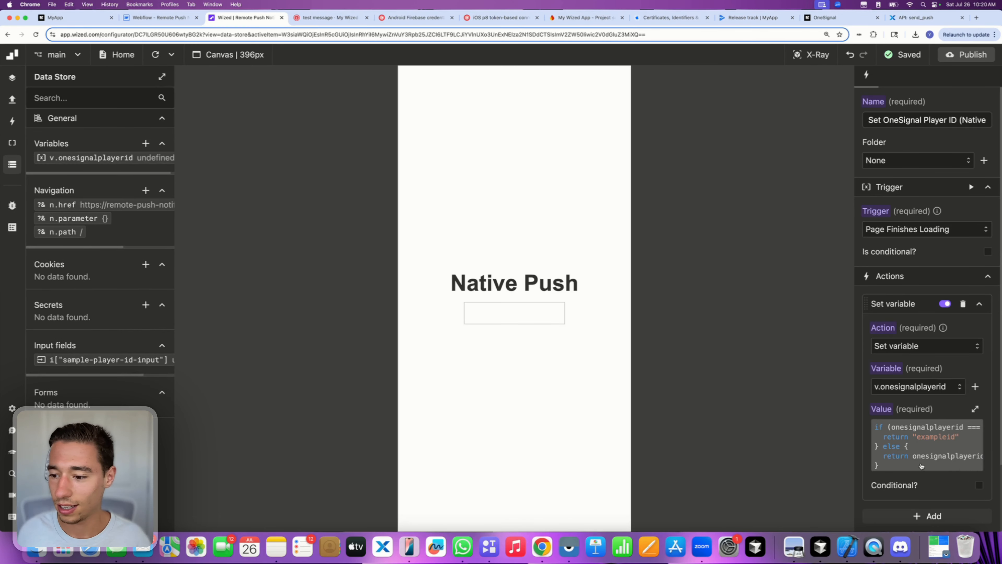
left_click(950, 464)
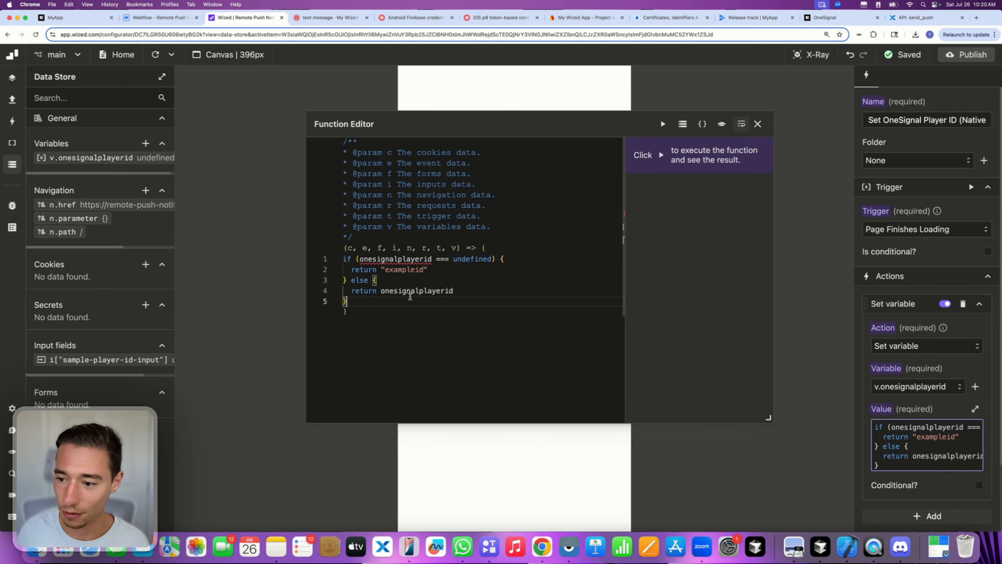
double_click(396, 260)
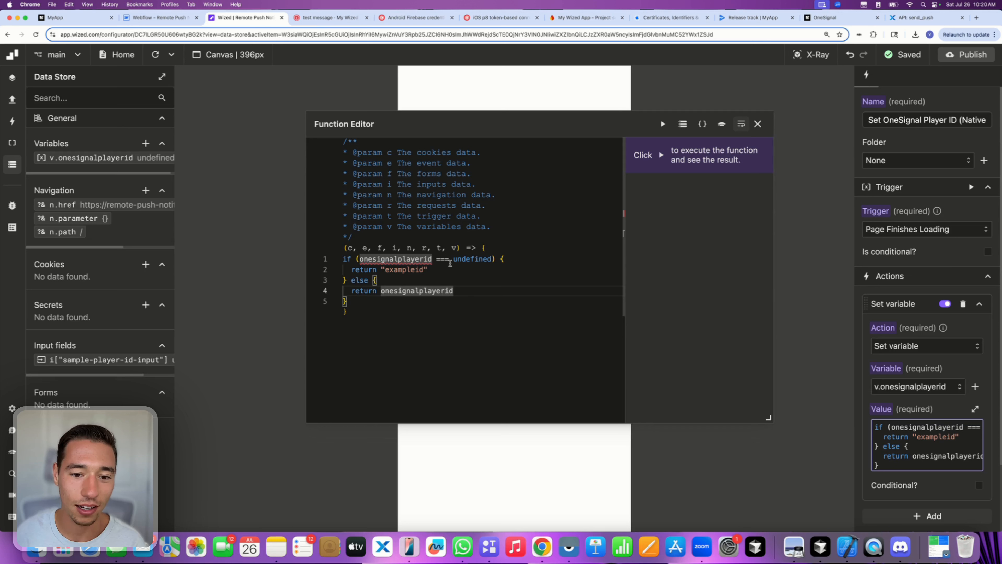
double_click(463, 259)
key("BackSpace")
type("null")
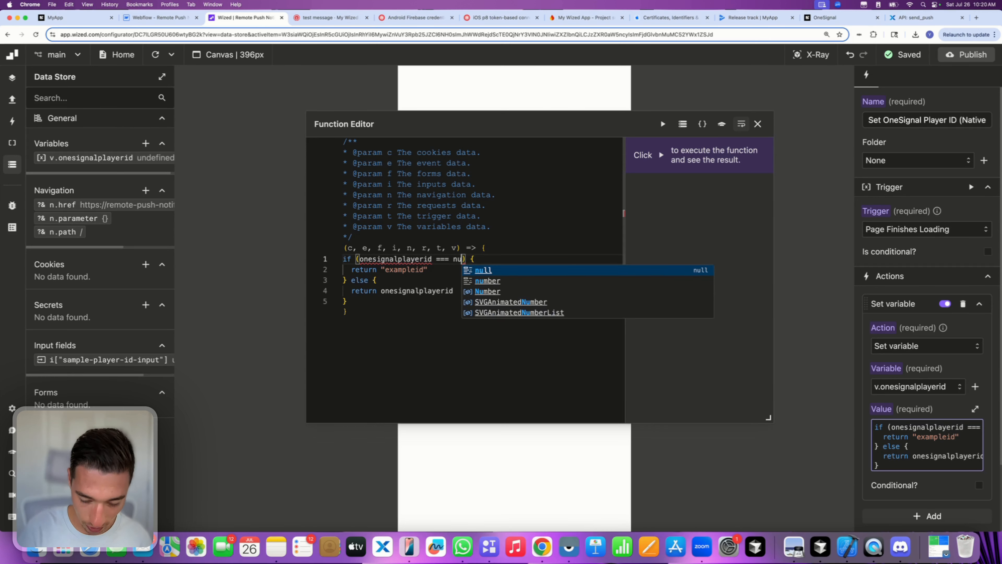
left_click(497, 322)
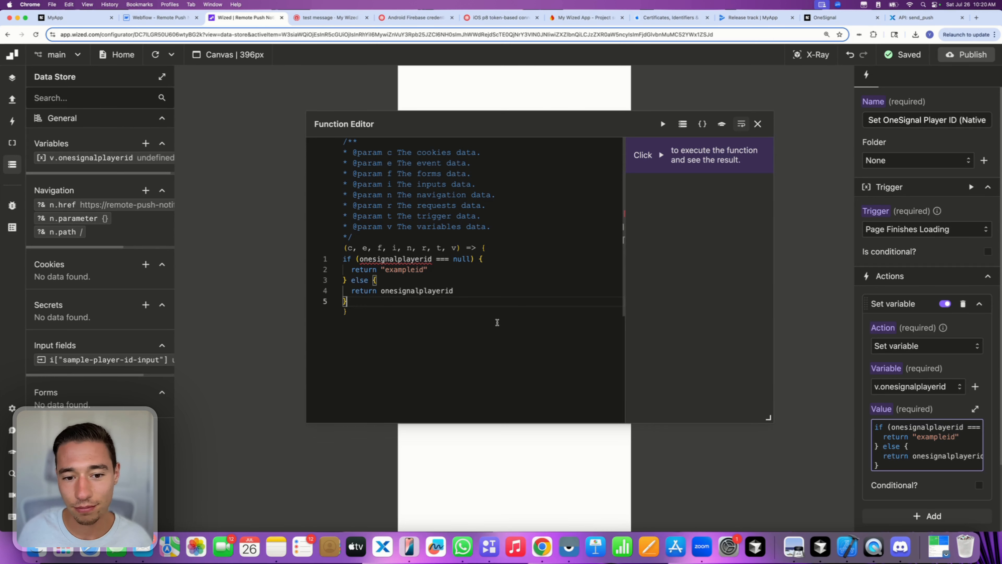
triple_click(470, 259)
key("BackSpace")
key("super+z")
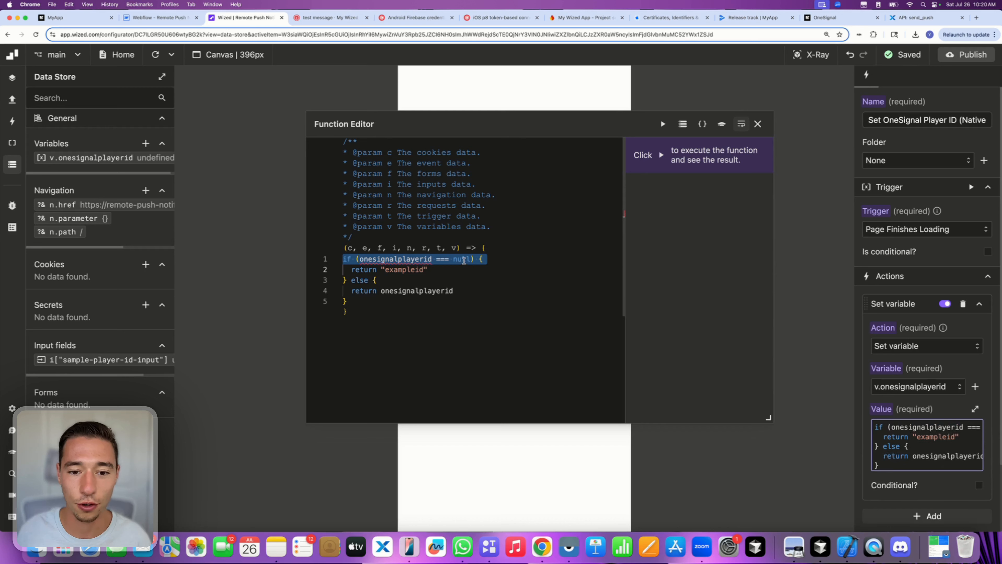
left_click(464, 259)
key("BackSpace")
key("BackSpace")
key("BackSpace")
key("BackSpace")
key("BackSpace")
key("BackSpace")
key("BackSpace")
key("BackSpace")
key("BackSpace")
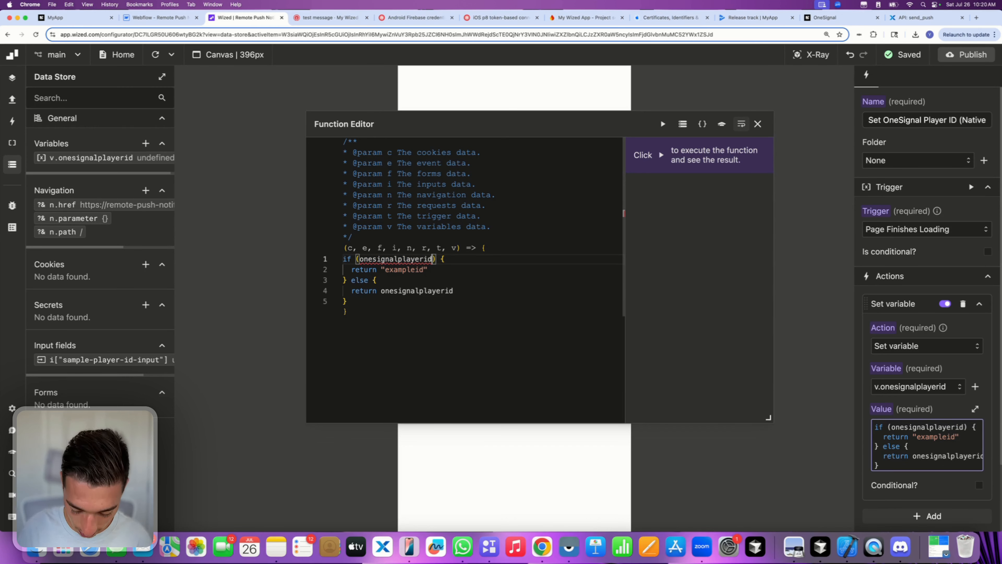
type(".length ")
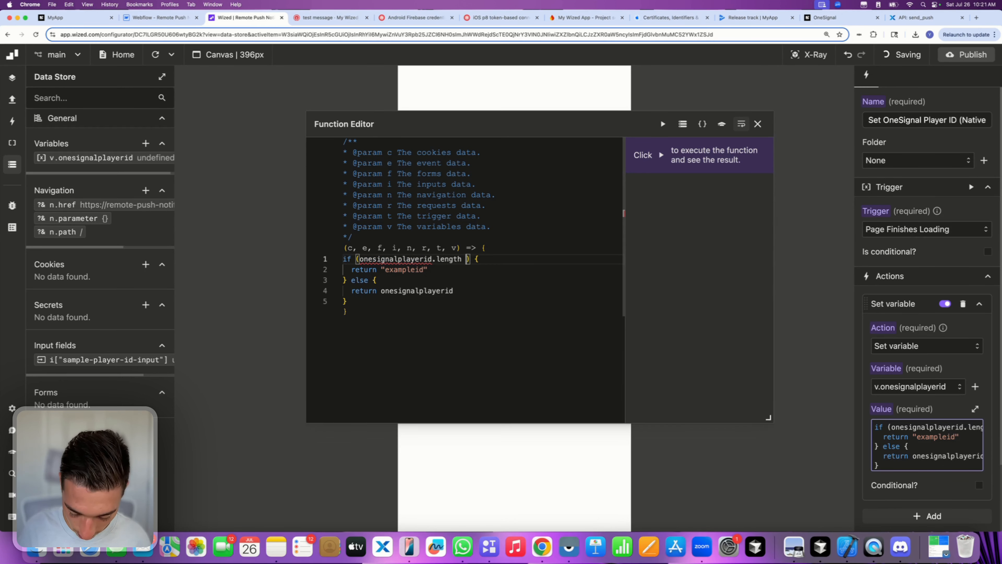
type("> 0")
key("Down")
key("Down")
key("Down")
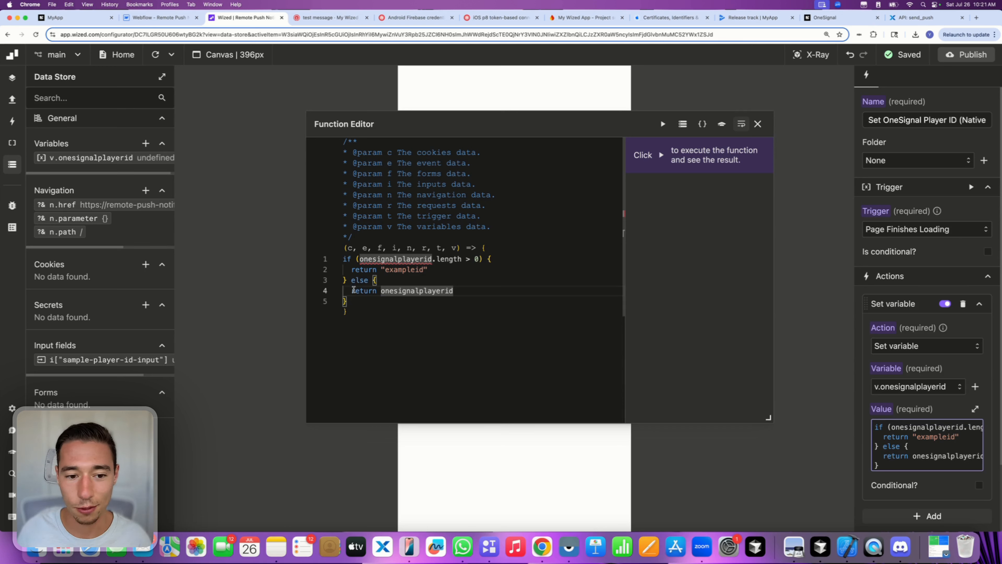
- Move the return onesignalplayerid statement into the if branch, removing the "exampleid" return
left_click_drag(354, 290, 454, 292)
key("super+c")
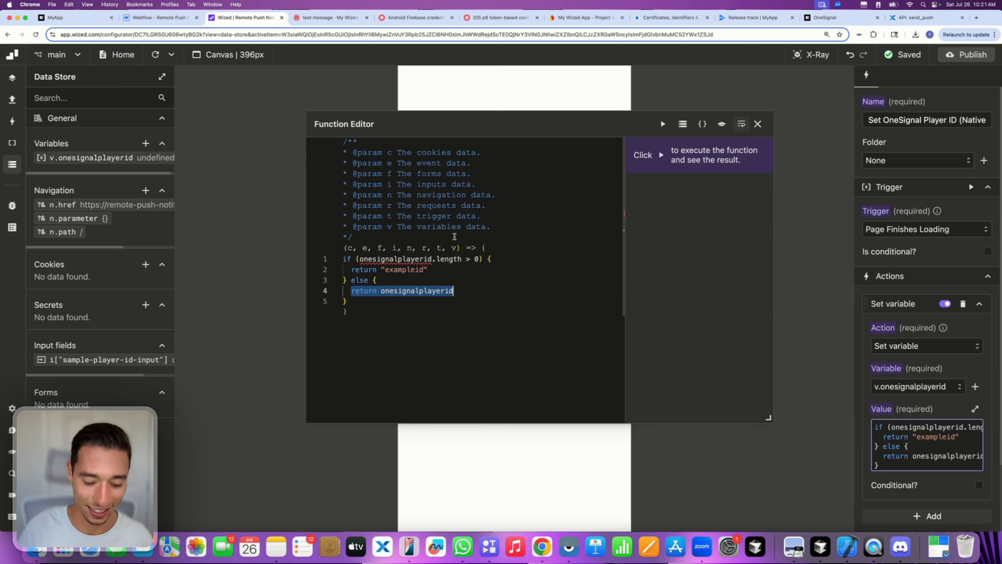
key("BackSpace")
left_click_drag(351, 269, 423, 270)
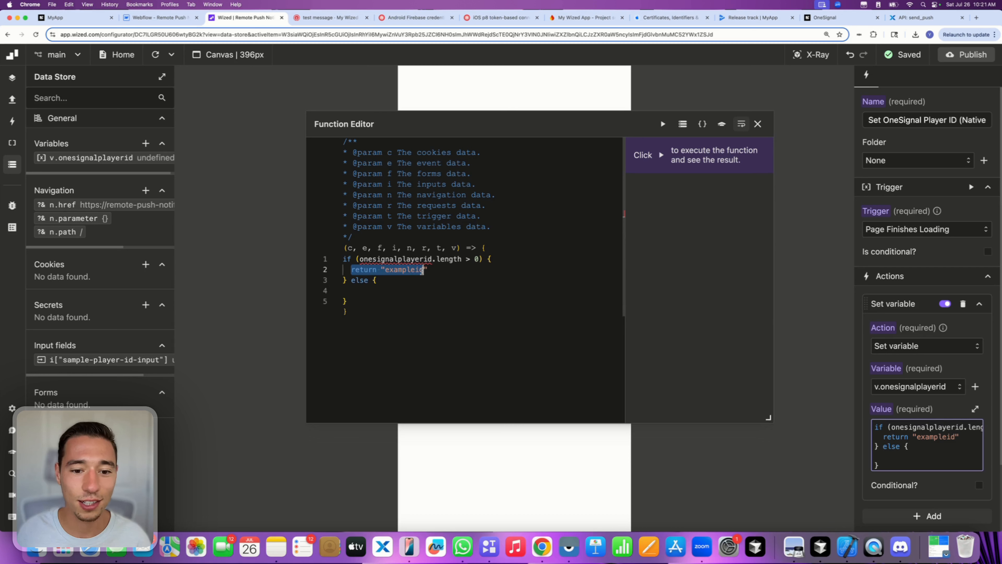
key("BackSpace")
key("Right")
key("BackSpace")
key("Return")
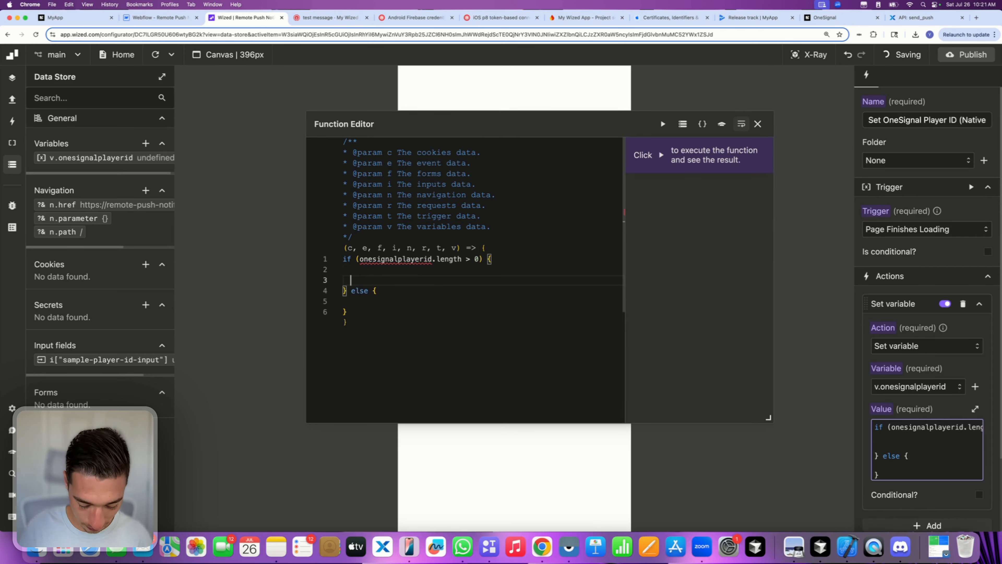
key("super+v")
key("Return")
- Make the else branch return "exampleplayerid", tidy the code, and refresh the preview
left_click(374, 312)
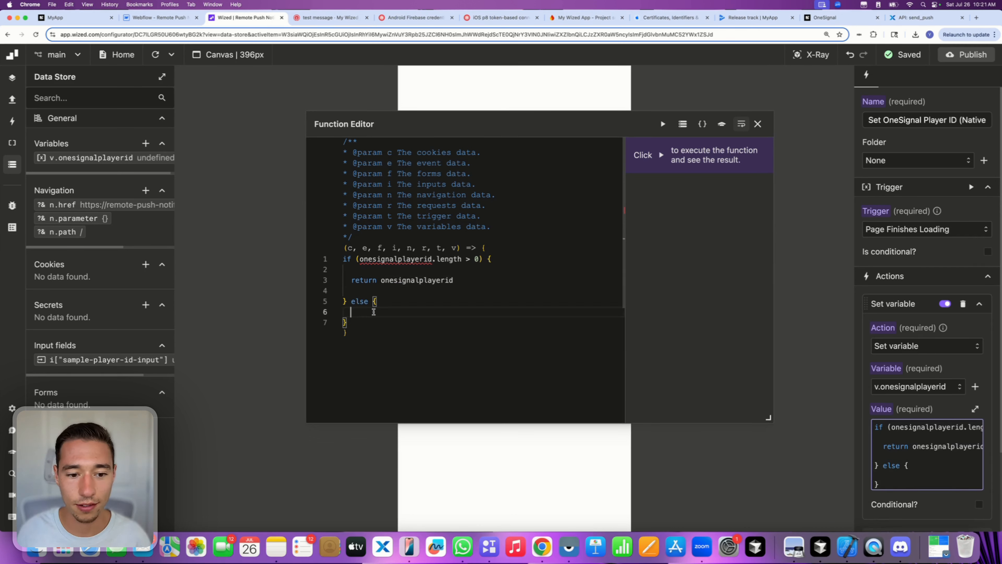
type("return ")
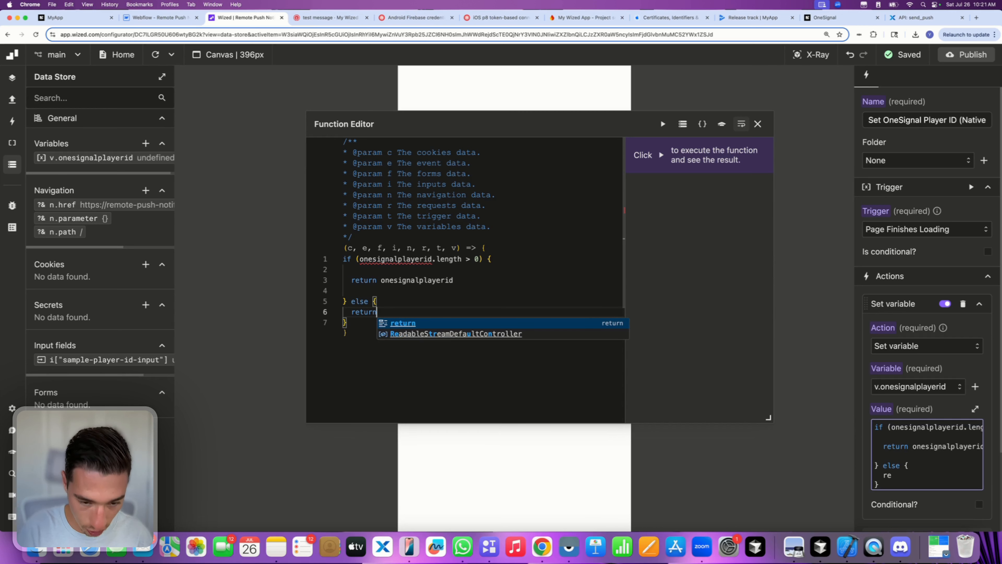
type("\"\"")
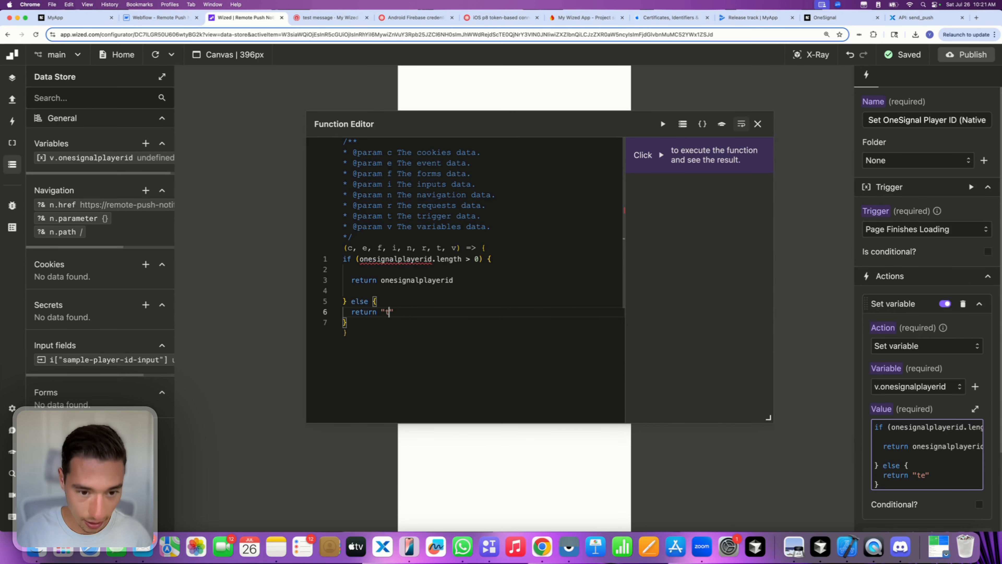
type("example")
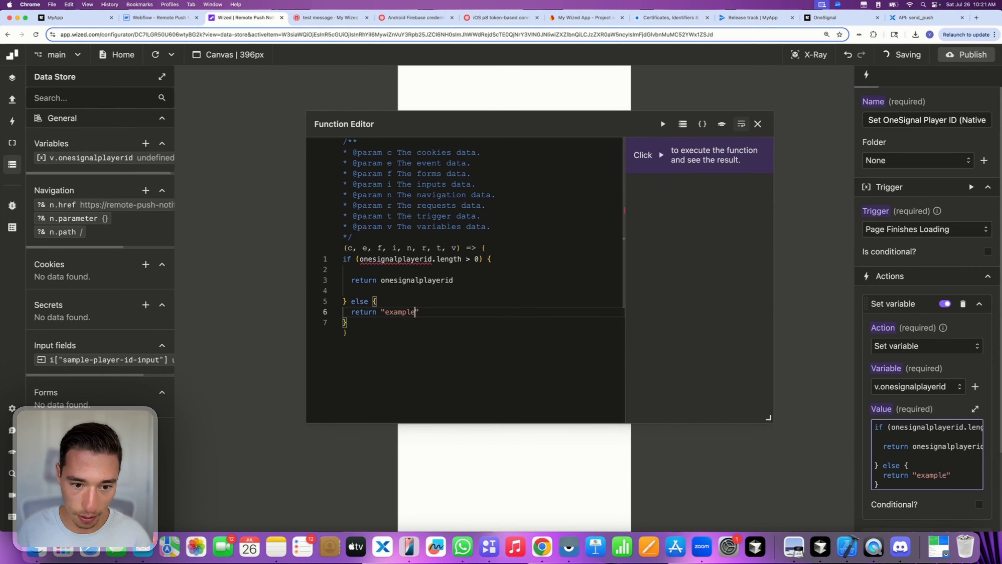
type("playerid")
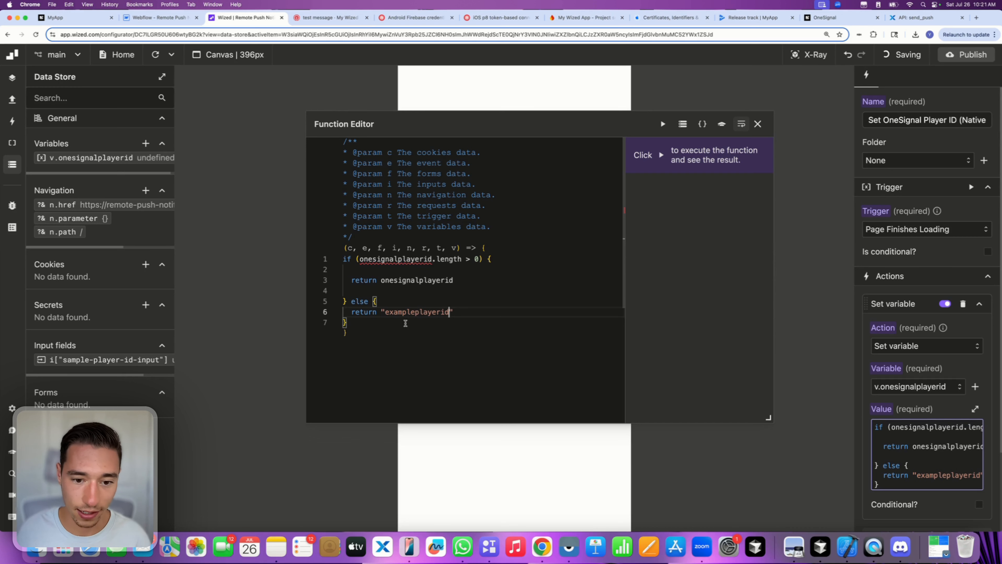
left_click(388, 294)
left_click(390, 300)
key("Return")
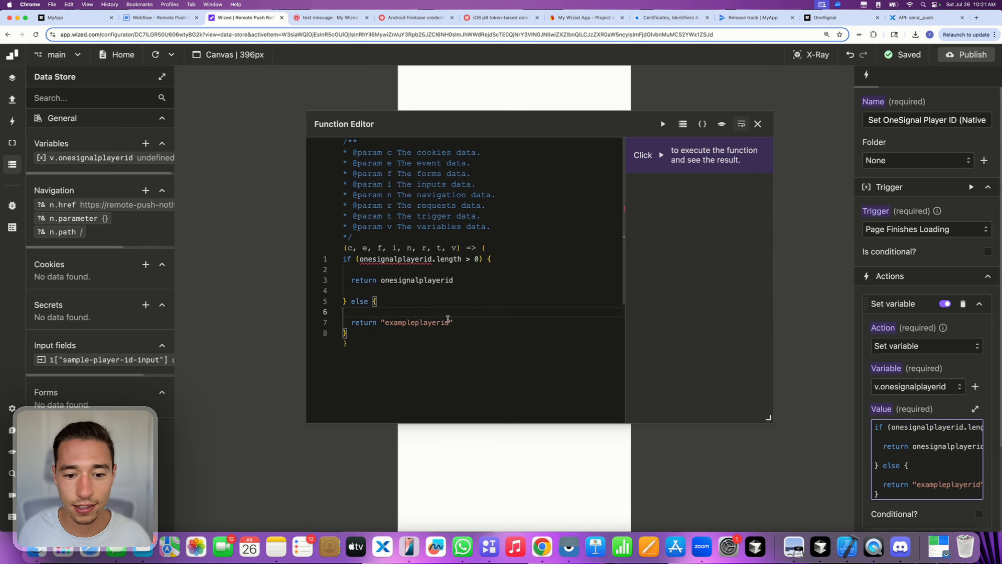
left_click(464, 325)
key("Return")
left_click(467, 345)
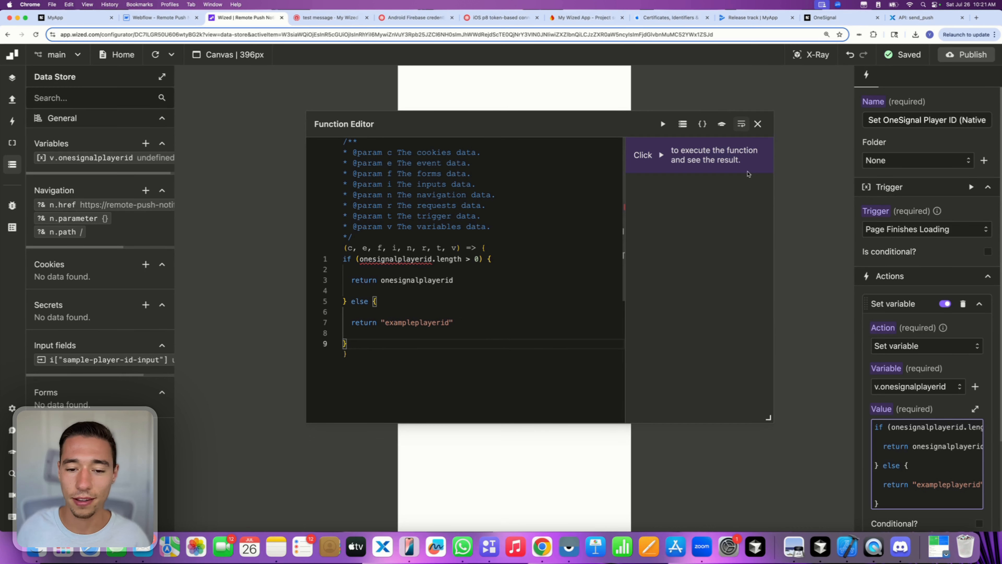
left_click(757, 124)
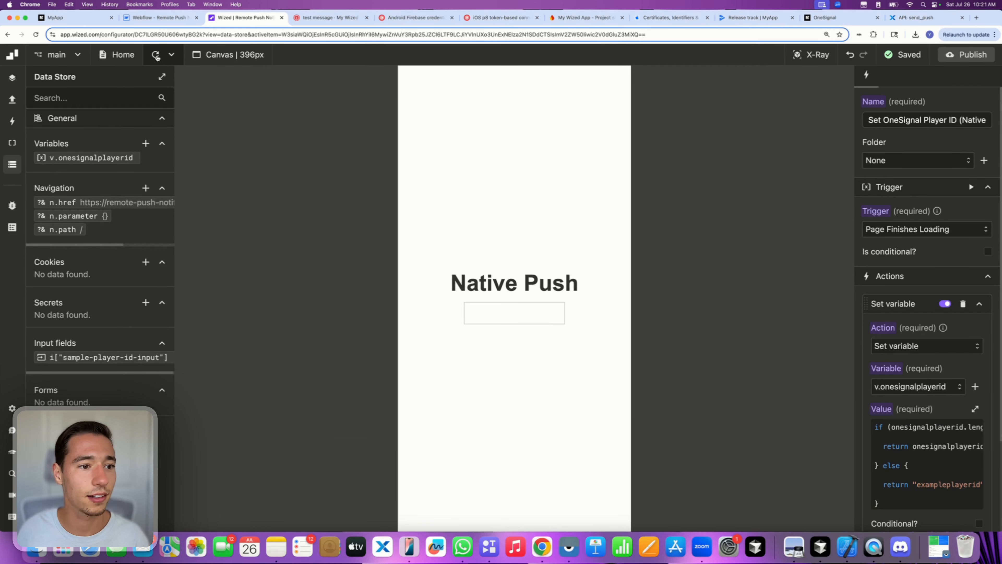
left_click(156, 55)
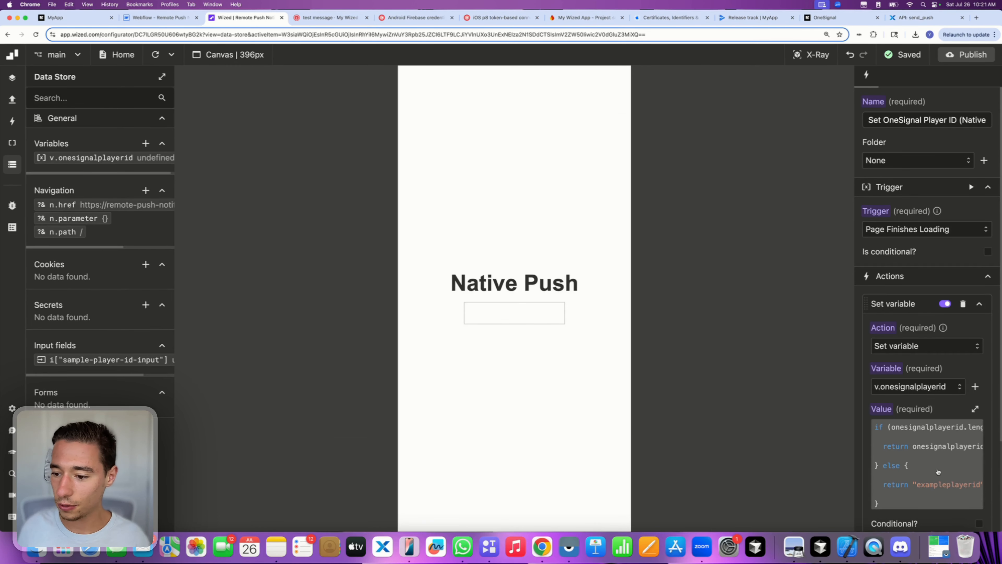
- Rewrite the value code as a single return onesignalplayerid.length line and reload the preview
left_click(937, 471)
double_click(424, 258)
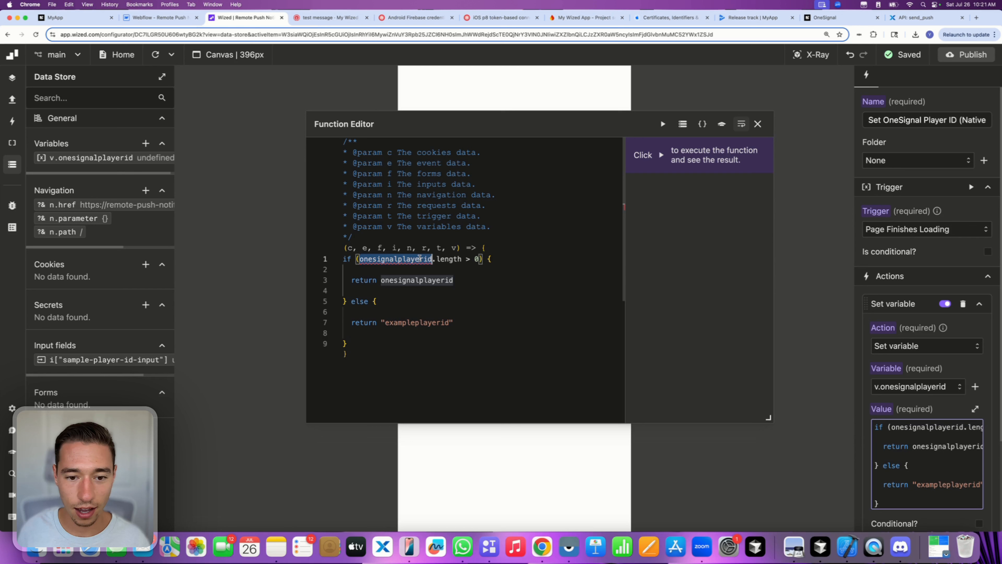
left_click(449, 269)
left_click_drag(463, 258, 361, 259)
key("super+c")
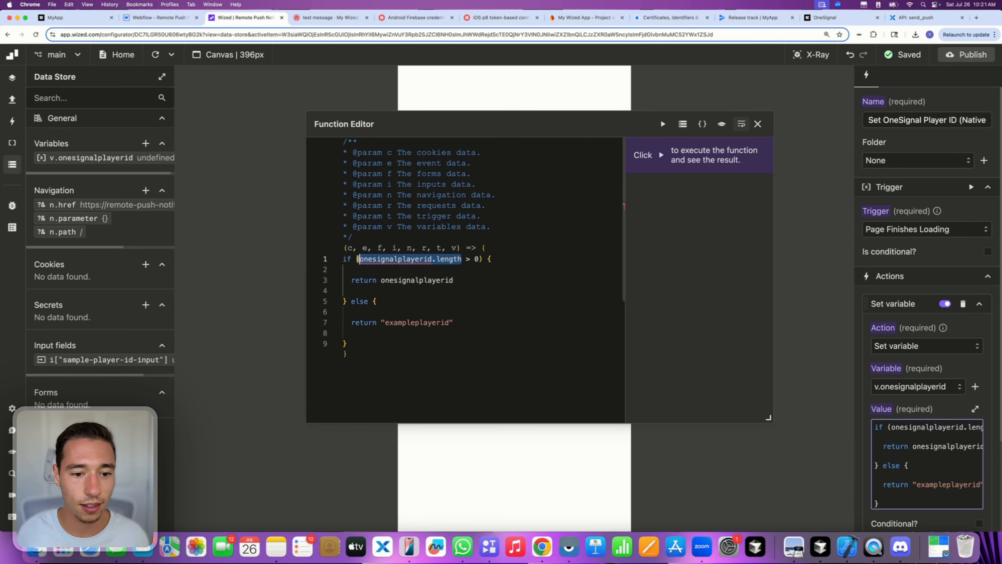
key("BackSpace")
left_click(364, 342)
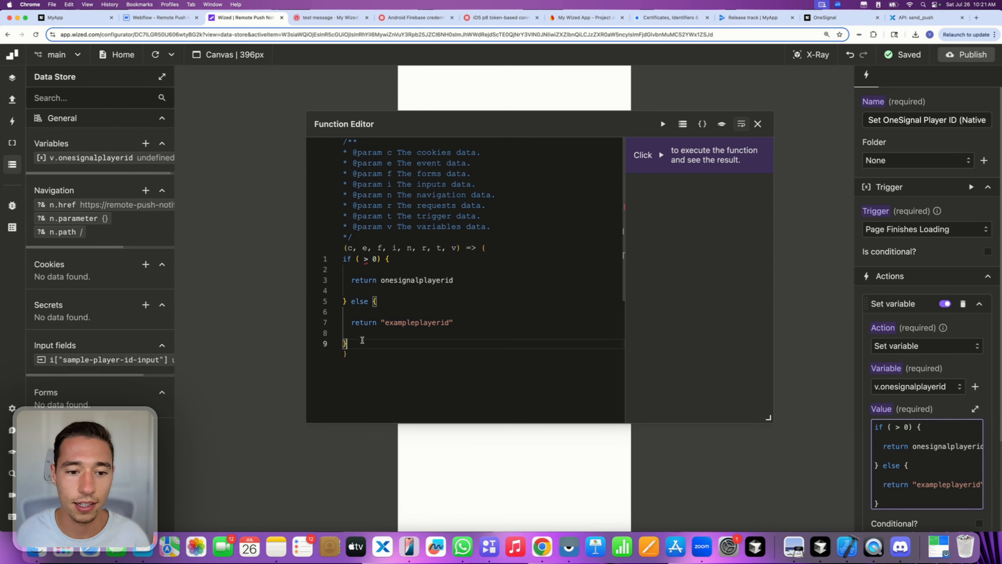
key("super+a")
key("BackSpace")
type("return return")
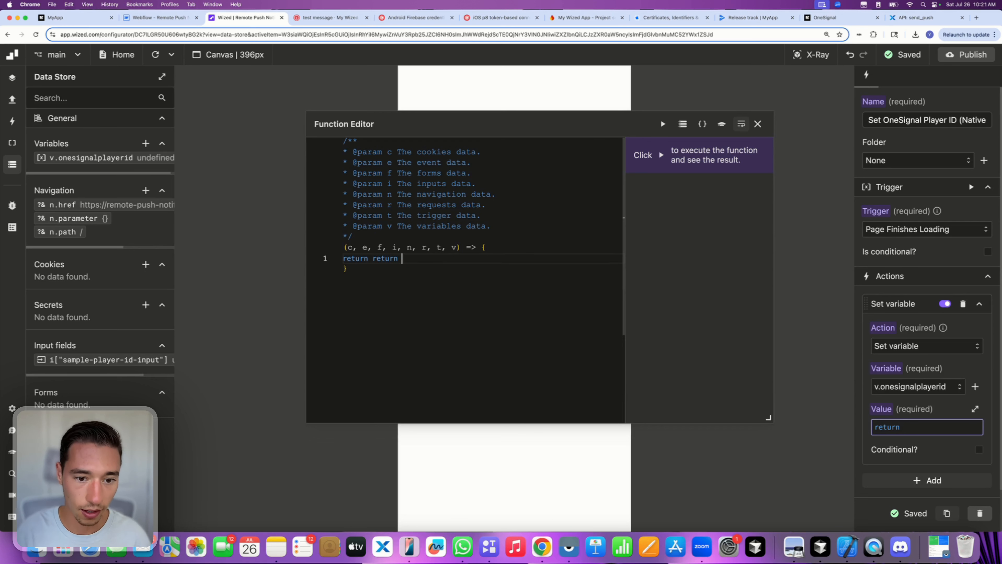
key("BackSpace")
key("BackSpace")
key("BackSpace")
key("BackSpace")
key("BackSpace")
key("BackSpace")
key("BackSpace")
key("super+v")
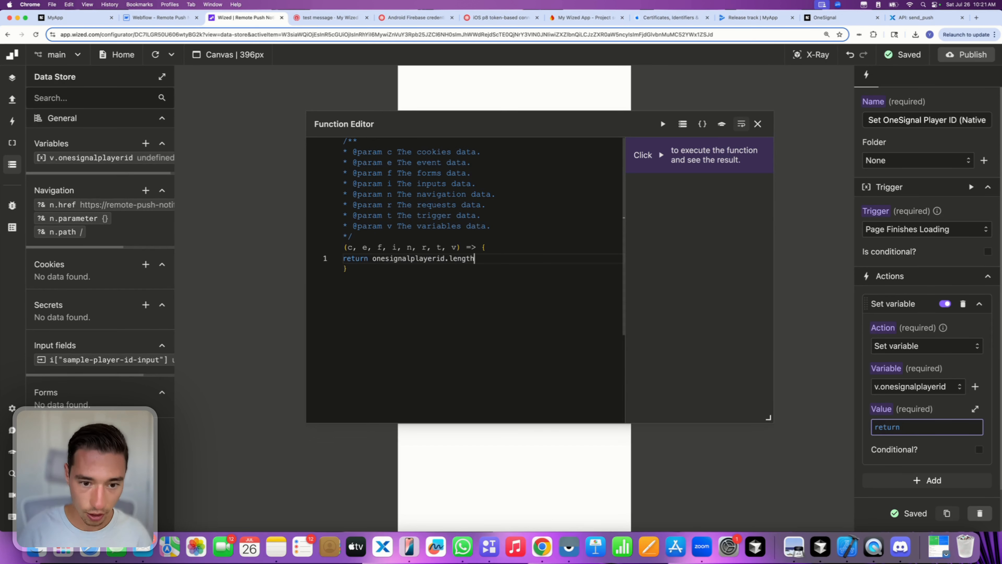
left_click(758, 124)
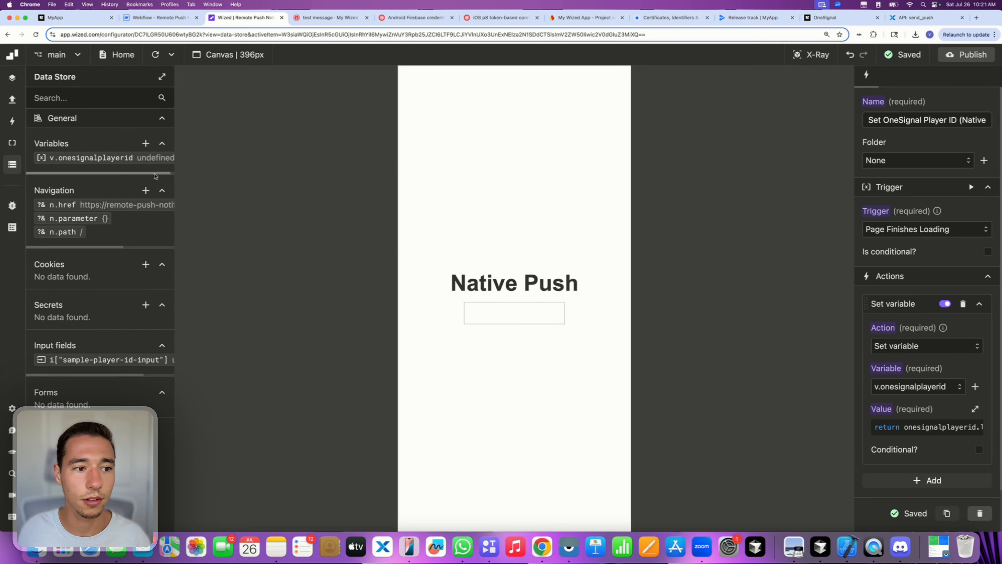
left_click(156, 55)
- Replace .length with === undefined so the value returns onesignalplayerid === undefined
left_click(923, 427)
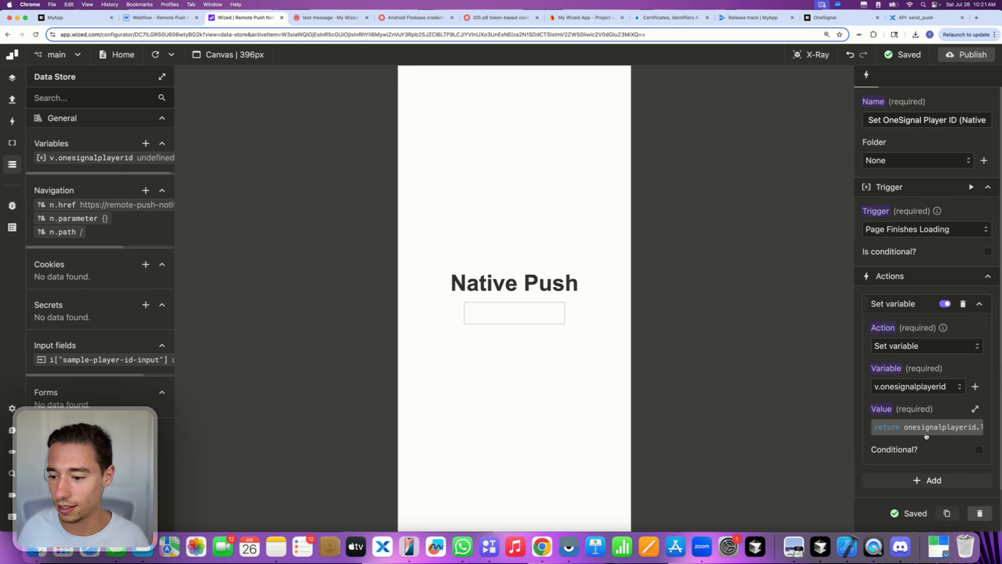
double_click(458, 259)
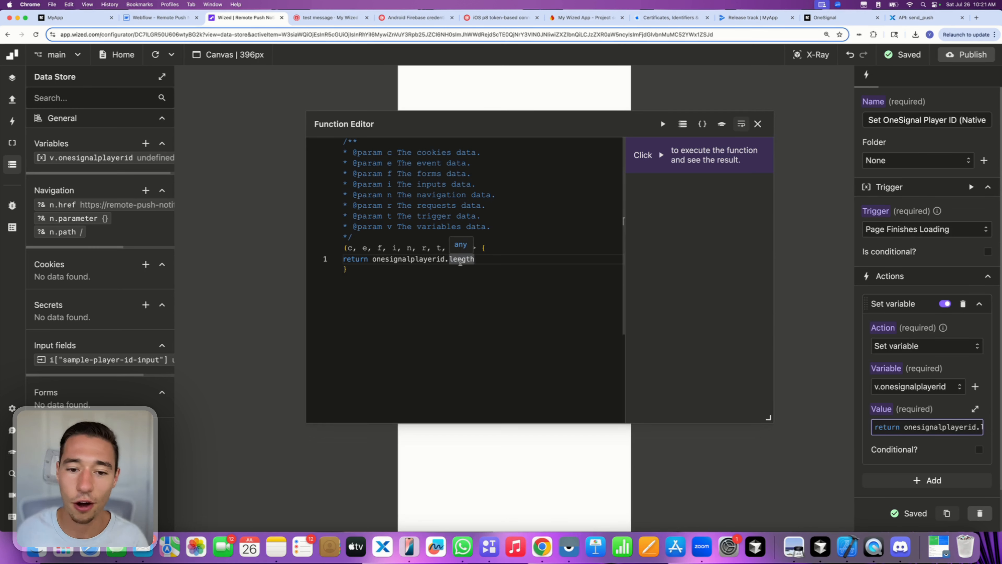
key("BackSpace")
key("BackSpace")
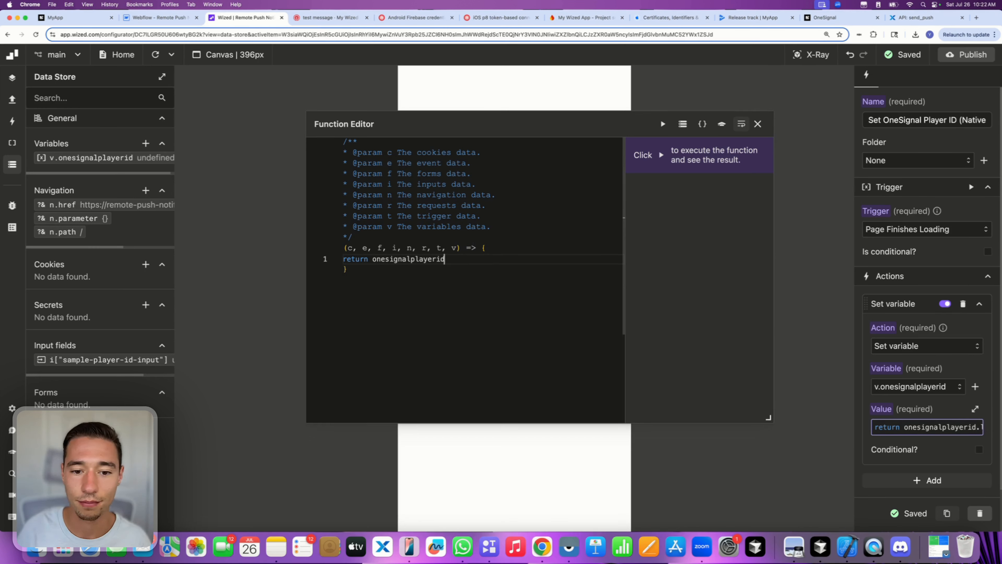
type("=")
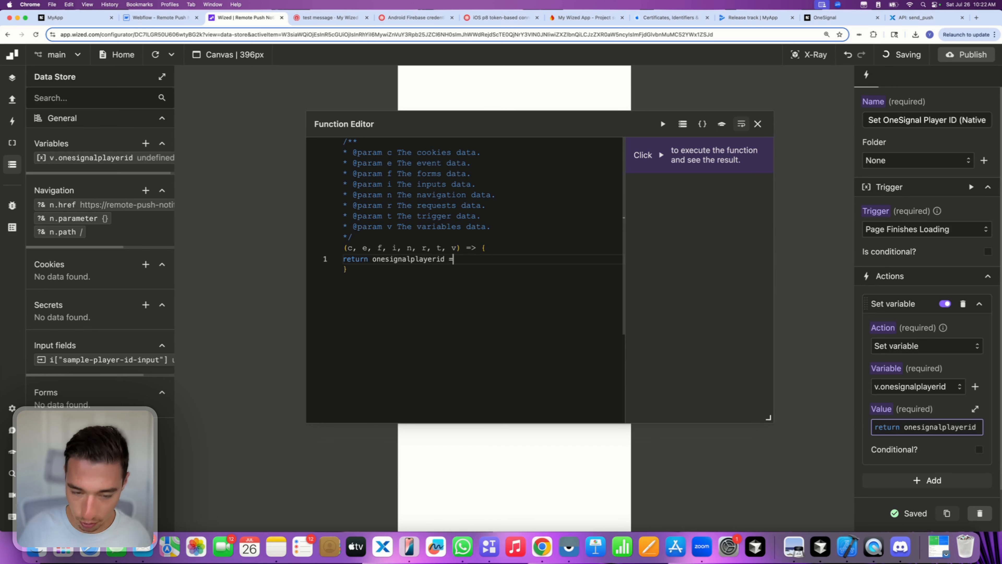
type("== undefined")
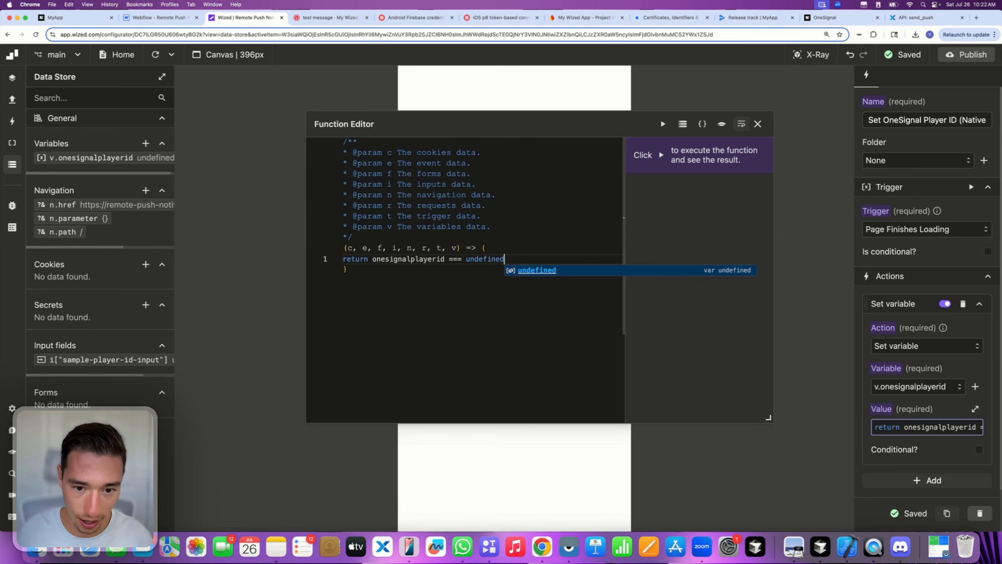
left_click(758, 123)
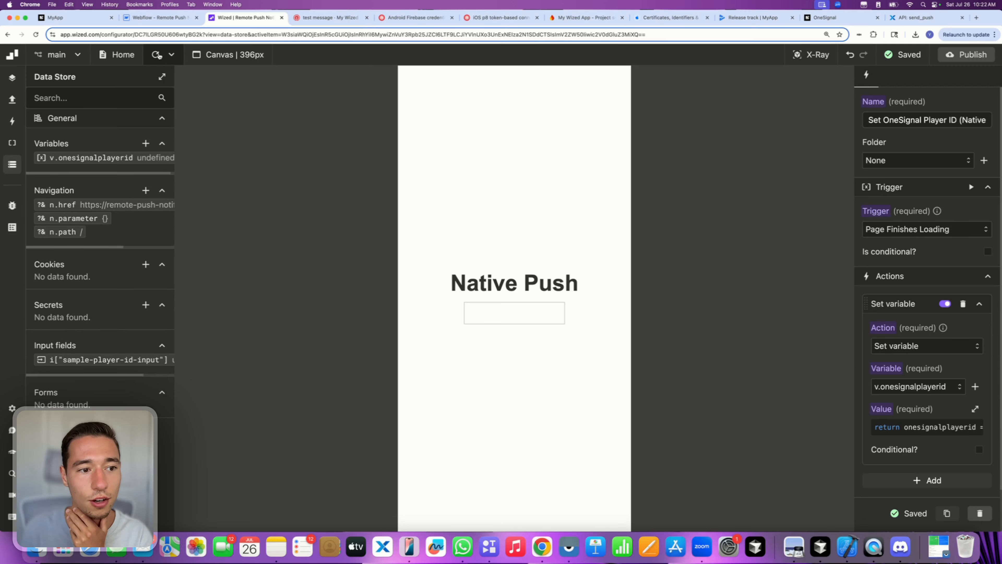
left_click(940, 429)
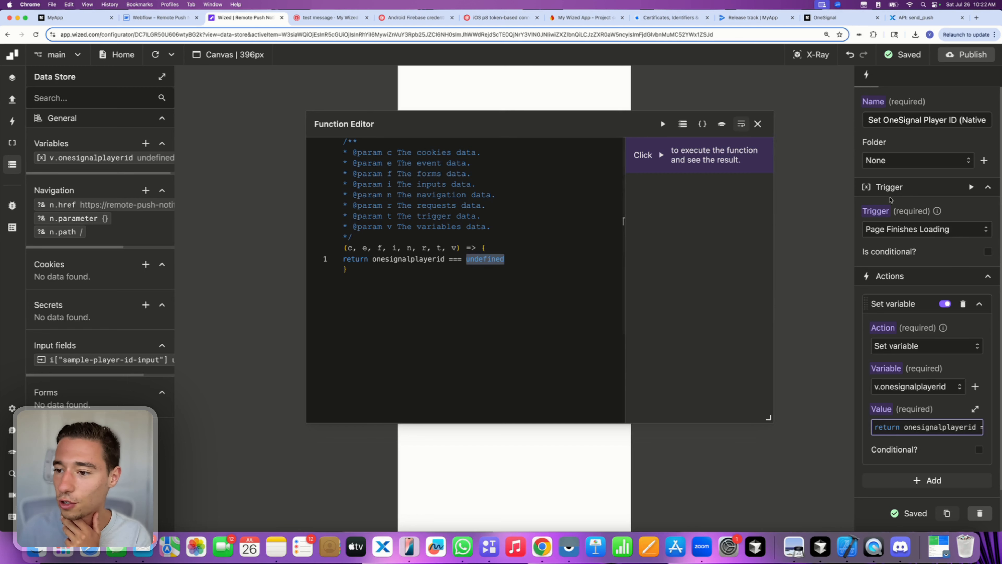
- Set the action's trigger to Page Starts Loading and reload the canvas preview
left_click(904, 228)
left_click(909, 305)
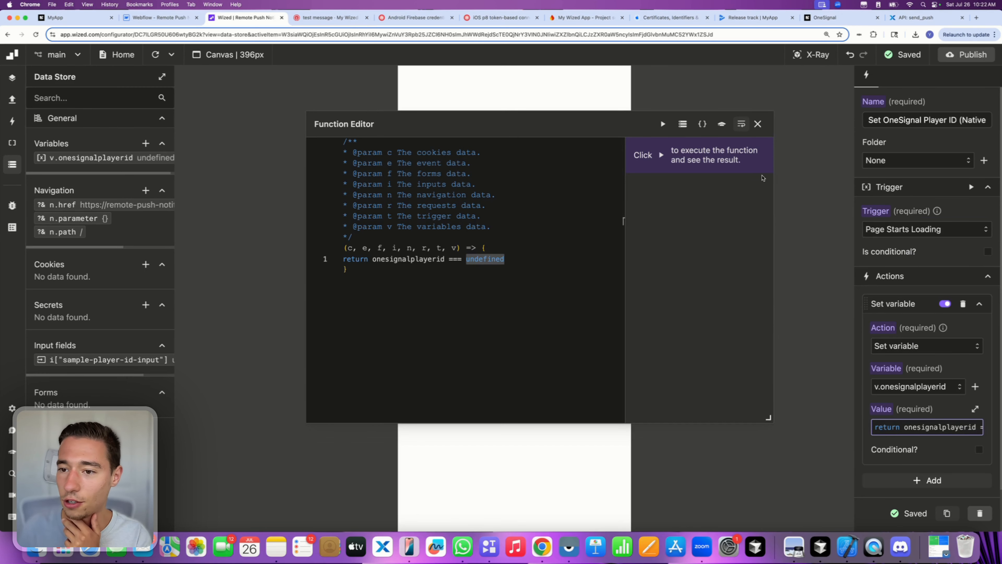
left_click(757, 123)
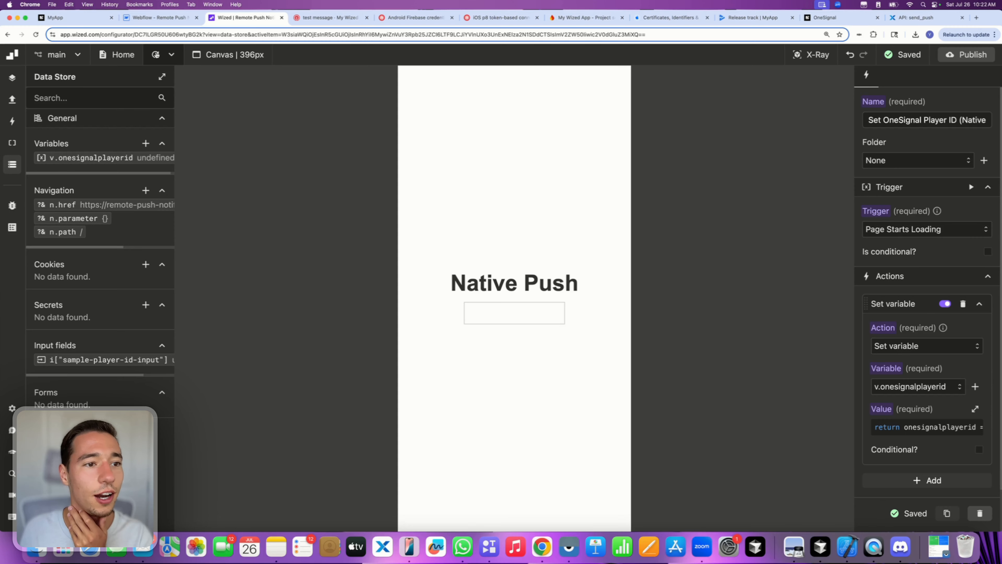
left_click(156, 56)
left_click(156, 56)
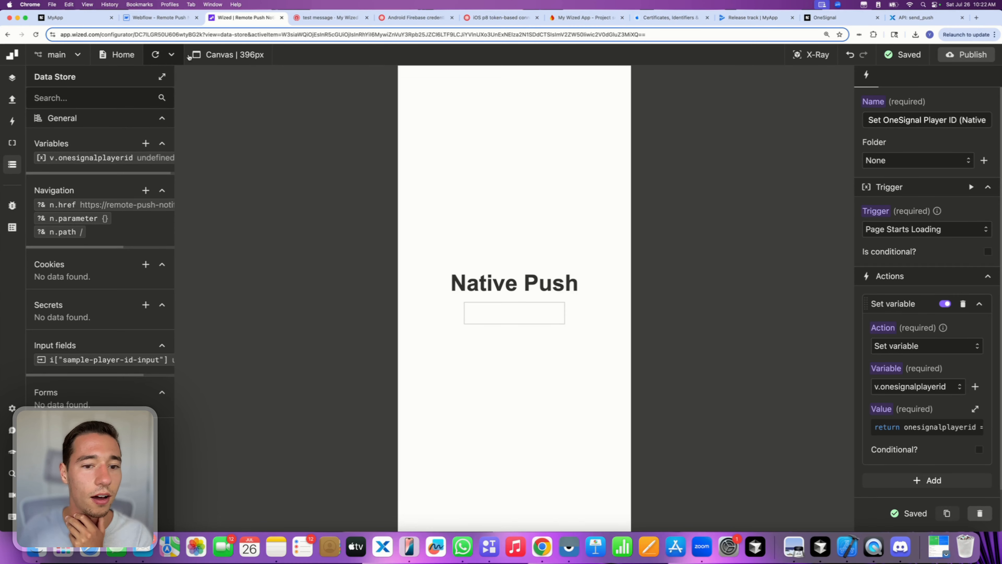
- Loosen the check to onesignalplayerid == undefined and reload the preview
left_click(955, 427)
double_click(485, 258)
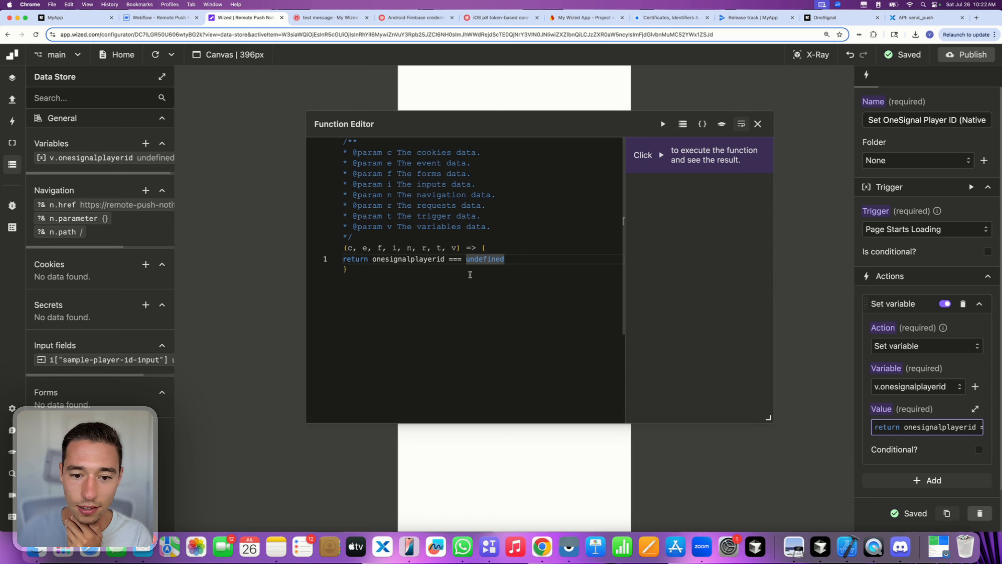
left_click(453, 259)
key("BackSpace")
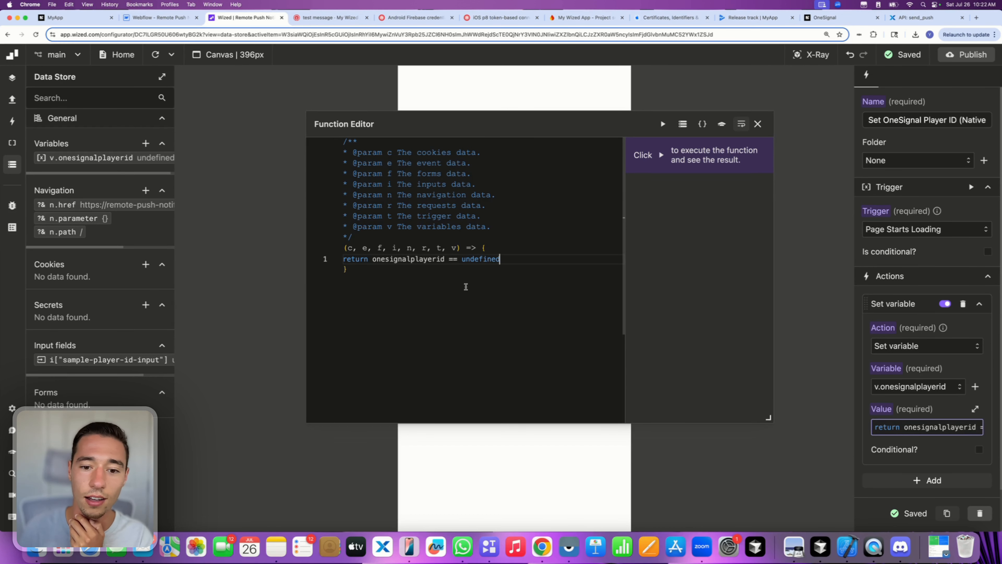
left_click(758, 124)
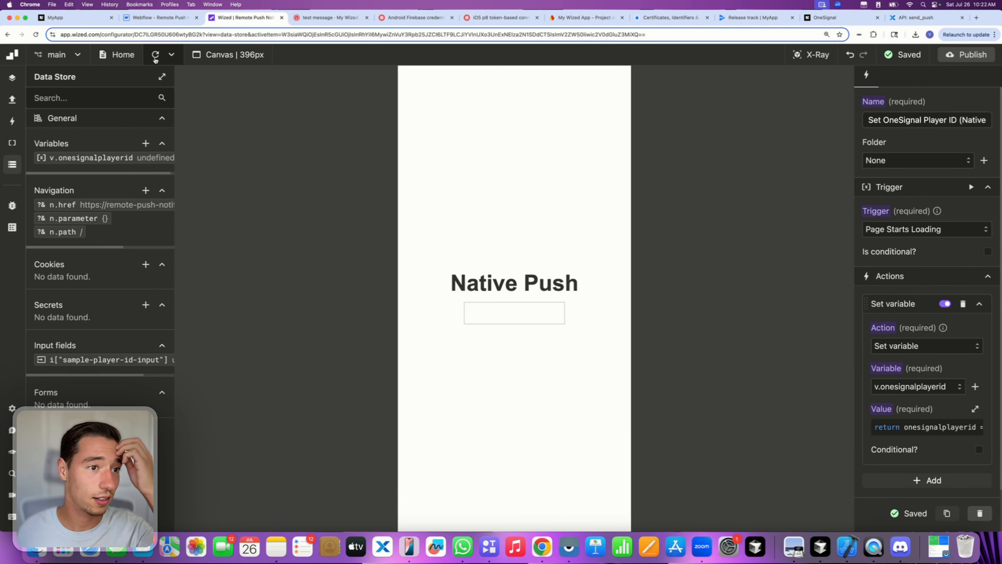
left_click(155, 56)
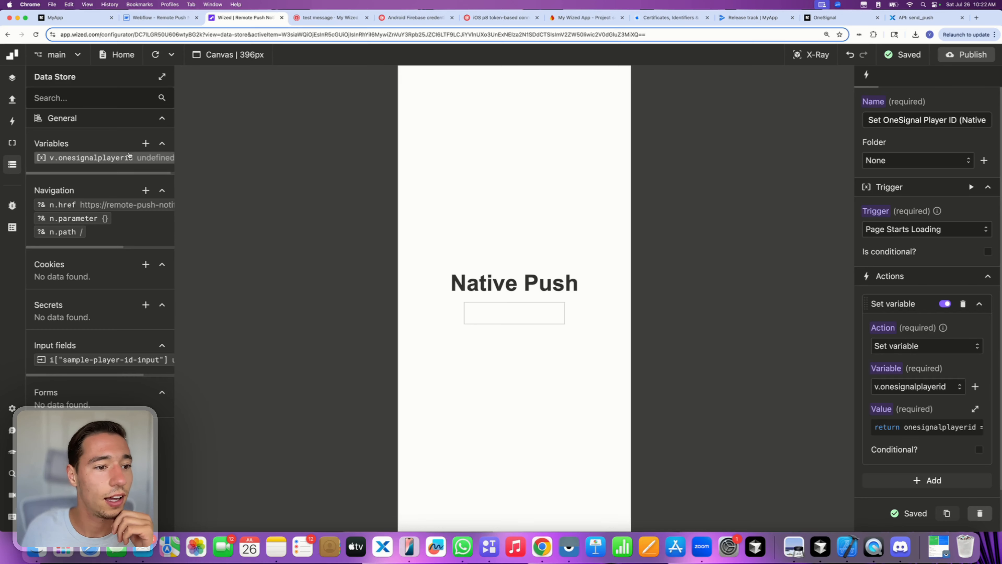
- Strip the comparison so the value code simply returns onesignalplayerid
left_click(911, 421)
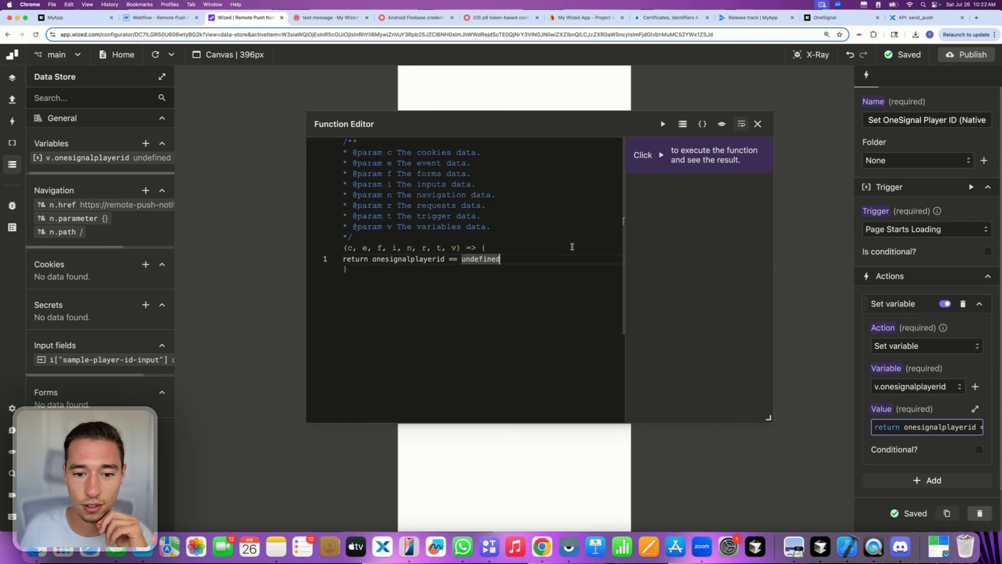
double_click(473, 259)
key("BackSpace")
key("BackSpace")
key("BackSpace")
key("BackSpace")
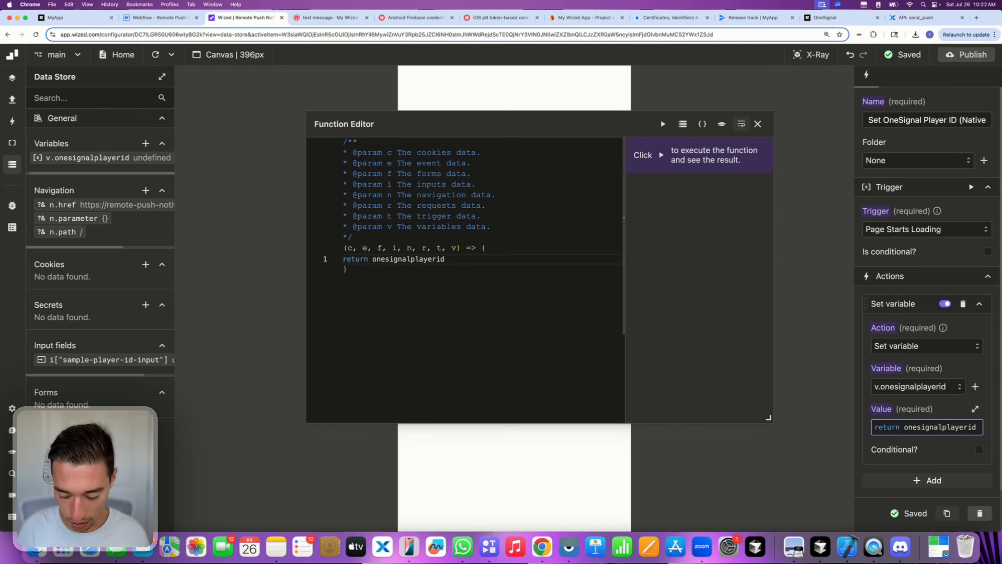
key("BackSpace")
key("BackSpace")
key("BackSpace")
key("BackSpace")
key("BackSpace")
key("BackSpace")
key("BackSpace")
key("BackSpace")
key("BackSpace")
key("BackSpace")
key("BackSpace")
key("BackSpace")
key("BackSpace")
key("BackSpace")
key("BackSpace")
key("BackSpace")
key("BackSpace")
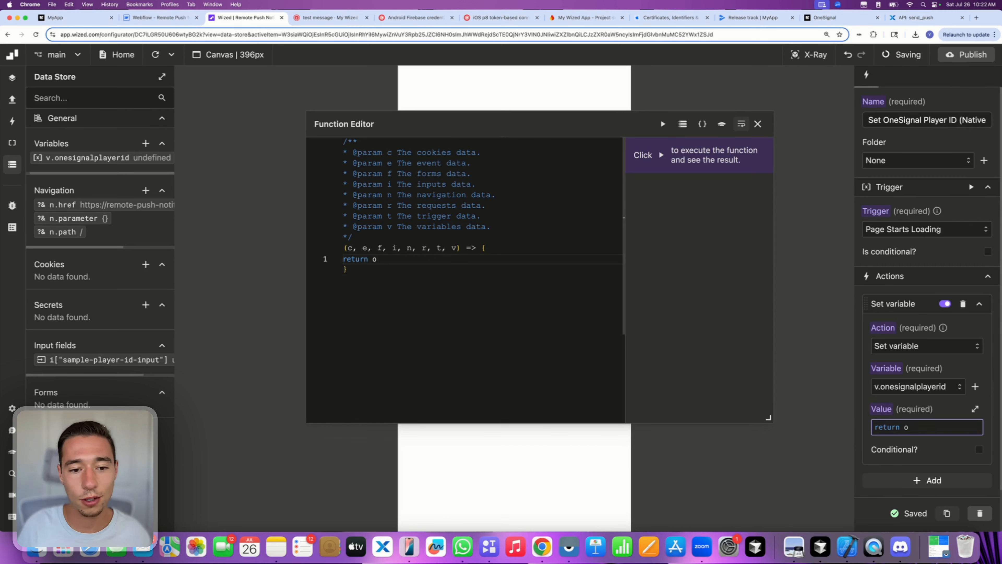
key("super+z")
key("BackSpace")
key("BackSpace")
key("BackSpace")
key("BackSpace")
key("BackSpace")
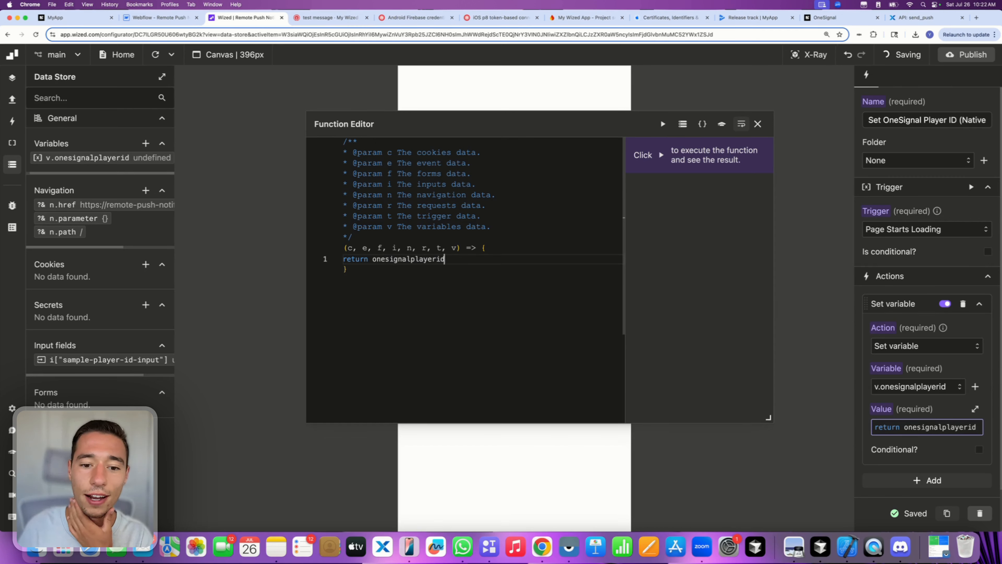
left_click(757, 124)
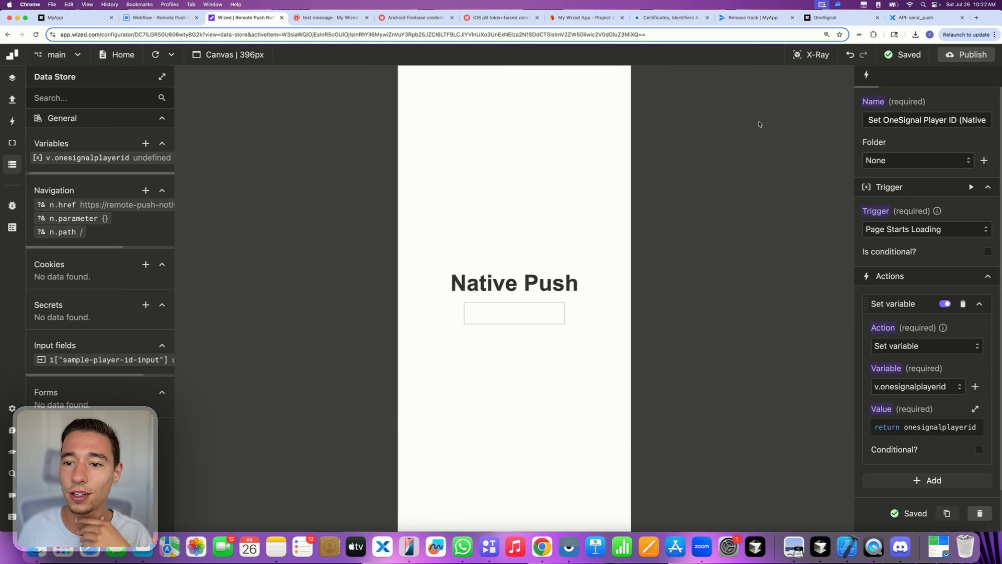
- Make the sample-player-id-input value return v.onesignalplayerid || "exampleplayerid"
left_click(819, 55)
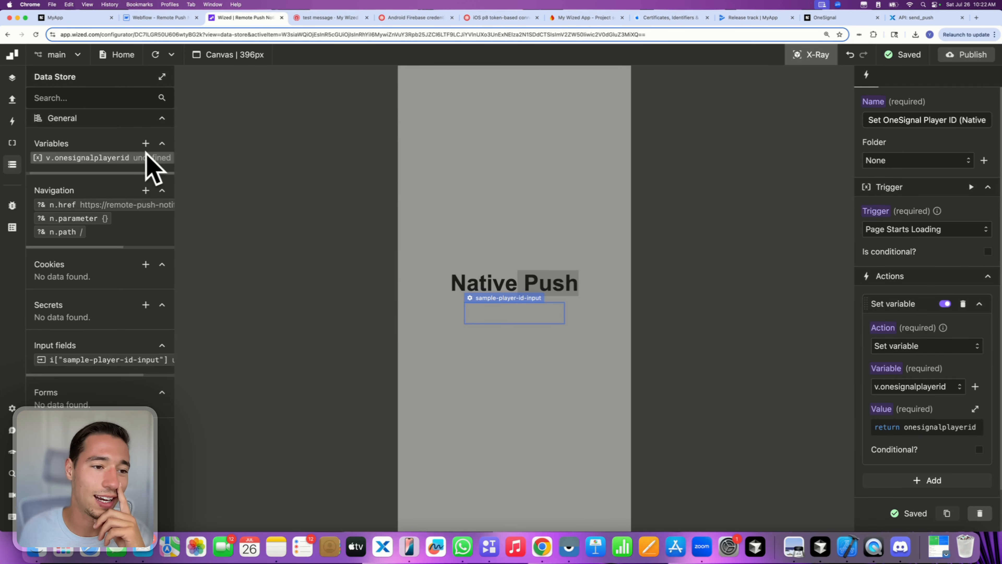
left_click(531, 299)
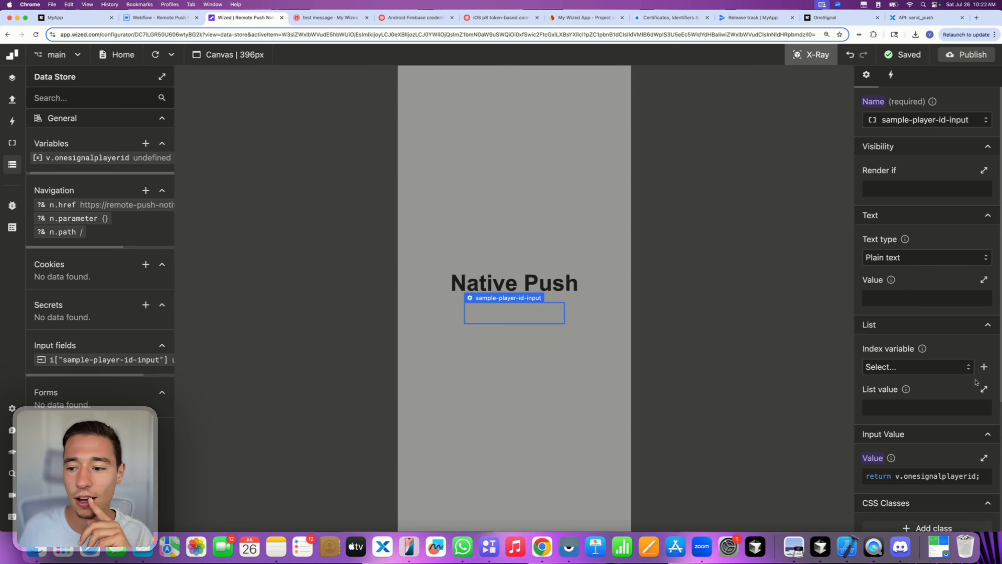
scroll(975, 382, "down", 5)
left_click(872, 260)
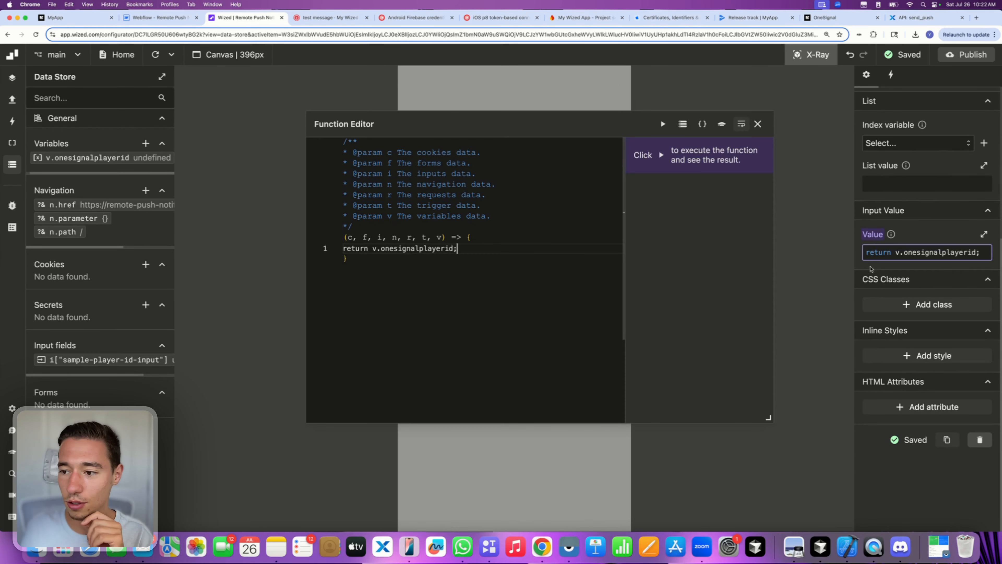
left_click_drag(372, 248, 454, 249)
key("super+c")
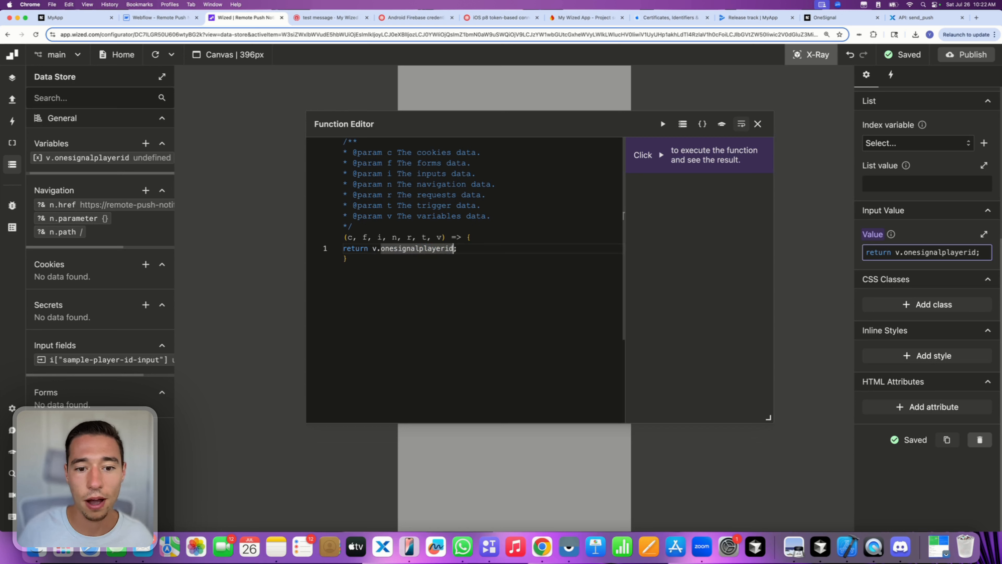
left_click(456, 248)
key("BackSpace")
key("BackSpace")
key("BackSpace")
key("BackSpace")
key("BackSpace")
key("BackSpace")
key("BackSpace")
key("BackSpace")
key("BackSpace")
key("BackSpace")
key("BackSpace")
key("BackSpace")
key("BackSpace")
key("BackSpace")
key("BackSpace")
key("BackSpace")
key("BackSpace")
key("BackSpace")
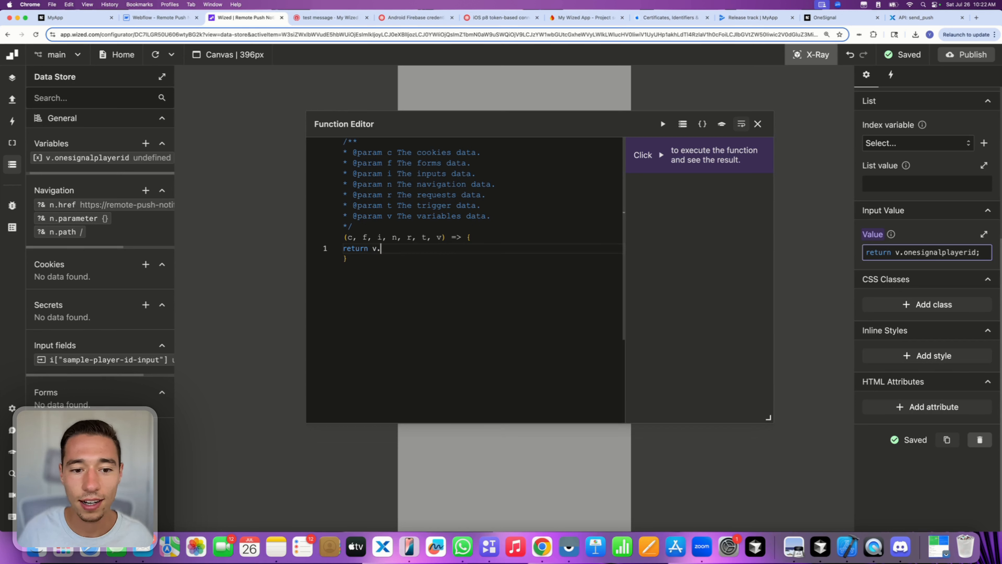
type("\"")
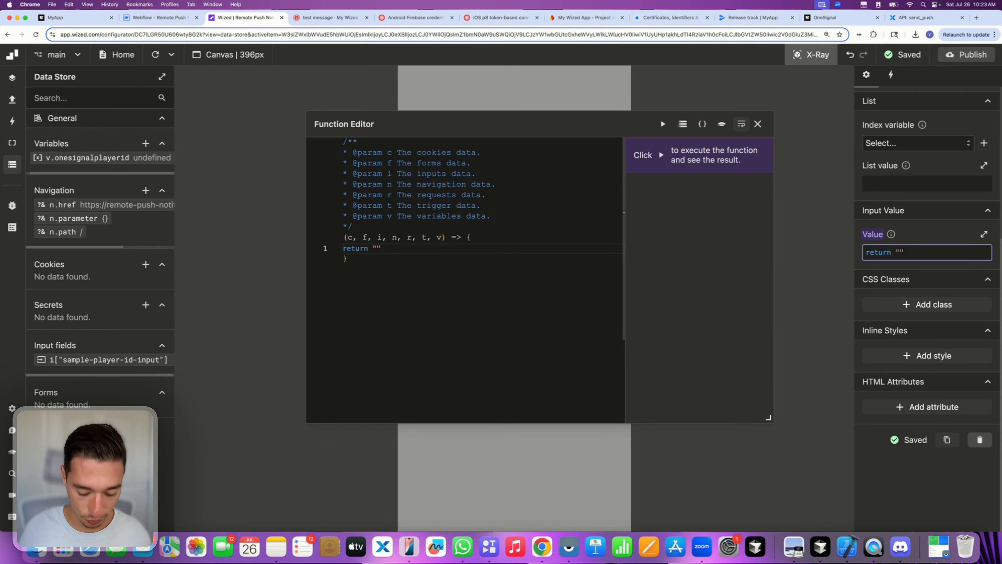
key("super+v")
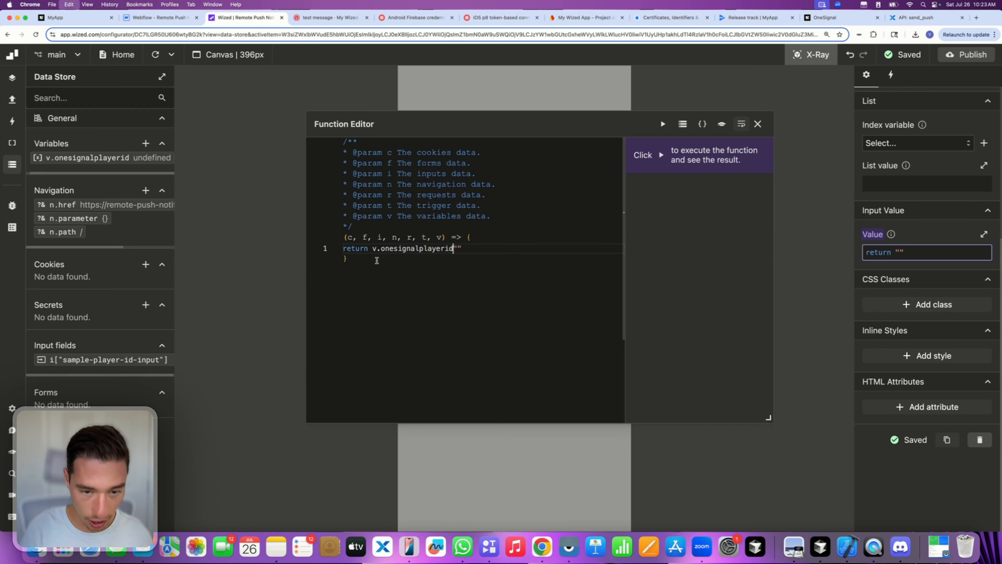
type("|| \"")
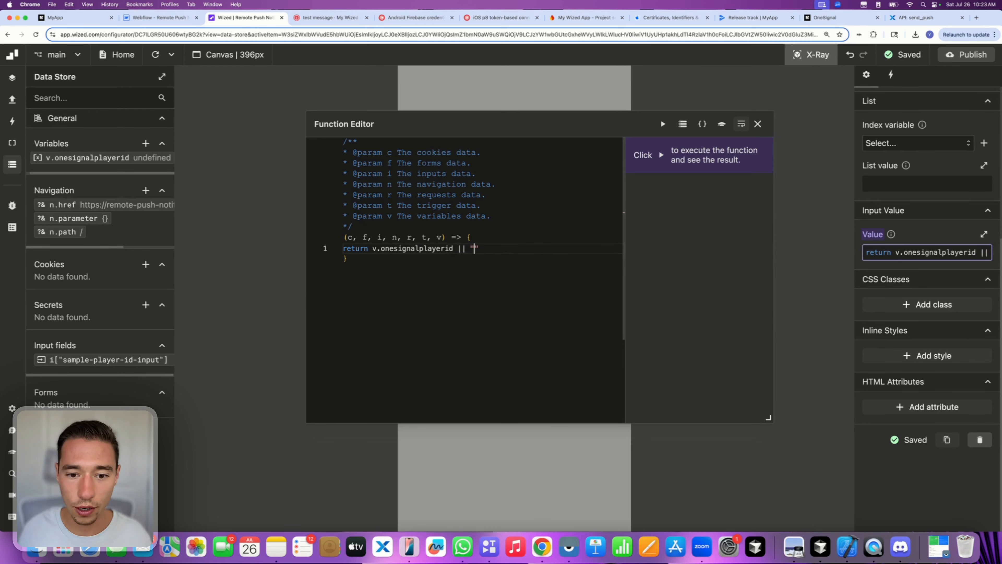
type("exampleplaye")
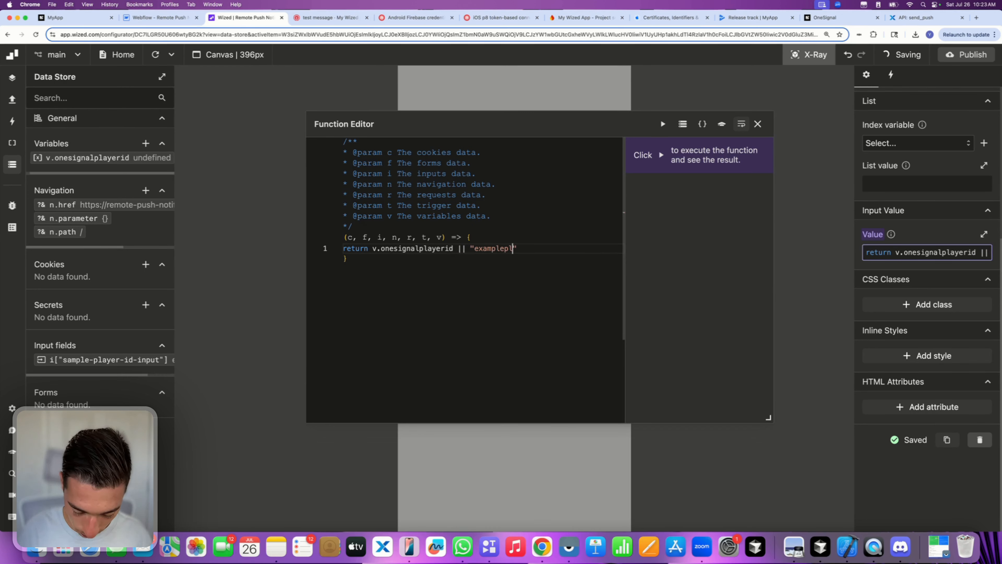
type("rid")
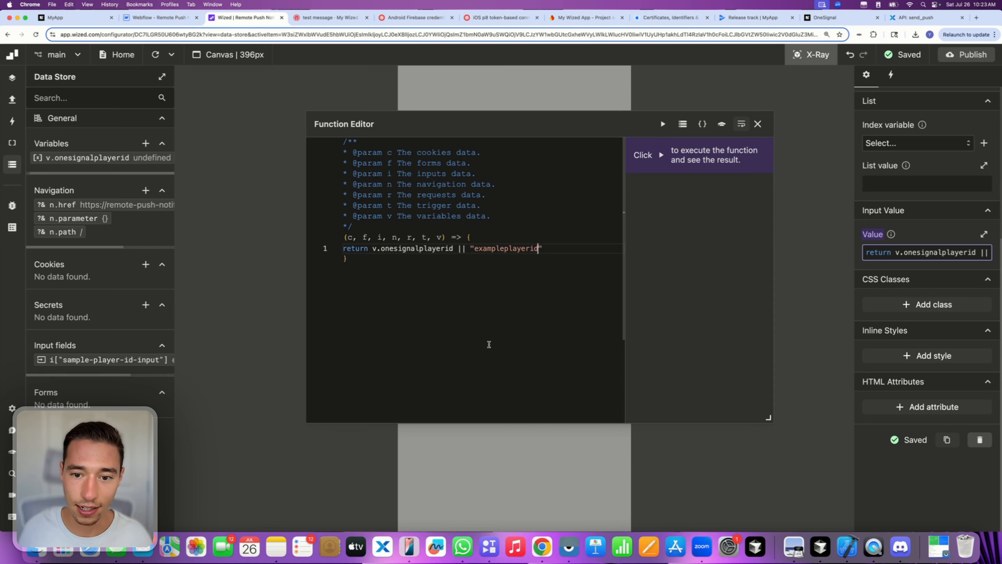
left_click(758, 123)
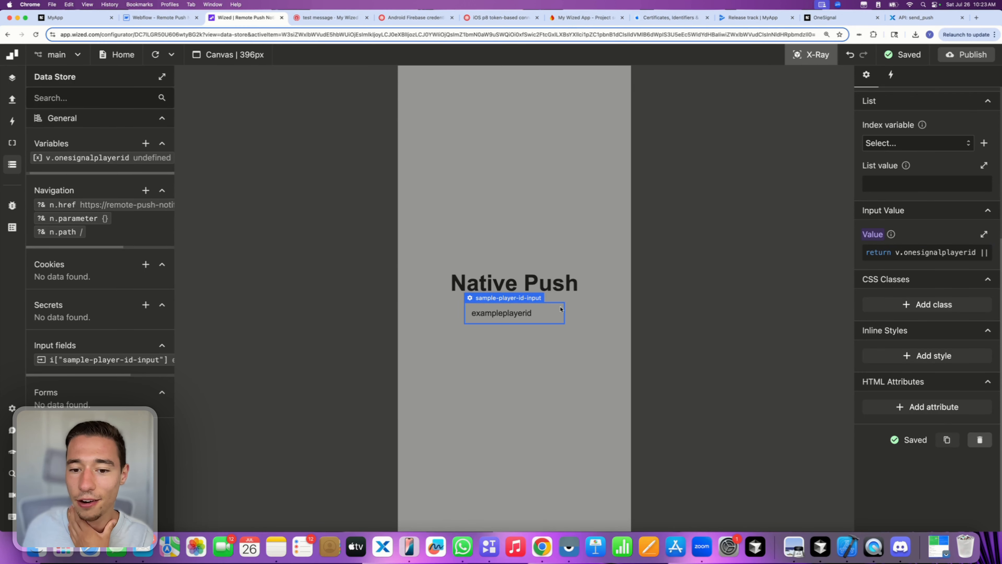
- Hide the element outlines and check the exampleplayerid text in the preview input
left_click(813, 54)
left_click(481, 322)
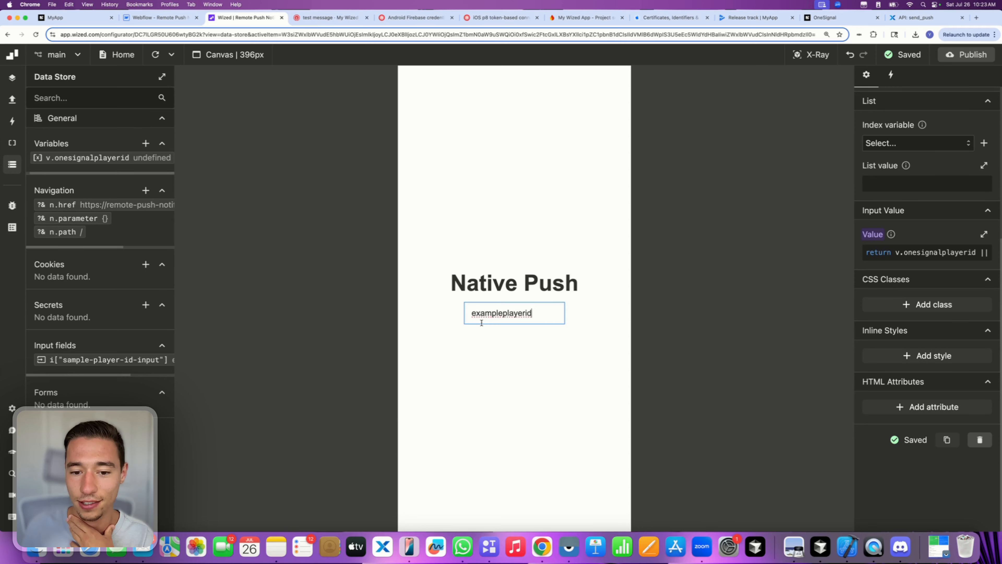
double_click(481, 321)
double_click(481, 317)
left_click(499, 346)
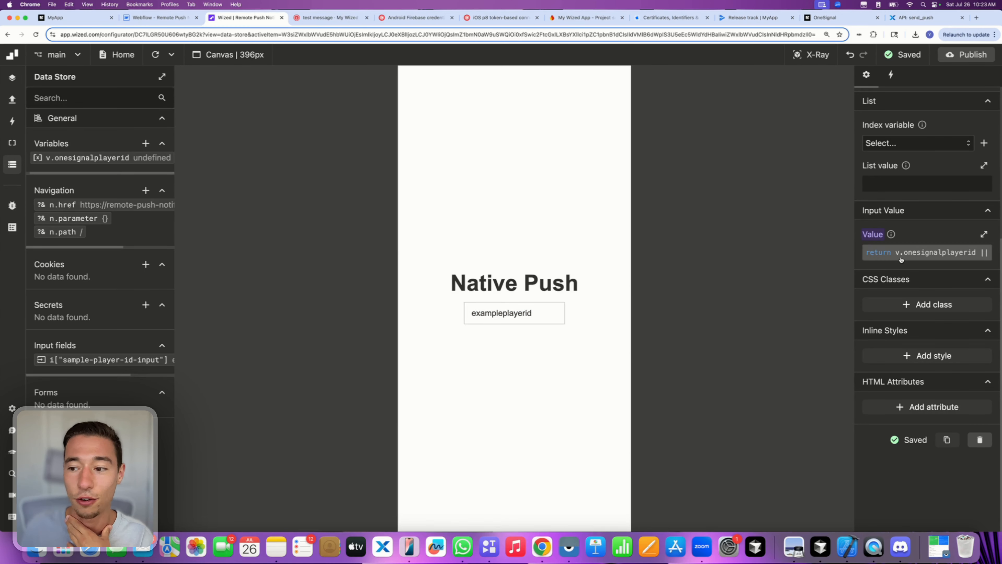
- Try dropping the v. prefix from onesignalplayerid, then restore it
left_click(924, 257)
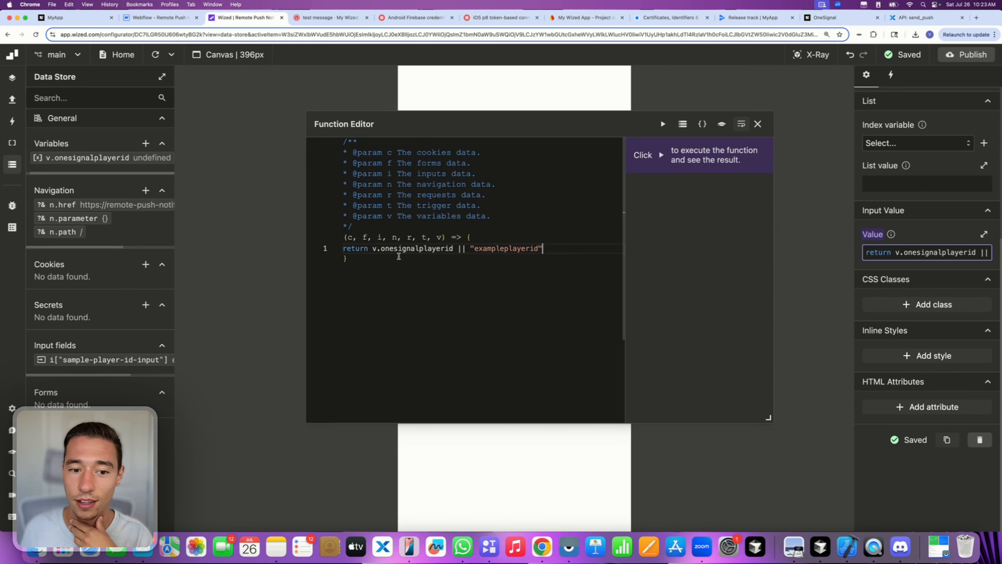
left_click(380, 249)
key("BackSpace")
key("BackSpace")
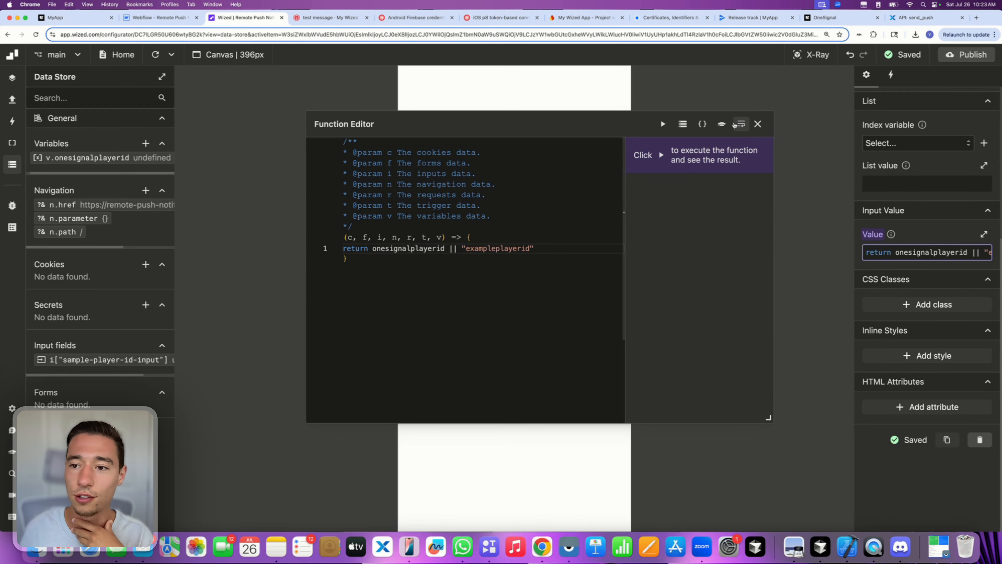
left_click(758, 124)
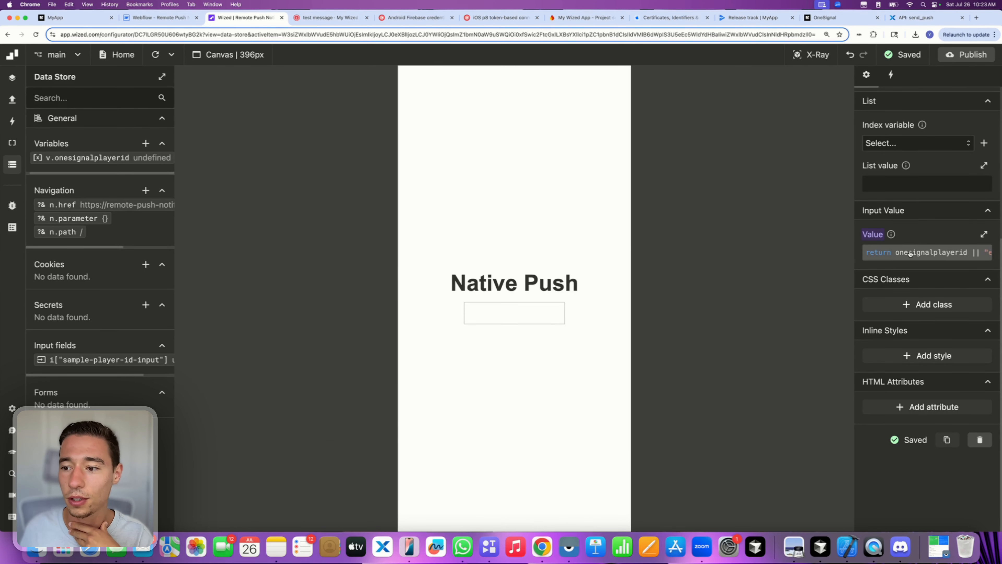
left_click(874, 255)
left_click(371, 248)
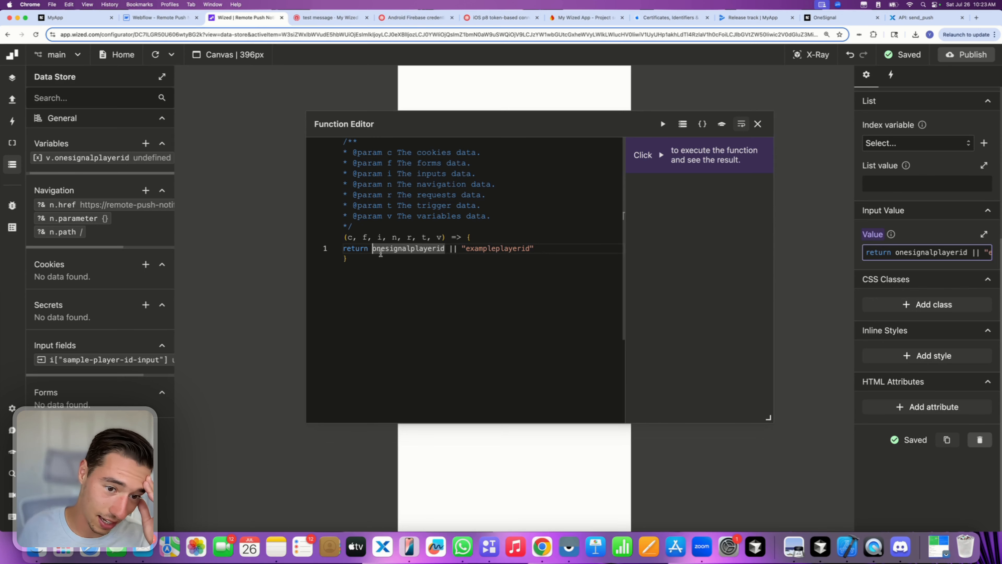
type("v.")
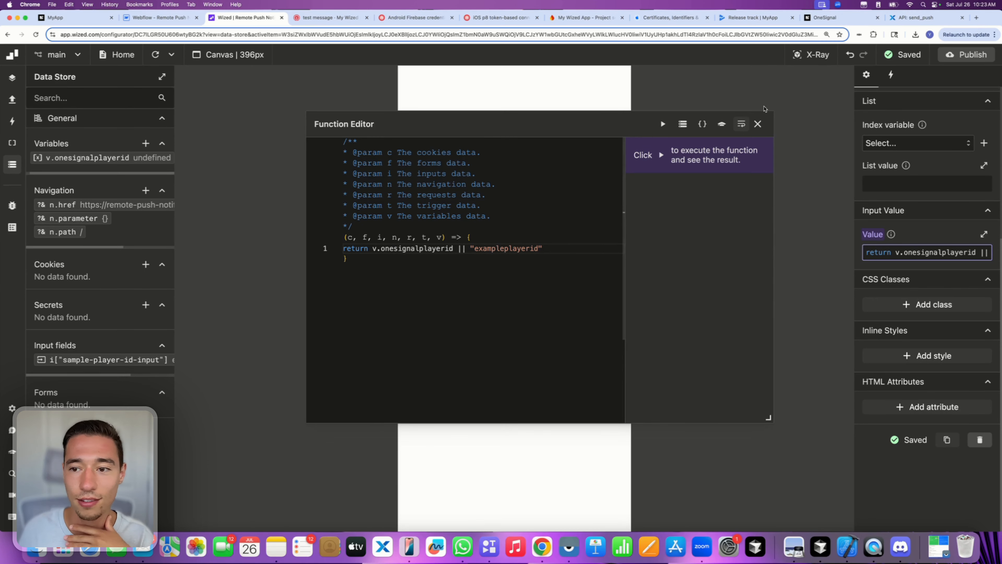
left_click(760, 124)
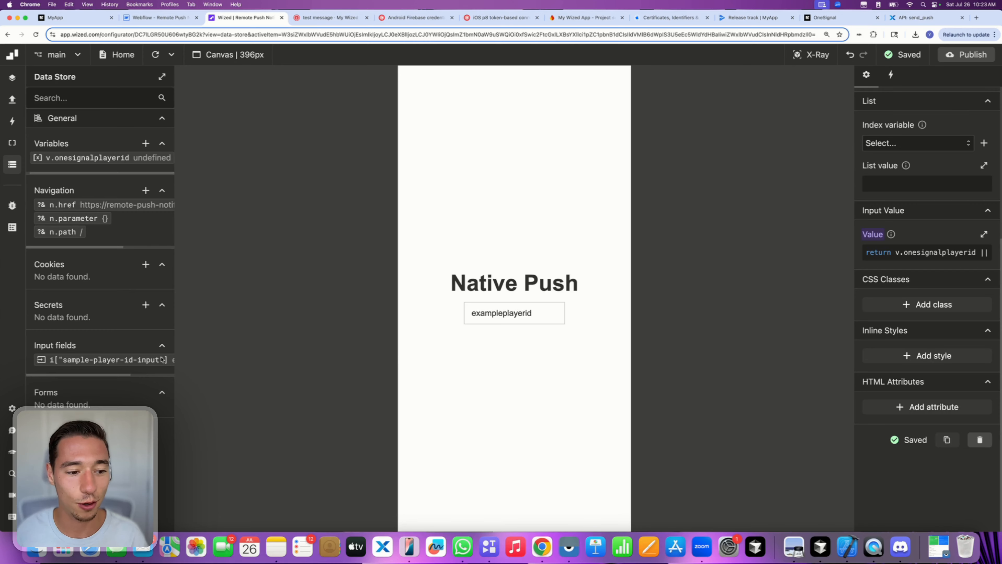
- Review the returned expression and the exampleplayerid text shown in the input
scroll(162, 359, "right", 3)
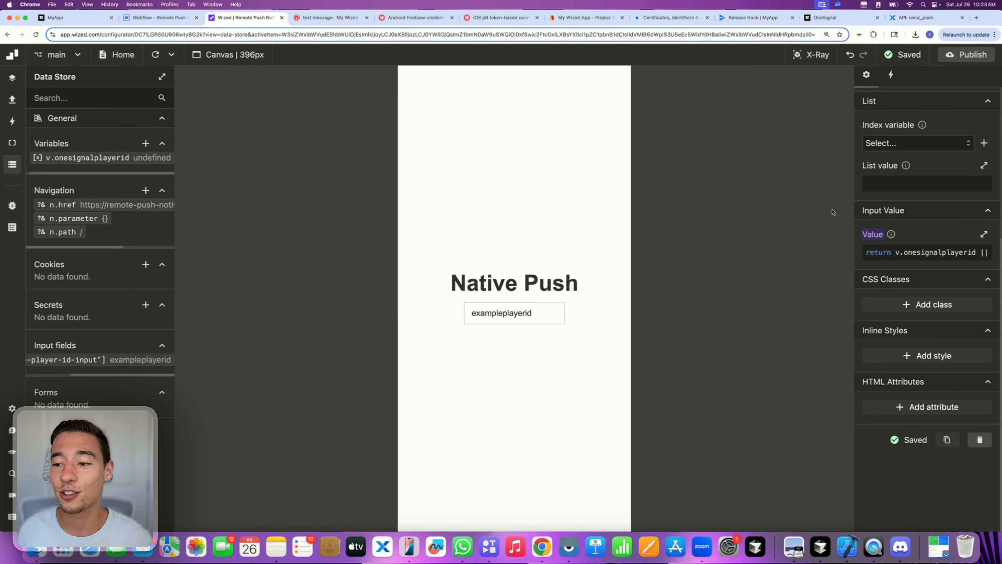
left_click(918, 255)
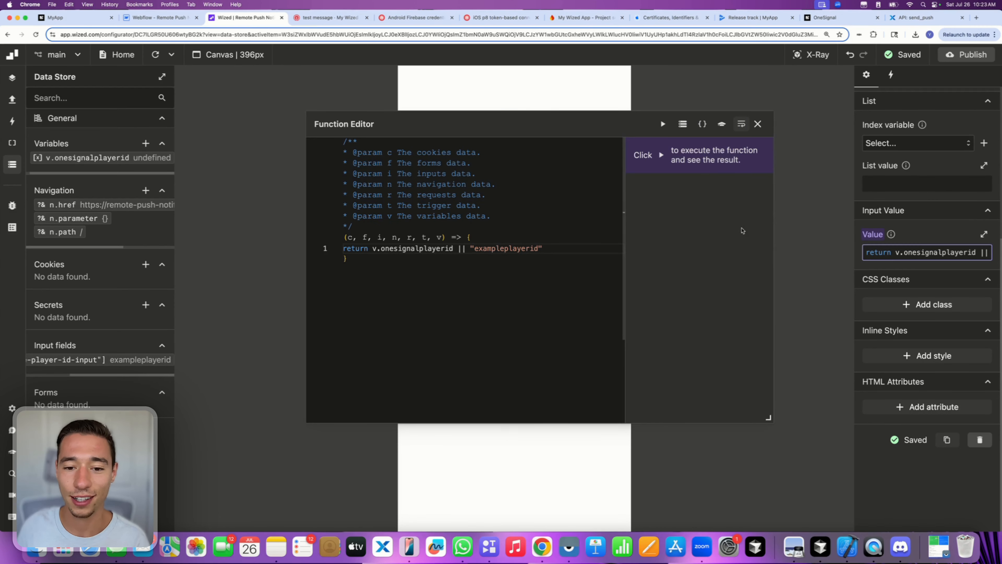
left_click_drag(550, 247, 373, 249)
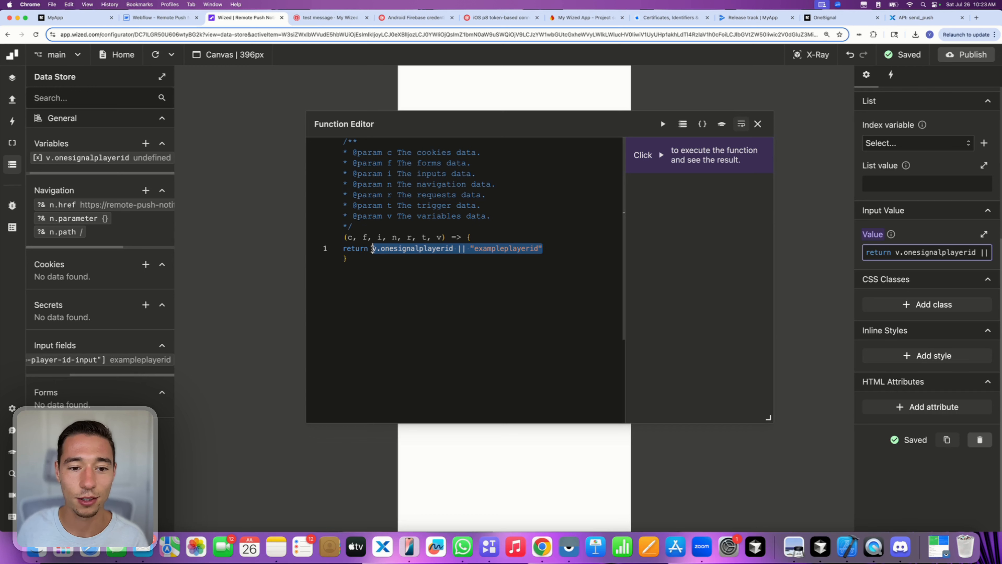
left_click(757, 123)
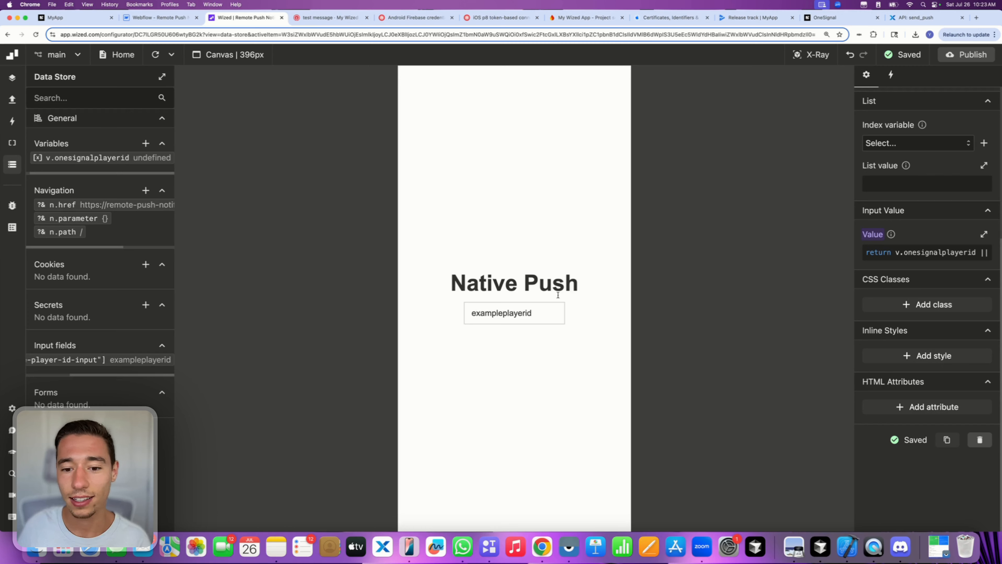
double_click(532, 313)
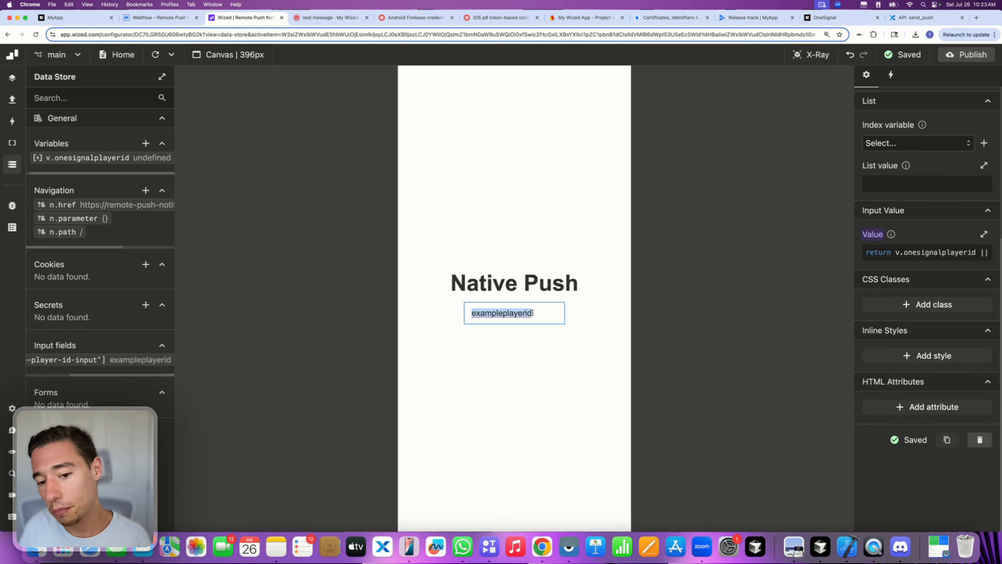
left_click(587, 309)
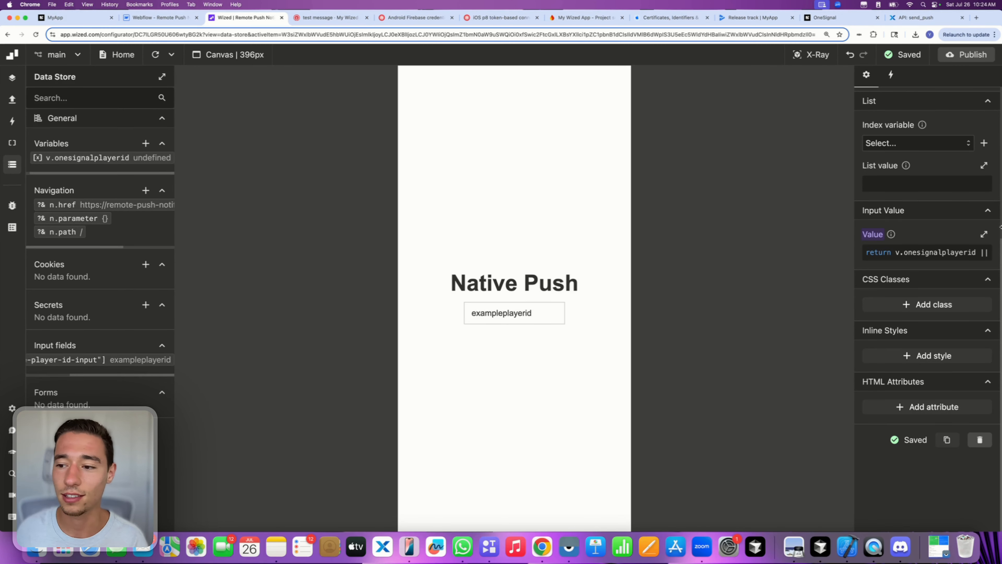
- Delete the || "exampleplayerid" fallback so the value returns only v.onesignalplayerid
left_click(925, 252)
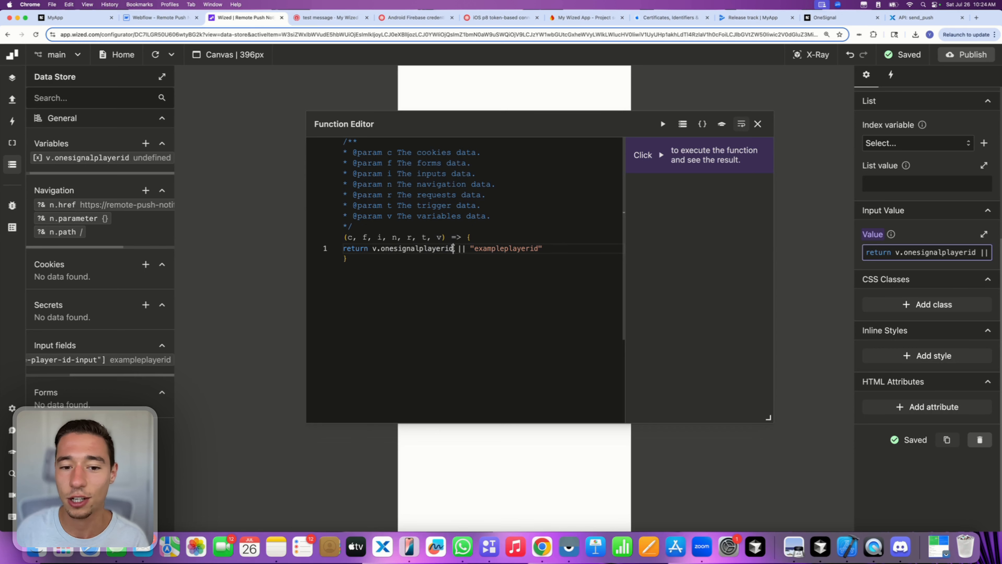
left_click_drag(453, 248, 604, 249)
key("BackSpace")
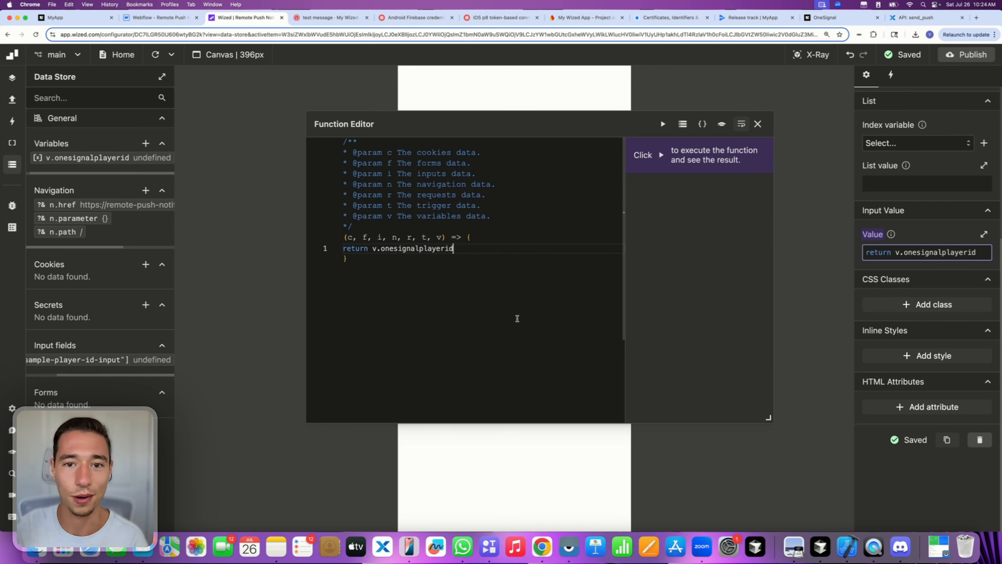
left_click(758, 124)
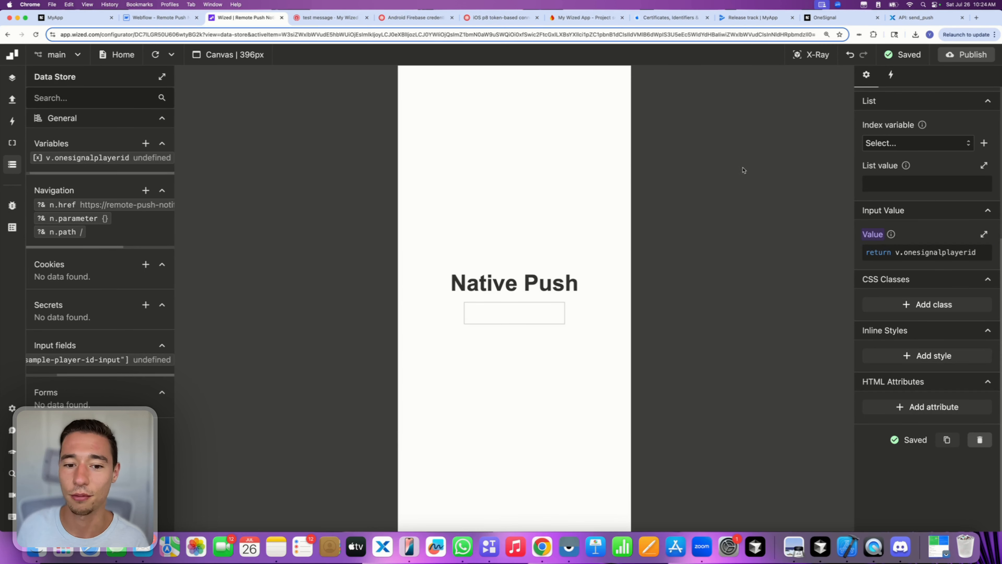
- Publish the project to remote-push-notifications.webflow.io and dismiss the publish popover
left_click(963, 56)
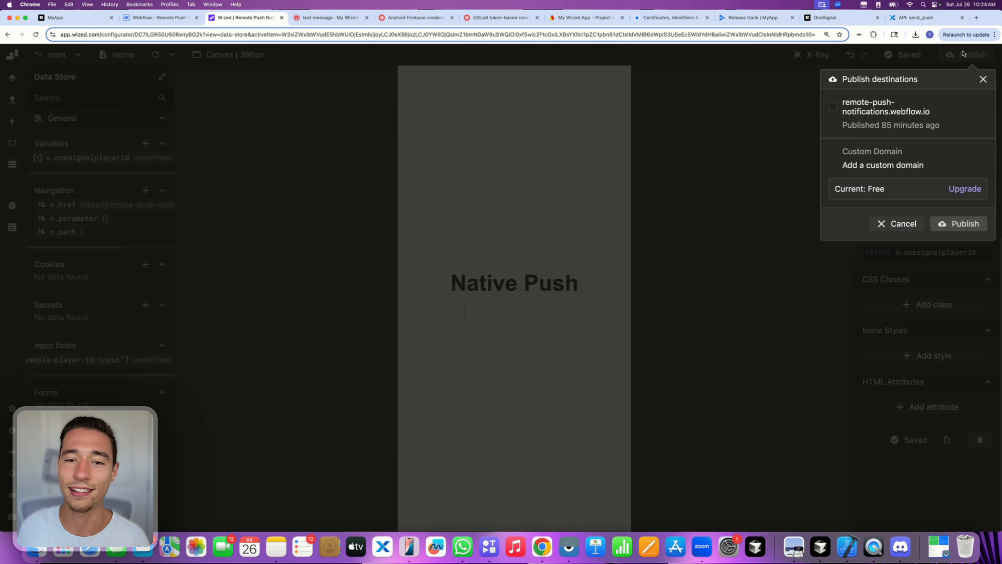
left_click(958, 223)
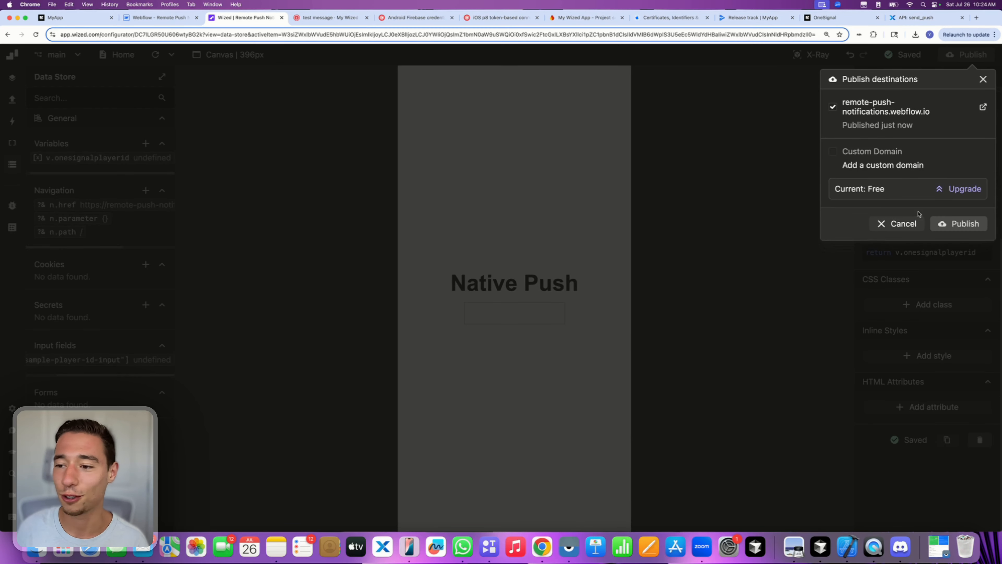
left_click(895, 226)
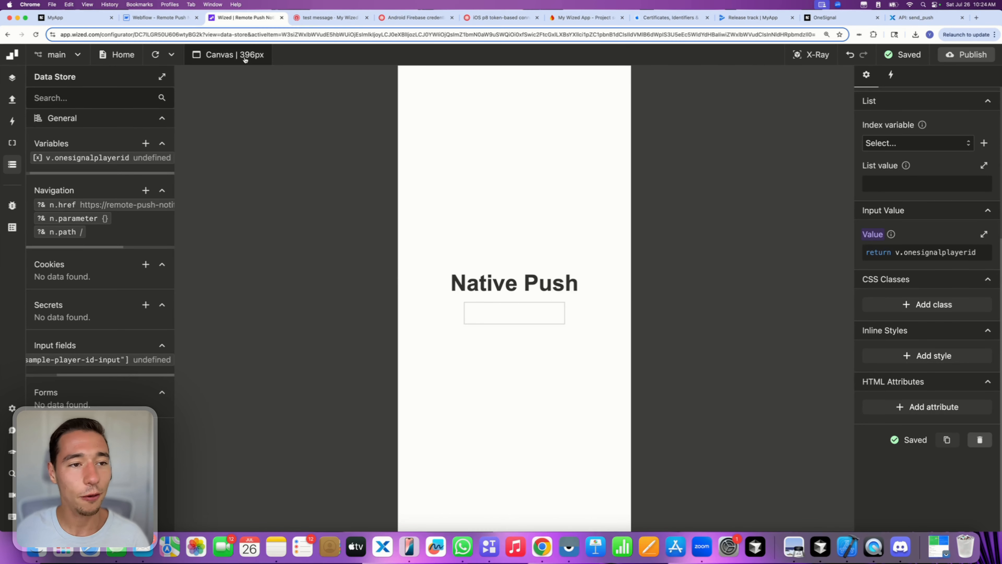
left_click(159, 18)
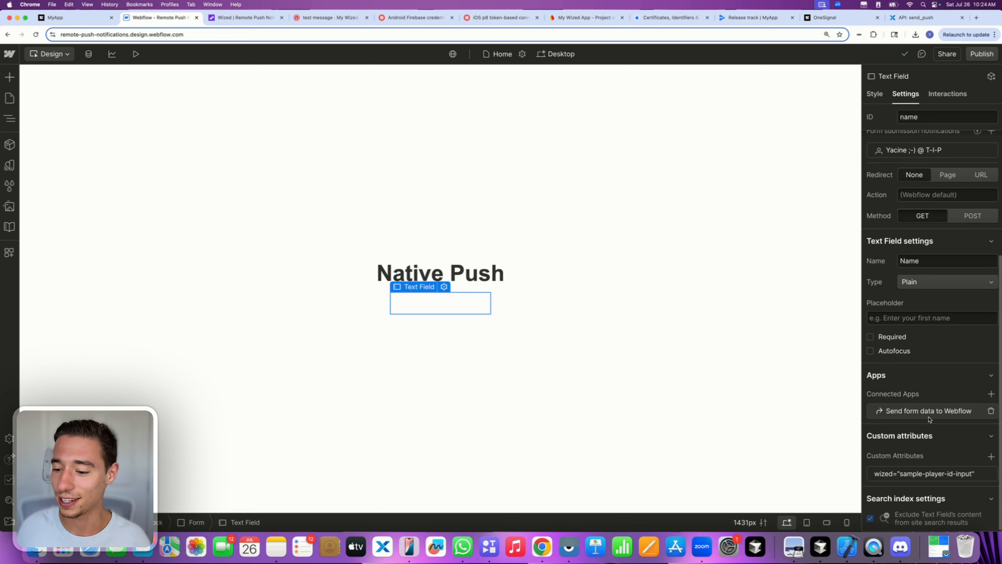
left_click(939, 474)
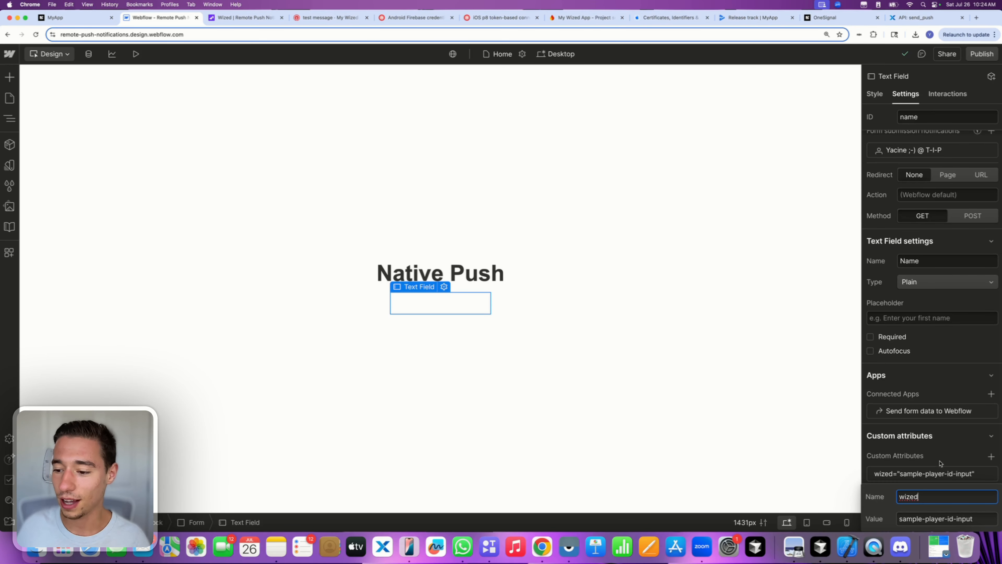
key("Tab")
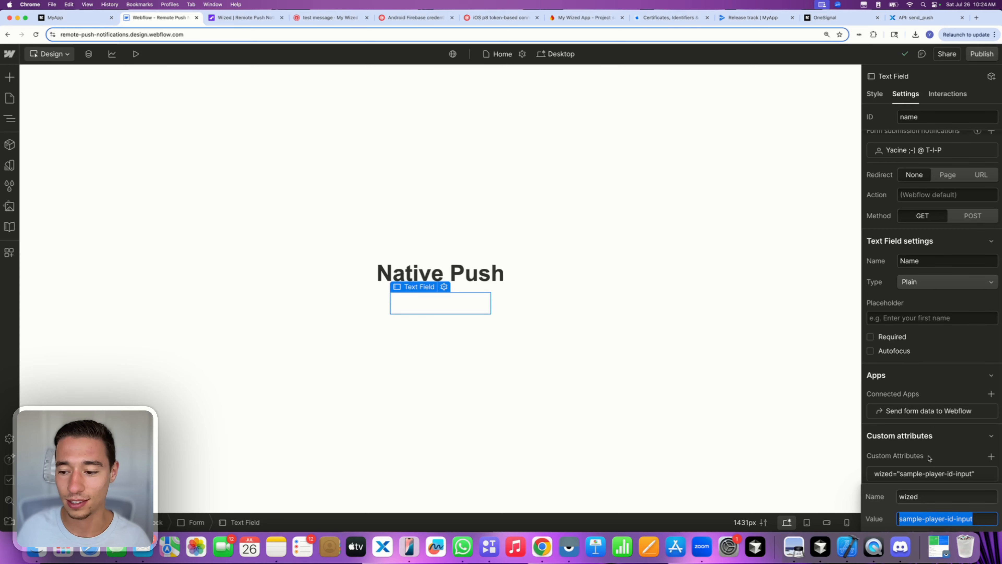
key("Return")
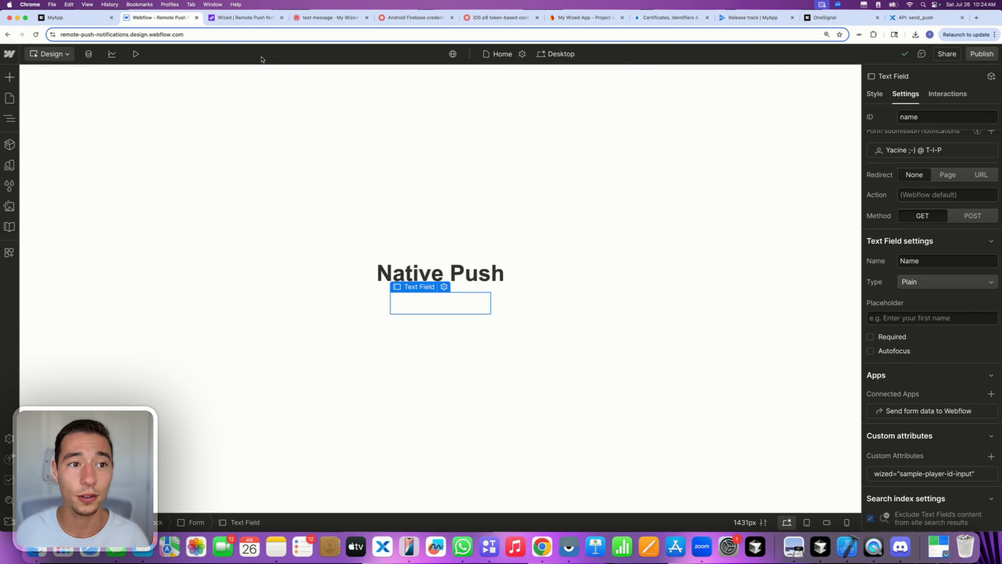
left_click(236, 18)
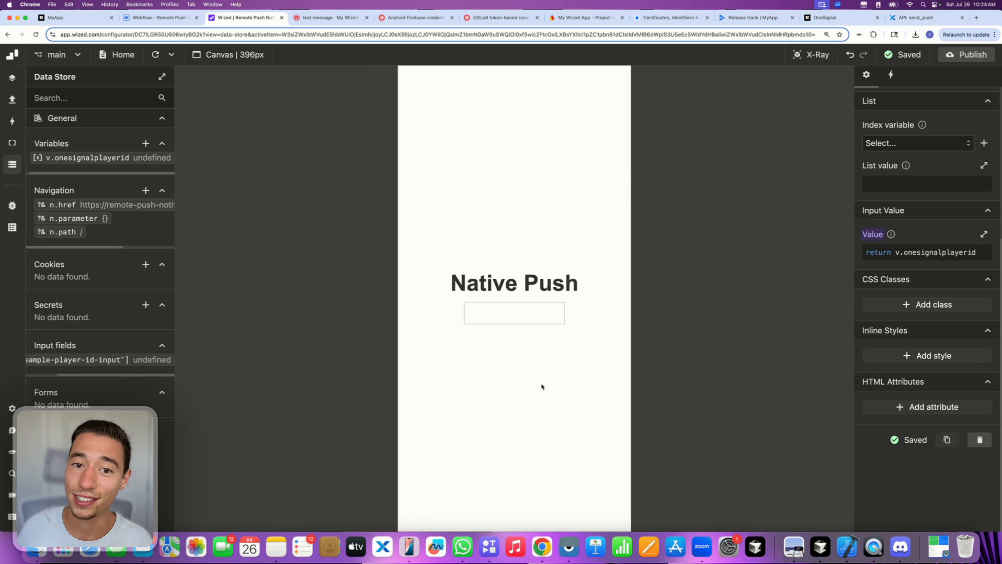
- Toggle the Cookies section and open the Set OneSignal Player ID (Native) event
left_click(162, 264)
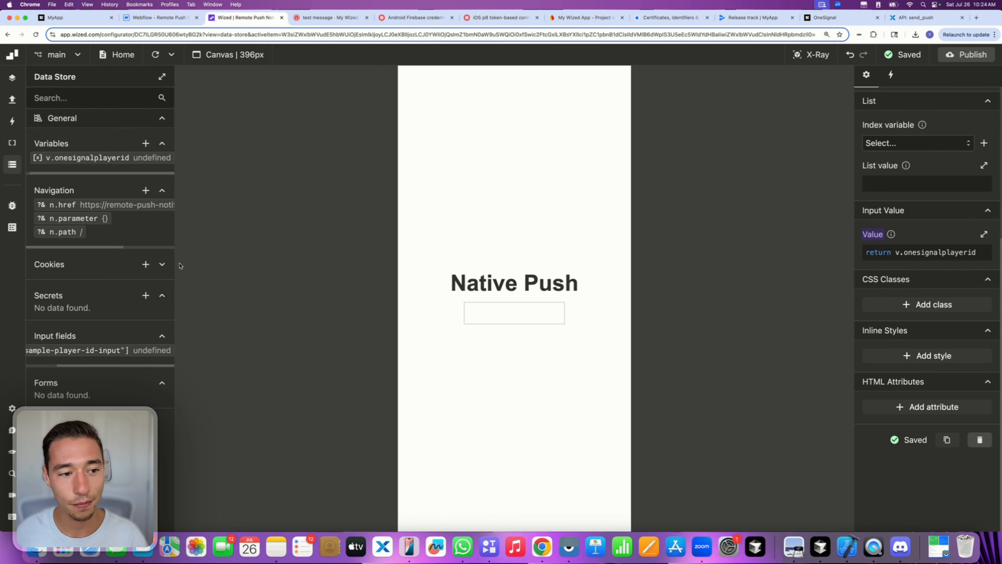
left_click(161, 265)
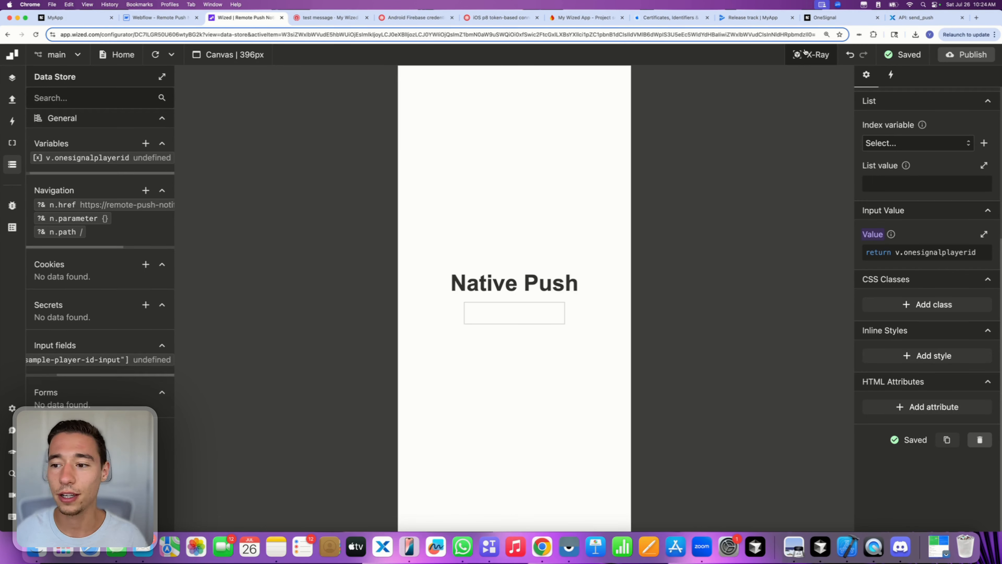
left_click(12, 99)
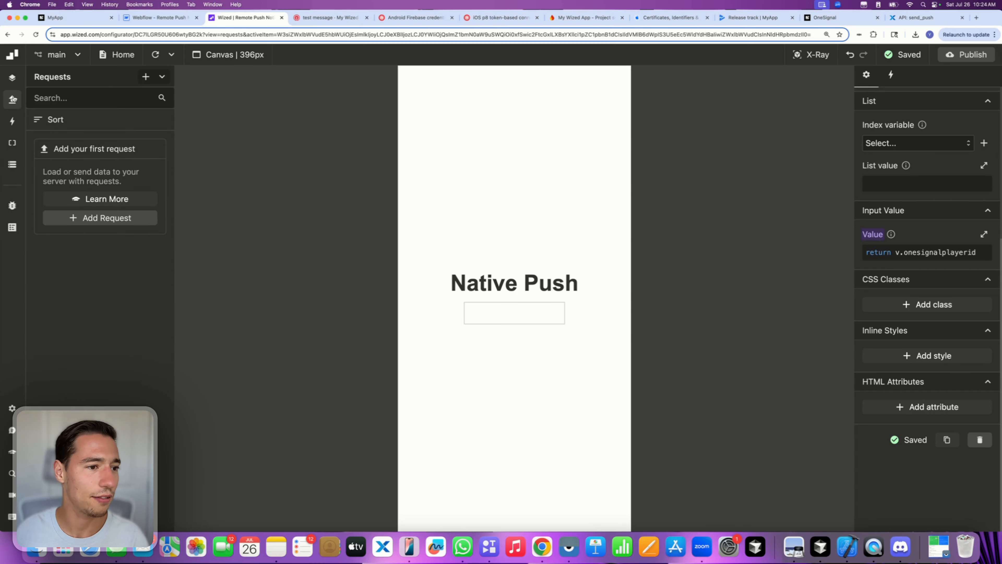
left_click(12, 121)
left_click(138, 143)
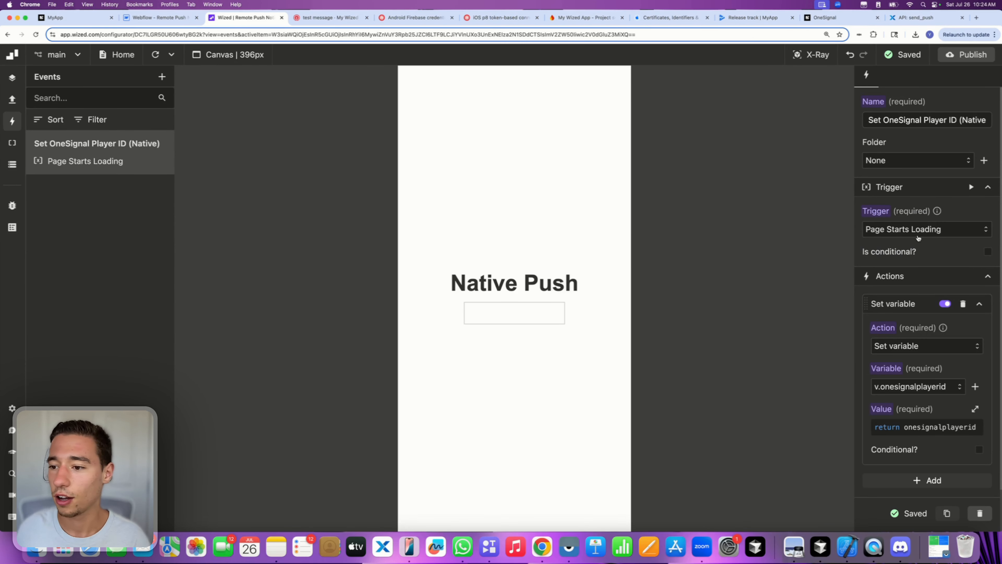
- Set the event's trigger to Page Finishes Loading
left_click(910, 230)
left_click(913, 287)
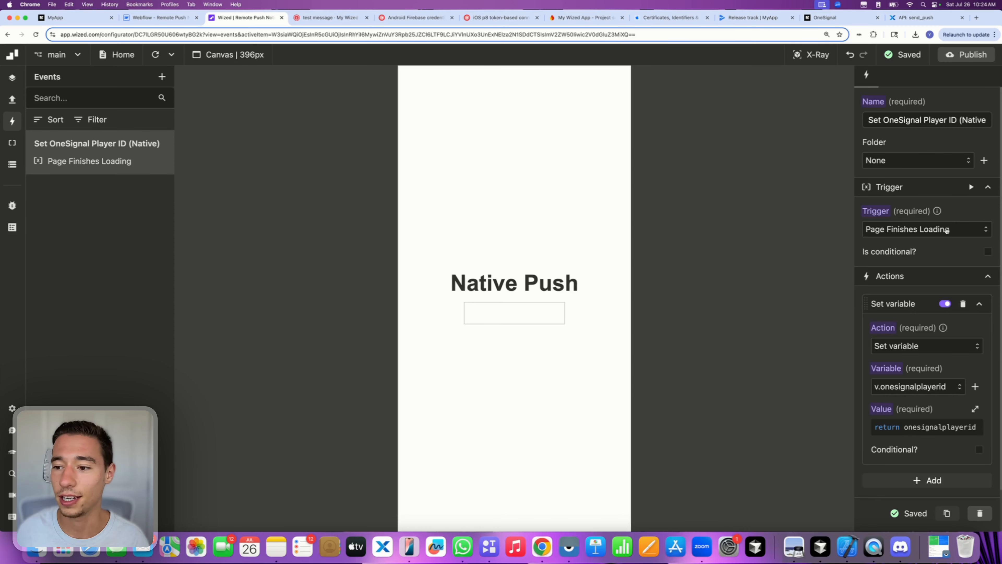
left_click(947, 230)
left_click(914, 303)
left_click(927, 235)
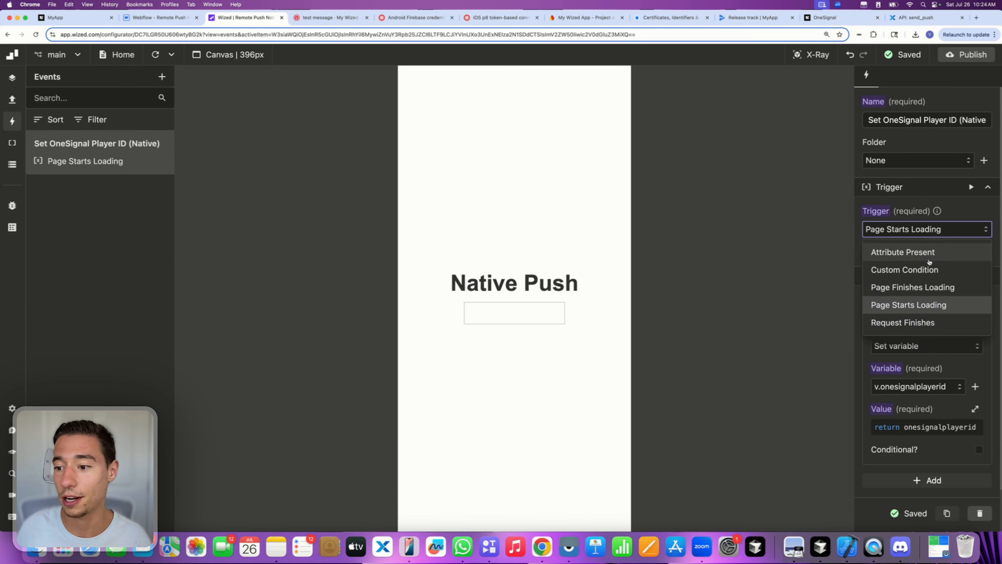
left_click(923, 290)
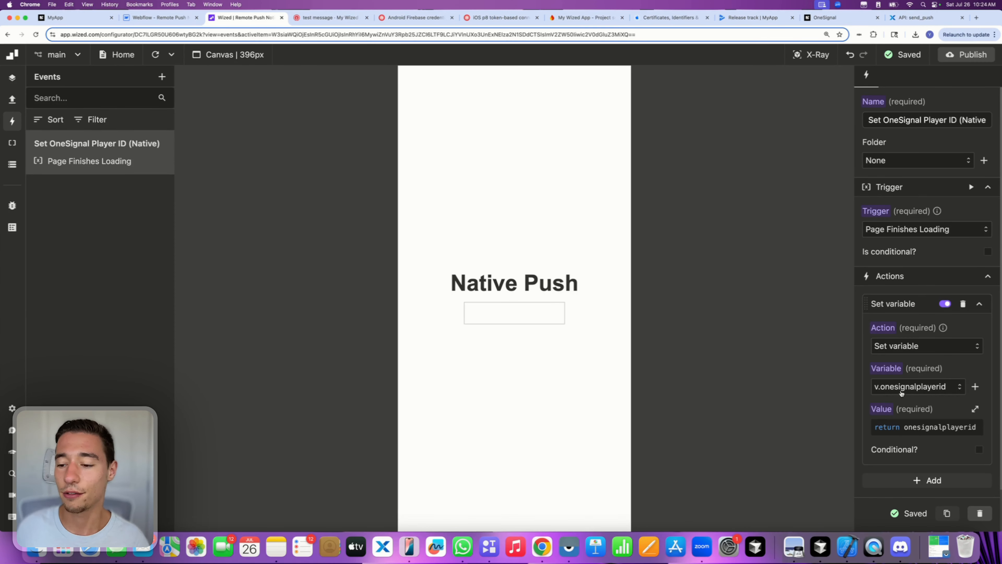
left_click(929, 429)
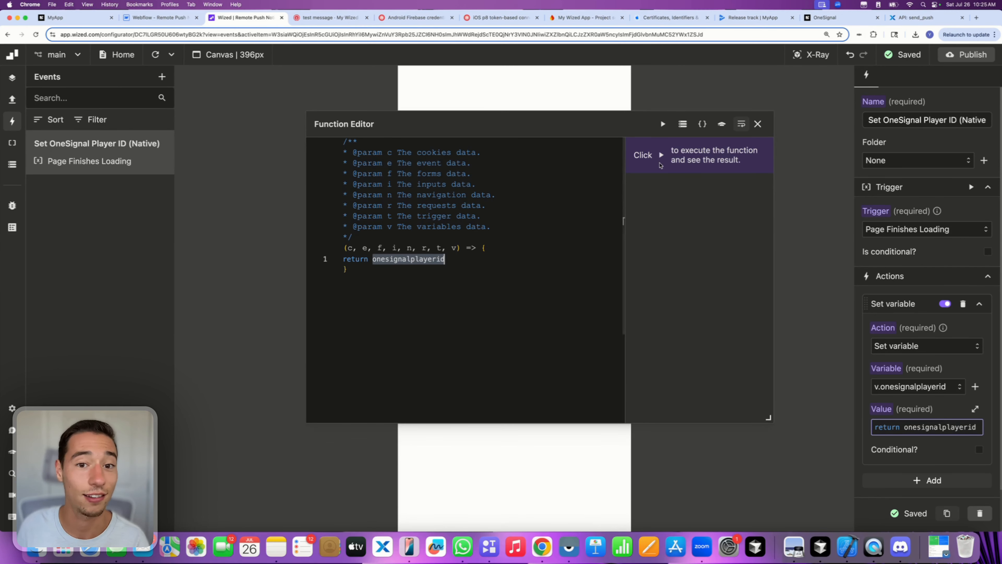
- Change the value to return window.onesignalplayerid || "sample-player-id" and view the Data Store
left_click(760, 123)
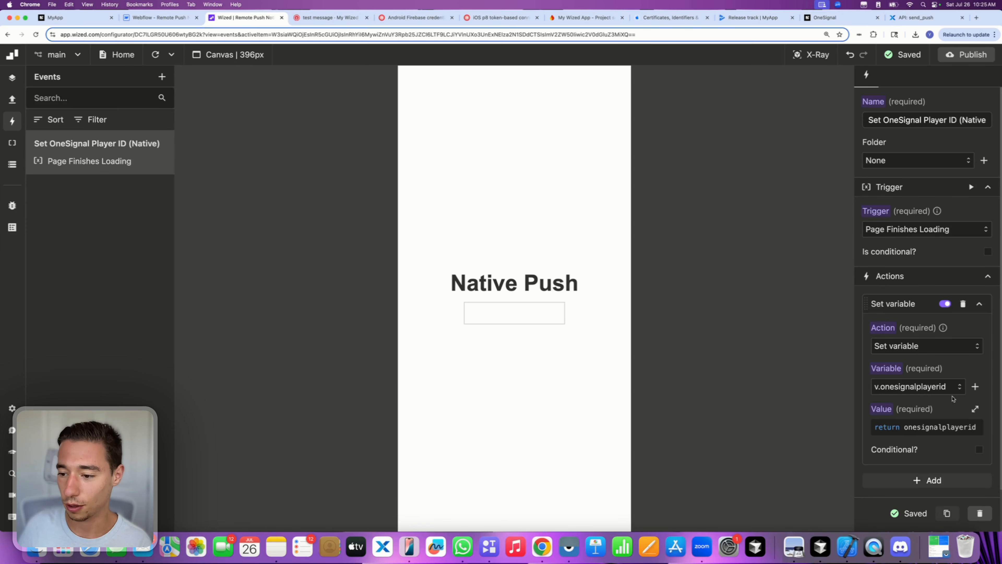
left_click(932, 431)
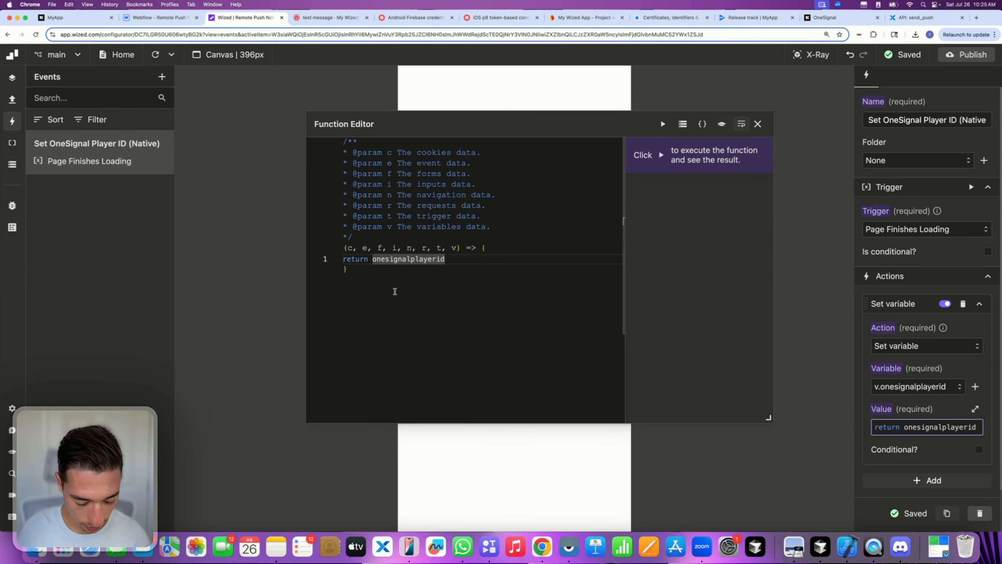
type("windo")
key("Escape")
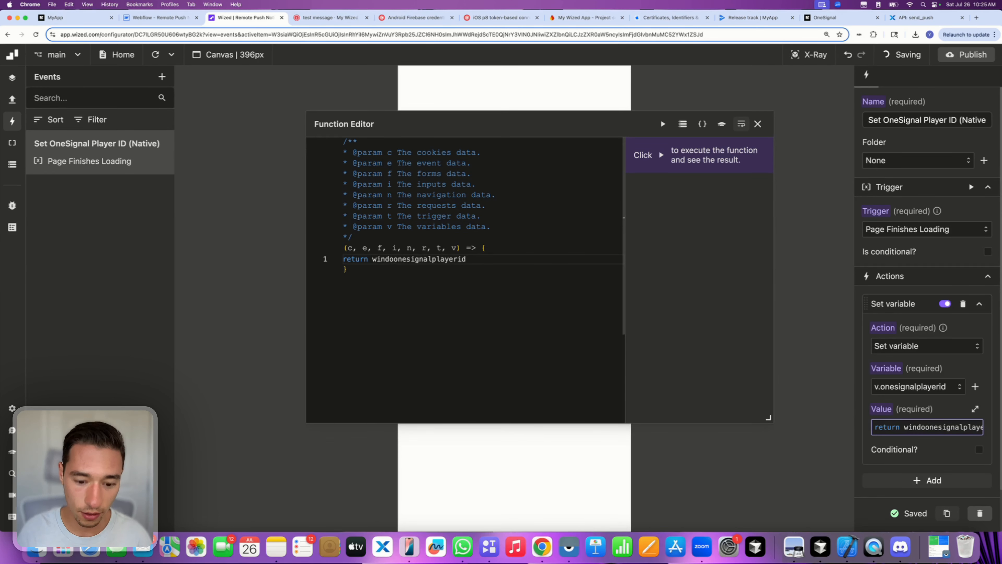
type("w.")
left_click(495, 256)
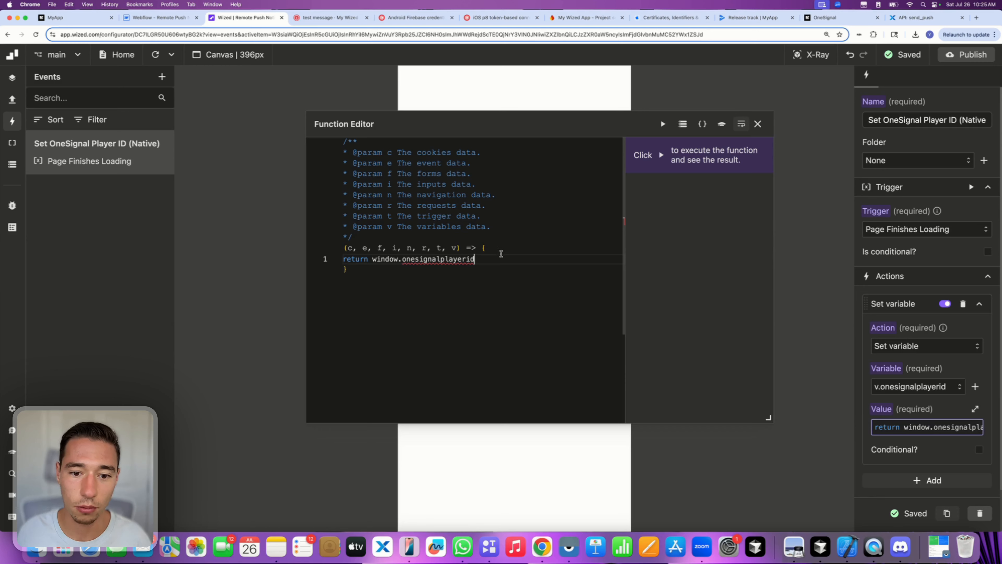
type("|| ")
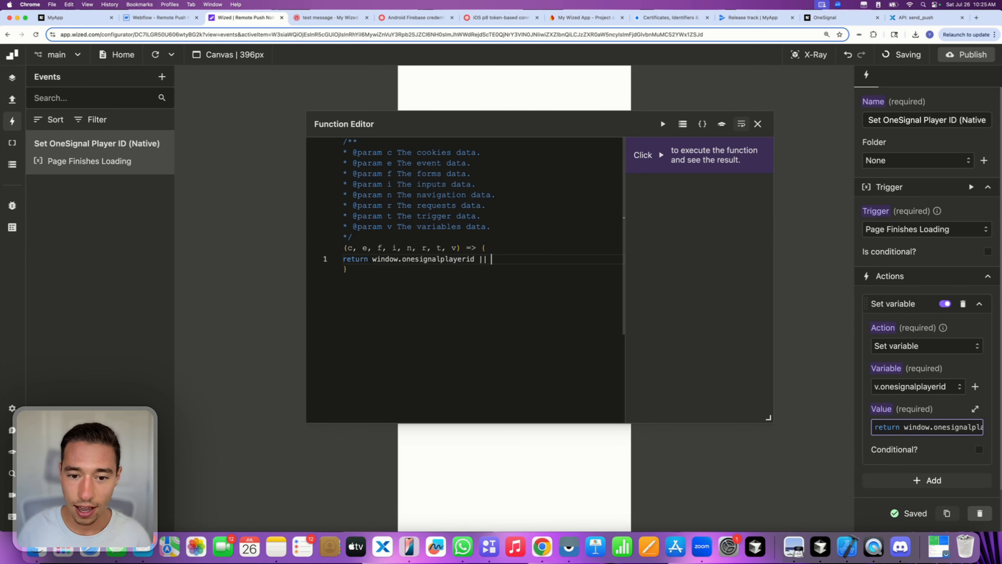
type("\"\"")
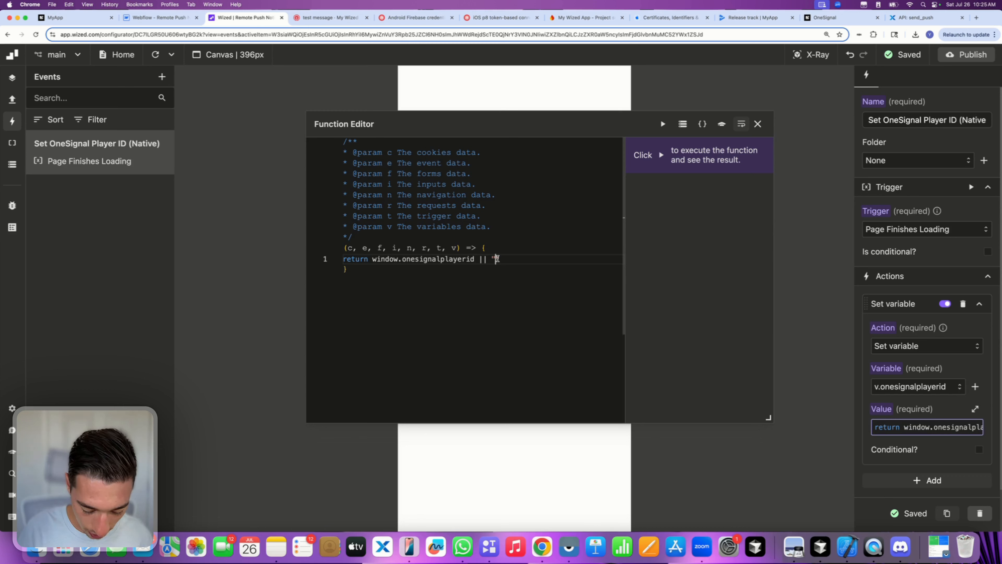
type("sample-")
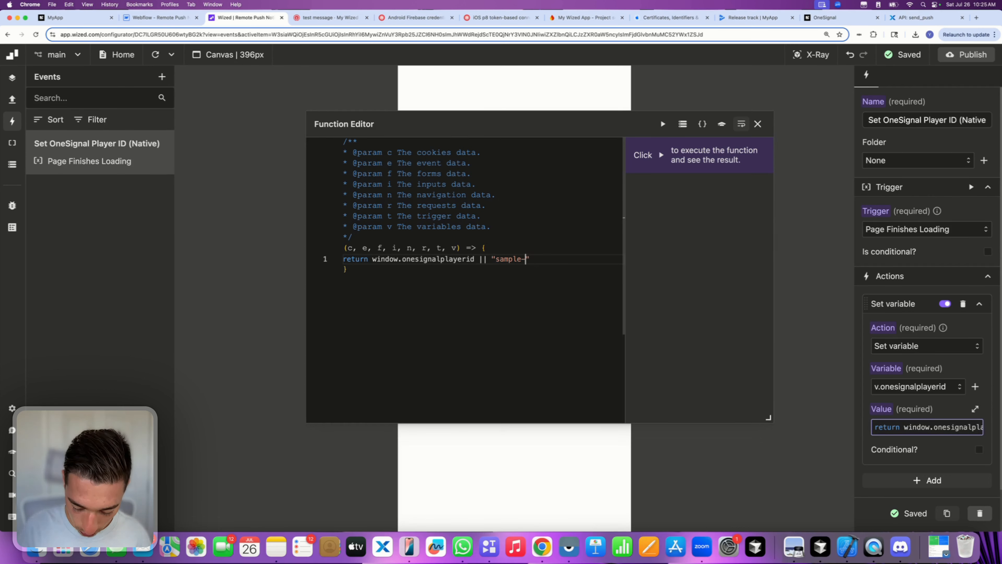
type("player-id")
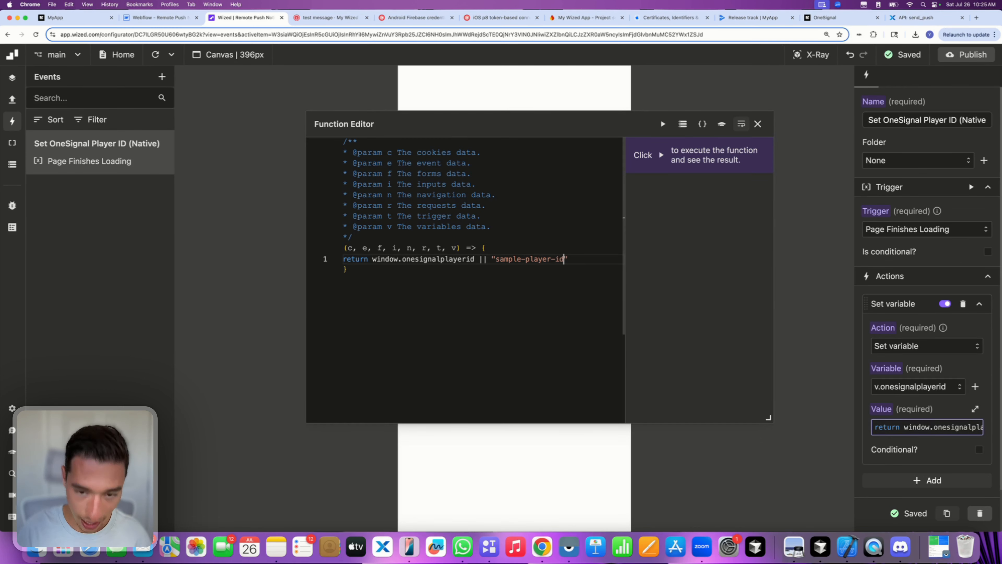
left_click(758, 123)
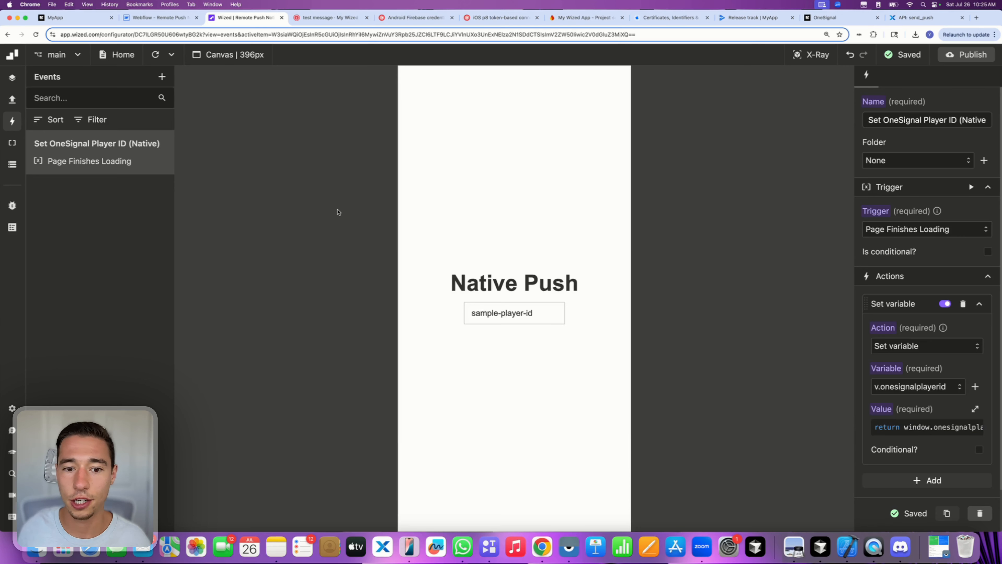
left_click(12, 164)
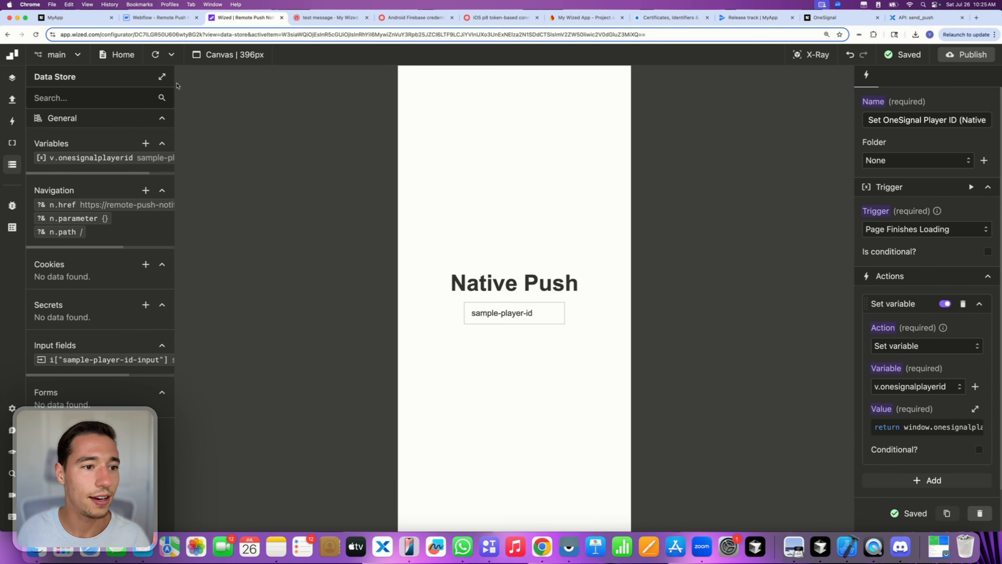
left_click(157, 55)
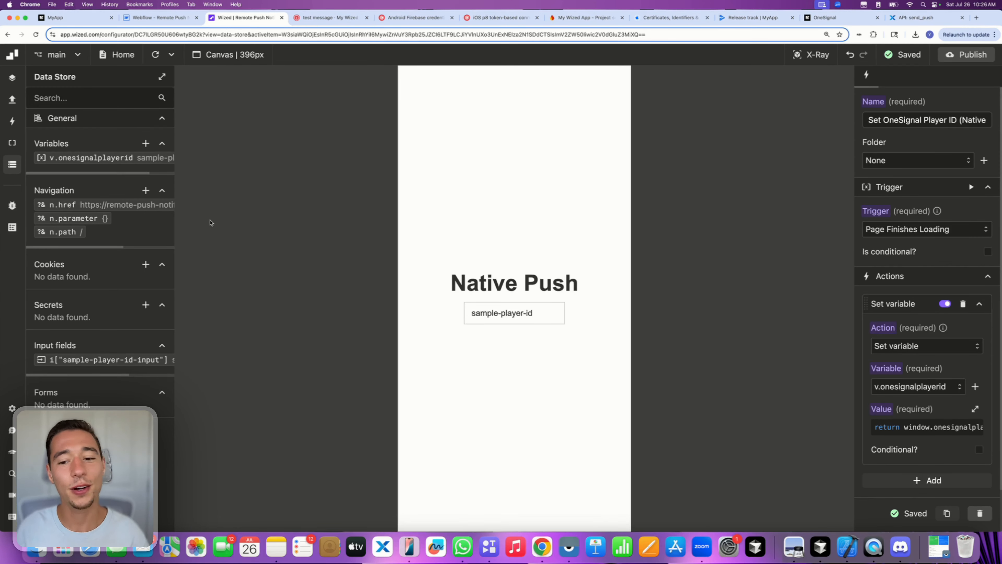
triple_click(475, 313)
left_click(489, 362)
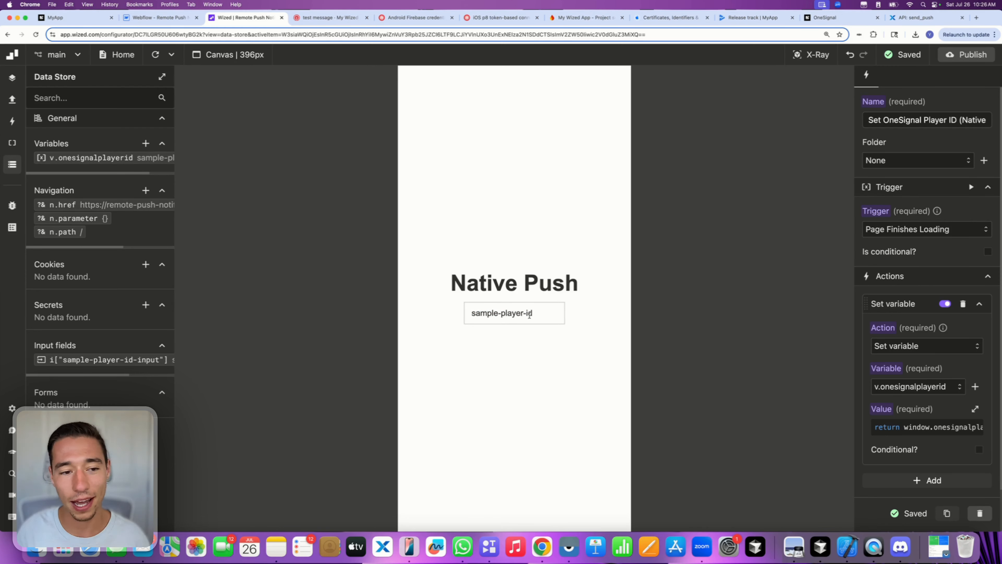
scroll(143, 159, "right", 3)
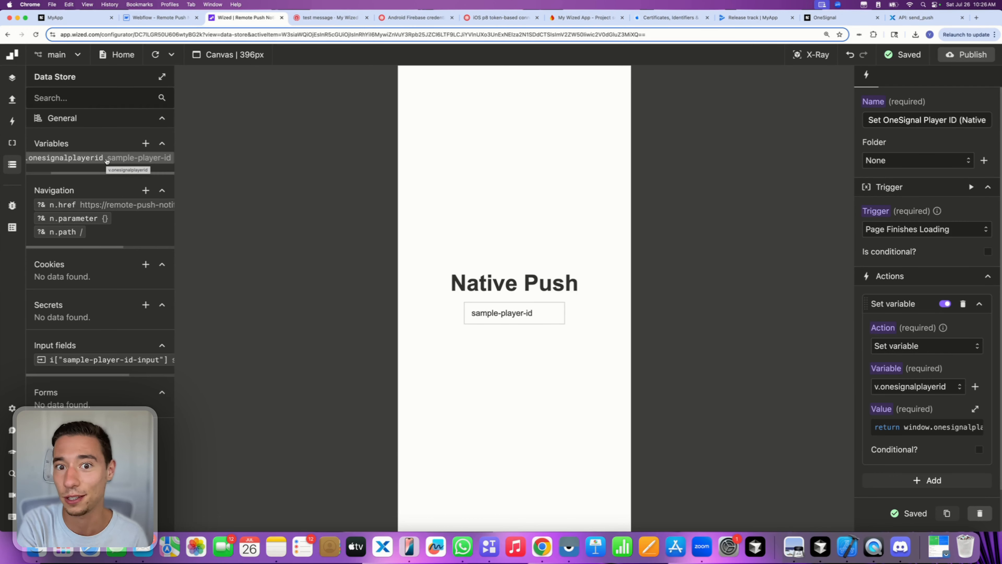
scroll(104, 157, "left", 2)
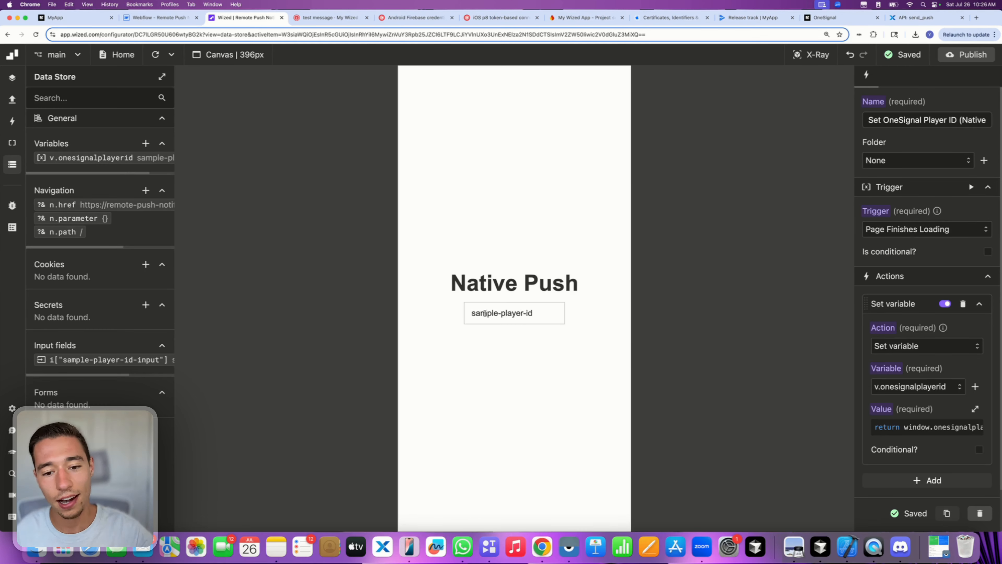
scroll(143, 159, "right", 2)
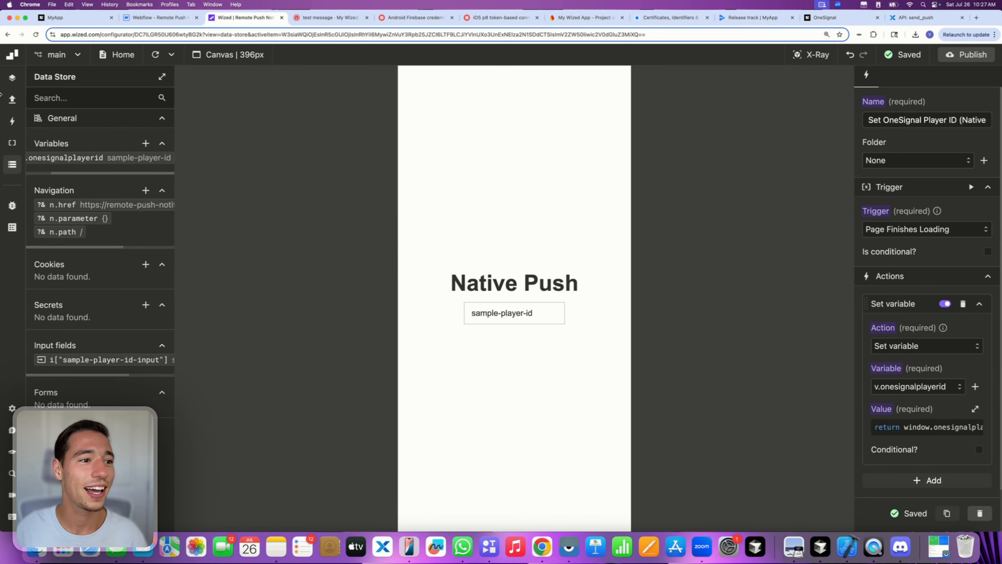
left_click(12, 99)
- Switch the Set OneSignal Player ID (Native) trigger from Page Finishes Loading to Page Starts Loading
left_click(13, 121)
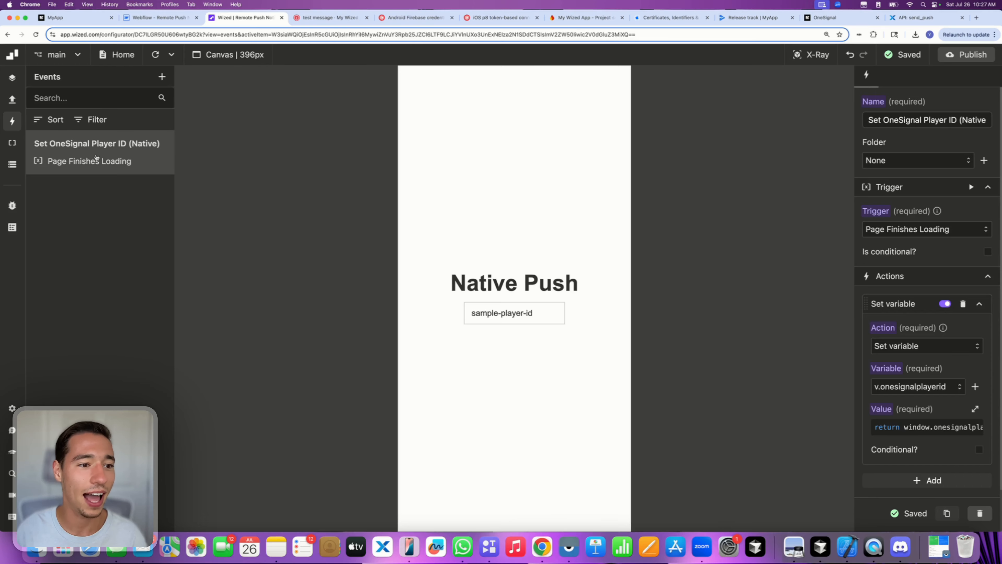
left_click(888, 234)
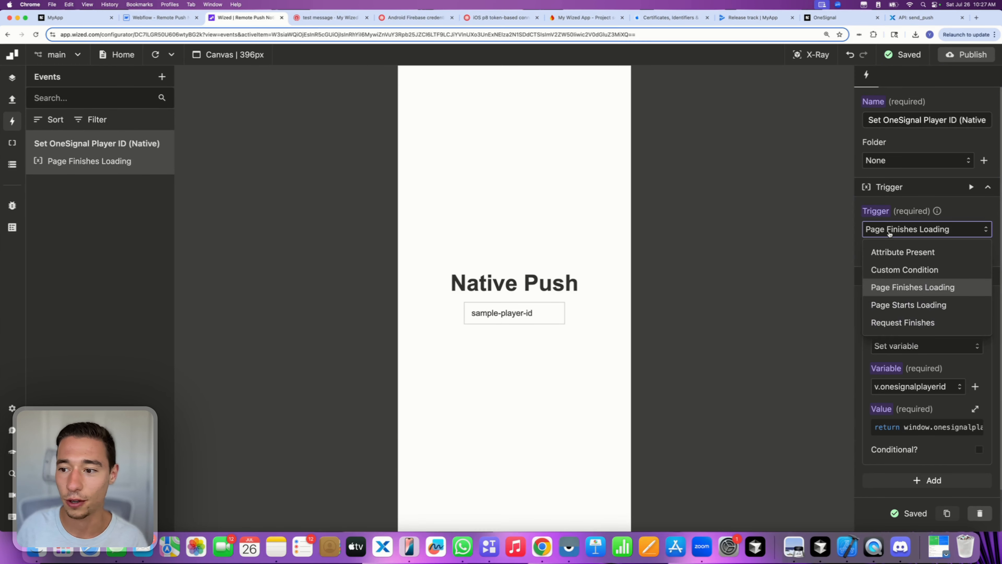
left_click(908, 304)
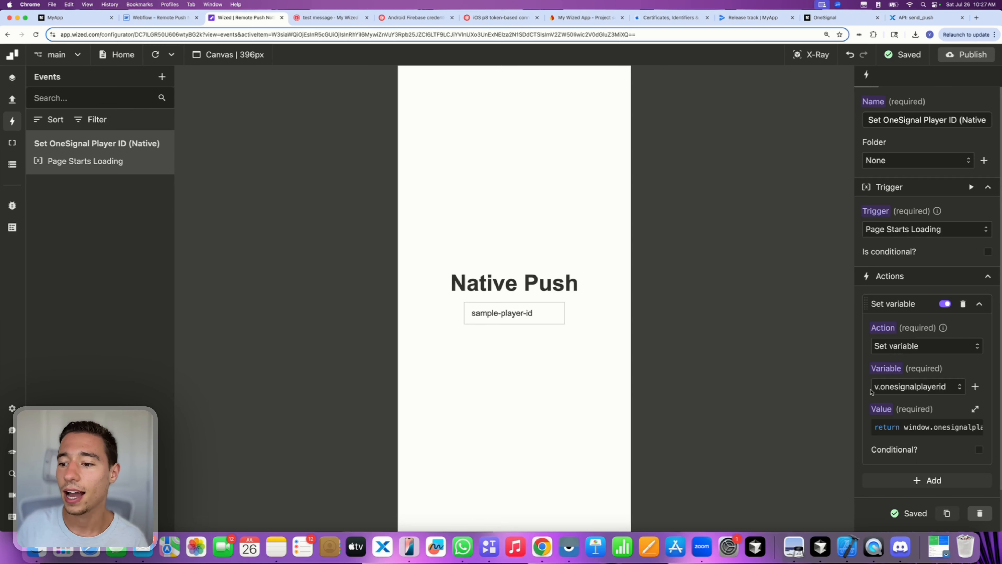
scroll(871, 392, "down", 2)
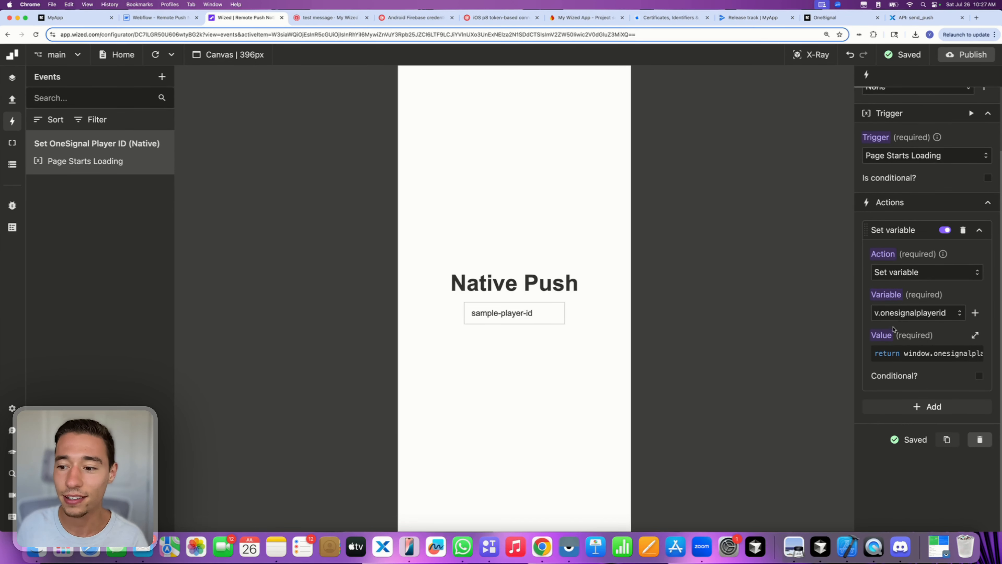
- Review the window.onesignalplayerid || "sample-player-id" value code and close the editor
left_click(873, 354)
double_click(380, 259)
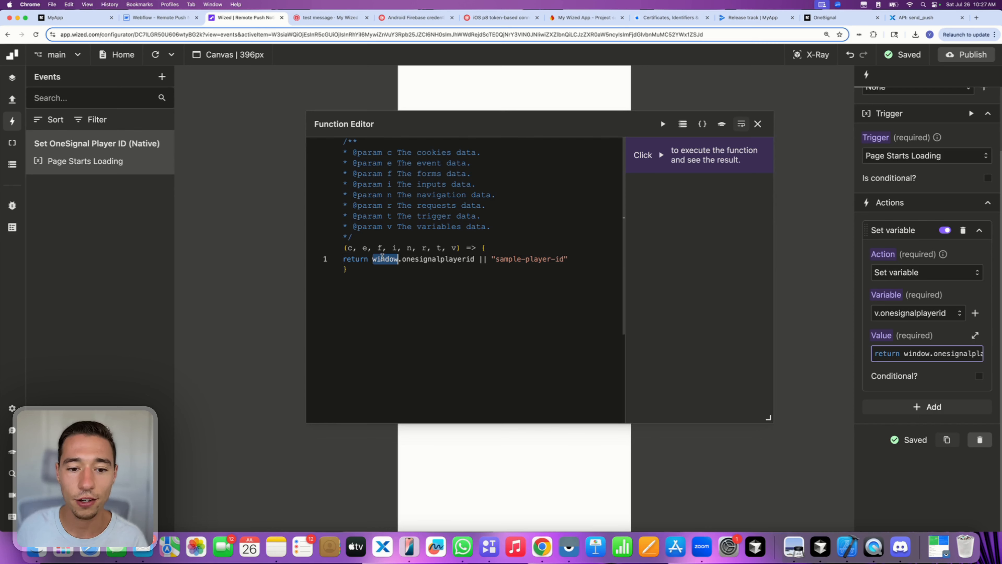
double_click(441, 260)
left_click(499, 285)
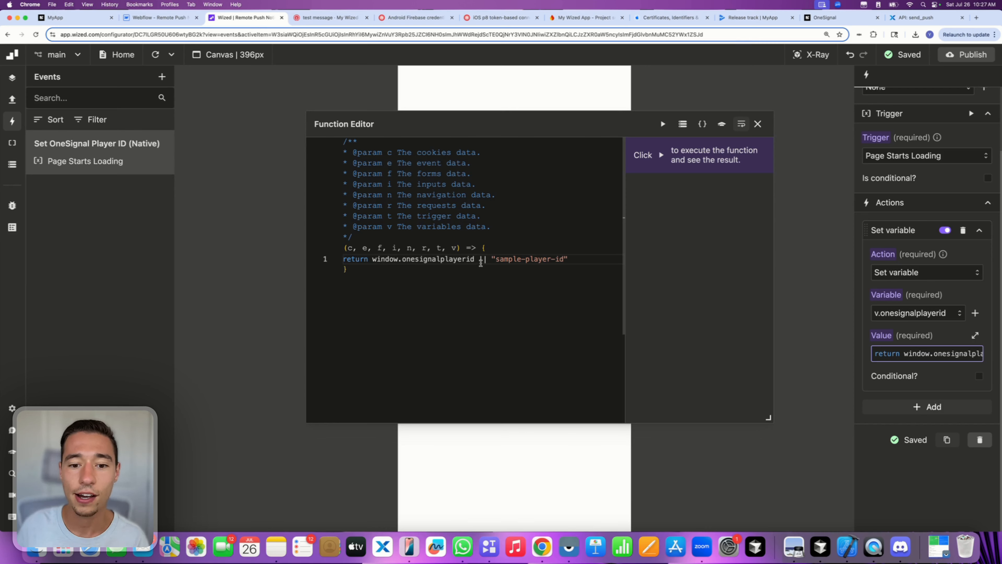
left_click_drag(480, 261, 583, 258)
left_click(504, 271)
left_click(491, 259)
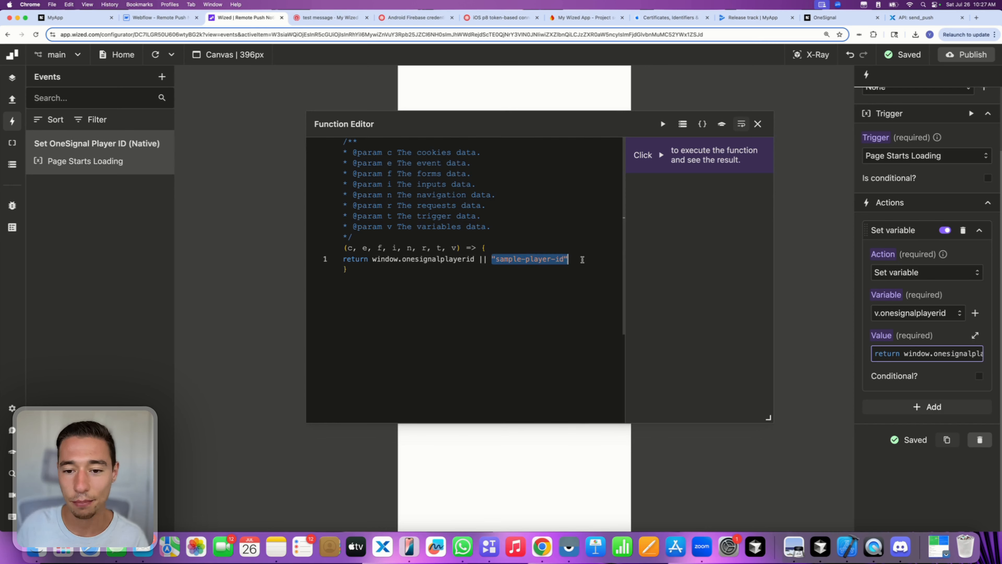
left_click(583, 259)
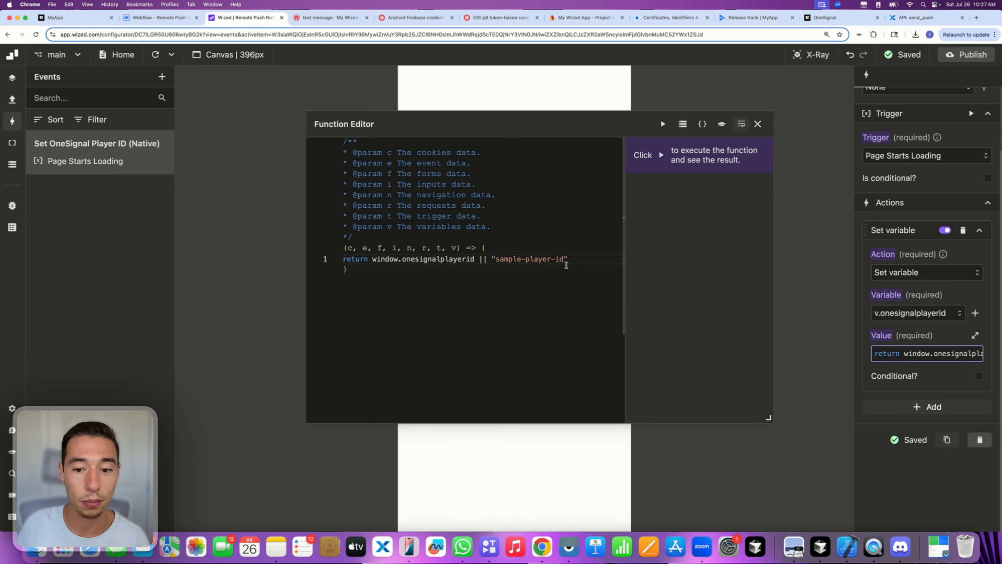
left_click(758, 123)
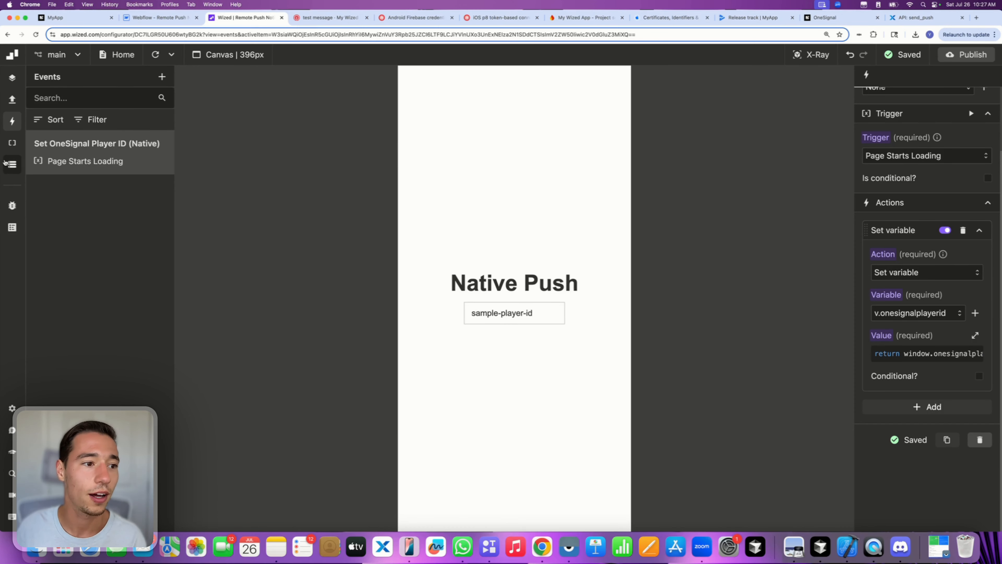
- Check the onesignalplayerid variable in the Data Store and the sample-player-id-input's Input Value
left_click(12, 165)
left_click(93, 158)
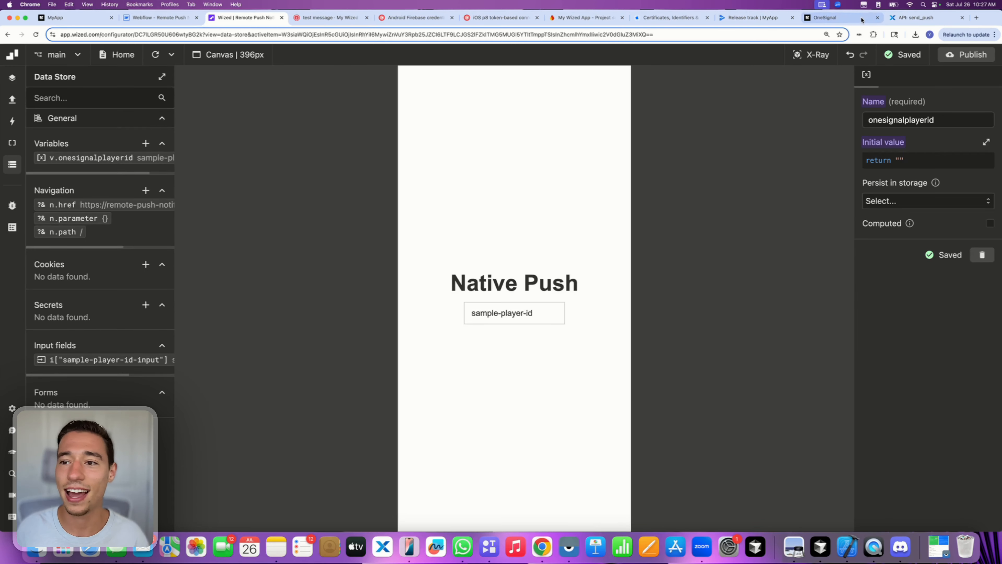
left_click(811, 54)
left_click(489, 309)
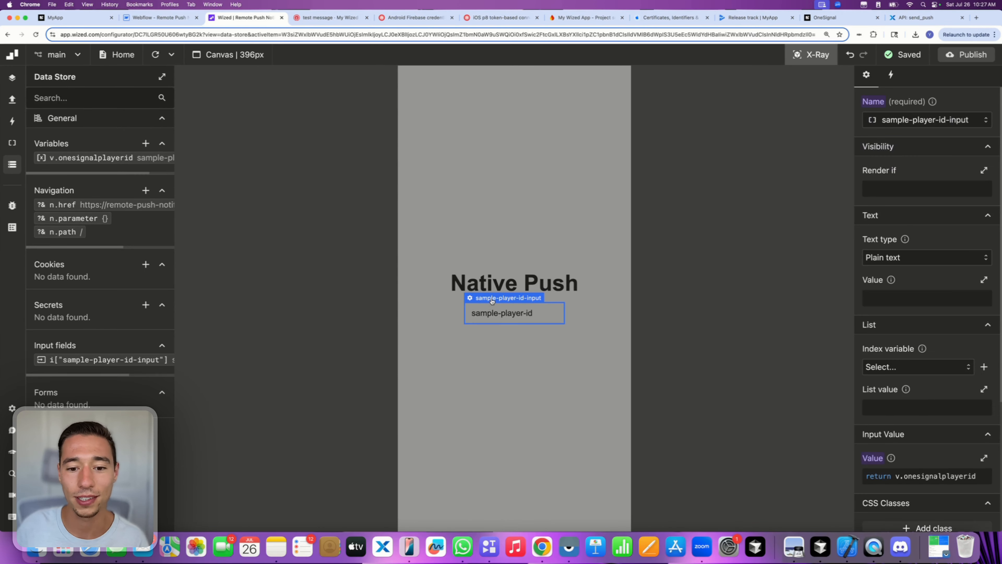
scroll(940, 340, "down", 5)
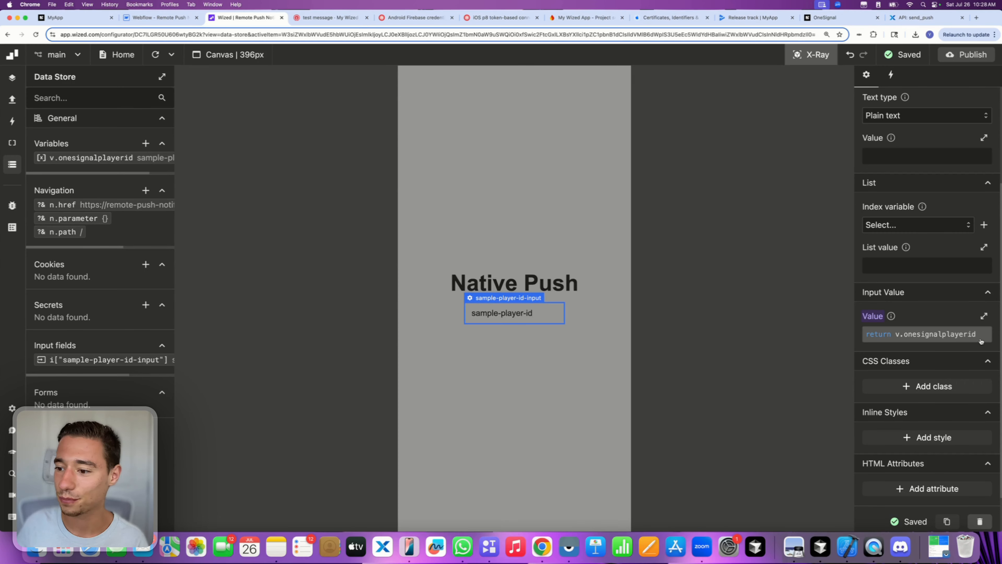
scroll(938, 315, "up", 4)
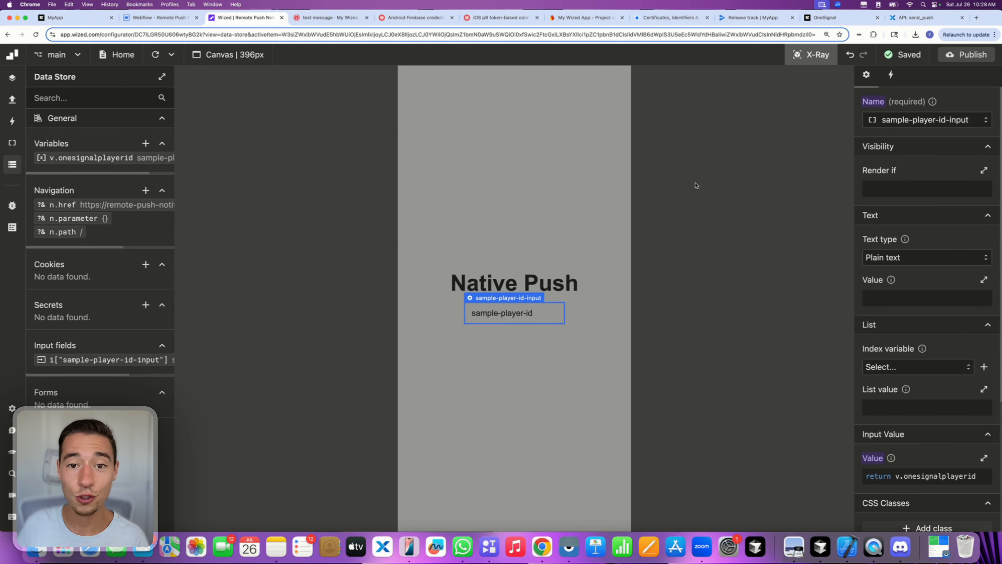
- Launch MyApp on the mirrored iPhone and tap into the player-ID field
left_click(408, 550)
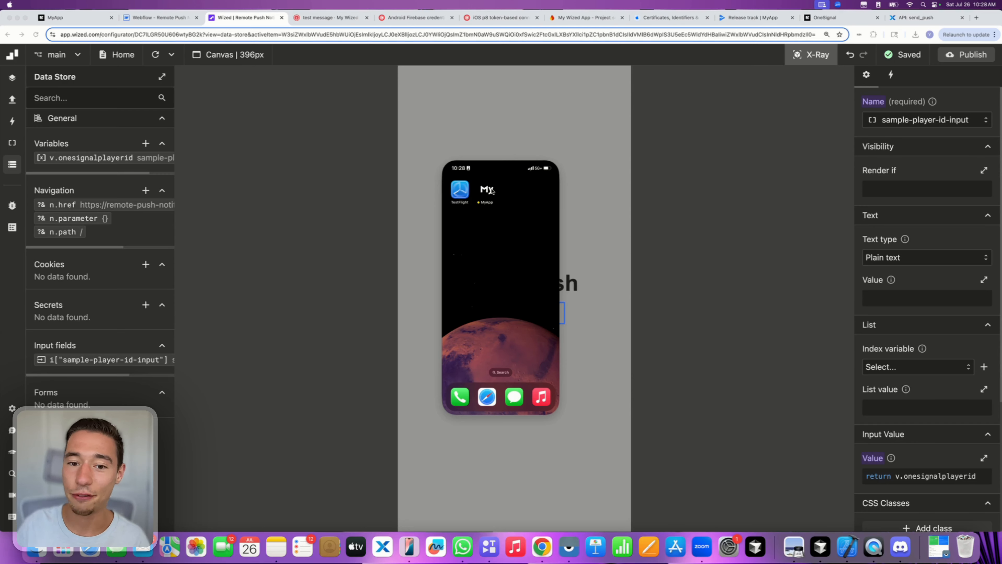
left_click(487, 190)
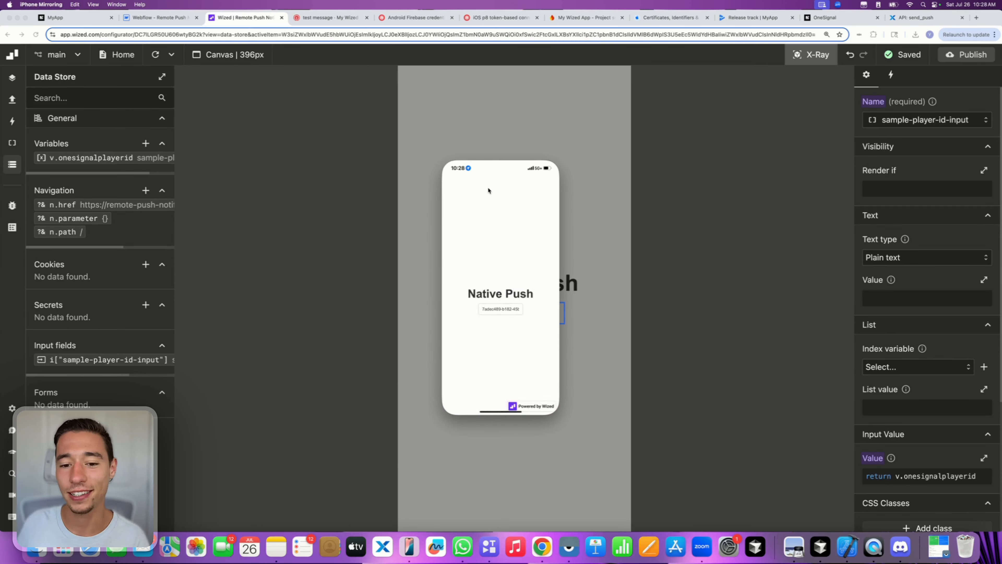
left_click(490, 312)
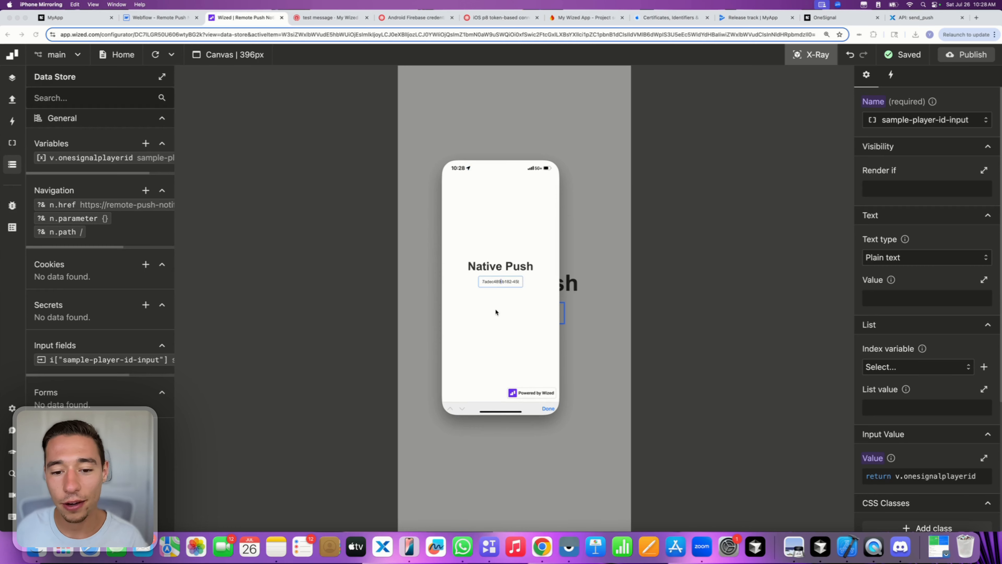
left_click(499, 283)
left_click(499, 296)
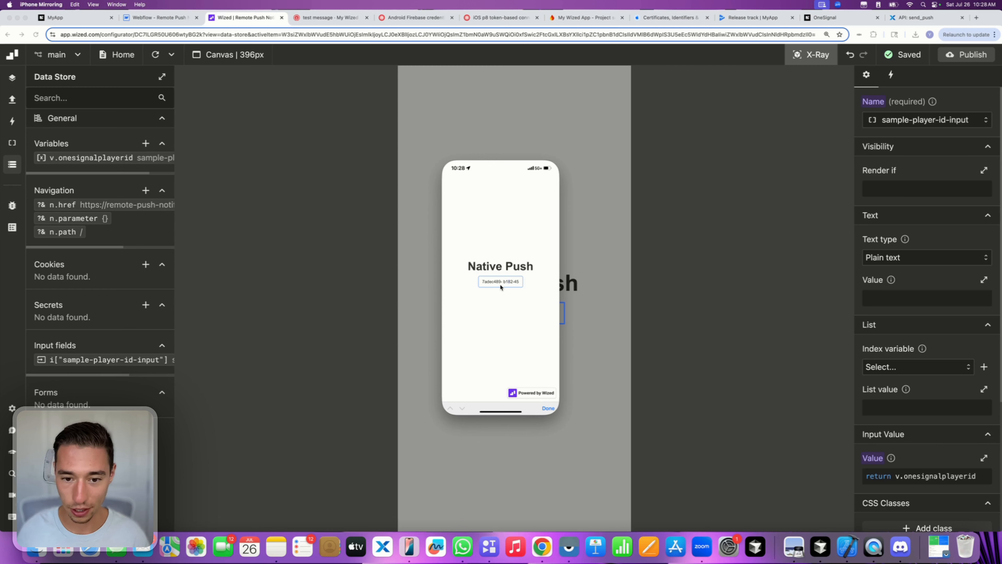
left_click(509, 283)
- Tap the player-ID field a few more times, then close and relaunch MyApp
left_click(493, 295)
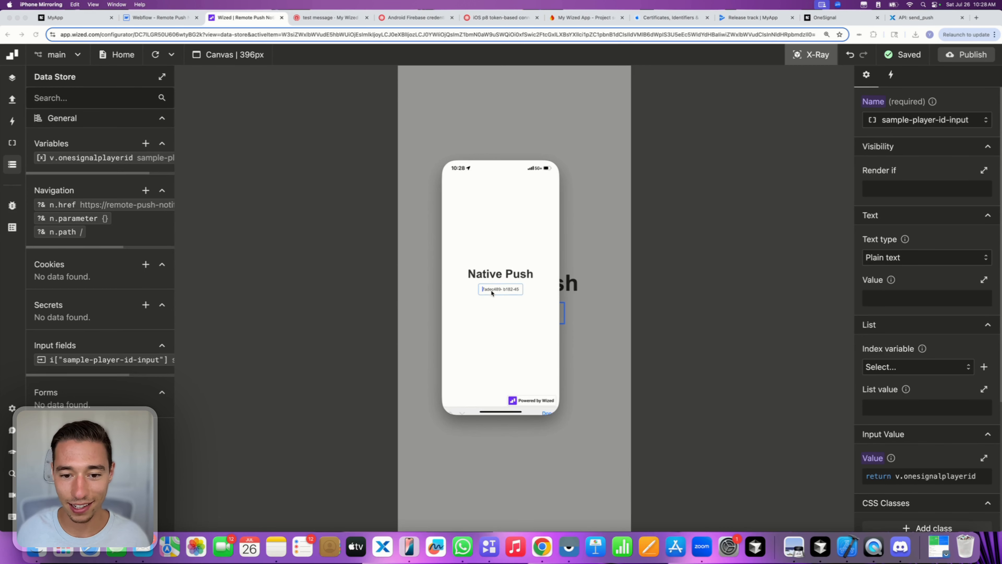
left_click(525, 279)
left_click(497, 297)
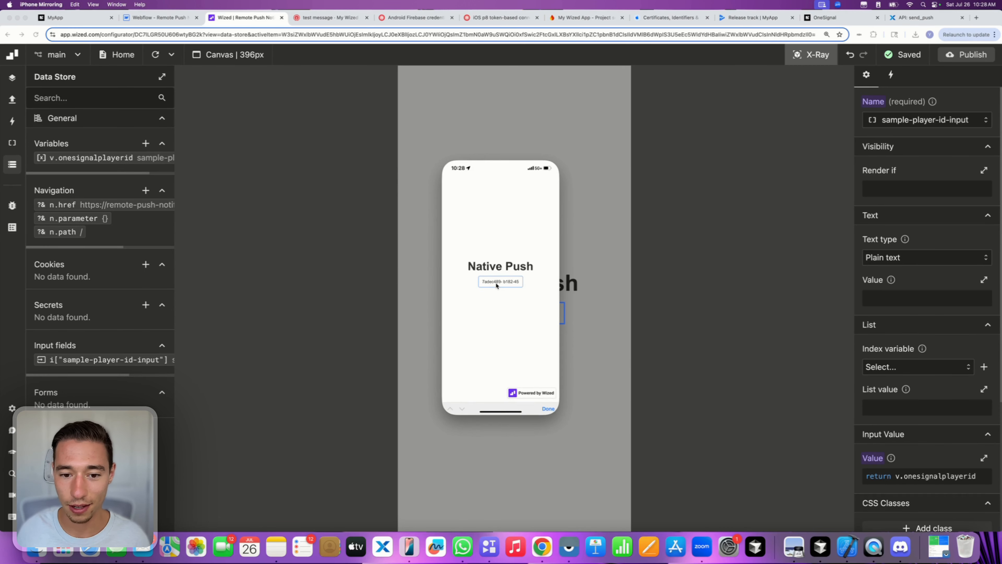
left_click(496, 285)
left_click(497, 297)
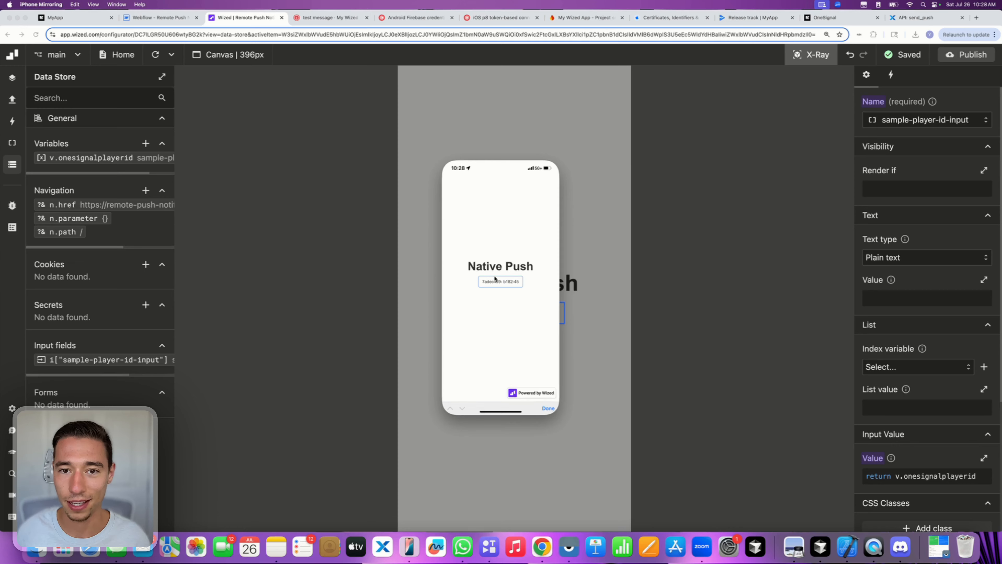
left_click(493, 280)
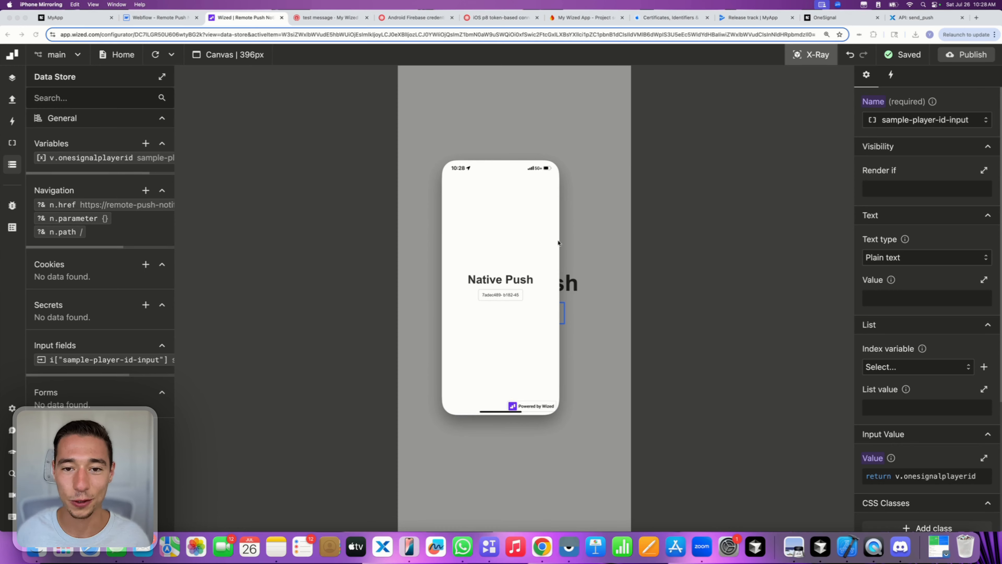
left_click(552, 161)
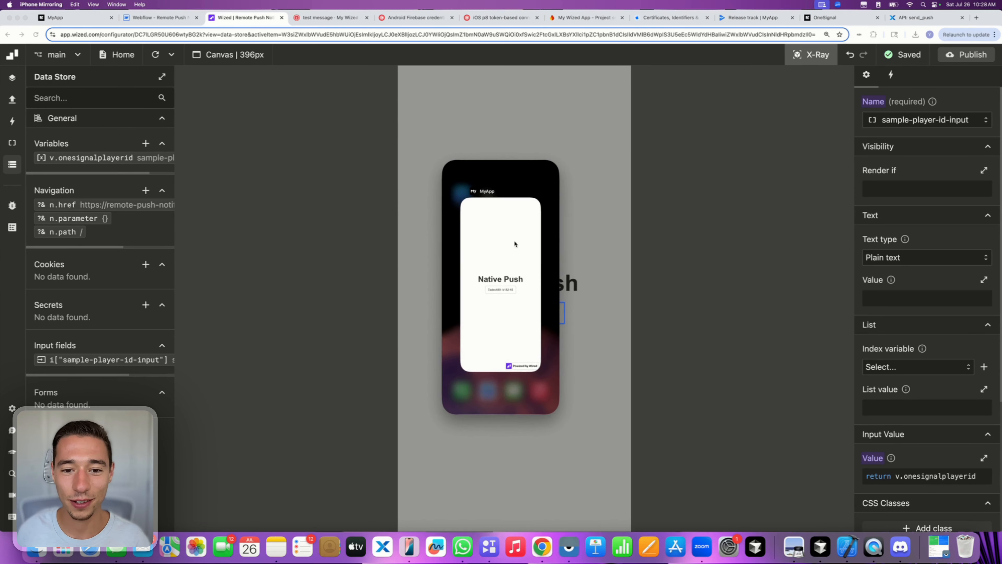
left_click(485, 191)
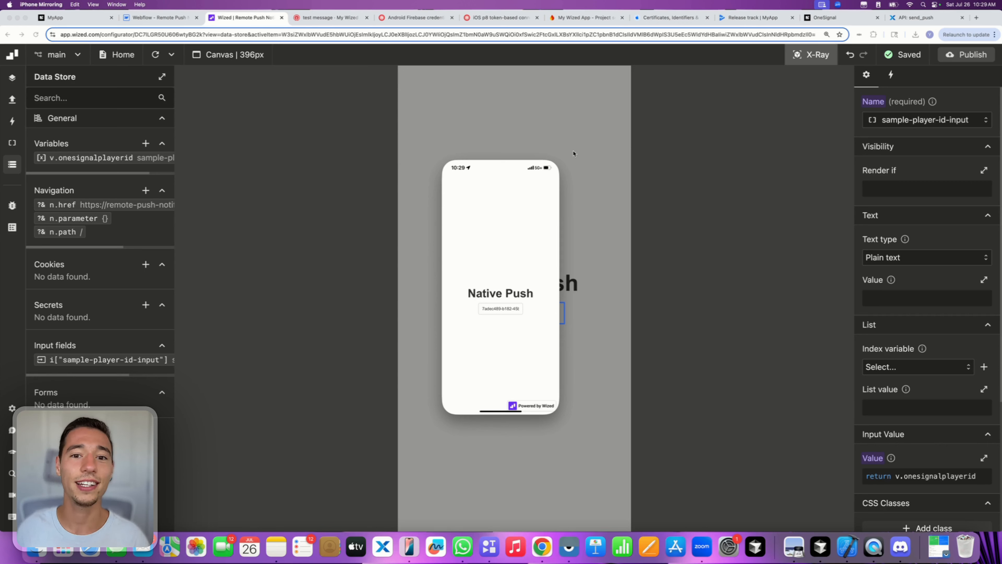
- Ask Claude how to save "hey" to the clipboard in JS and select the writeText line
left_click(976, 18)
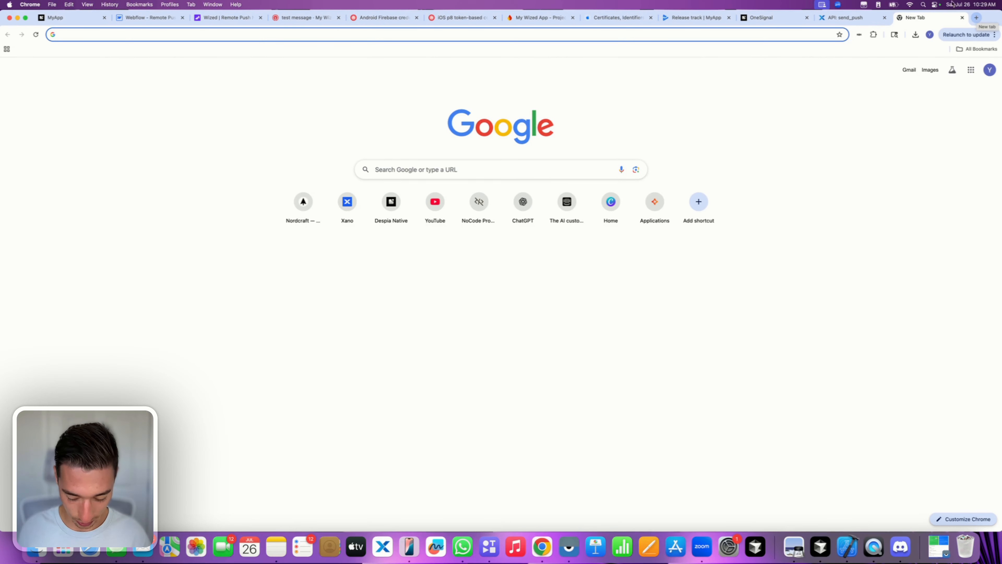
type("cl")
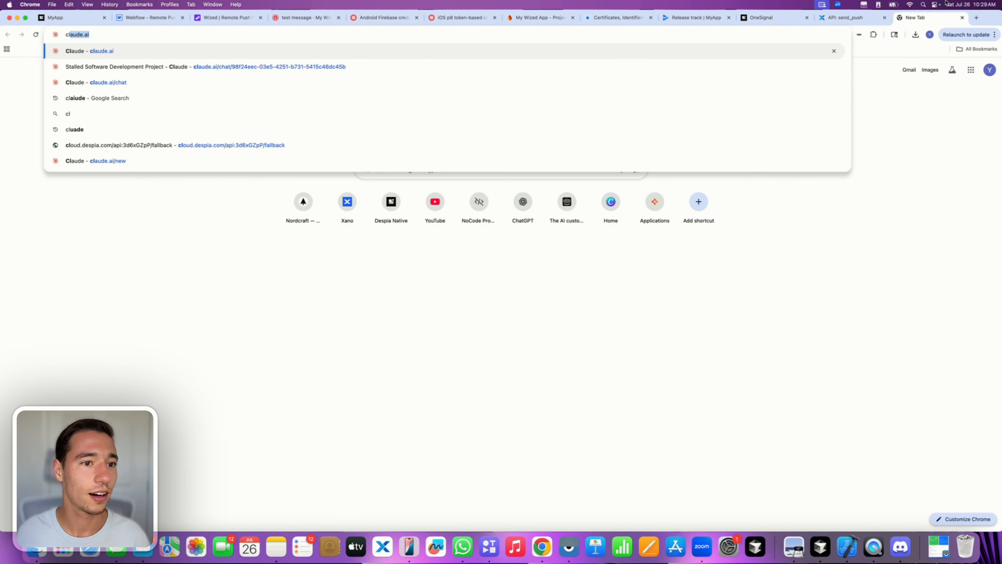
type("aude")
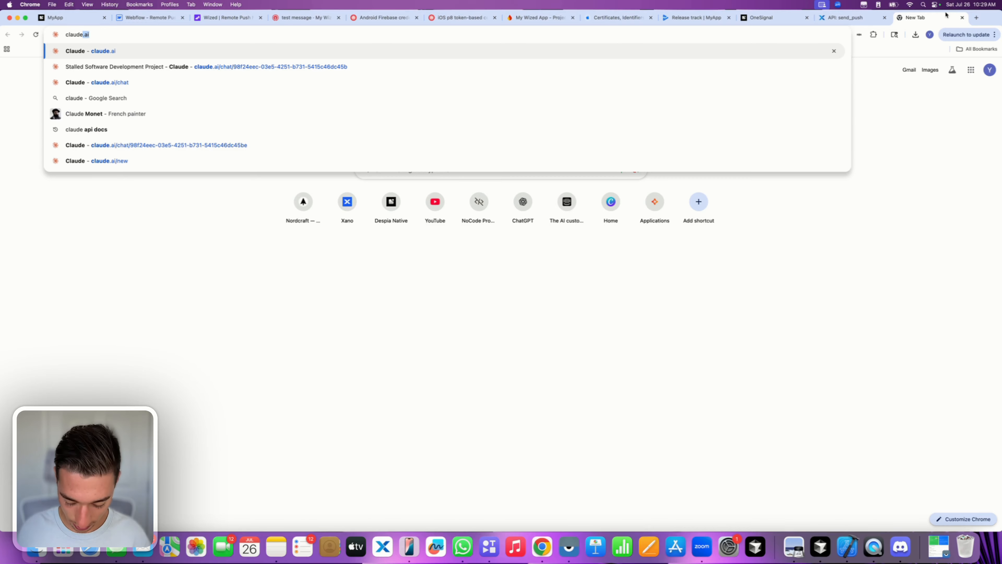
type(".ai")
key("Return")
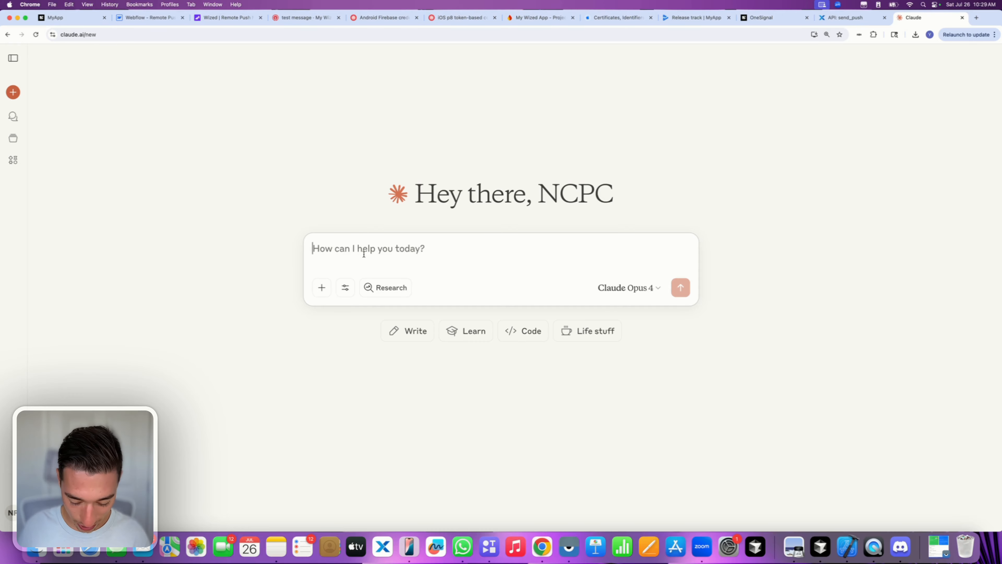
type("how do I")
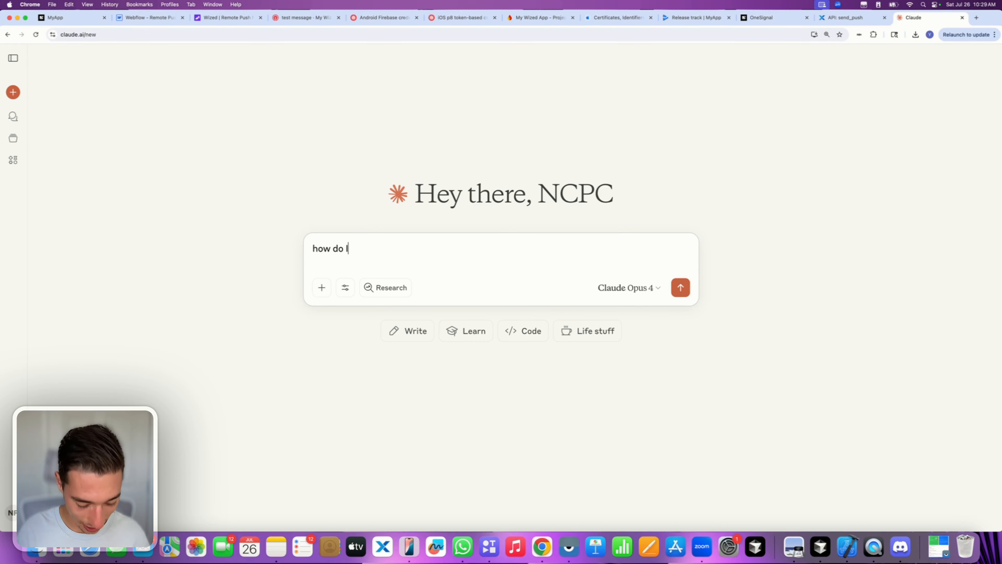
type(" save \"")
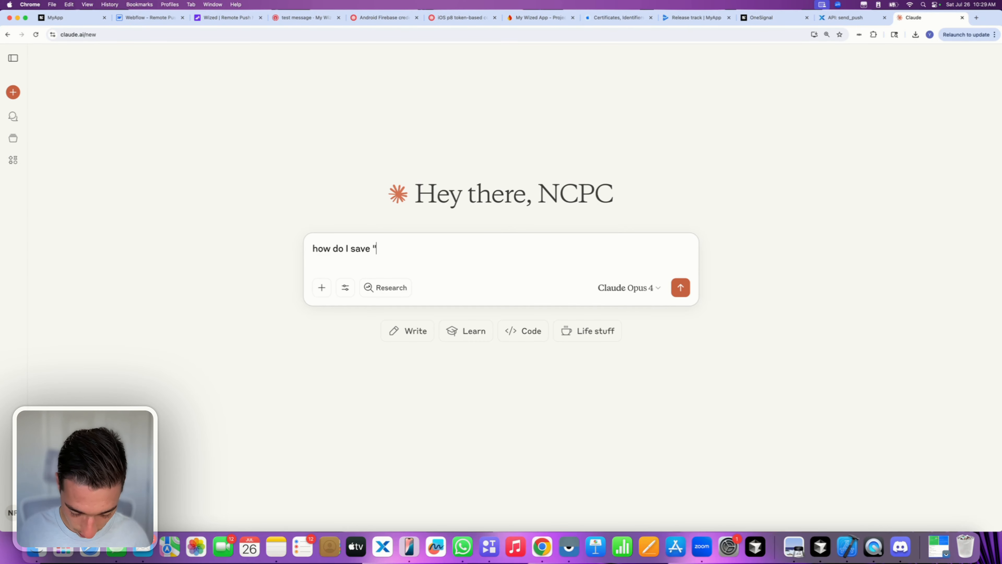
type("hey\" to ")
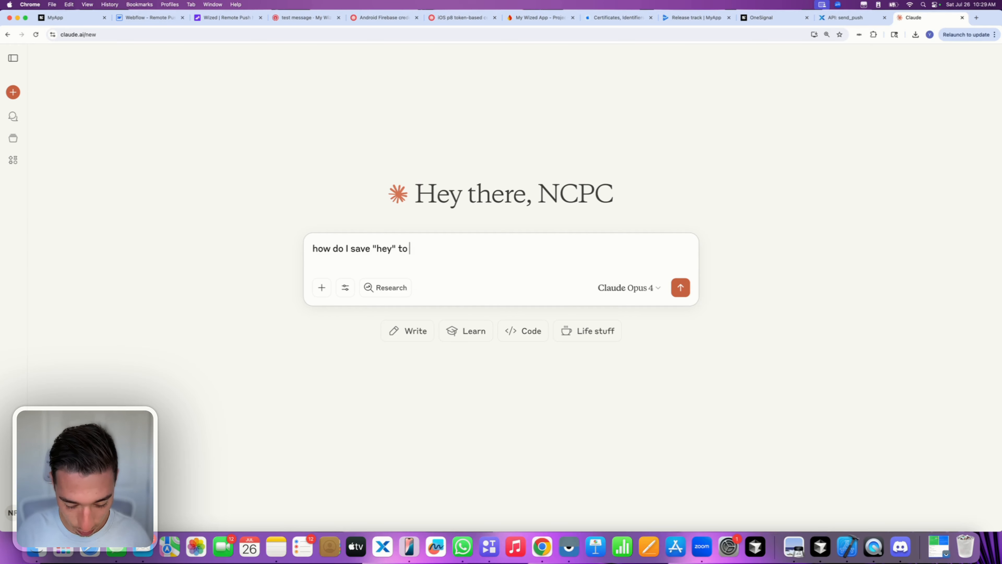
type("the clipboard wi")
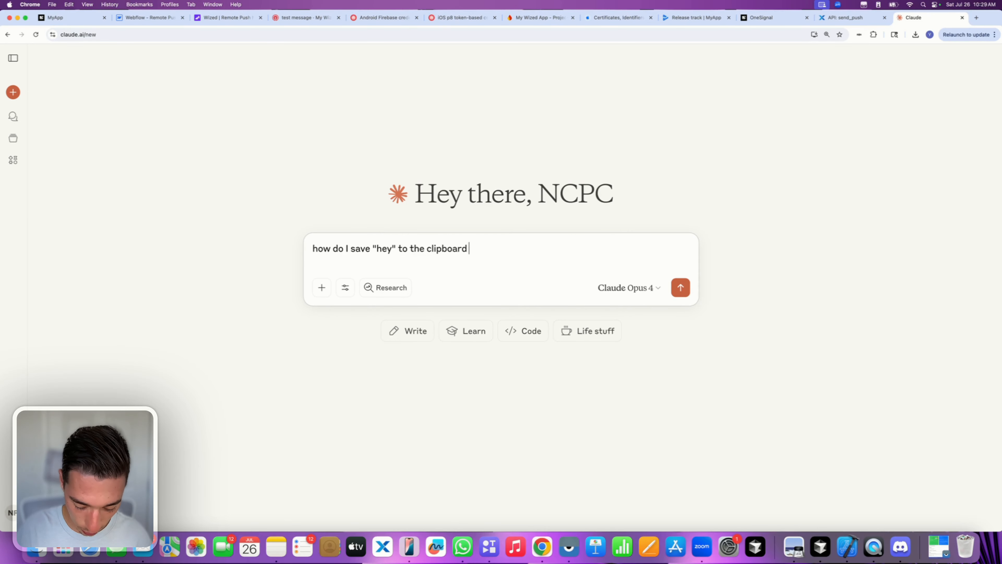
key("BackSpace")
key("BackSpace")
type("in js")
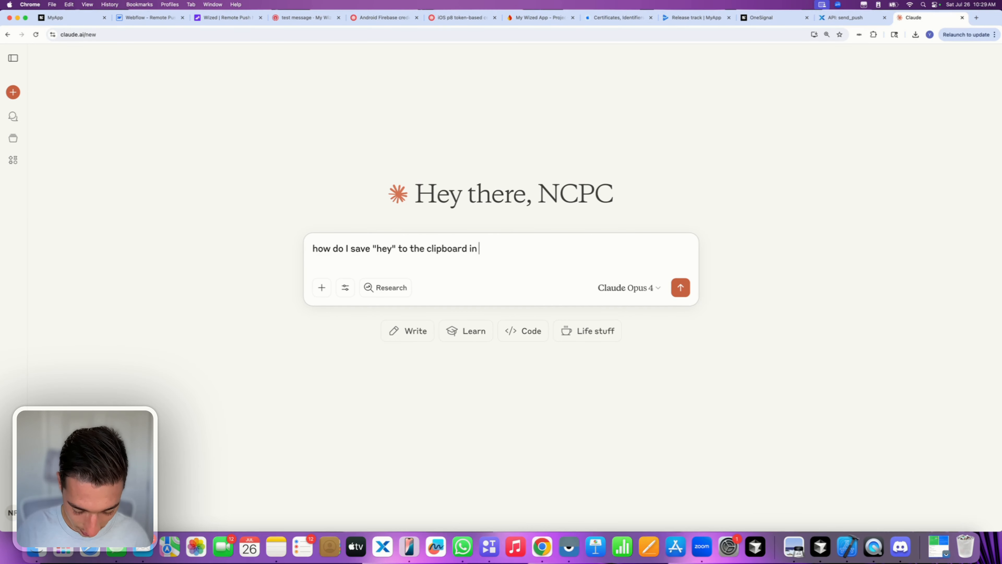
key("Return")
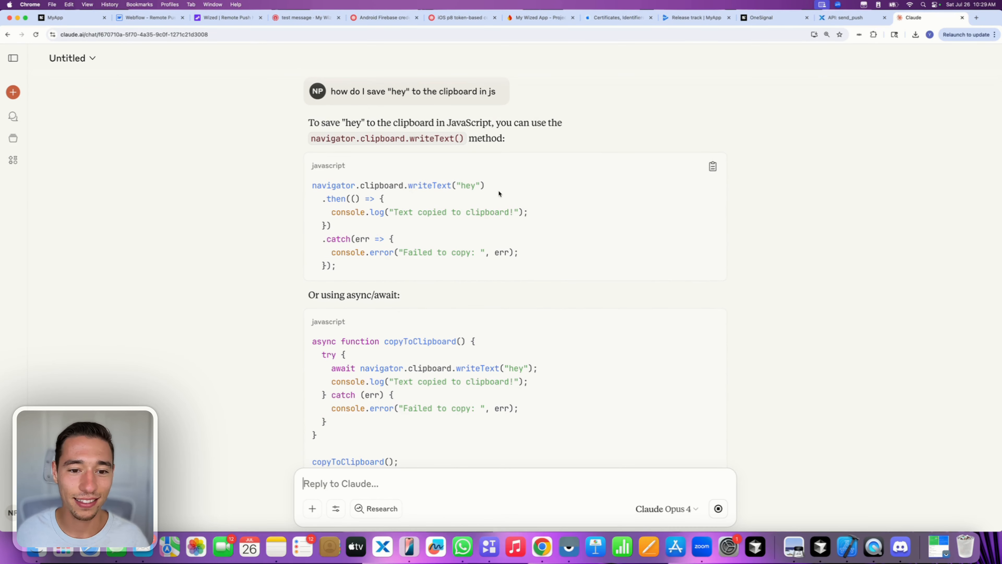
left_click_drag(498, 193, 287, 190)
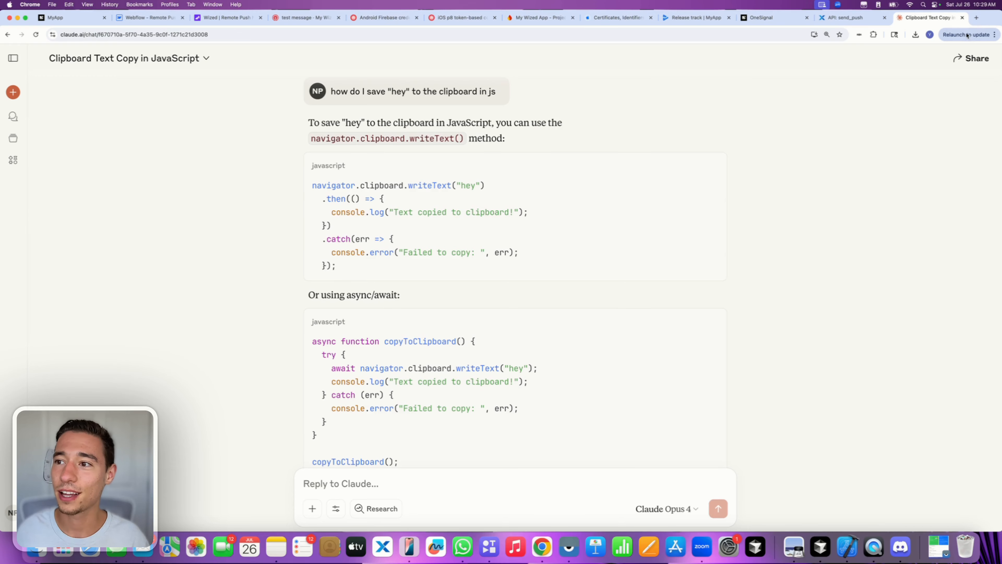
- Close the Claude tab and return to the Webflow designer
left_click(963, 18)
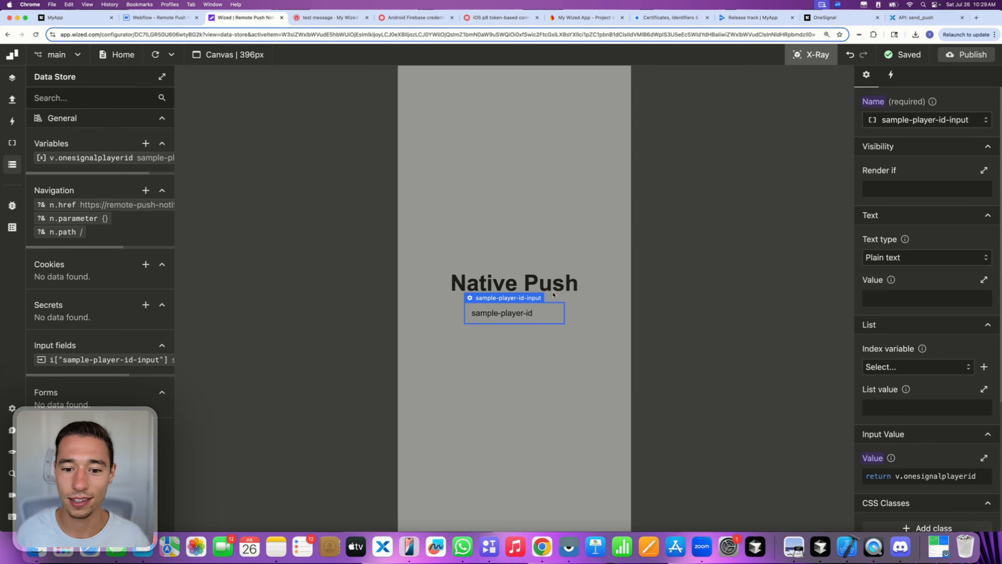
left_click(158, 18)
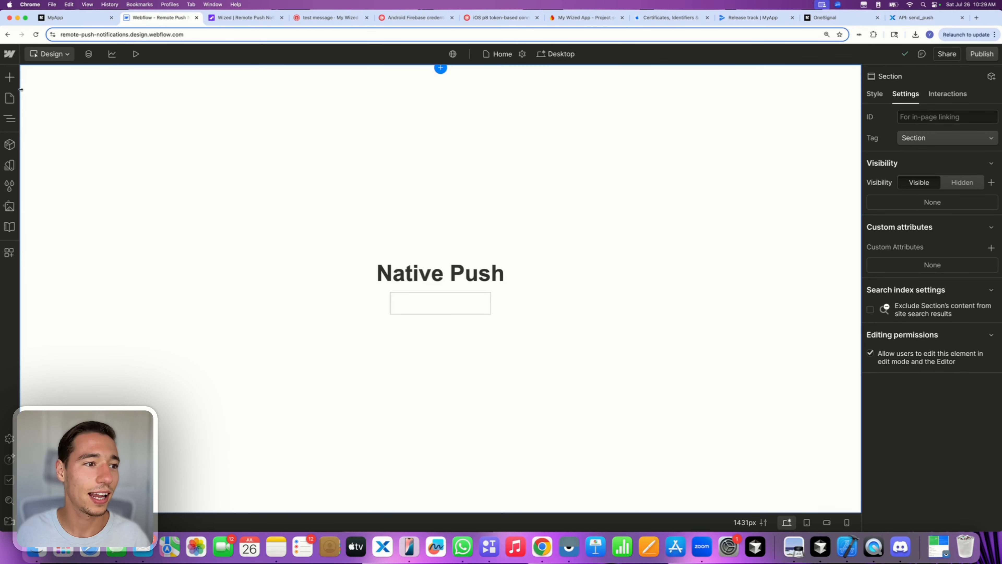
left_click(9, 77)
- Add a button below the ID field and label it 'Copy OneSignal ID'
left_click(77, 123)
key("BackSpace")
key("BackSpace")
key("BackSpace")
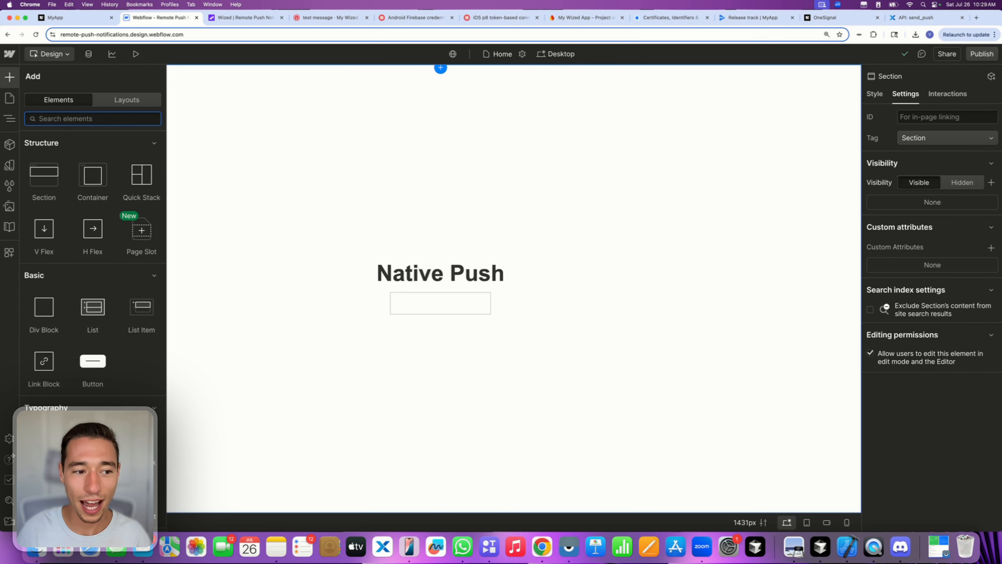
left_click(93, 361)
double_click(439, 323)
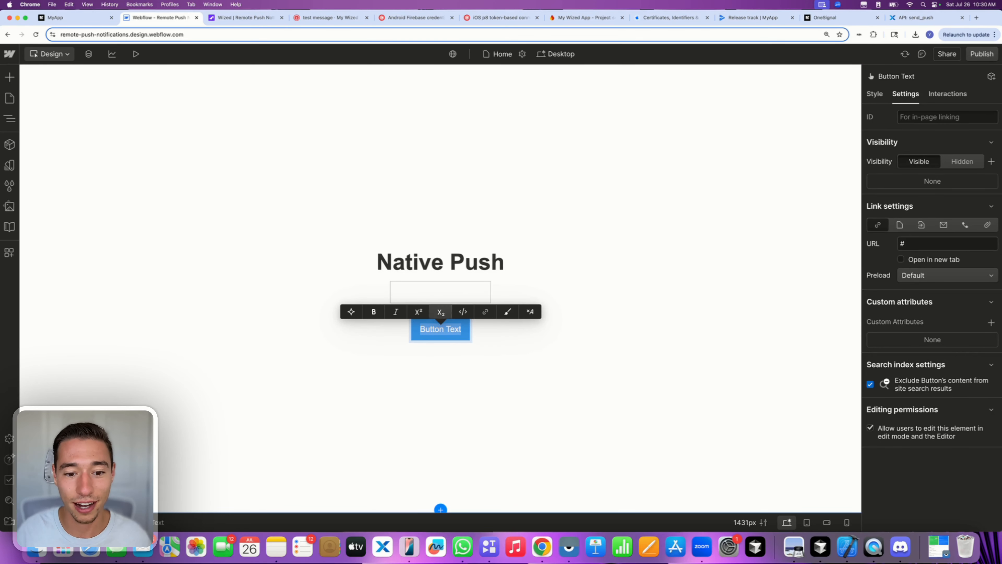
key("BackSpace")
type("Copy ")
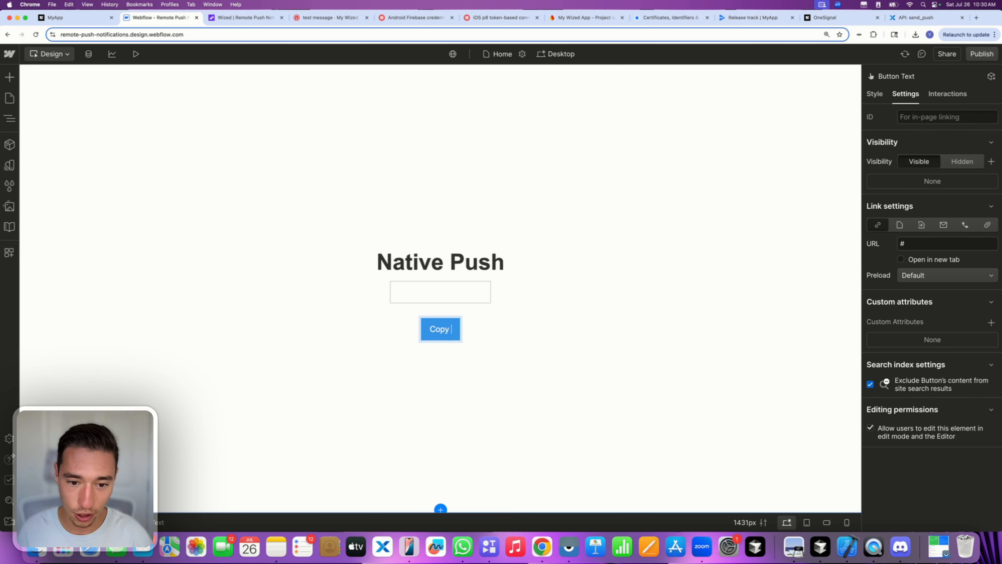
type("OneSignal")
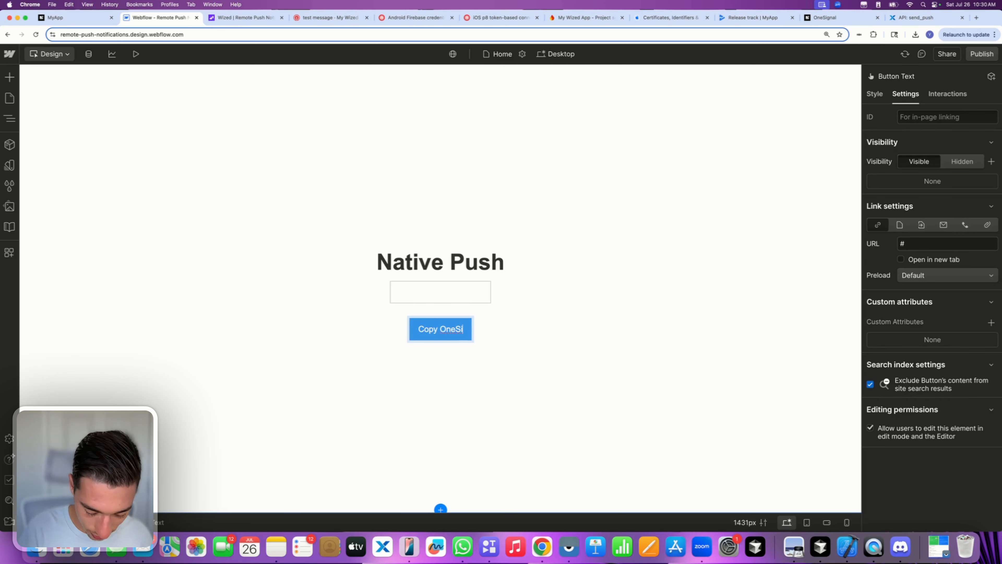
key("BackSpace")
key("BackSpace")
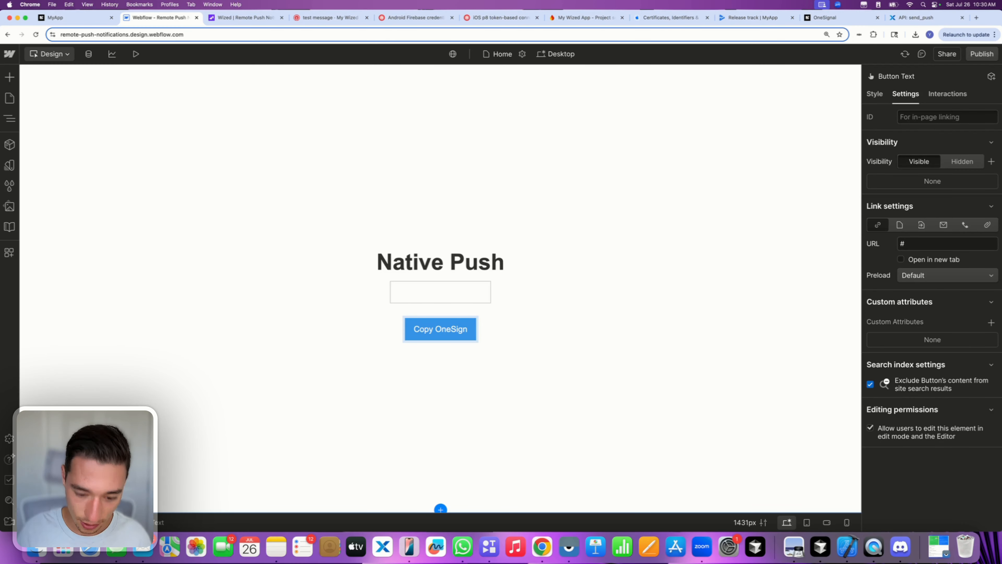
type("al ID")
left_click(523, 376)
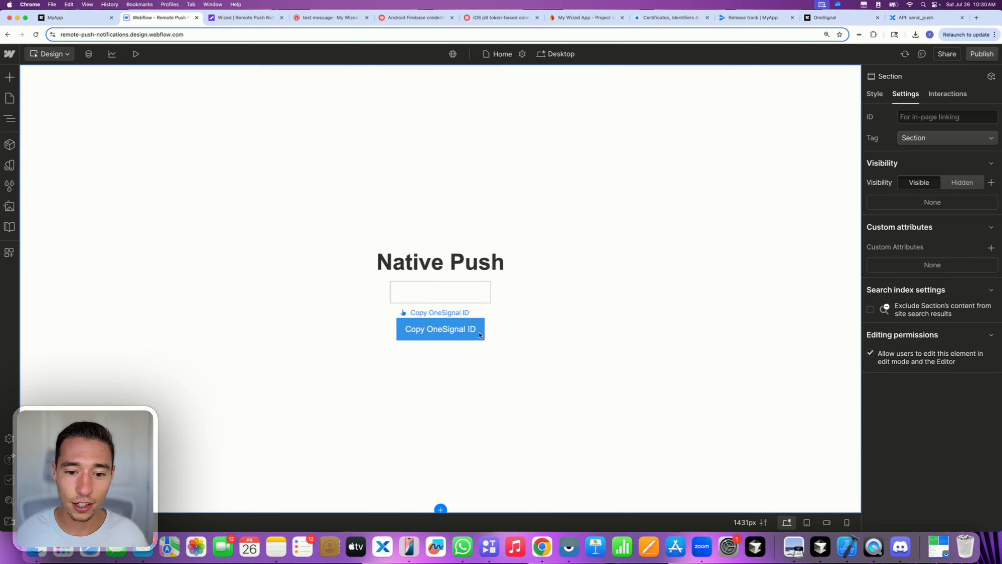
- Give the button the custom attribute wized=copy-player-id and publish the site to the staging domain
left_click(480, 335)
left_click(991, 322)
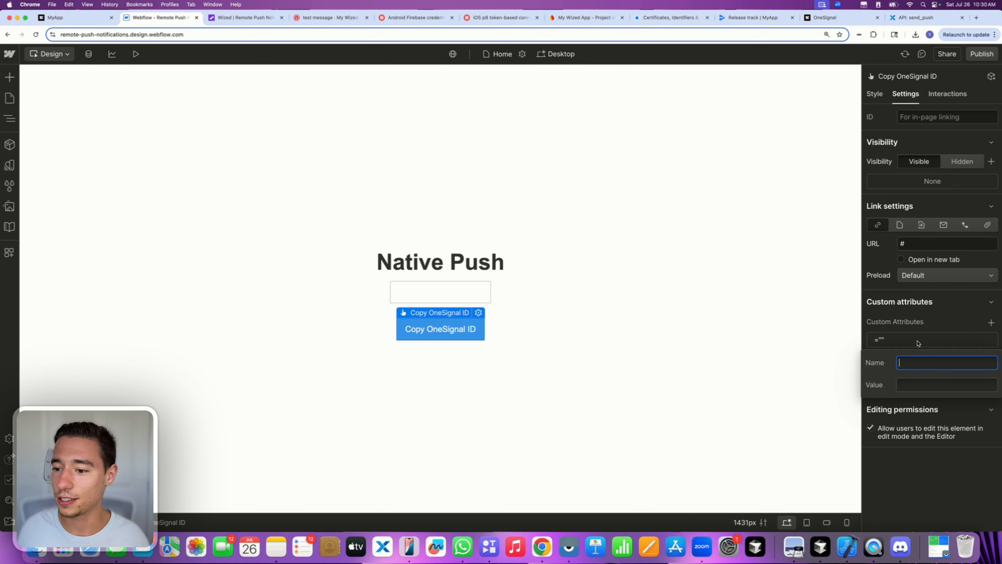
type("wized")
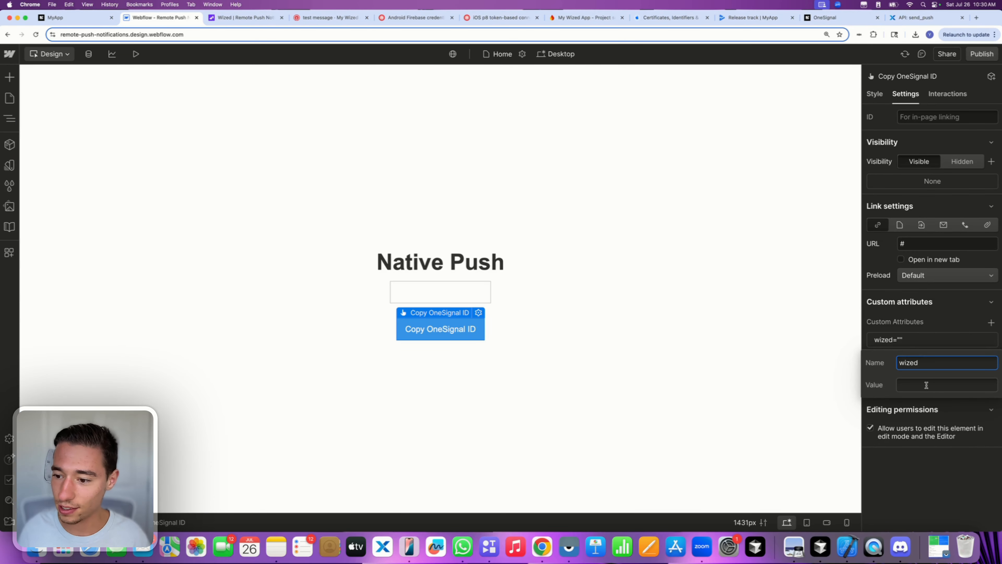
left_click(925, 384)
type("copy-")
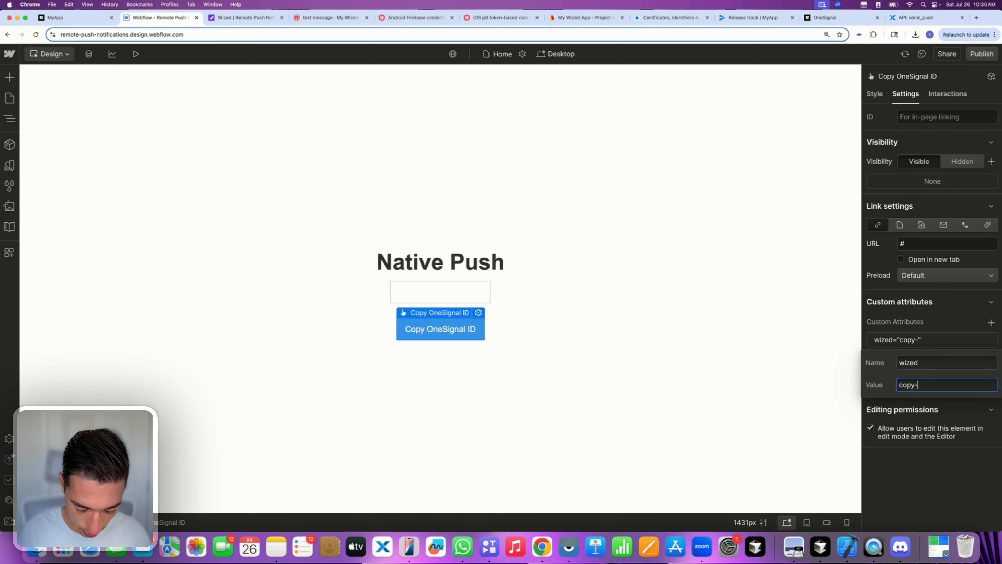
type("player-id")
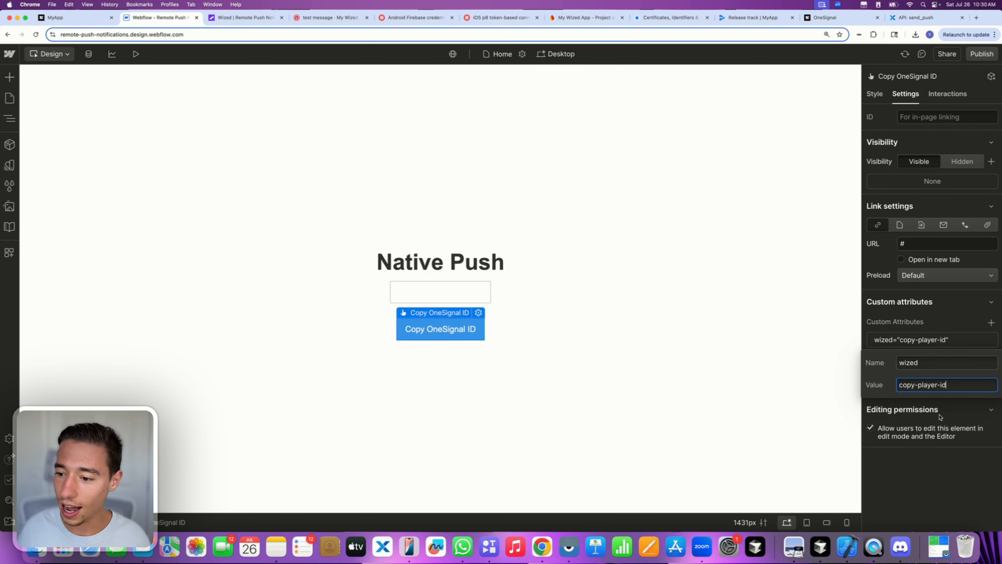
key("Return")
left_click(981, 53)
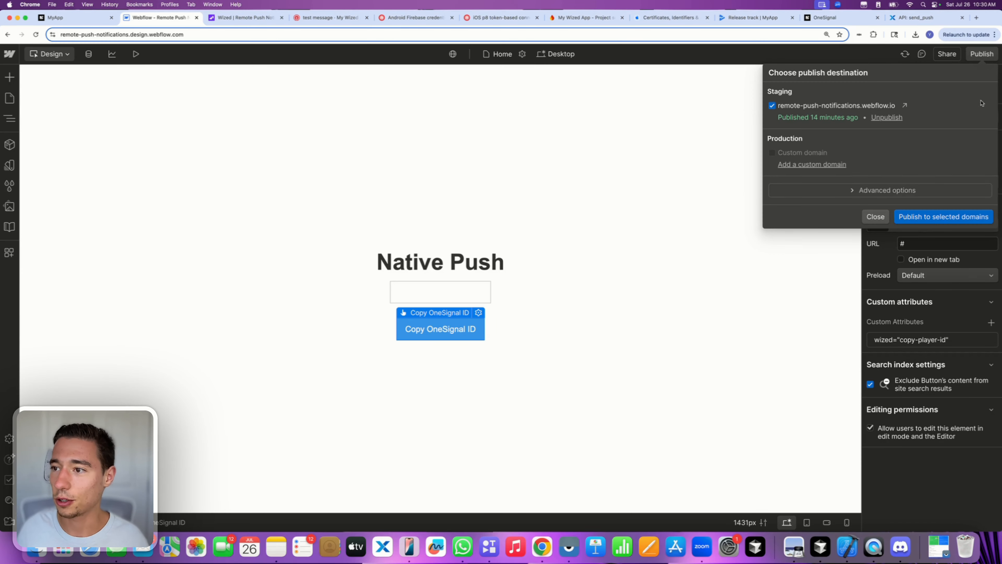
left_click(927, 217)
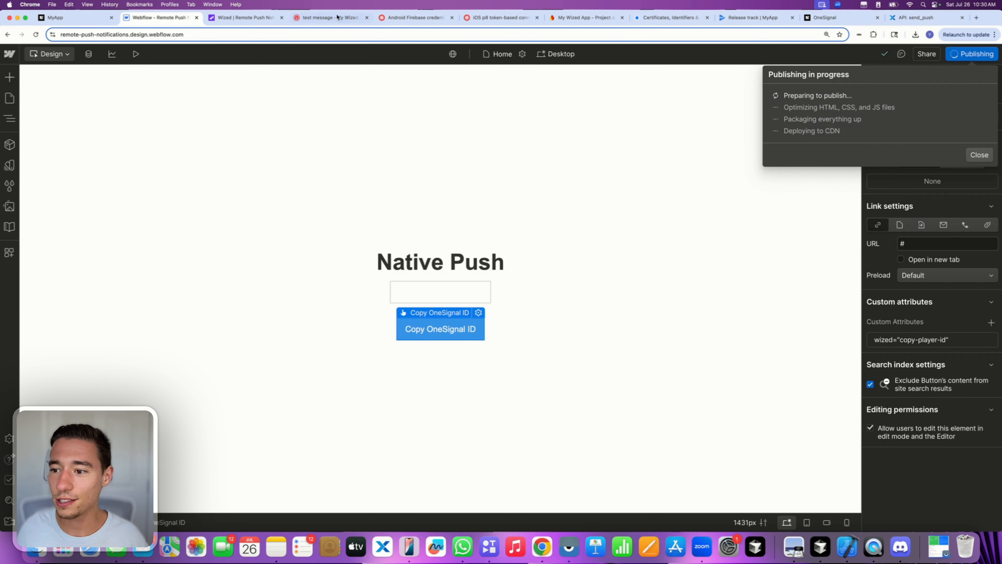
- In Wized, give the copy-player-id element a click event with a Run function action
left_click(222, 21)
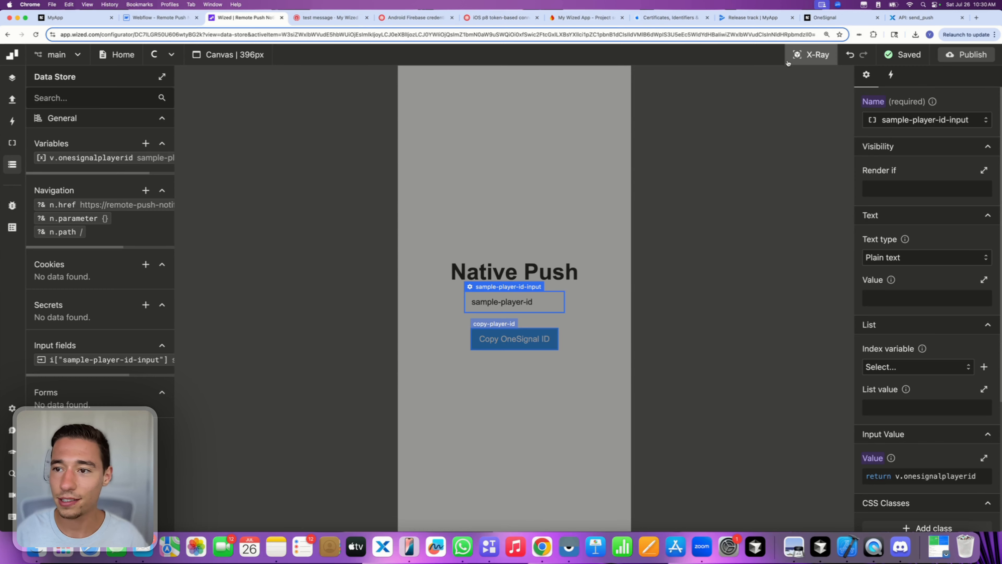
left_click(498, 325)
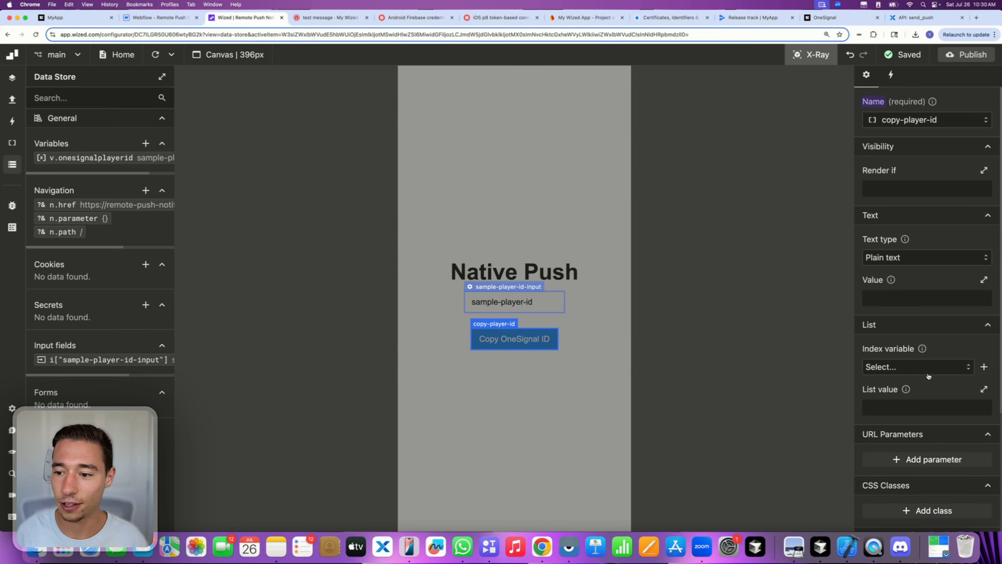
left_click(893, 76)
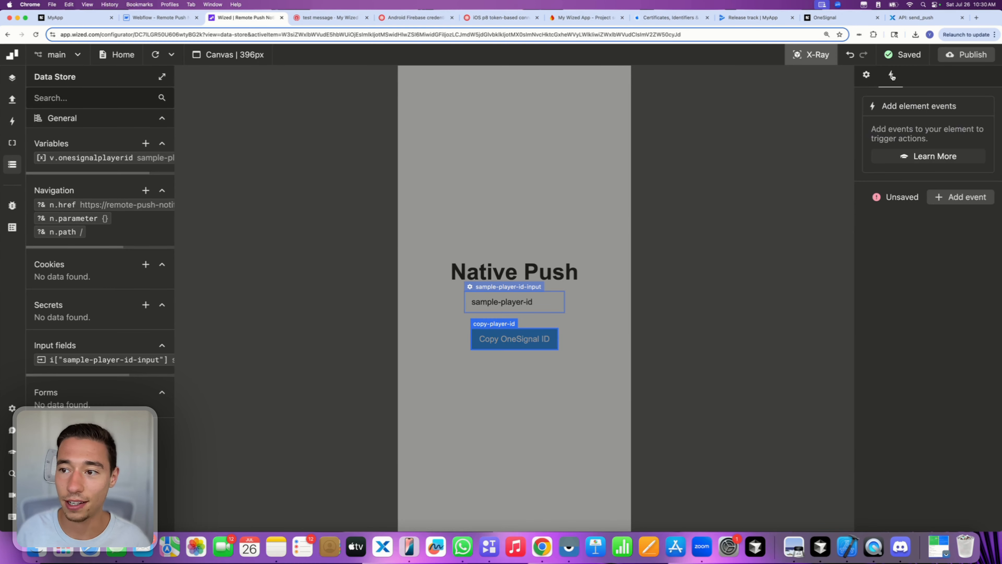
left_click(941, 197)
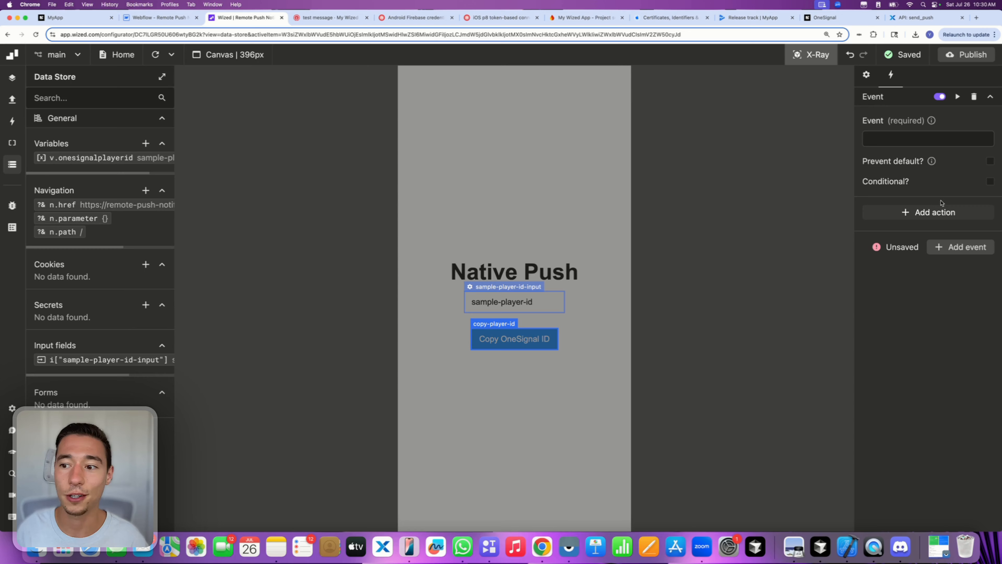
left_click(887, 138)
left_click(881, 206)
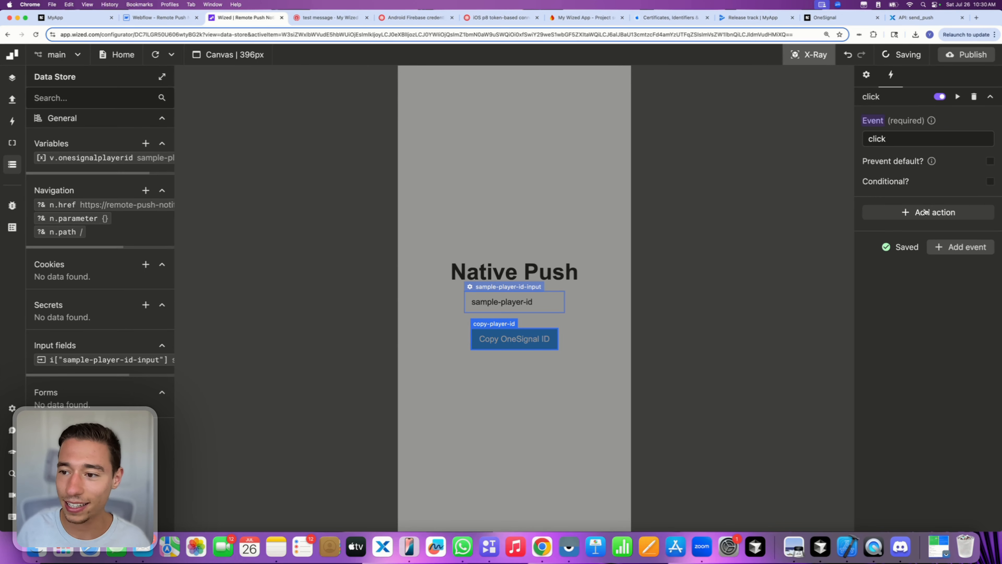
left_click(948, 214)
left_click(904, 257)
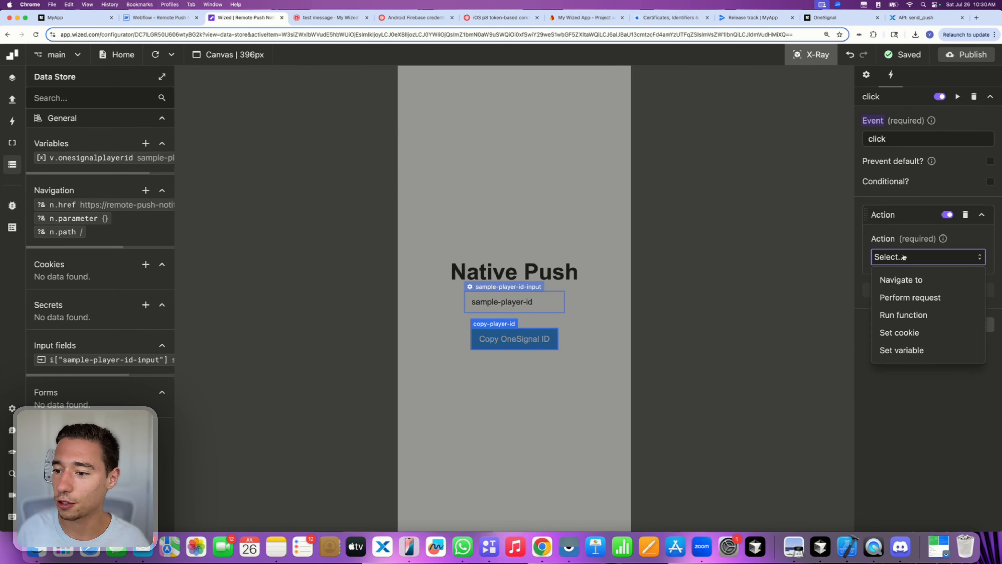
left_click(903, 315)
- Set the function to navigator.clipboard.writeText(v.onesignalplayerid) and close the editor
left_click(927, 297)
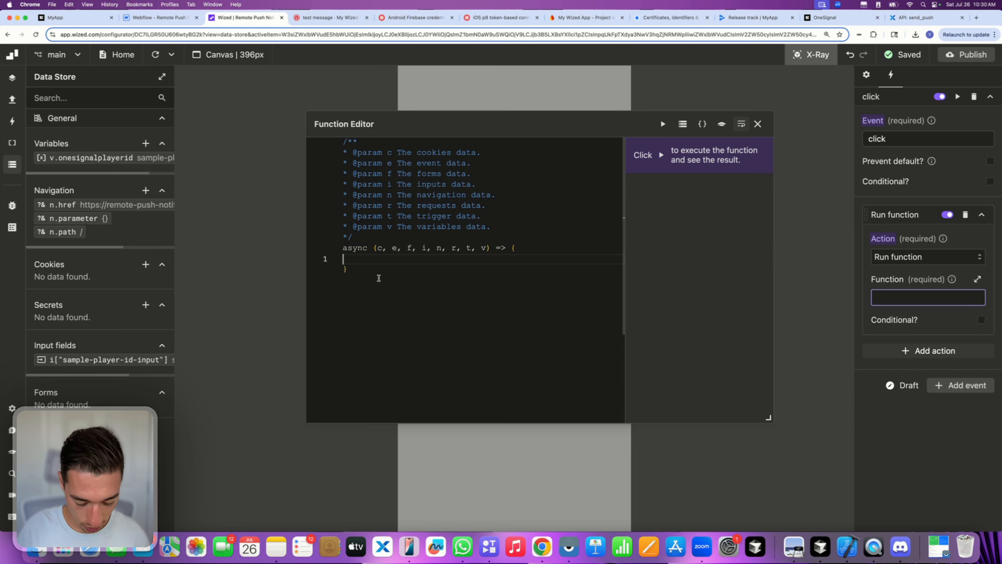
type("navigator.clipboard.writeText(\"hey\")")
double_click(481, 260)
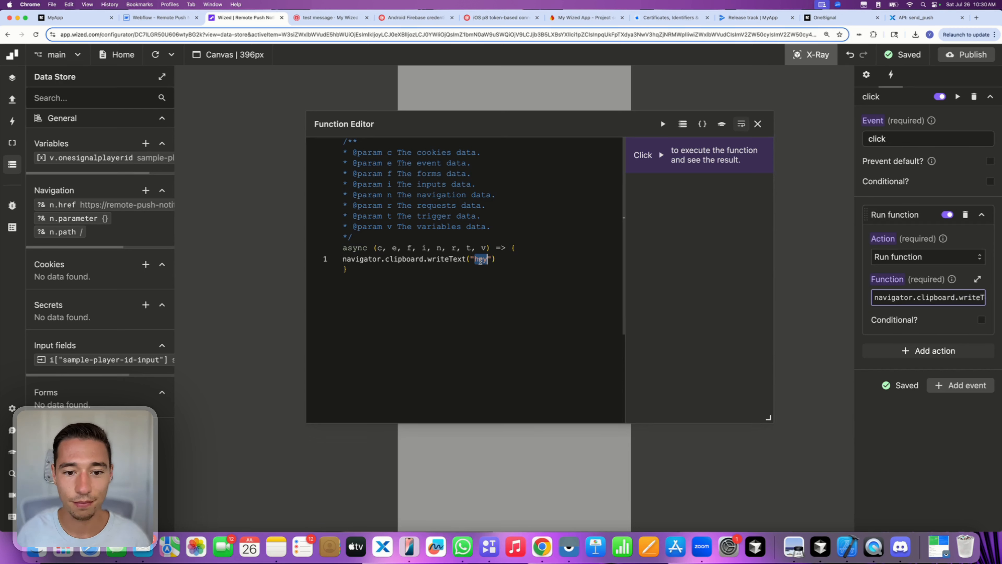
key("BackSpace")
key("BackSpace")
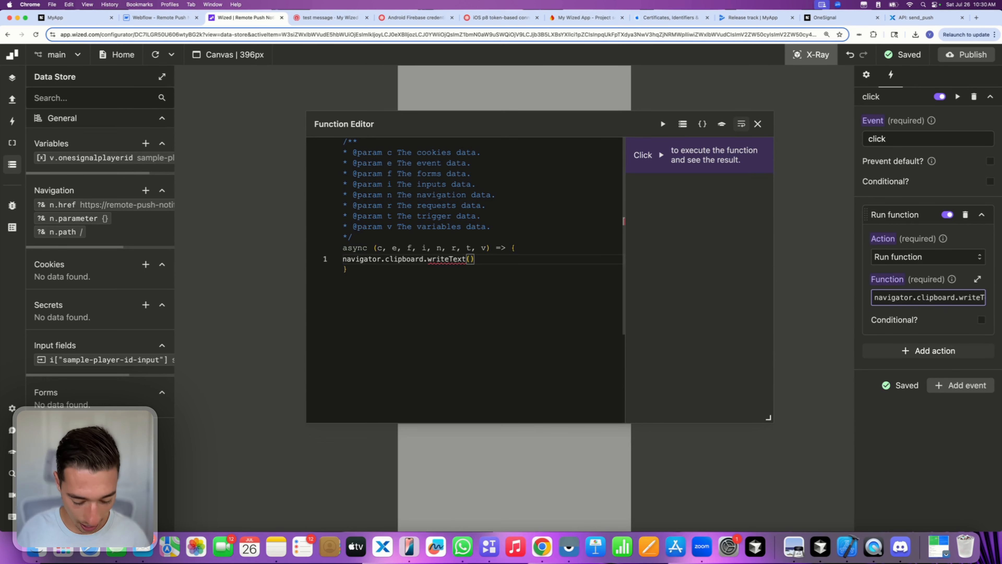
type("v.onesignalplayerid")
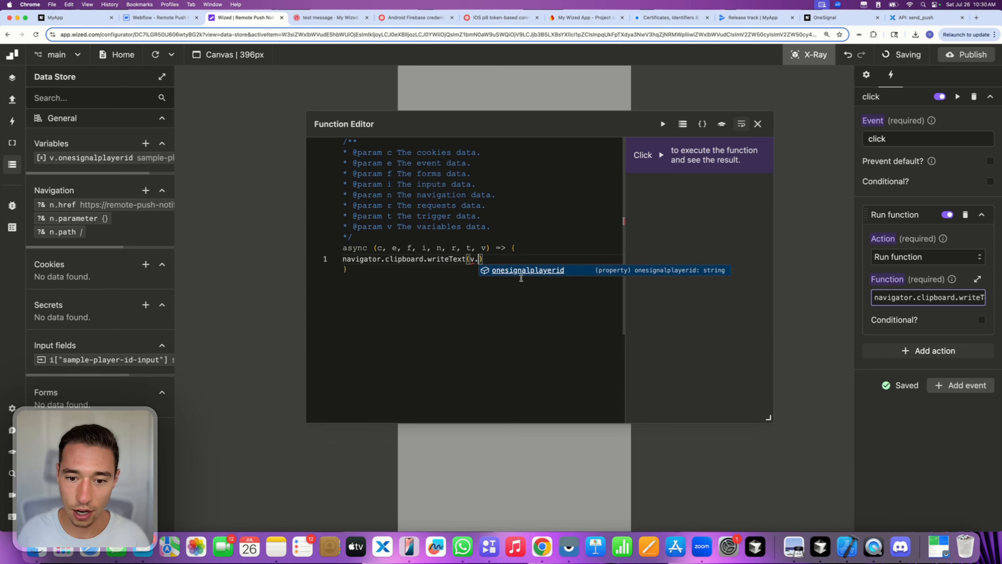
key("Return")
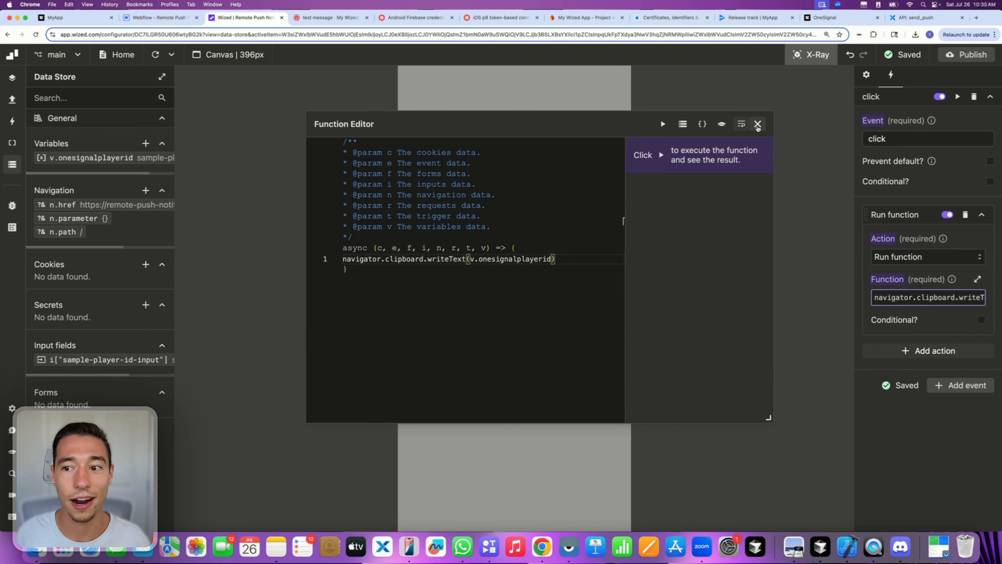
left_click(757, 124)
- Publish the Wized project to the Webflow site, then force-quit and relaunch MyApp on the mirrored iPhone
left_click(952, 54)
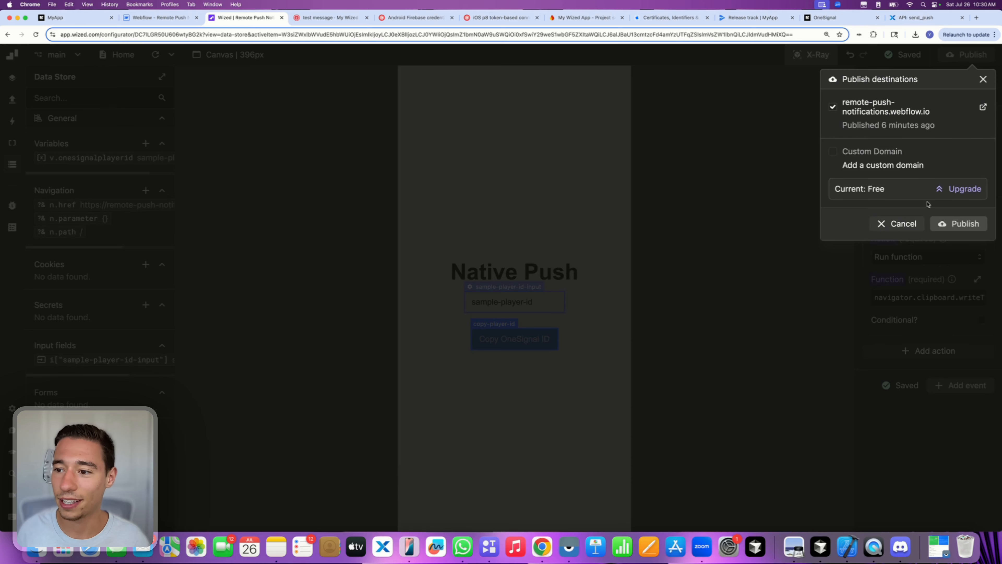
left_click(955, 224)
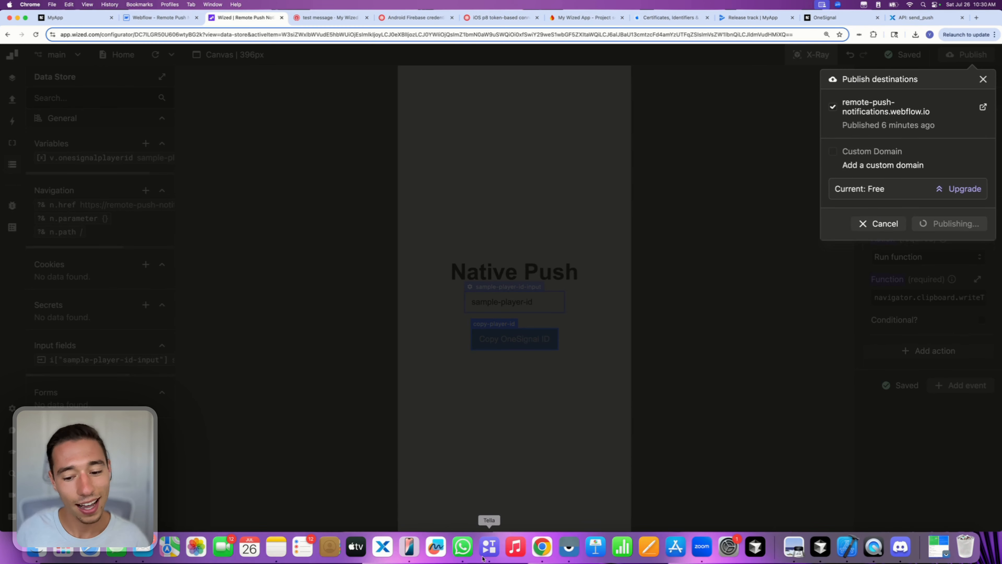
left_click(410, 547)
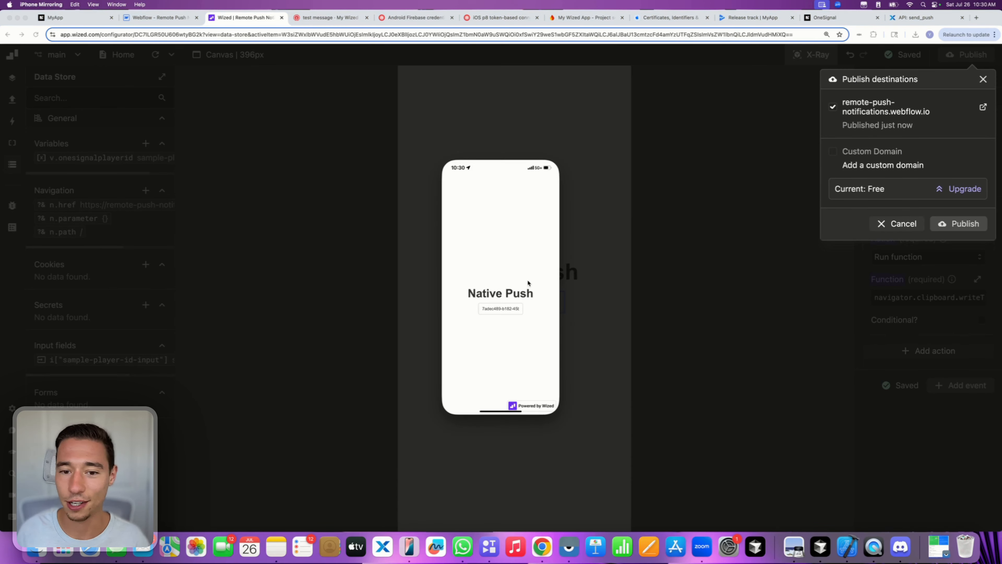
left_click(549, 152)
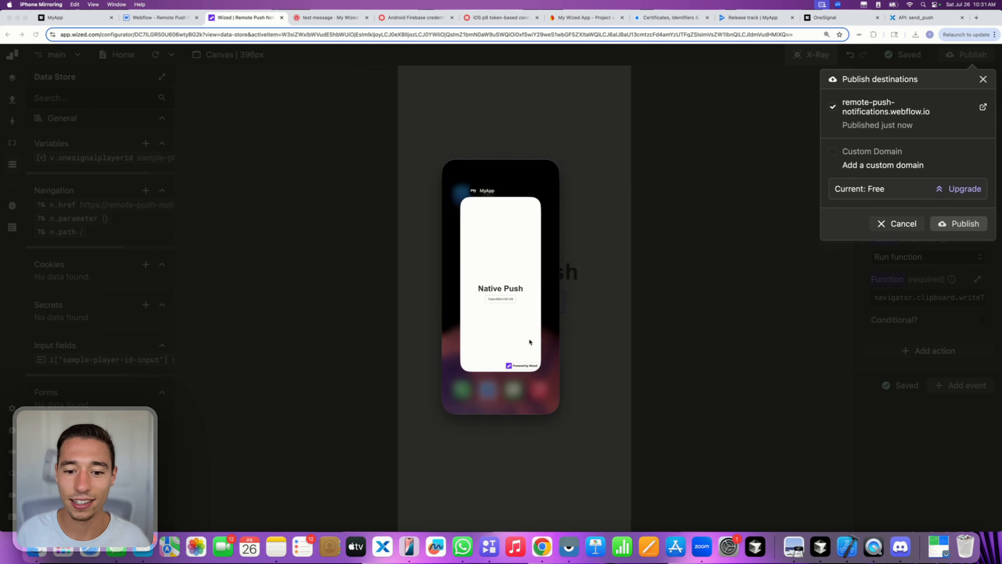
left_click_drag(530, 343, 535, 154)
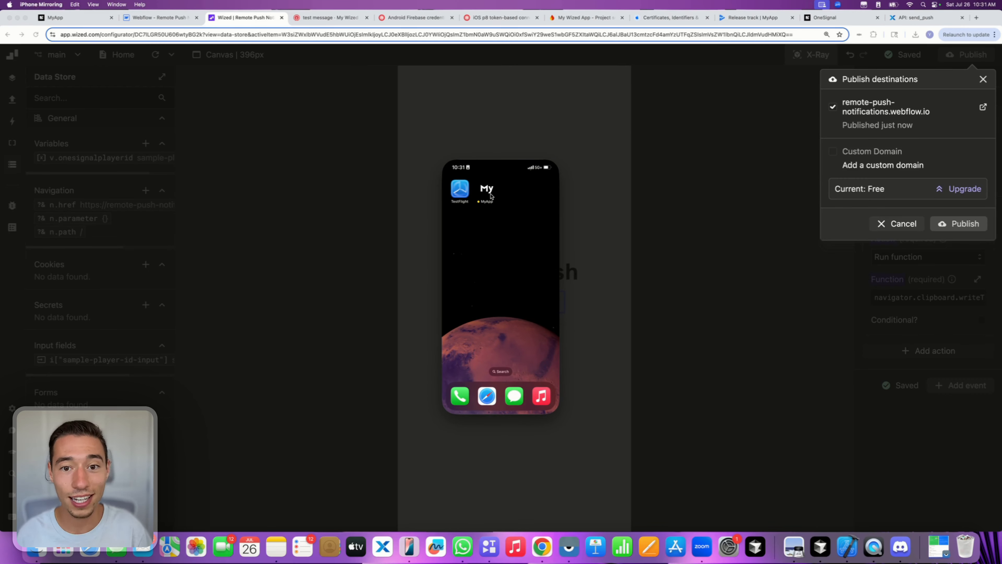
left_click(487, 191)
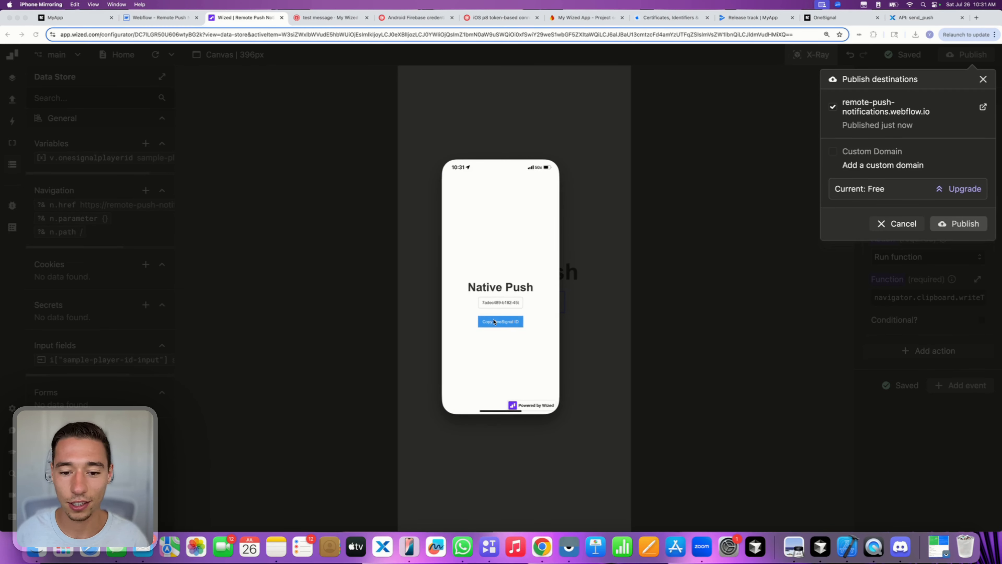
- Paste the copied player ID into the browser address bar to verify it, then clear it
left_click(710, 248)
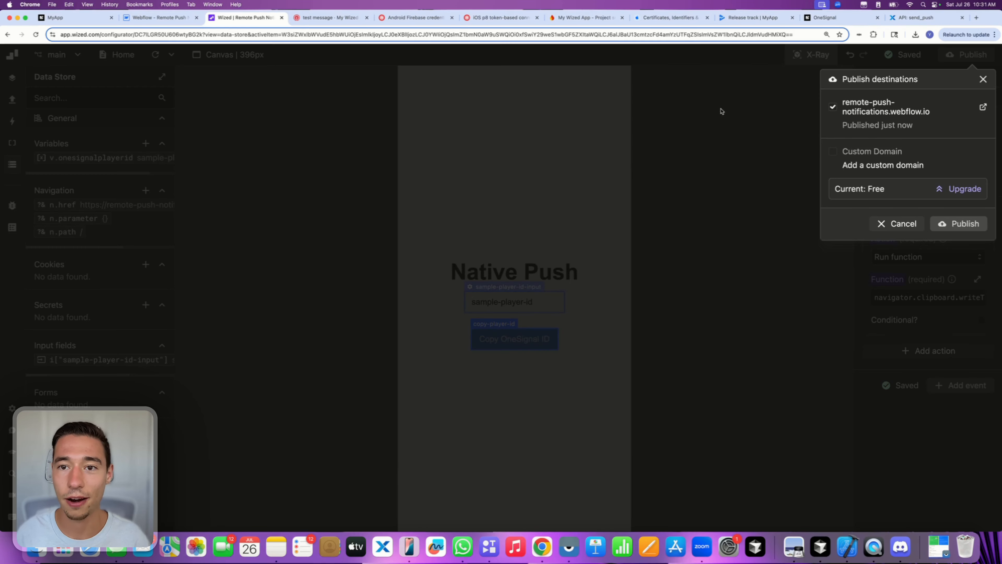
left_click(712, 35)
triple_click(711, 36)
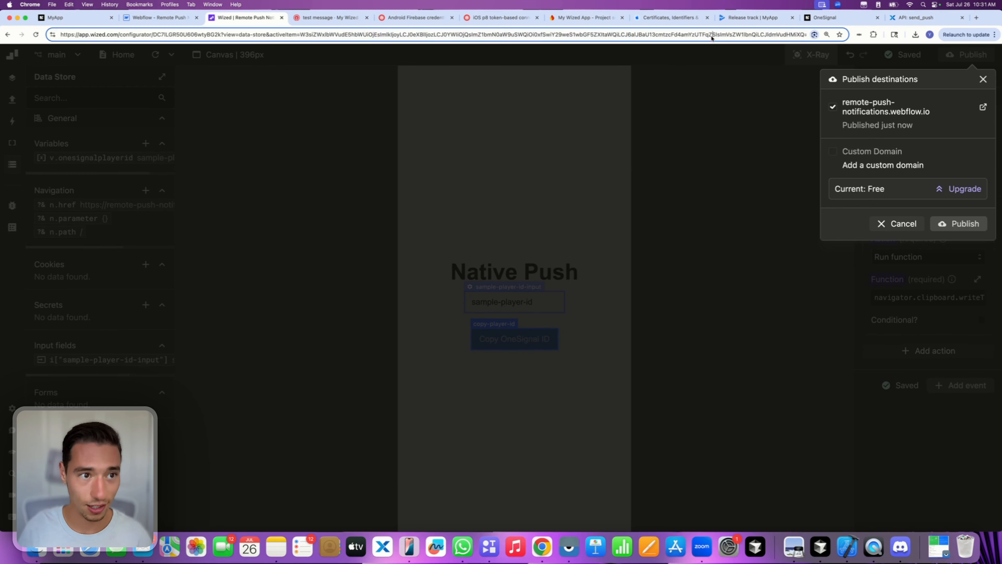
key("super+c")
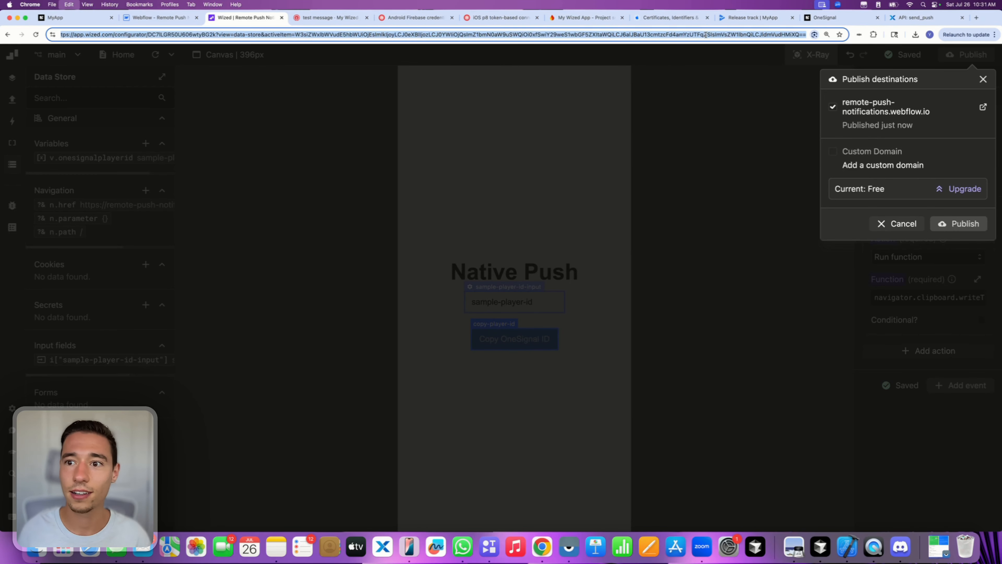
key("super+v")
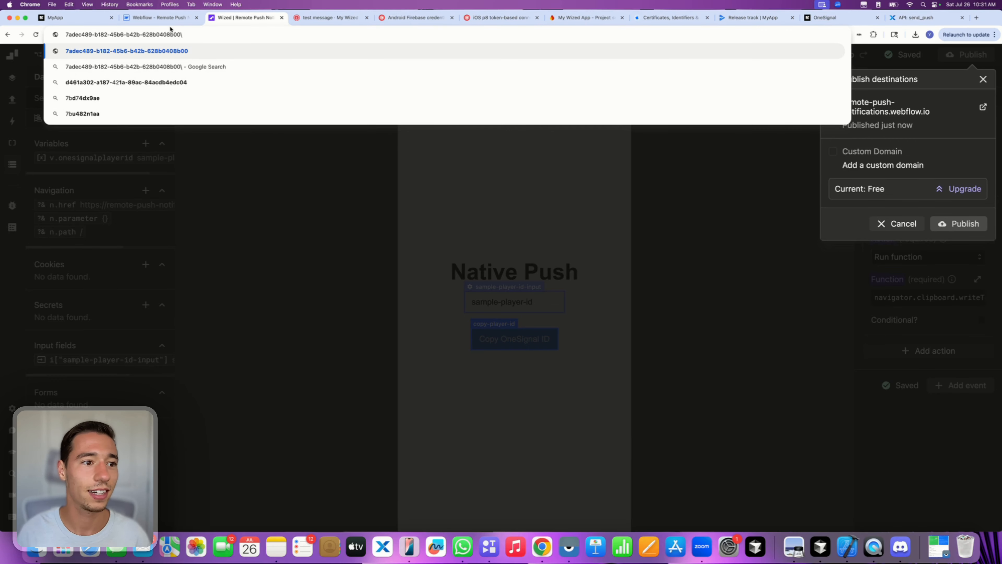
left_click(266, 221)
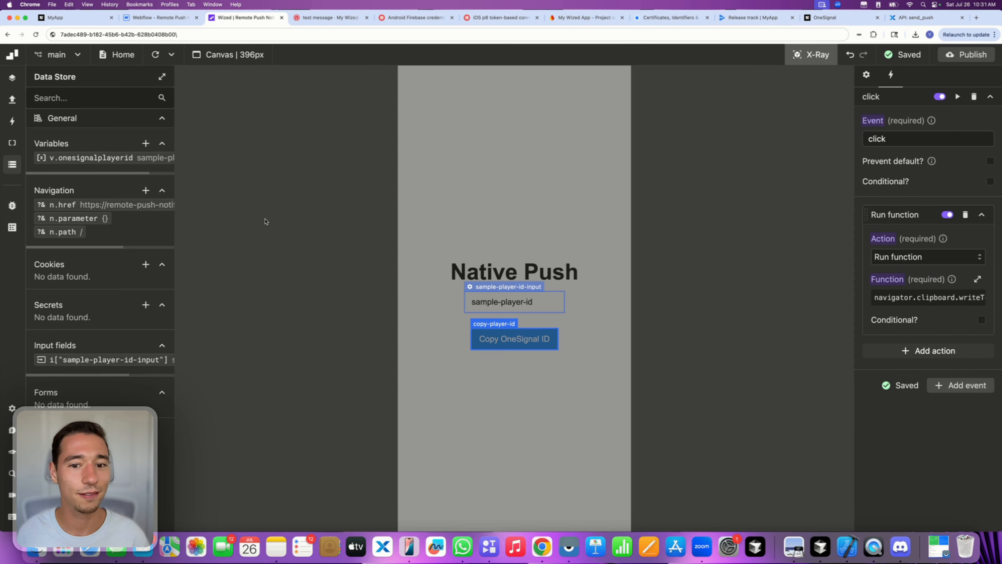
left_click(216, 32)
key("BackSpace")
left_click(232, 119)
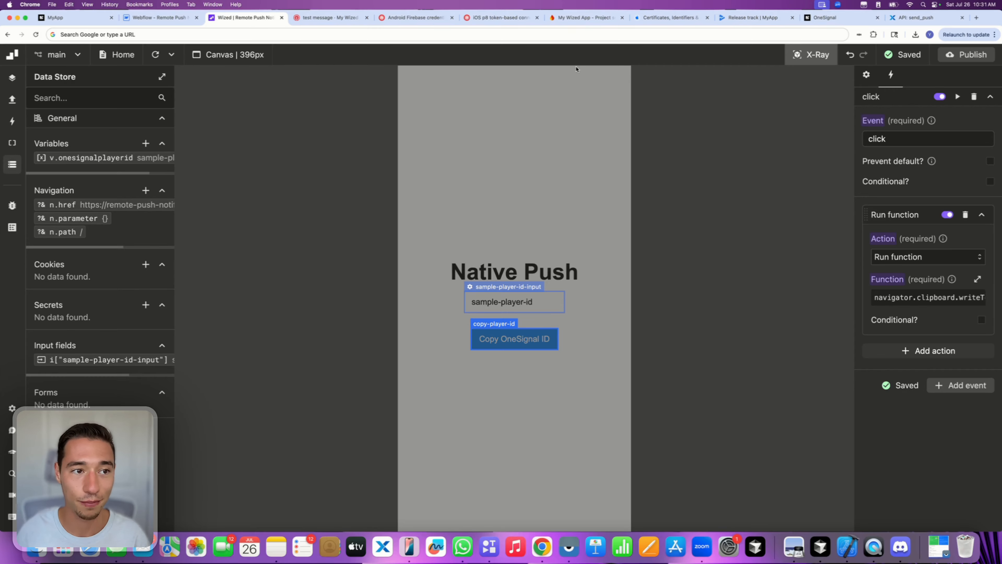
- Scroll the Despia OneSignal docs to the Sending Custom Push Notifications curl example
left_click(829, 18)
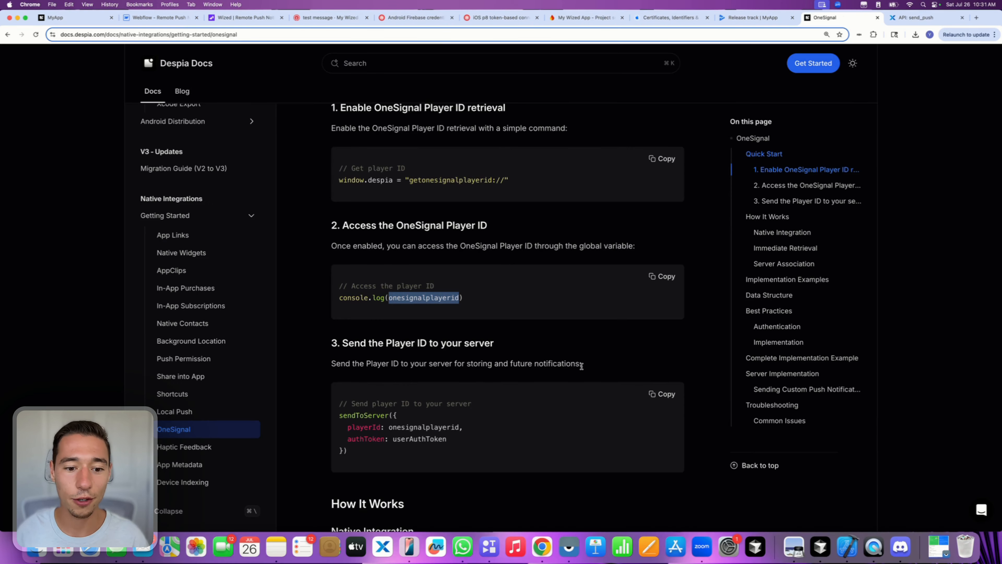
scroll(582, 366, "down", 15)
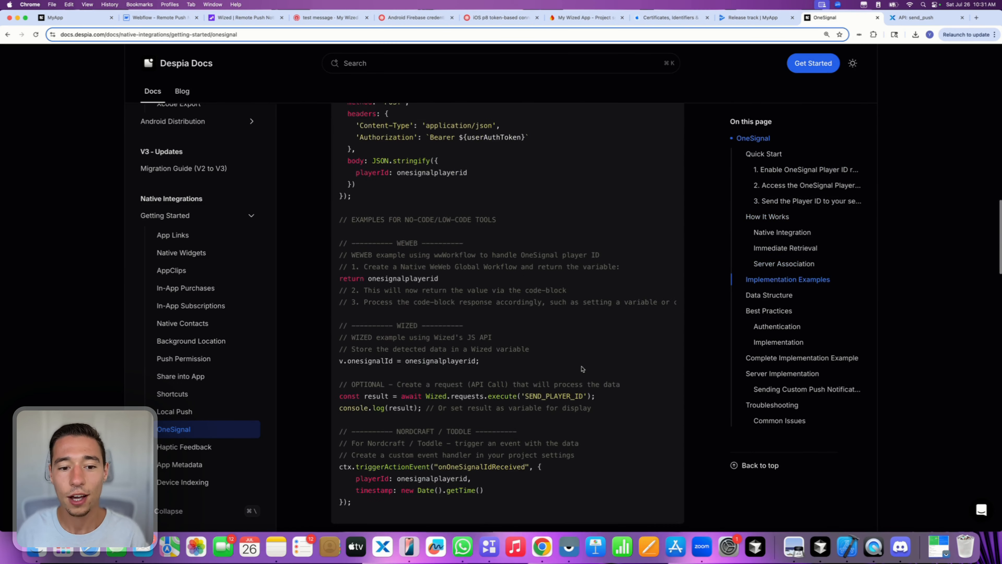
scroll(582, 368, "down", 15)
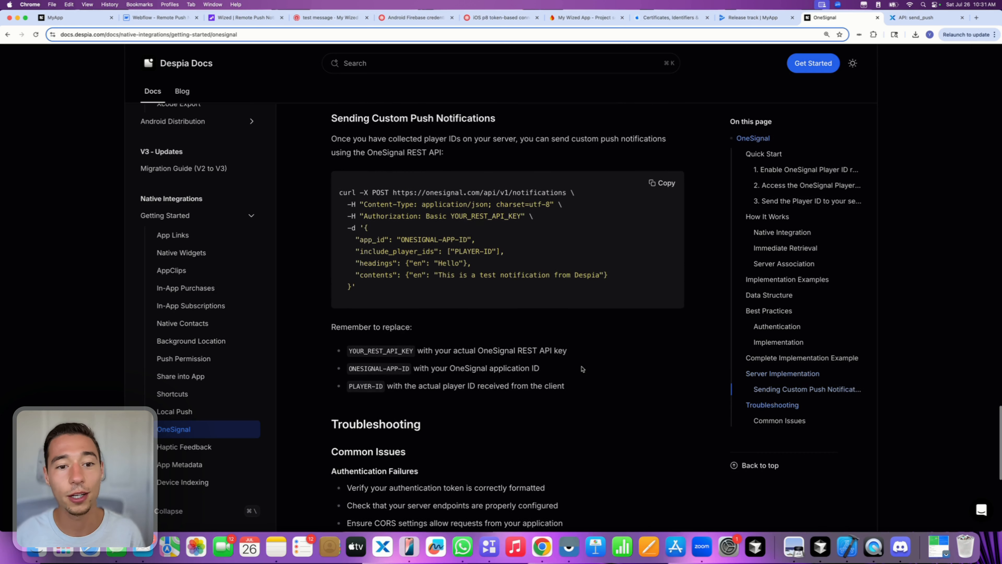
scroll(581, 368, "up", 1)
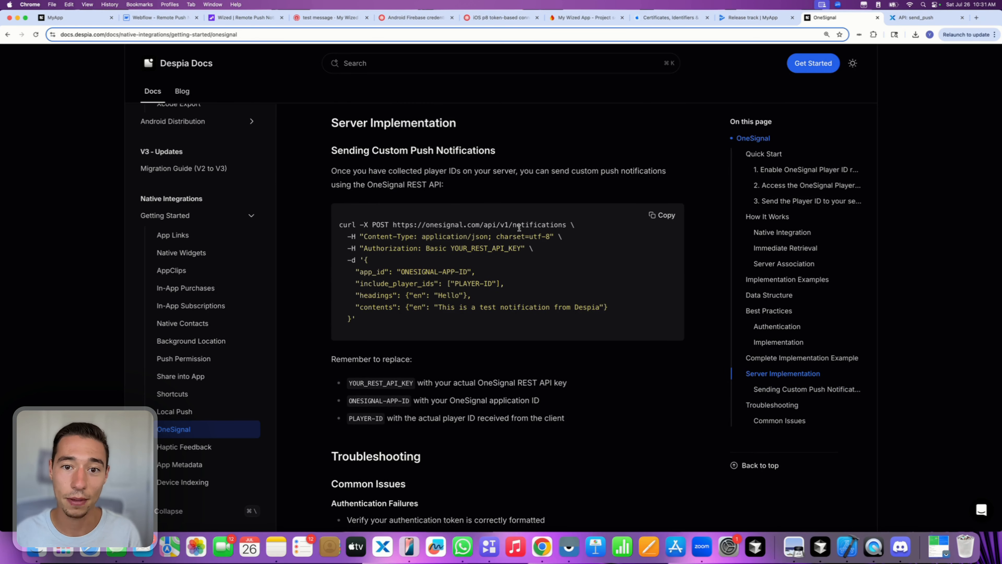
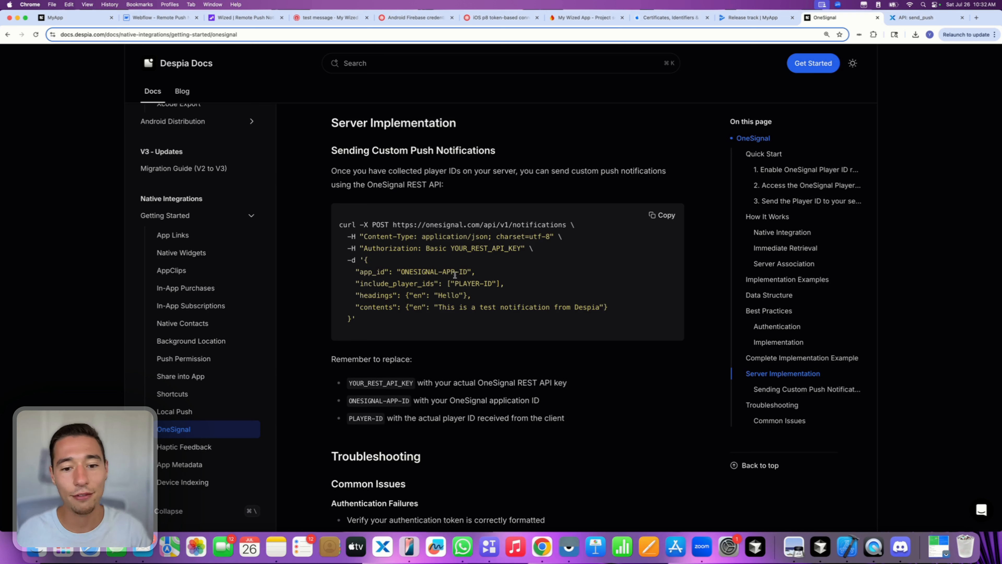
- Copy the OneSignal curl example from the Sending Custom Push Notifications section
left_click_drag(372, 326, 342, 225)
left_click(586, 255)
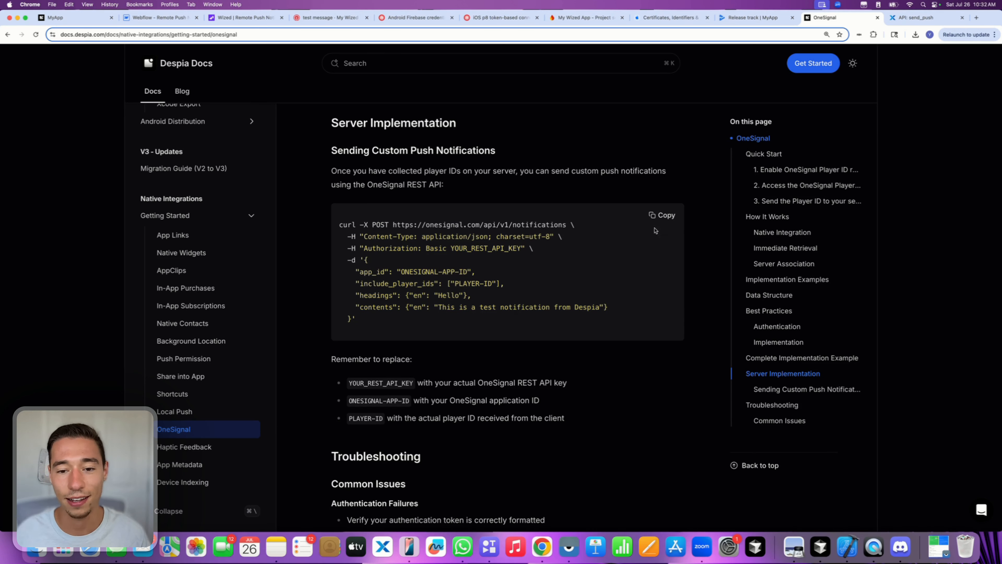
left_click(667, 217)
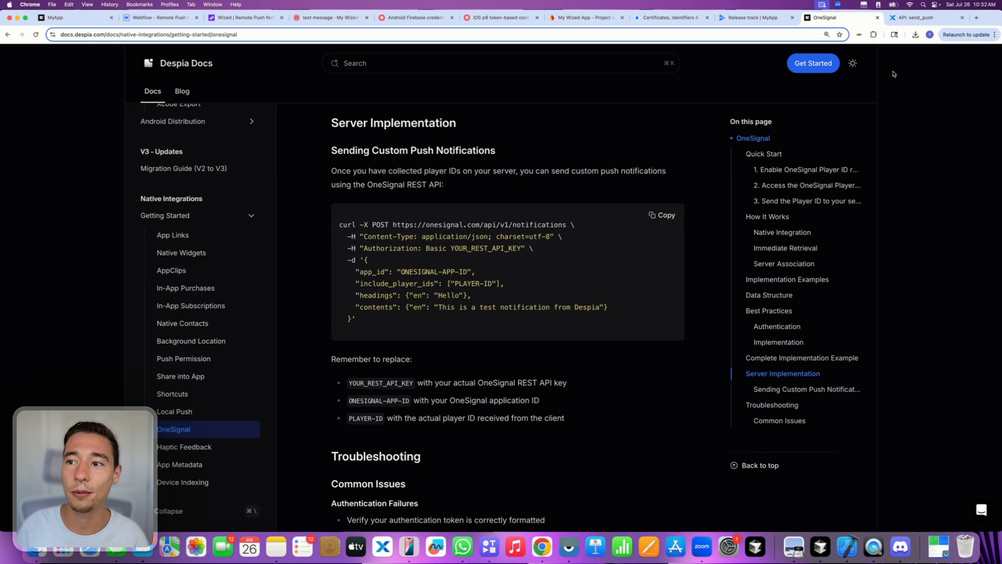
- Add an External API Request to /send_push by importing the pasted OneSignal curl command
left_click(929, 20)
scroll(523, 353, "down", 2)
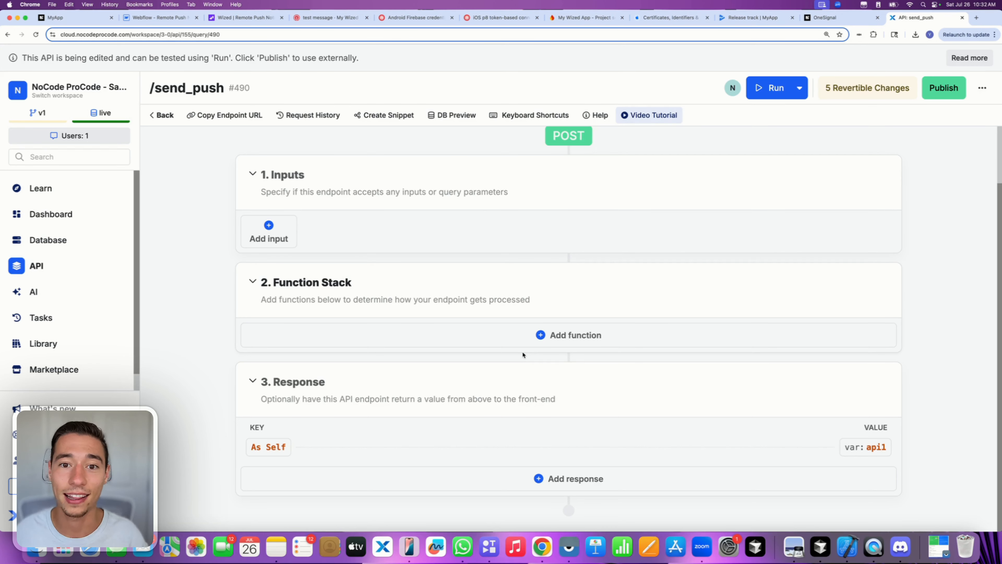
left_click(561, 342)
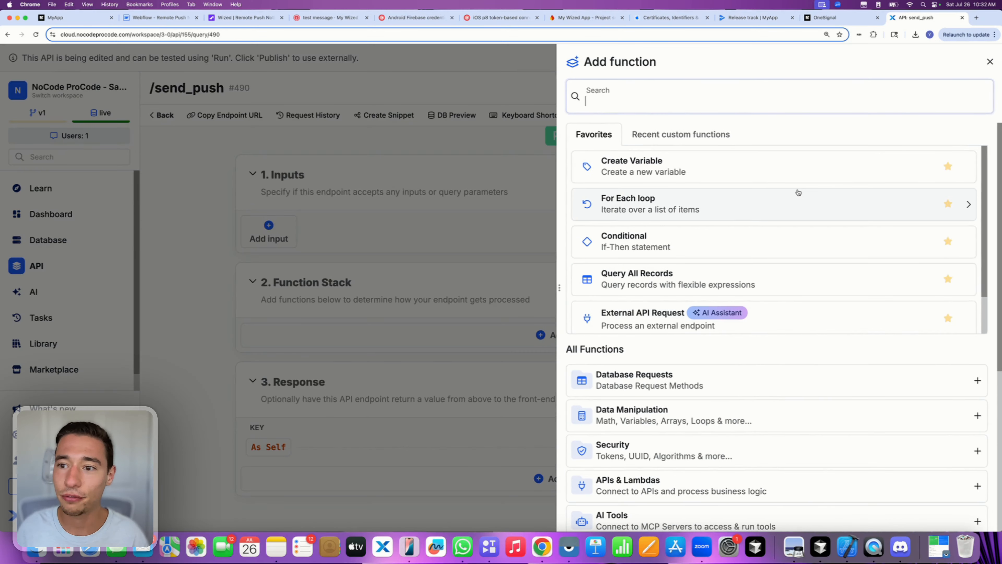
scroll(673, 308, "down", 1)
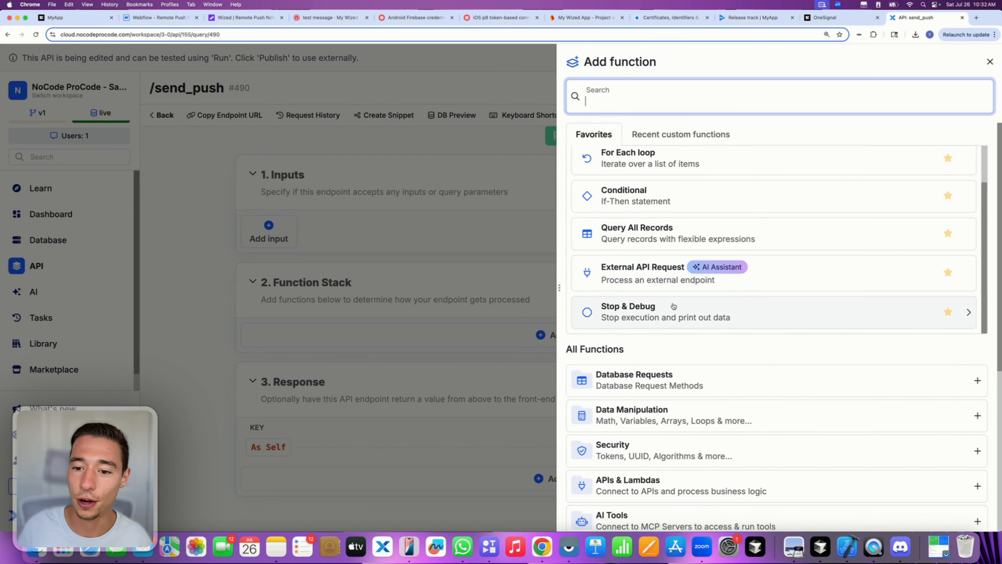
left_click(648, 275)
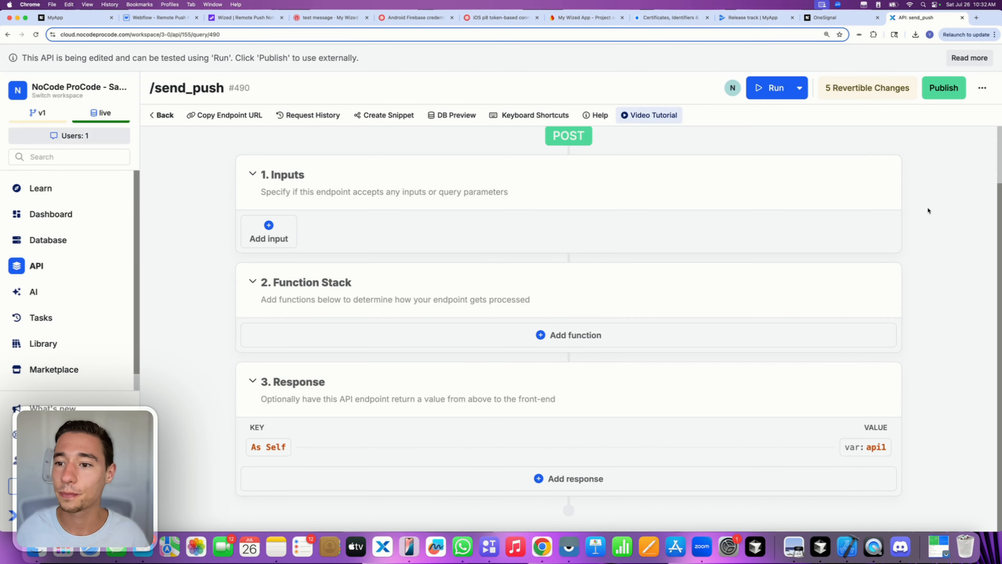
left_click(957, 188)
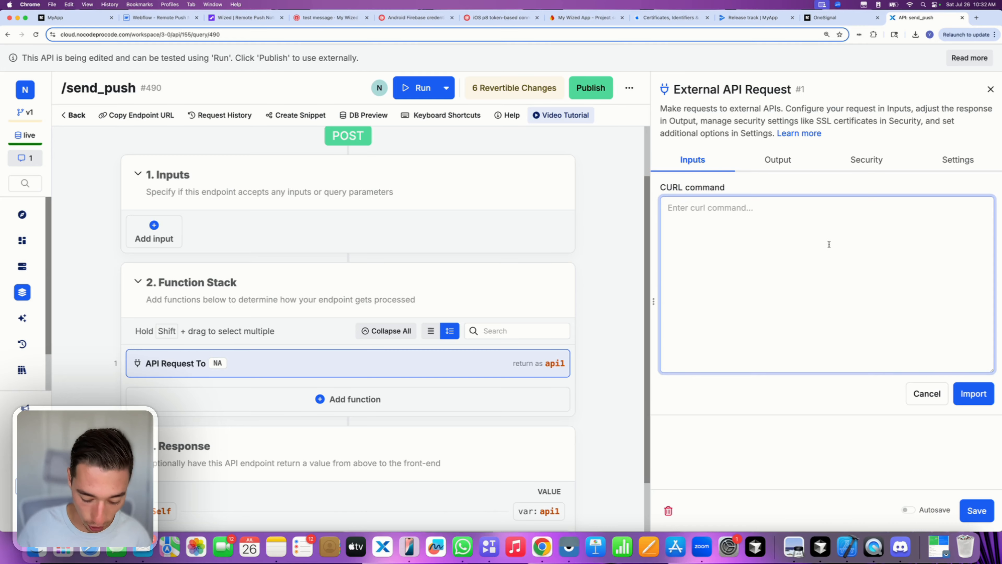
key("super+v")
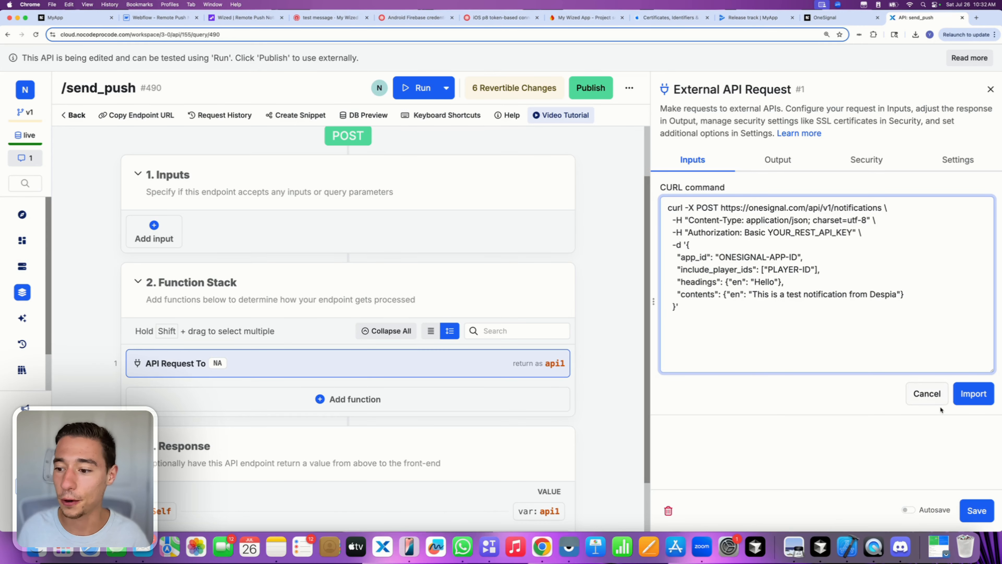
left_click(973, 393)
- Delete the placeholder value from the request's app_id parameter
scroll(860, 347, "down", 3)
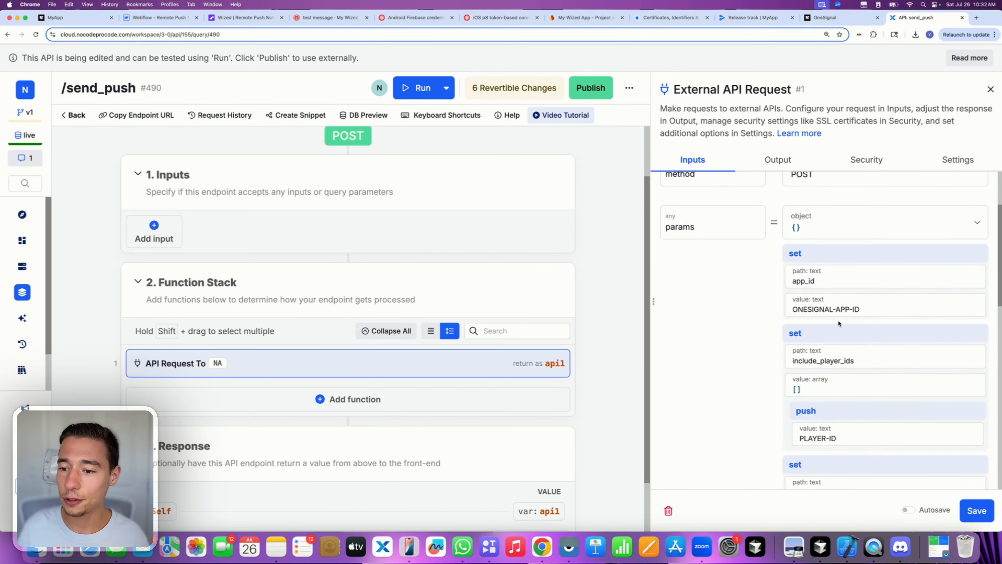
left_click(810, 310)
scroll(831, 361, "down", 5)
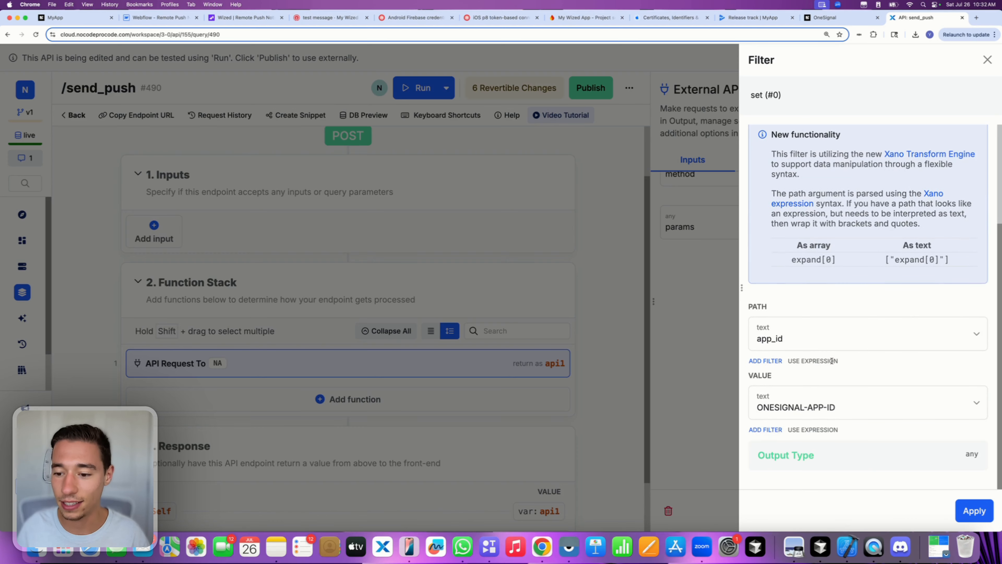
left_click(797, 408)
key("super+a")
key("BackSpace")
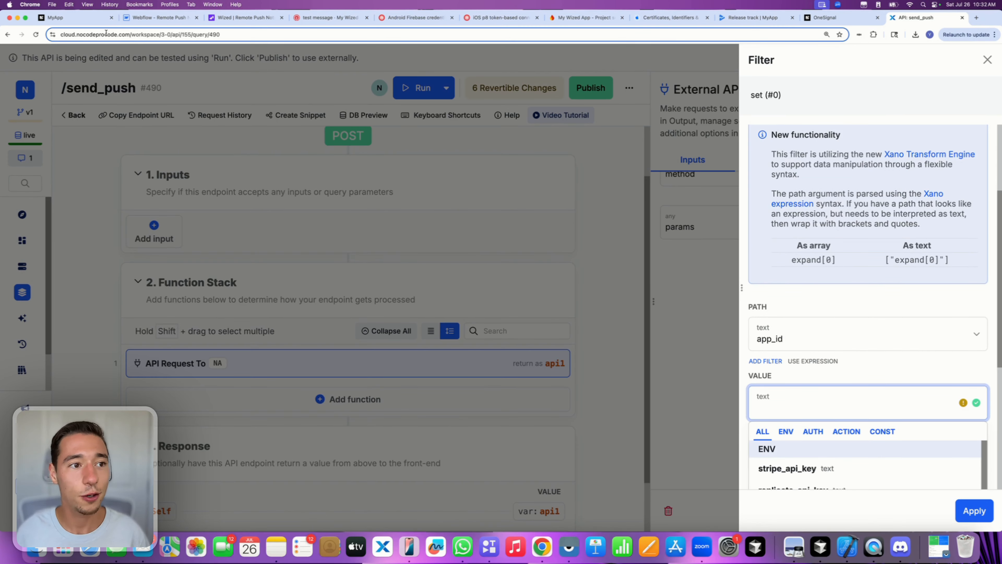
left_click(59, 17)
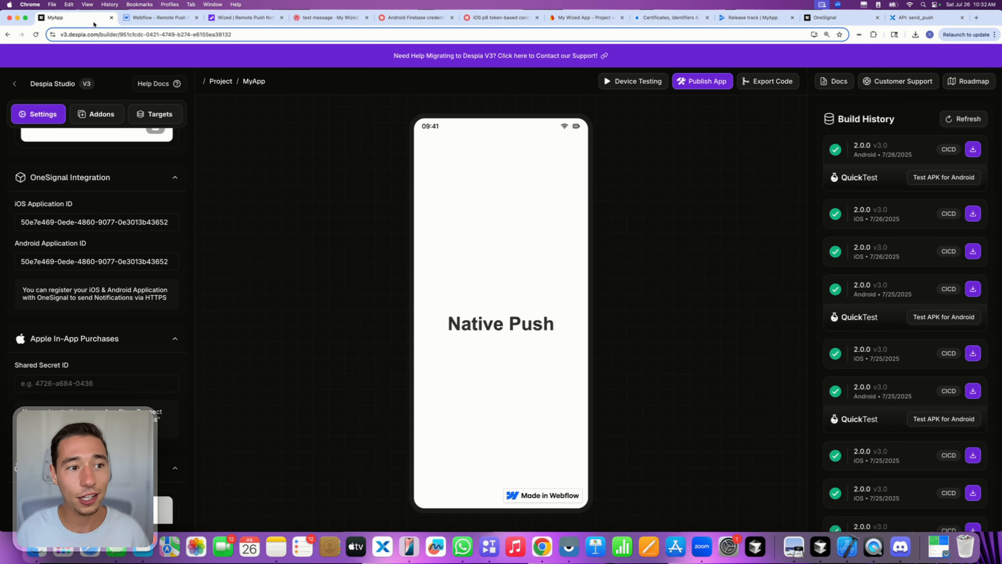
- Copy the OneSignal iOS Application ID from Despia Studio's MyApp settings
triple_click(165, 222)
key("super+c")
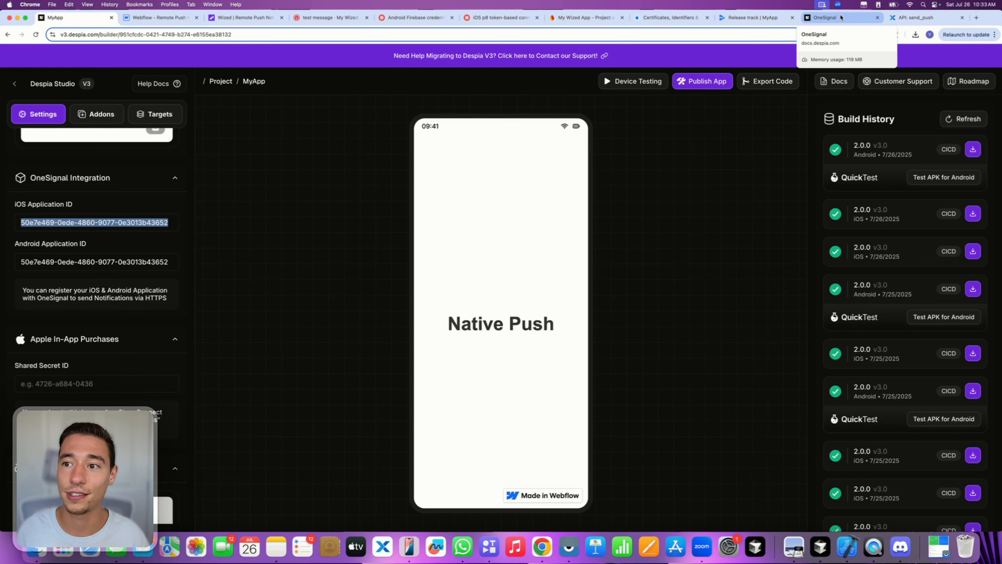
left_click(905, 19)
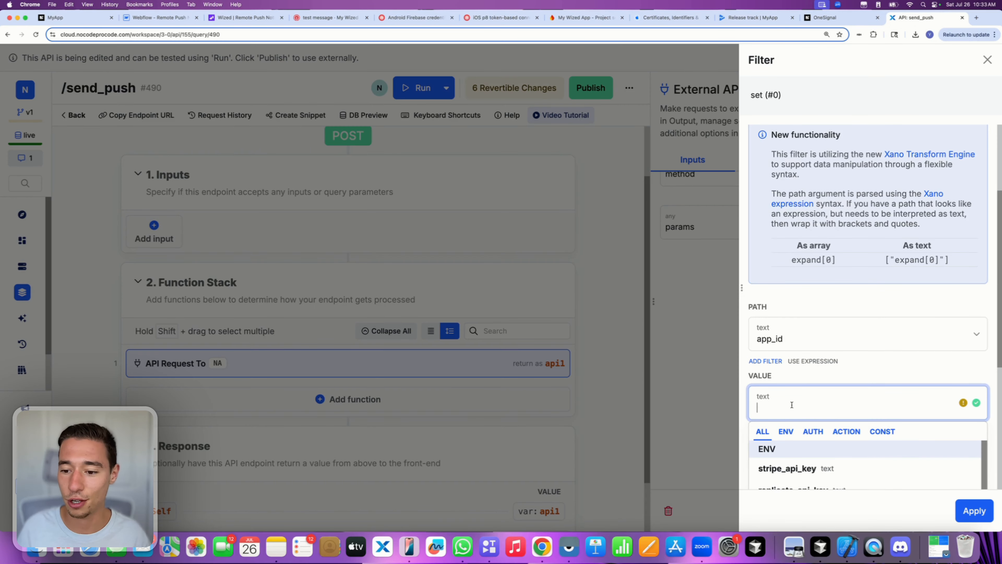
- Paste the OneSignal application ID as the app_id value and apply it
key("super+v")
left_click(866, 379)
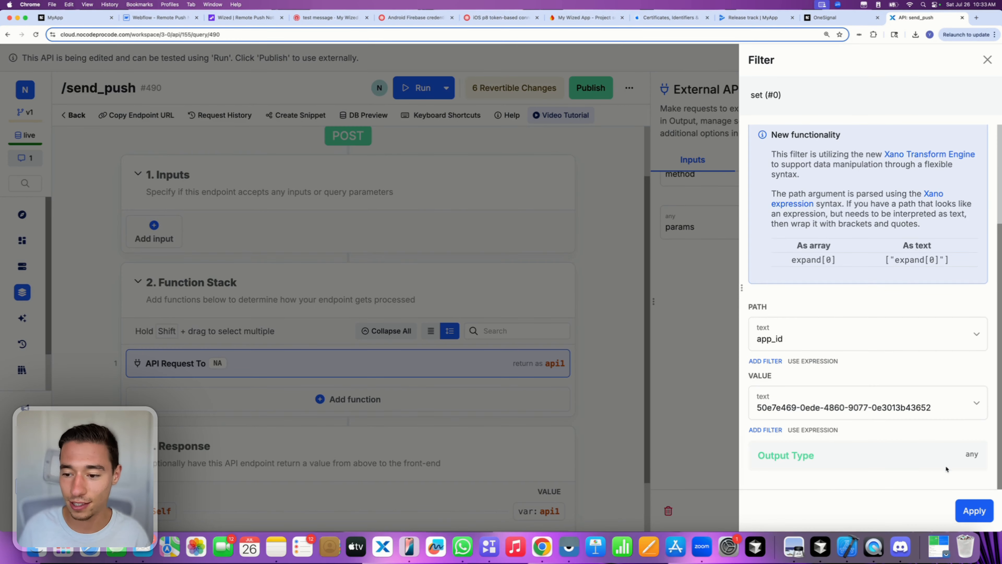
left_click(973, 511)
- Delete the PLAYER-ID placeholder from the include_player_ids value
scroll(856, 384, "down", 4)
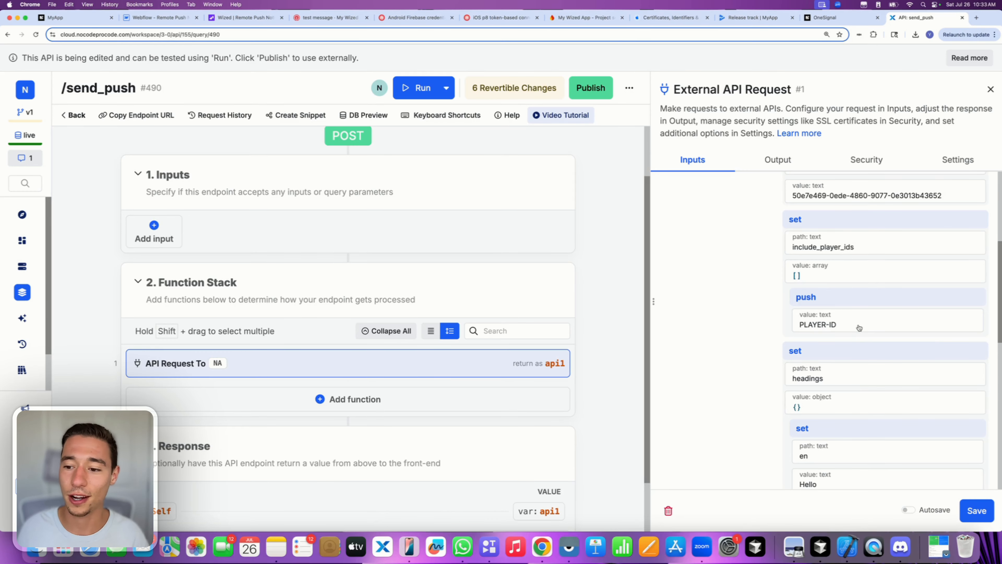
left_click(821, 321)
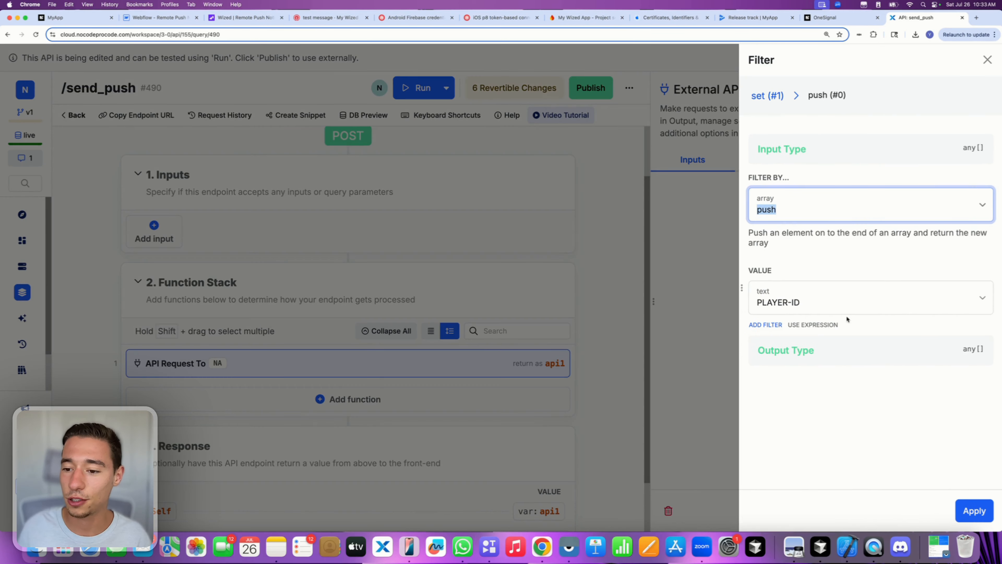
triple_click(823, 308)
key("BackSpace")
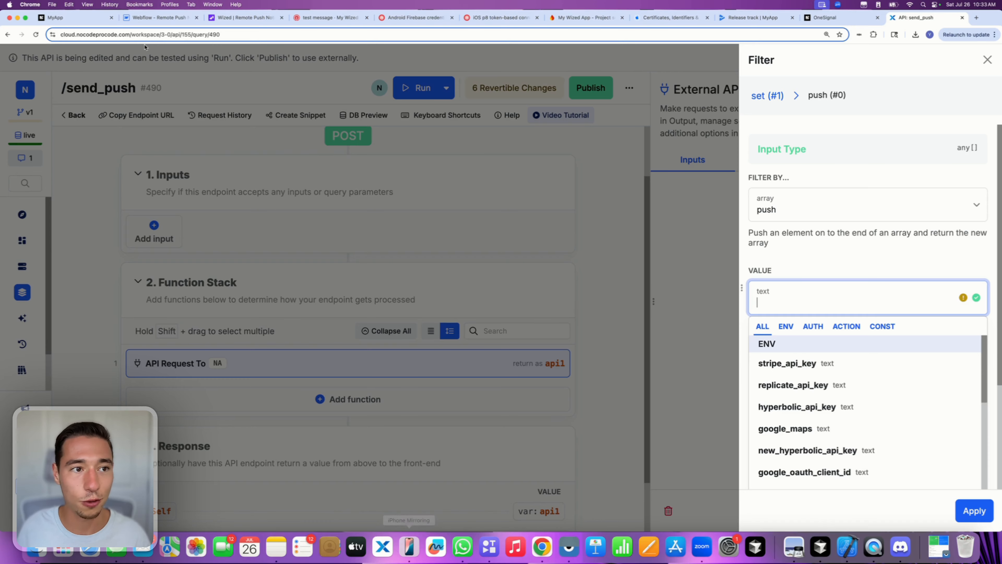
left_click(223, 20)
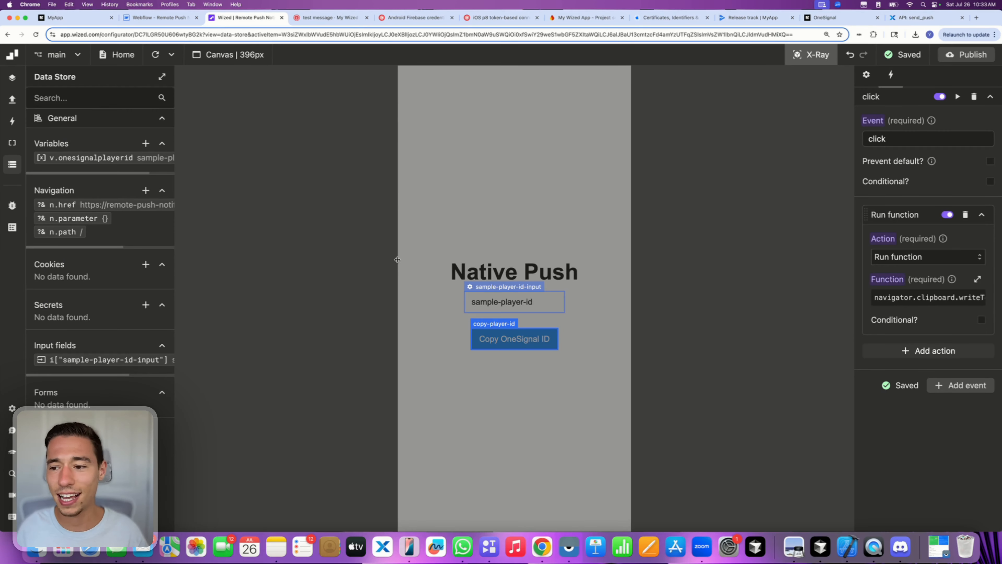
- Add a Perform request action to the Set OneSignal Player ID (Native) event
left_click(12, 99)
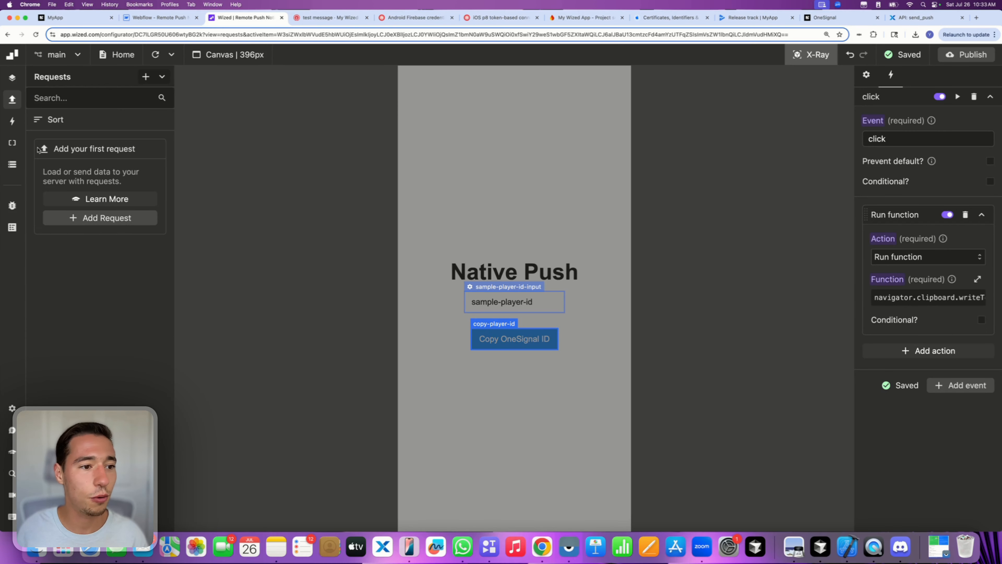
left_click(12, 121)
left_click(40, 151)
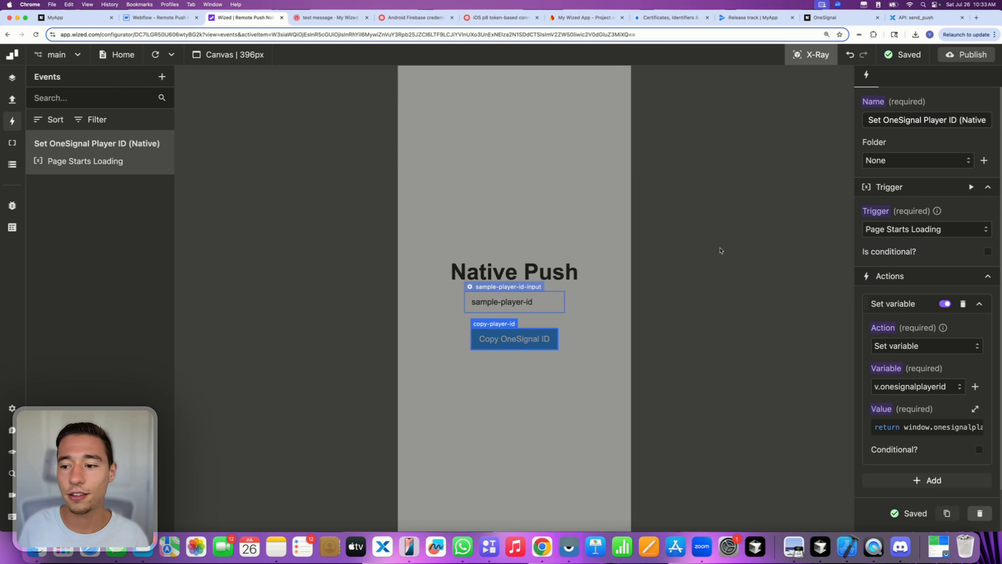
scroll(917, 399, "down", 2)
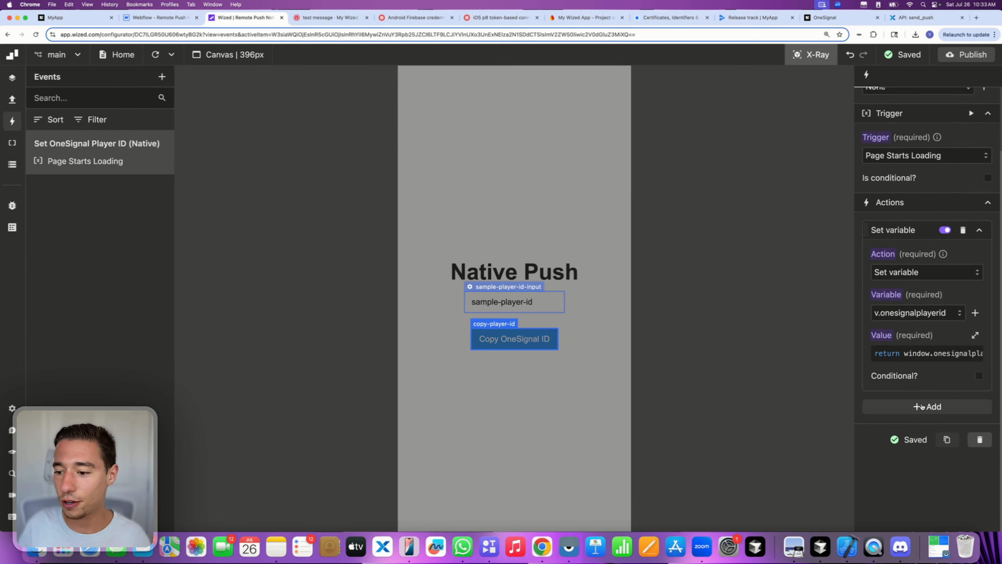
left_click(920, 406)
scroll(919, 411, "down", 2)
left_click(897, 373)
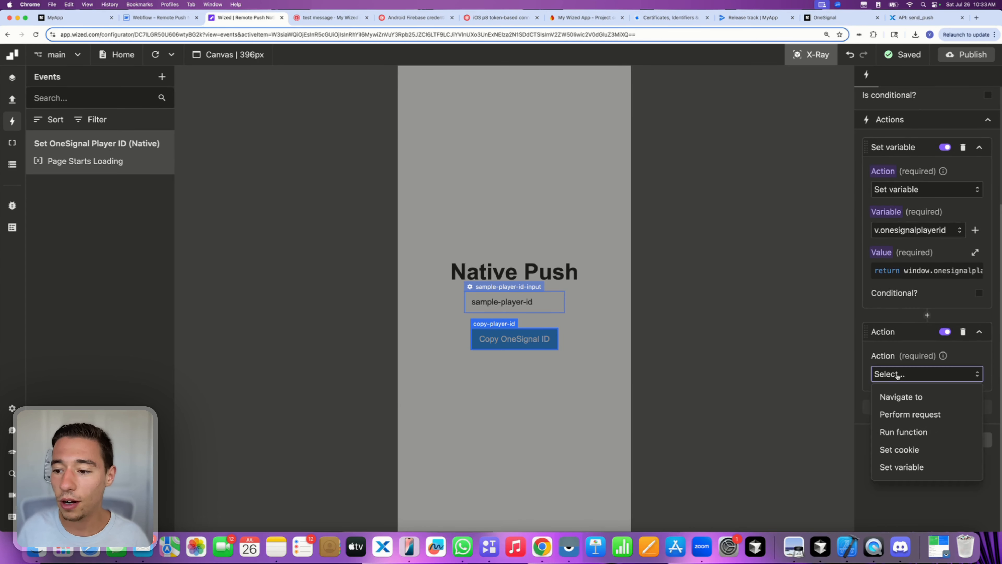
left_click(907, 416)
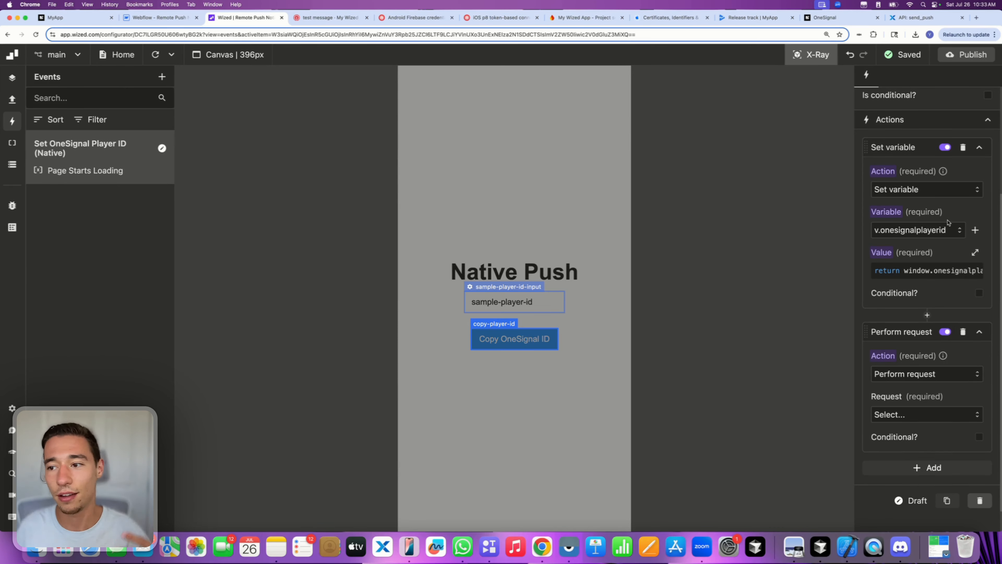
scroll(949, 223, "up", 5)
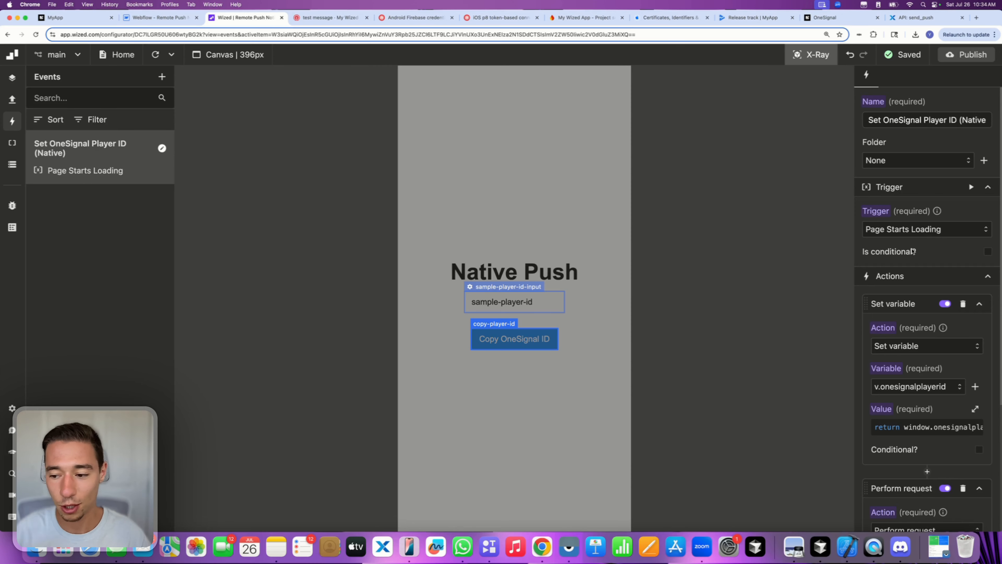
scroll(918, 390, "down", 5)
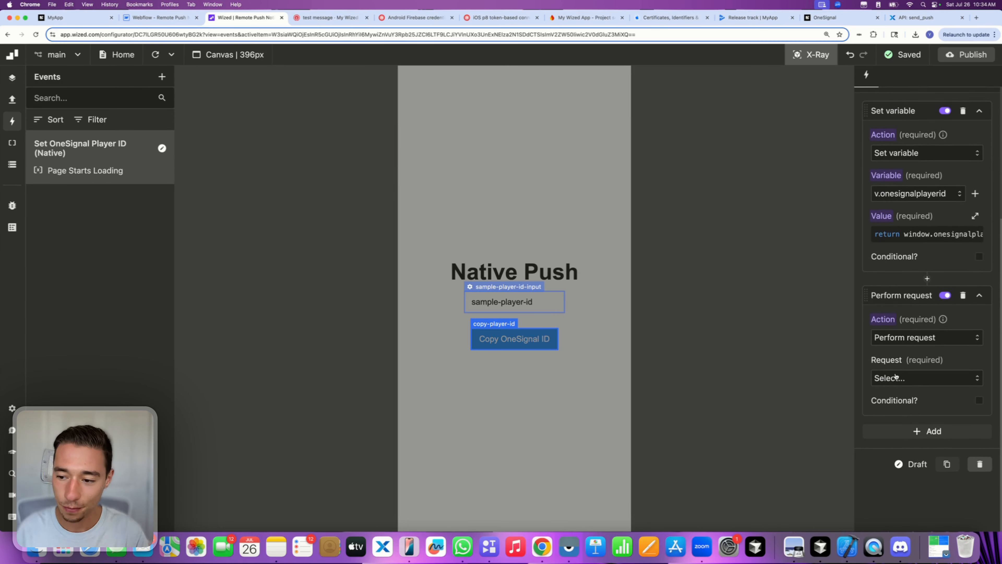
scroll(896, 376, "up", 5)
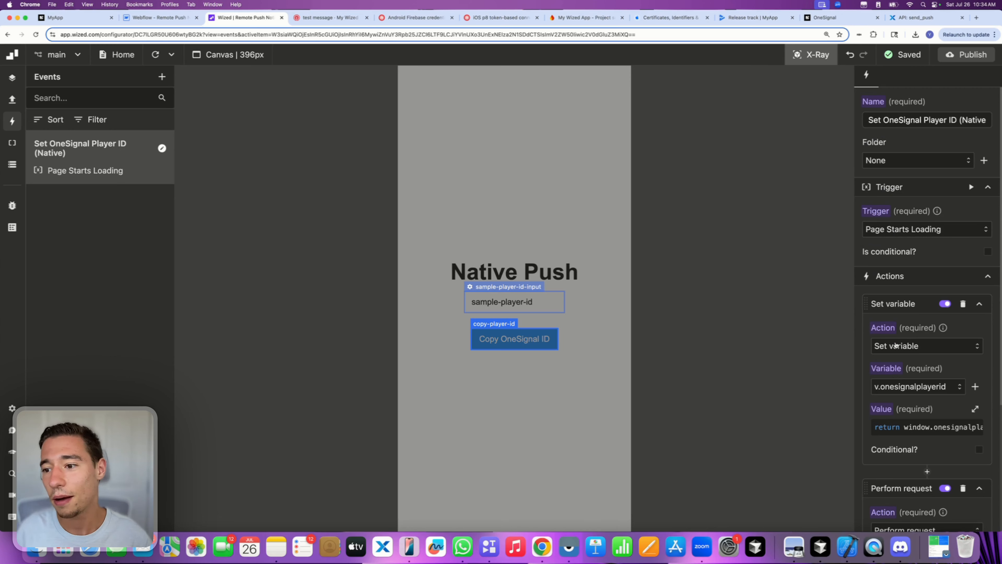
left_click(905, 234)
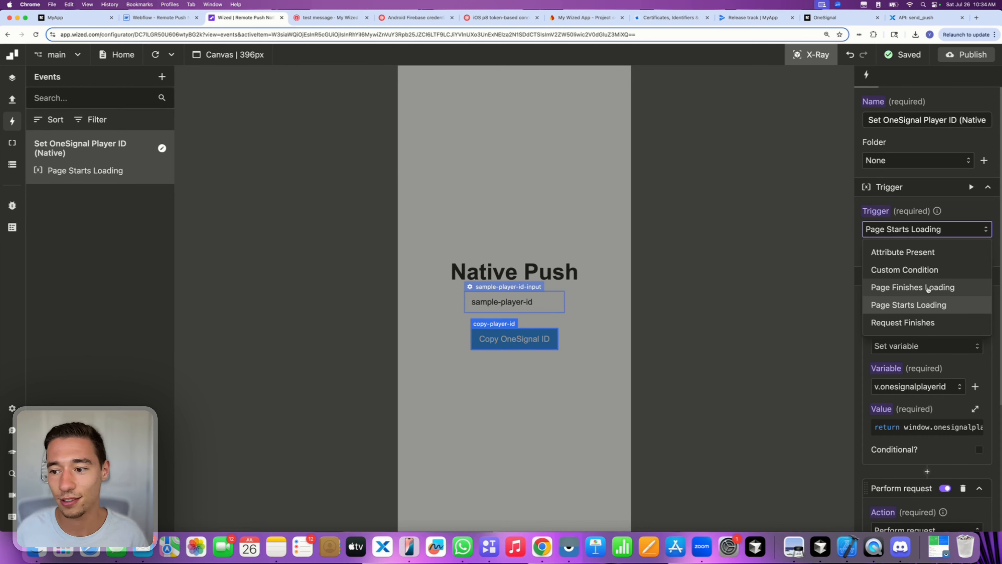
- Set the event to run on page load and delete its Perform request action
left_click(928, 290)
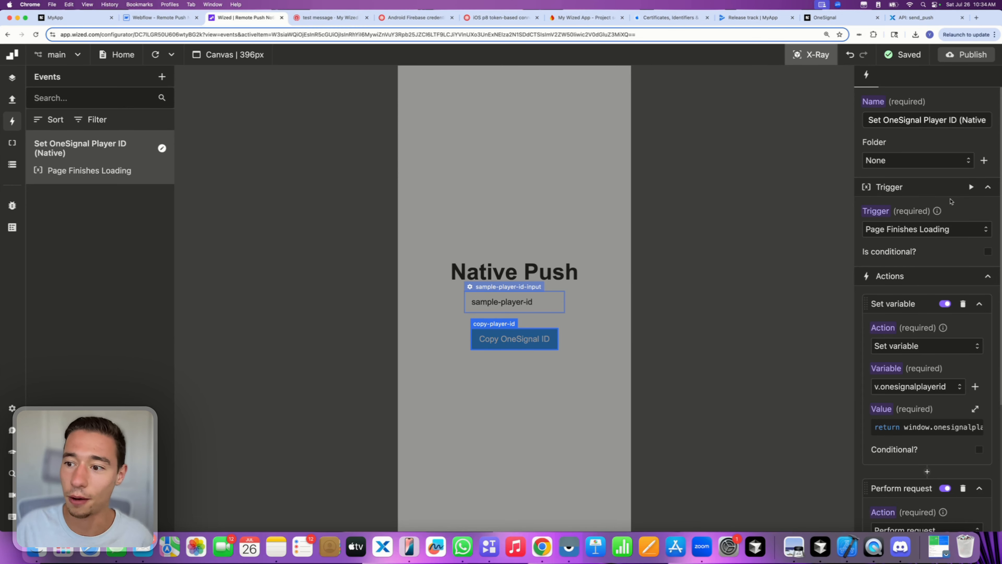
scroll(951, 201, "down", 5)
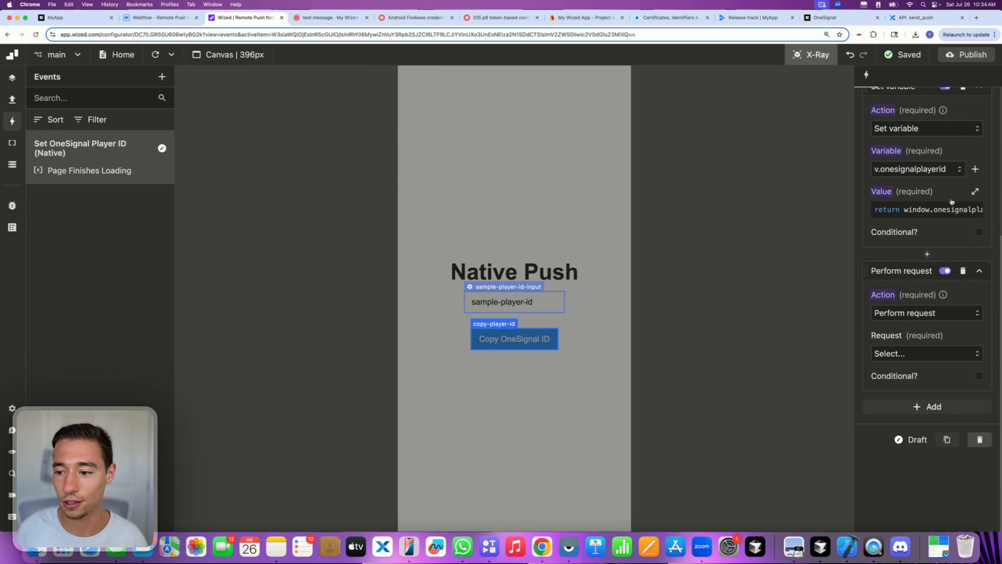
left_click(895, 354)
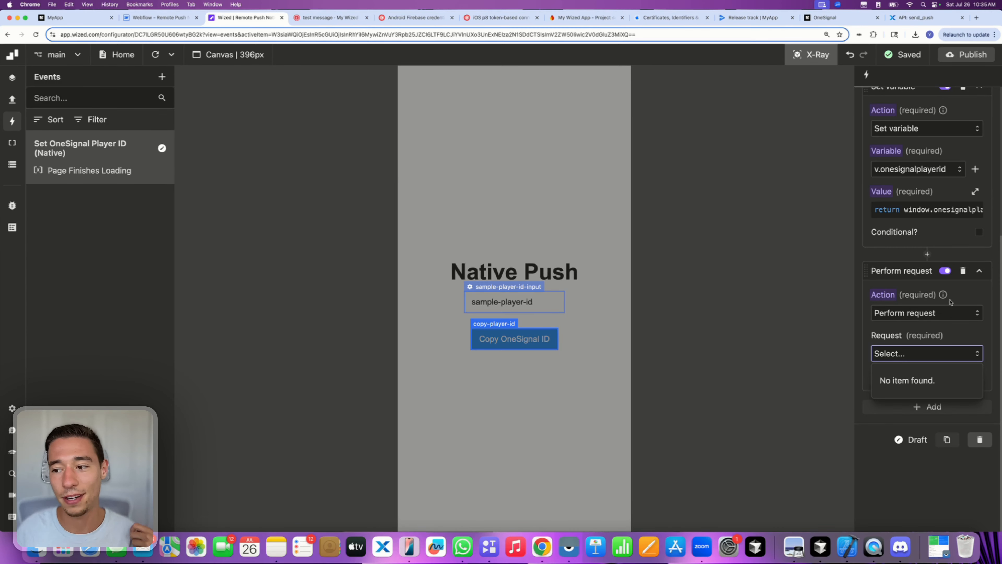
left_click(963, 271)
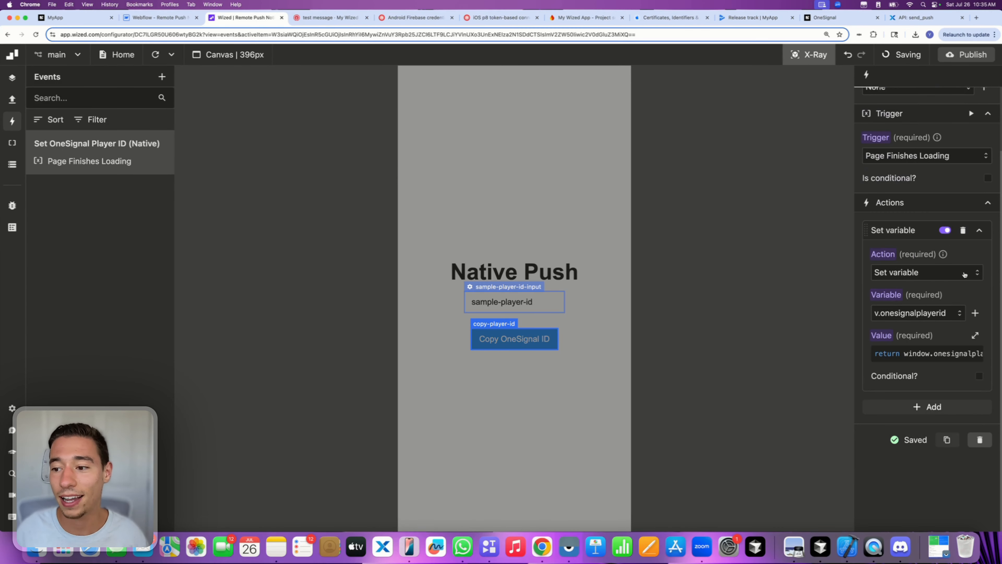
- Set the include_player_ids push value to the iPhone's copied OneSignal ID
left_click(900, 19)
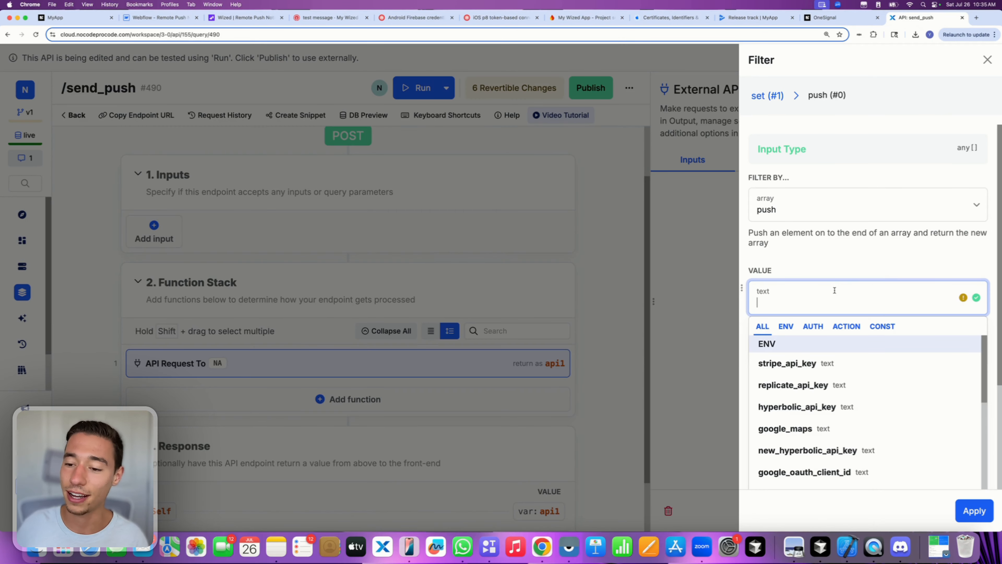
left_click(409, 546)
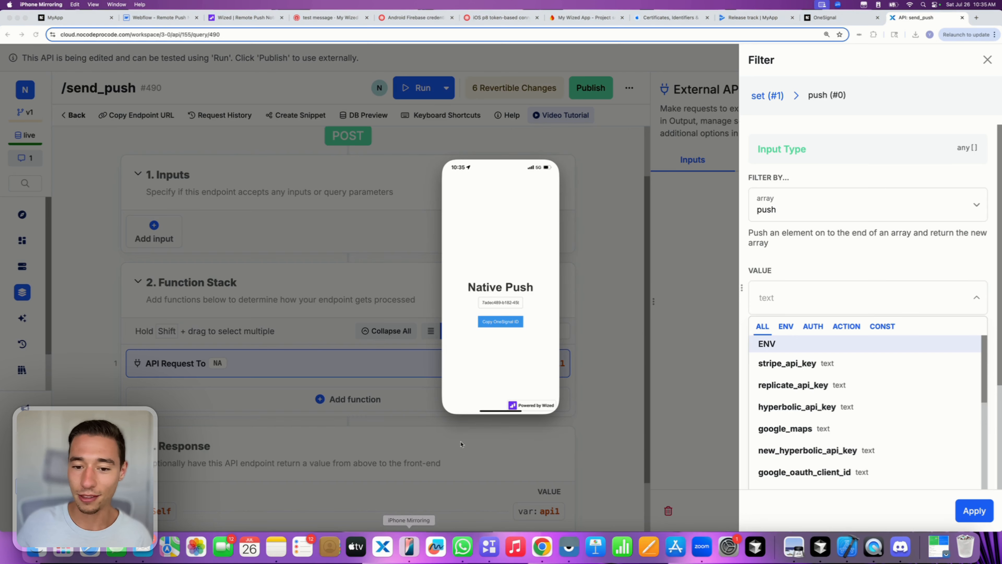
left_click(499, 323)
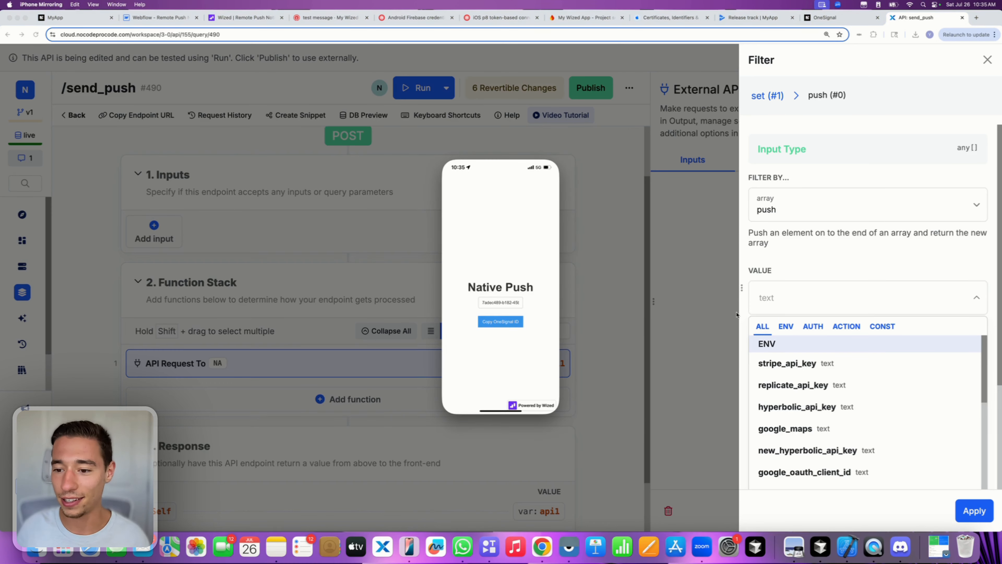
left_click(794, 307)
type("7adec489-b182-45b6-b42b-628b0408b00c")
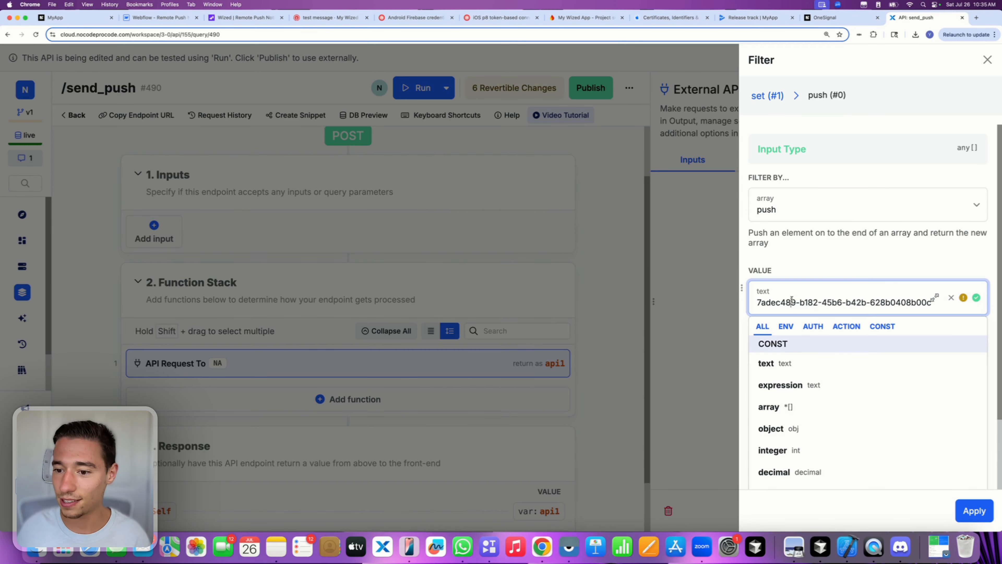
left_click(973, 519)
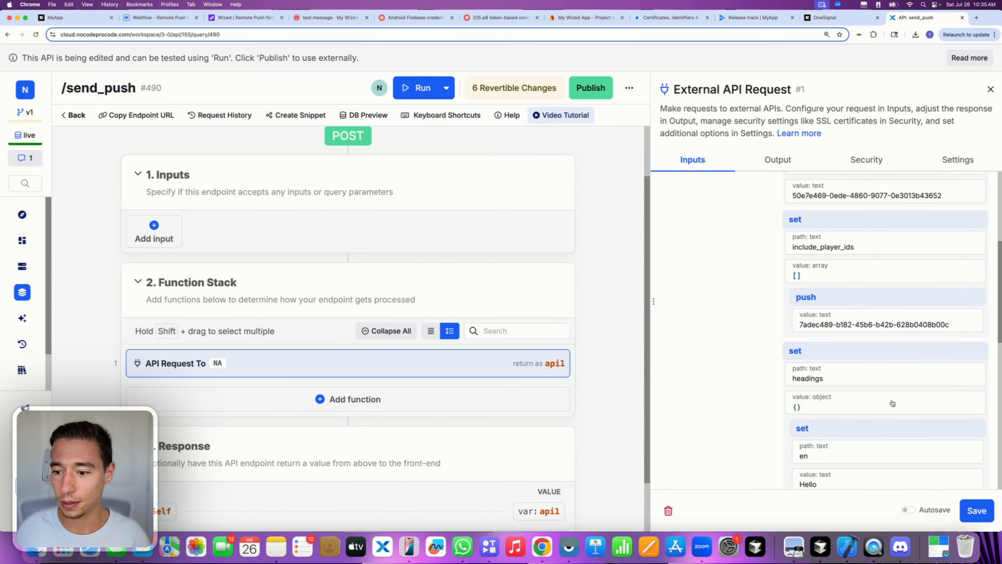
- Remove the YOUR_REST_API_KEY placeholder from the Authorization: Basic header
scroll(879, 389, "down", 5)
scroll(878, 389, "down", 4)
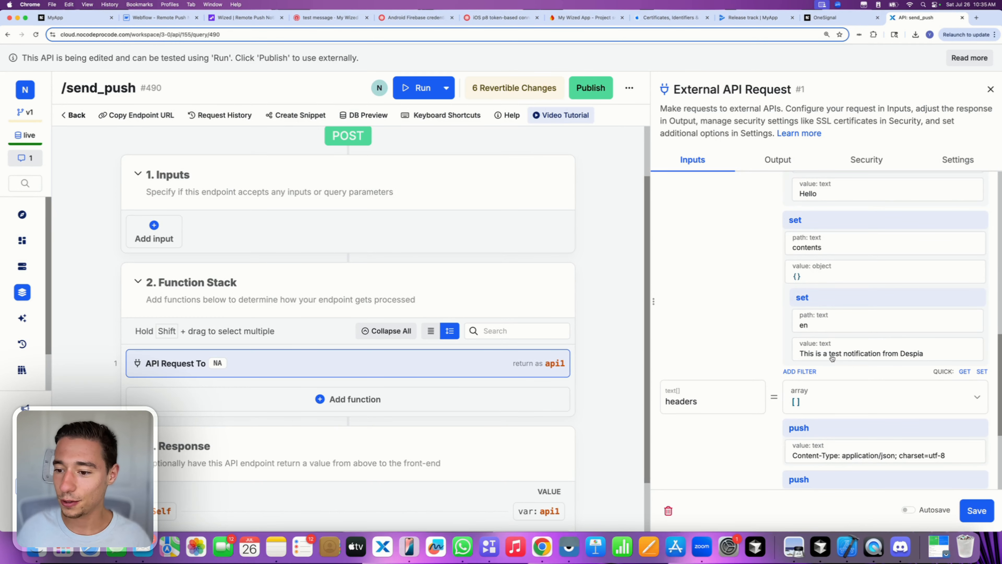
scroll(868, 357, "down", 1)
left_click(880, 328)
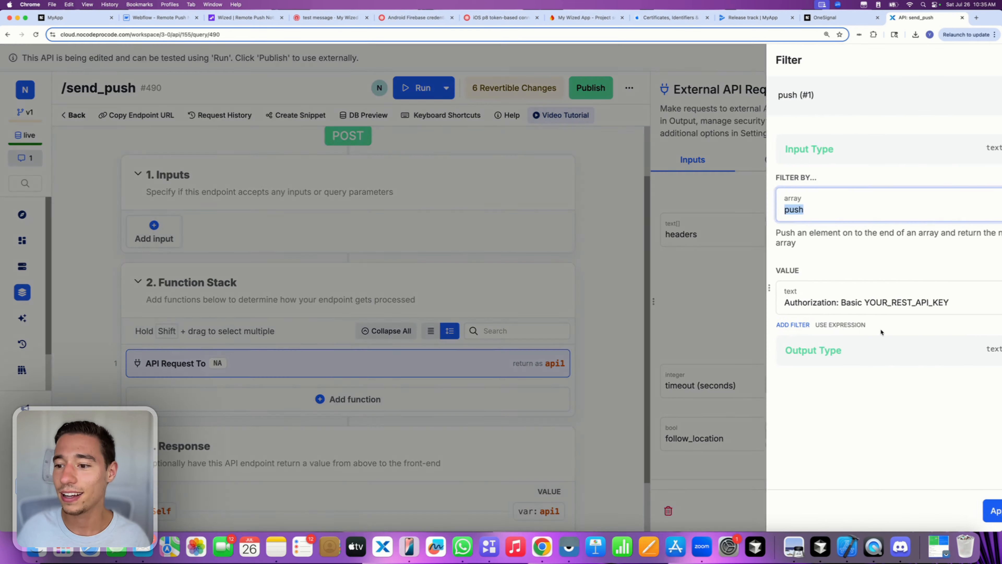
double_click(839, 302)
key("BackSpace")
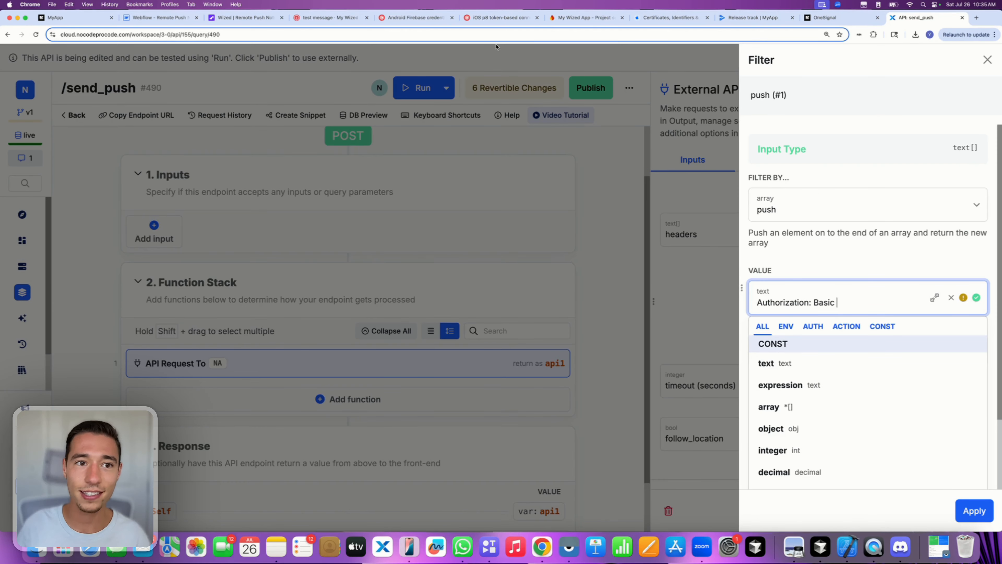
left_click(315, 17)
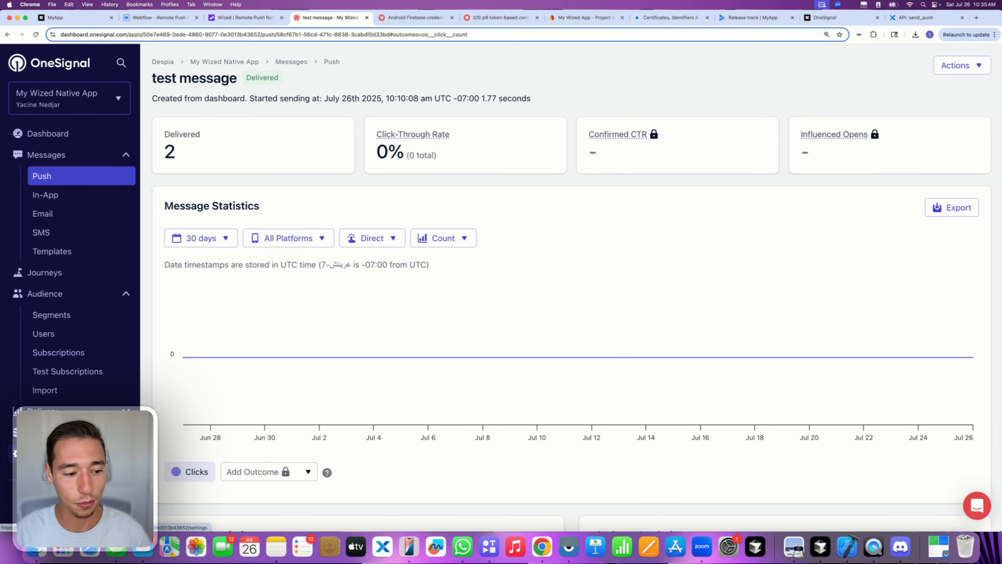
- Create a OneSignal API key named 'Xano - Wized' under Keys & IDs and copy it
left_click(43, 453)
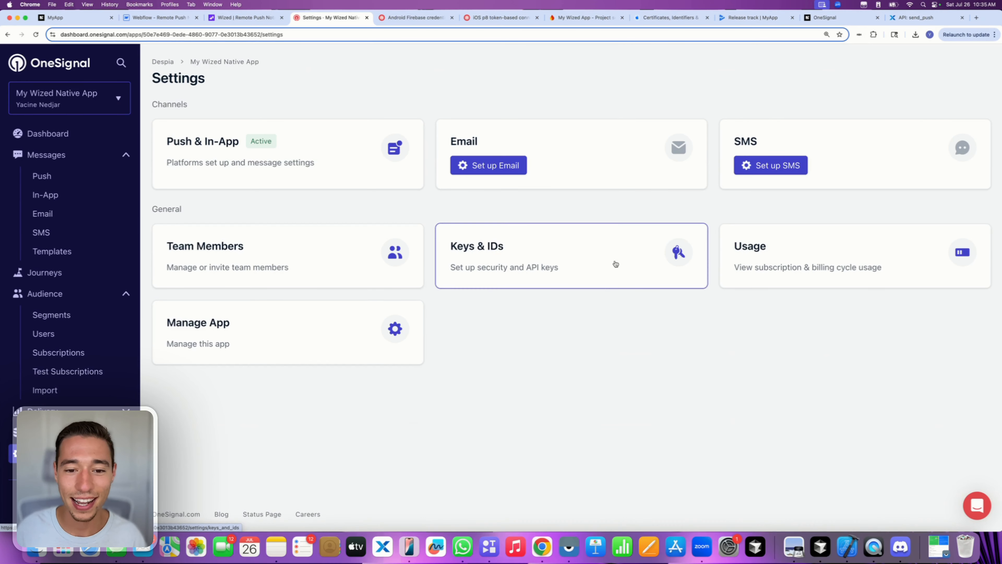
left_click(495, 269)
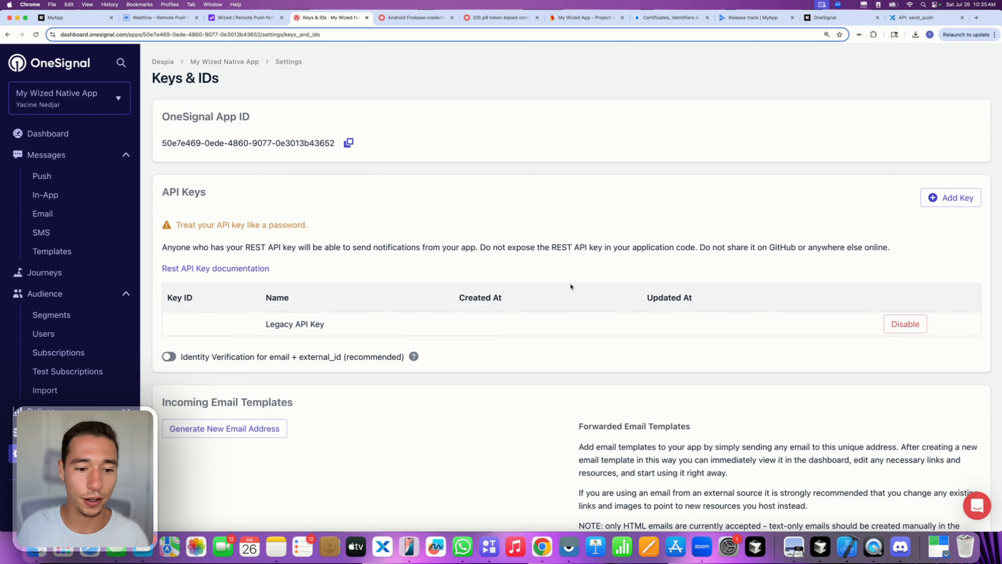
left_click(951, 197)
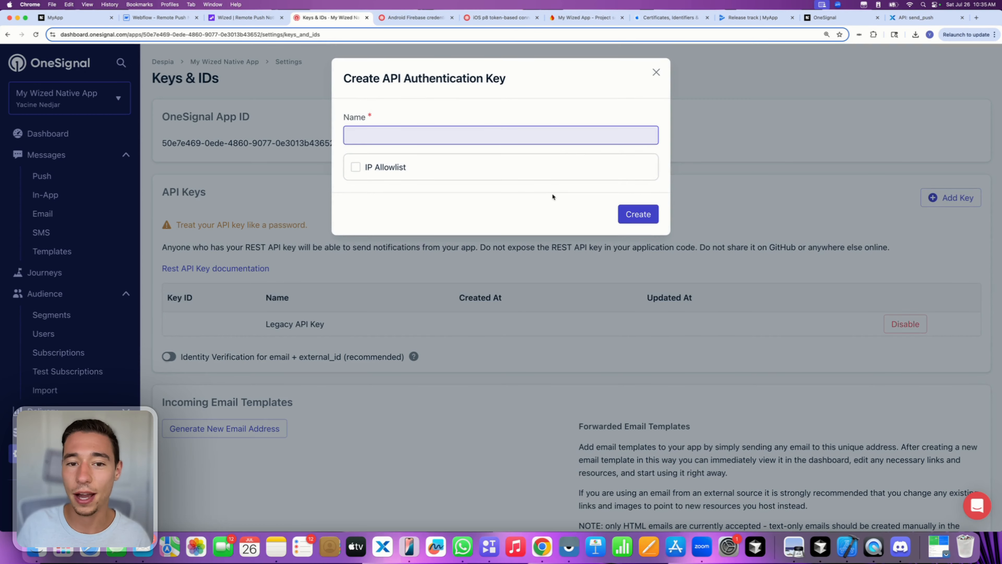
type("X")
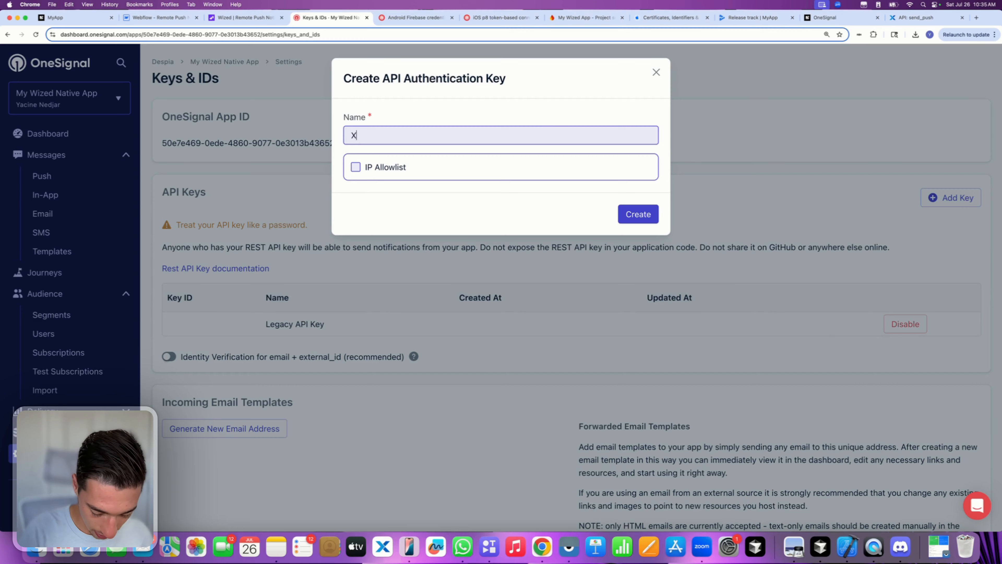
type("ano - Wized")
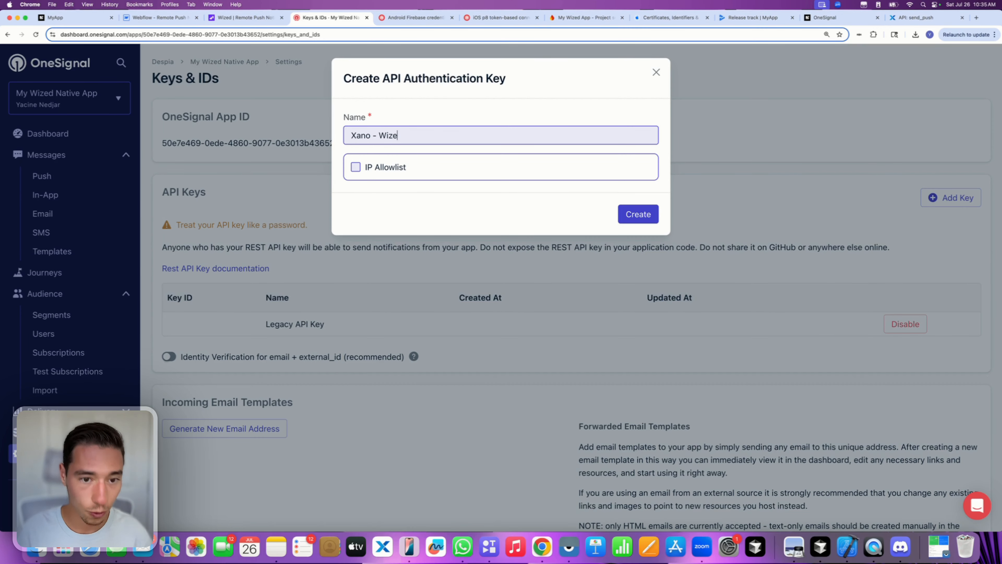
left_click(398, 194)
left_click(647, 215)
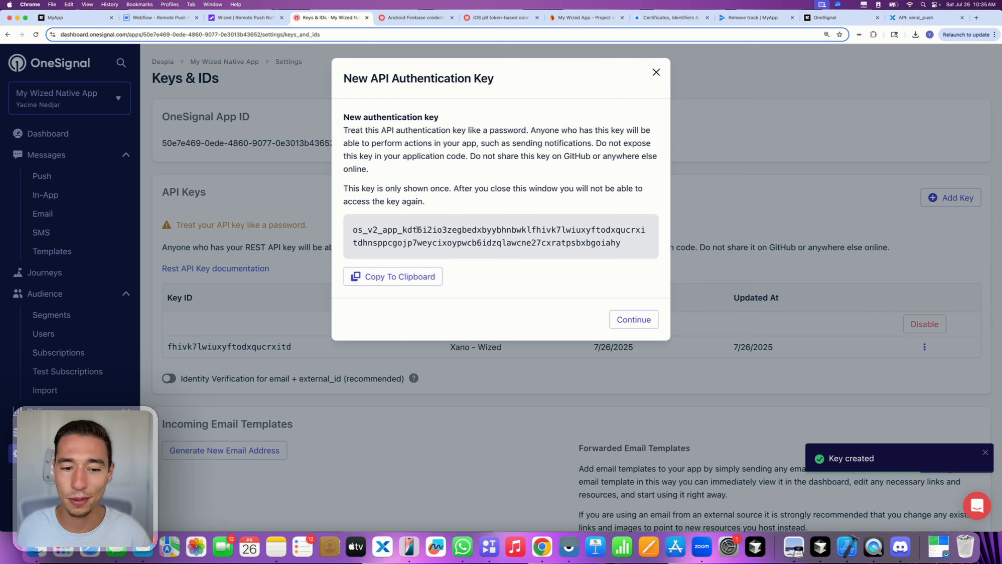
double_click(417, 231)
left_click(388, 276)
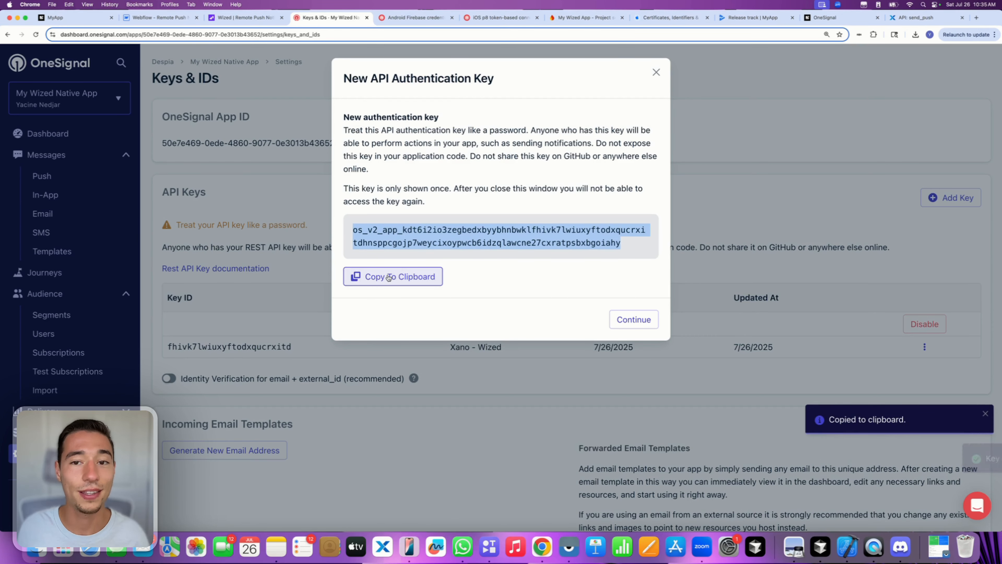
- Paste the new key after 'Authorization: Basic', save the request, and open the Run panel
left_click(919, 17)
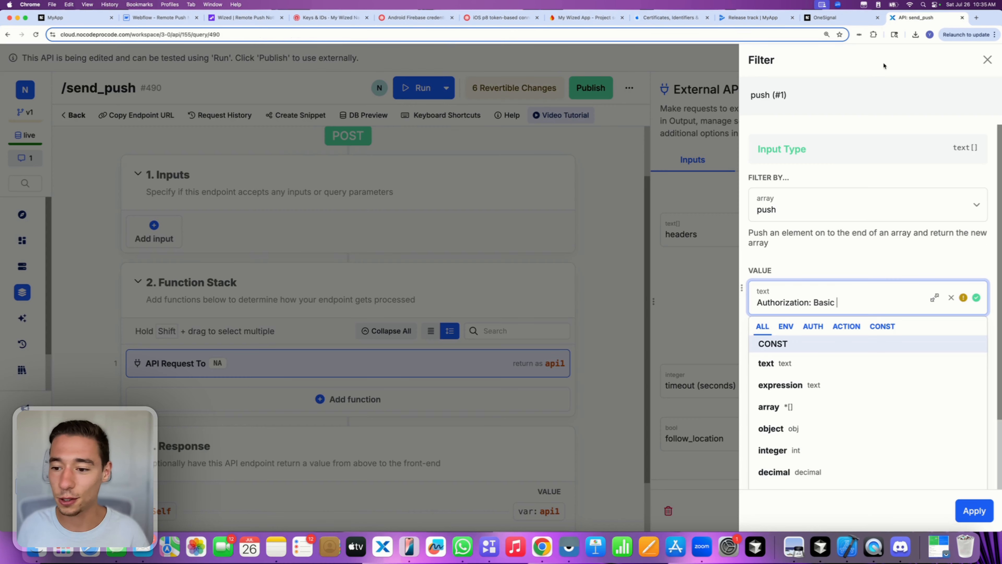
key("super+v")
left_click(901, 243)
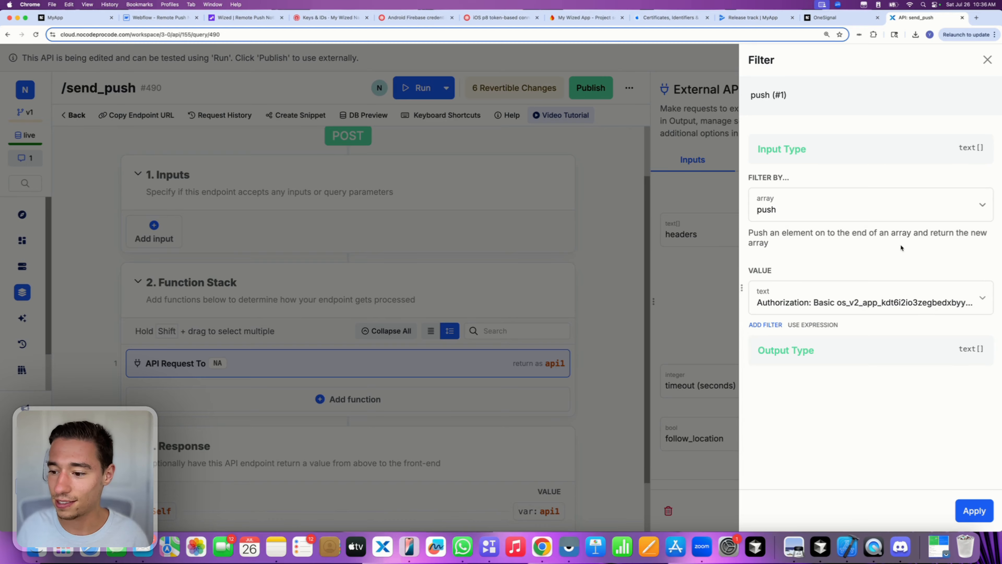
left_click(975, 510)
left_click(977, 515)
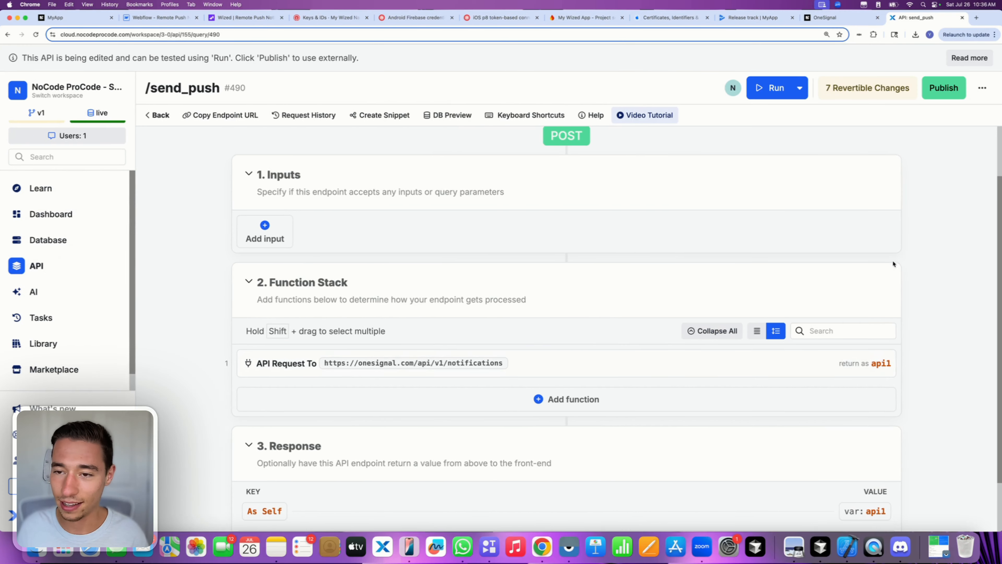
left_click(785, 92)
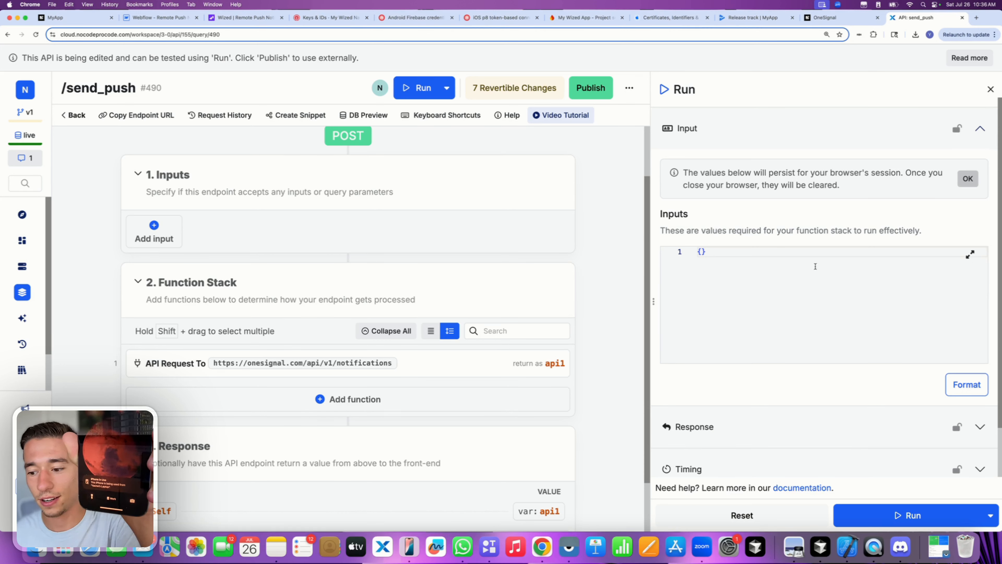
- Run /send_push 23 times, each run sending another OneSignal push notification to the phone
left_click(886, 518)
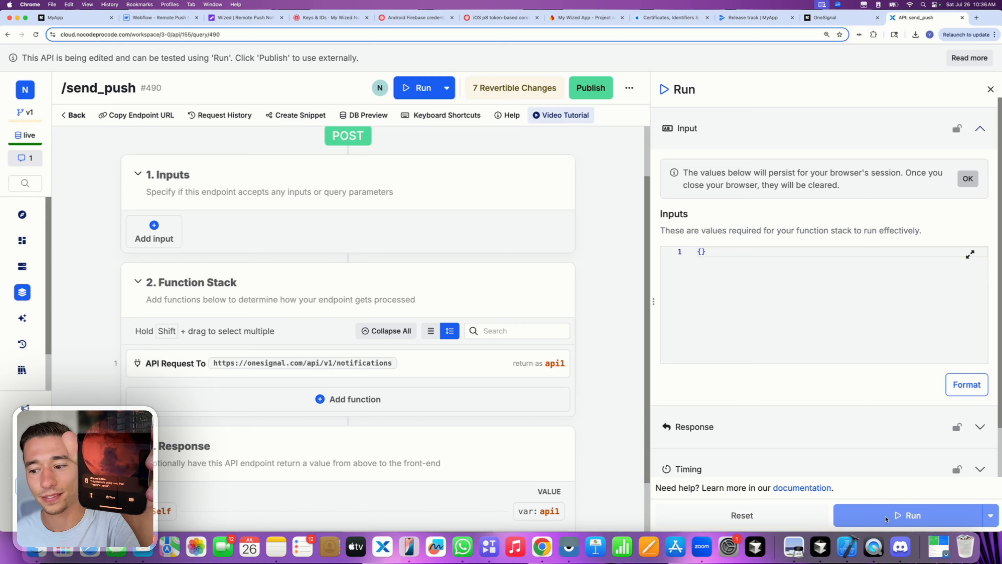
left_click(886, 518)
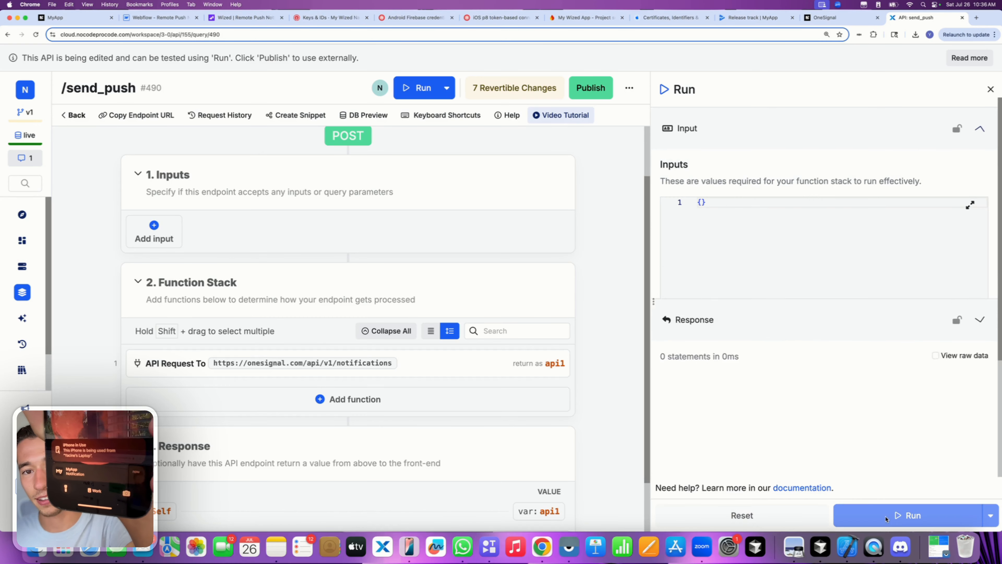
left_click(885, 518)
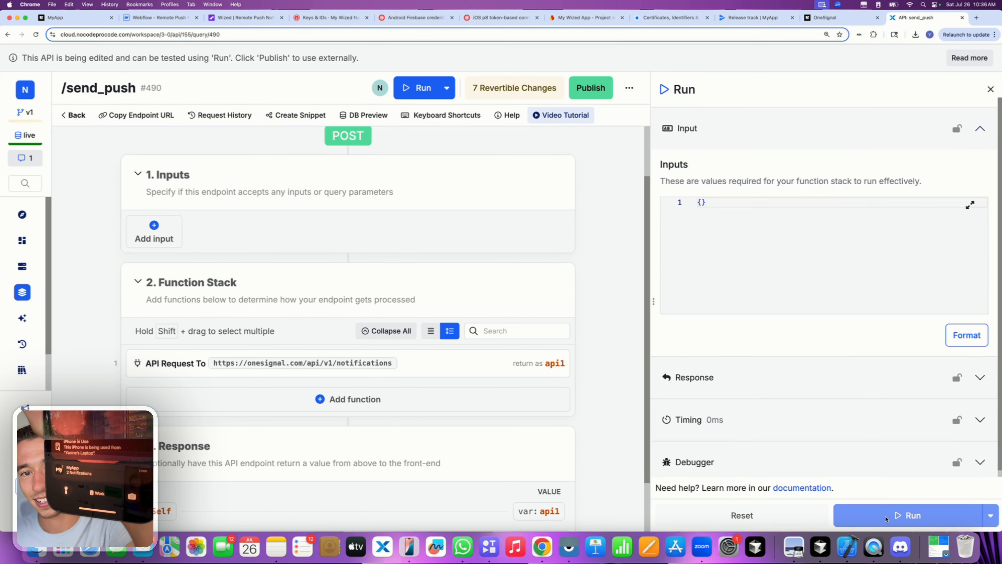
left_click(885, 518)
left_click(885, 518)
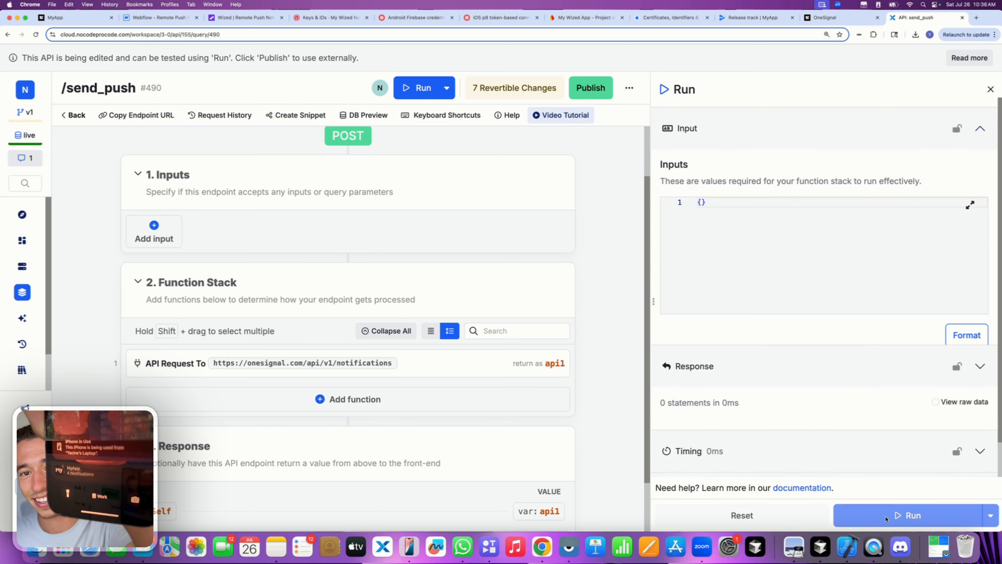
left_click(885, 517)
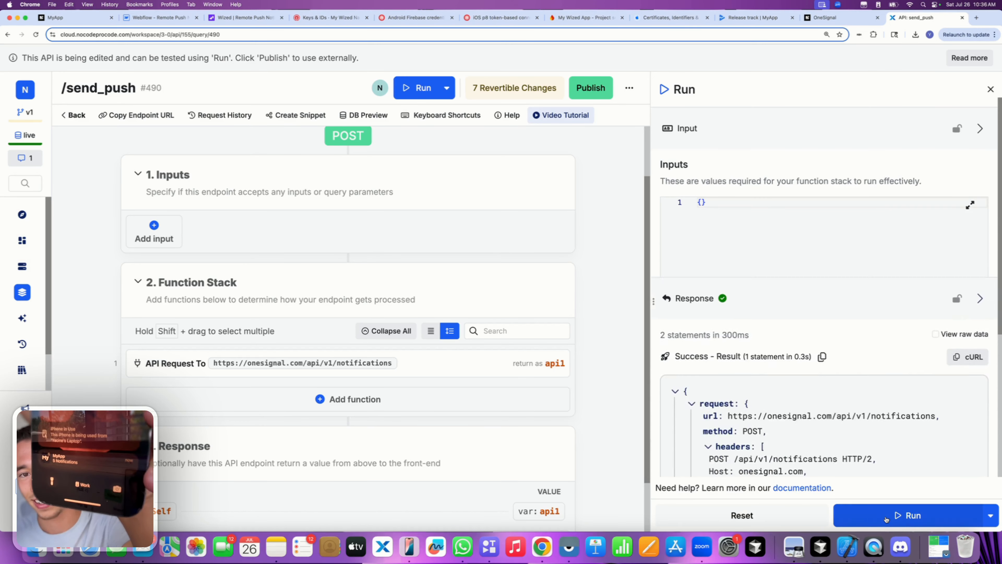
left_click(886, 518)
left_click(886, 518)
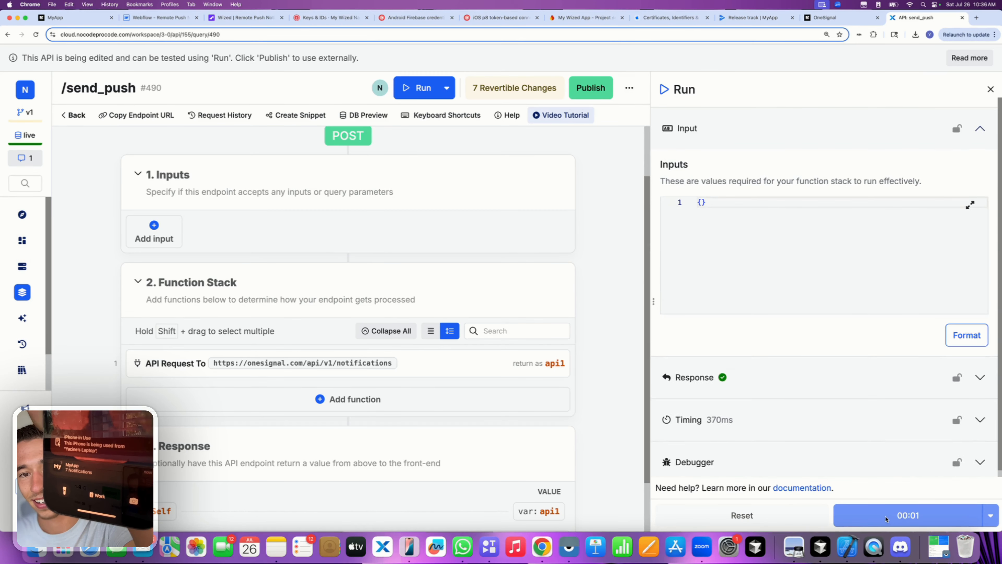
left_click(885, 518)
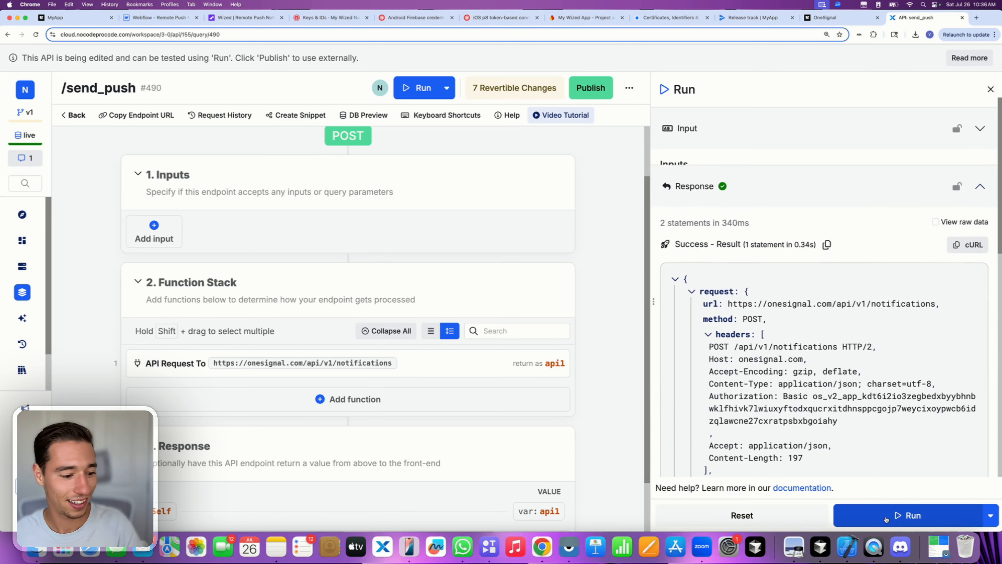
left_click(886, 518)
left_click(886, 518)
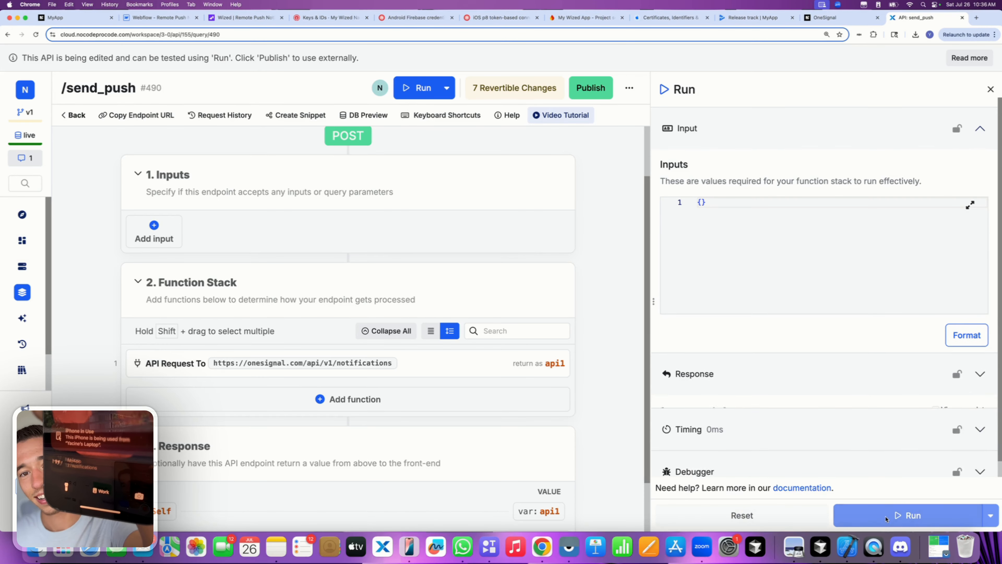
left_click(886, 518)
left_click(886, 518)
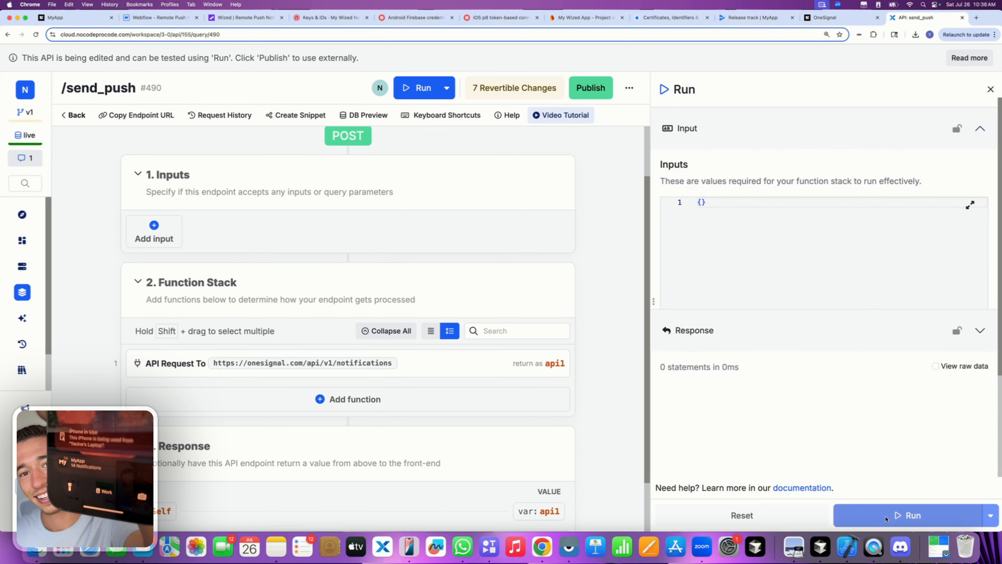
left_click(885, 518)
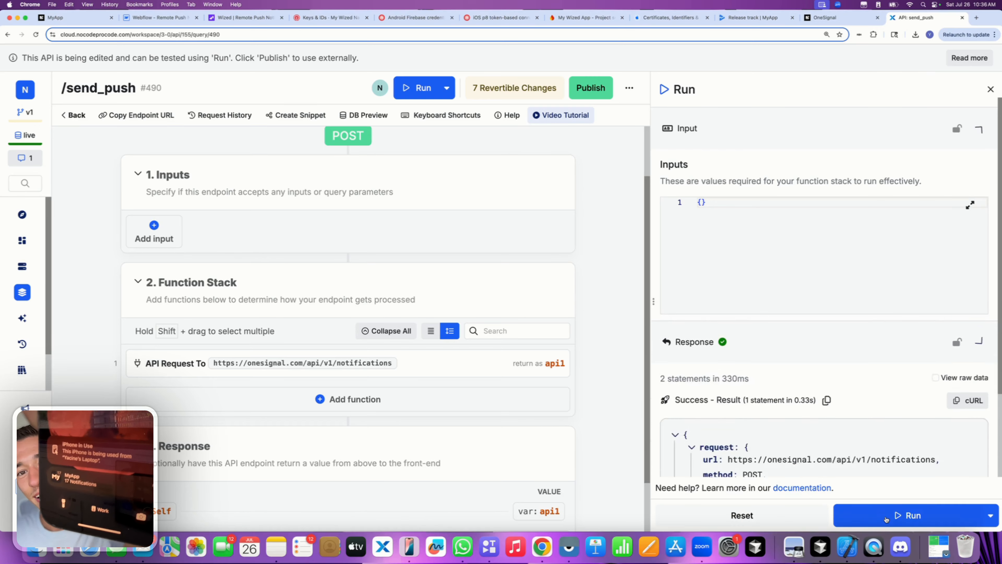
left_click(885, 519)
left_click(885, 519)
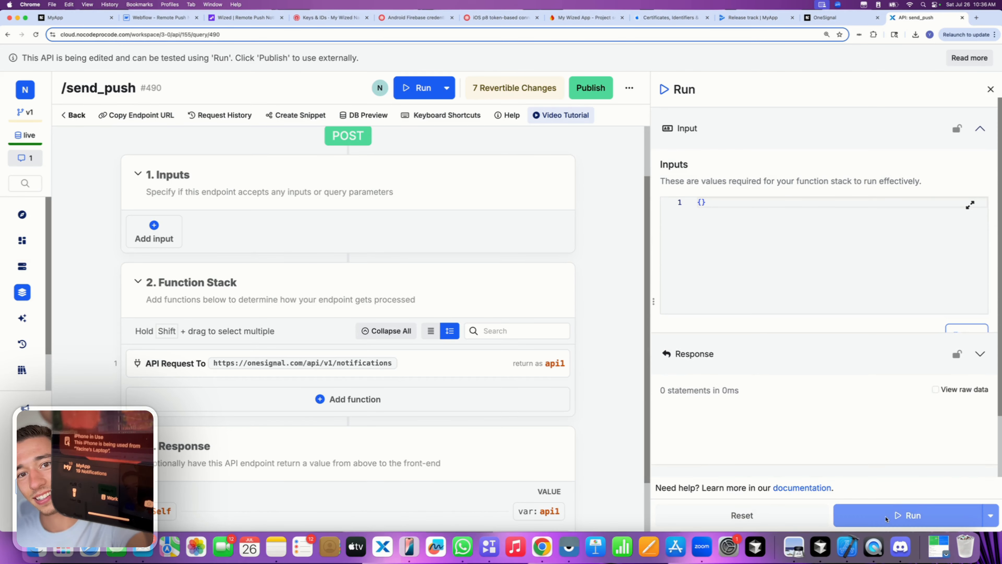
left_click(886, 518)
left_click(885, 518)
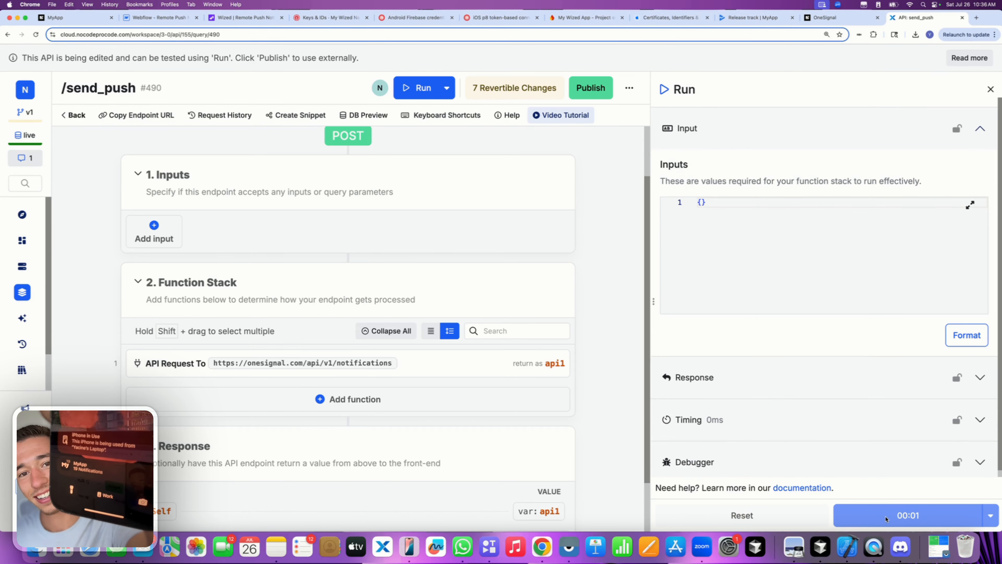
left_click(885, 518)
left_click(885, 519)
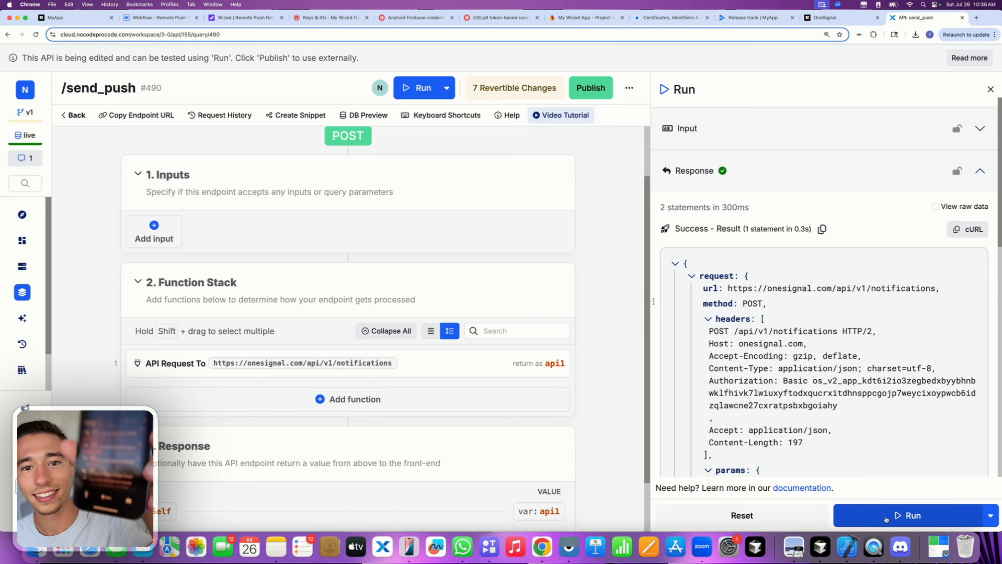
left_click(886, 519)
left_click(885, 519)
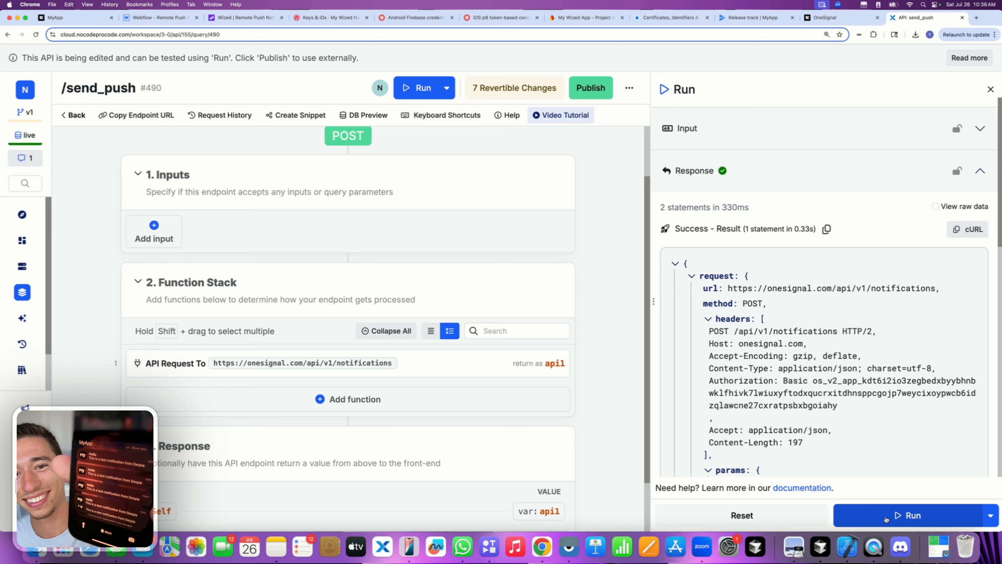
left_click(885, 519)
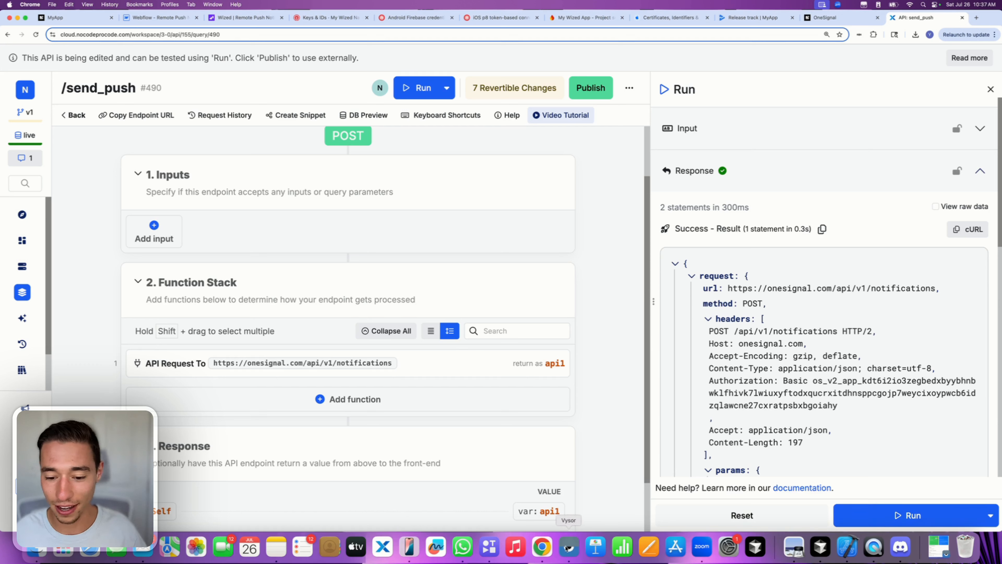
left_click(568, 548)
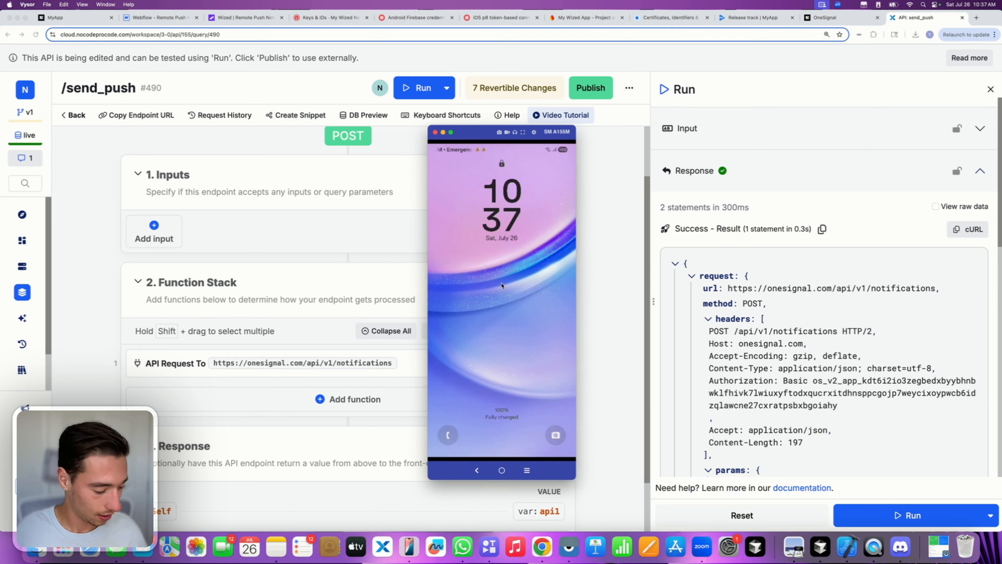
left_click_drag(500, 416, 502, 285)
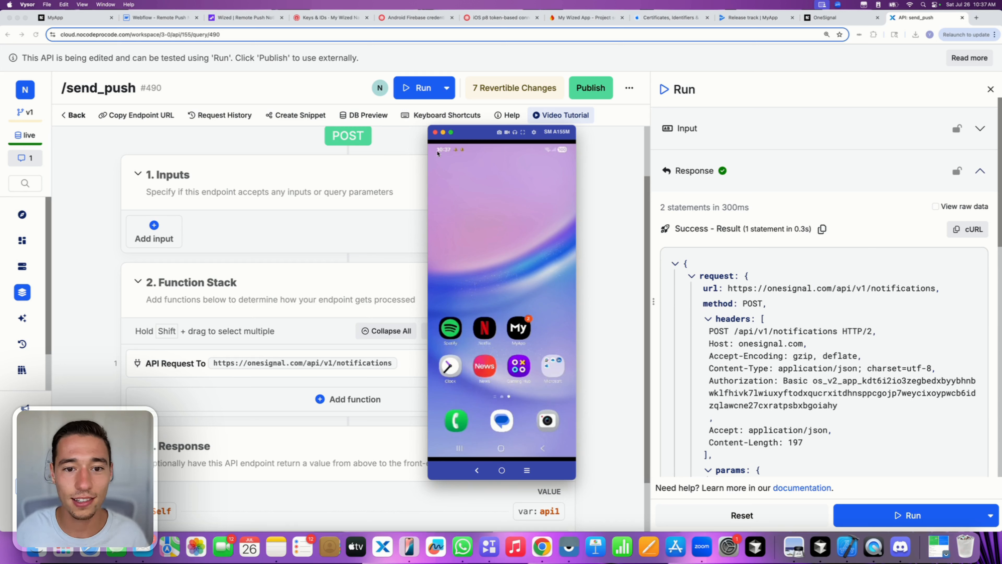
left_click_drag(437, 153, 542, 269)
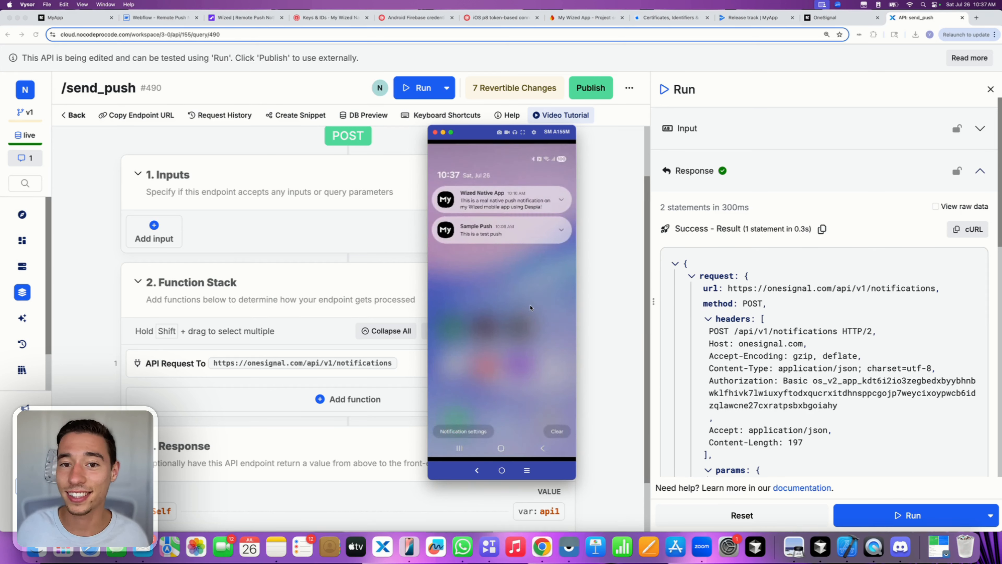
left_click_drag(531, 309, 526, 161)
left_click(613, 257)
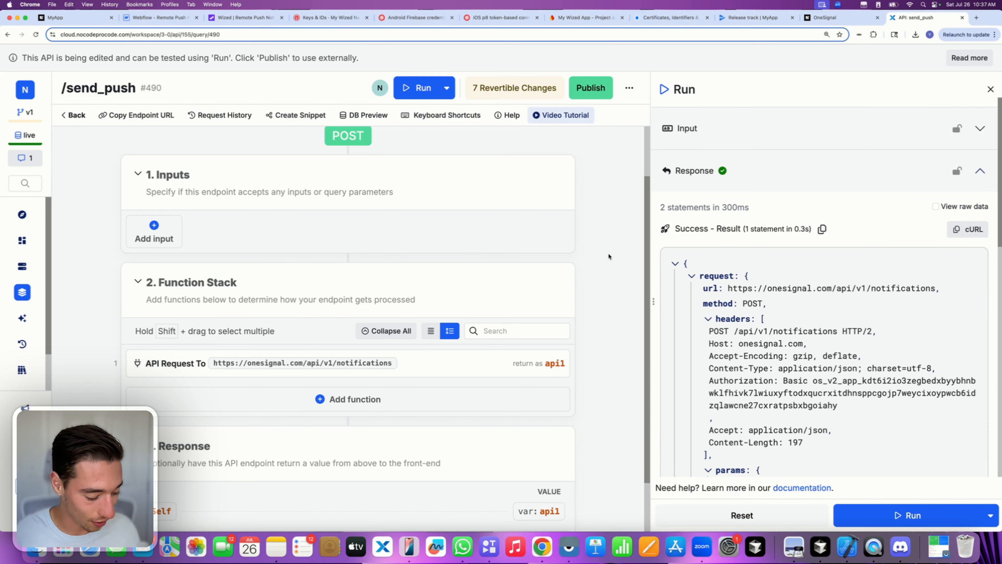
left_click(410, 546)
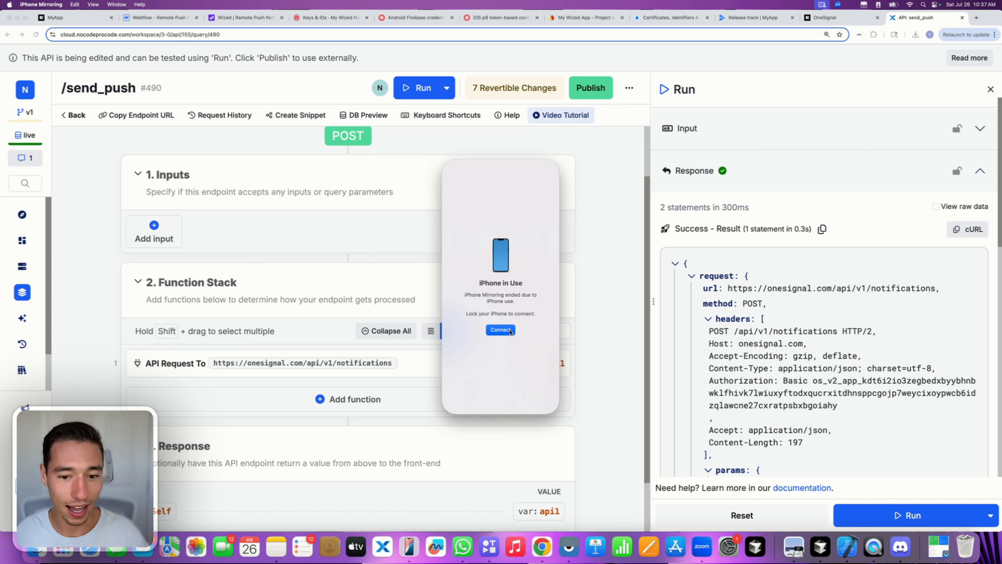
left_click(566, 331)
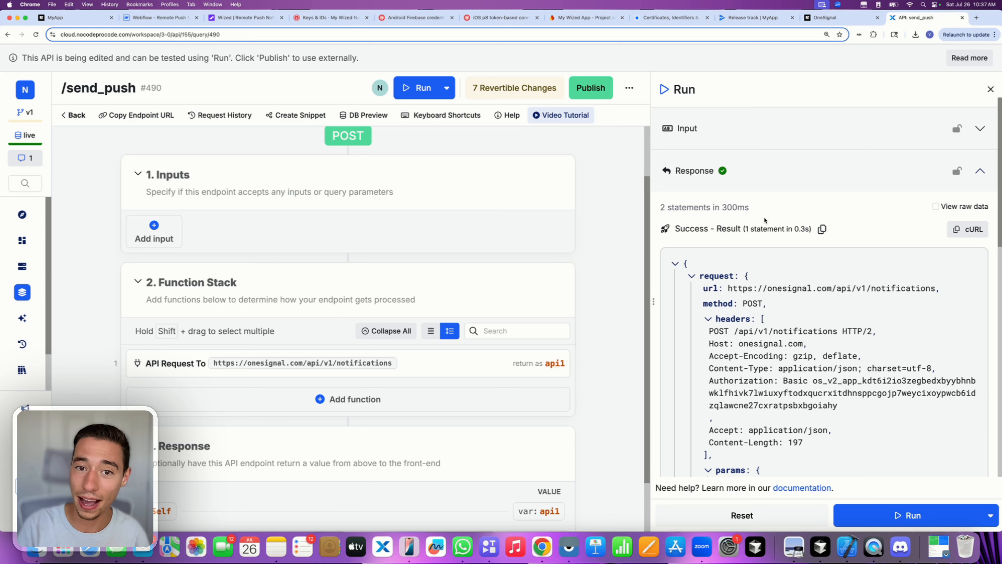
- Check the include_player_ids target in send_push's OneSignal API request, then return to Despia's MyApp project
left_click(245, 18)
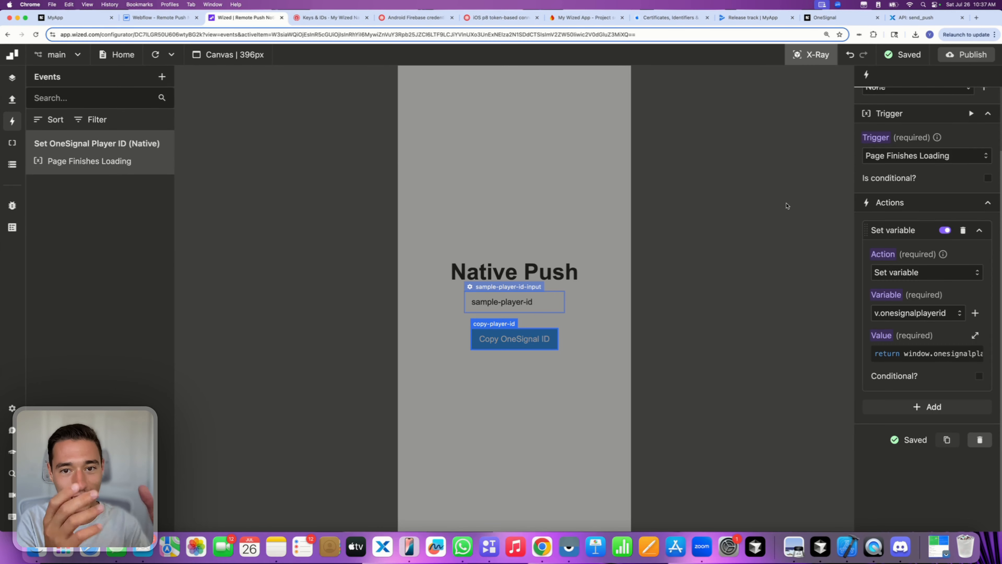
left_click(915, 17)
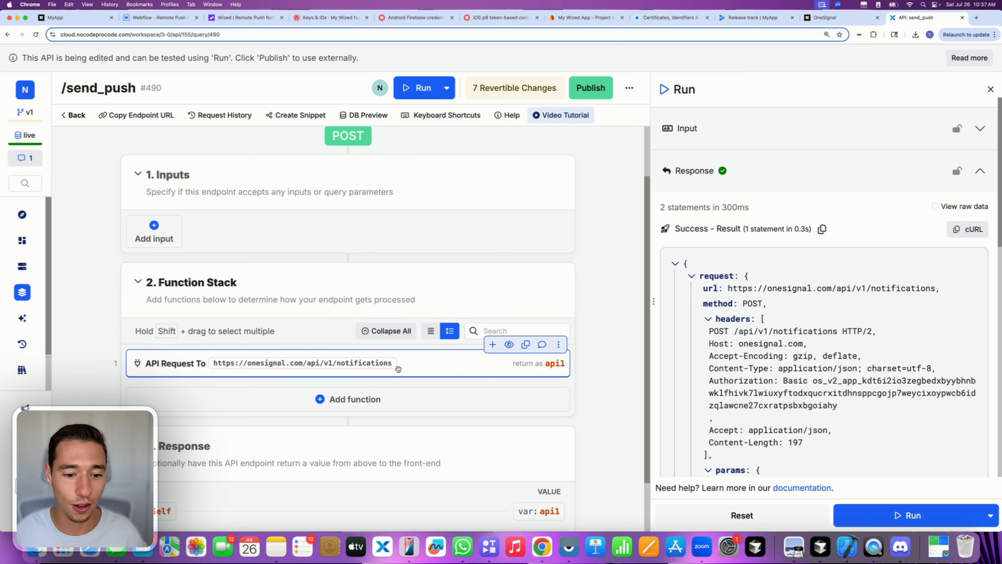
left_click(493, 357)
scroll(518, 385, "down", 5)
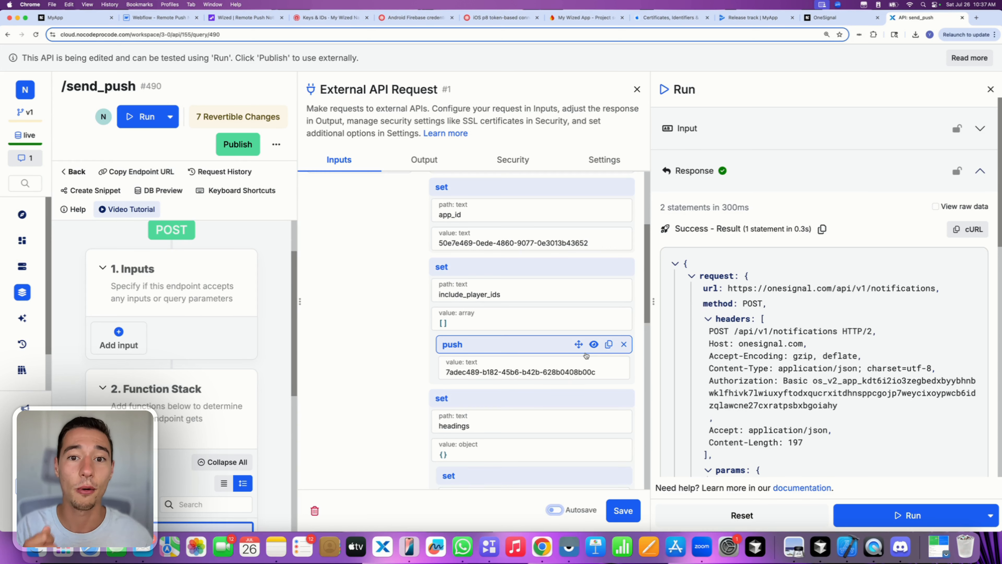
left_click(638, 89)
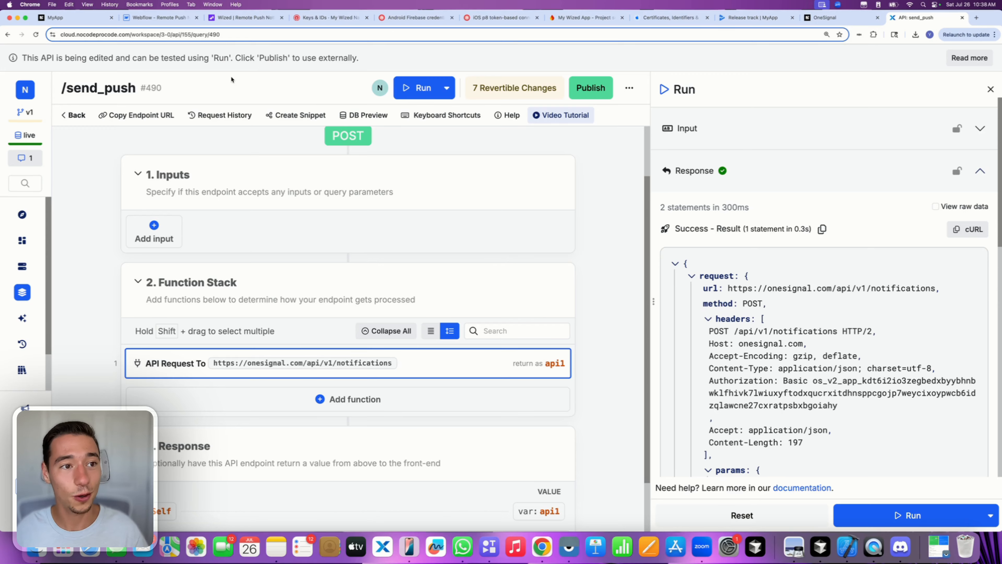
left_click(60, 17)
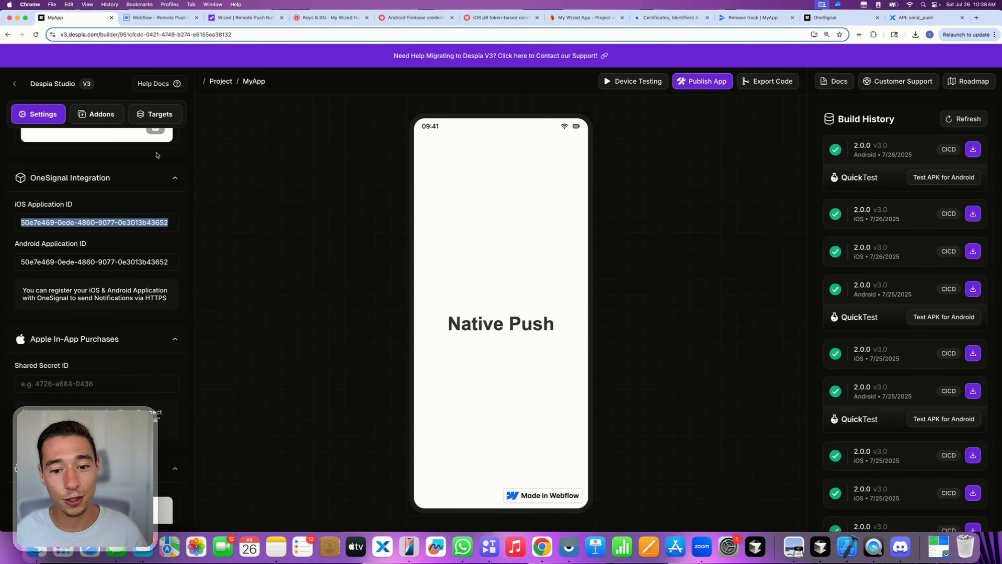
left_click(208, 183)
scroll(151, 207, "up", 10)
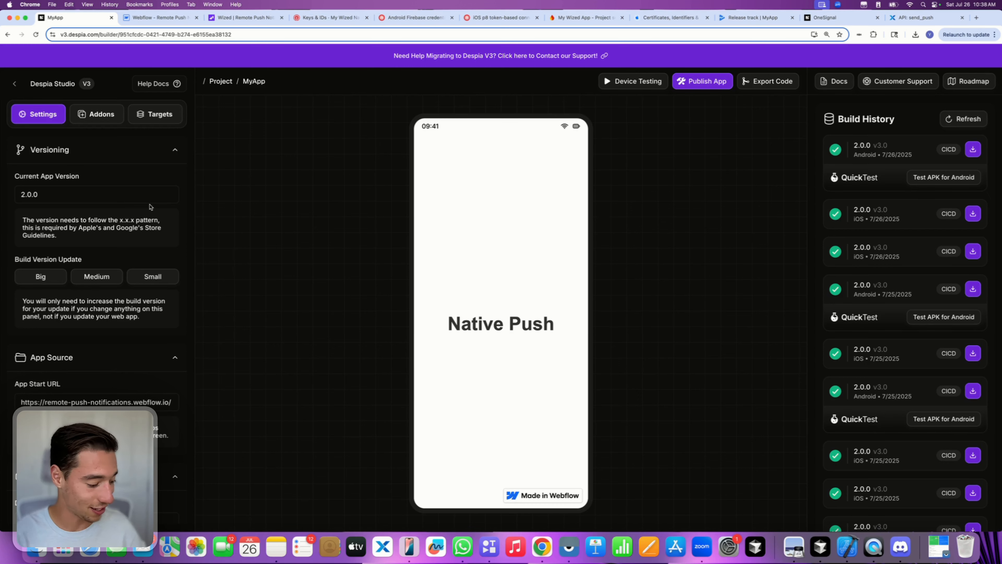
left_click(562, 540)
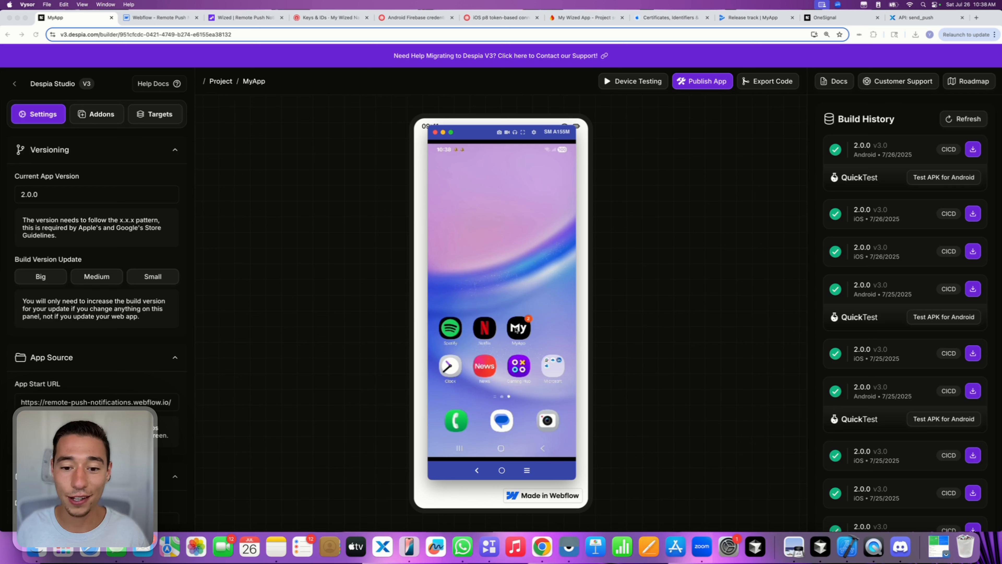
left_click(516, 330)
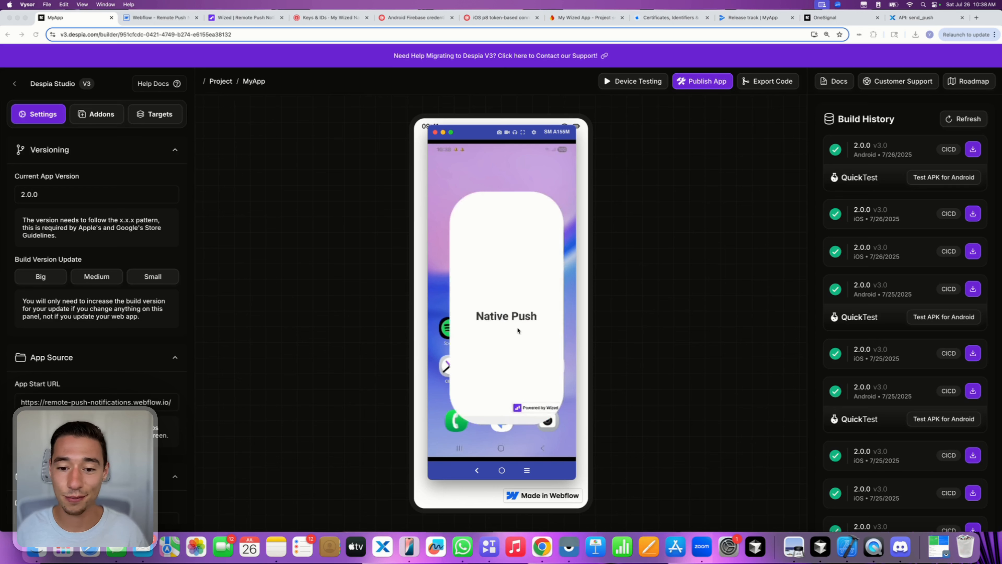
left_click(504, 448)
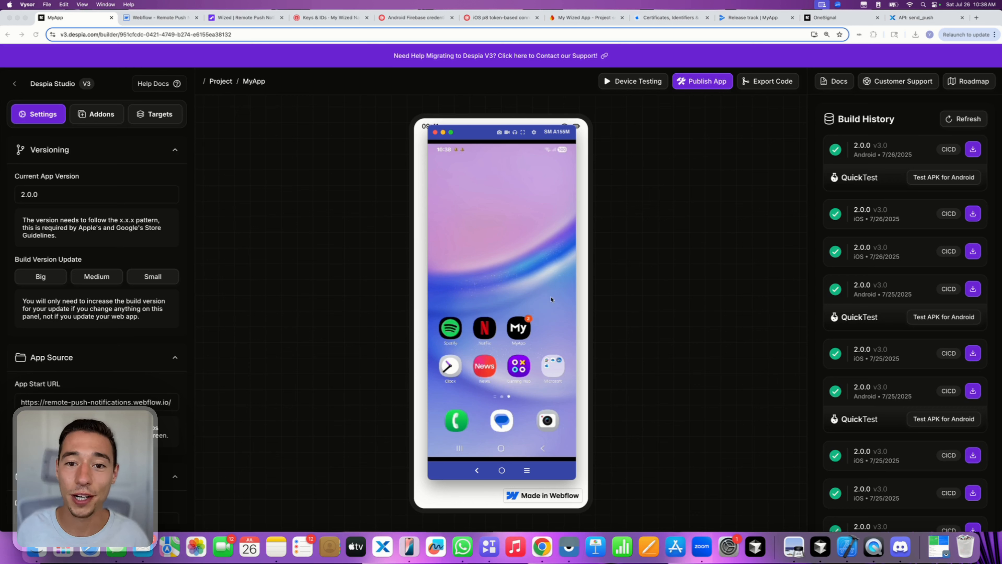
left_click(649, 262)
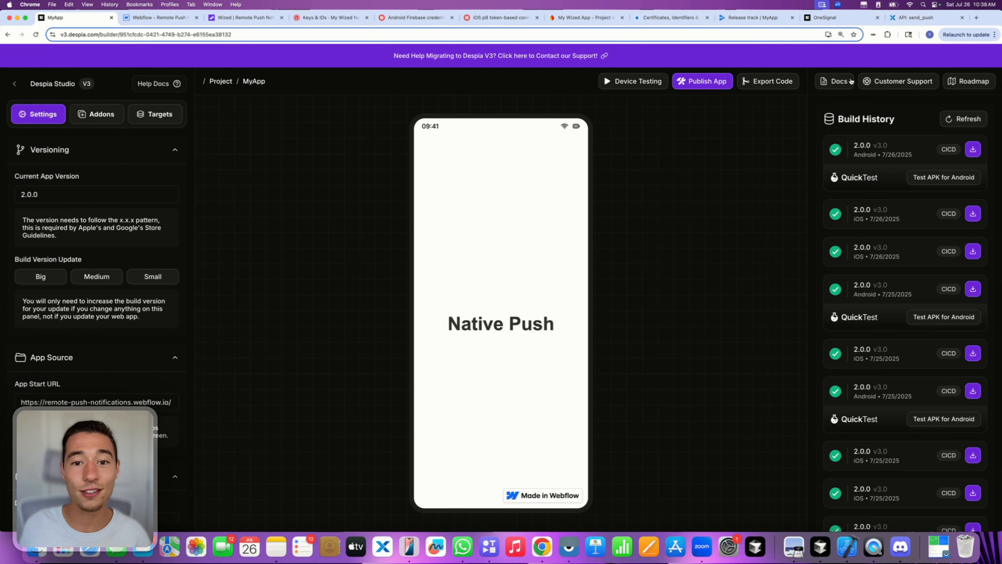
left_click(893, 83)
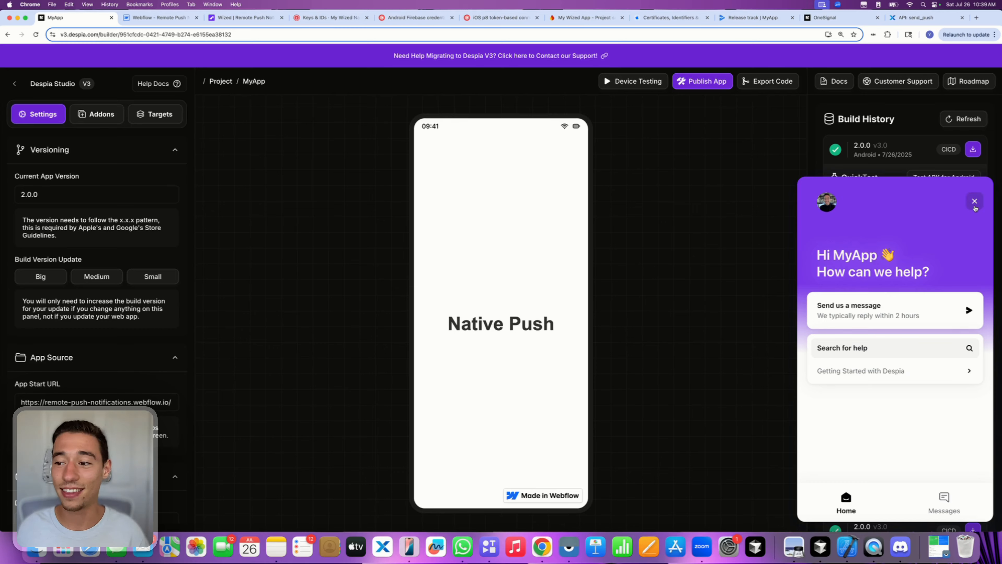
left_click(974, 202)
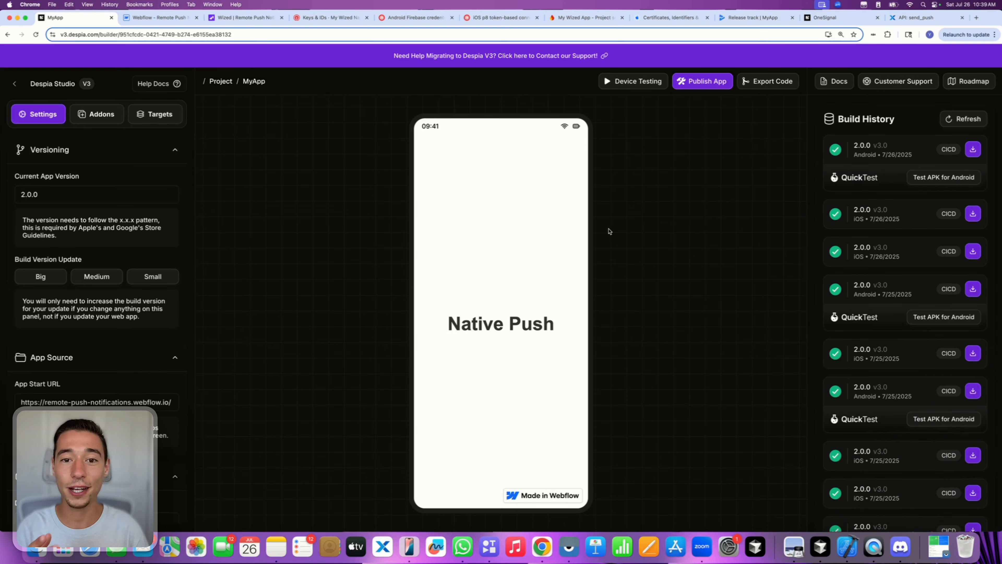